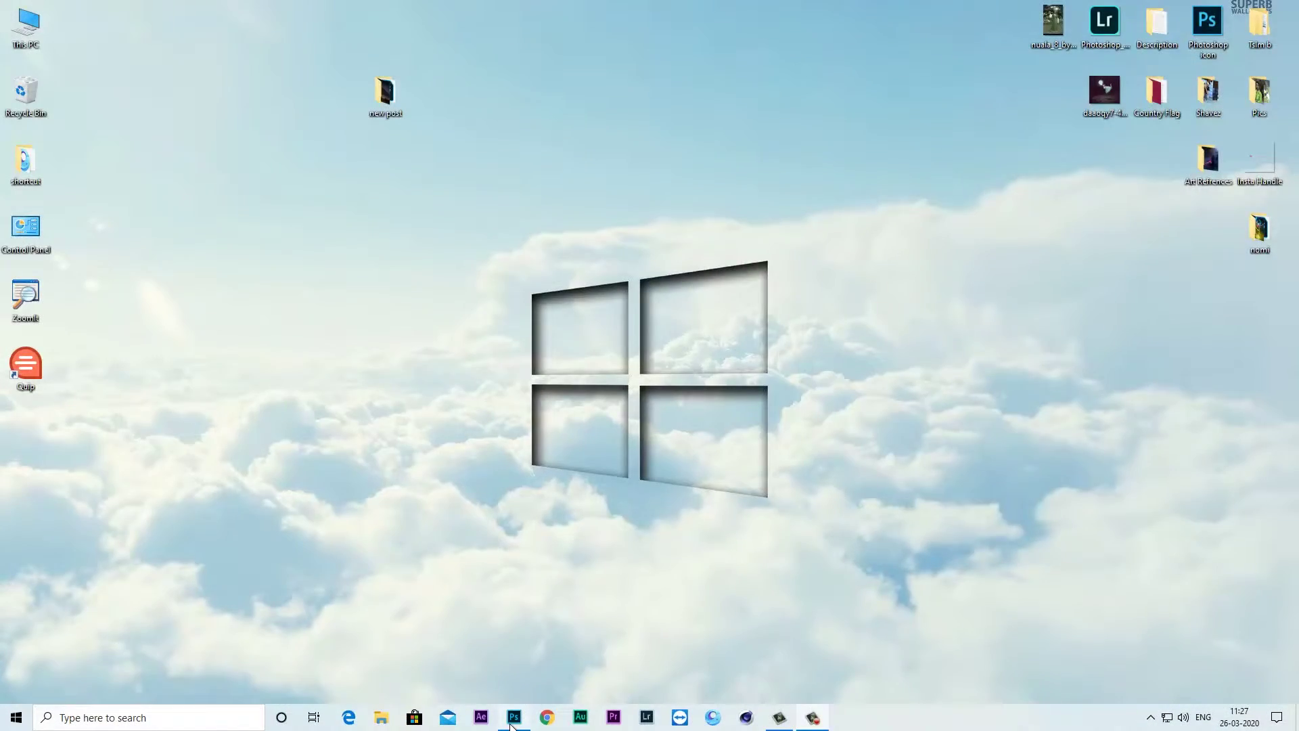
Place the dirt-ground landscape photo into the blank Untitled-1 document as an embedded object
left_click(513, 719)
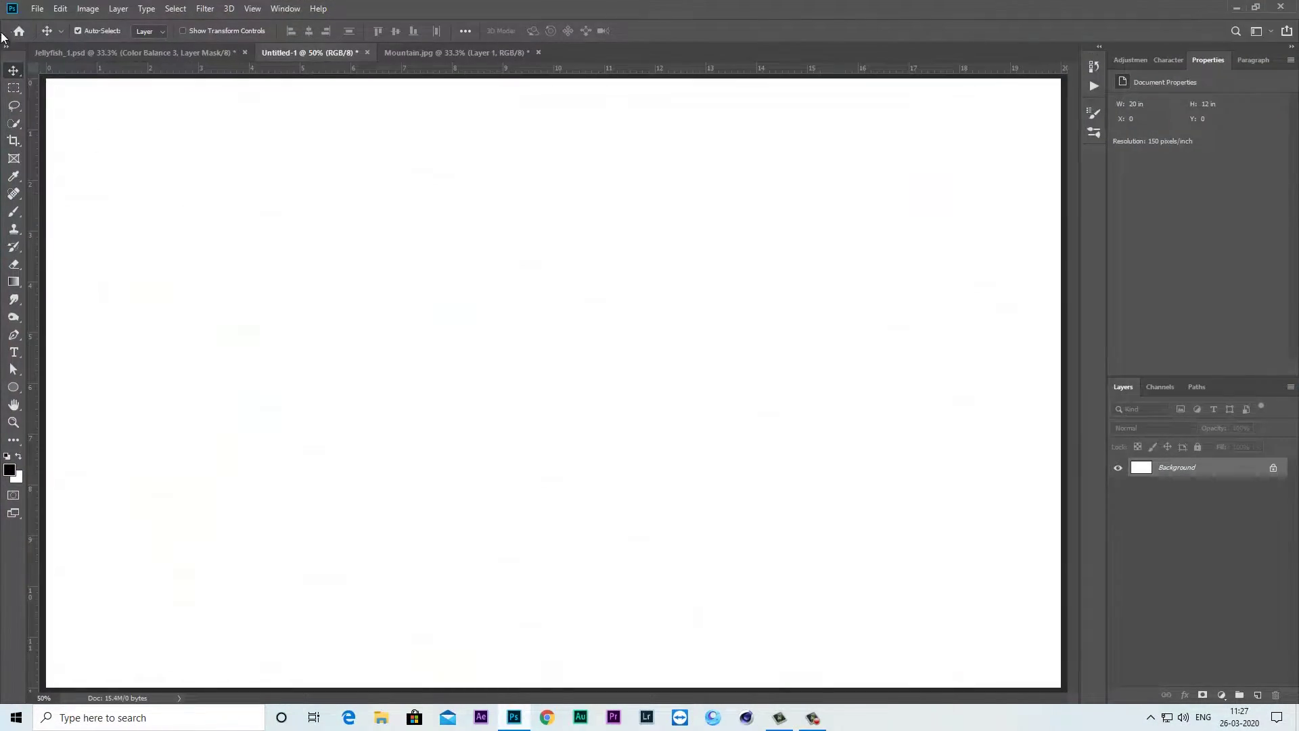
left_click(35, 9)
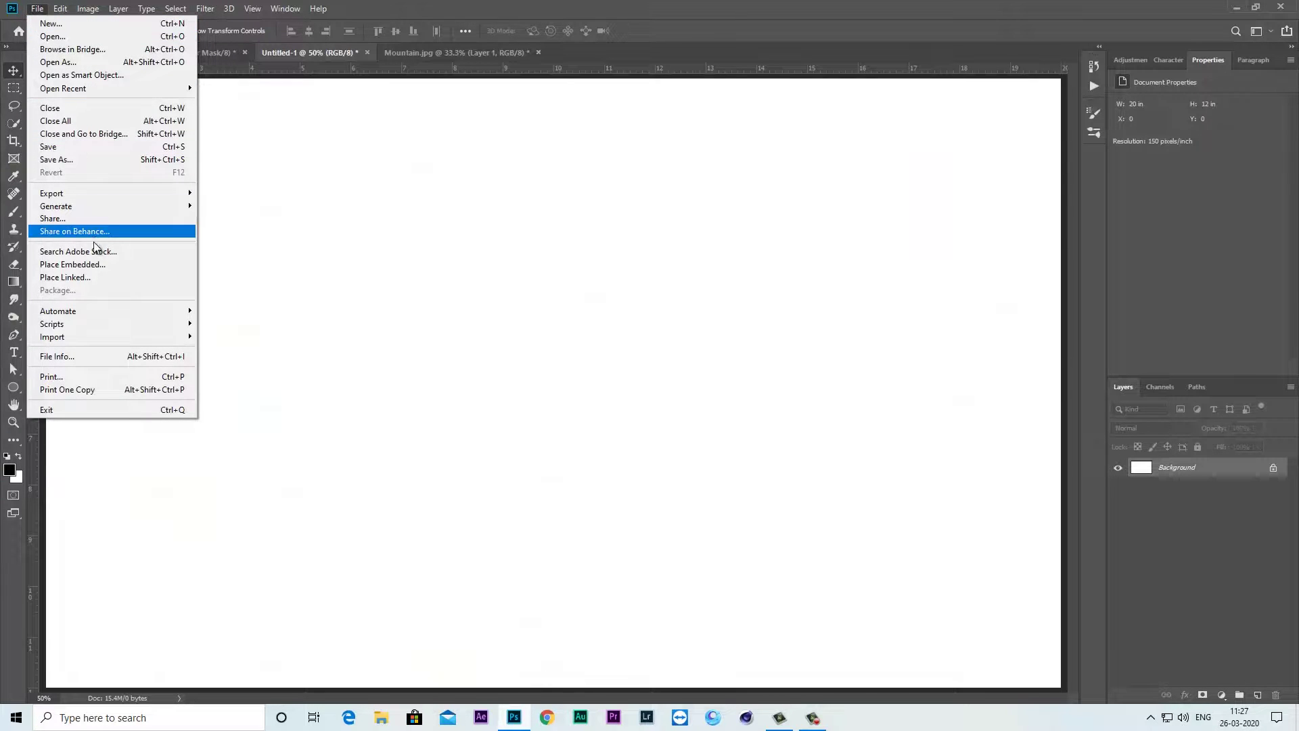
left_click(97, 265)
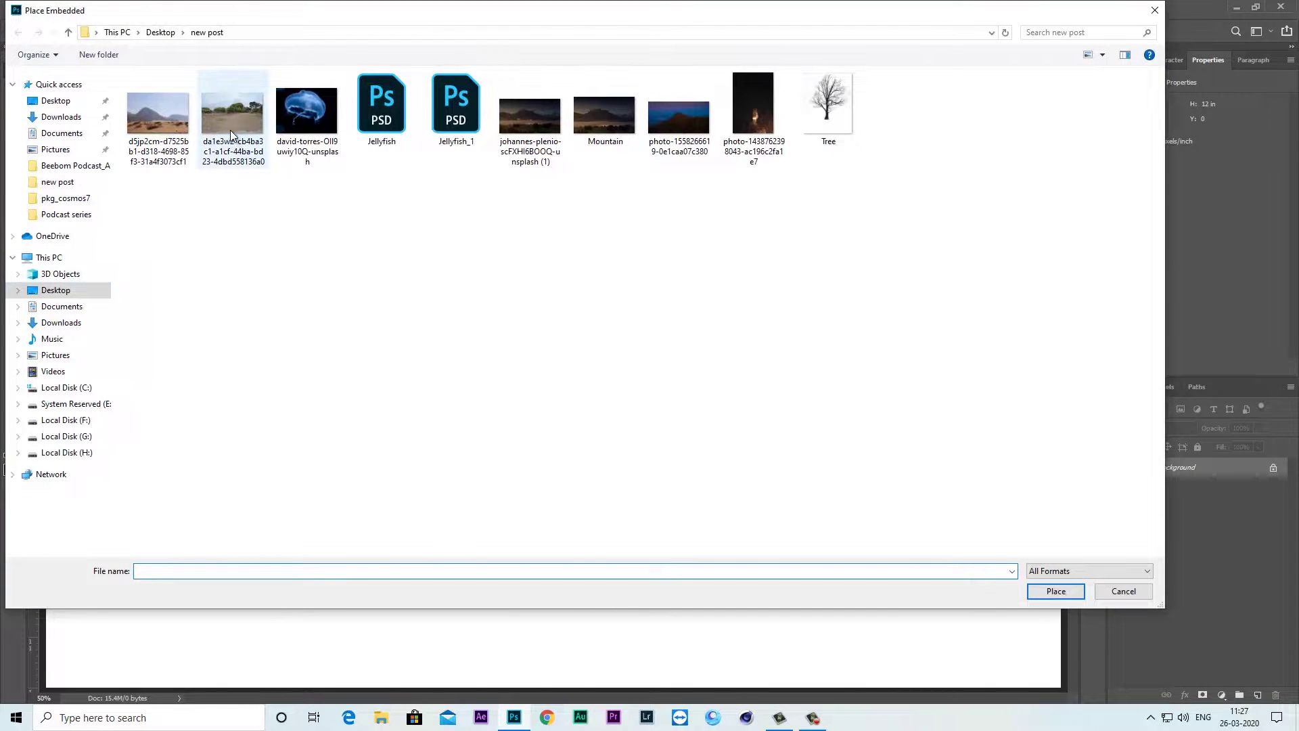
left_click(230, 130)
left_click(1057, 591)
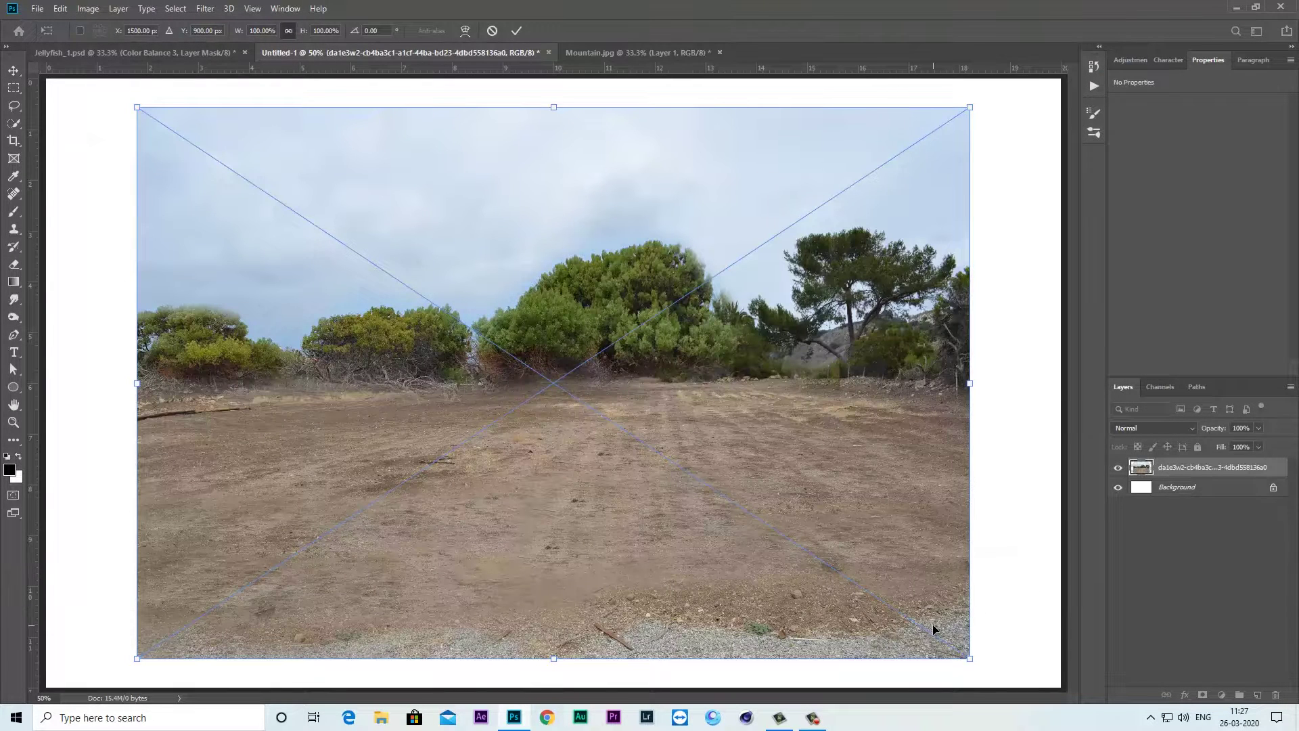
Stretch the placed photo to the canvas edges, lower it slightly, and commit the transform
key("ctrl+minus")
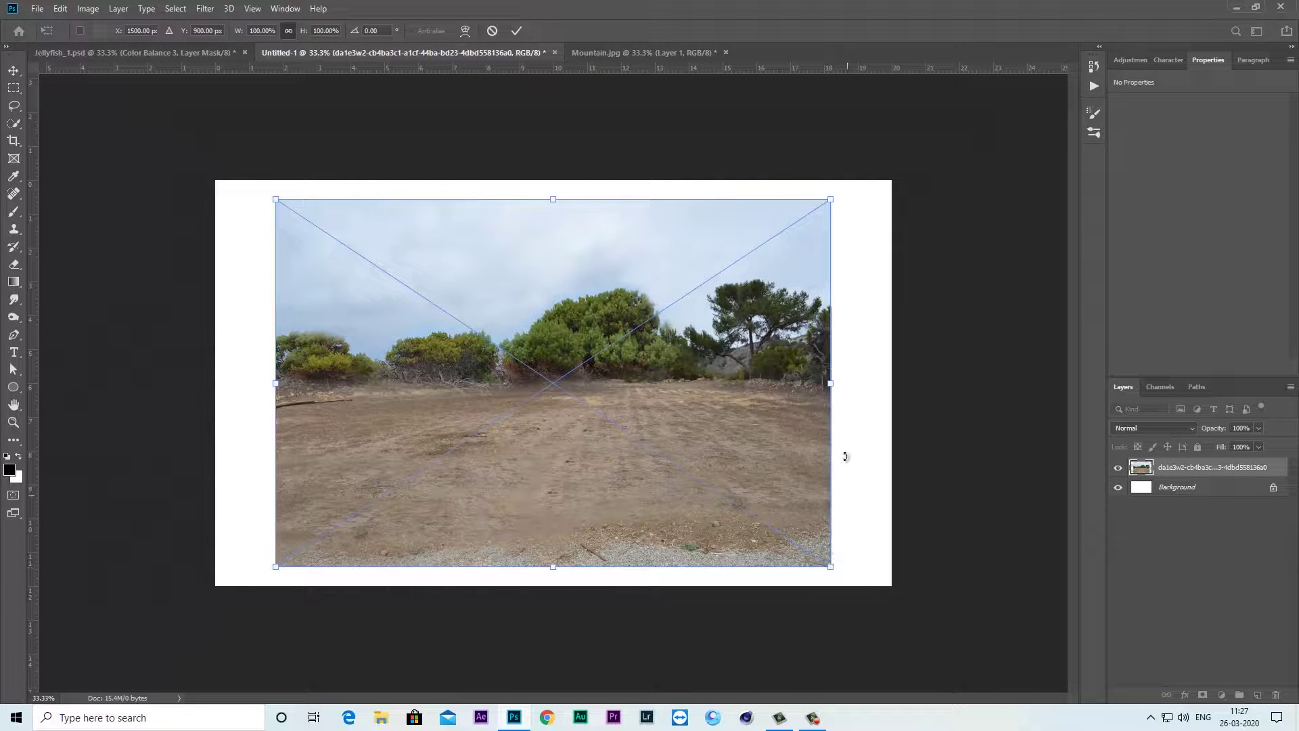
left_click_drag(833, 381, 891, 383)
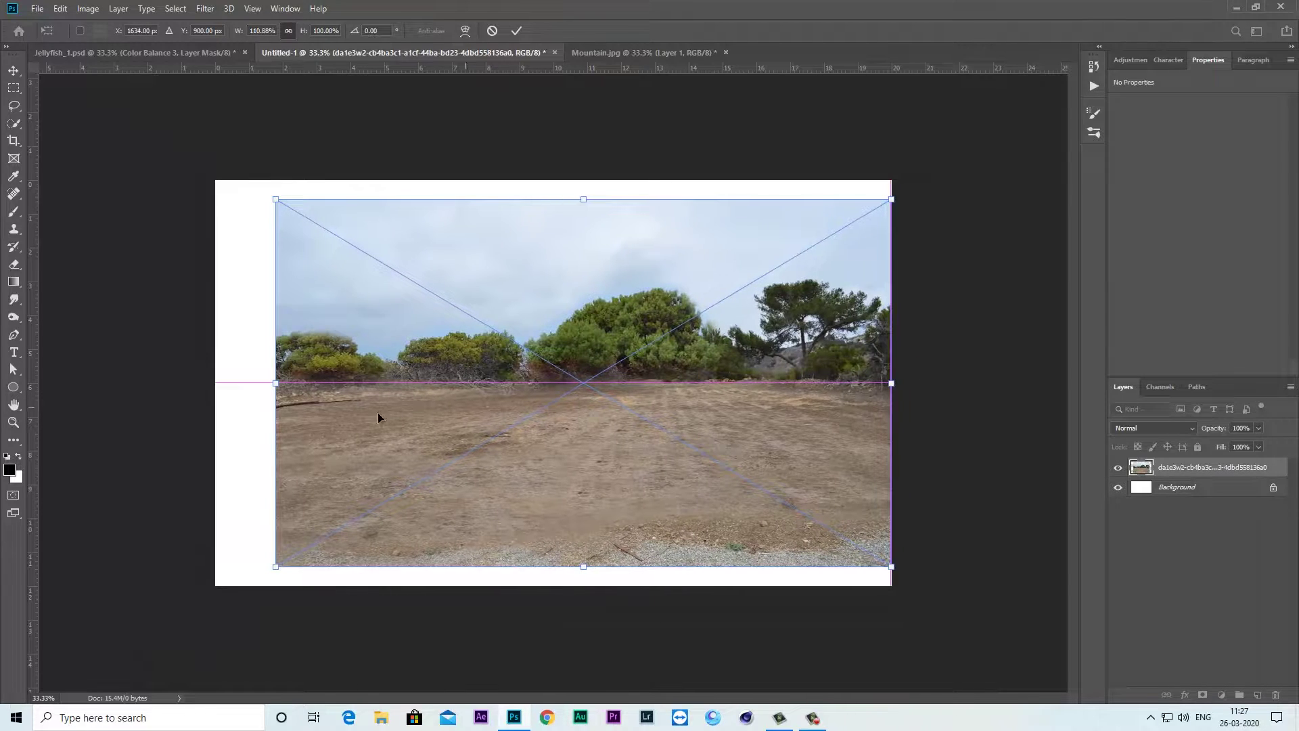
left_click_drag(274, 382, 208, 381)
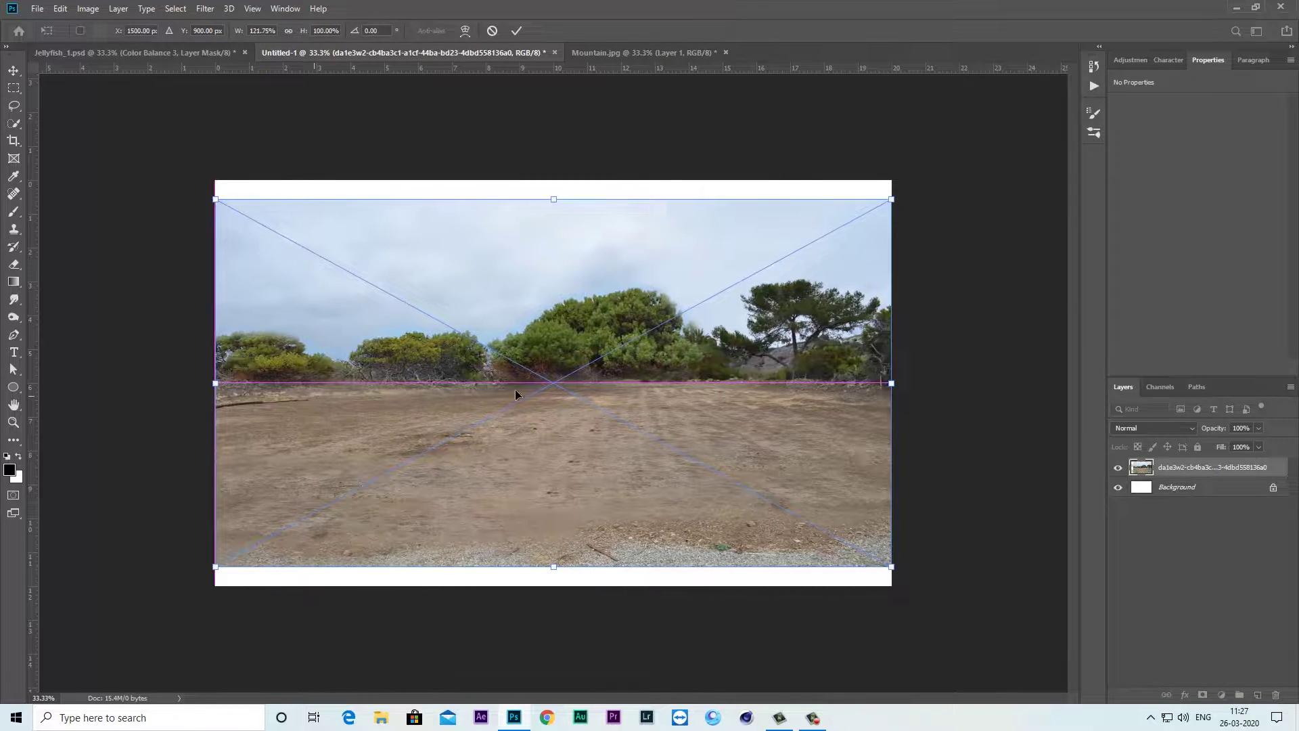
left_click_drag(570, 340, 571, 376)
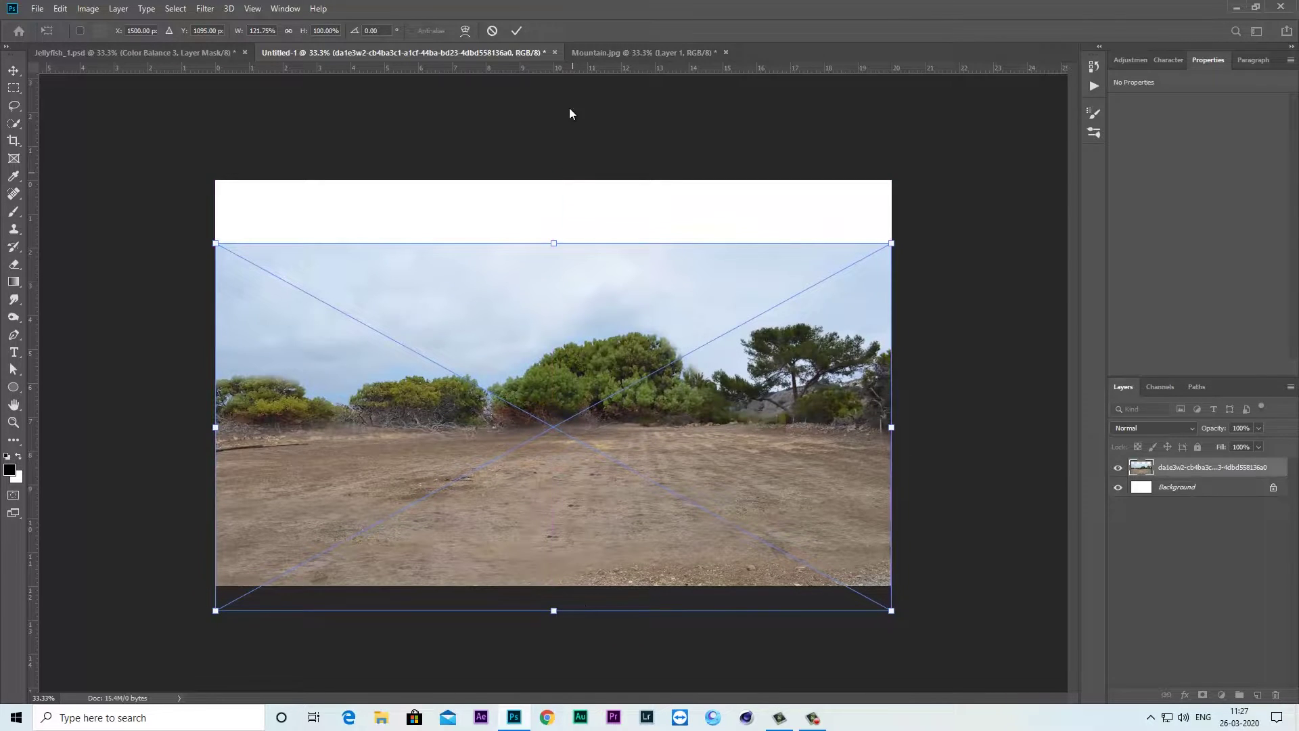
left_click(517, 32)
Rasterize the ground photo layer and add a layer mask to it
key("ctrl+plus")
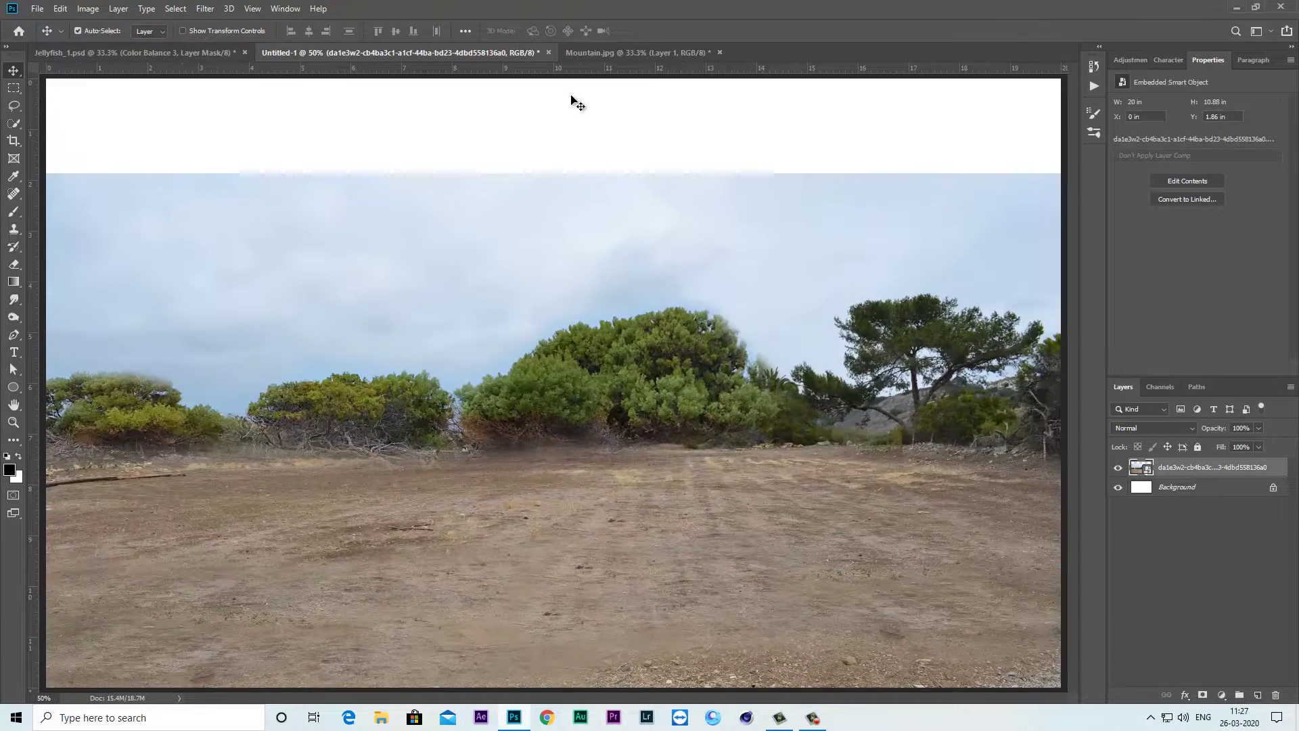
right_click(1180, 470)
left_click(1069, 371)
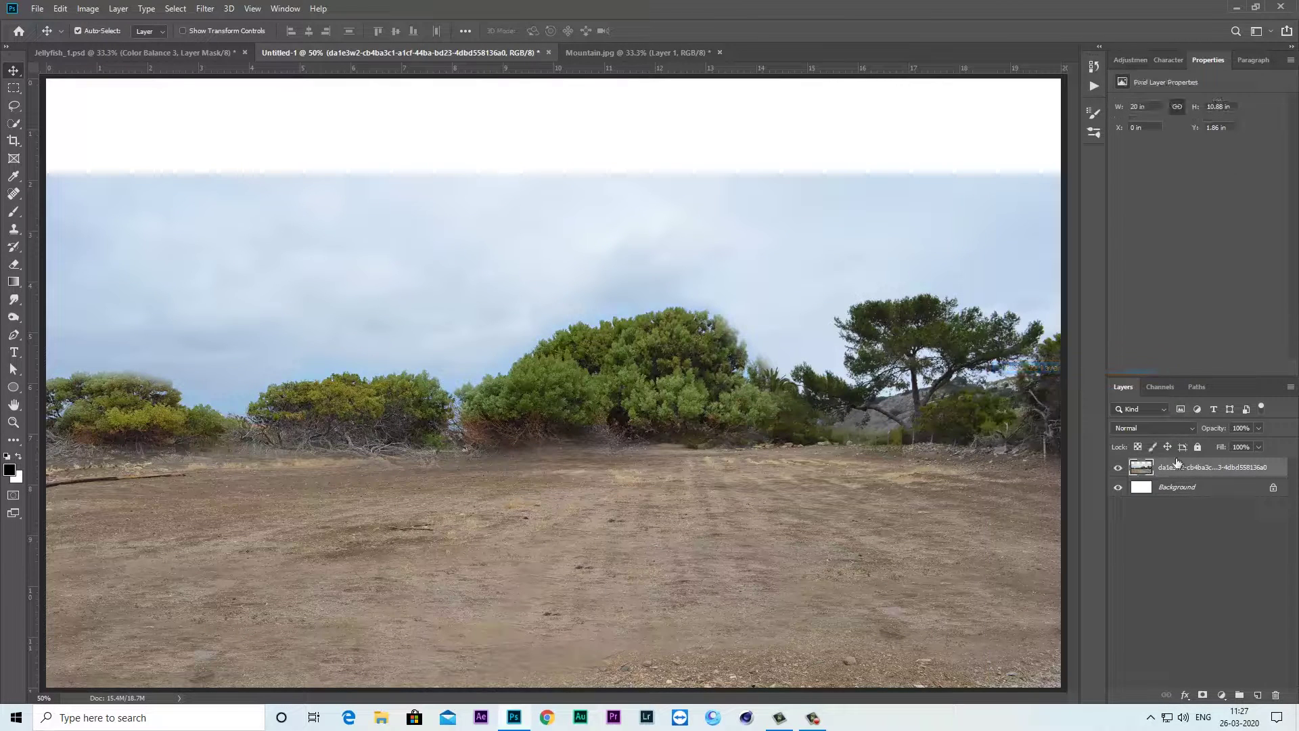
left_click(1202, 695)
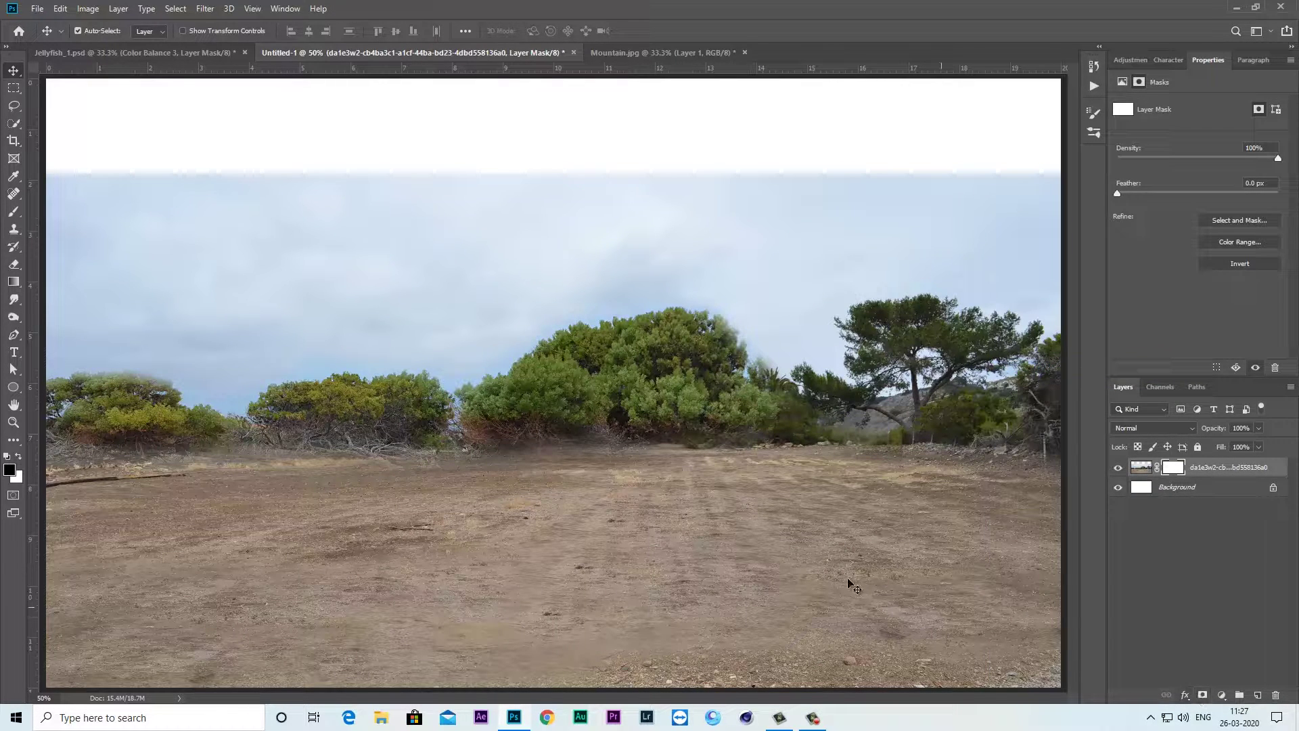
Draw a vertical gradient on the mask so the sky and trees fade out above the ground
left_click(12, 287)
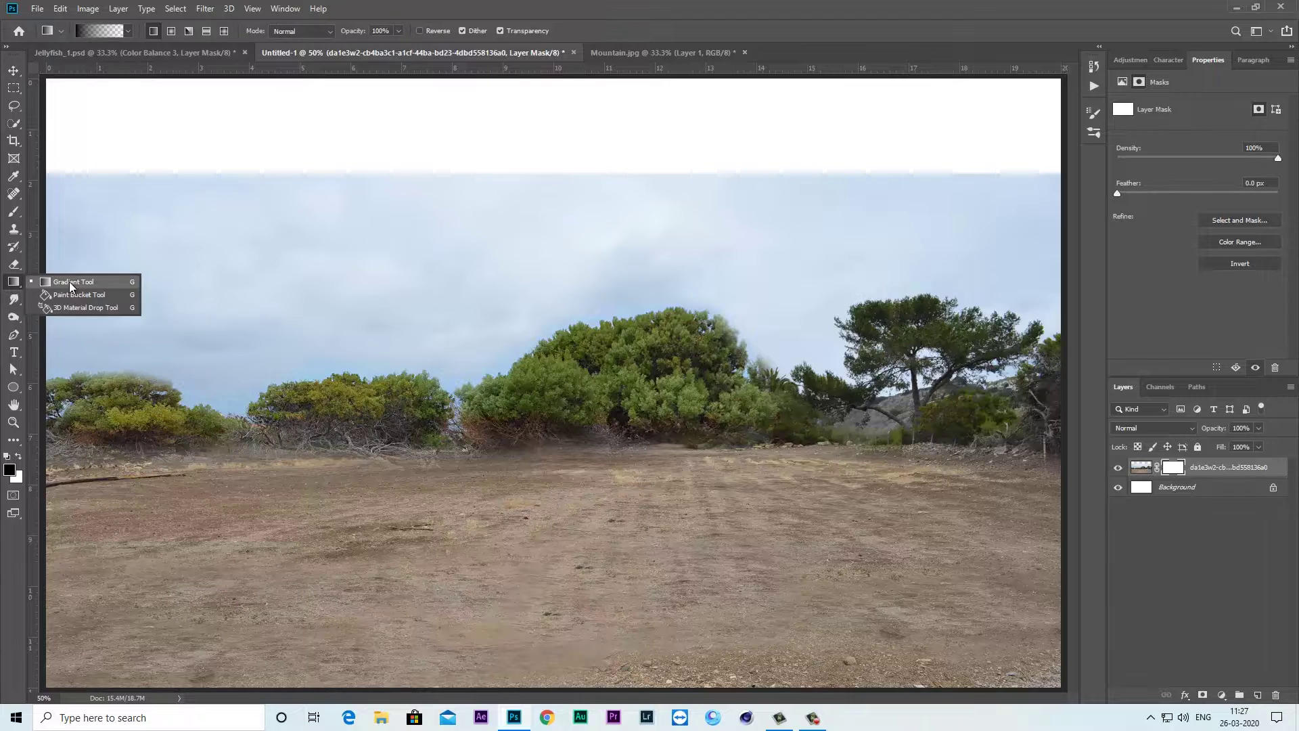
left_click(74, 282)
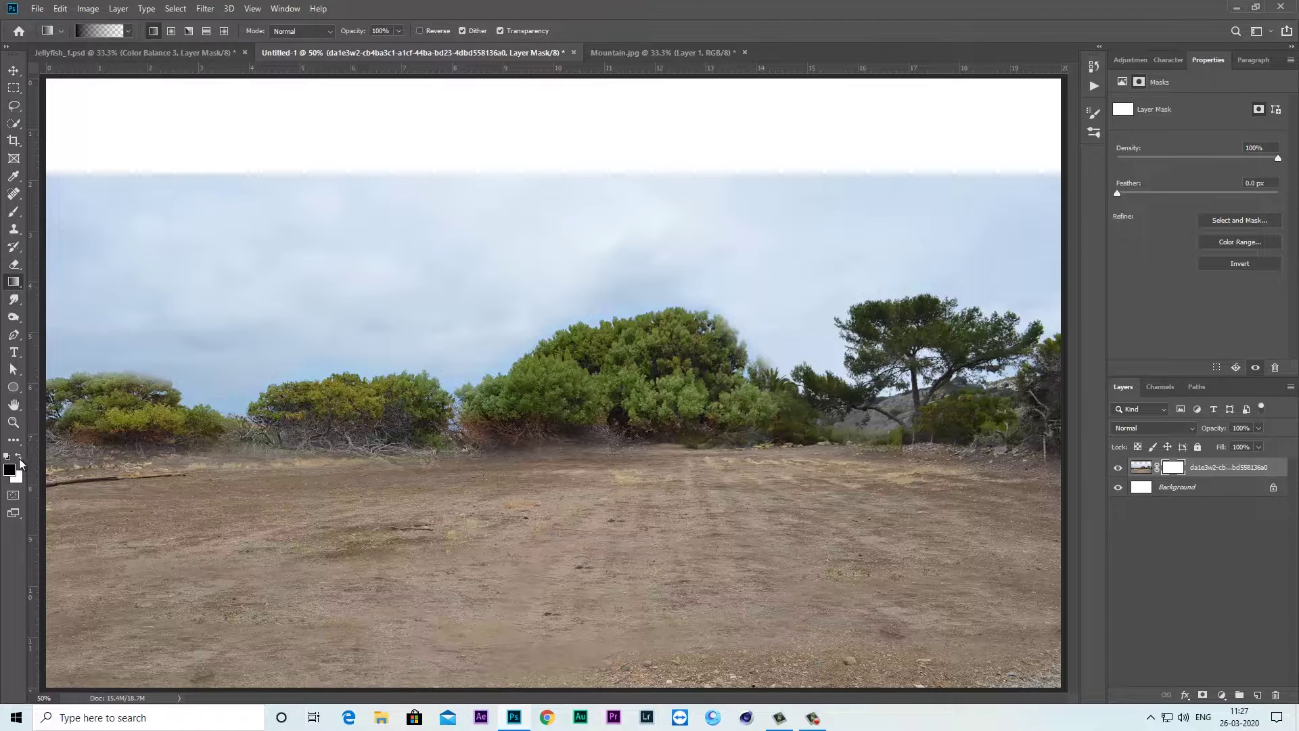
left_click(399, 32)
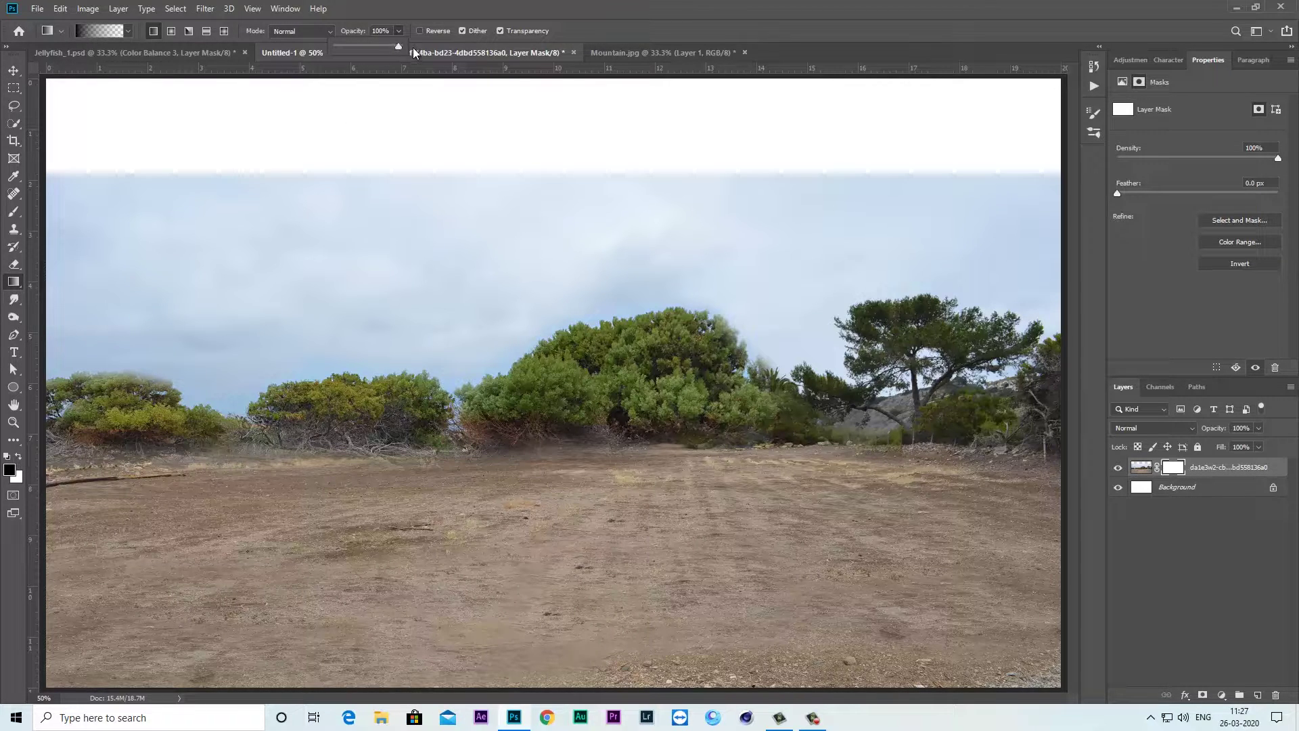
left_click(433, 58)
key("ctrl+minus")
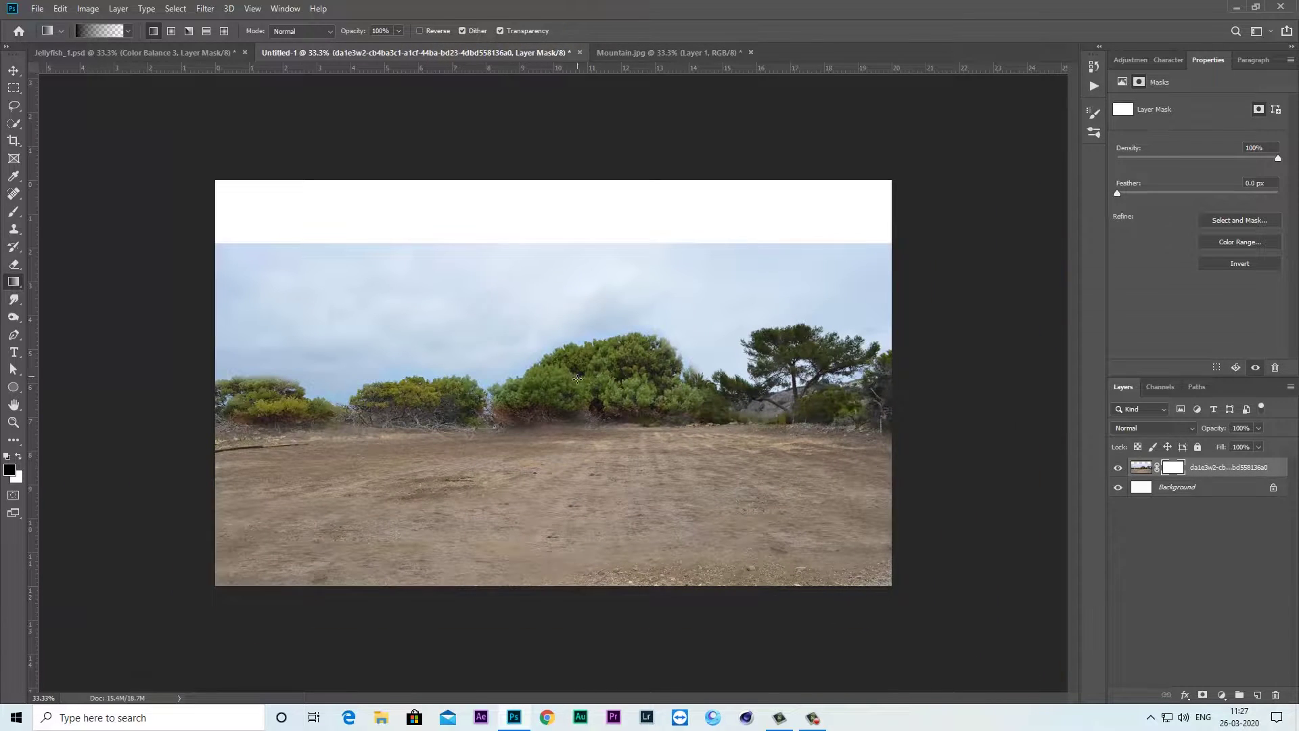
left_click_drag(579, 488, 576, 510)
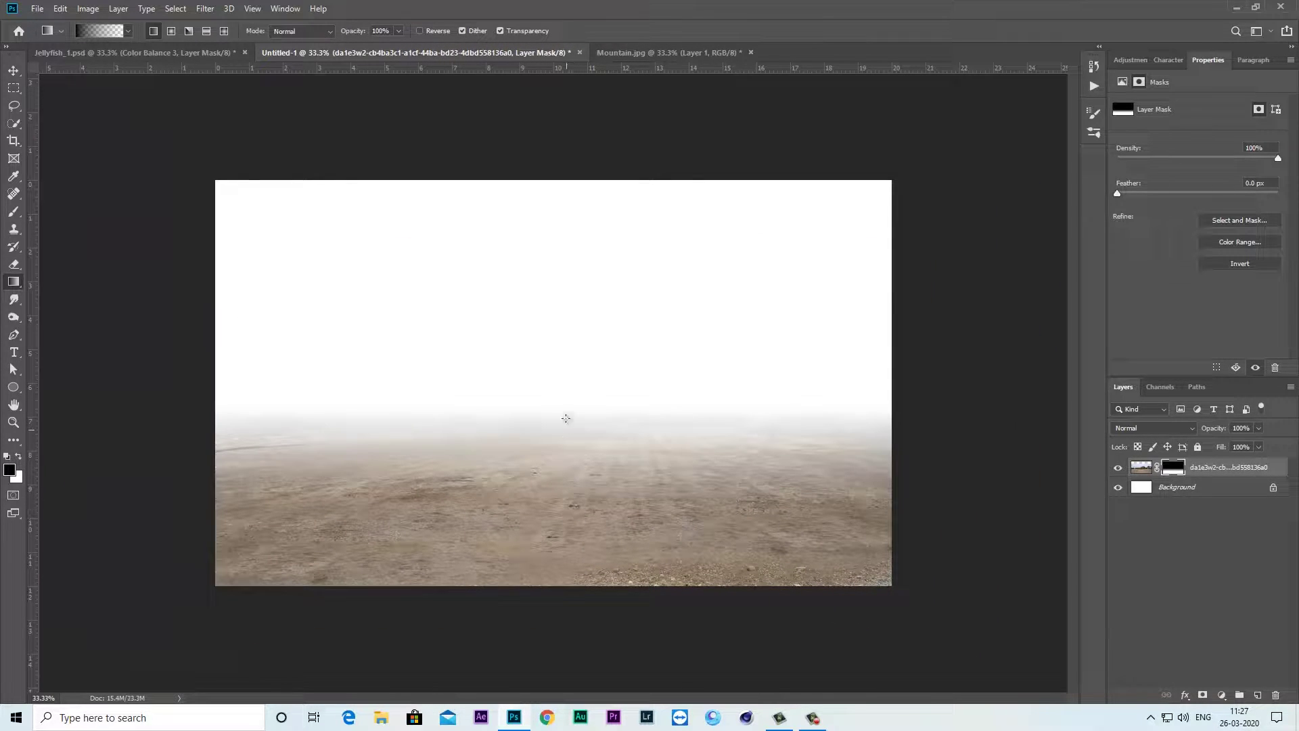
left_click_drag(567, 371, 568, 531)
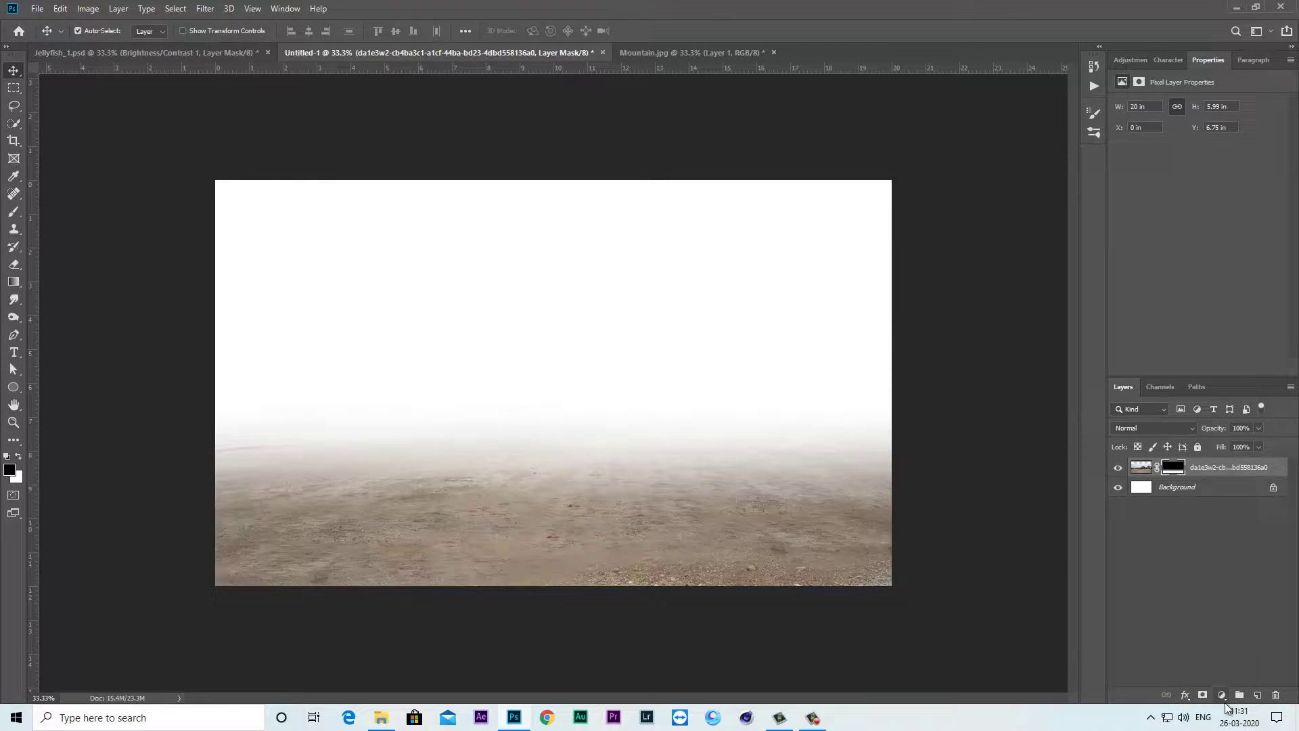
Add a #000b12 Solid Color fill layer and move it below the ground photo layer
left_click(1222, 695)
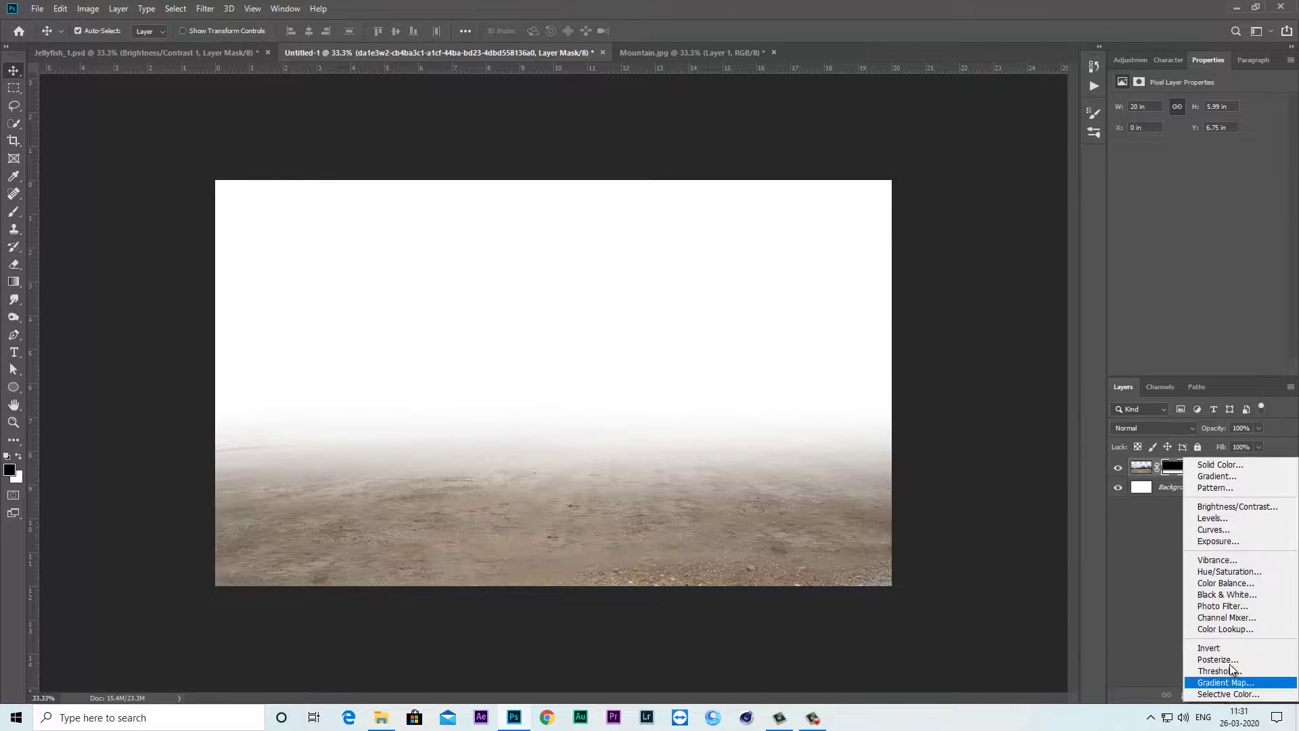
left_click(1211, 467)
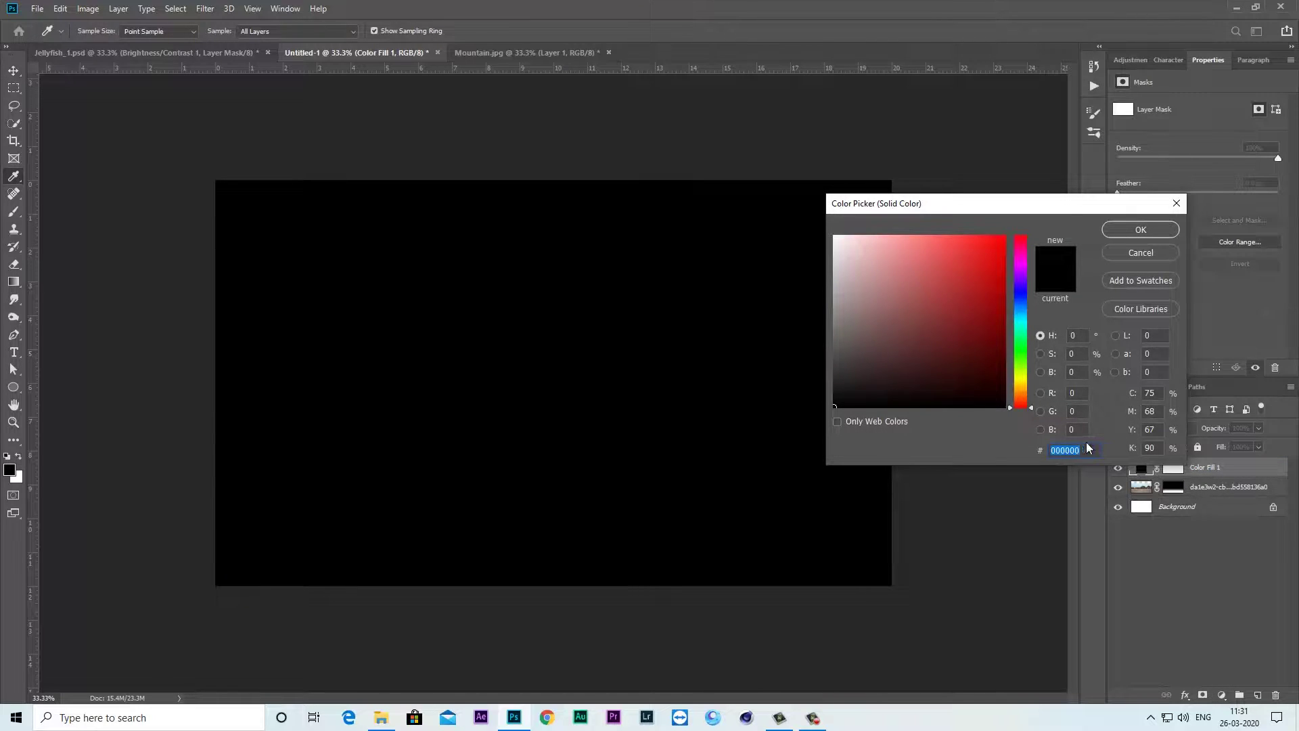
type("000b12")
left_click(1154, 229)
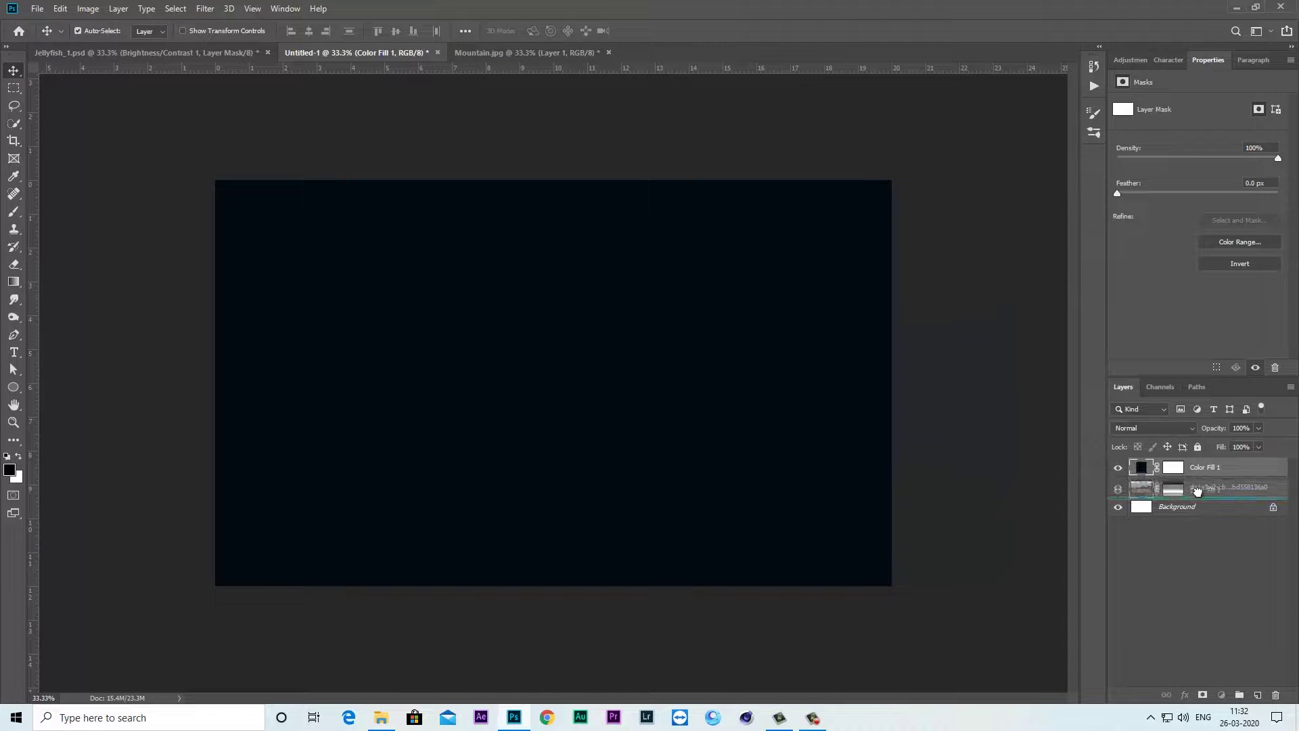
left_click_drag(1201, 467, 1198, 501)
left_click(1118, 487)
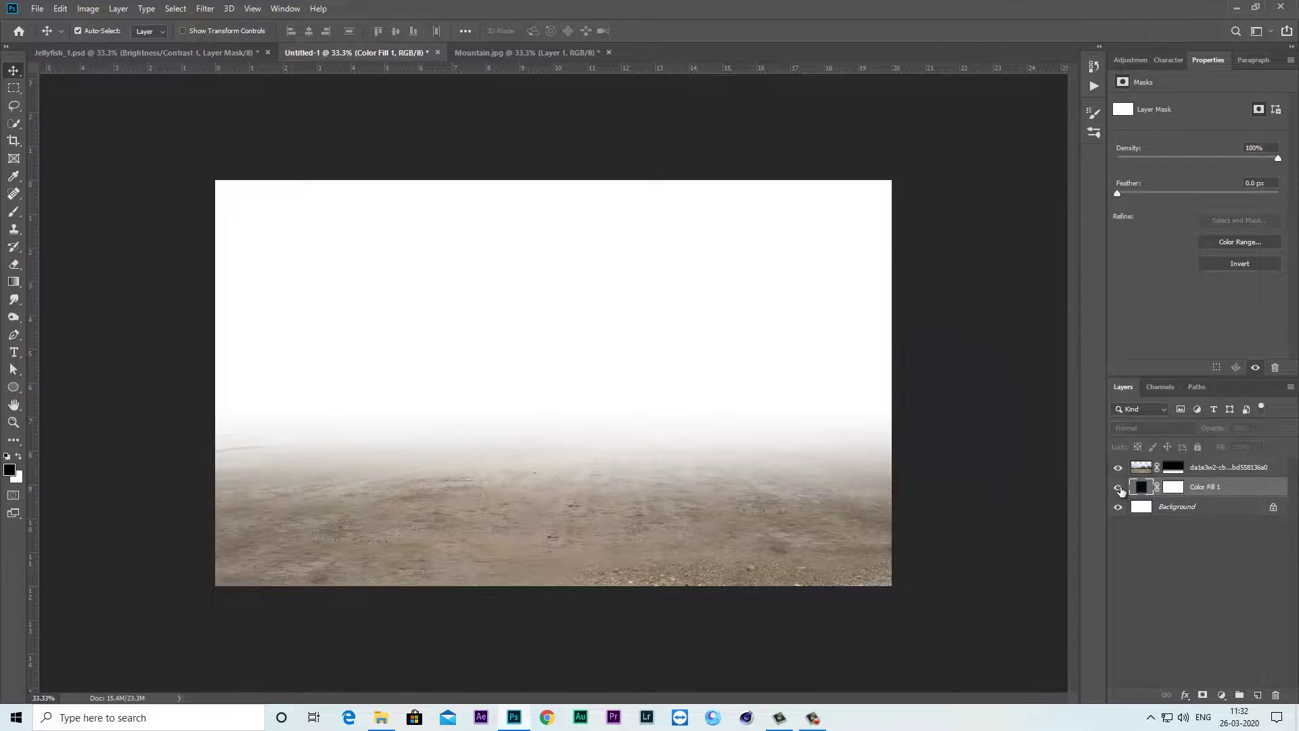
left_click(1219, 472)
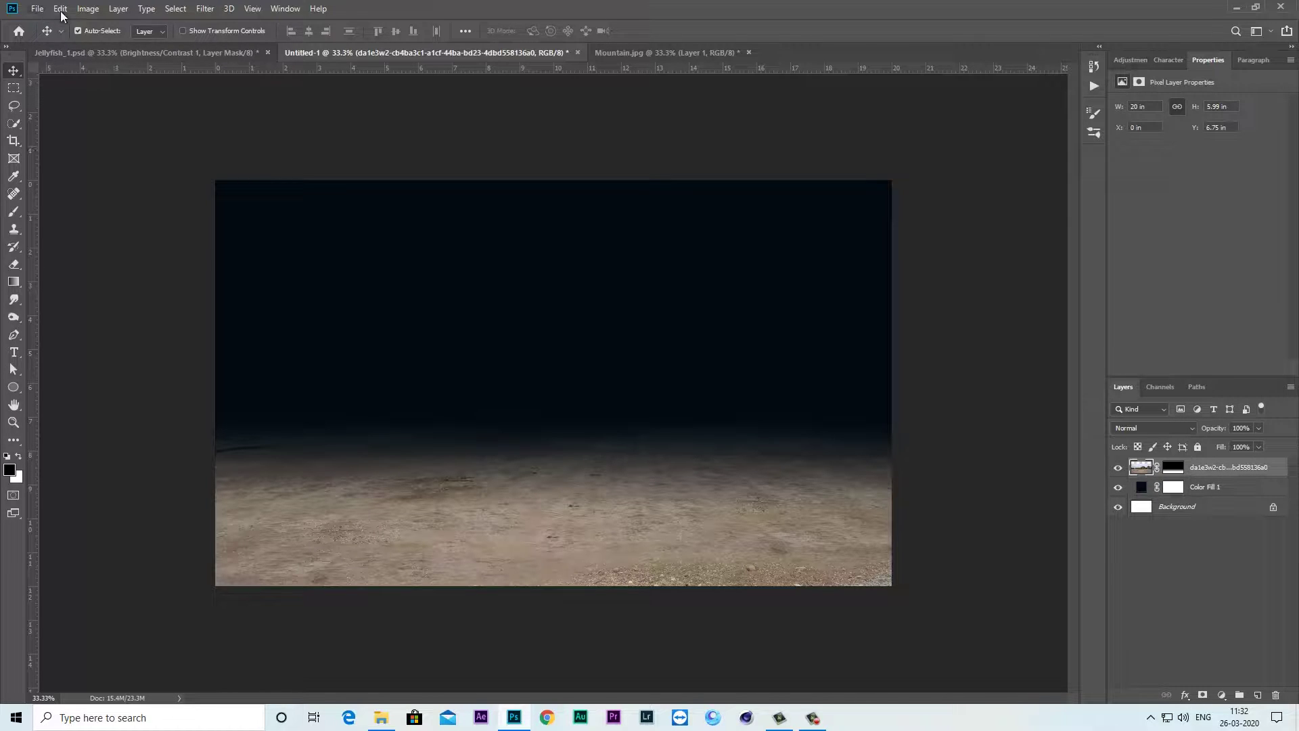
Copy the Mountain.jpg image into the composite as a layer below the ground photo
left_click(615, 52)
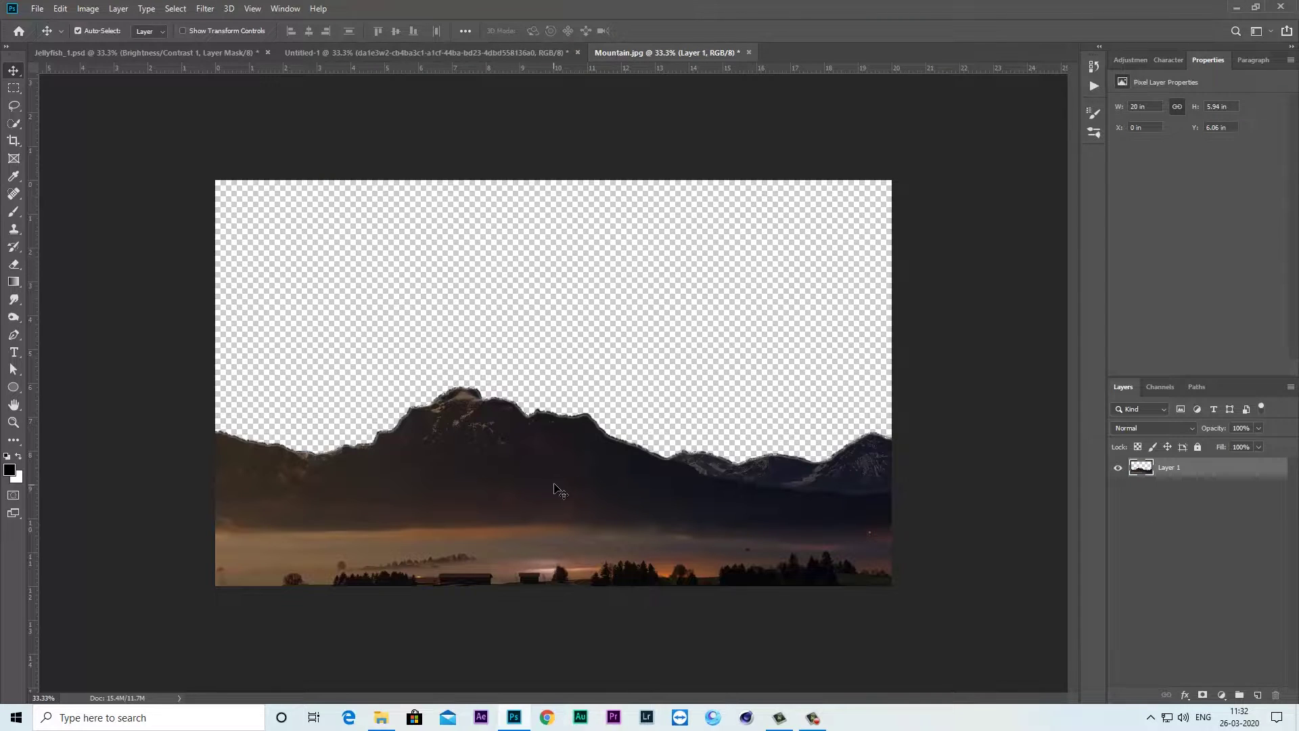
left_click_drag(560, 491, 487, 364)
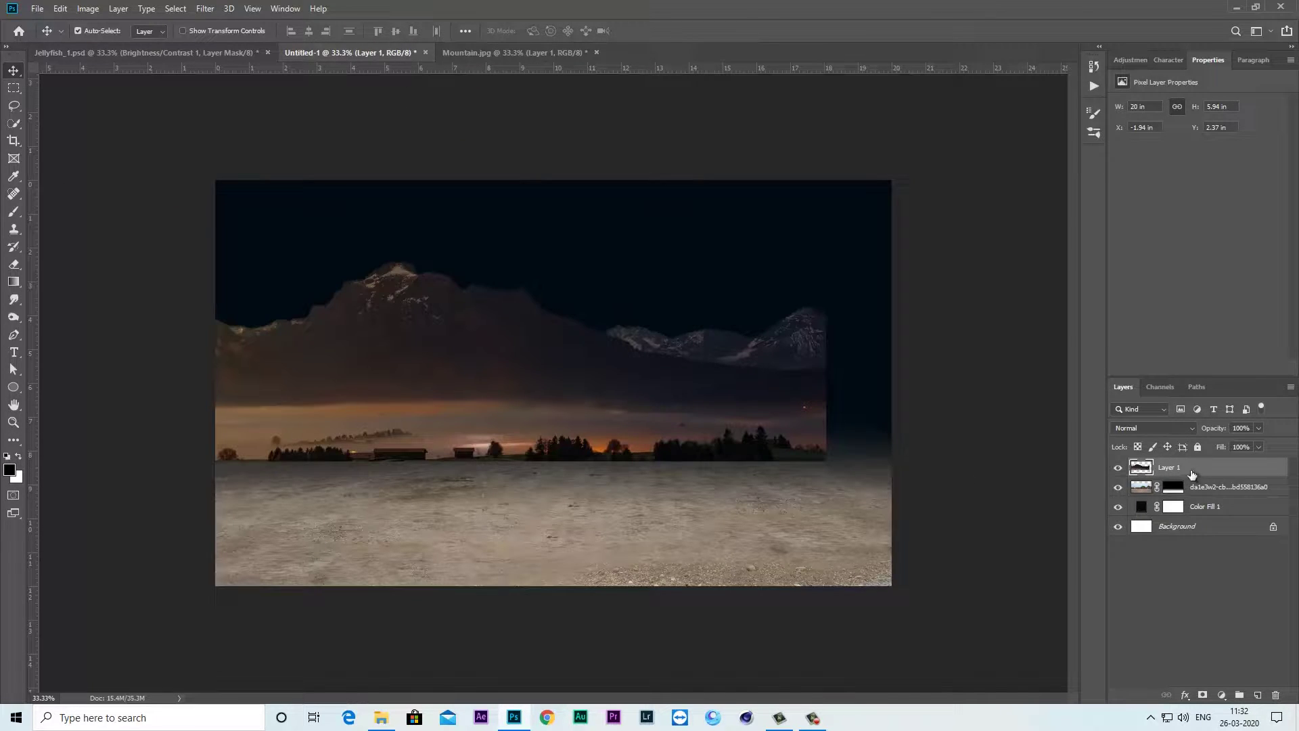
left_click_drag(1192, 475, 1191, 500)
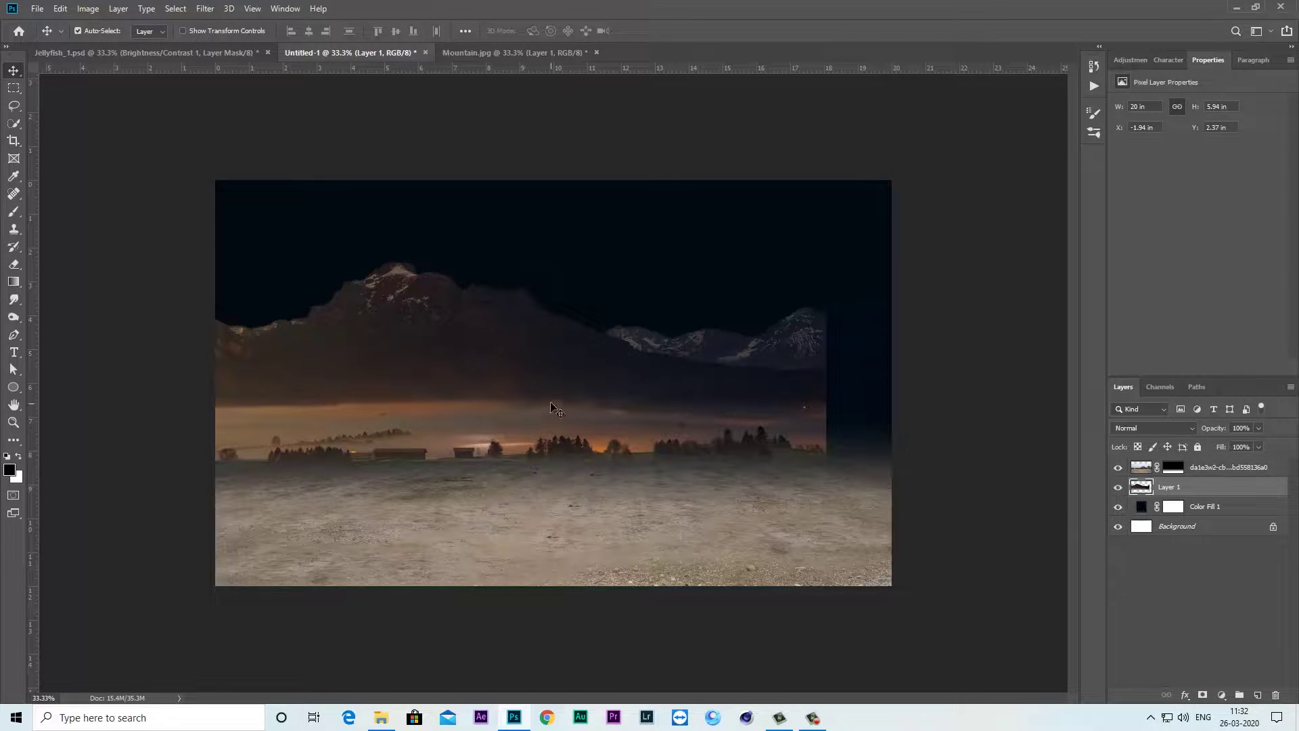
left_click_drag(552, 404, 618, 447)
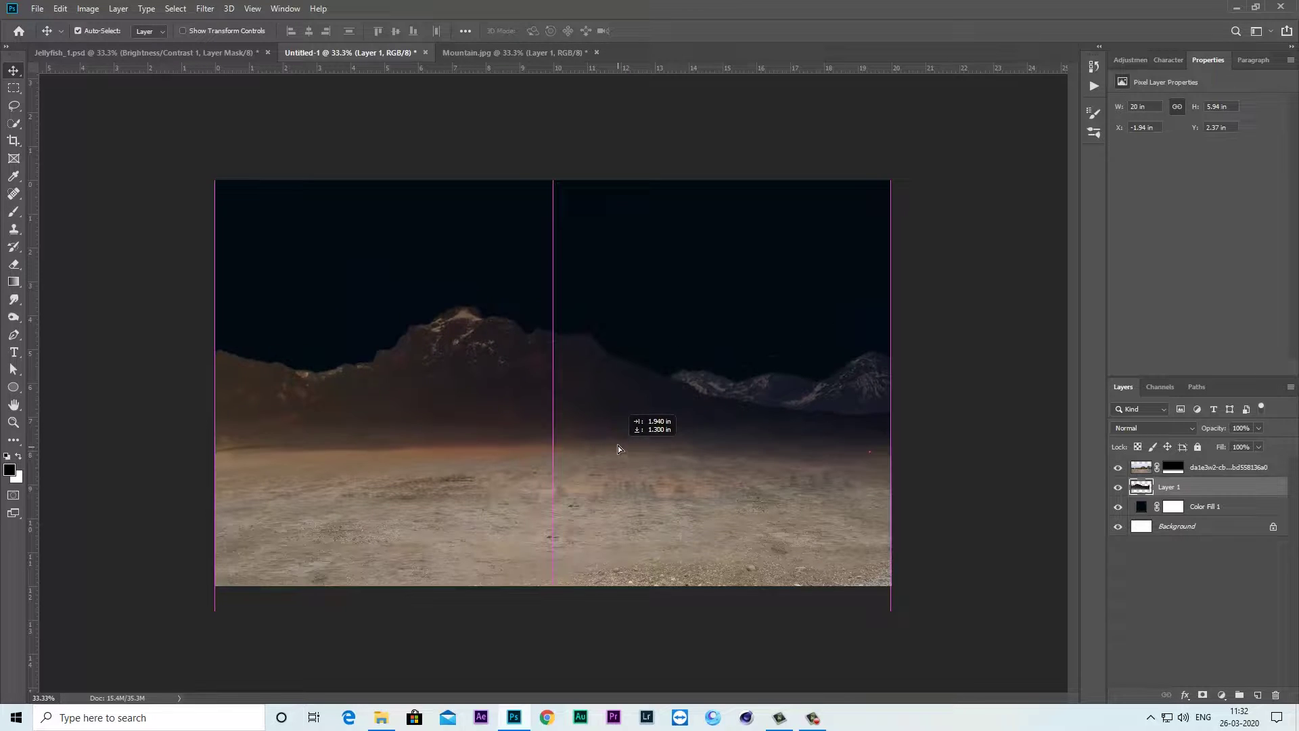
key("ctrl+z")
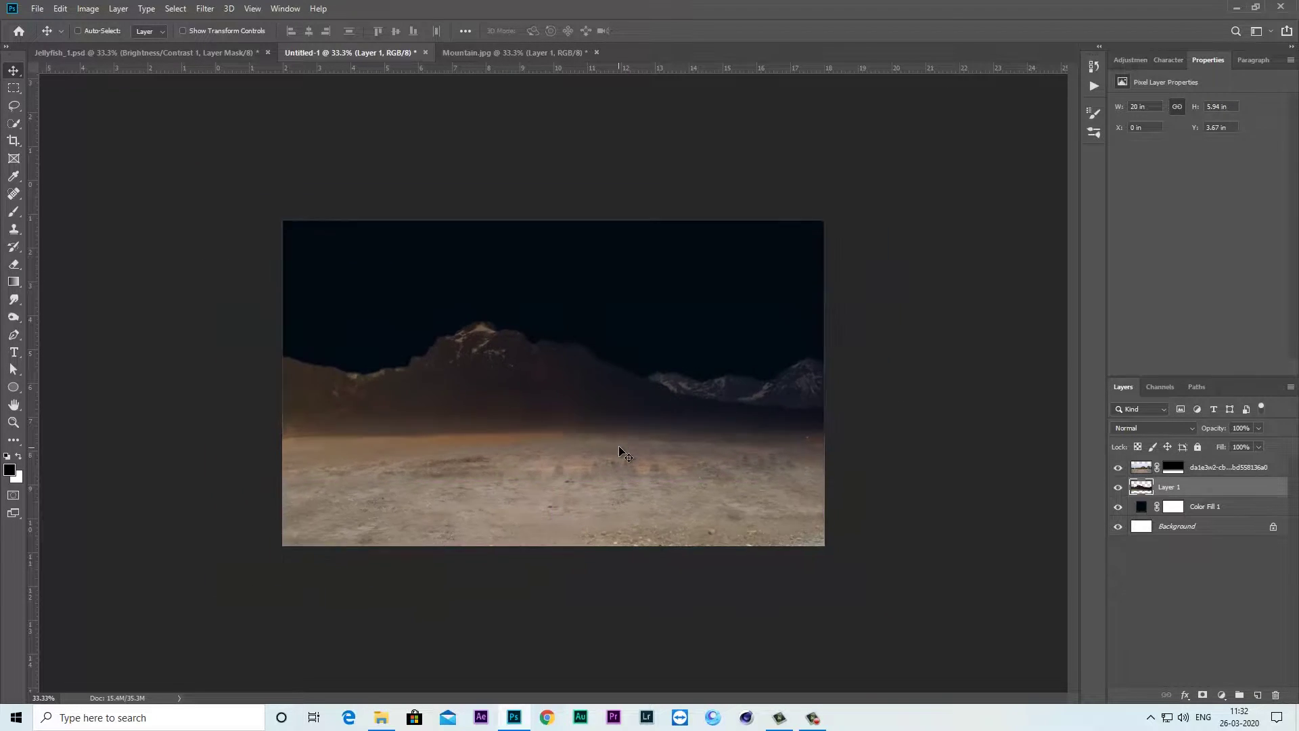
Free-transform the mountain layer to fit the lower canvas, slightly reducing its height
key("ctrl+minus")
key("ctrl+t")
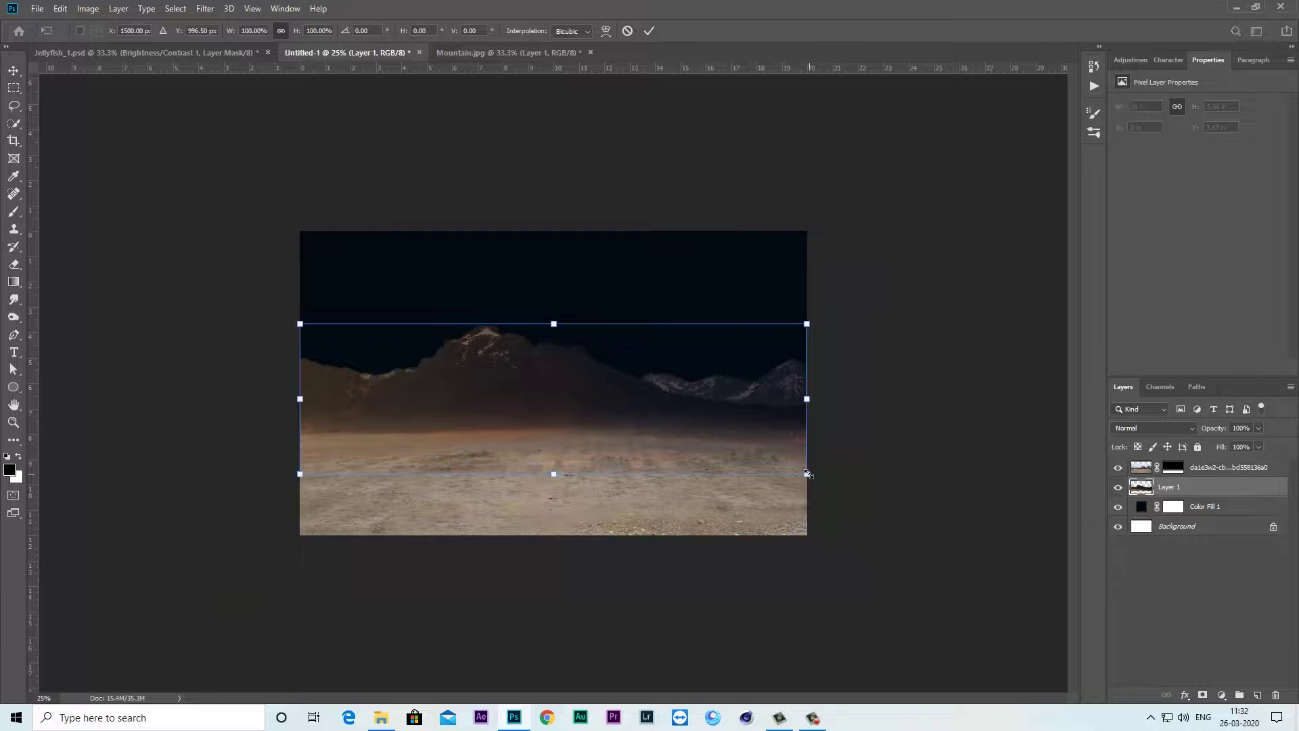
left_click_drag(808, 474, 809, 474)
left_click_drag(629, 394, 630, 416)
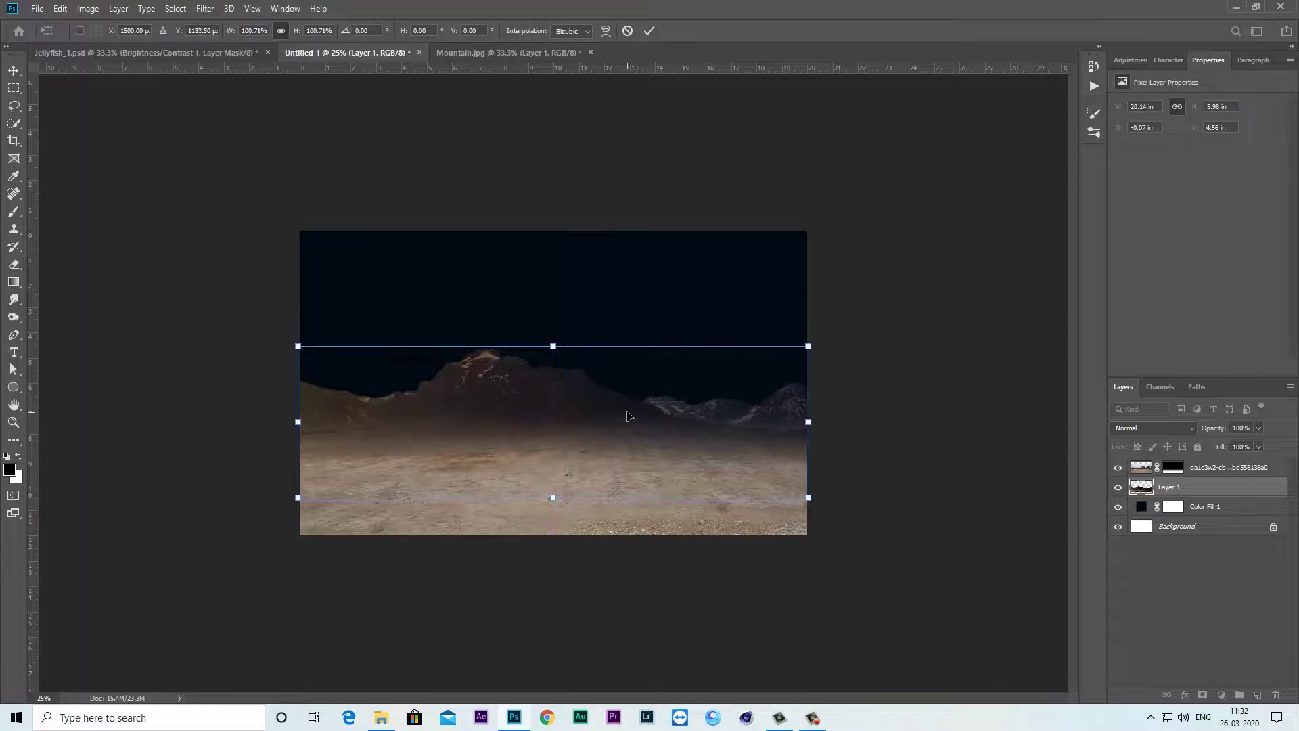
key("ctrl+plus")
left_click_drag(551, 536, 551, 531)
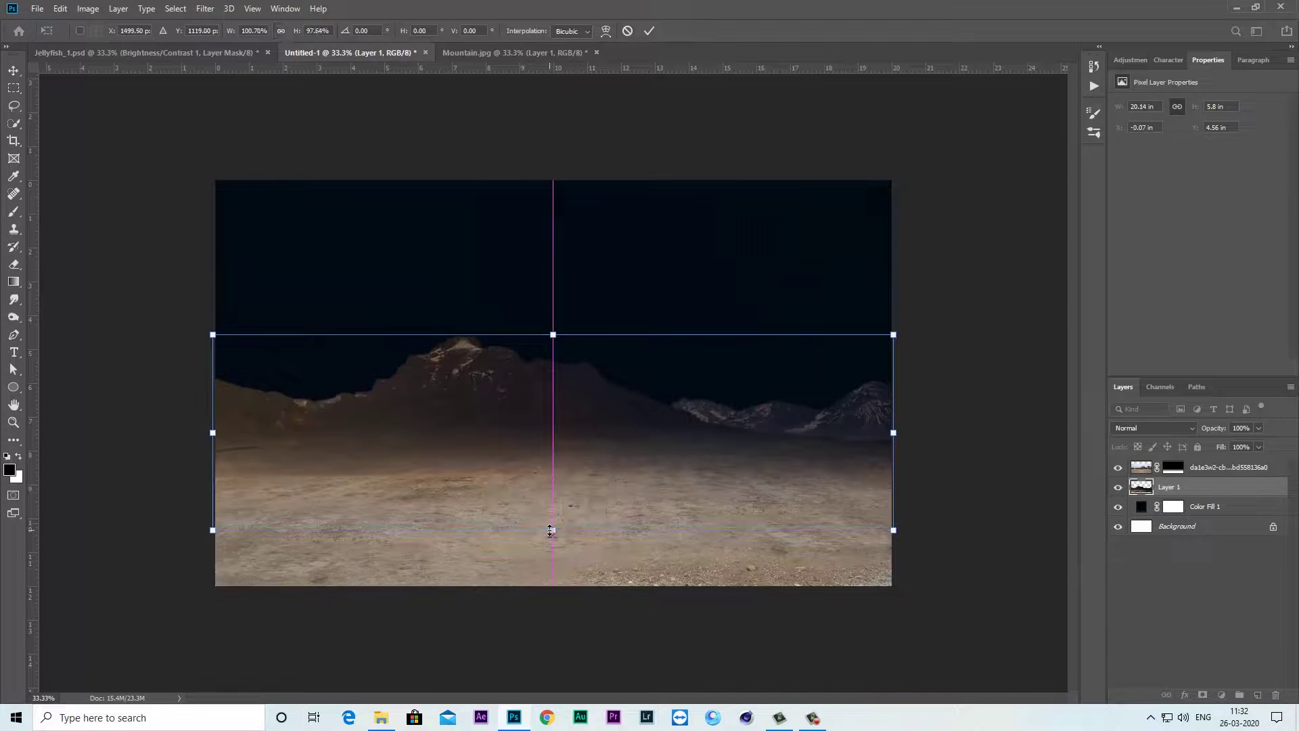
key("Return")
Target the ground photo's mask with a white brush at 39% opacity and 61% flow
left_click(1173, 470)
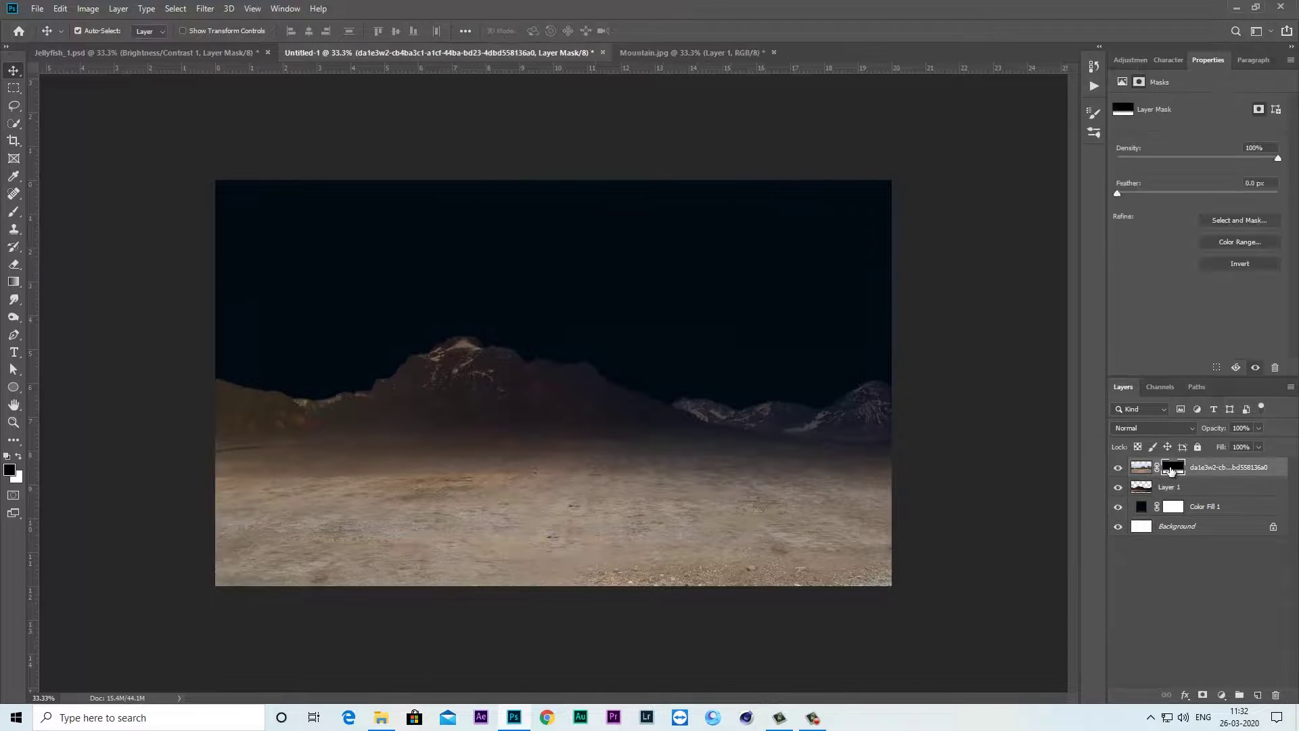
left_click(21, 455)
left_click(14, 212)
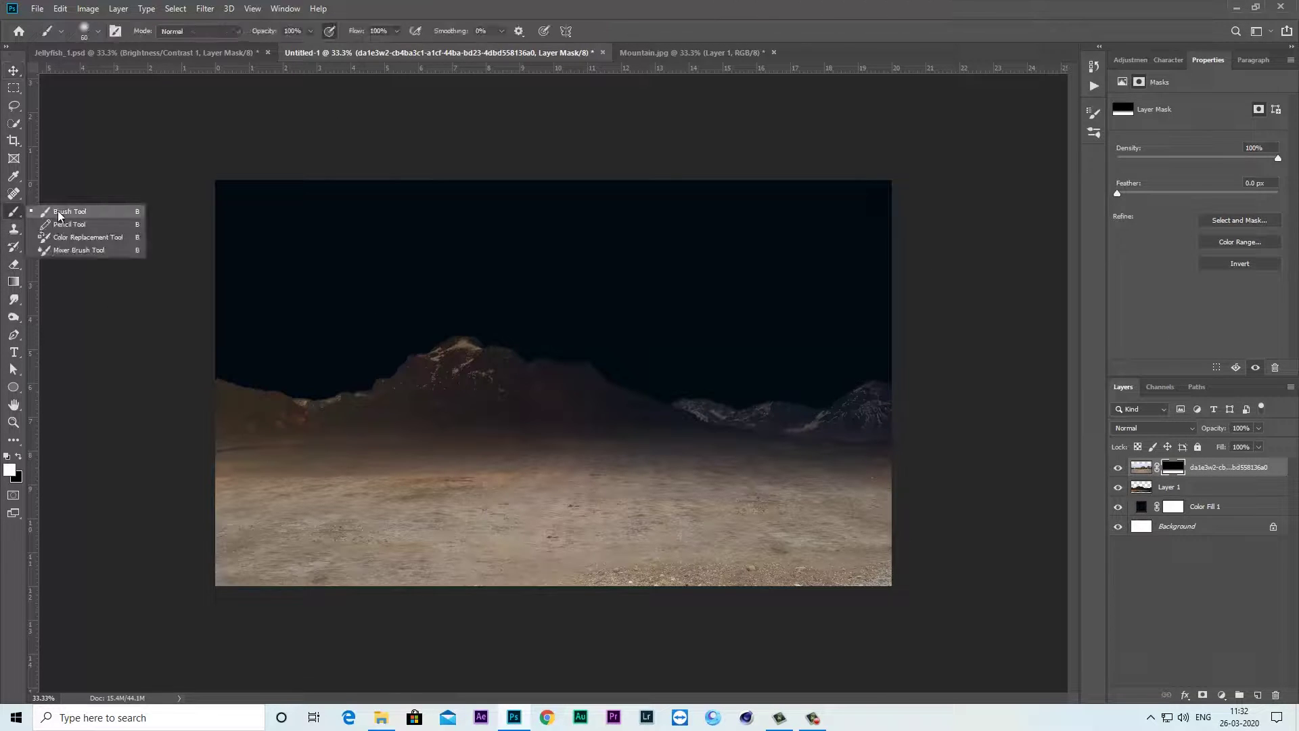
left_click(68, 209)
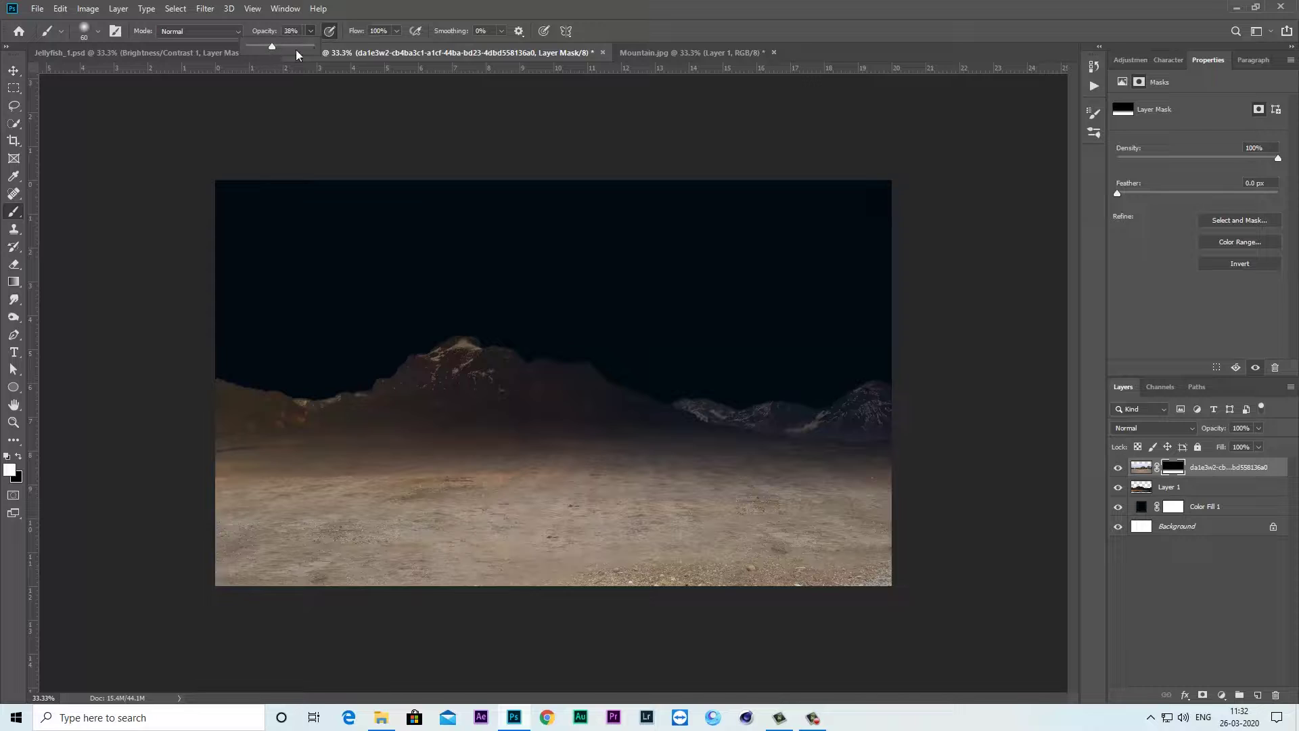
left_click(396, 31)
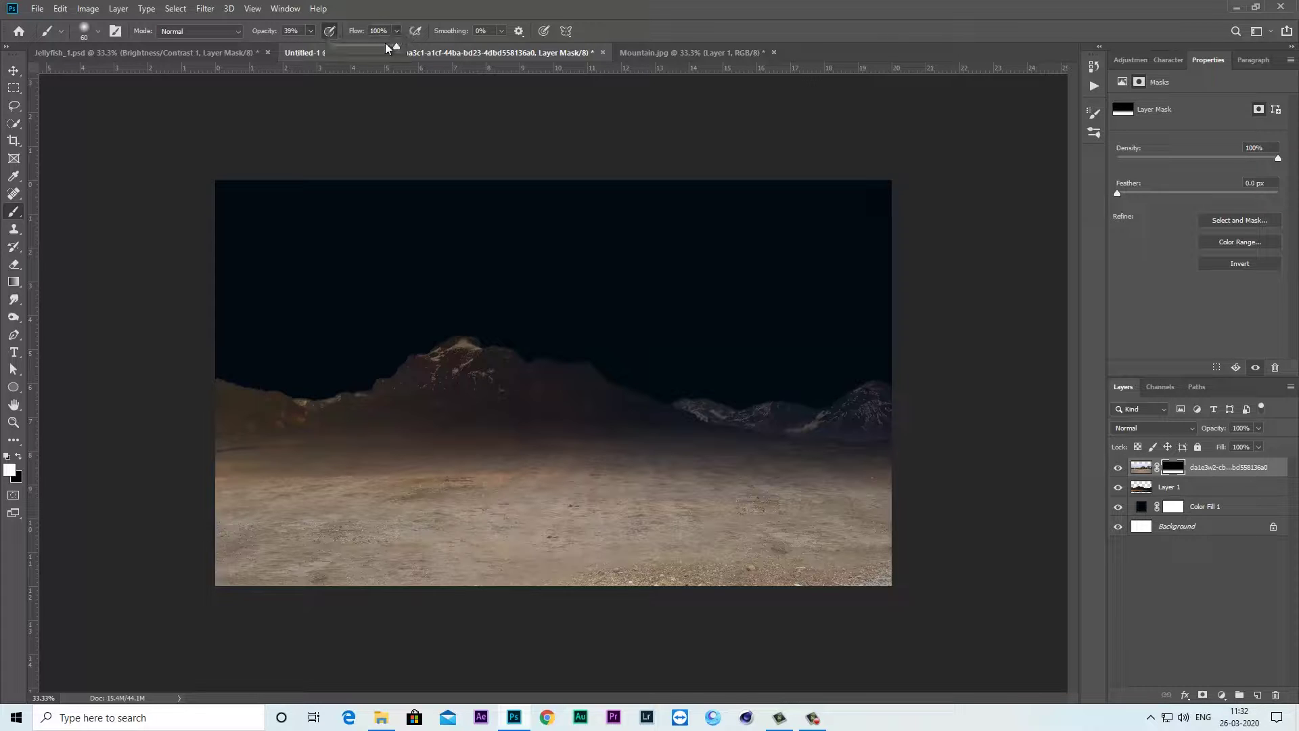
left_click(456, 471)
Paint the mask with a size-500 soft brush to reveal brighter ground across the foreground
key("bracketright")
key("bracketright")
key("bracketright")
key("bracketright")
key("bracketright")
key("bracketright")
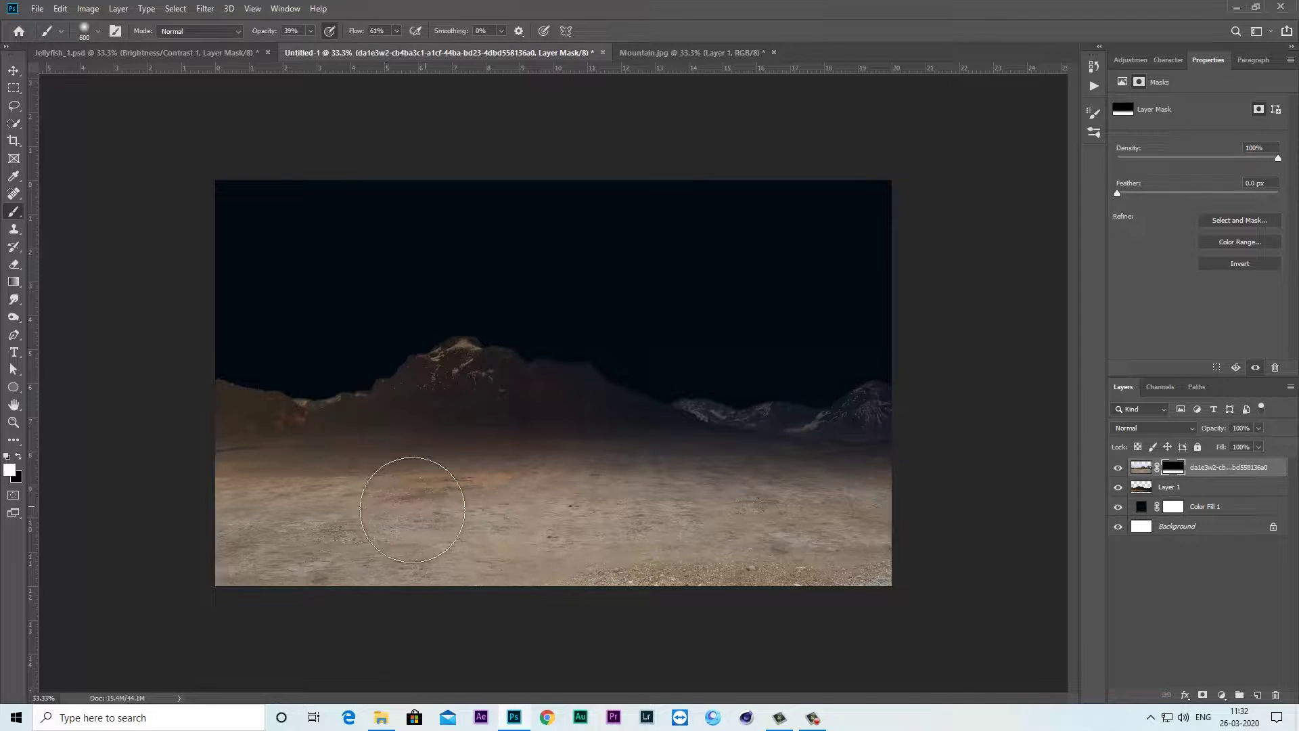
key("bracketleft")
key("bracketleft")
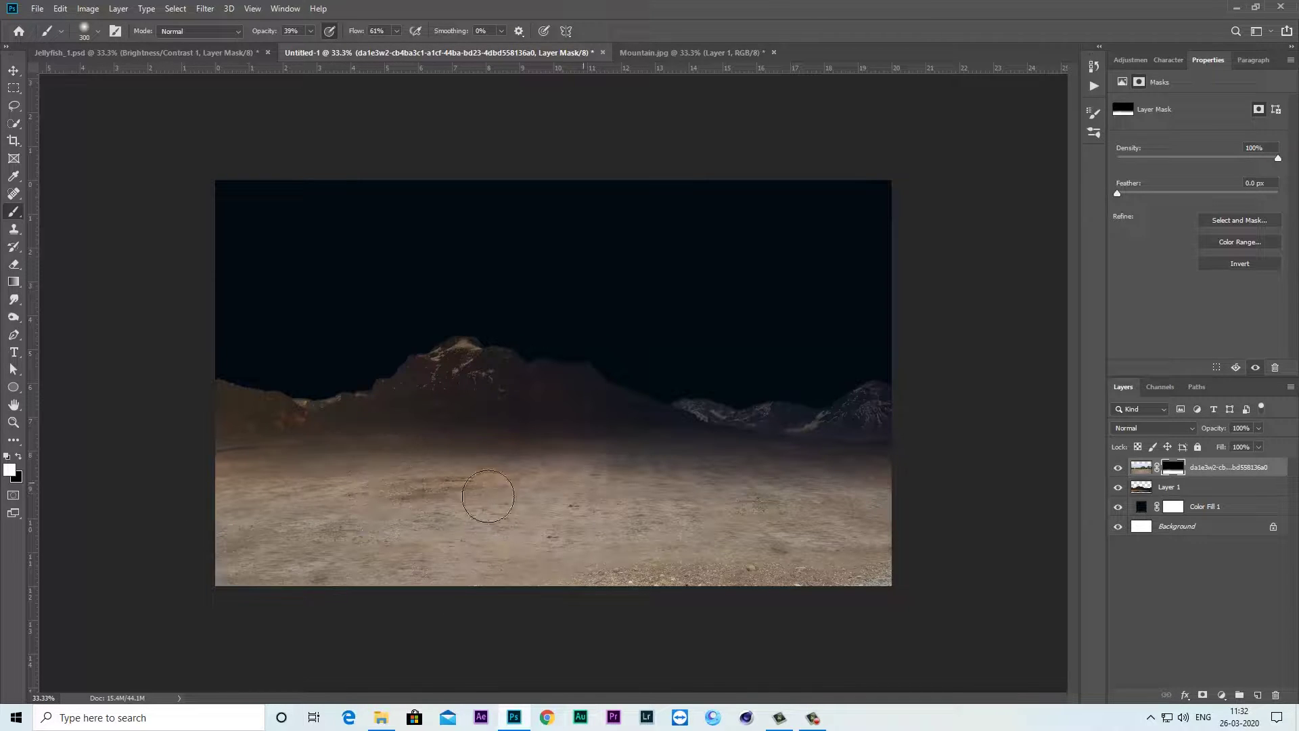
key("bracketright")
key("bracketright")
mouse_move(510, 499)
left_mouse_down()
mouse_move(806, 526)
mouse_move(561, 532)
left_mouse_up()
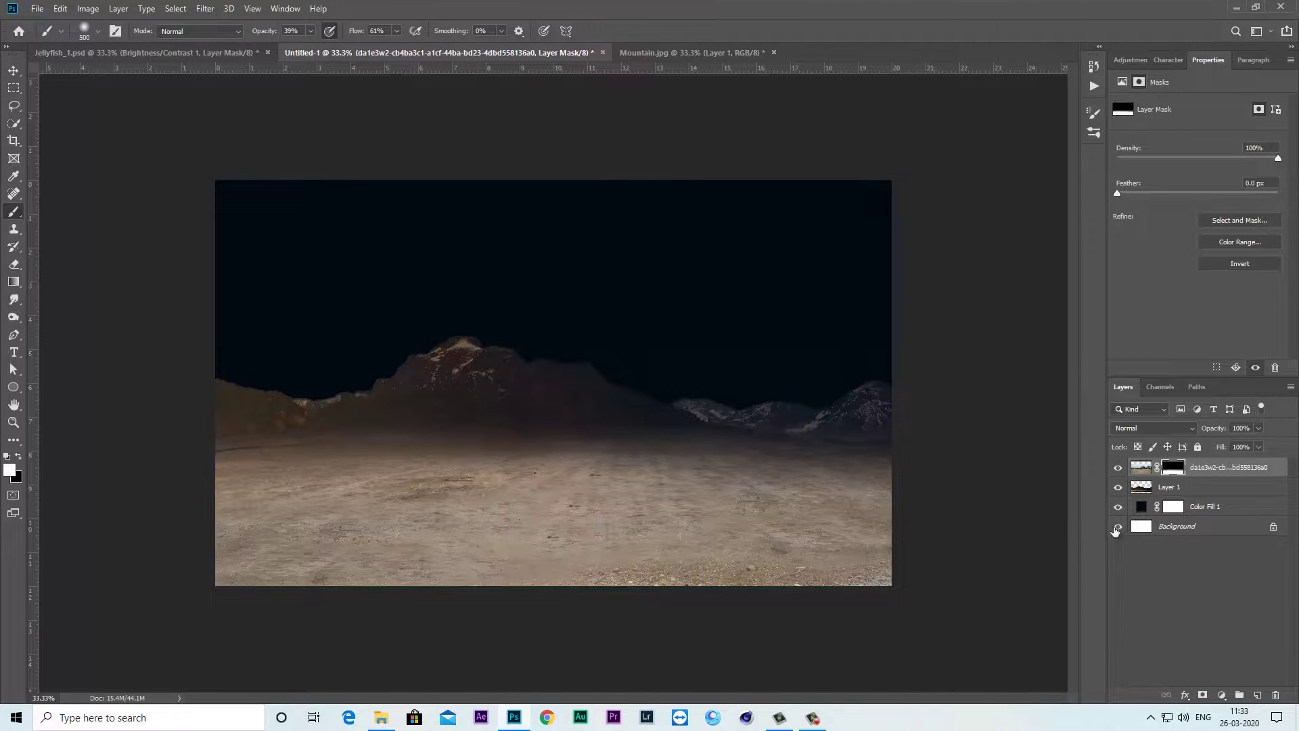
left_click(1118, 468)
left_click(1181, 491)
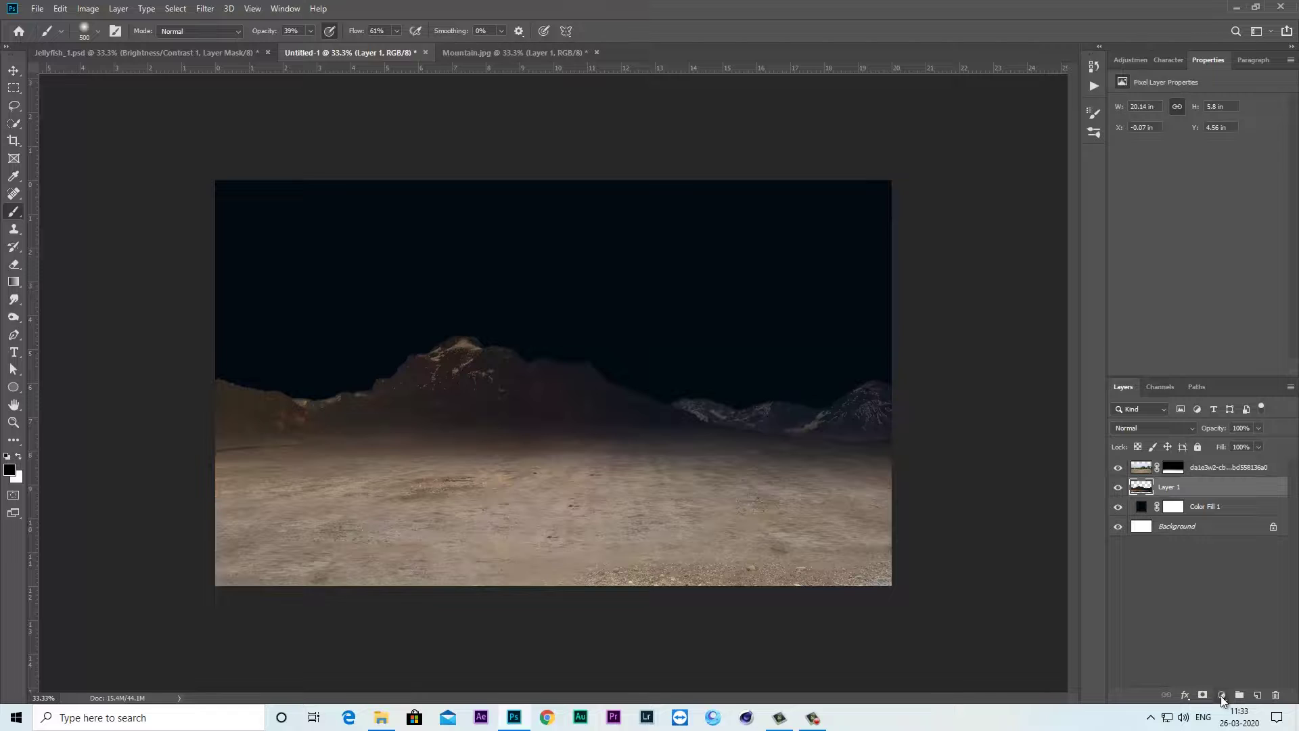
Add a Color Balance adjustment clipped to the mountain layer, nudging midtones toward cyan
left_click(1222, 693)
left_click(1231, 576)
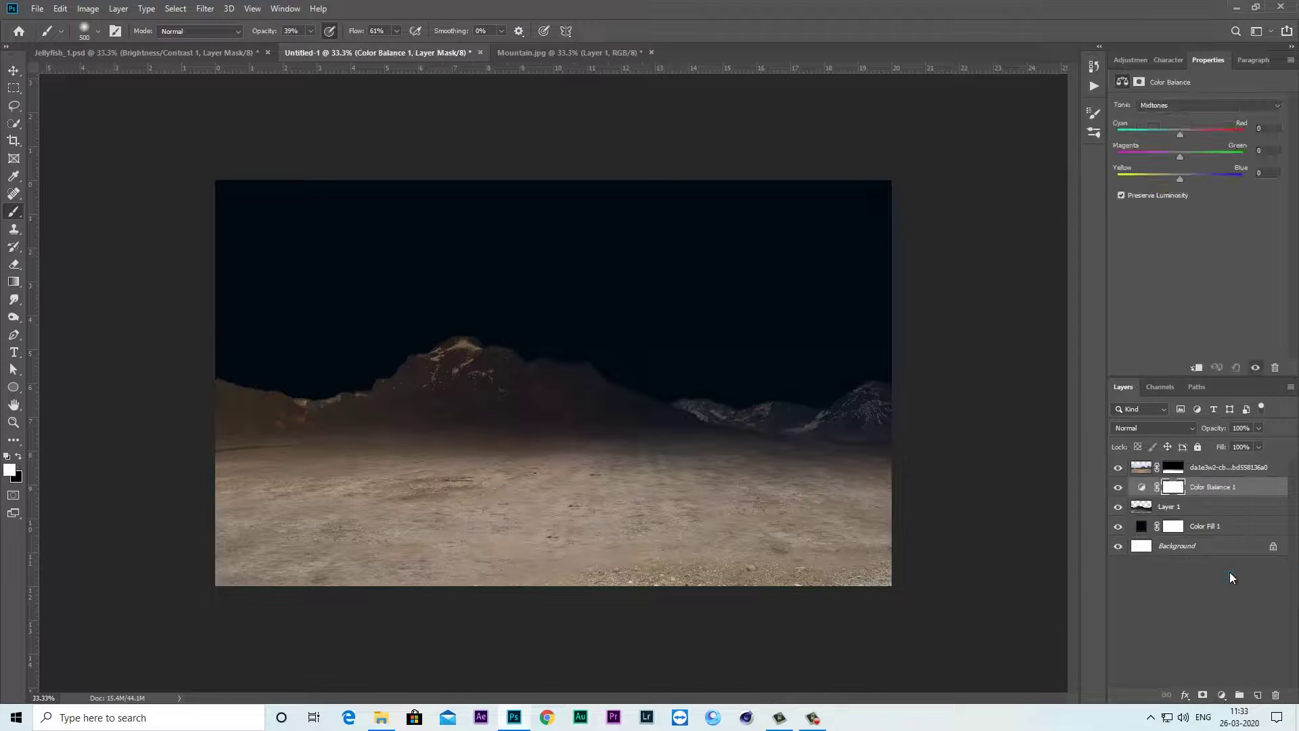
left_click(1194, 370)
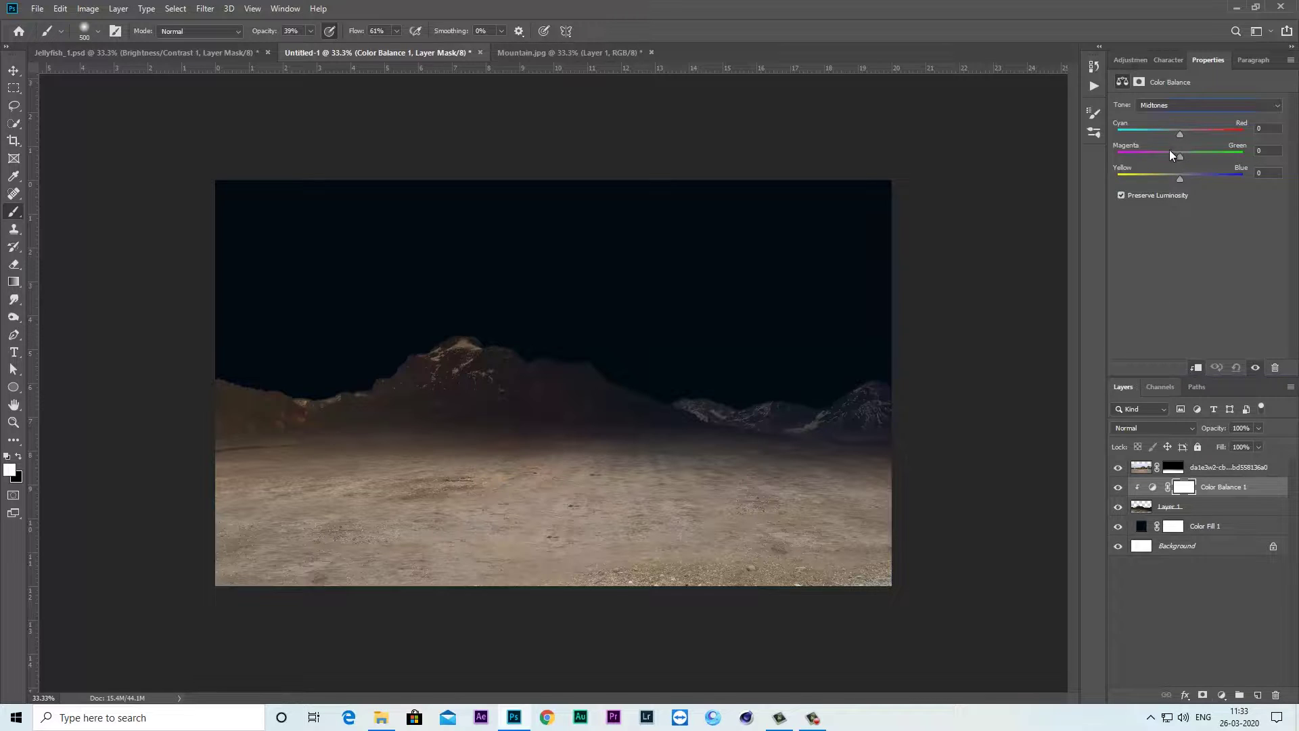
left_click_drag(1182, 133, 1178, 133)
Set the Color Balance shadows to Cyan-Red -16 and Yellow-Blue +5
left_click(1198, 104)
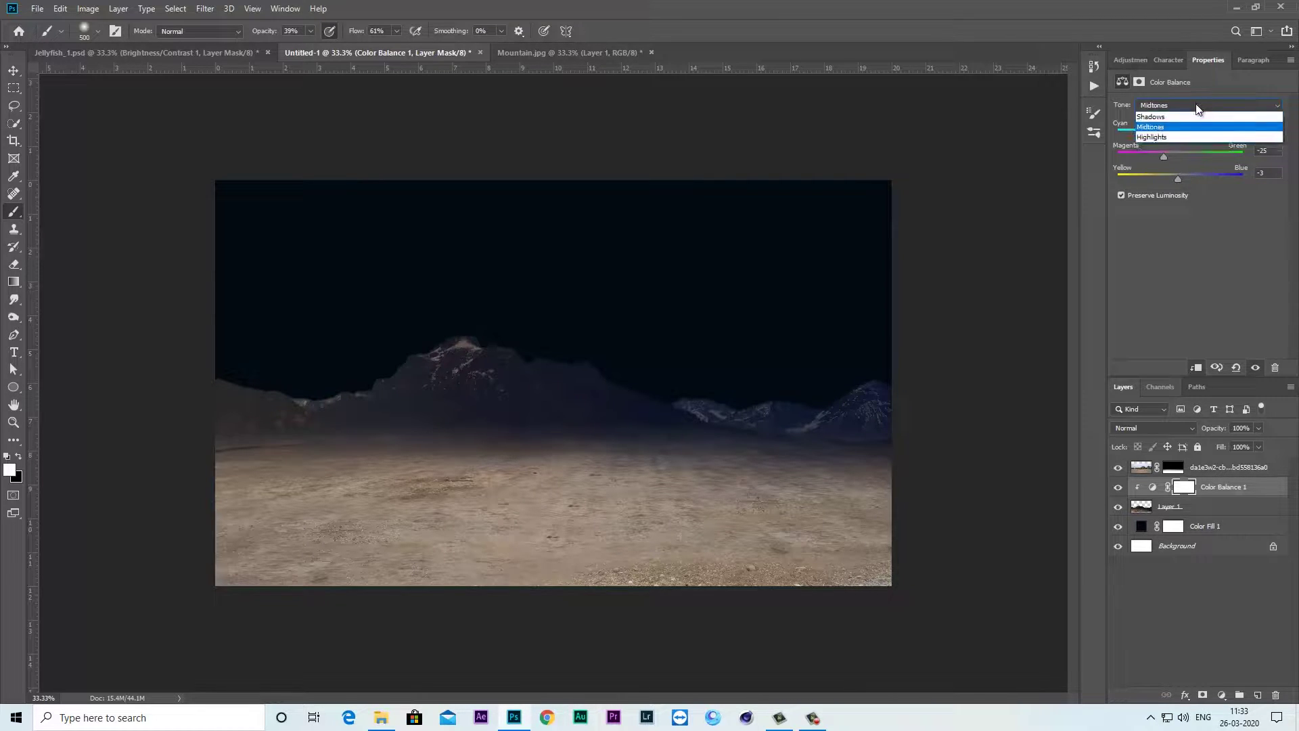
left_click(1189, 138)
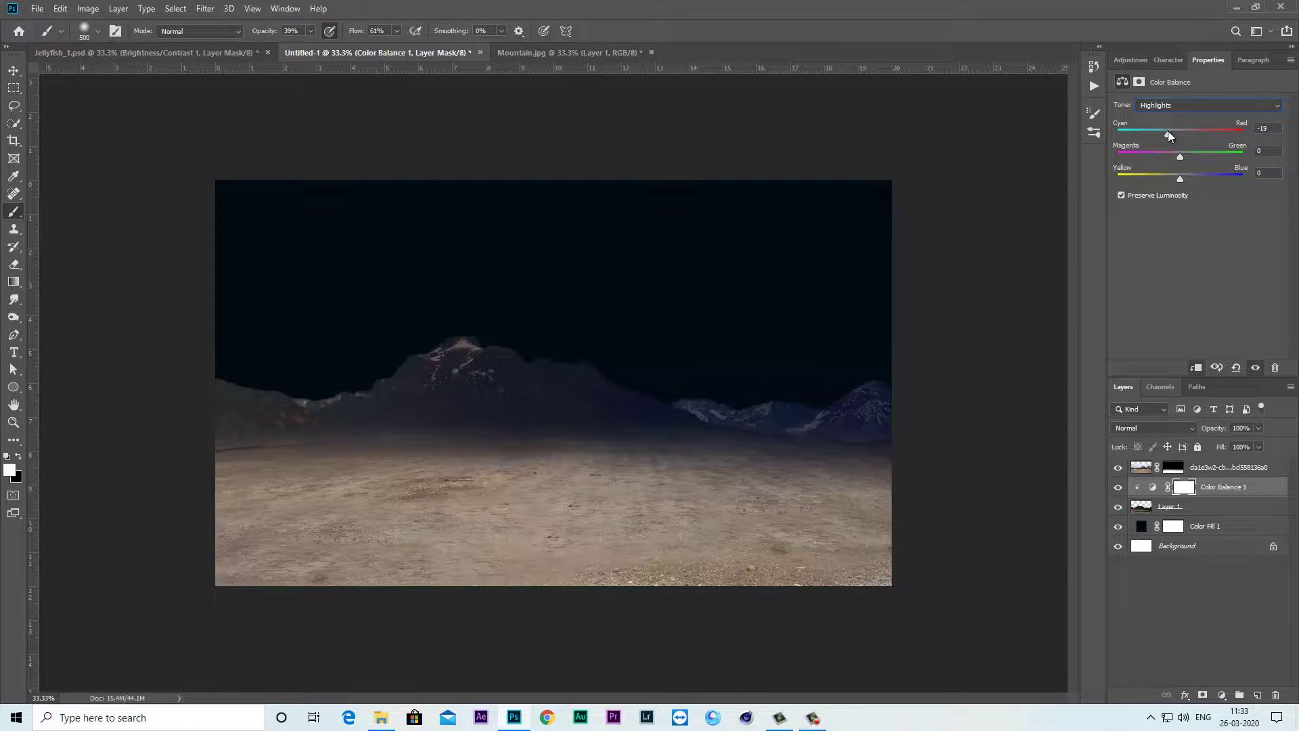
left_click(1170, 105)
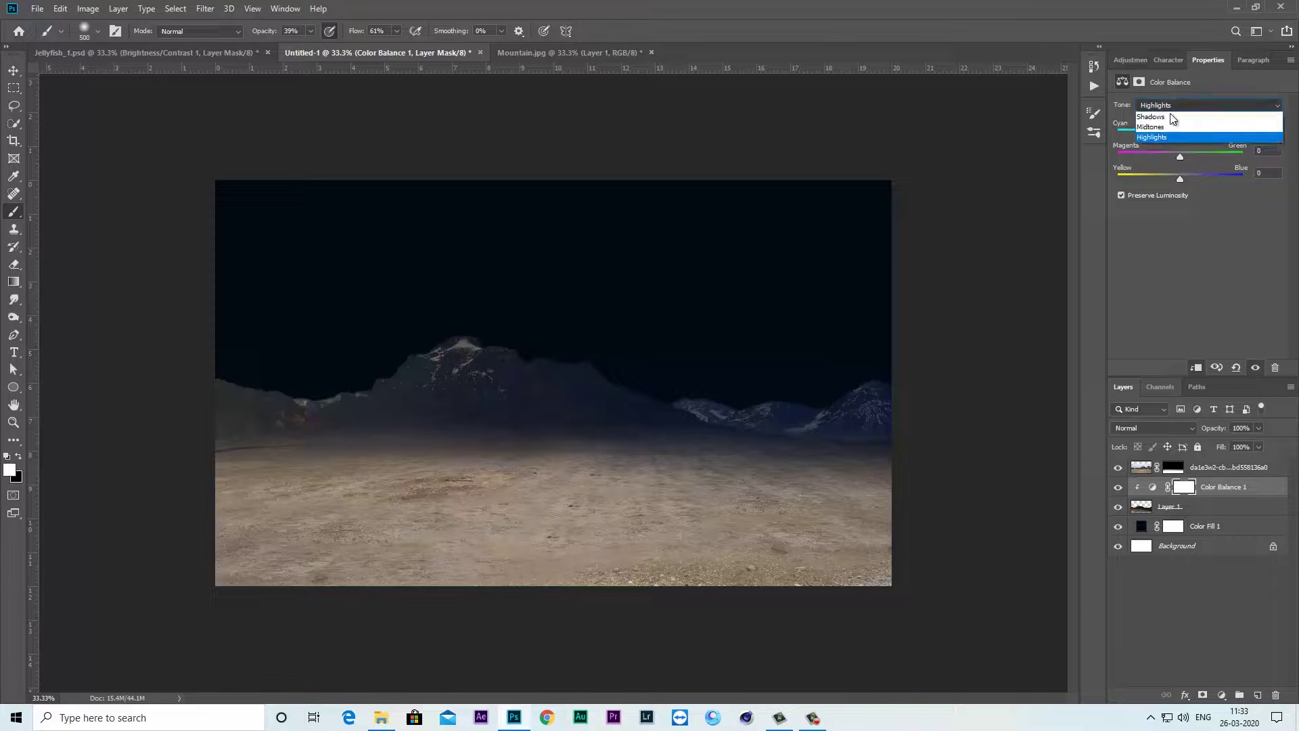
left_click_drag(1176, 130, 1170, 134)
left_click_drag(1179, 178, 1183, 179)
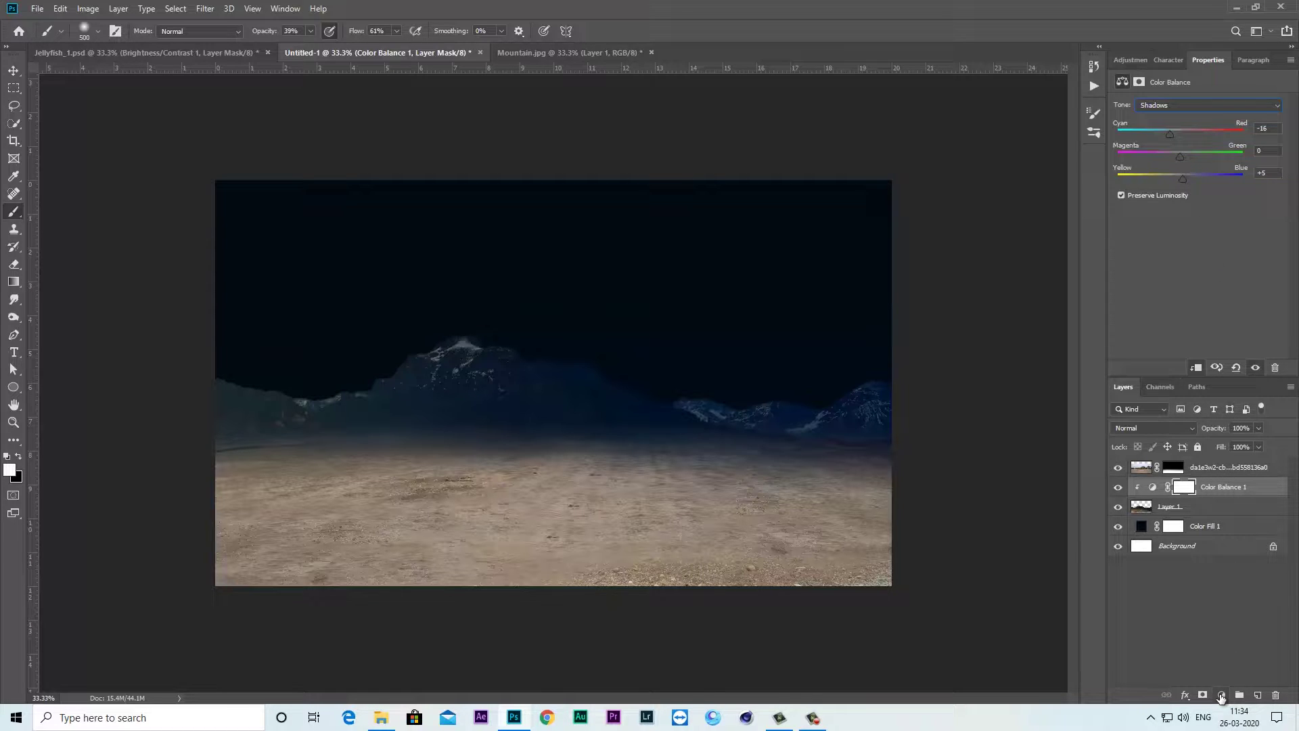
left_click(1222, 696)
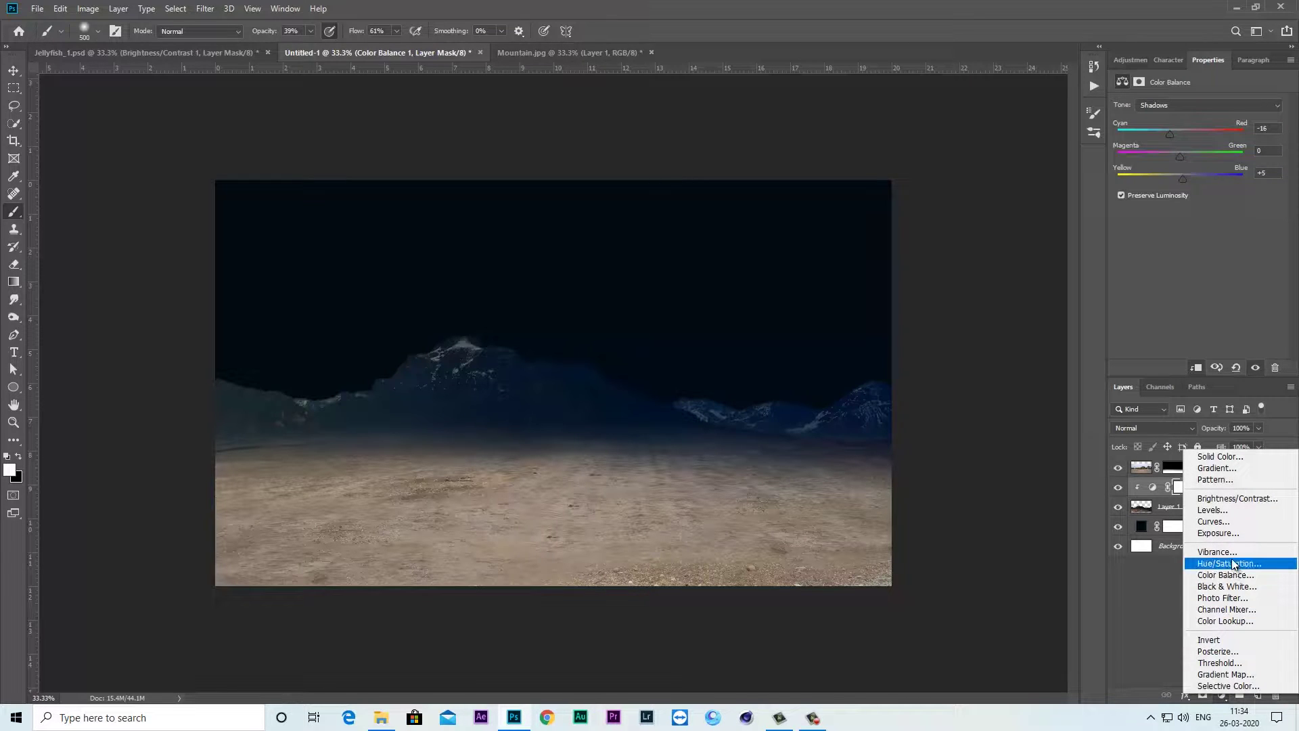
Add a Levels layer clipped to the mountains with output white 120 and input black 24
left_click(1213, 509)
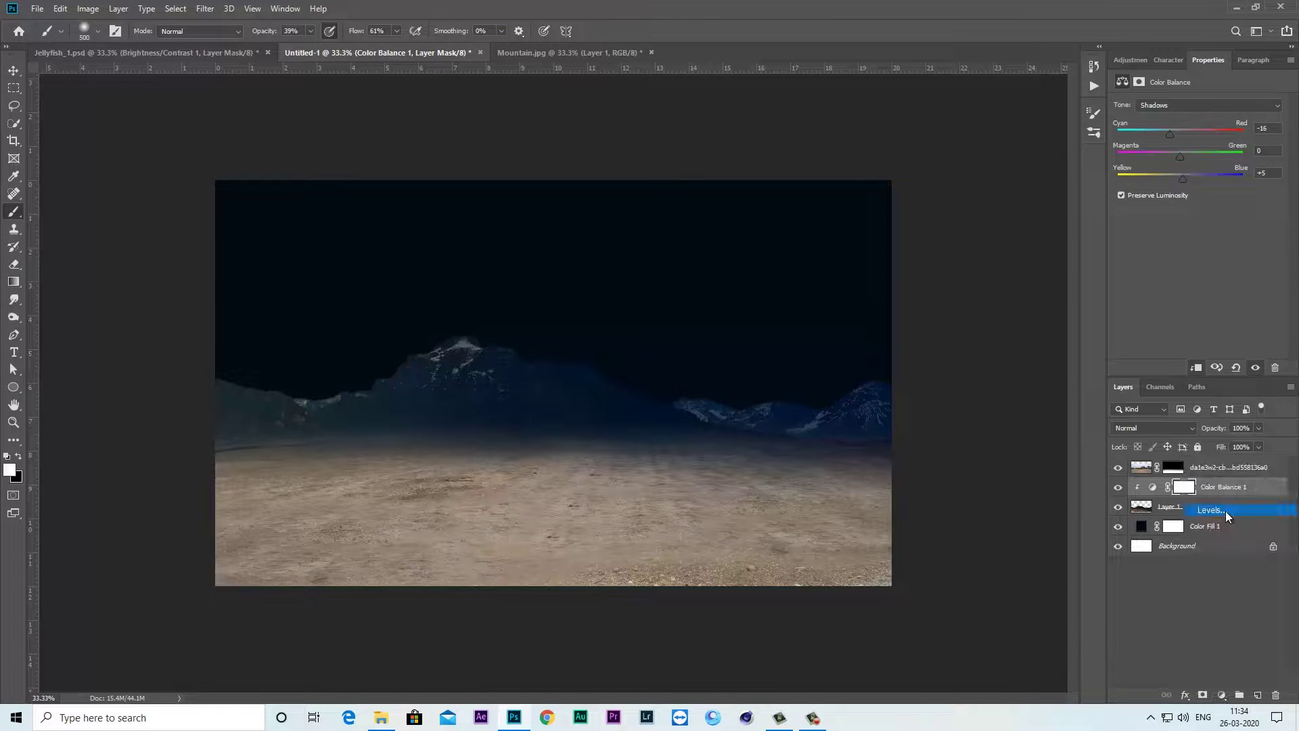
left_click(1197, 368)
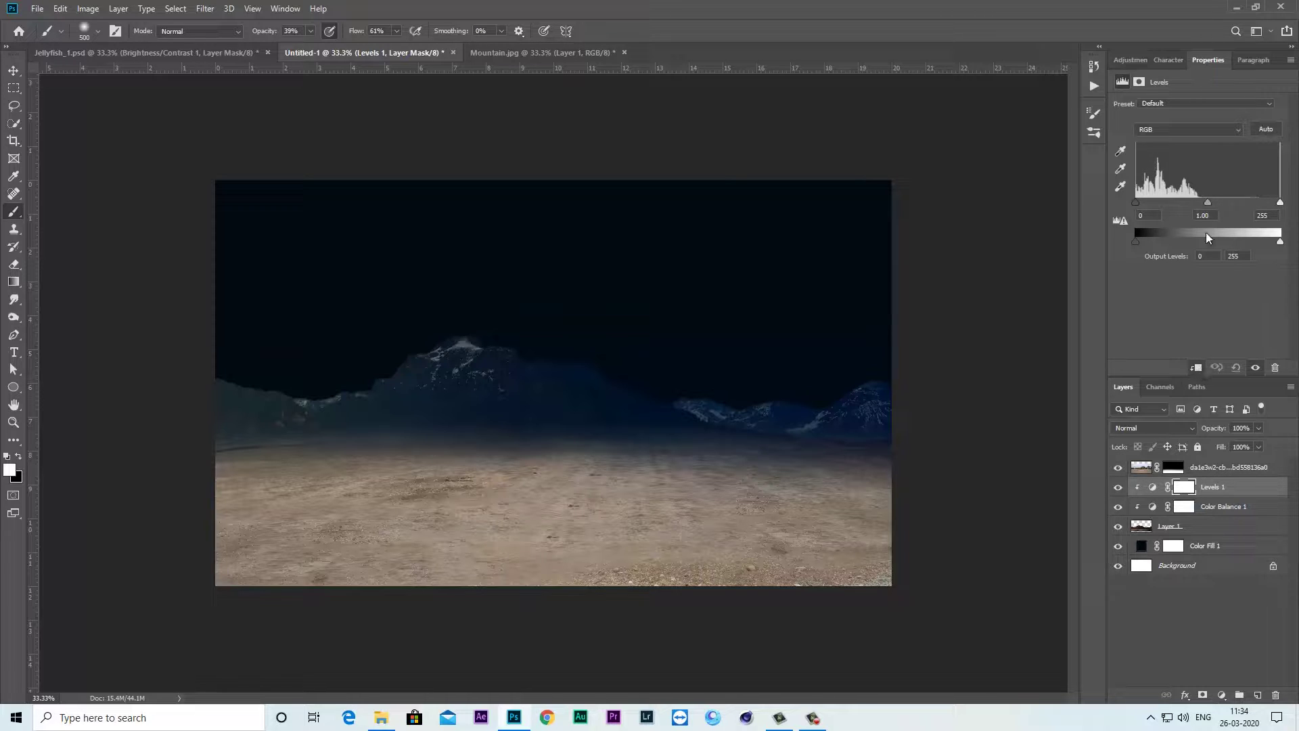
left_click_drag(1280, 242, 1209, 242)
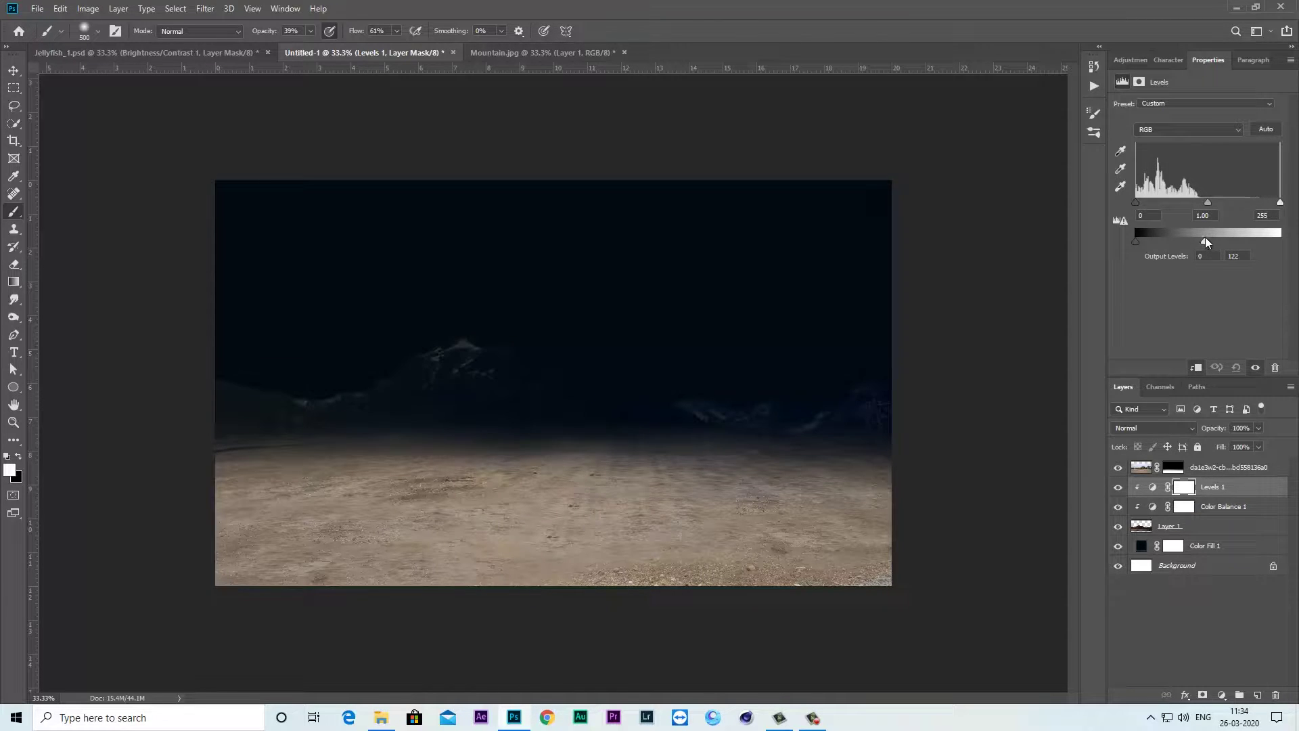
left_click_drag(1204, 237, 1203, 238)
left_click_drag(1137, 202, 1145, 205)
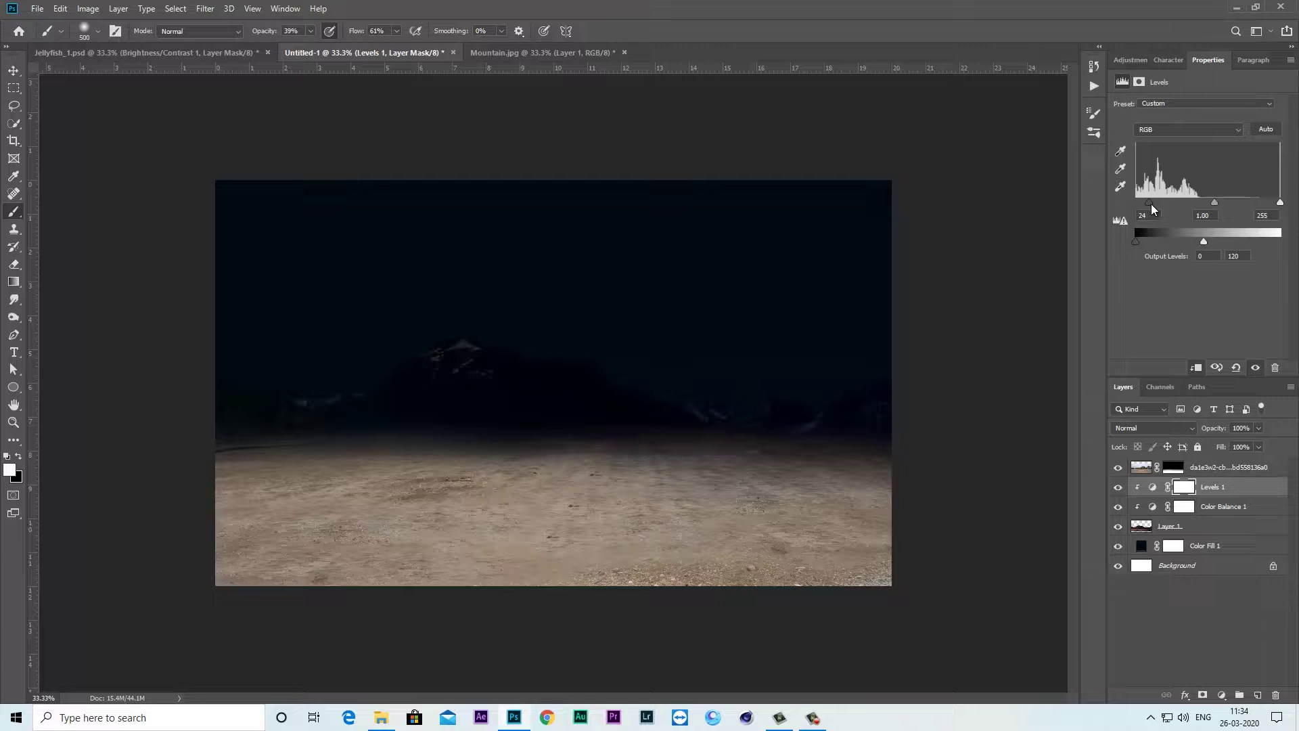
left_click(1225, 696)
Add a clipped Brightness/Contrast layer with Brightness -34 and slightly higher contrast
left_click(1218, 499)
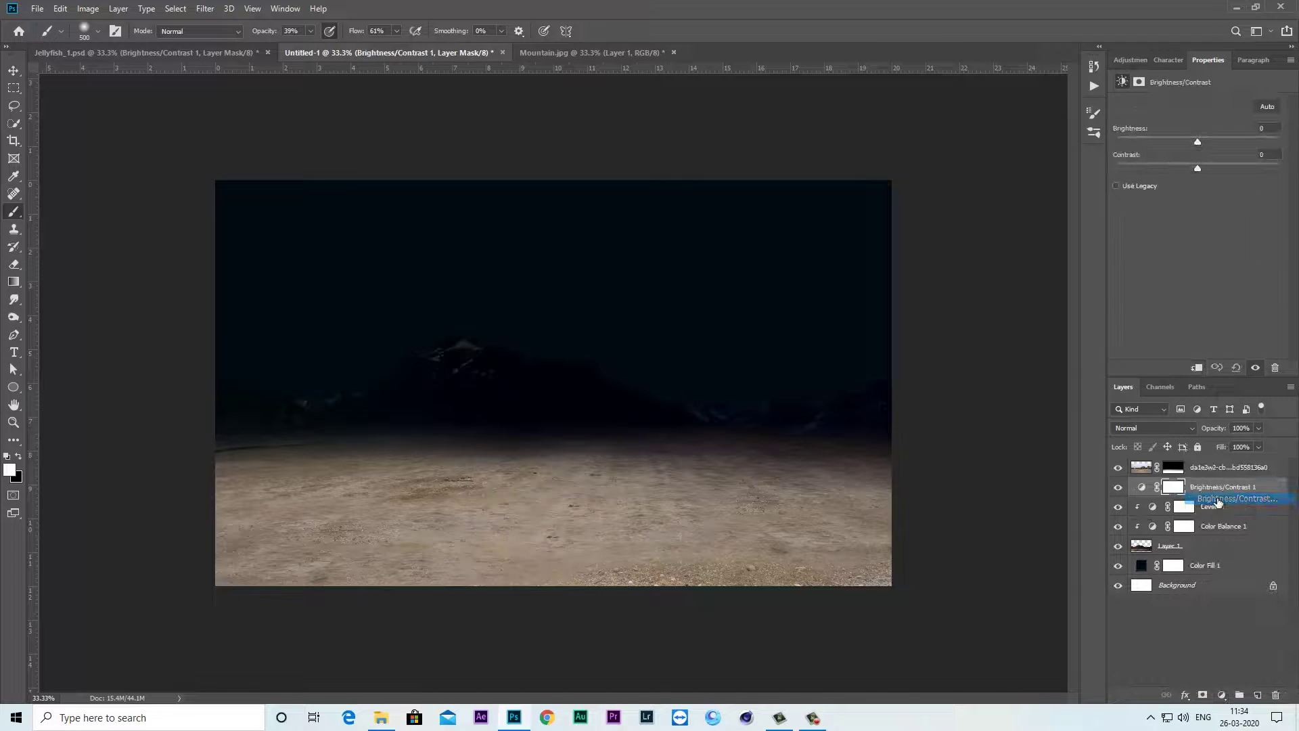
left_click(1198, 368)
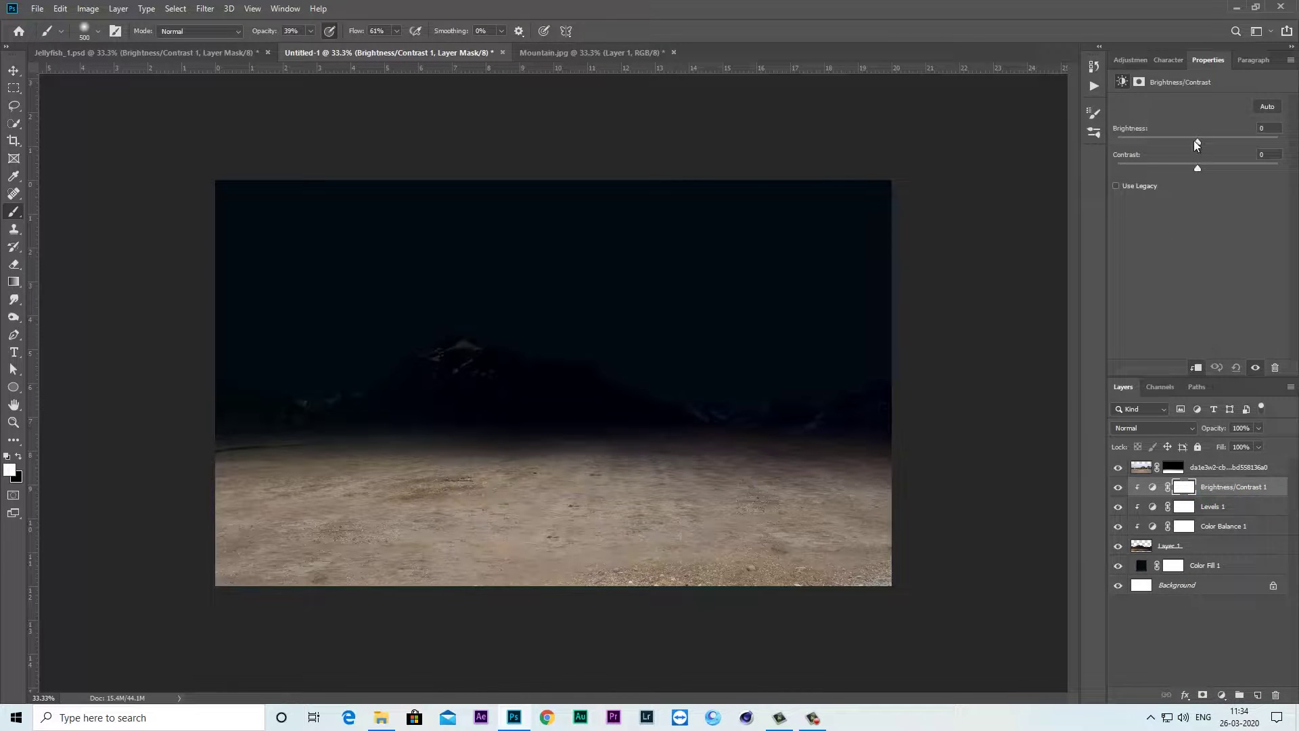
left_click_drag(1197, 143, 1178, 143)
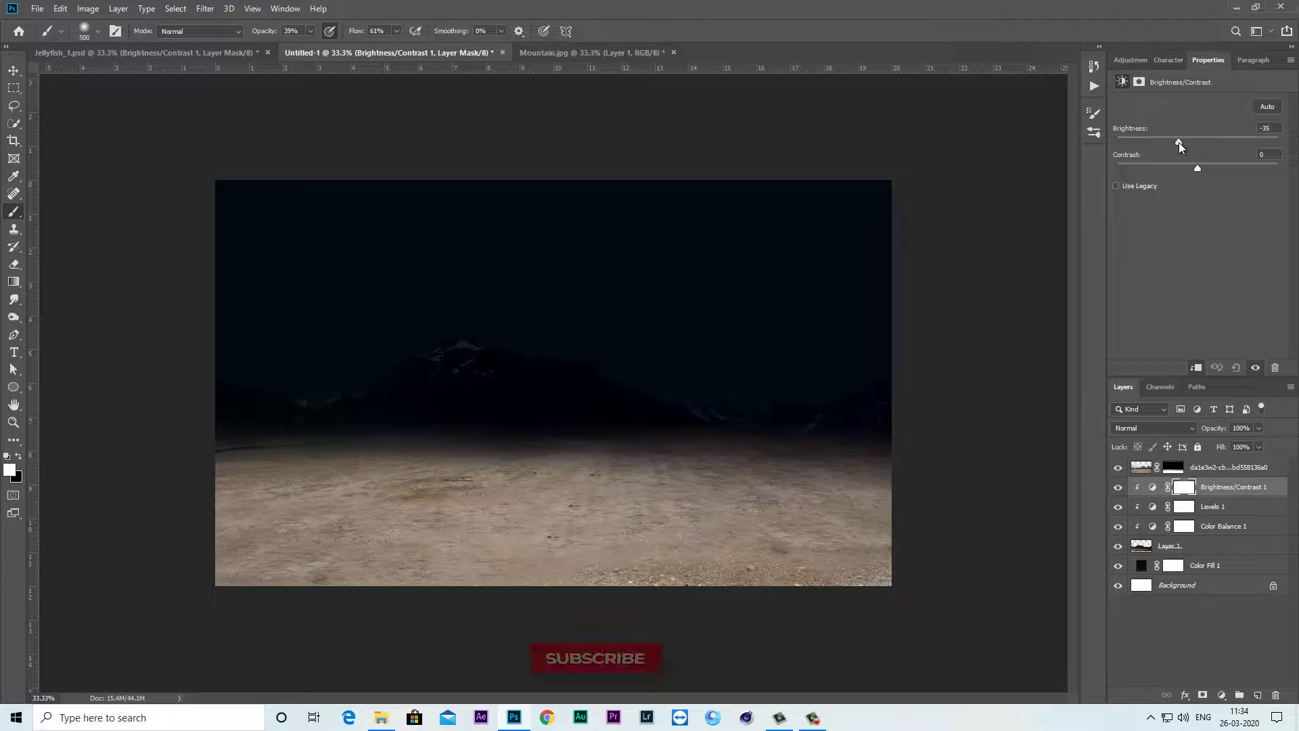
mouse_move(1197, 167)
left_mouse_down()
mouse_move(1240, 176)
mouse_move(1229, 174)
left_mouse_up()
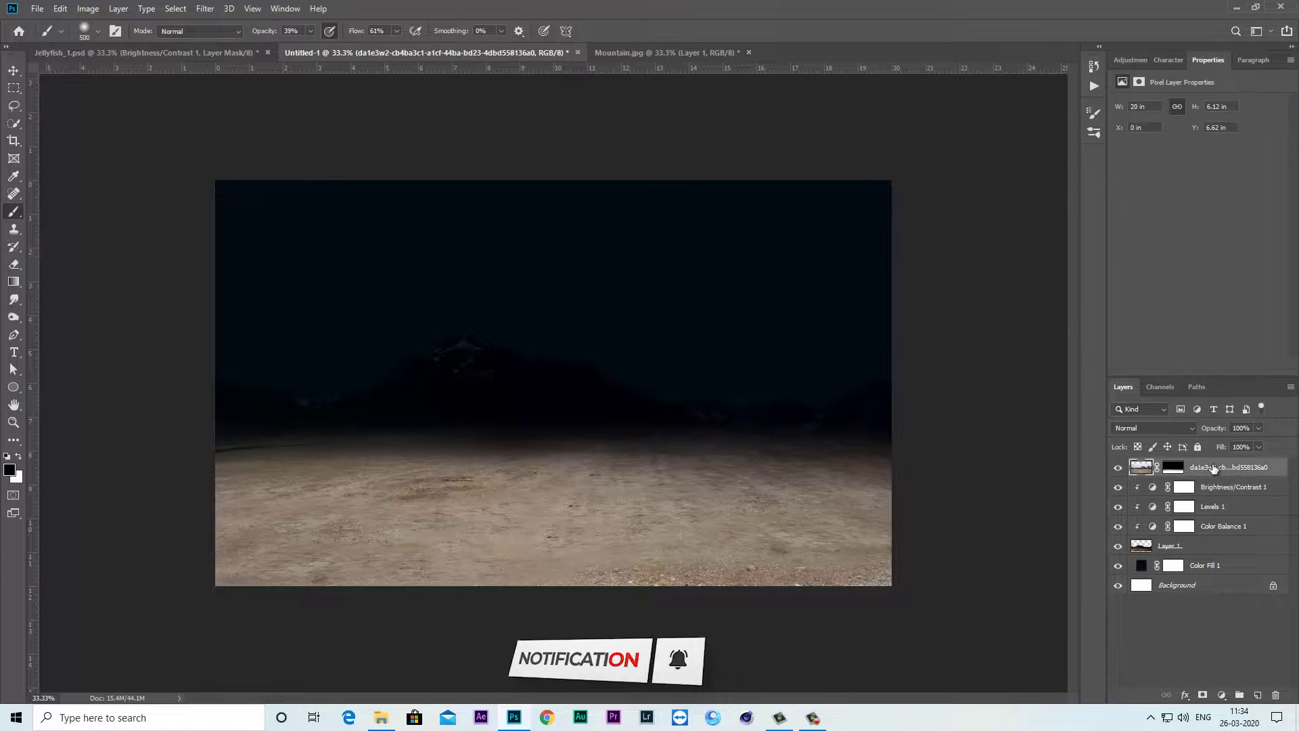
Add a second Color Balance adjustment clipped to the ground photo layer
left_click(14, 70)
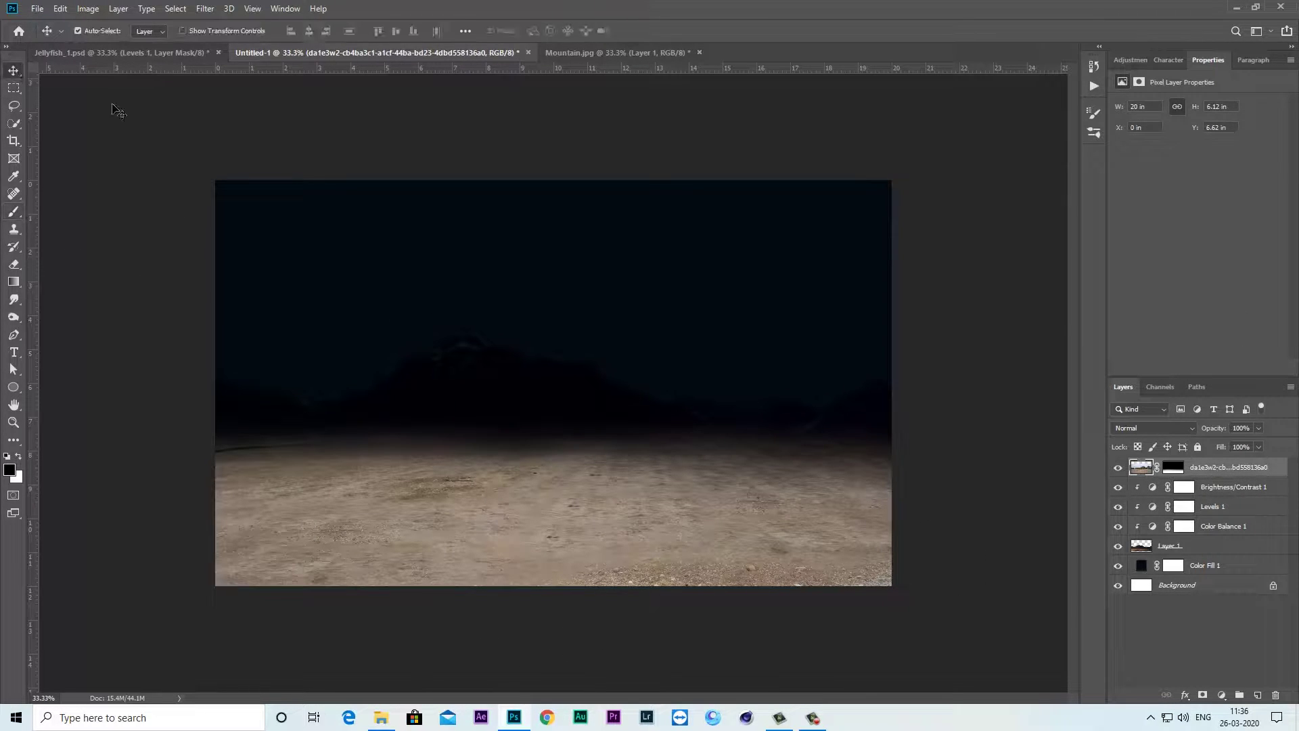
left_click(1173, 467)
left_click(1222, 695)
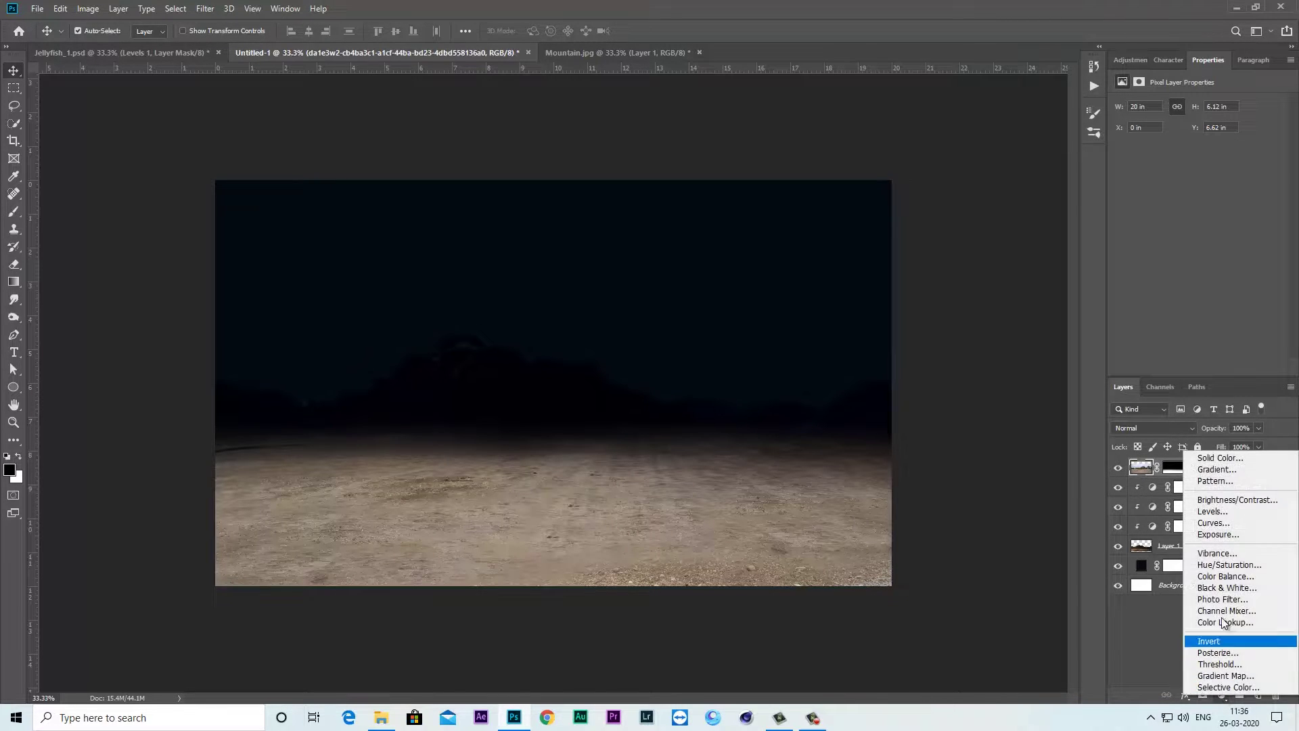
left_click(1222, 577)
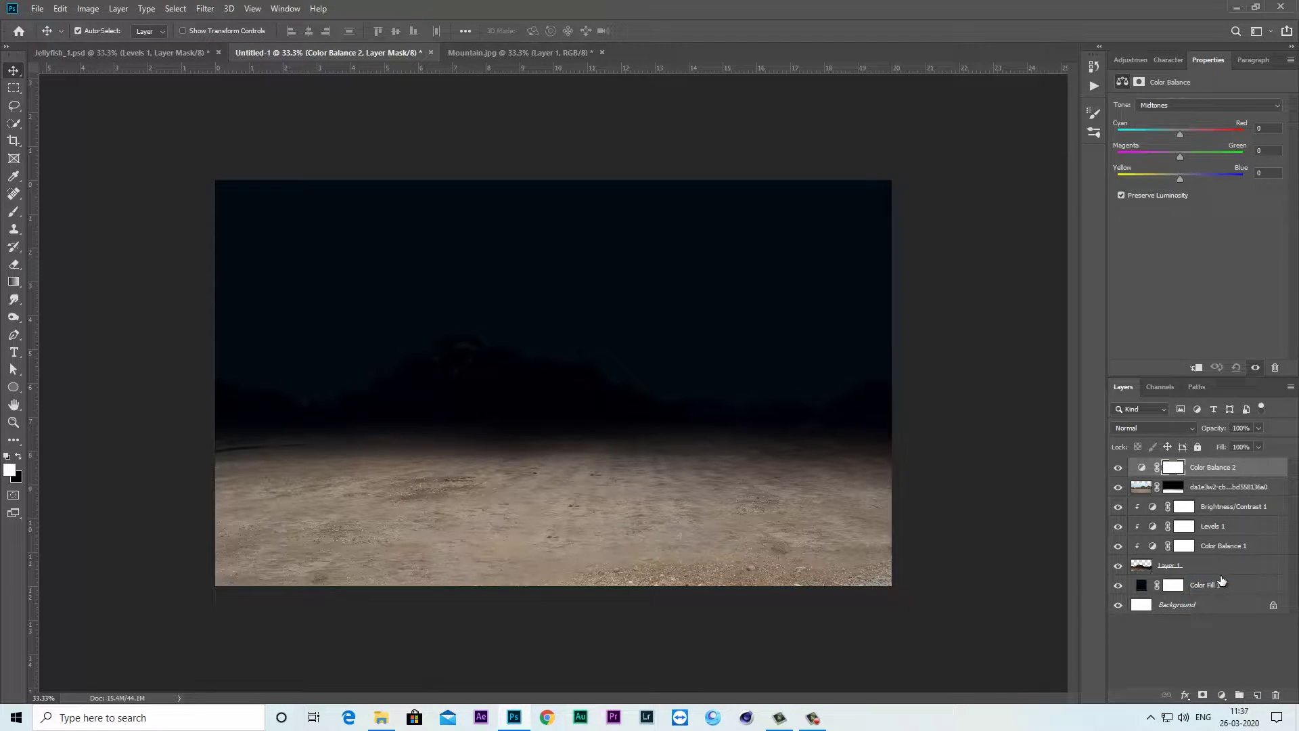
left_click(1197, 368)
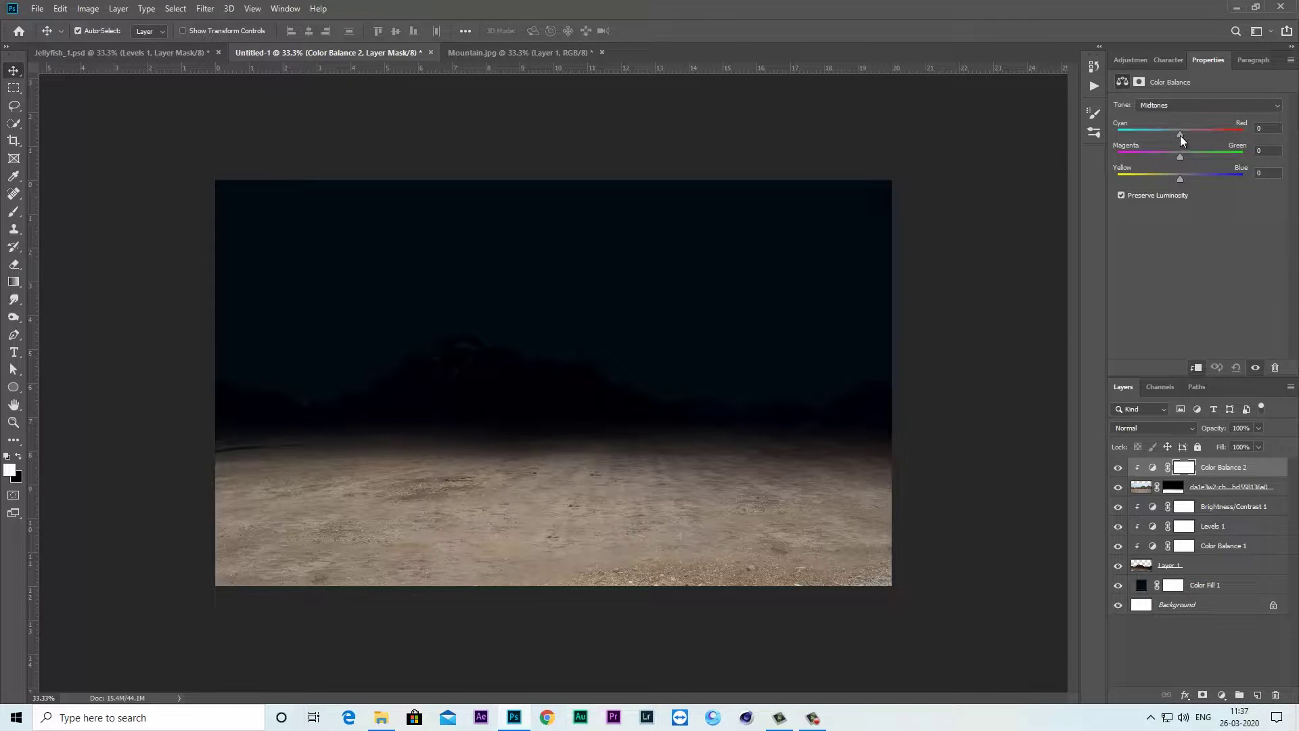
Shift the midtones toward cyan and blue, and set shadows to Cyan -30, Blue +30
left_click_drag(1181, 135, 1162, 136)
left_click_drag(1181, 179, 1189, 180)
left_click(1162, 106)
left_click_drag(1175, 136, 1187, 176)
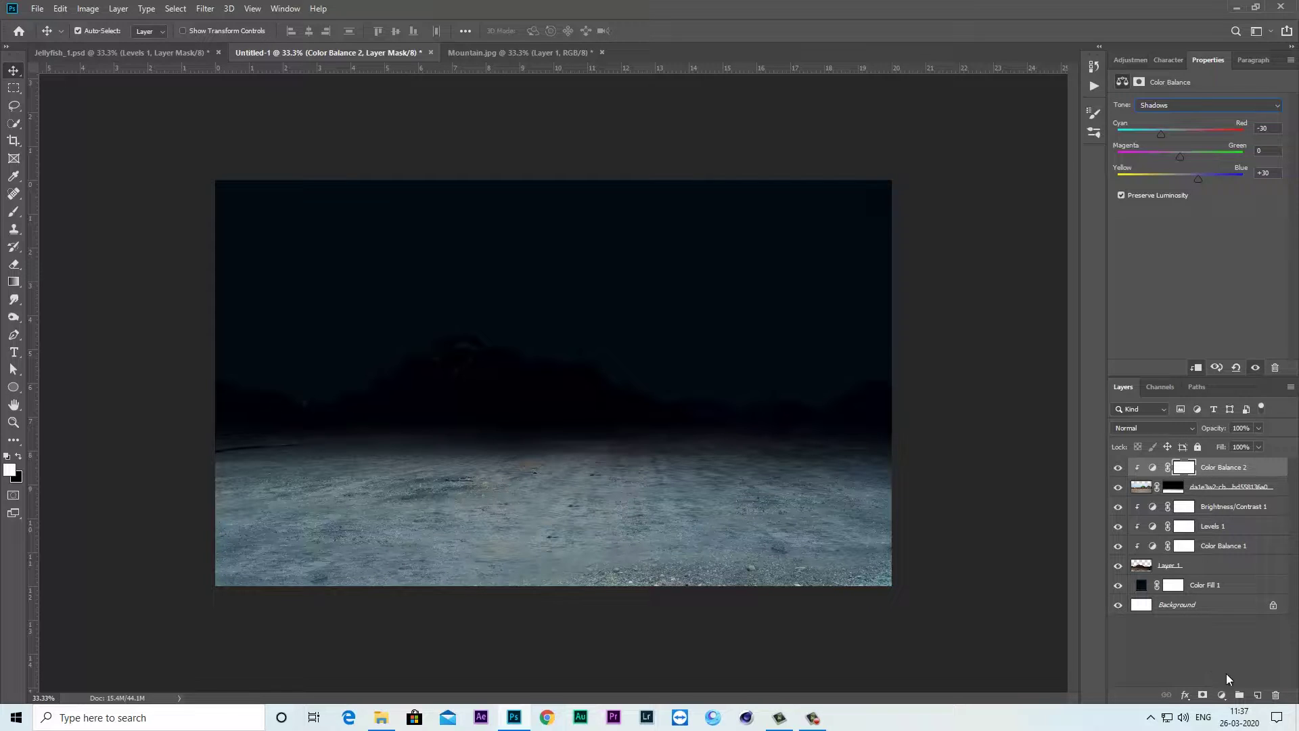
left_click(1222, 695)
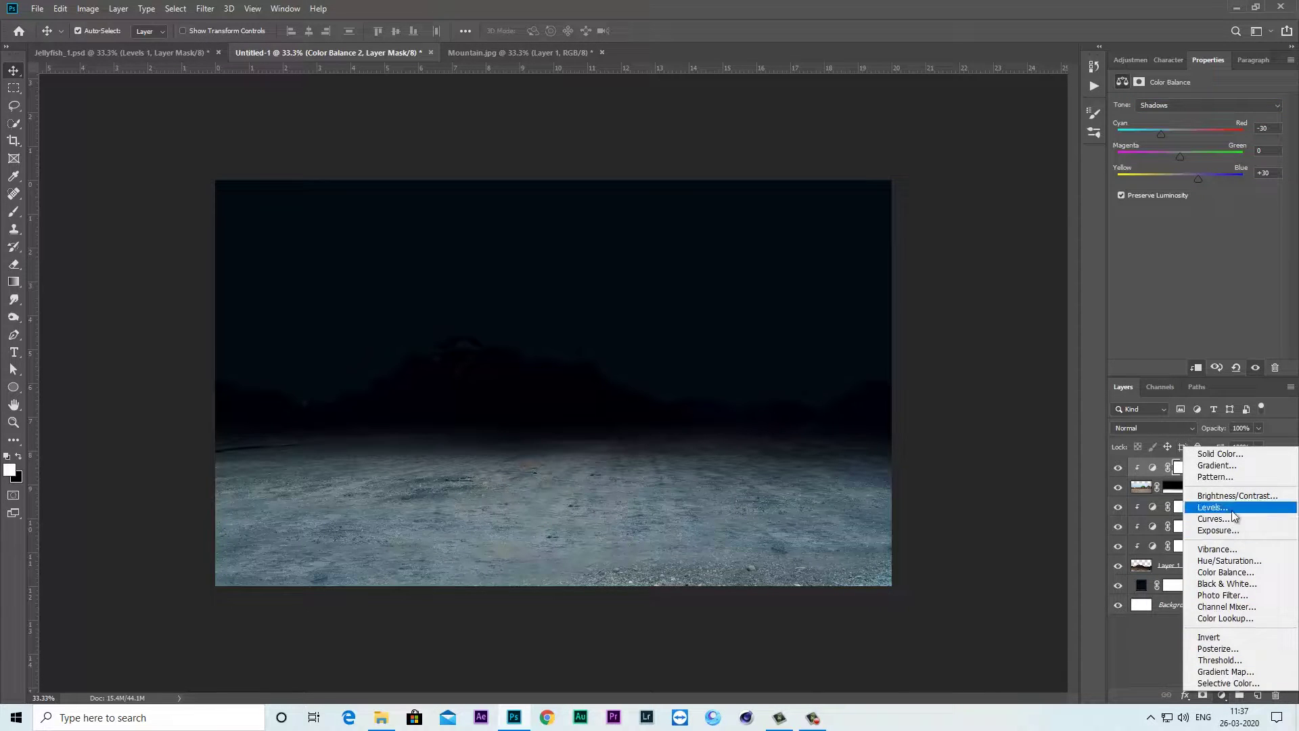
Add a clipped Levels 2 layer on the ground with output white 83 and midtones 0.68
left_click(1211, 508)
left_click(1197, 368)
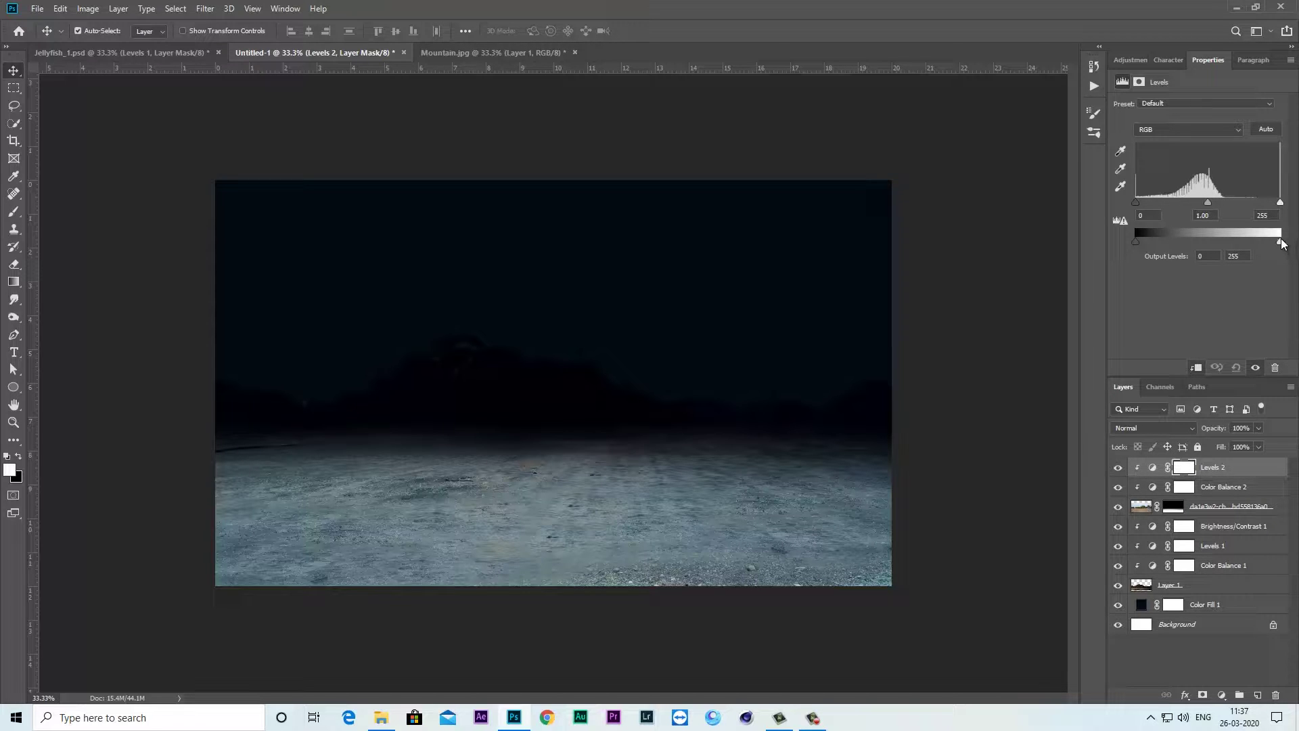
left_click_drag(1280, 241, 1193, 238)
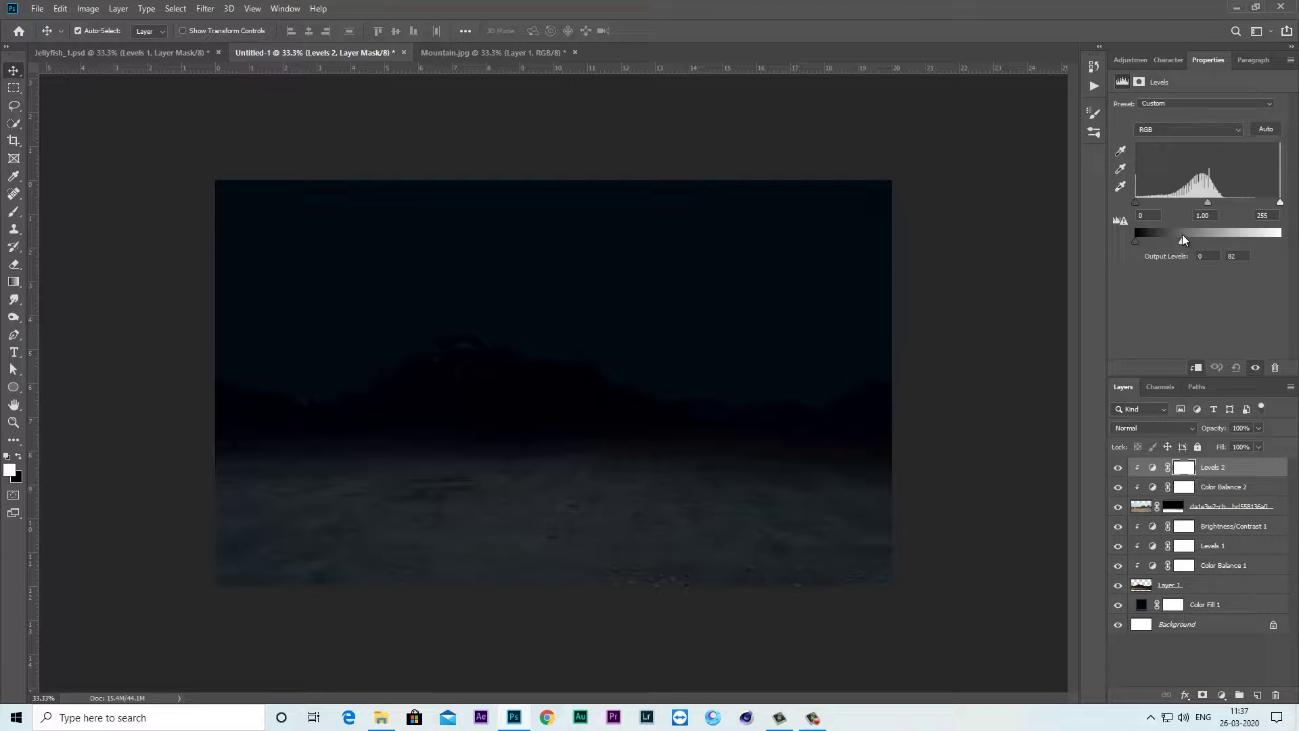
left_click_drag(1184, 234, 1225, 205)
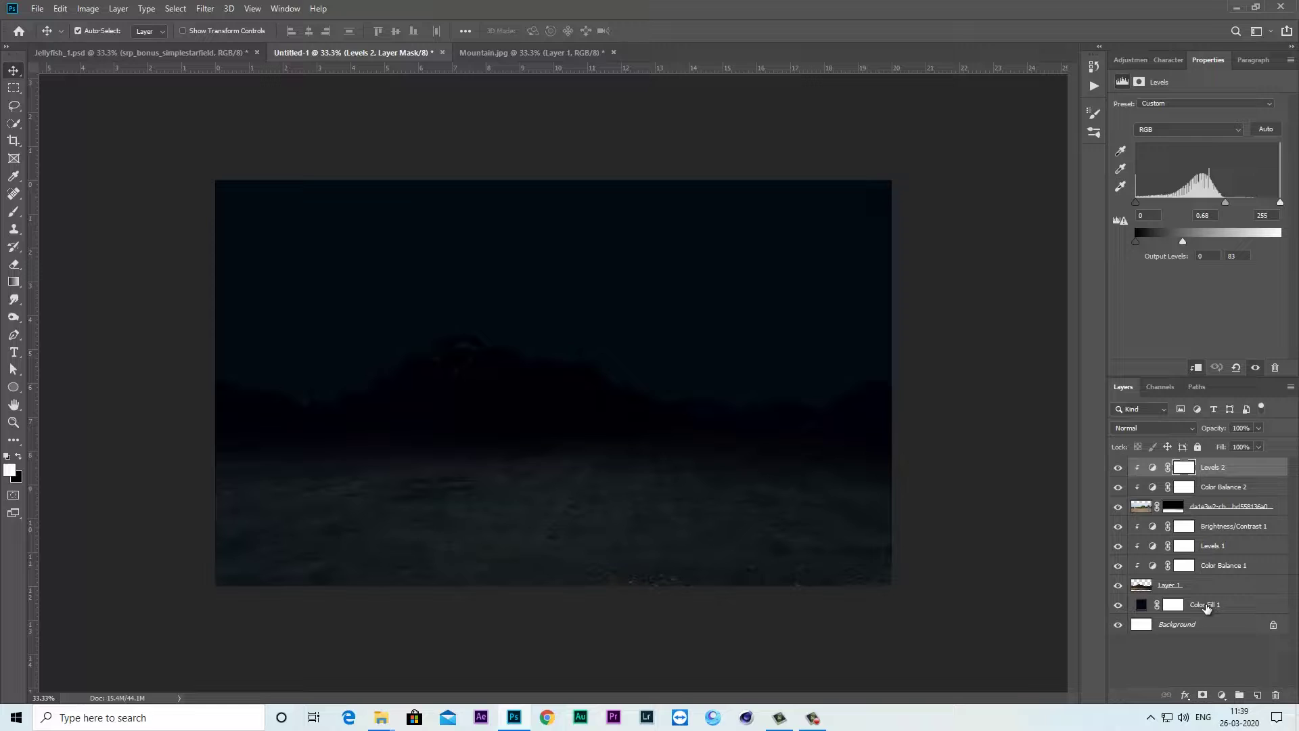
left_click(1208, 607)
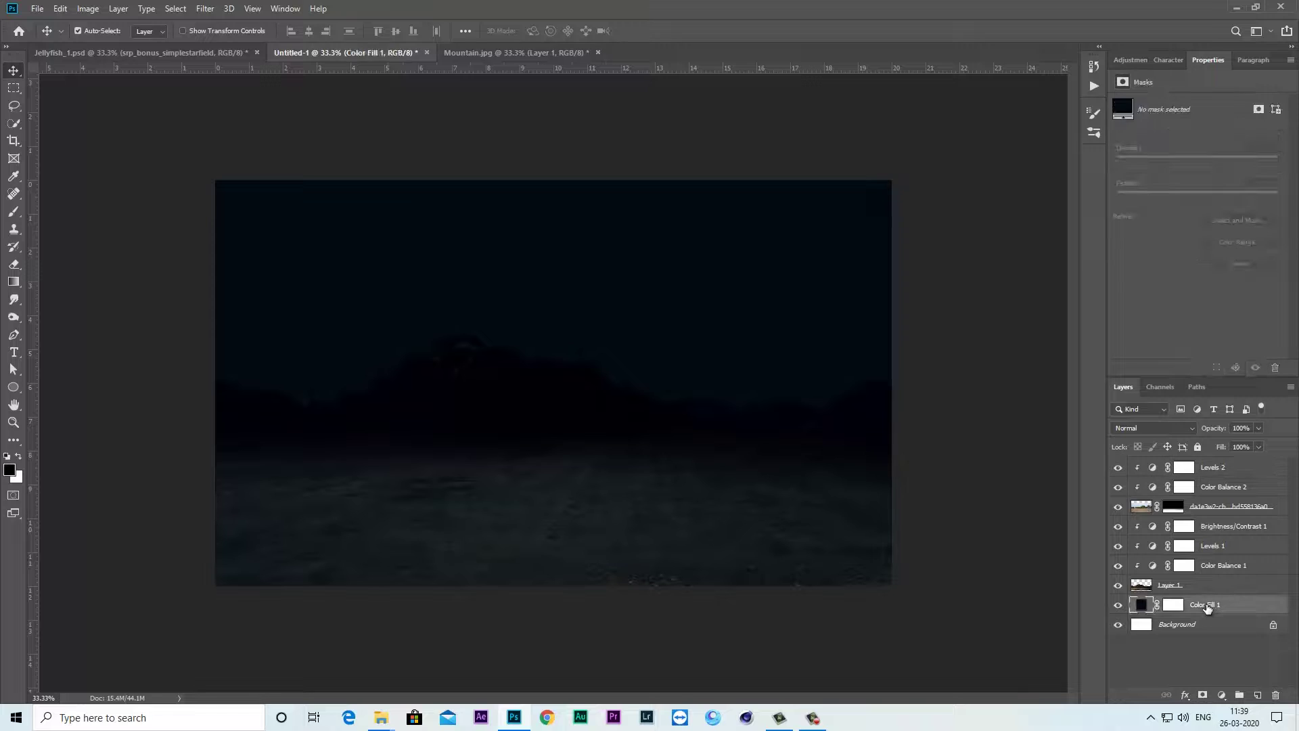
Place the srp_bonus_simplestarfield image embedded, scaled to 76.6% and raised to cover the sky
left_click(37, 8)
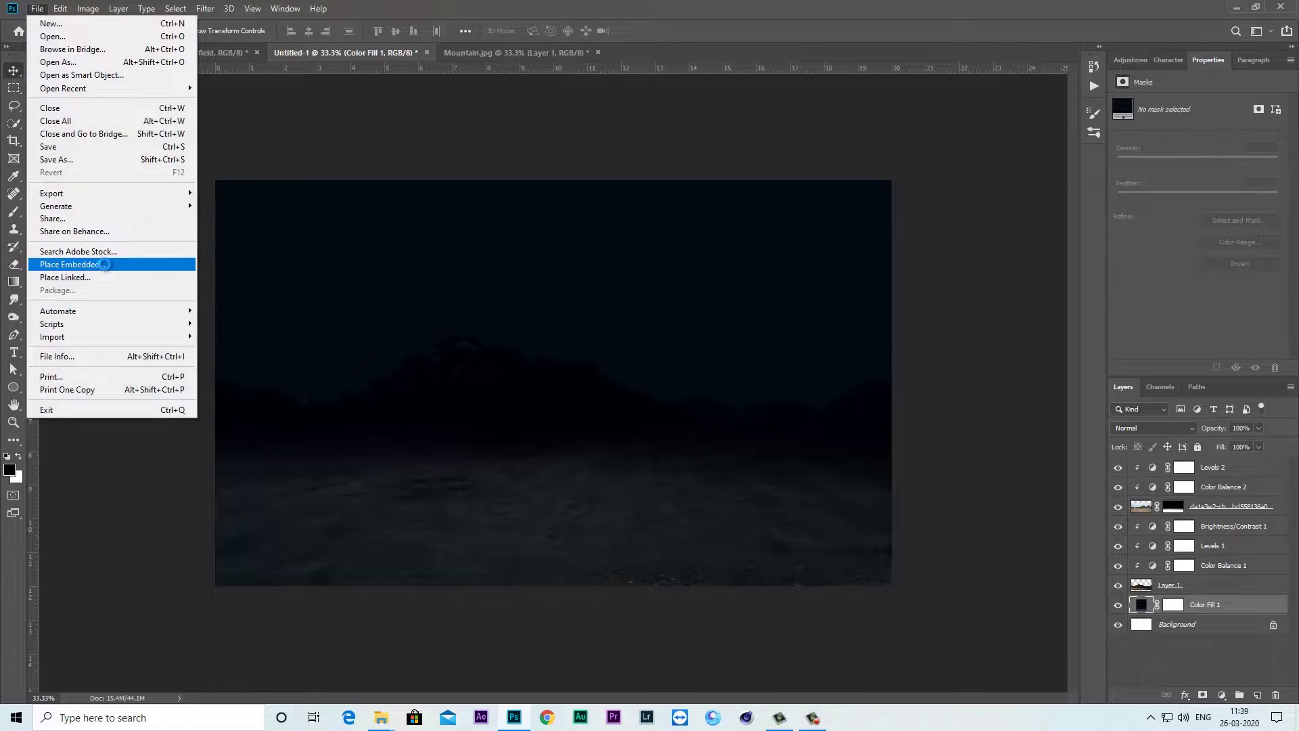
left_click(104, 264)
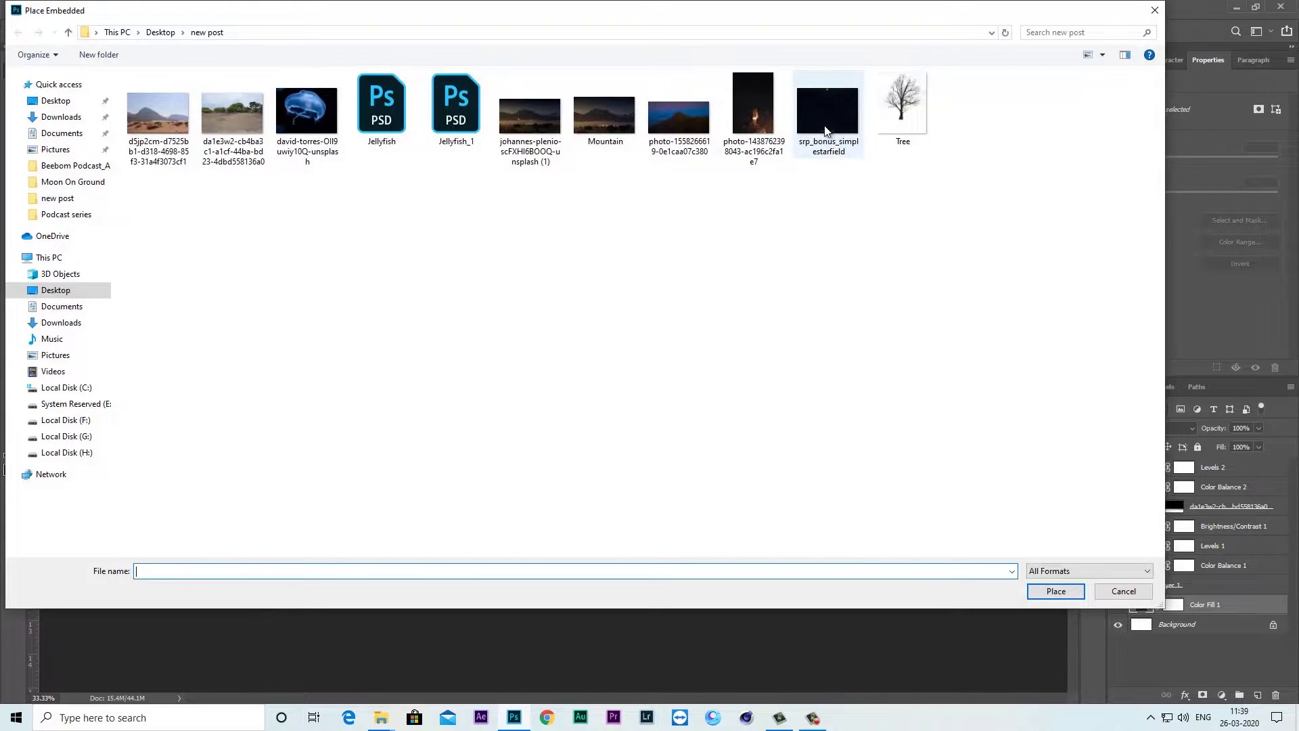
left_click(829, 135)
left_click(1056, 592)
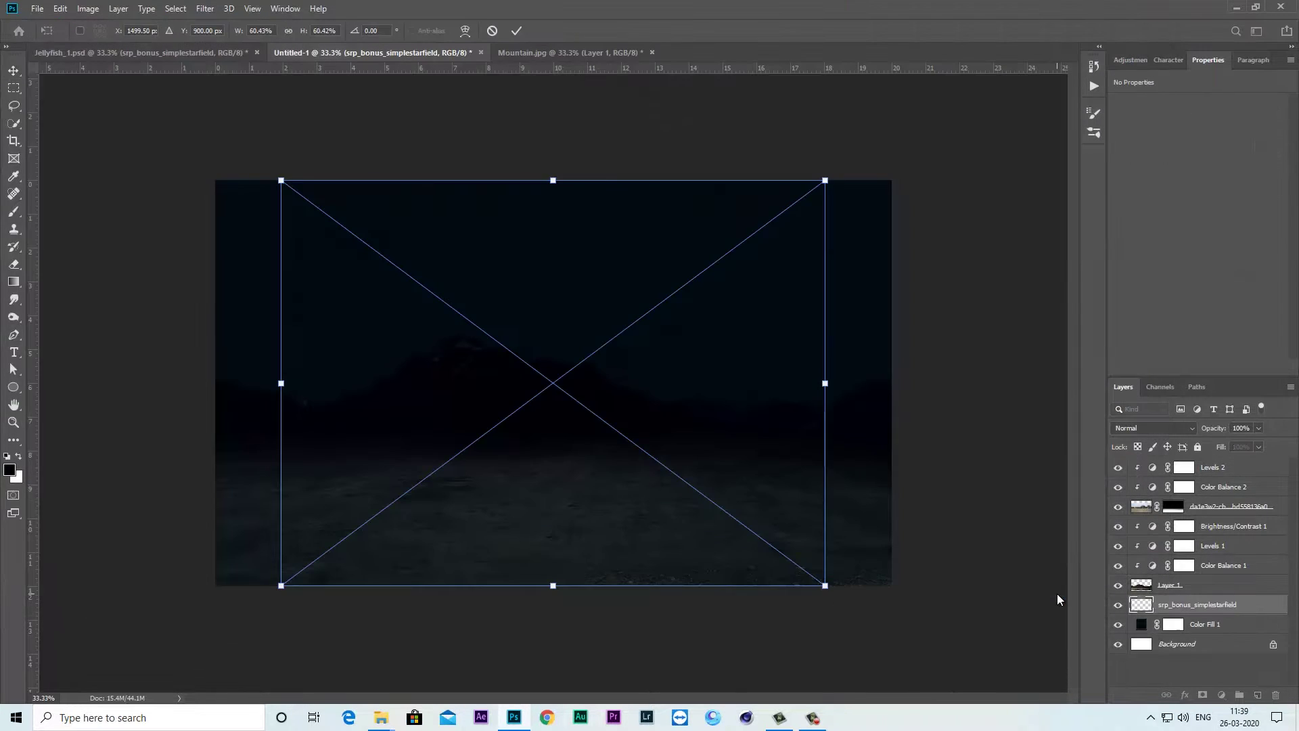
left_click_drag(825, 586, 898, 639)
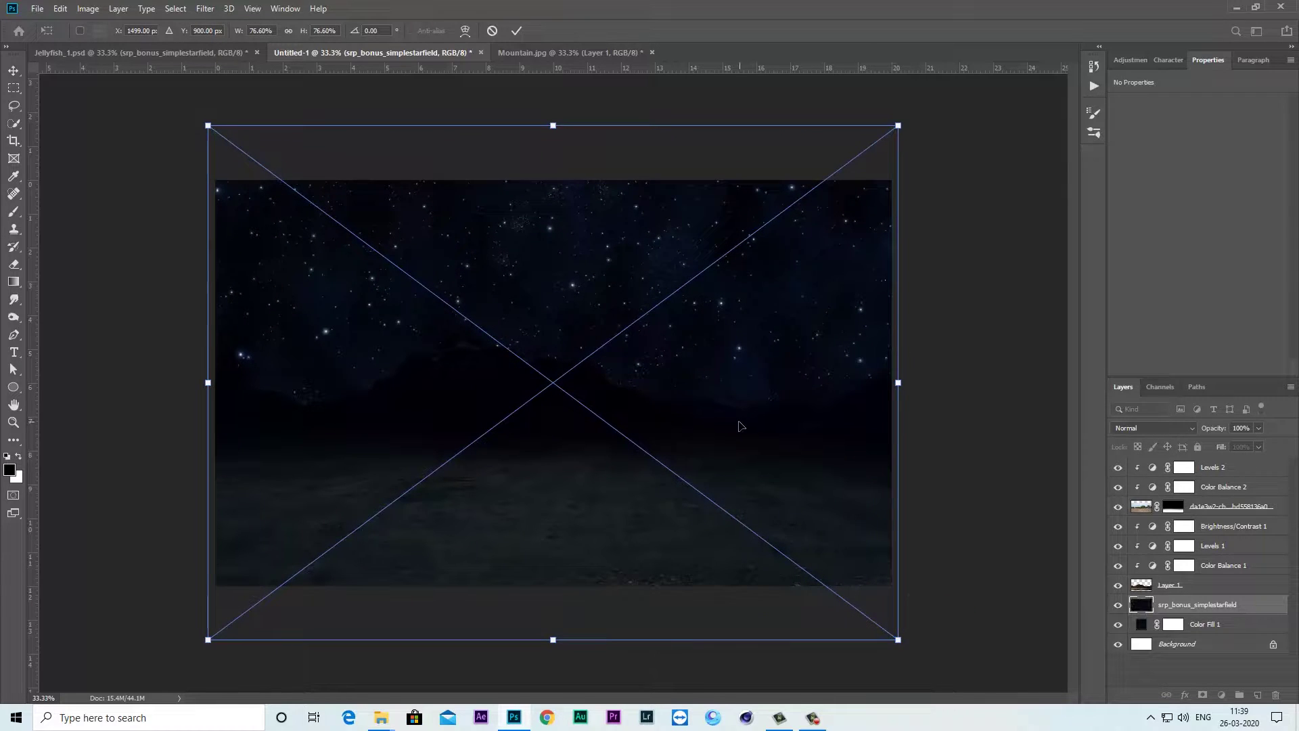
left_click_drag(741, 425, 726, 314)
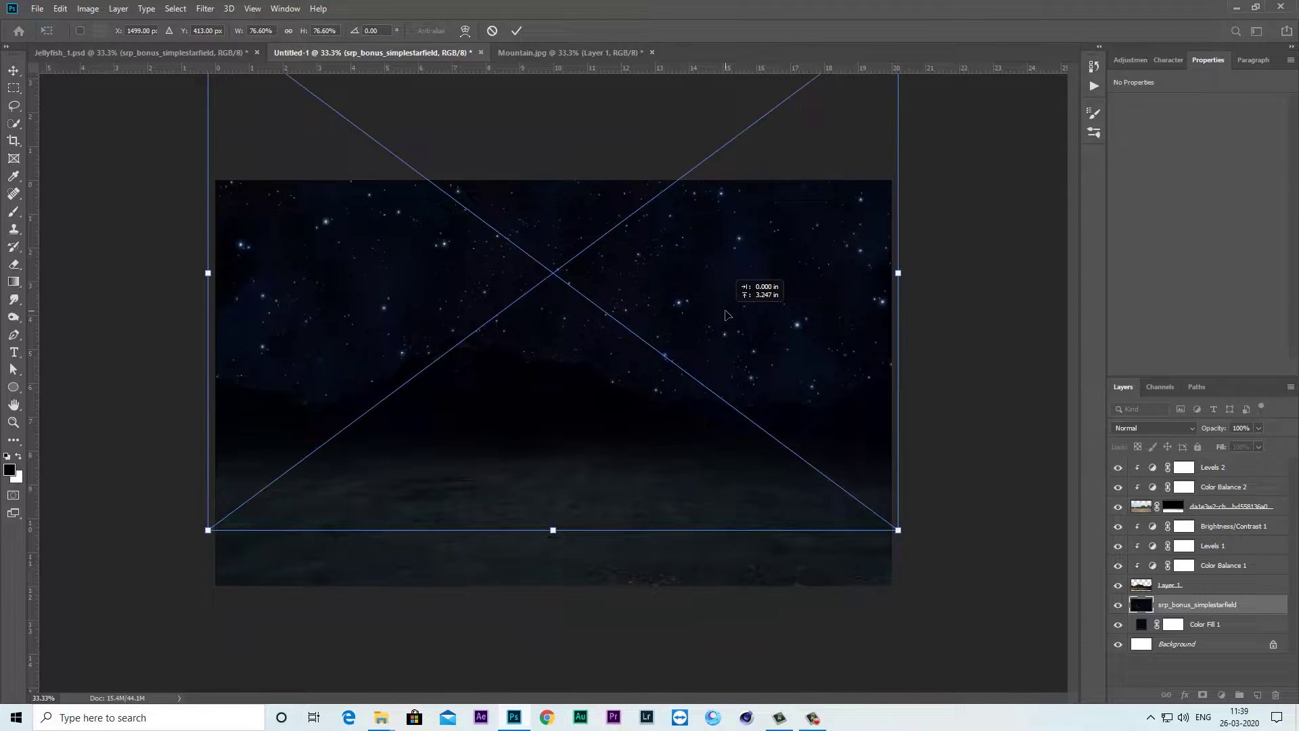
left_click(516, 32)
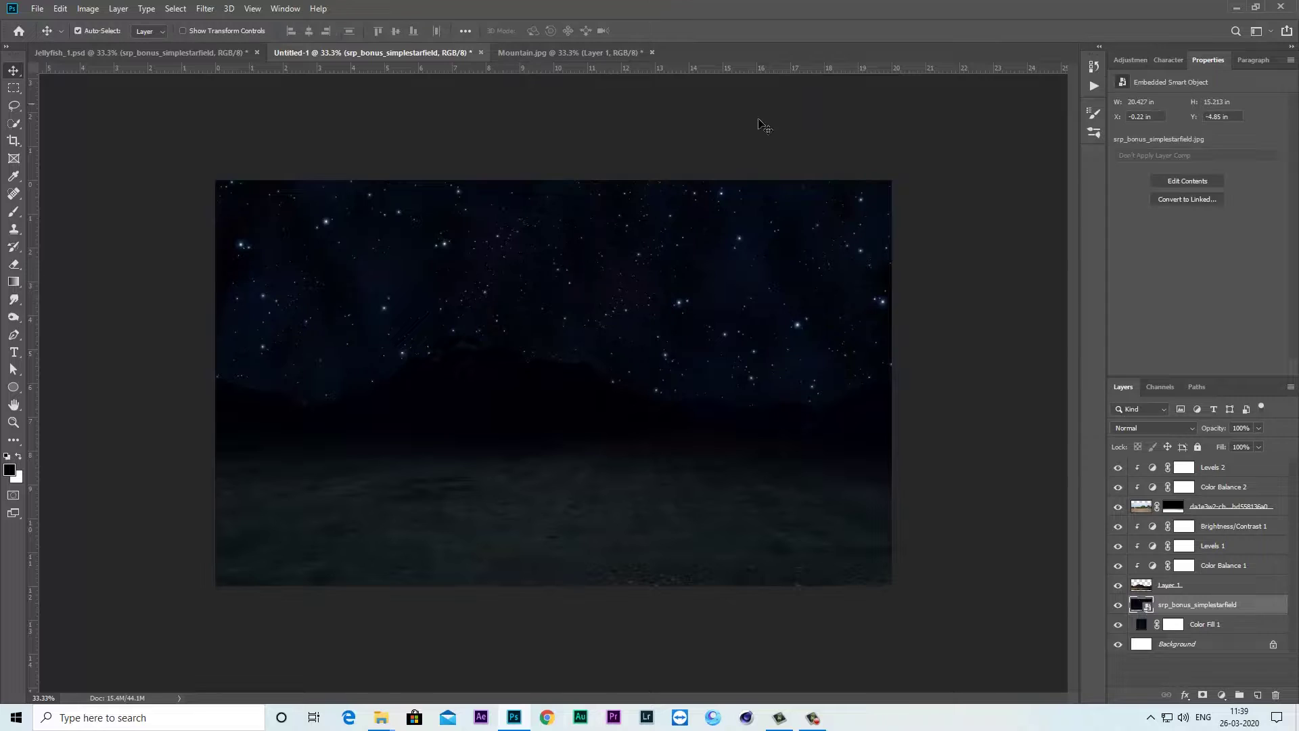
Set the starfield layer's blend mode to Pin Light, then select the Levels 2 layer
left_click(1154, 428)
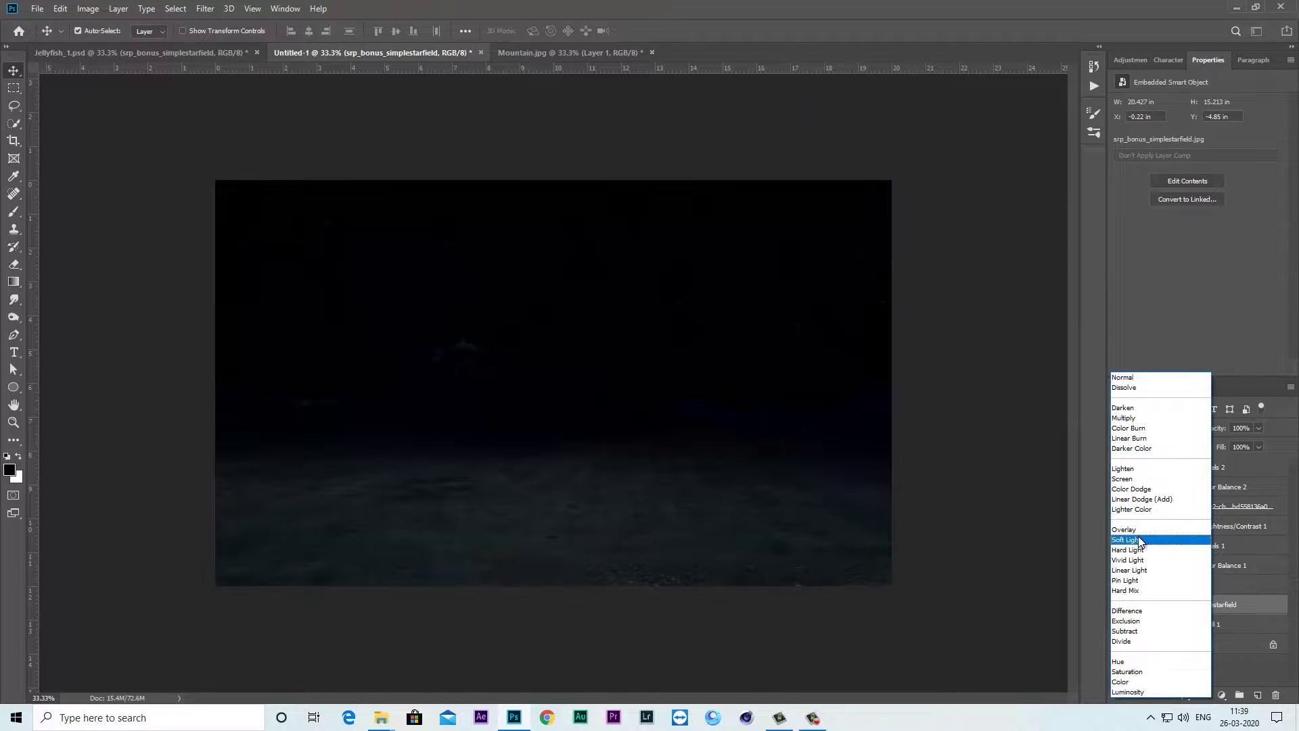
left_click(1141, 580)
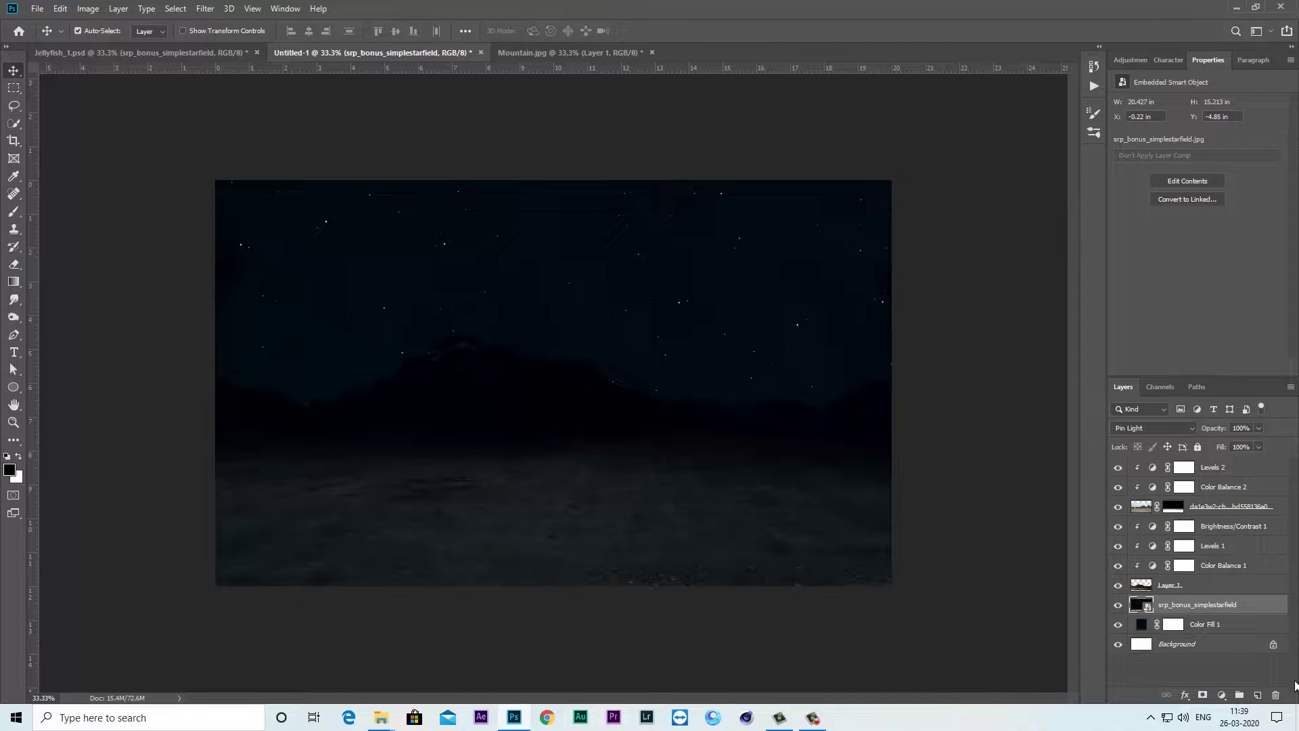
left_click(1253, 470)
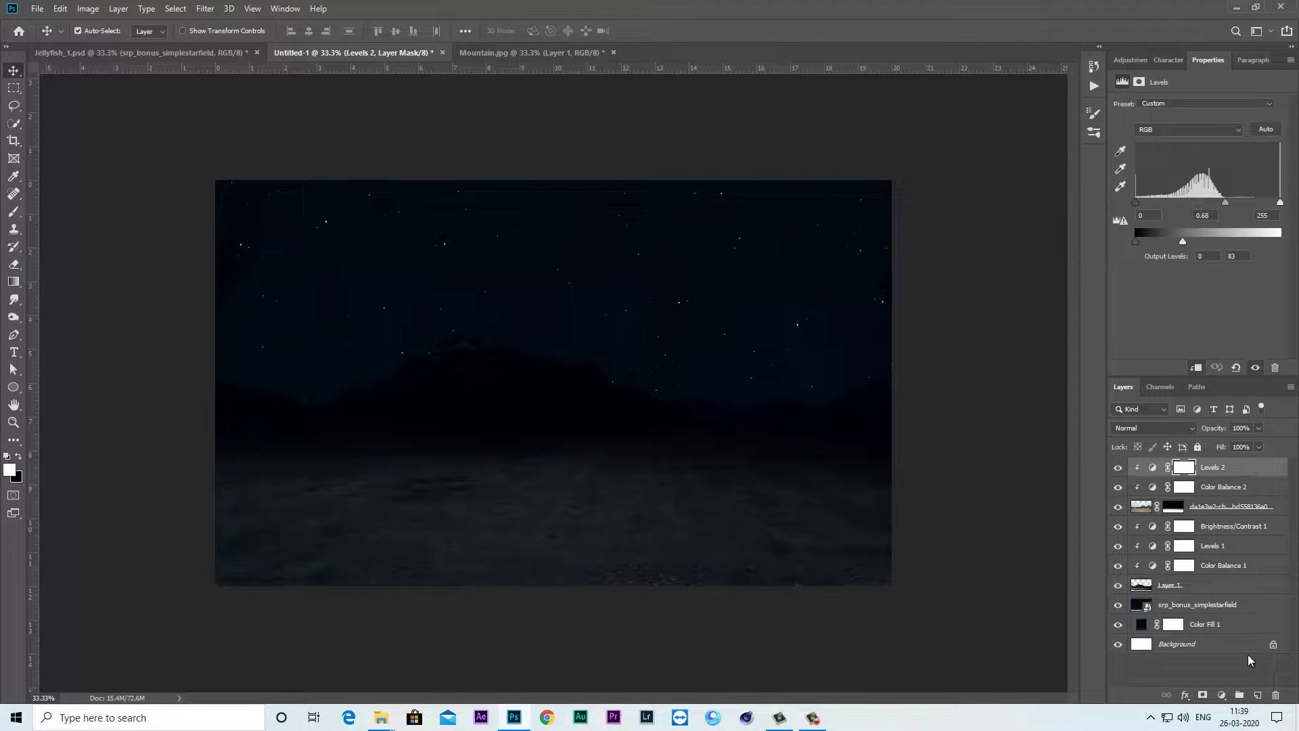
Add an empty Layer 2 on top and set the foreground colour to dark navy 031a28
left_click(1259, 695)
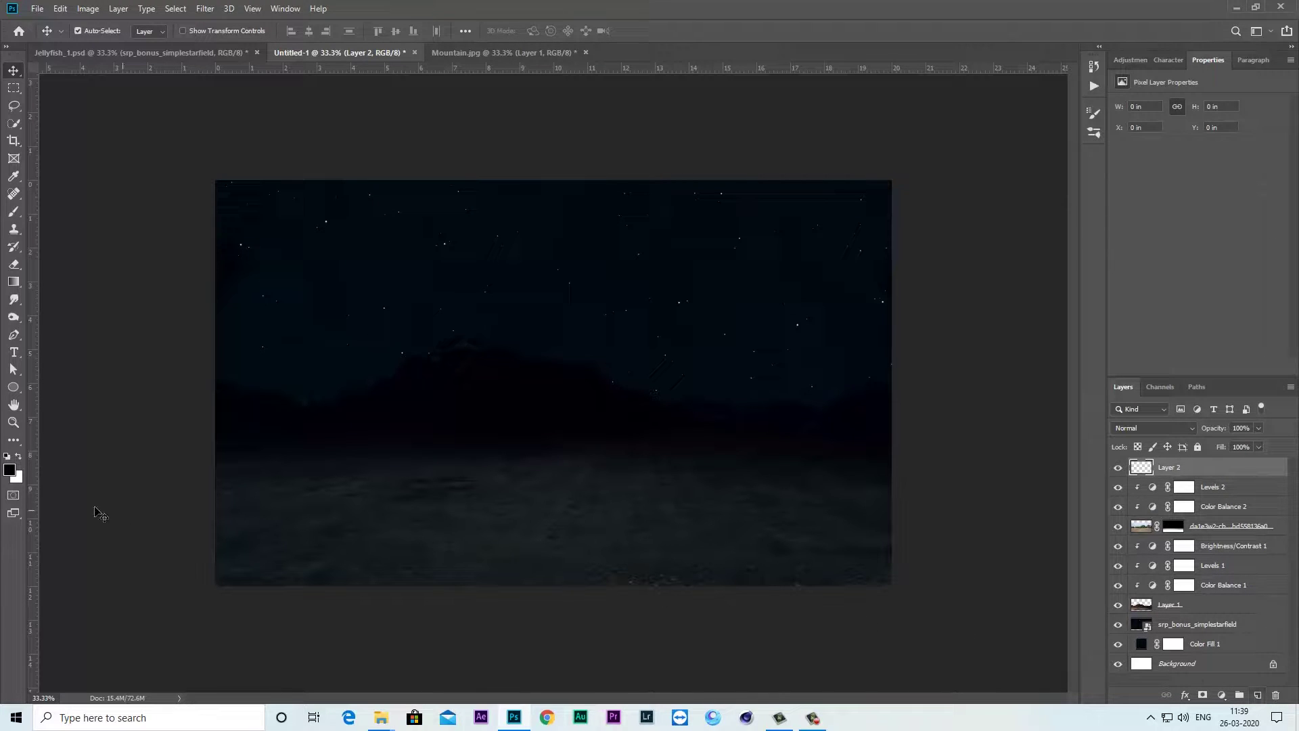
key("x")
left_click(9, 472)
left_click(385, 270)
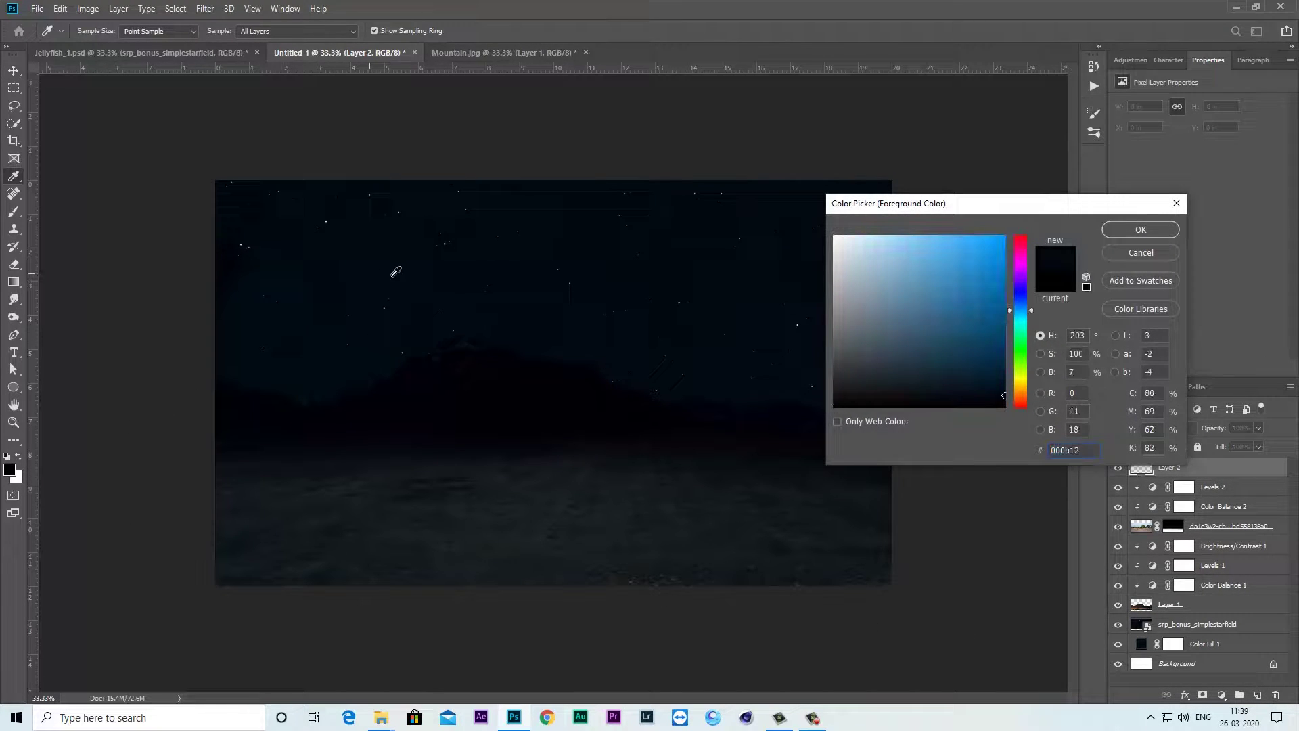
left_click_drag(1004, 396, 997, 377)
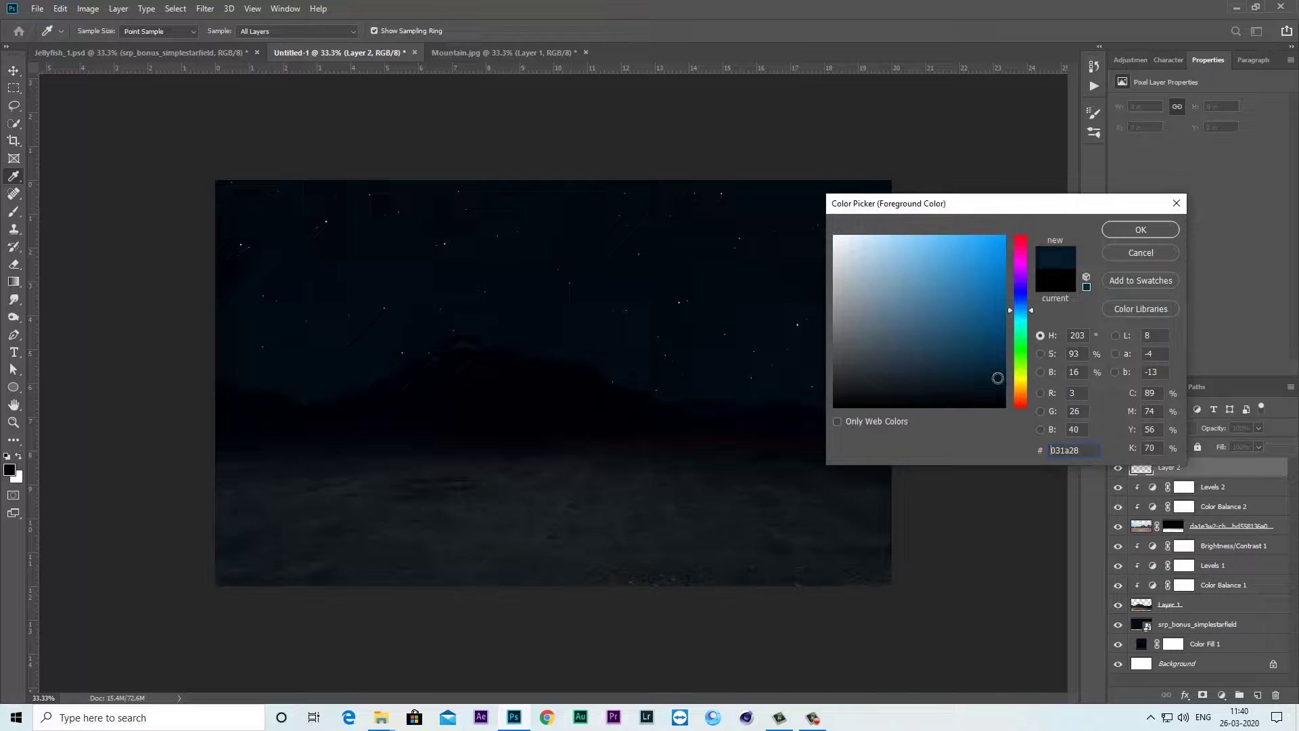
left_click(1123, 229)
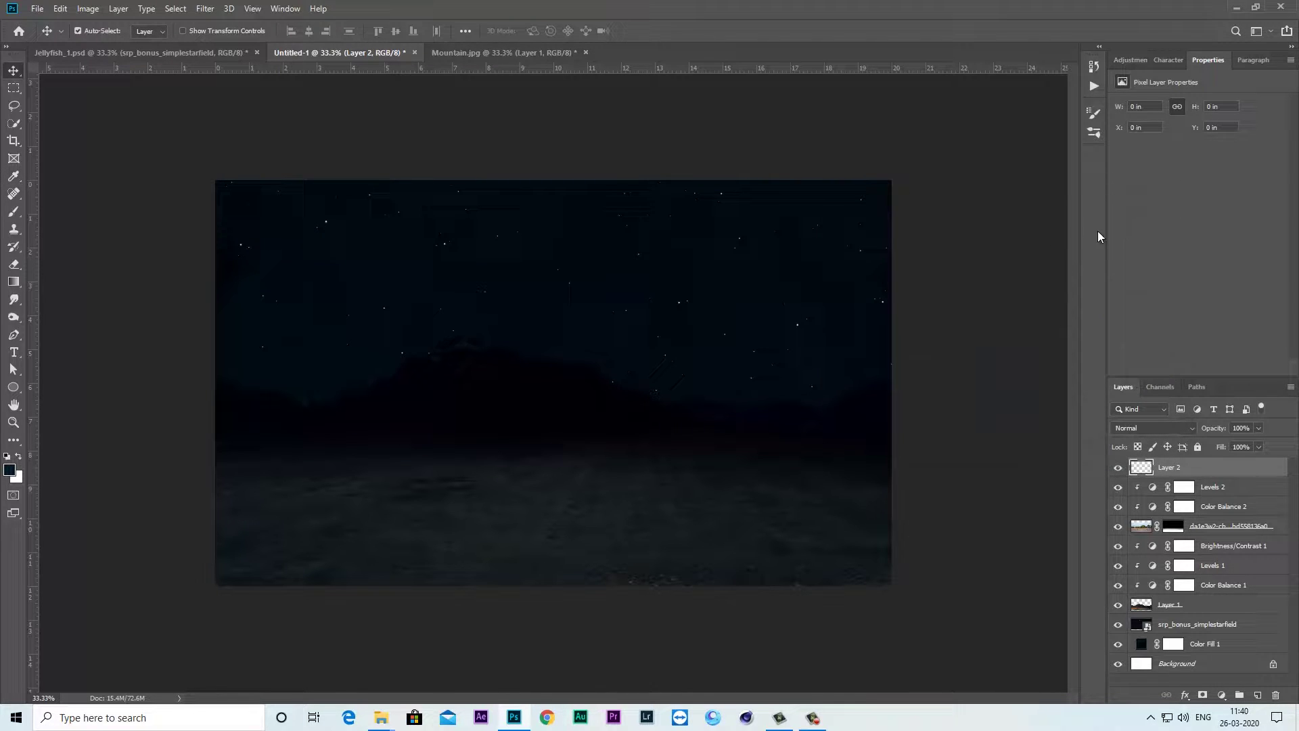
left_click(13, 218)
Select the CLOD 5 cloud brush from the environment brushes, enlarged to size 400
left_click(68, 214)
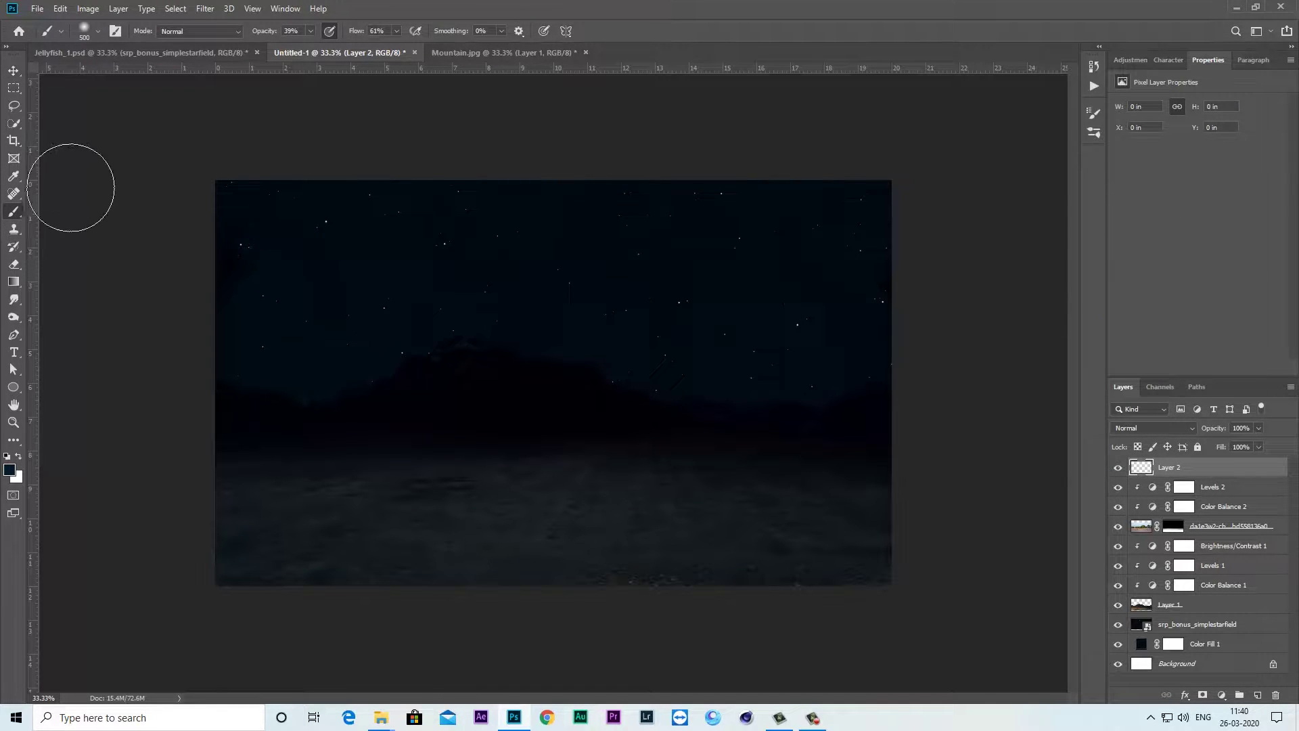
left_click(98, 34)
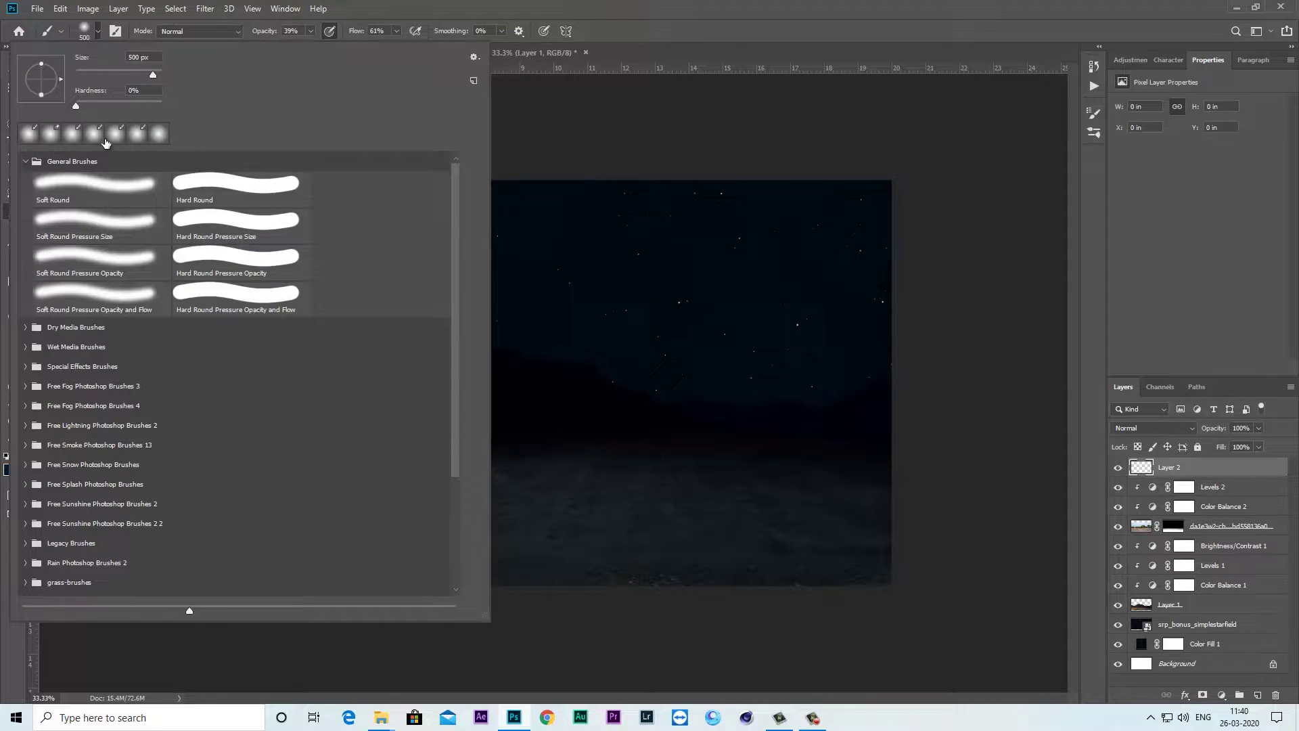
left_click(23, 161)
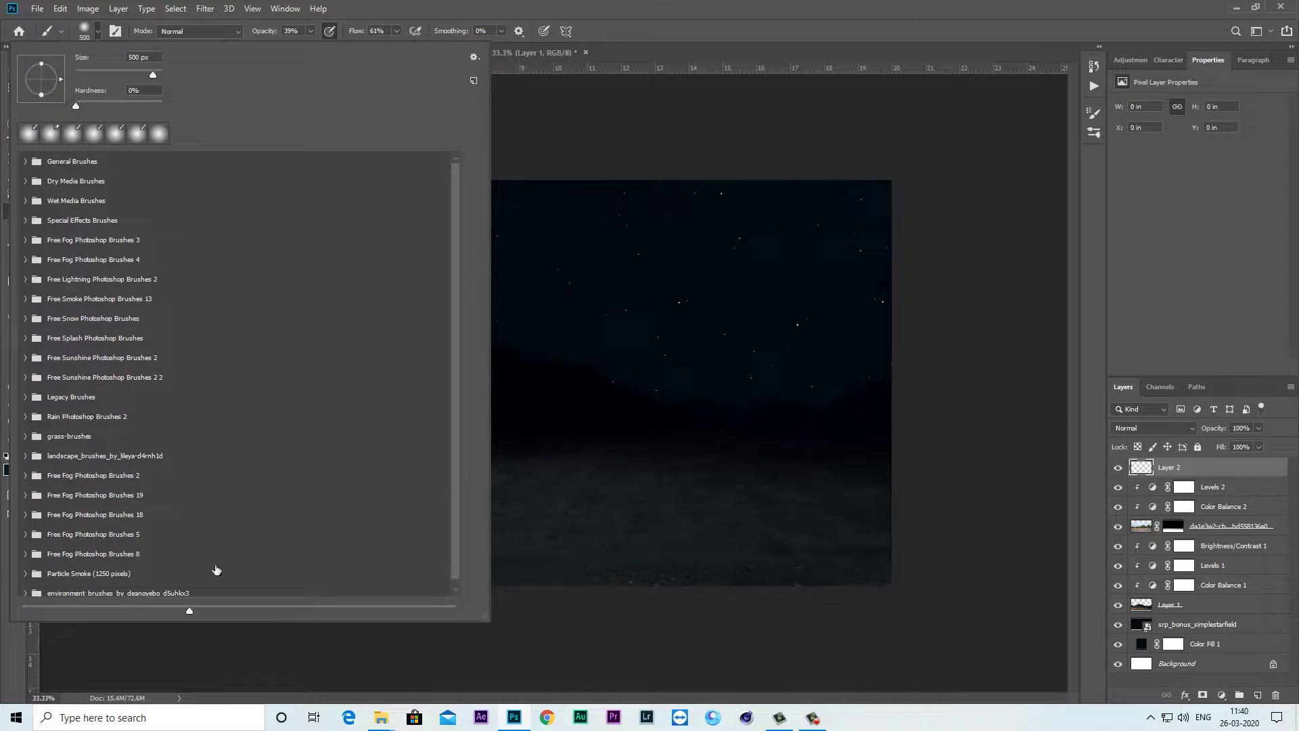
scroll(454, 429, "down", 1)
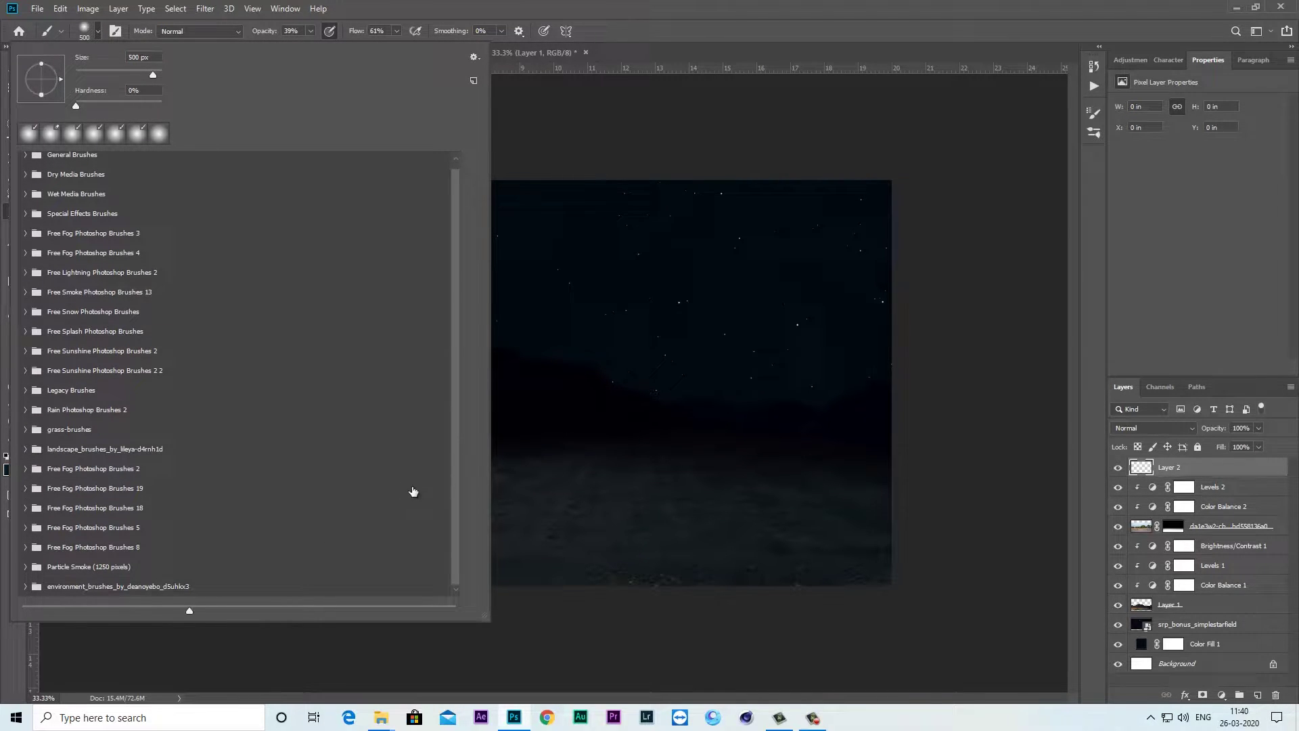
left_click(26, 586)
mouse_move(454, 306)
left_mouse_down()
mouse_move(454, 374)
mouse_move(432, 395)
left_mouse_up()
left_click(218, 420)
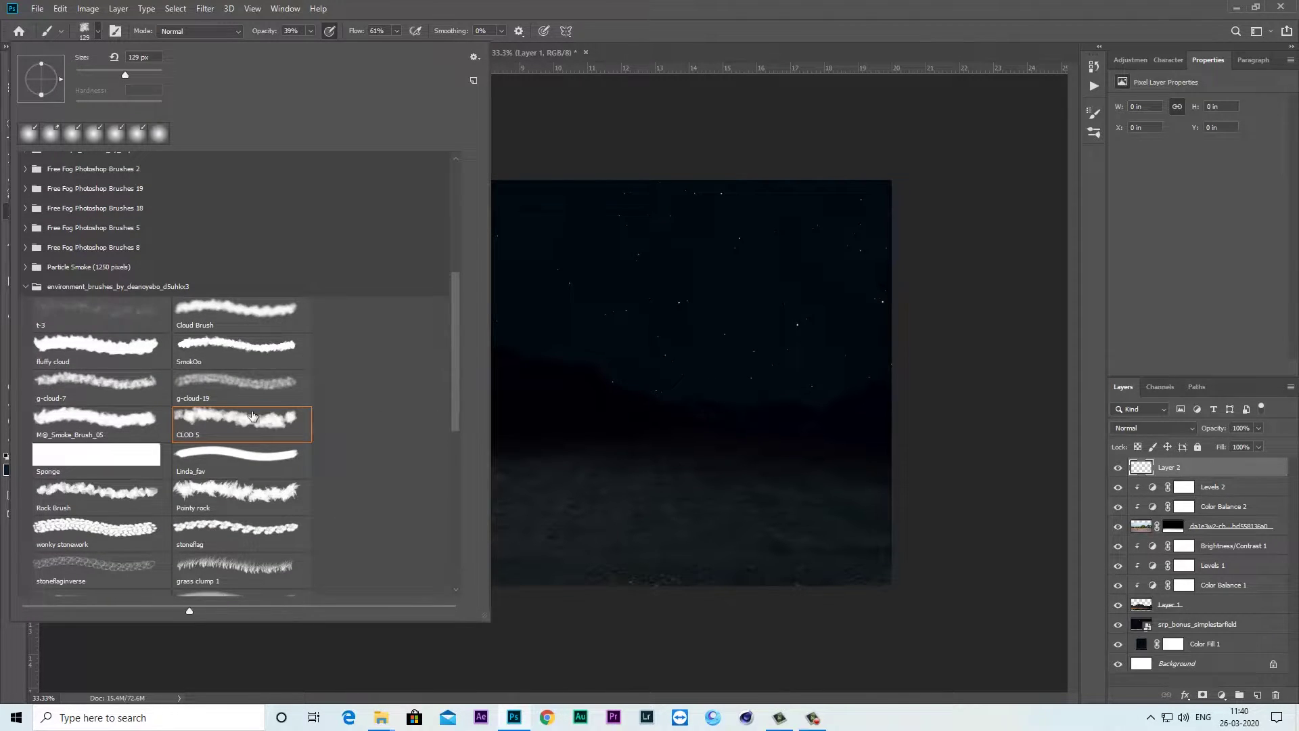
left_click(582, 403)
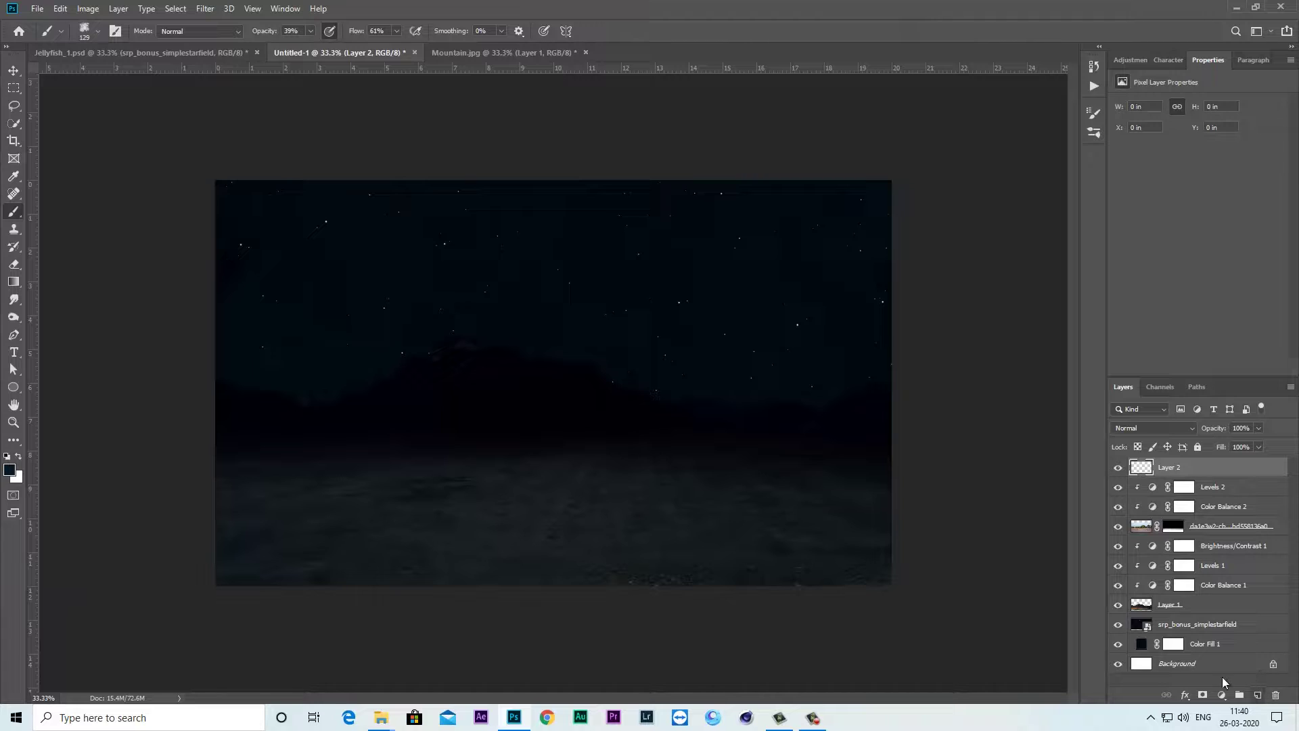
left_click(85, 30)
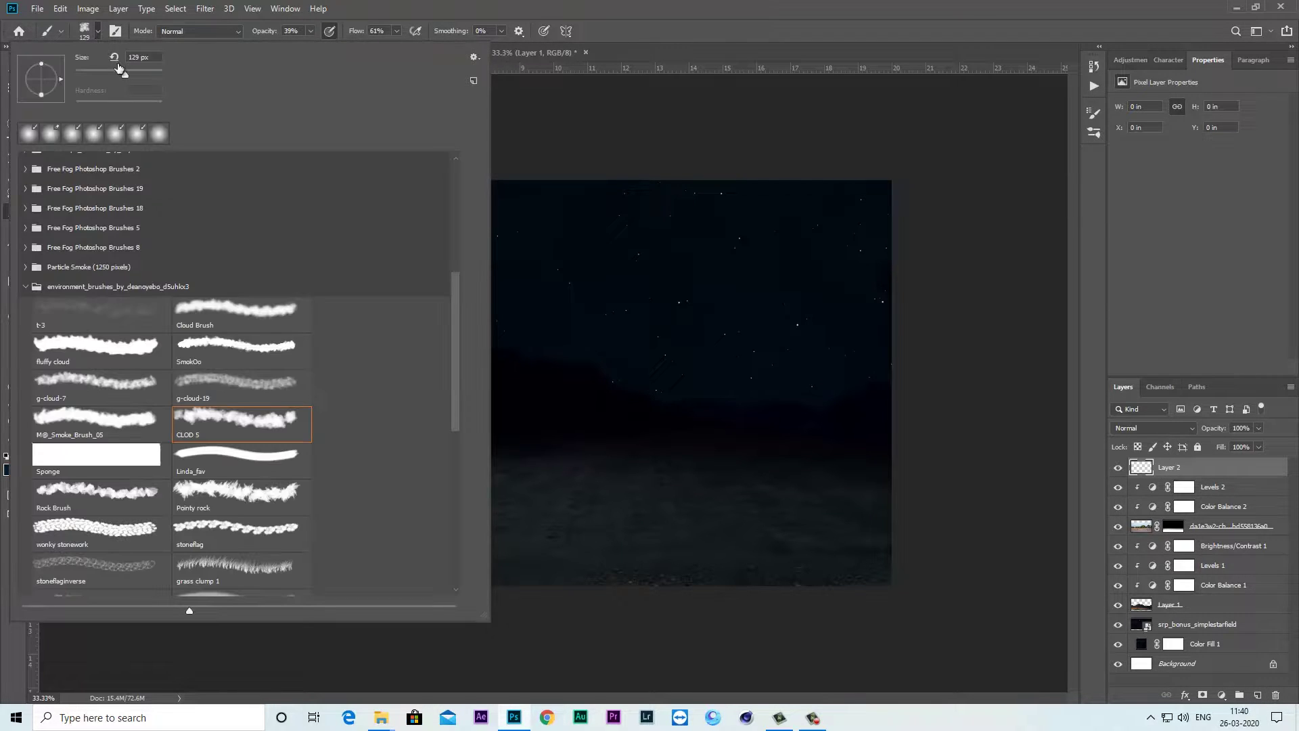
left_click_drag(134, 76, 138, 75)
key("Return")
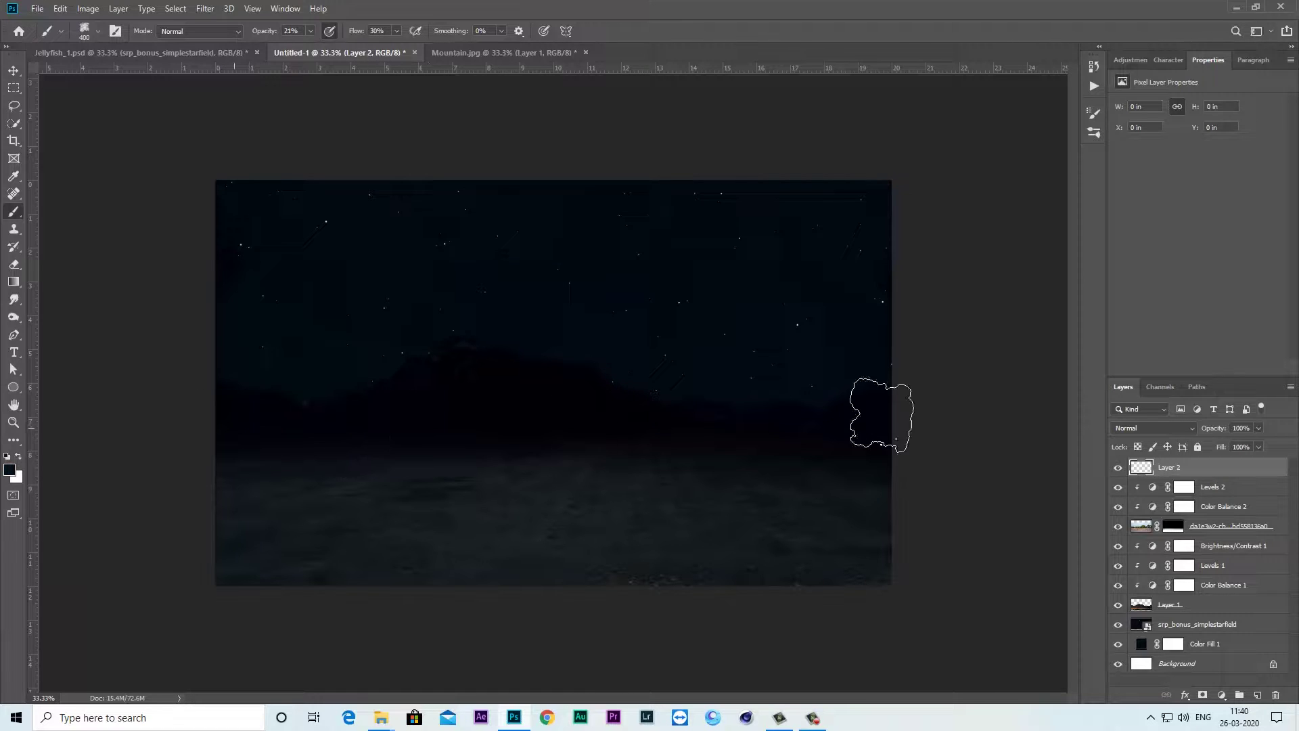
Paint soft dark-navy haze across the horizon and lower part of the scene on Layer 2
left_click_drag(879, 415, 275, 429)
left_click_drag(474, 452, 428, 472)
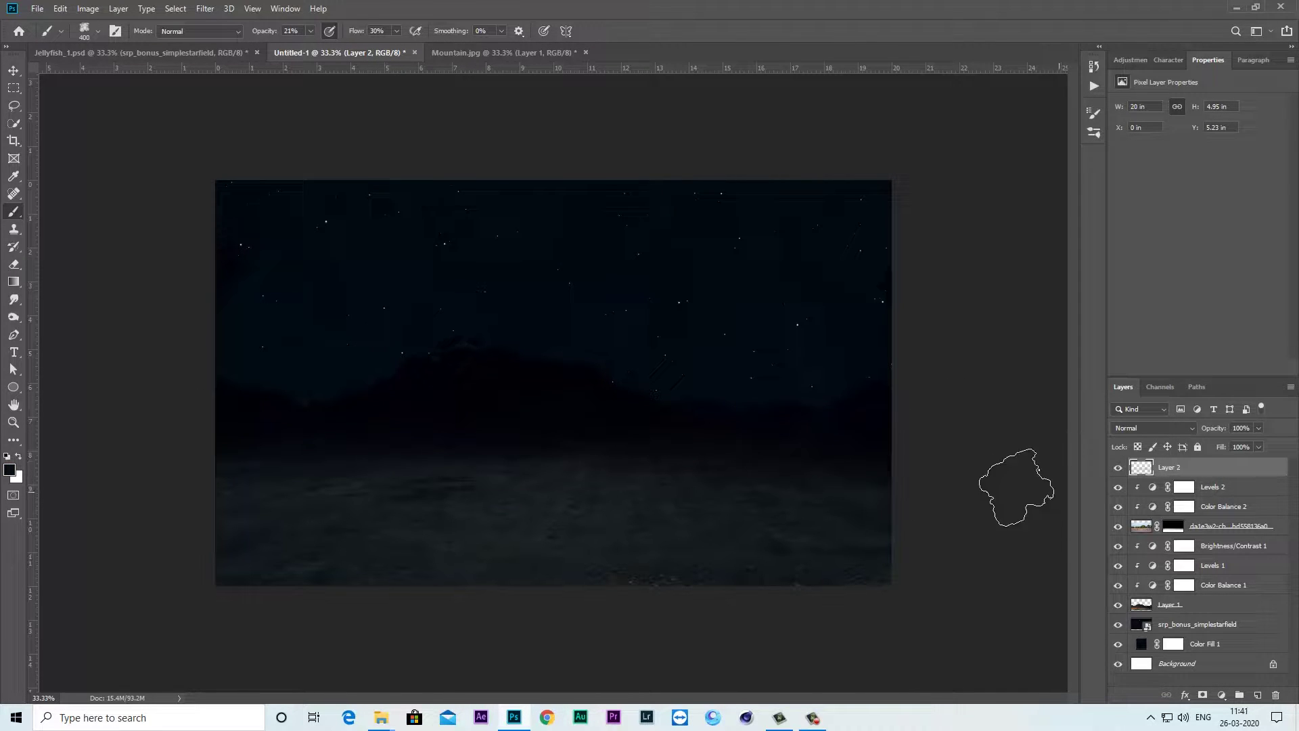
left_click_drag(208, 478, 903, 515)
left_click_drag(964, 441, 755, 415)
Free Transform Layer 2's haze, squashing it vertically to about 82.7% height
left_click(13, 71)
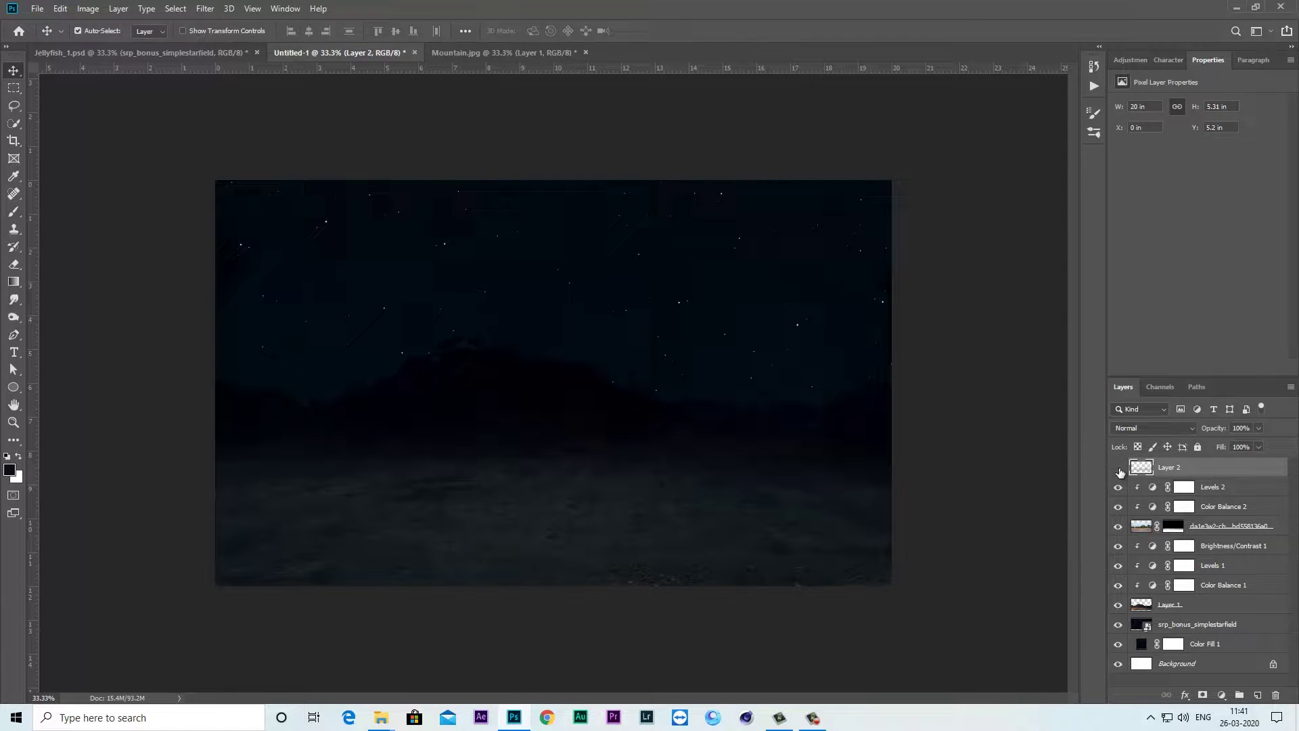
key("ctrl")
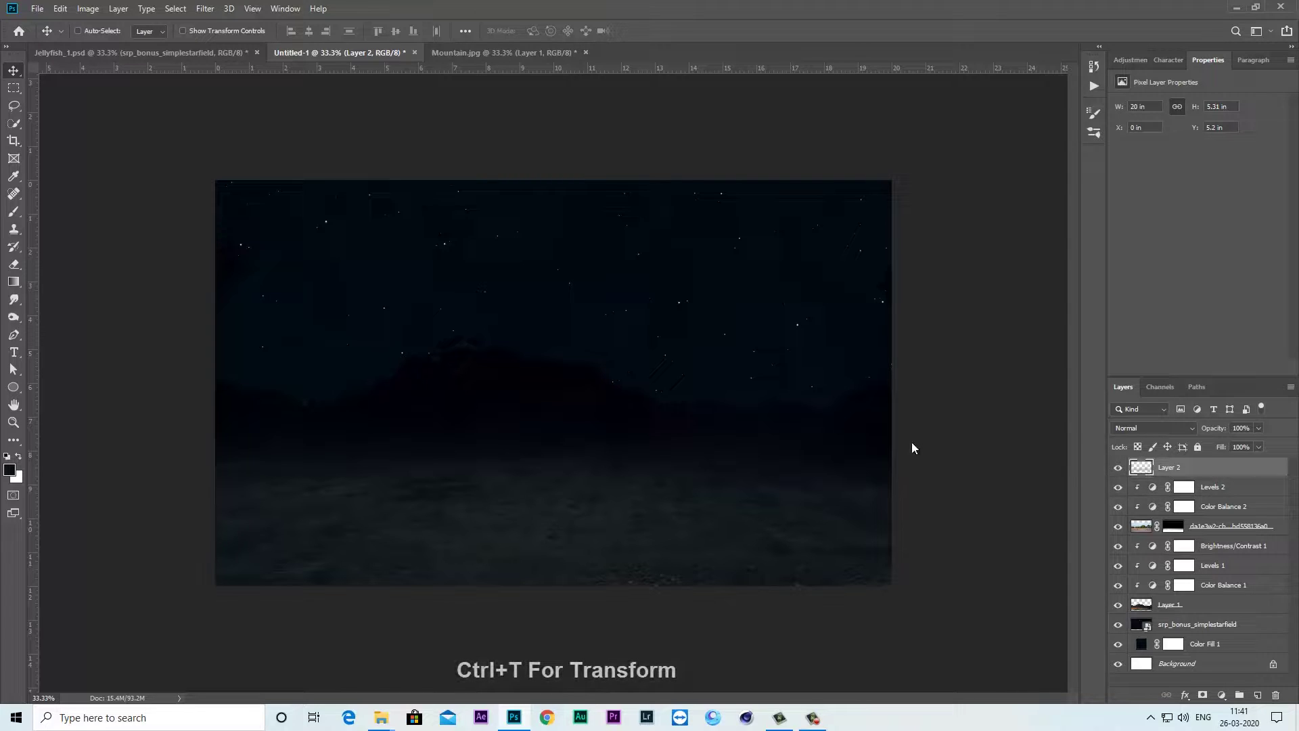
key("ctrl+t")
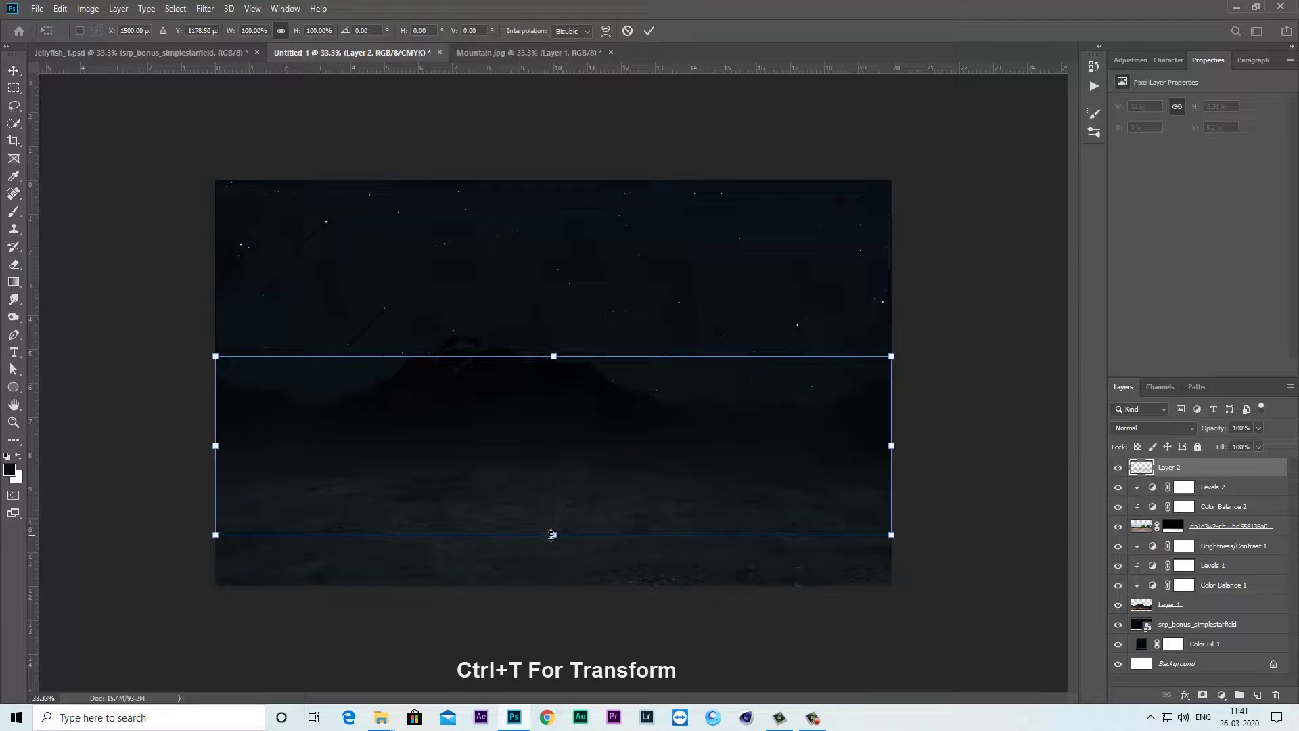
left_click_drag(552, 535, 553, 508)
left_click_drag(554, 356, 553, 362)
left_click(648, 31)
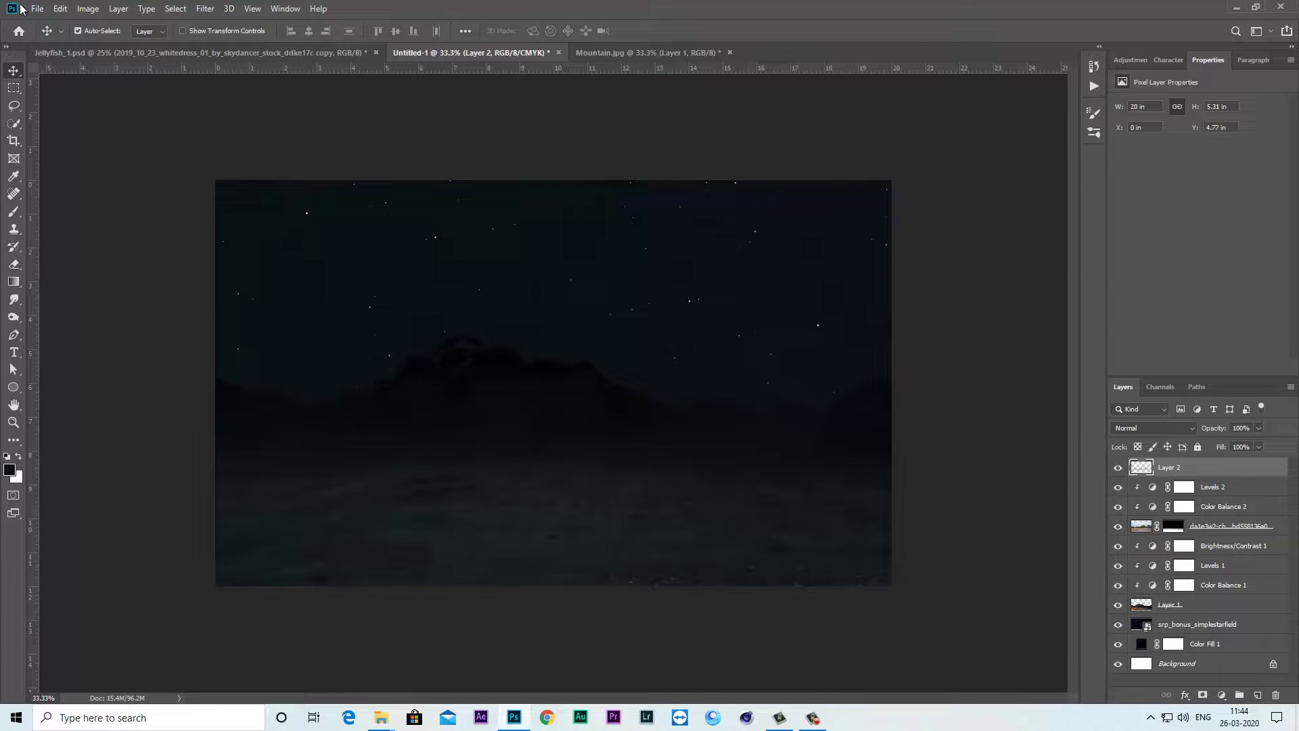
Place Jellyfish_1 as an embedded image mid-scene, scaled to about 91.82%
left_click(22, 8)
left_click(85, 263)
left_click(527, 109)
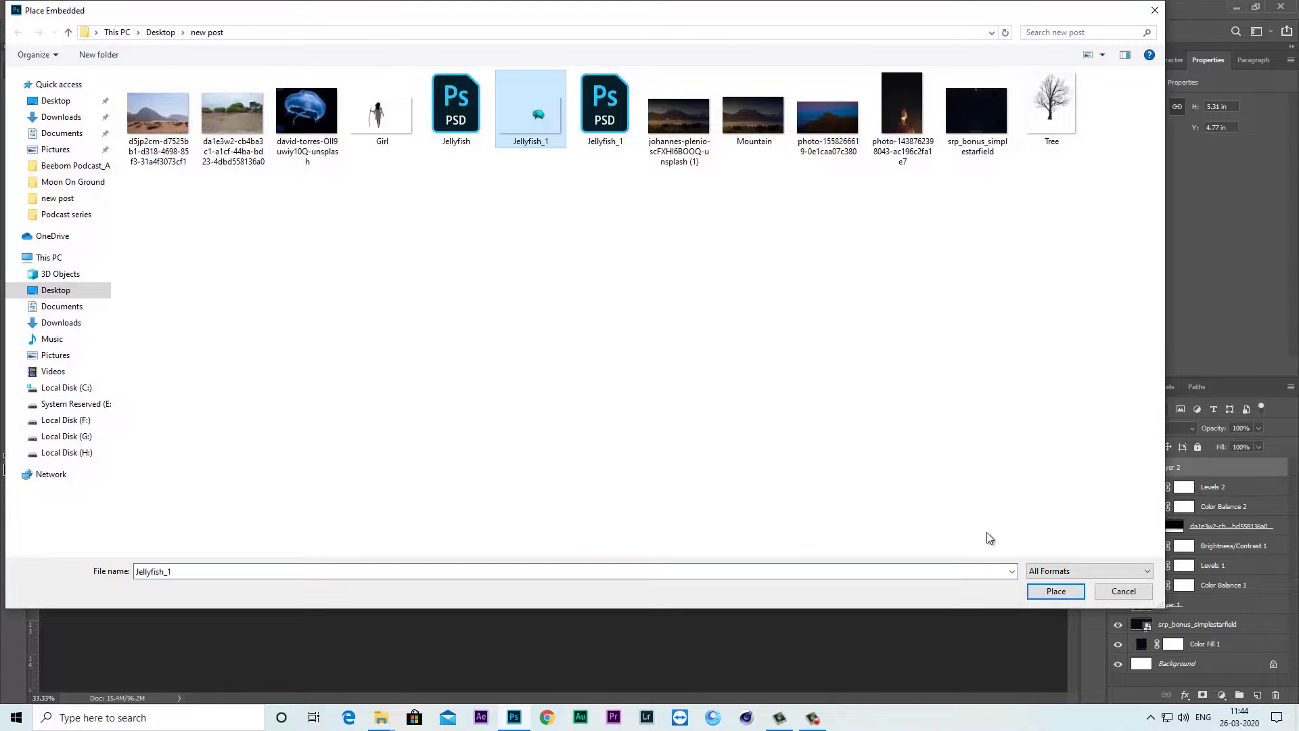
left_click(1046, 591)
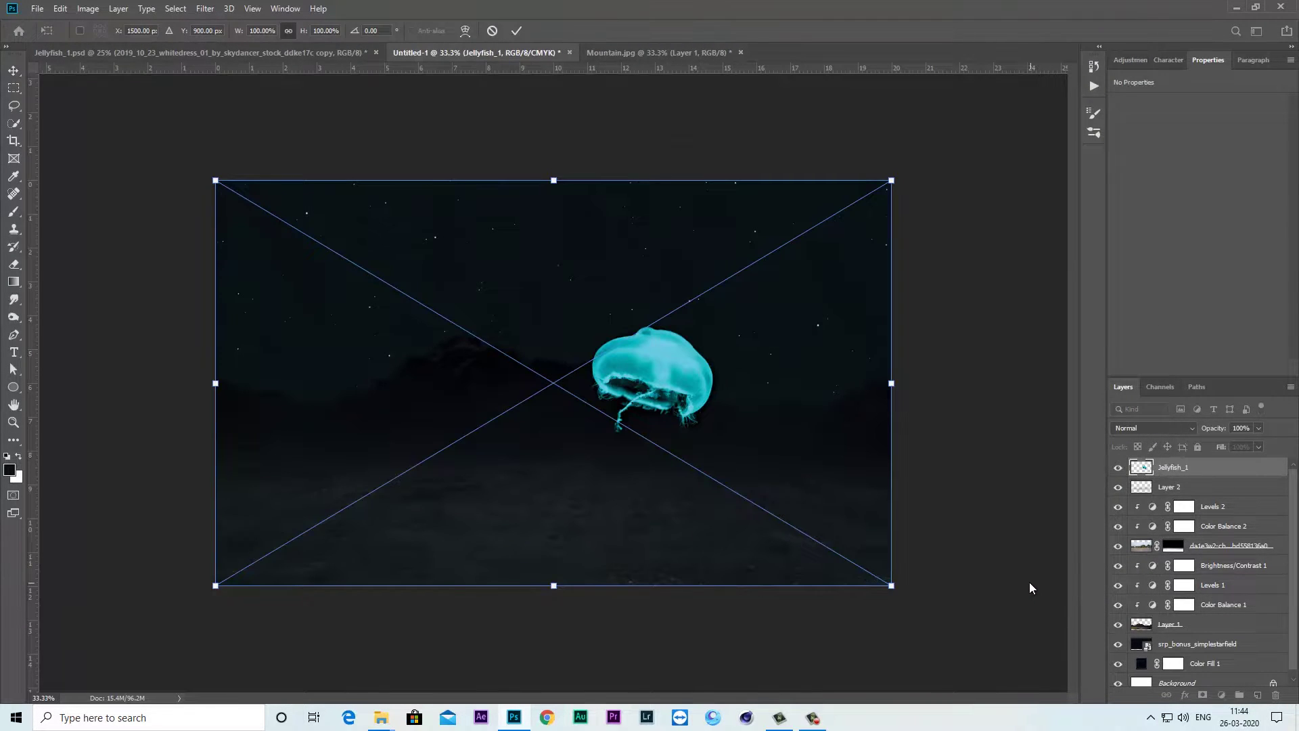
left_click_drag(891, 586, 863, 568)
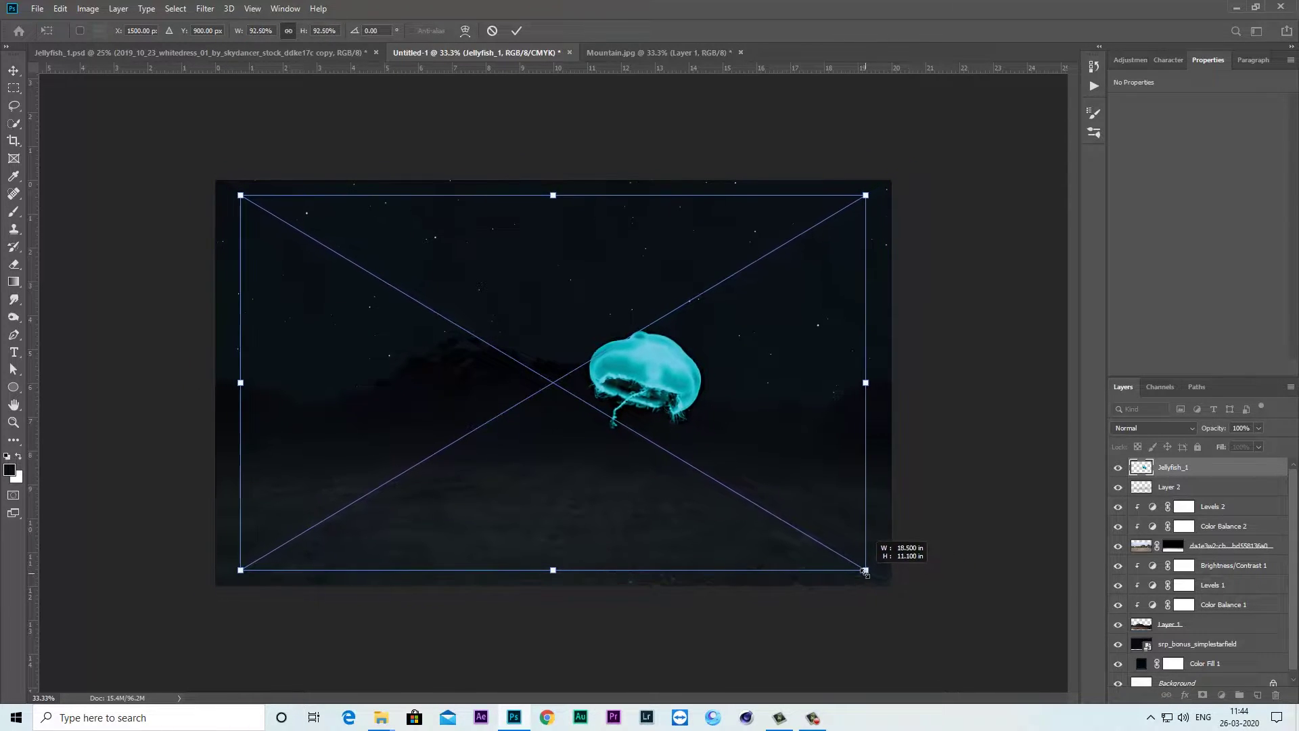
left_click_drag(665, 379, 663, 381)
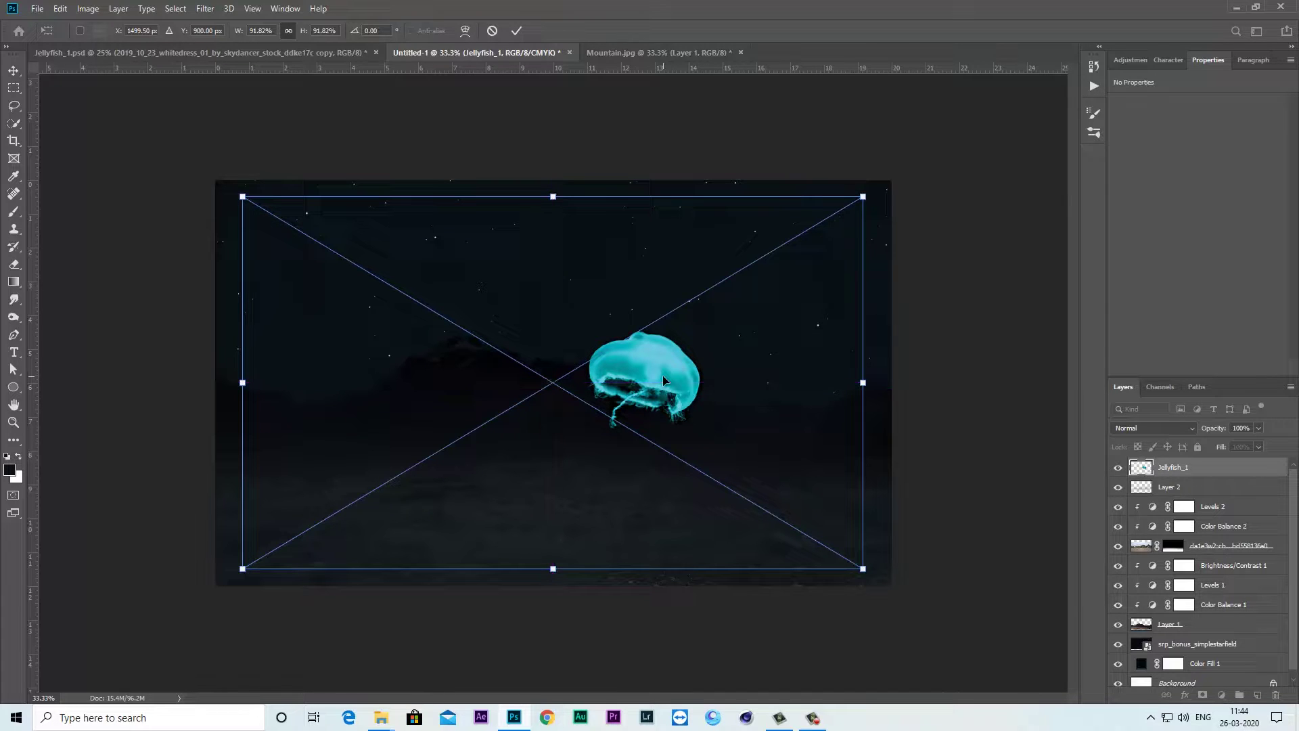
key("Return")
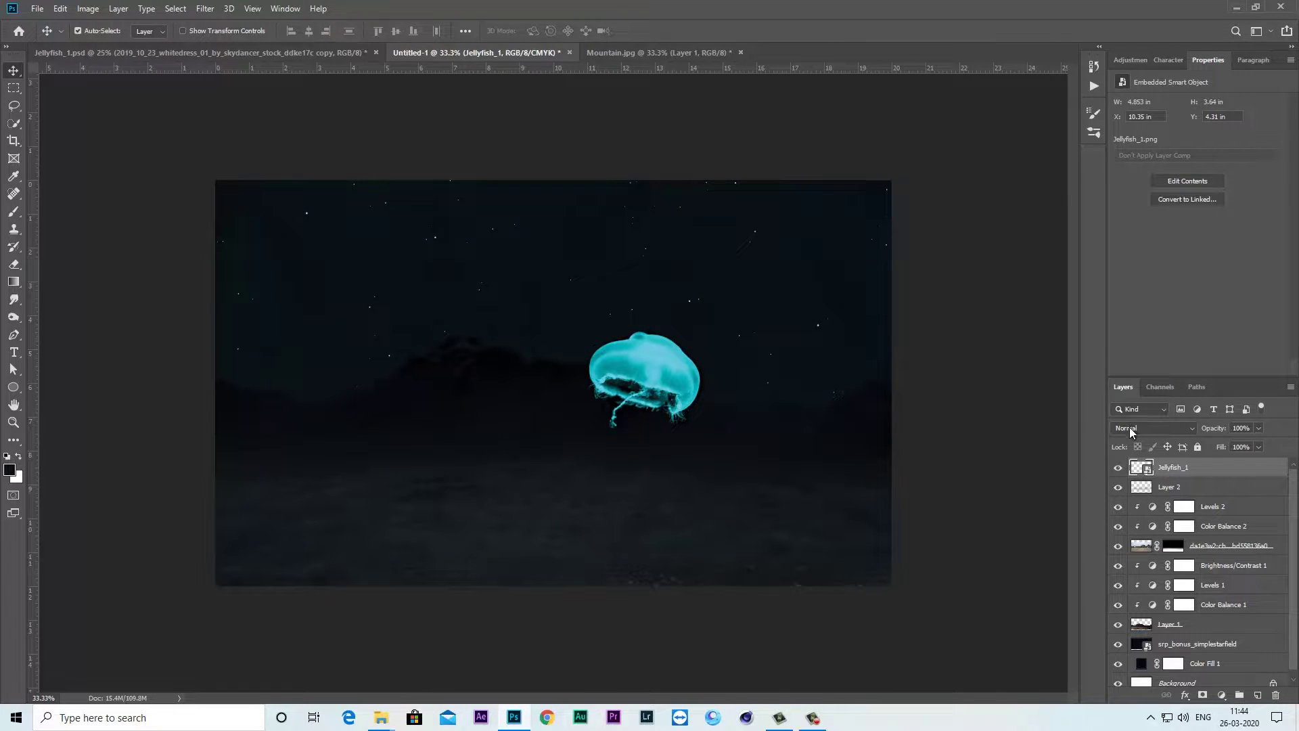
Set Jellyfish_1 to Screen blend mode and rasterize the layer
left_click(1130, 428)
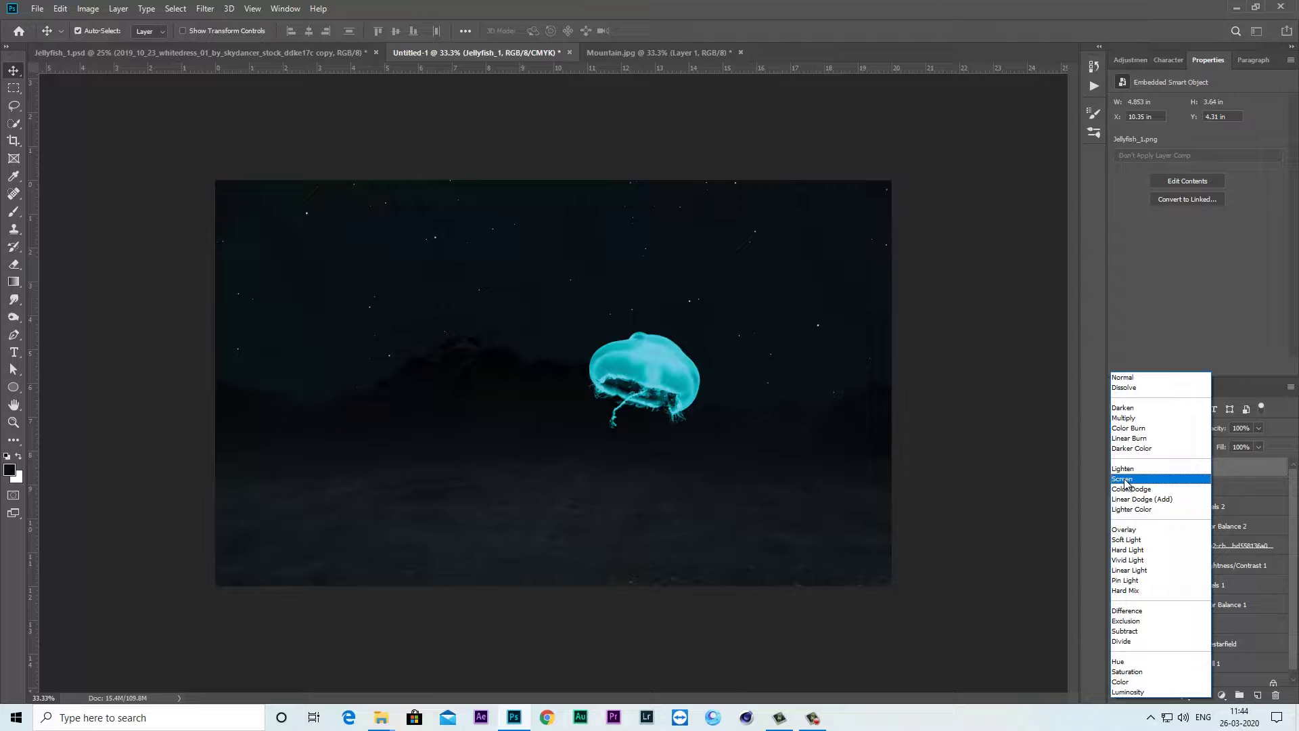
left_click(1125, 479)
left_click(1118, 469)
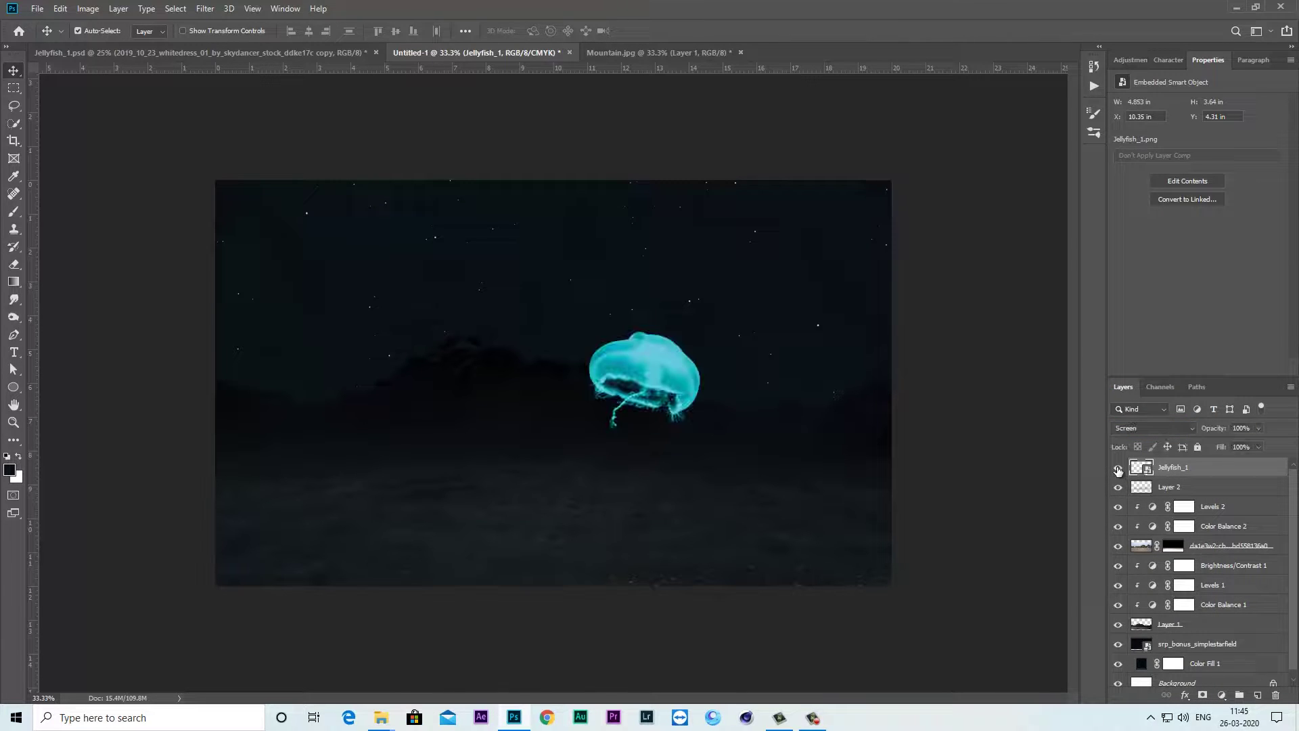
left_click(1118, 470)
right_click(1195, 476)
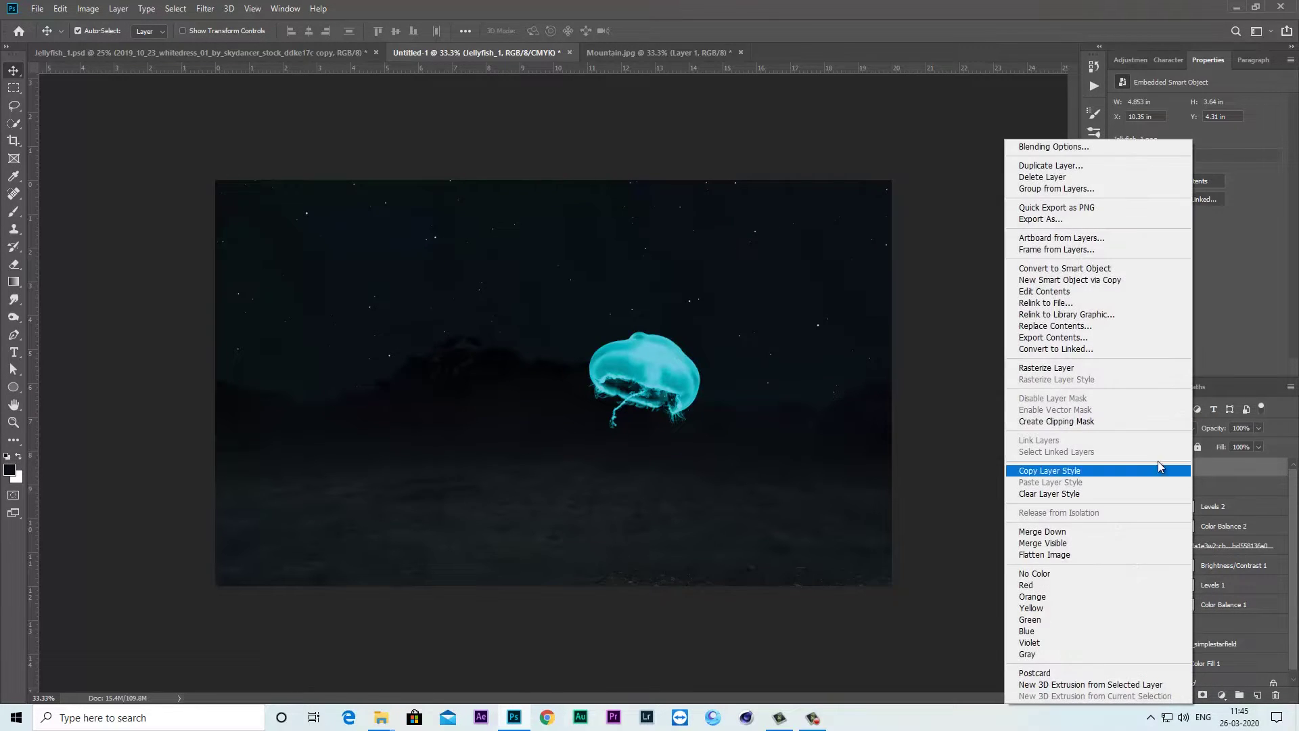
left_click(1060, 368)
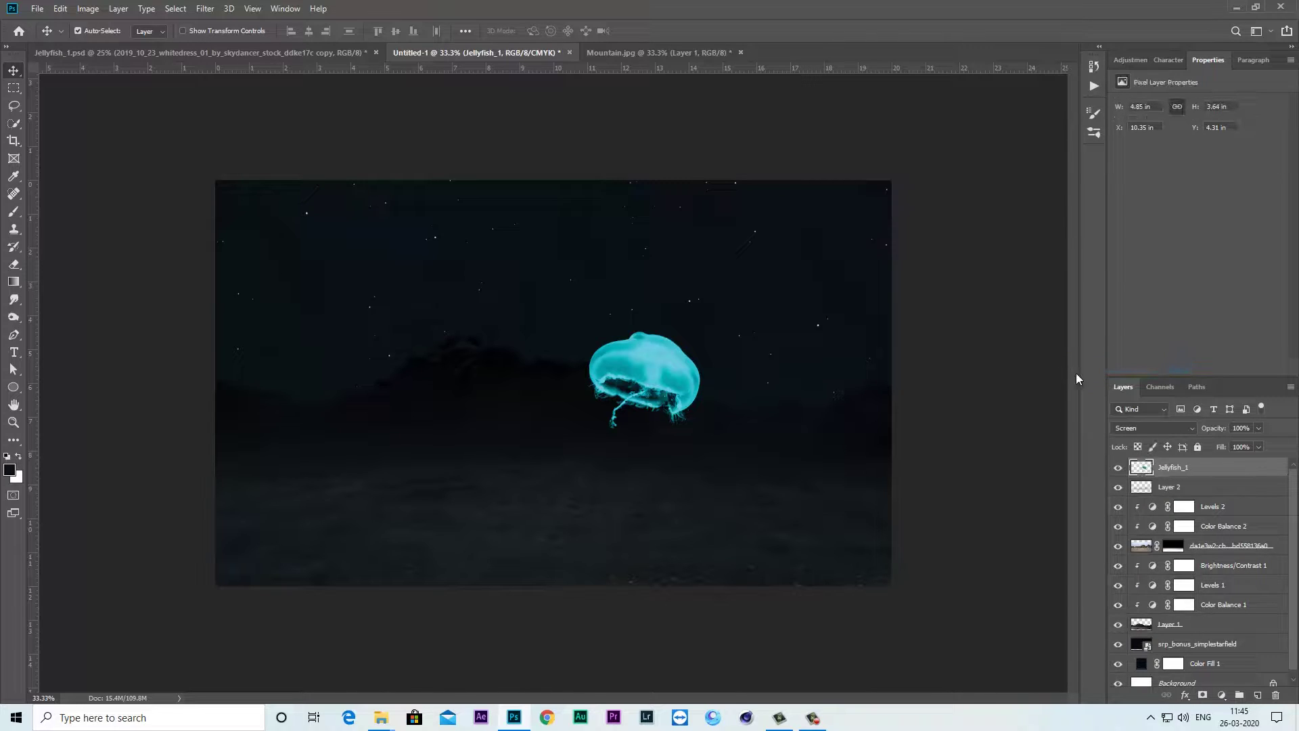
left_click(1118, 468)
Duplicate Jellyfish_1 and move the copy beneath the original
right_click(1200, 469)
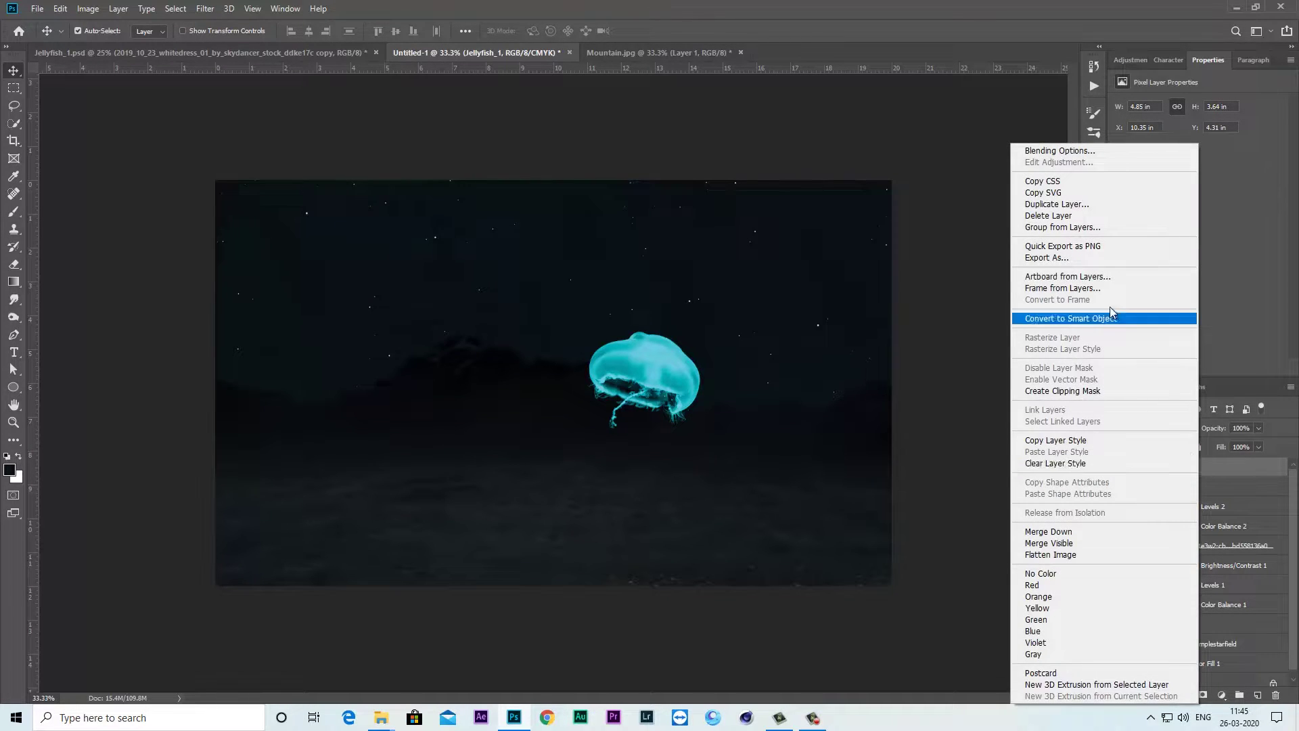
left_click(1074, 204)
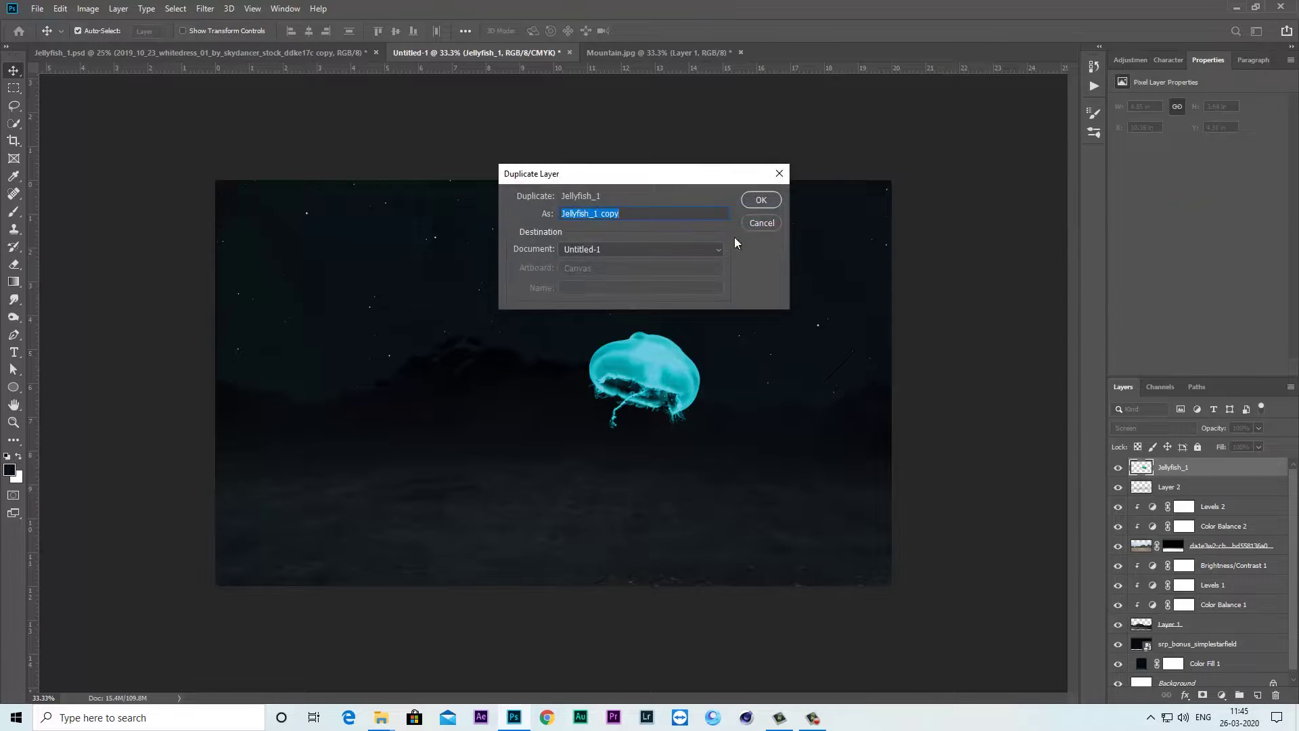
left_click(761, 200)
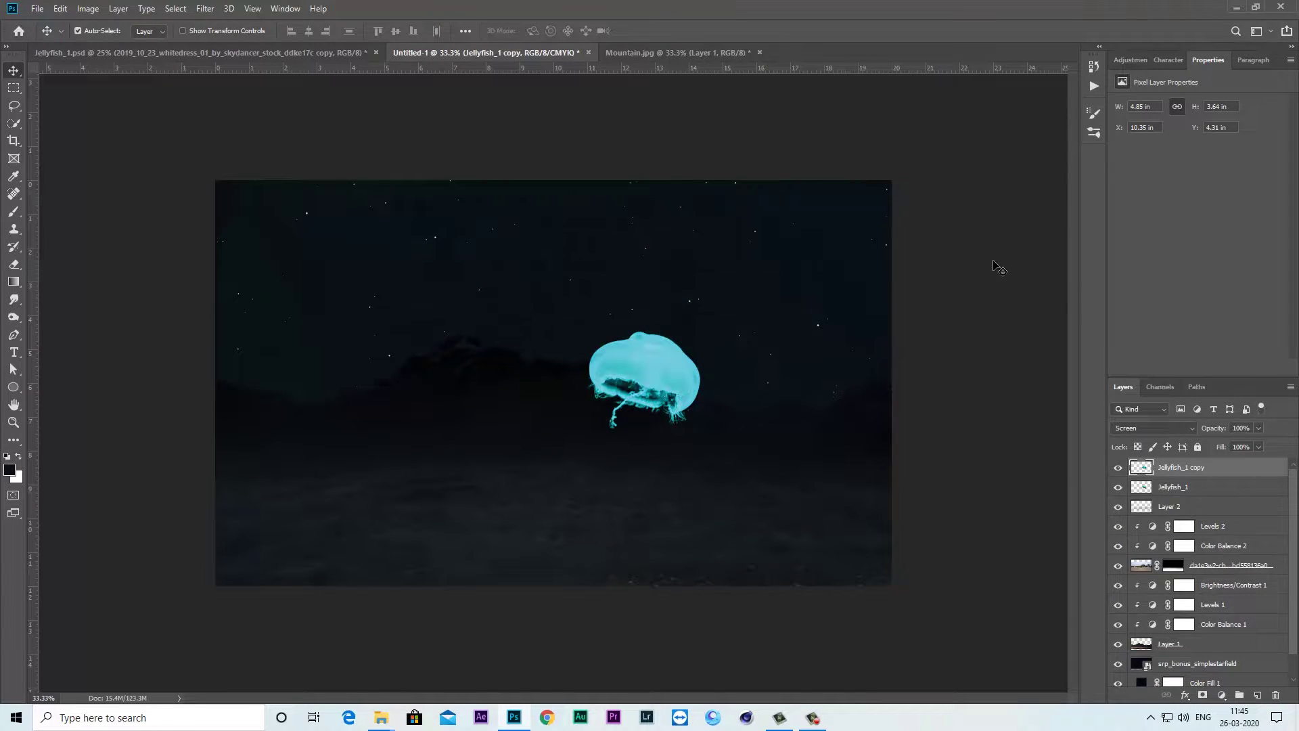
left_click_drag(1203, 472, 1196, 491)
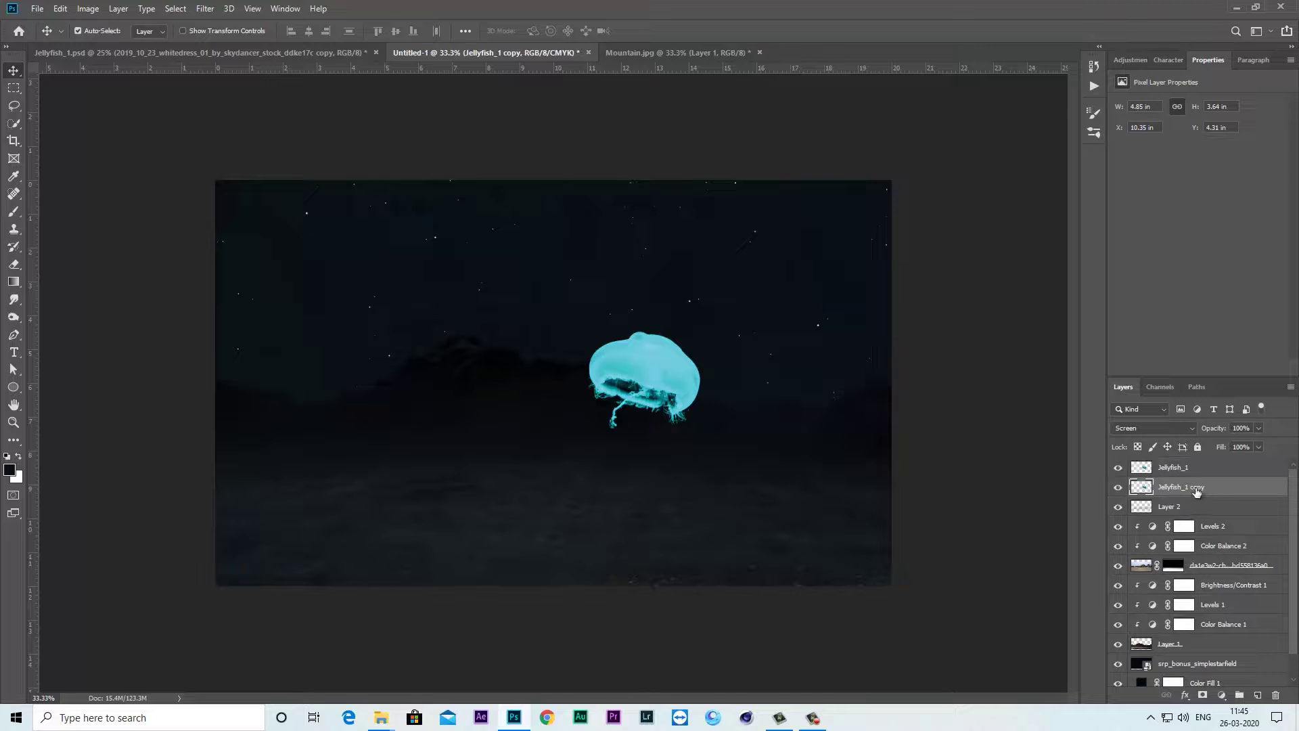
Apply a 447.3 px Gaussian Blur to the Jellyfish_1 copy
left_click(176, 8)
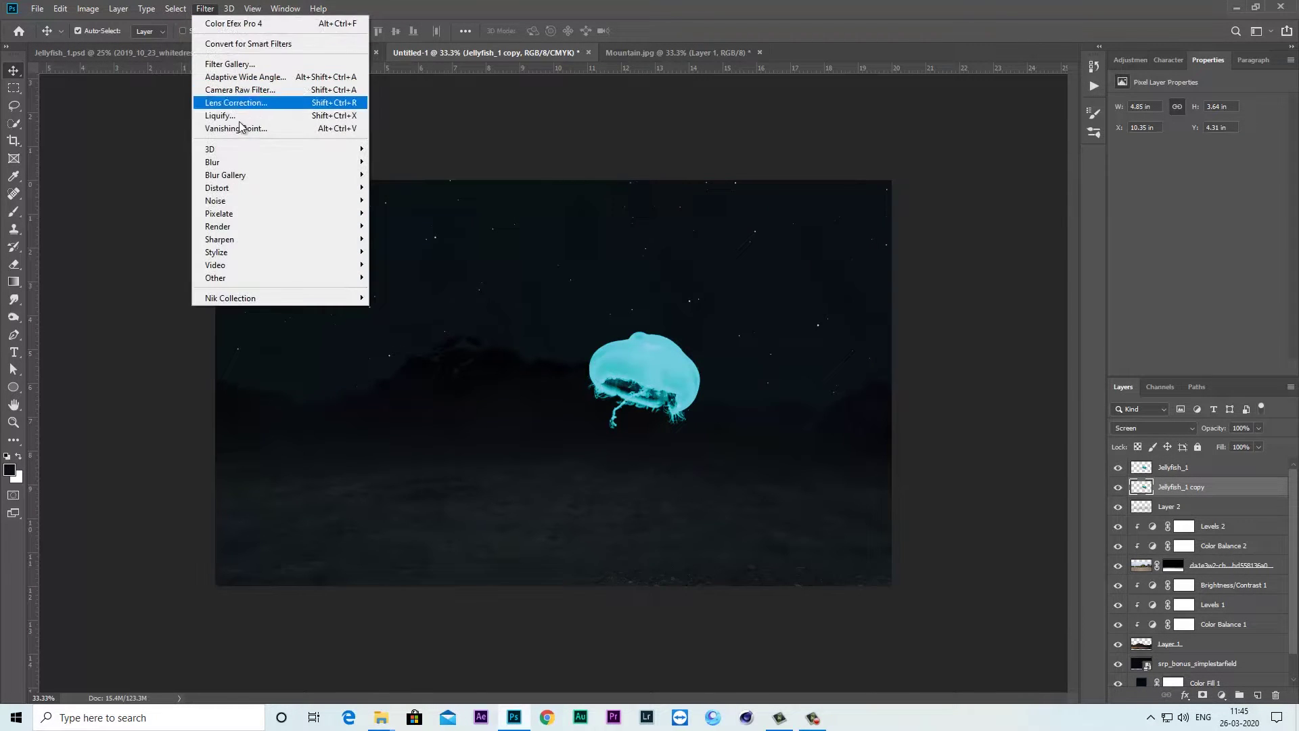
mouse_move(264, 161)
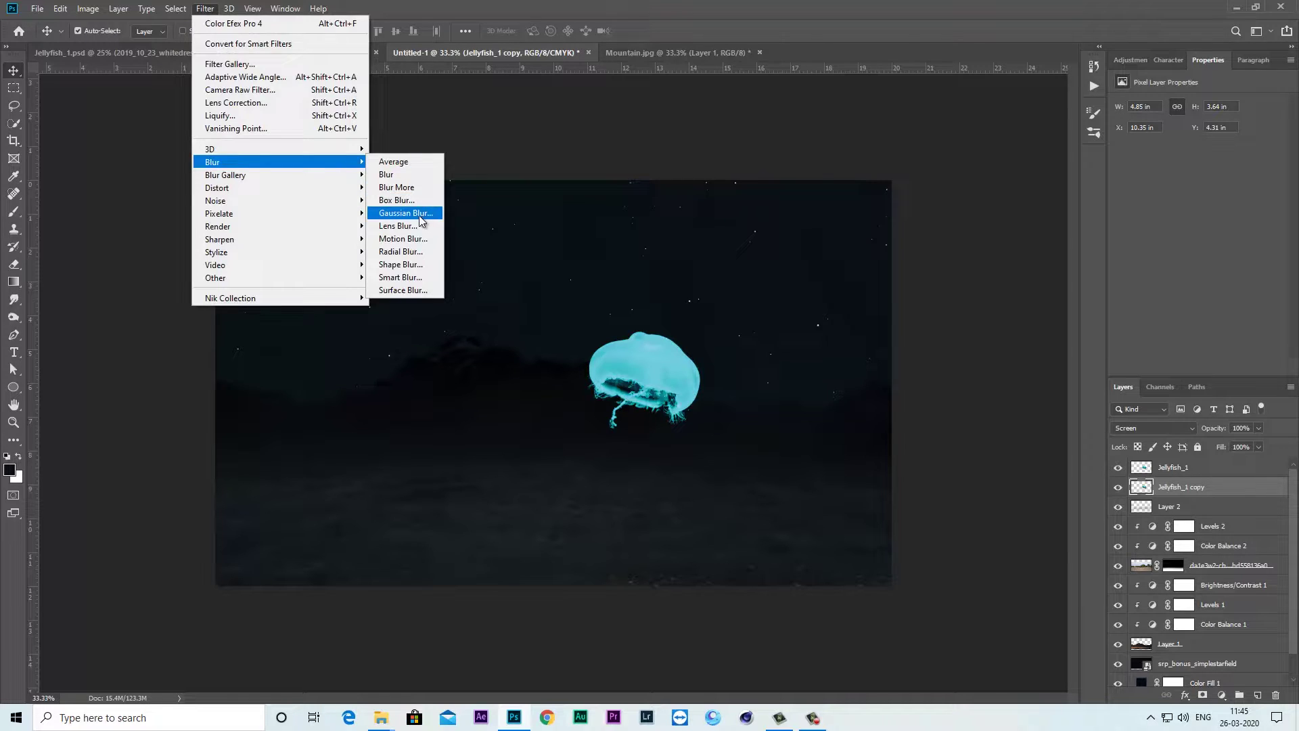
left_click(419, 216)
left_click_drag(931, 468, 838, 476)
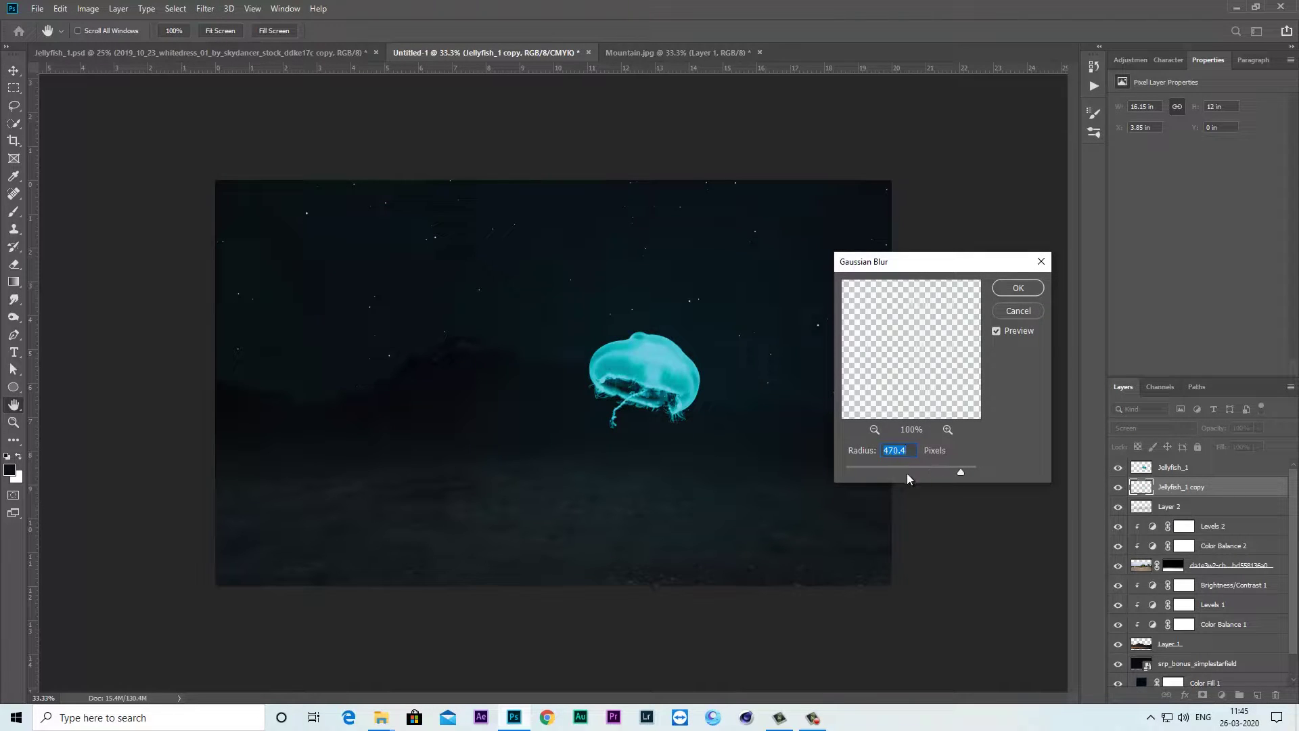
left_click(930, 472)
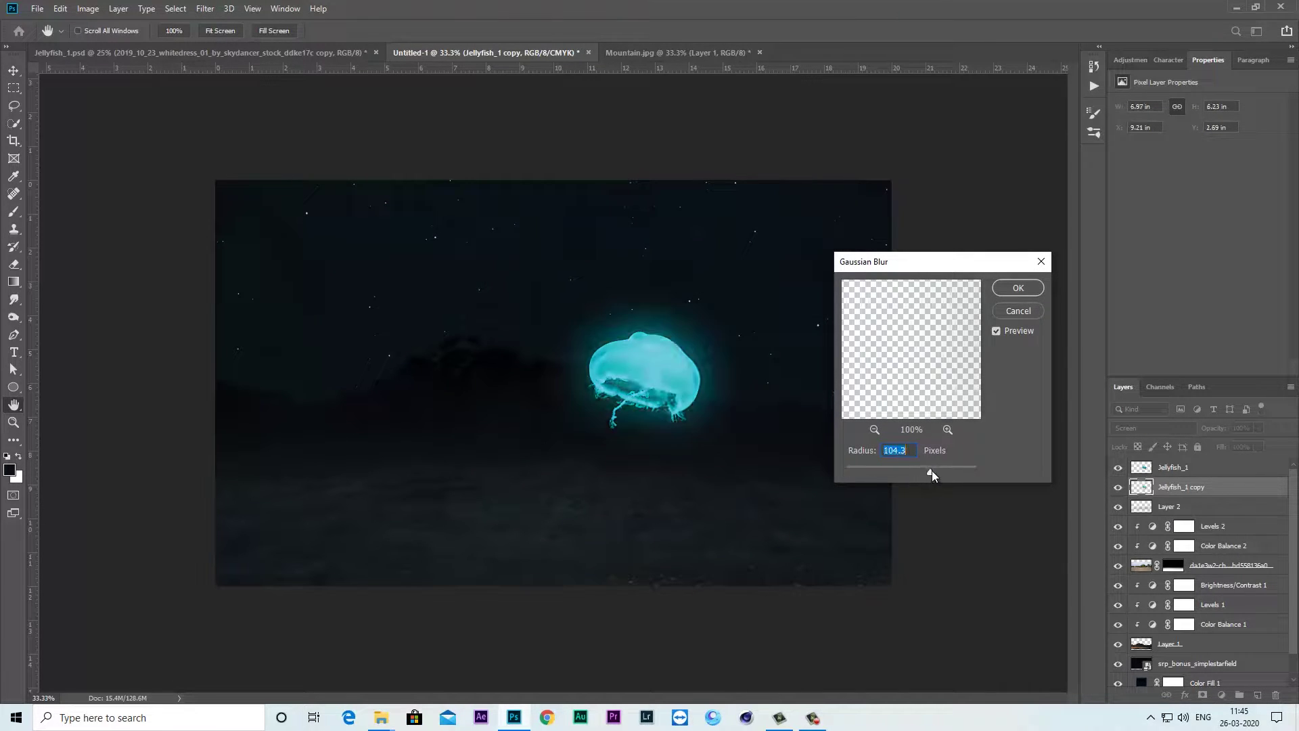
mouse_move(945, 470)
left_mouse_down()
mouse_move(972, 469)
mouse_move(961, 472)
left_mouse_up()
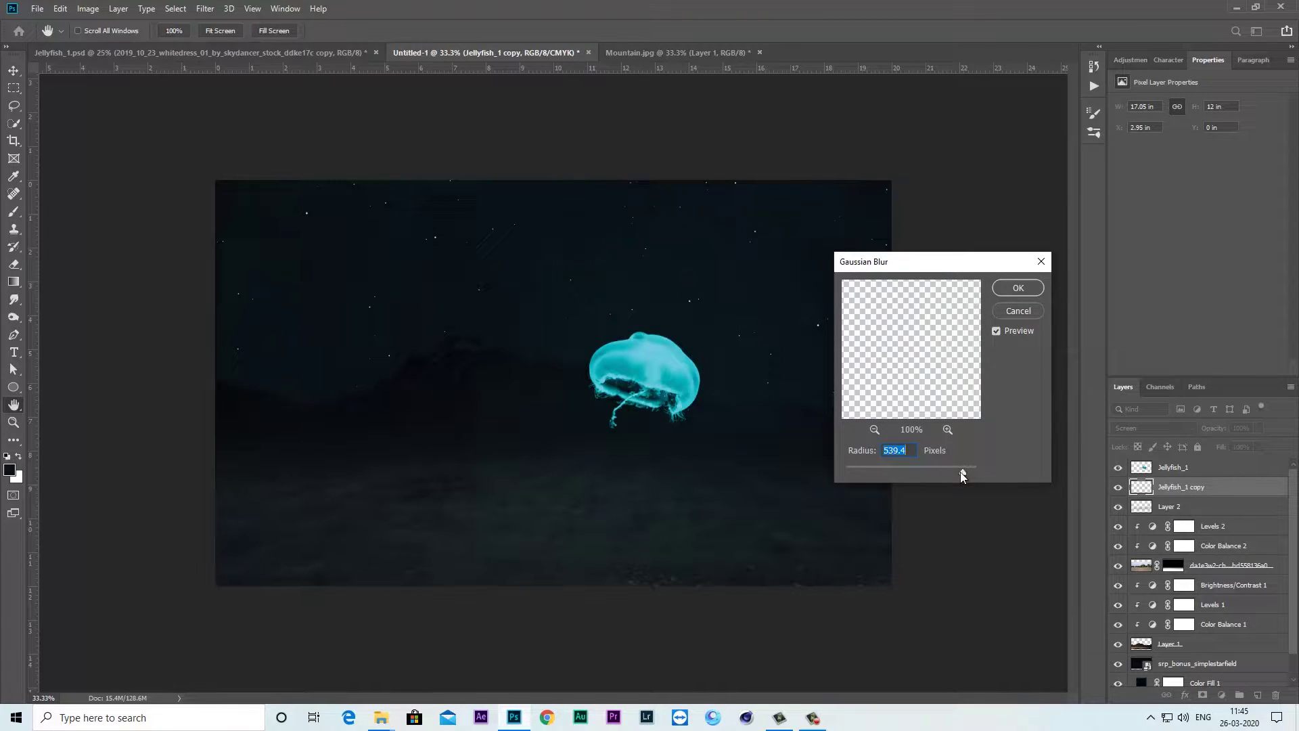
left_click(1005, 288)
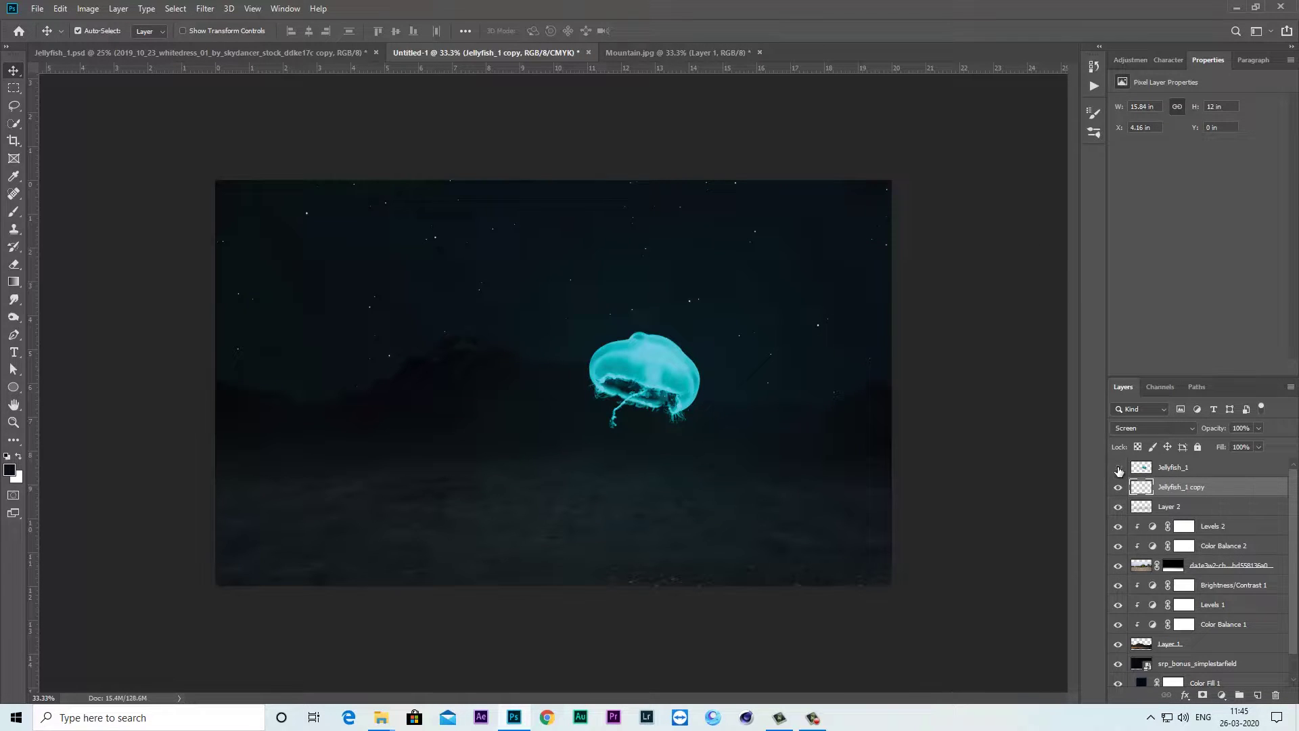
Compare layer visibility, then select the Levels 2 mask with black as the painting colour
left_click(1119, 468)
left_click(1161, 470)
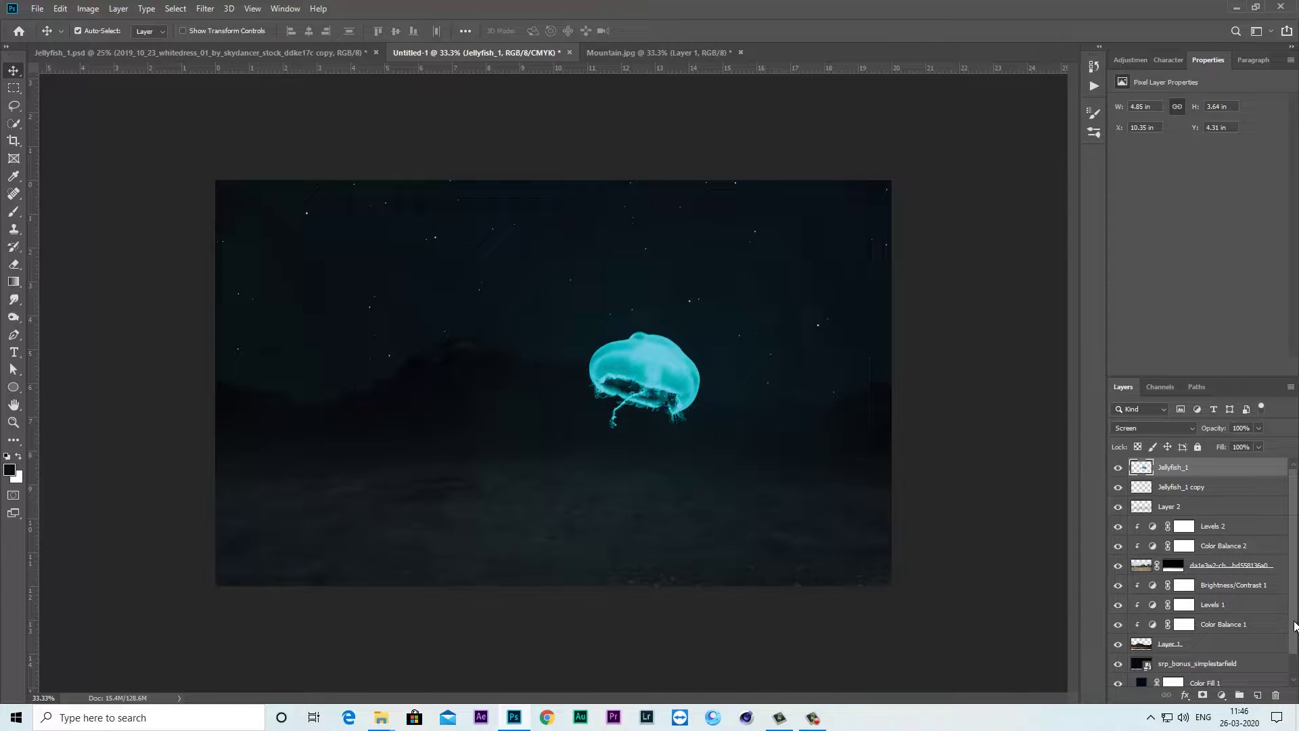
left_click_drag(1294, 626, 1294, 662)
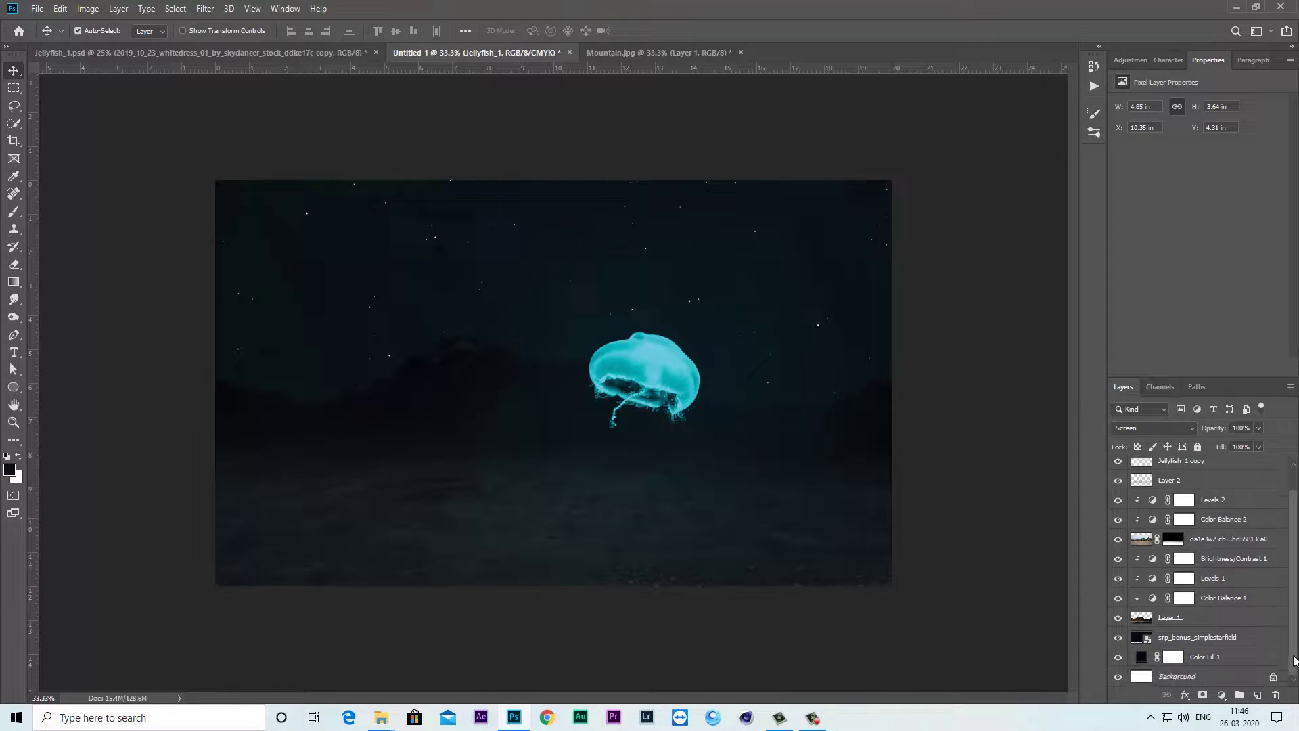
left_click(1118, 540)
left_click(1119, 540)
left_click(1178, 543)
left_click(1184, 501)
key("x")
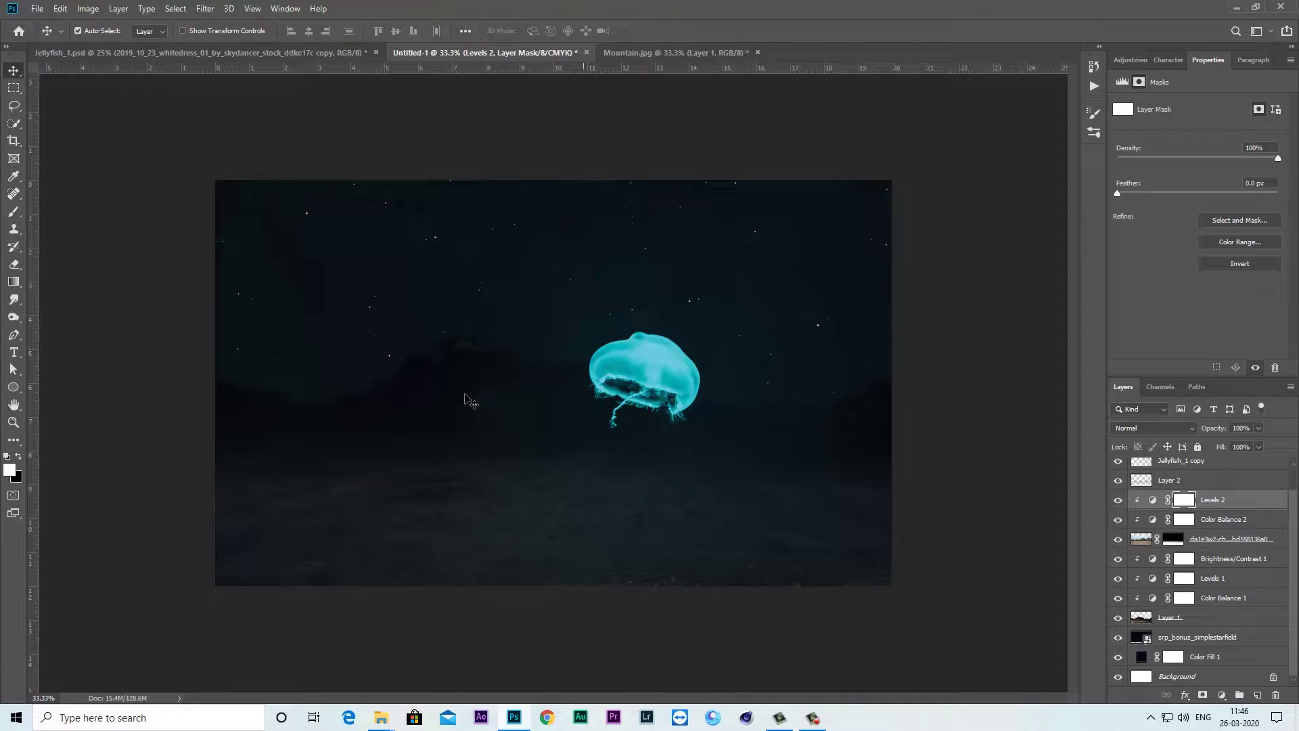
left_click(18, 456)
Choose the Soft Round brush from the General Brushes set
left_click(14, 212)
left_click(68, 209)
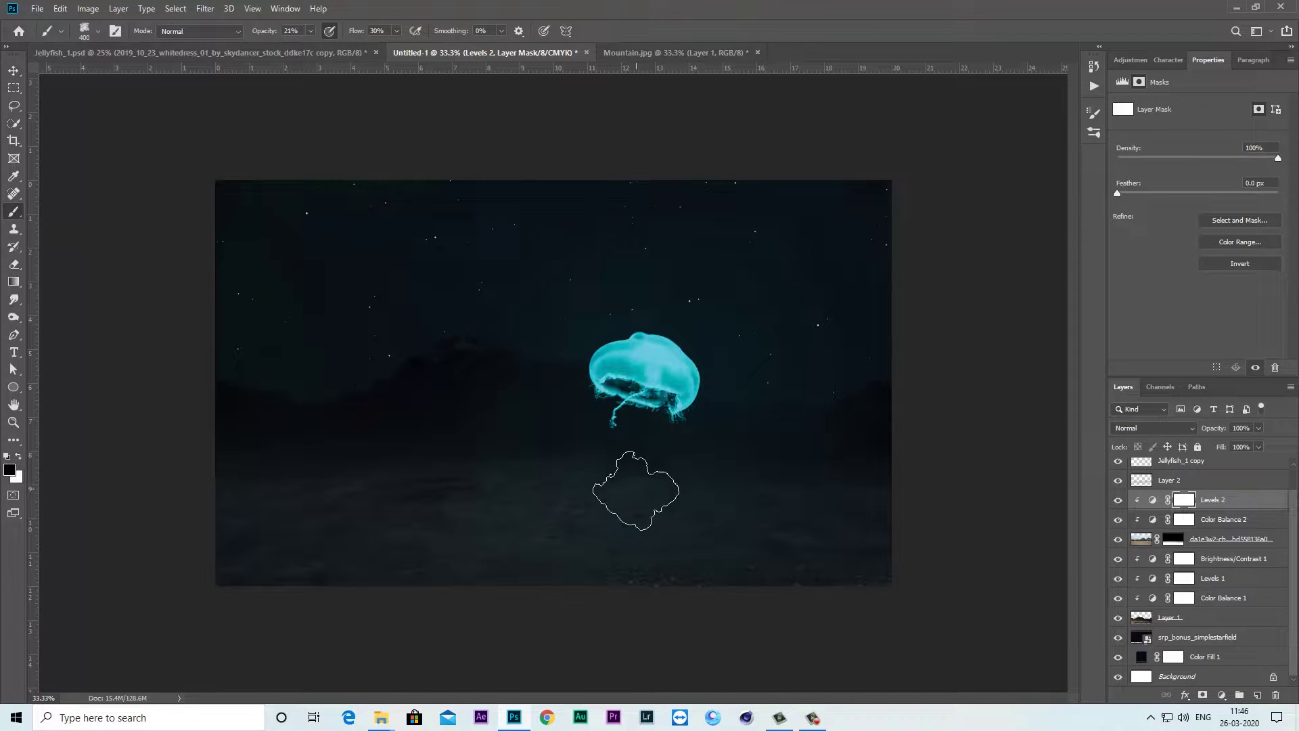
left_click(94, 34)
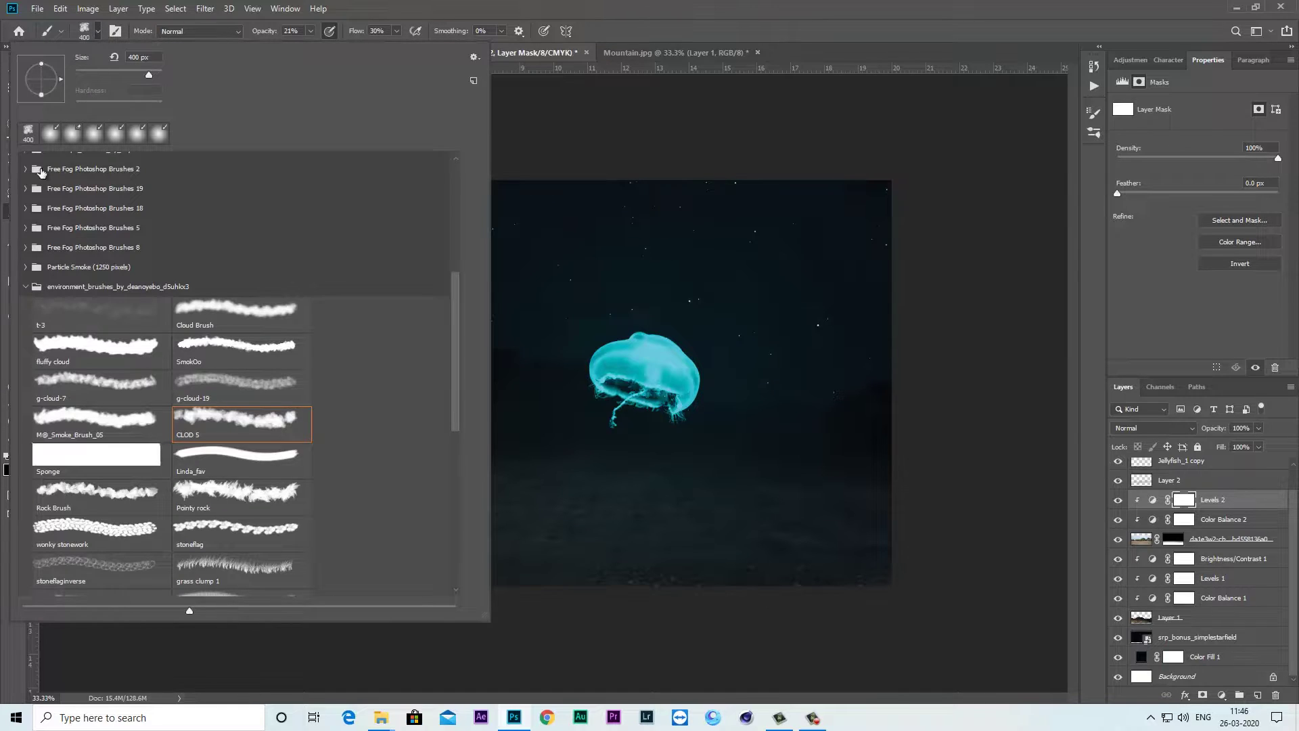
left_click_drag(455, 291, 452, 171)
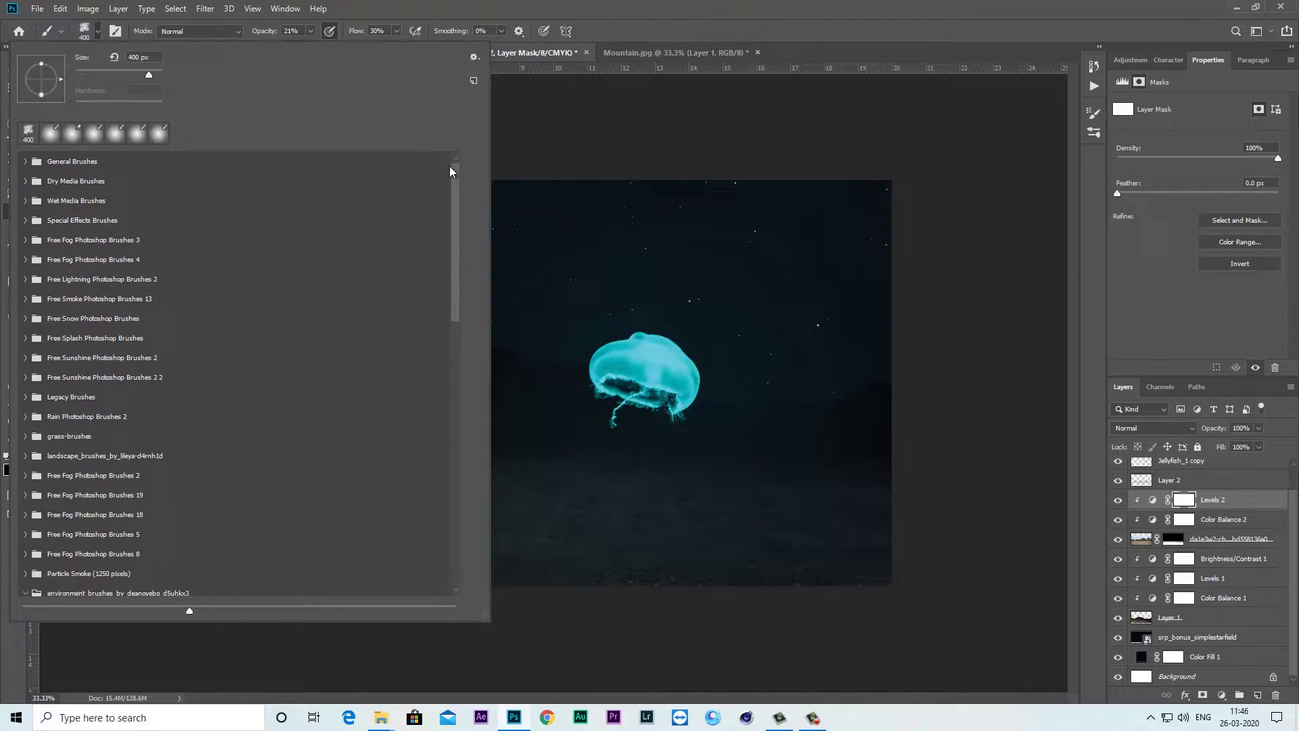
left_click(26, 162)
left_click(49, 184)
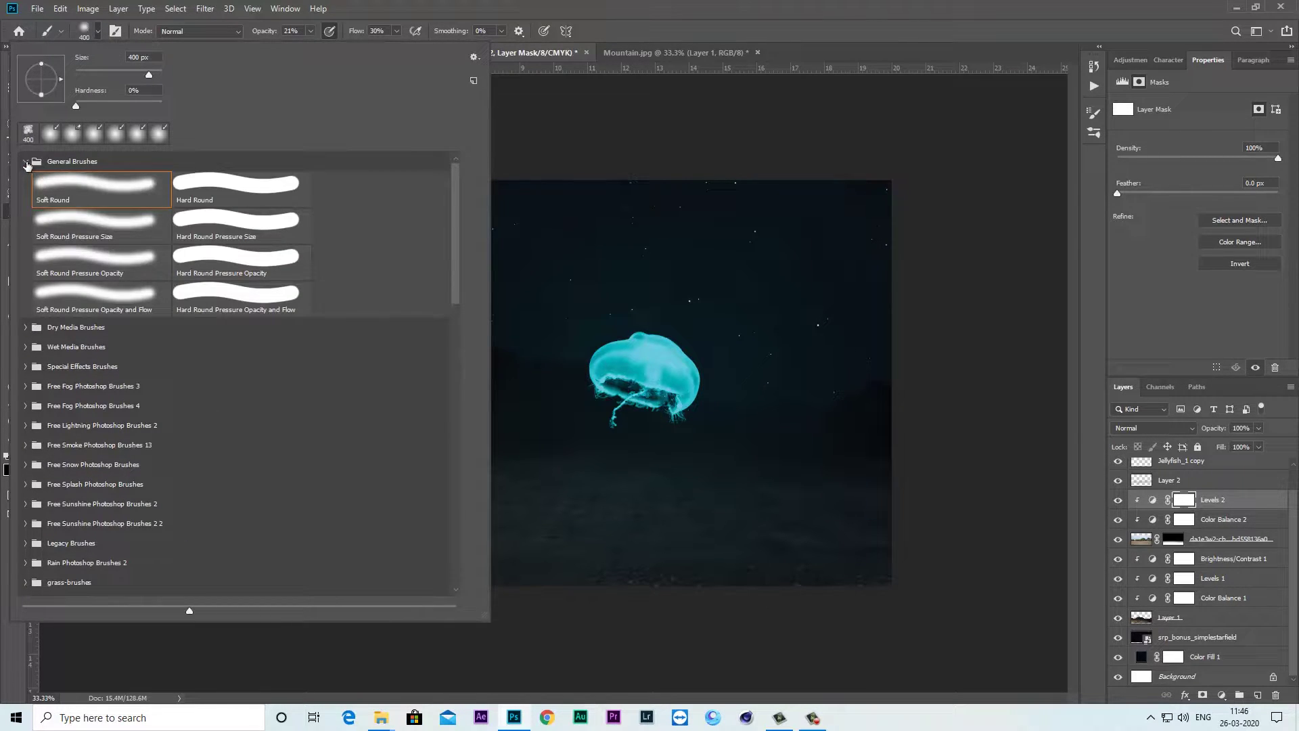
left_click(26, 161)
left_click(586, 19)
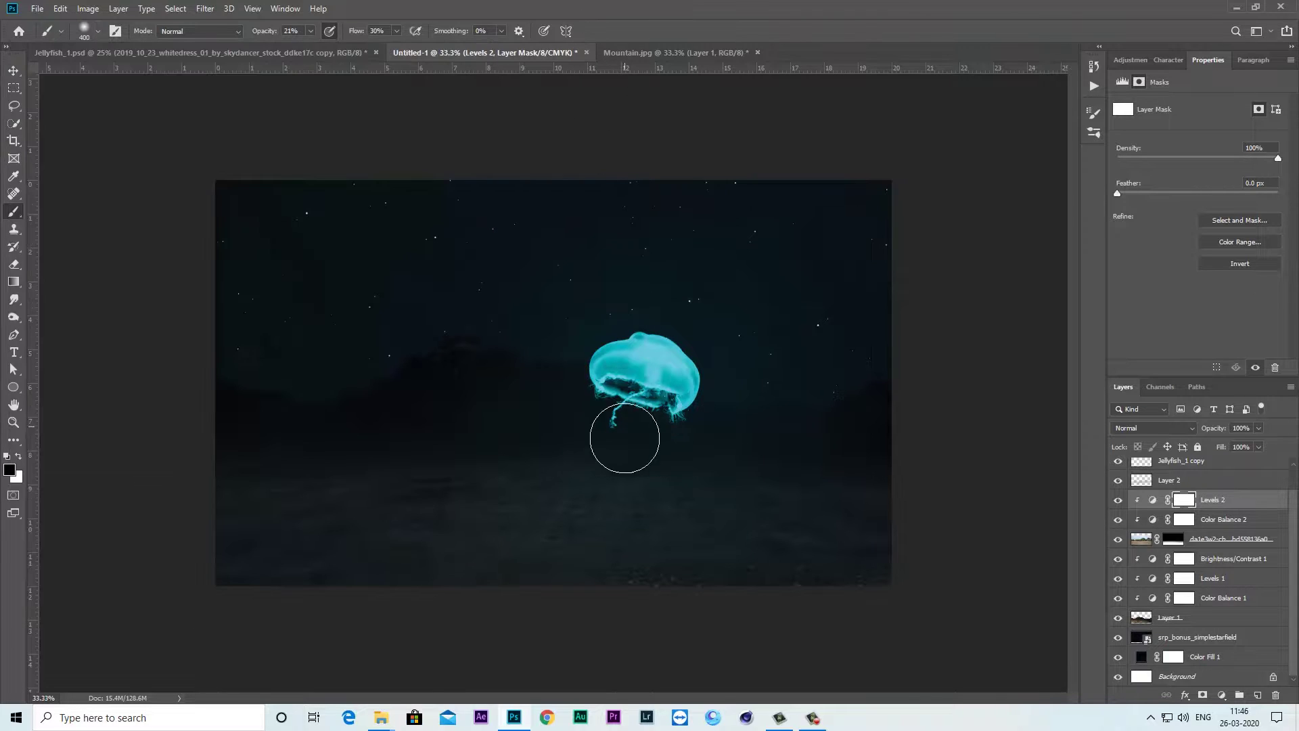
At 100% opacity and flow, paint a soft spot on the mask below the jellyfish
left_click(310, 31)
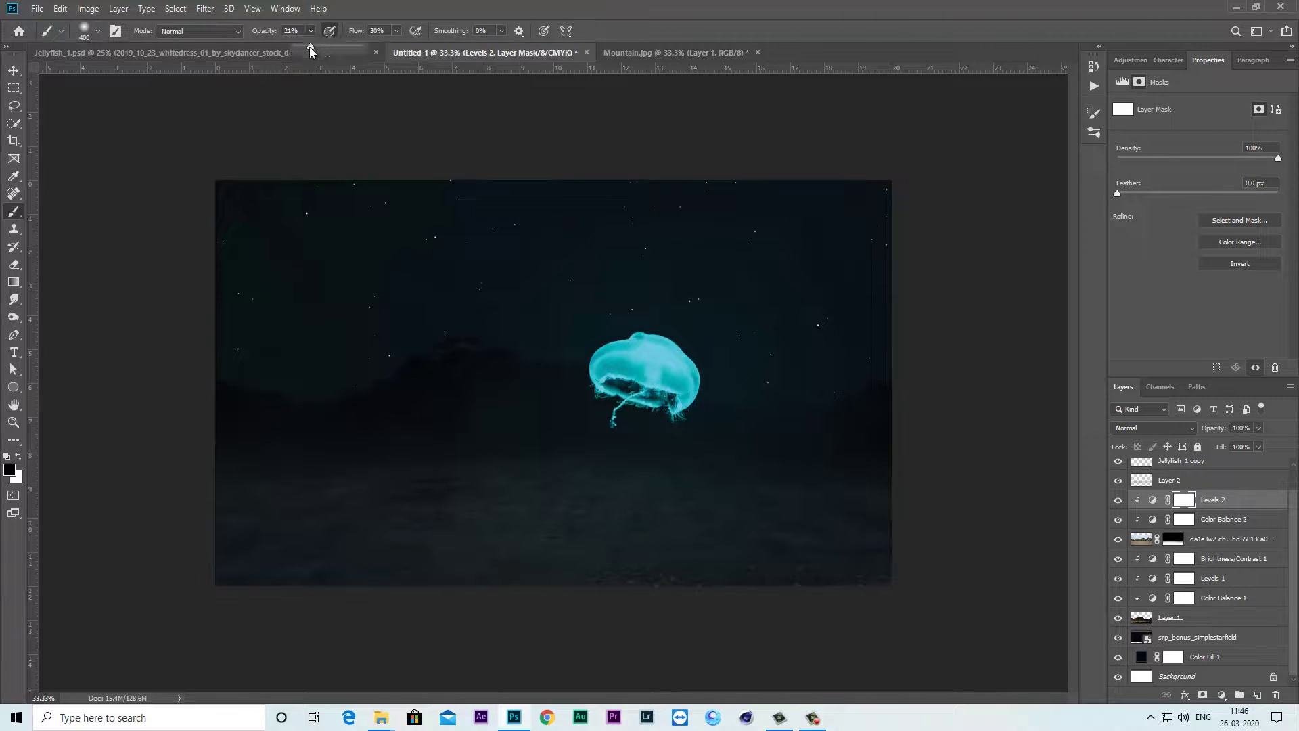
left_click_drag(310, 46, 444, 47)
left_click(397, 31)
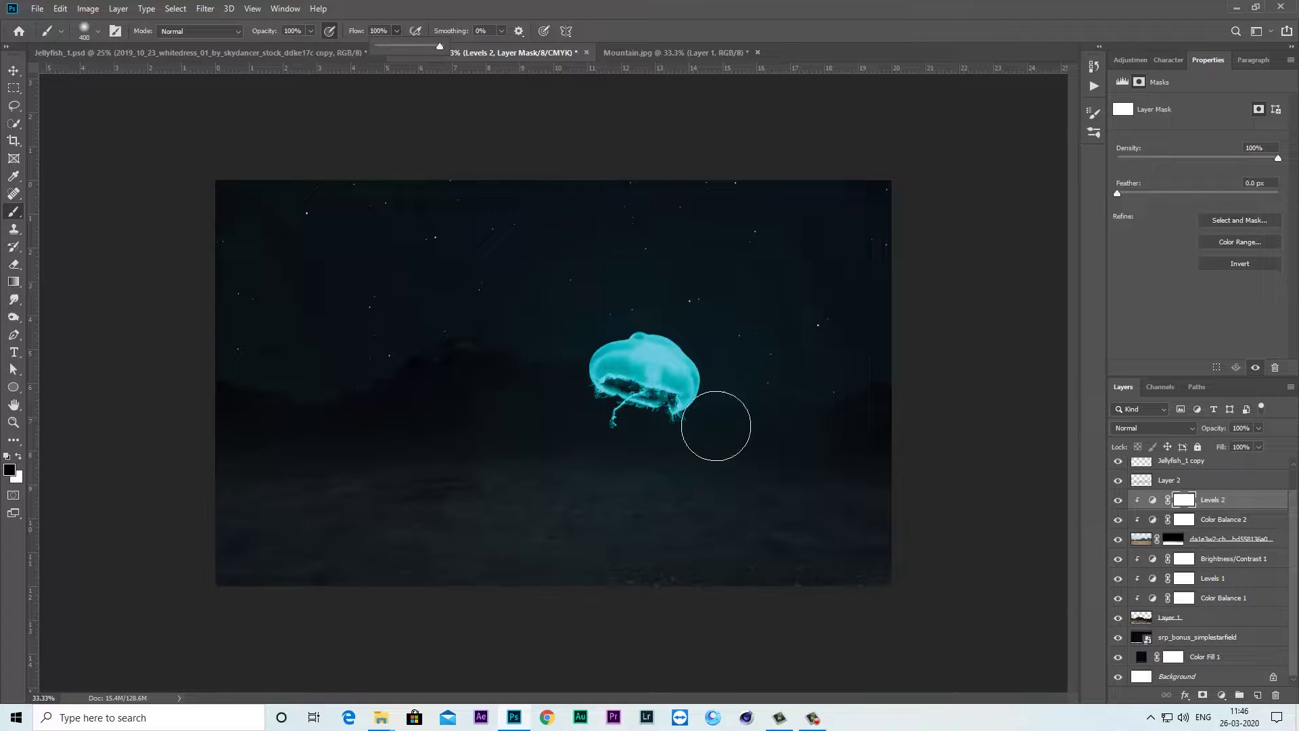
left_click(626, 483)
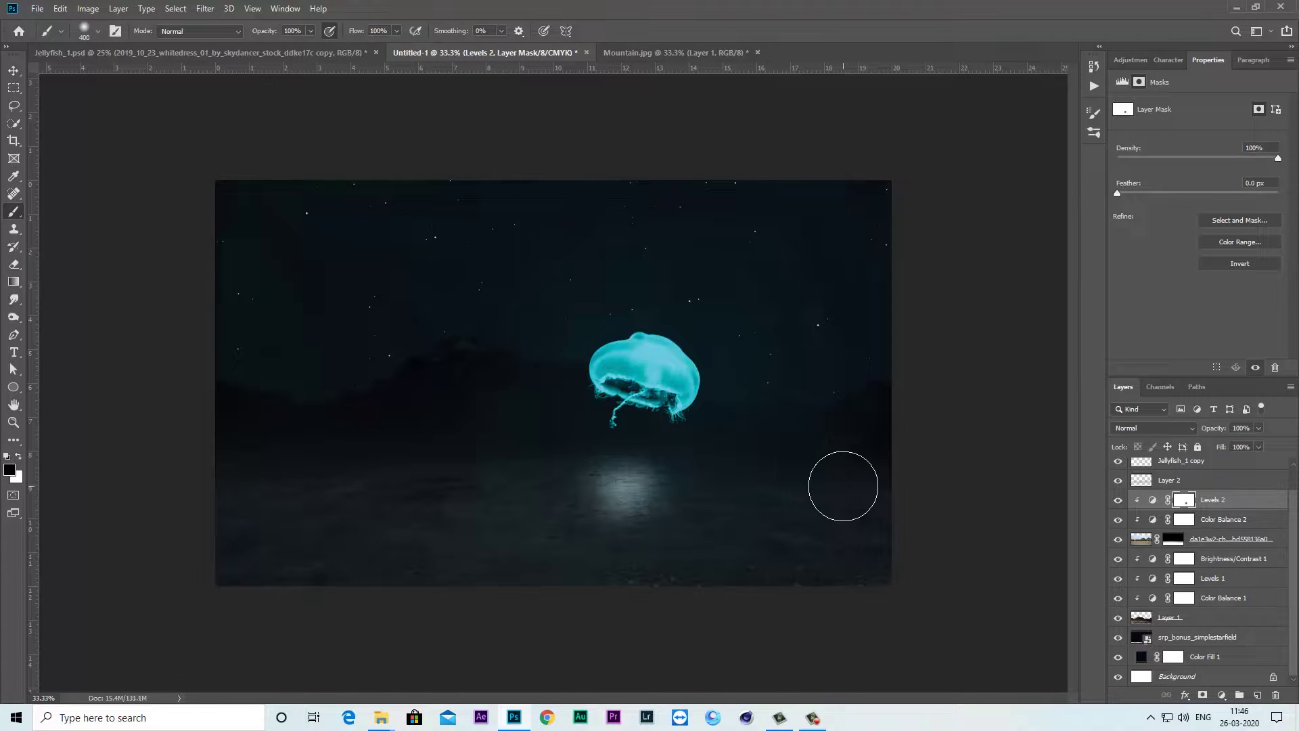
Stretch the mask's light patch into a wide, taller oval glow across the ground below the jellyfish
key("ctrl+t")
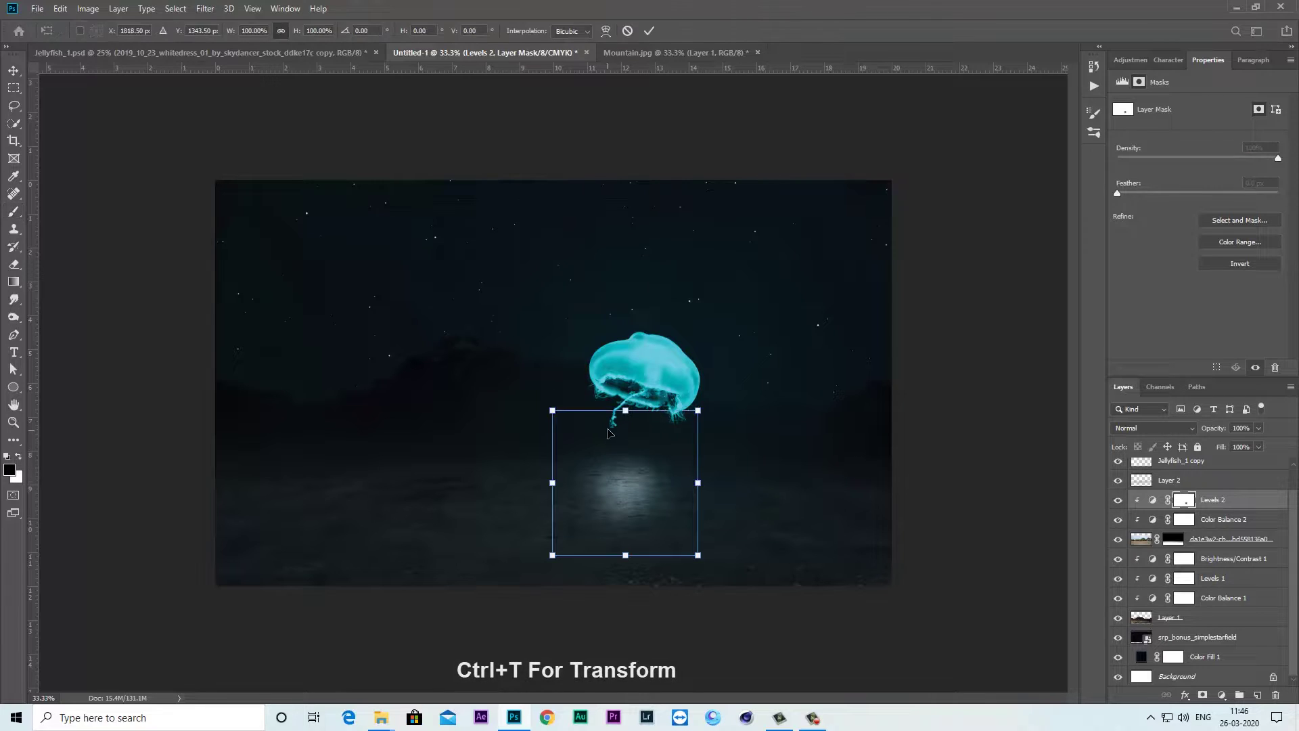
left_click_drag(627, 420, 627, 433)
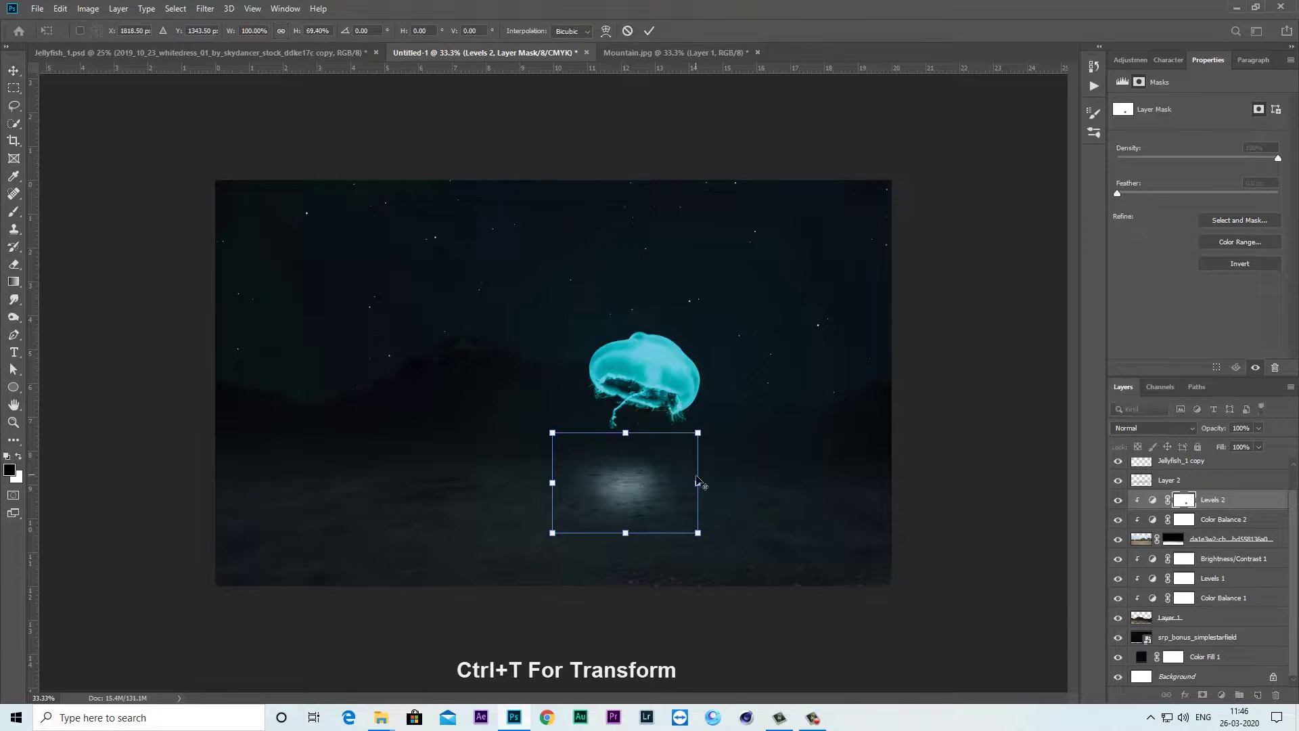
key("ctrl+z")
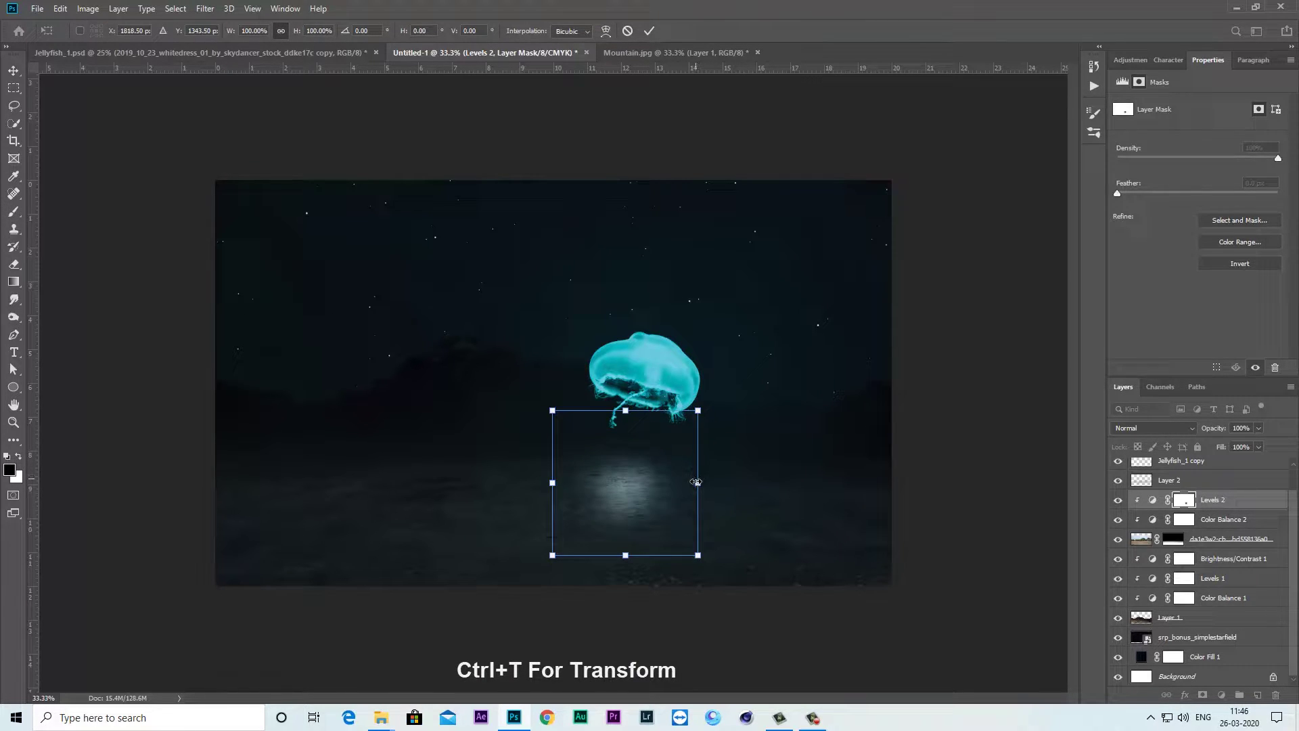
left_click_drag(696, 483, 1016, 485)
key("Return")
key("ctrl+t")
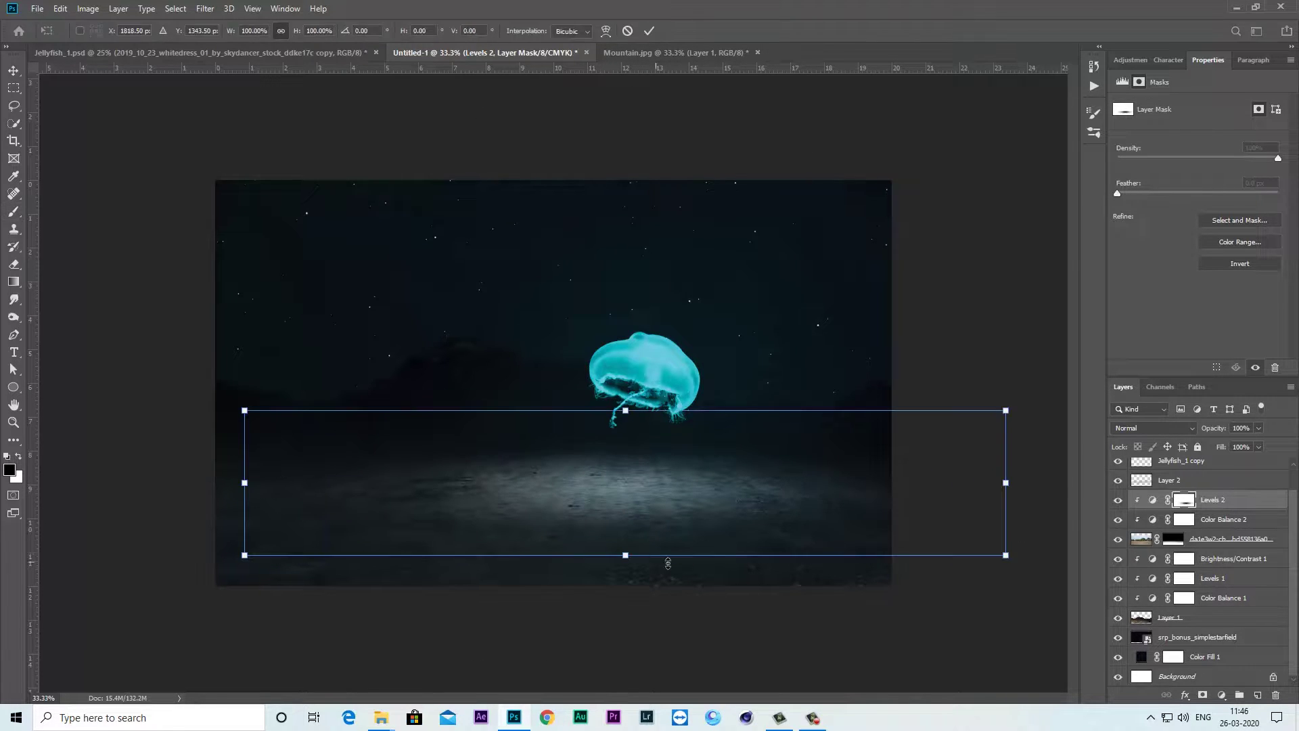
left_click_drag(1006, 555, 1034, 572)
left_click_drag(627, 579, 625, 586)
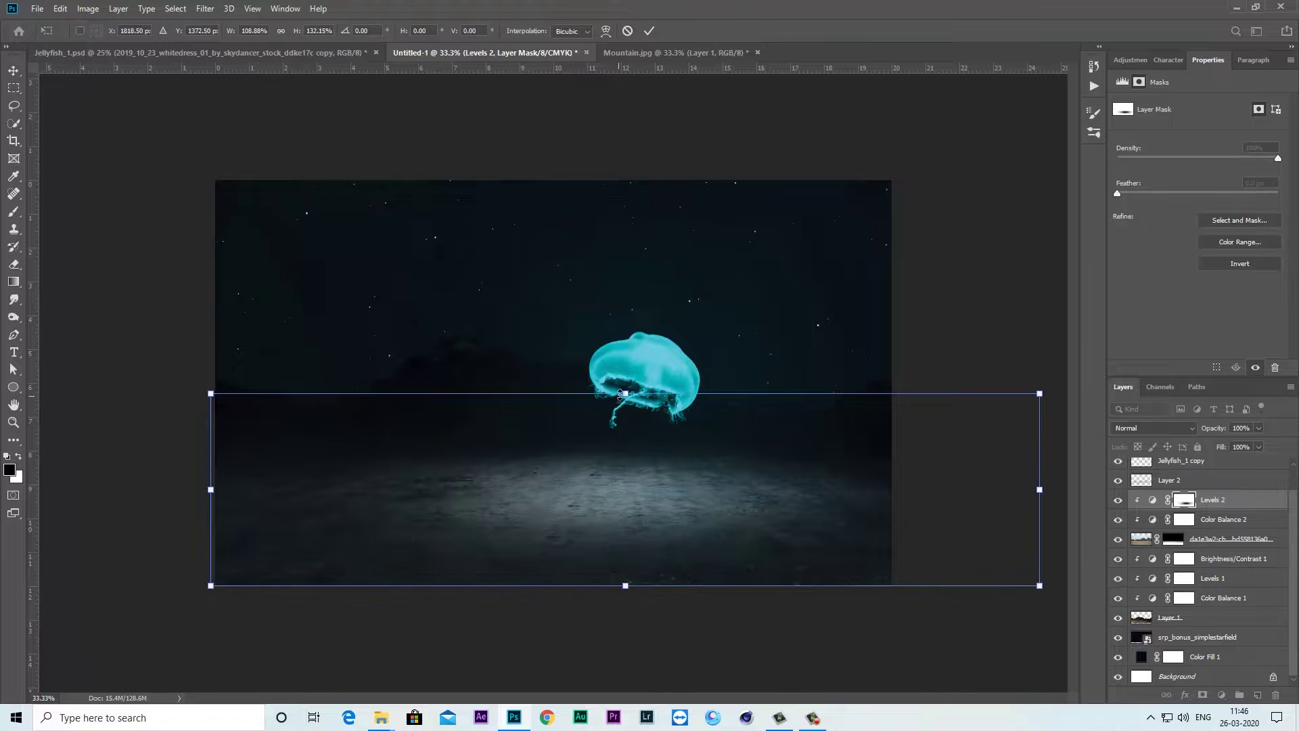
left_click_drag(625, 393, 625, 383)
left_click(648, 32)
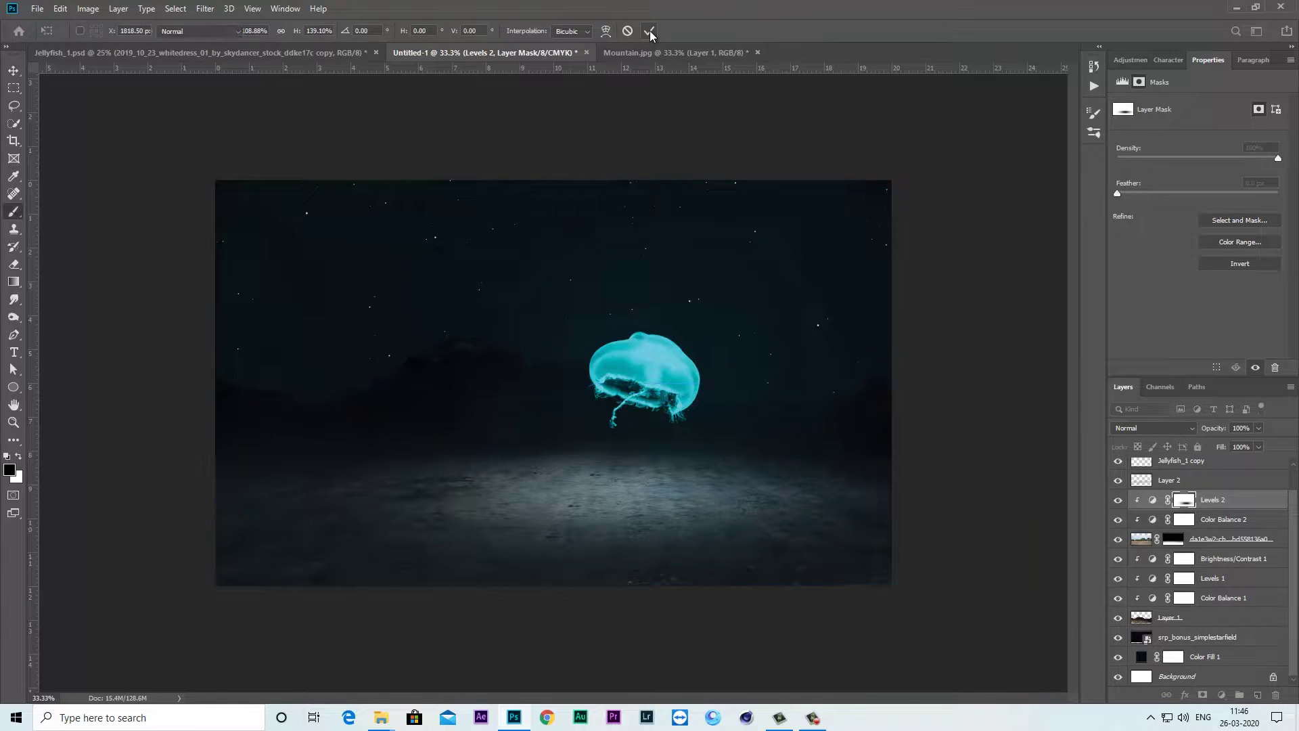
left_click(1118, 499)
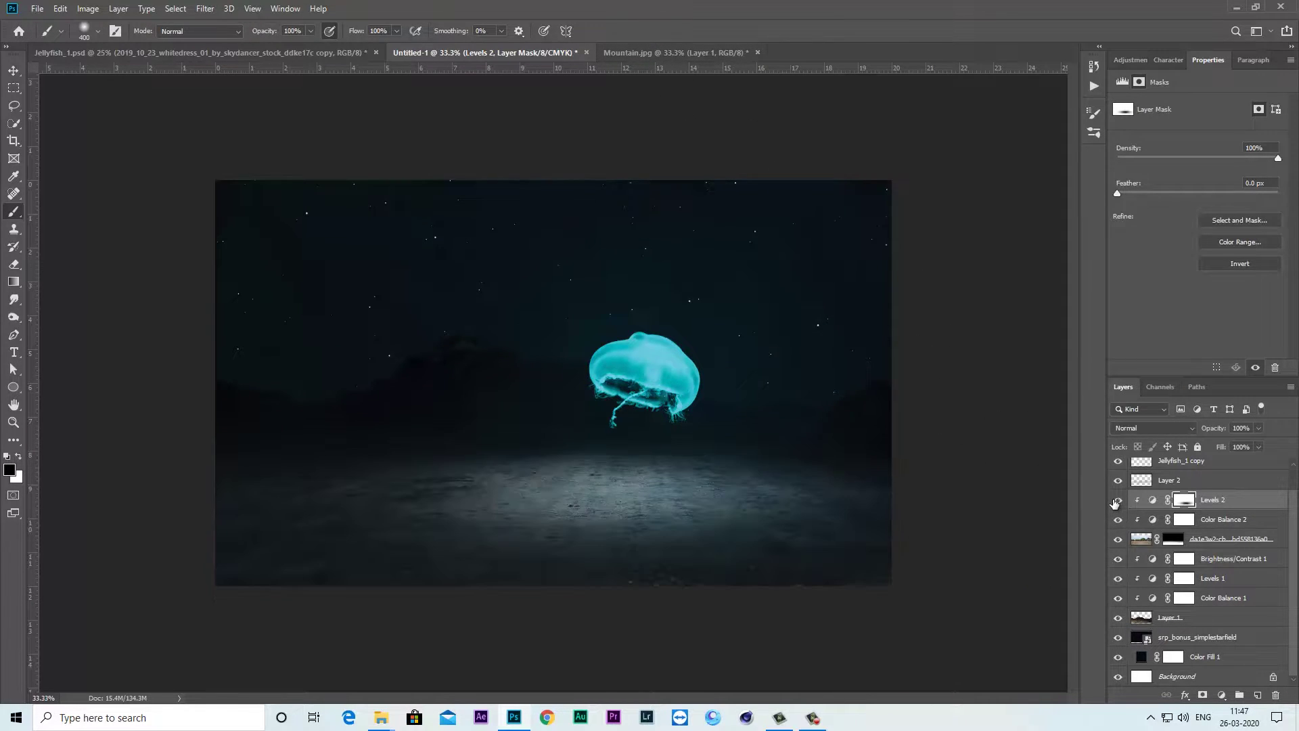
Add a new Layer 3 and set the foreground to bright cyan sampled from the jellyfish
scroll(1235, 643, "up", 1)
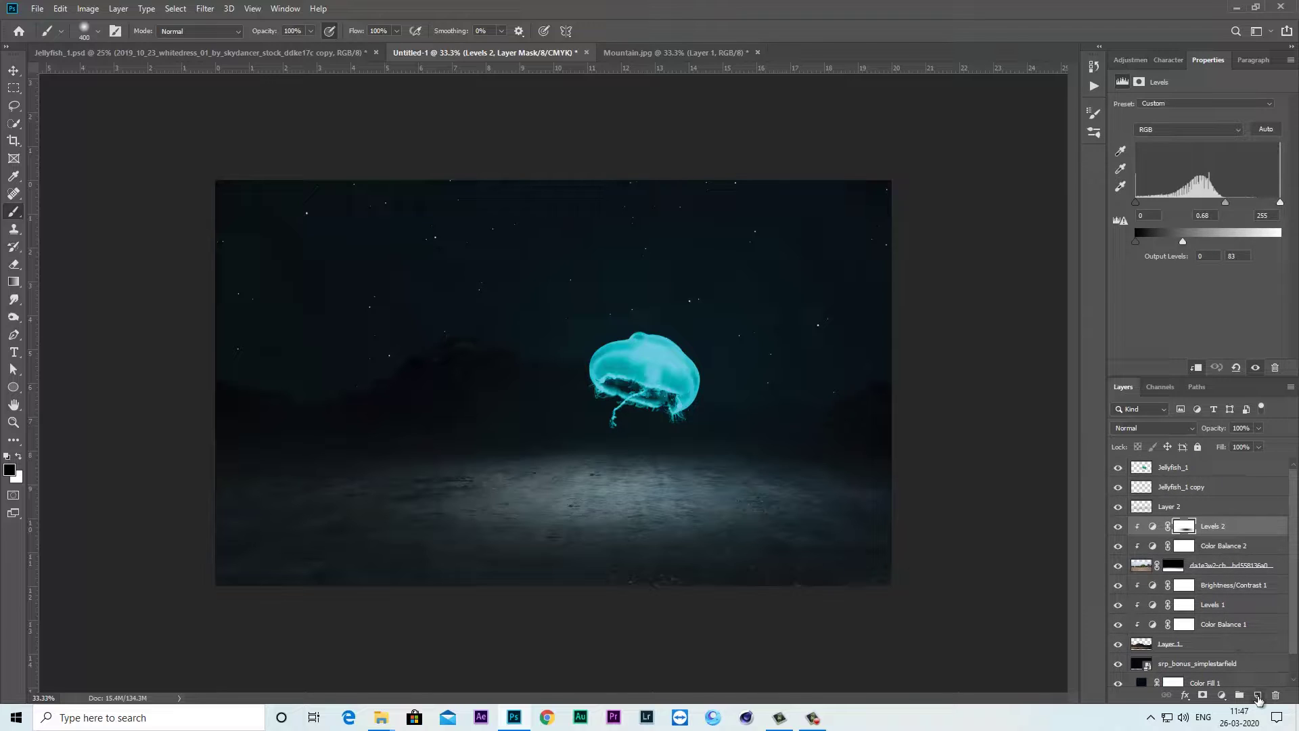
left_click(1258, 697)
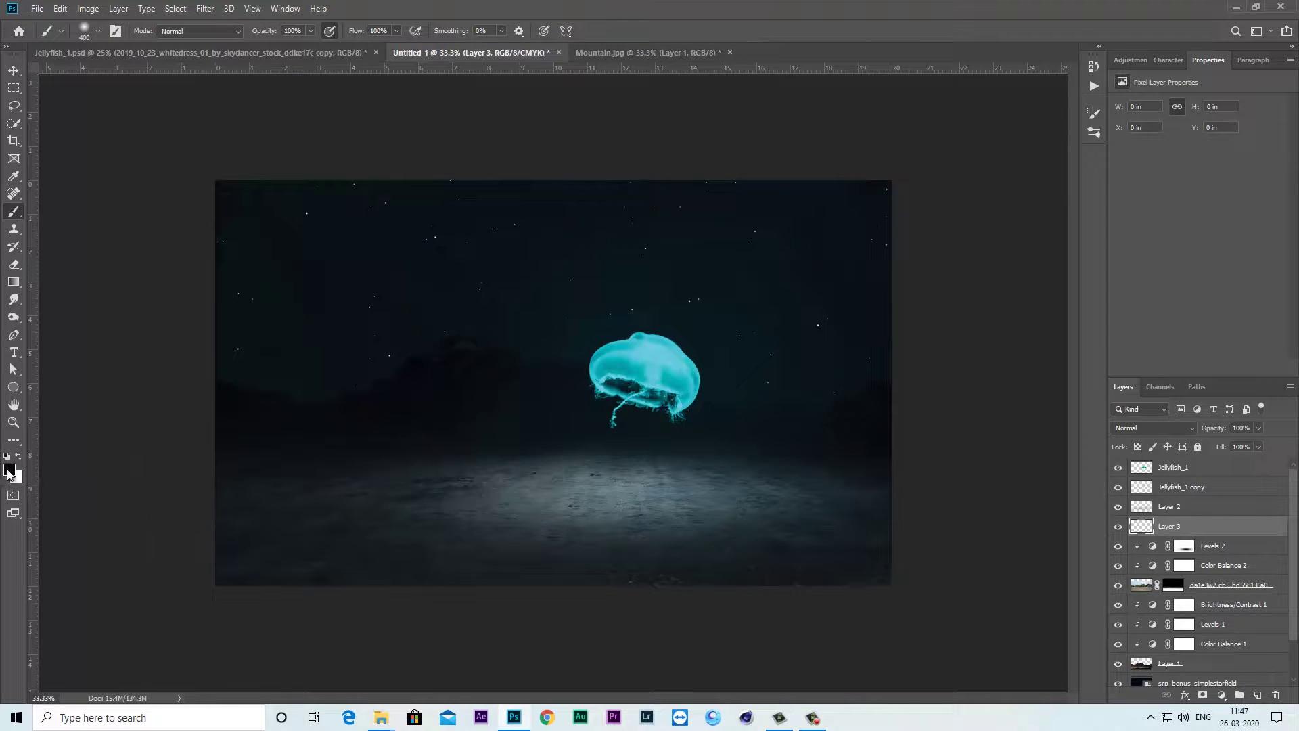
left_click(9, 470)
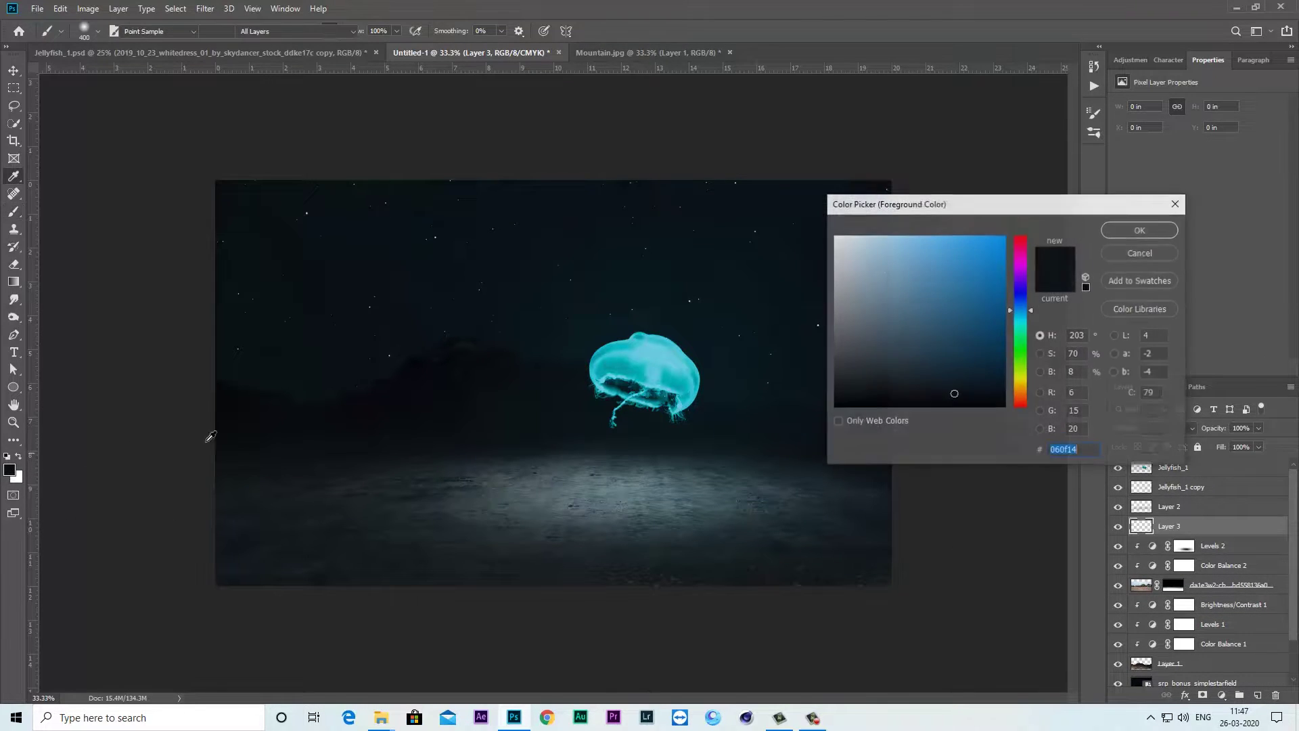
left_click(661, 340)
left_click(1001, 232)
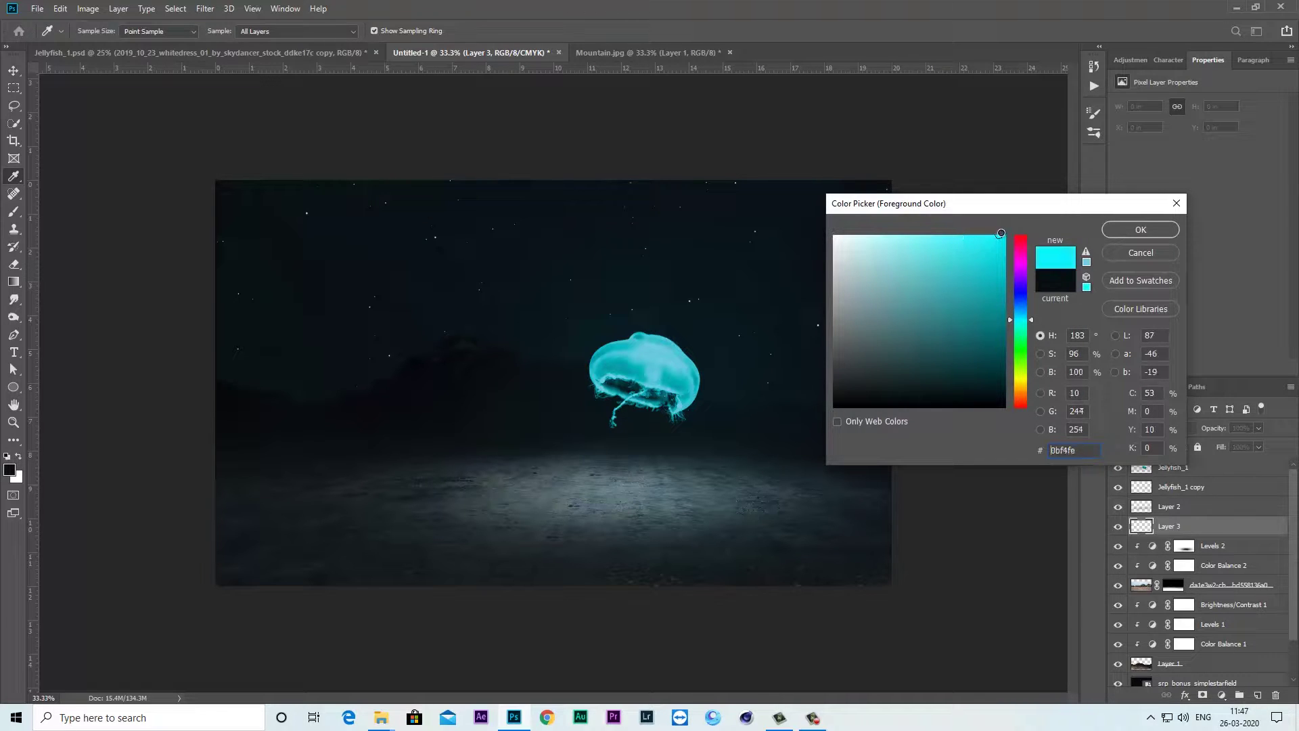
left_click(1140, 231)
Brush a cyan spot on the ground and stretch it wide and taller
key("b")
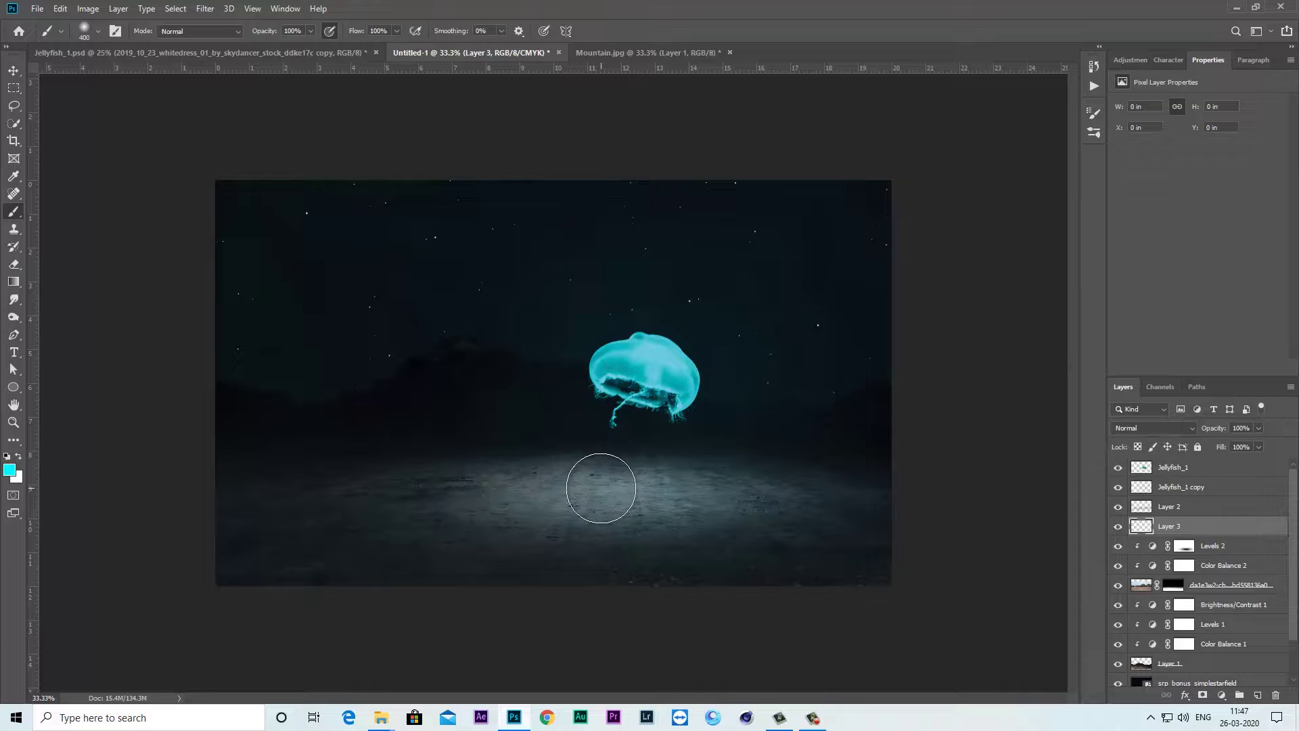
left_click(601, 487)
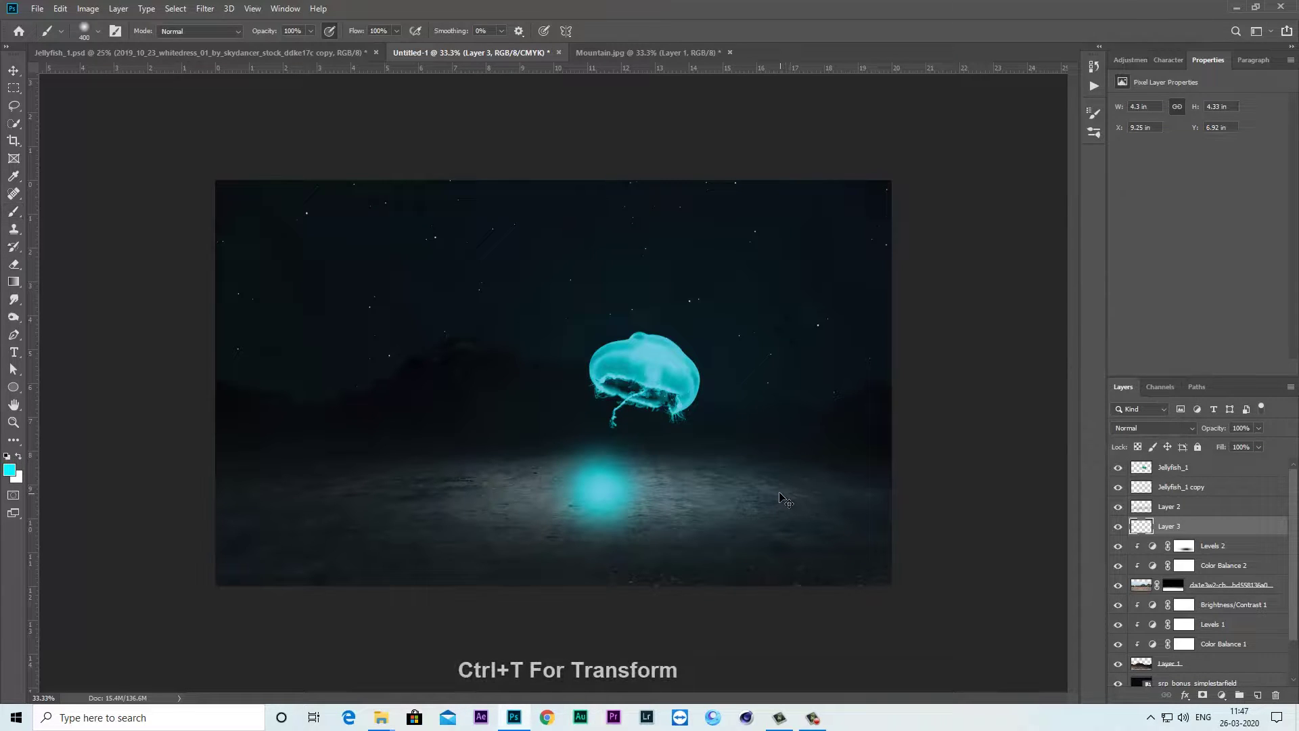
key("ctrl+t")
left_click_drag(689, 488, 1000, 502)
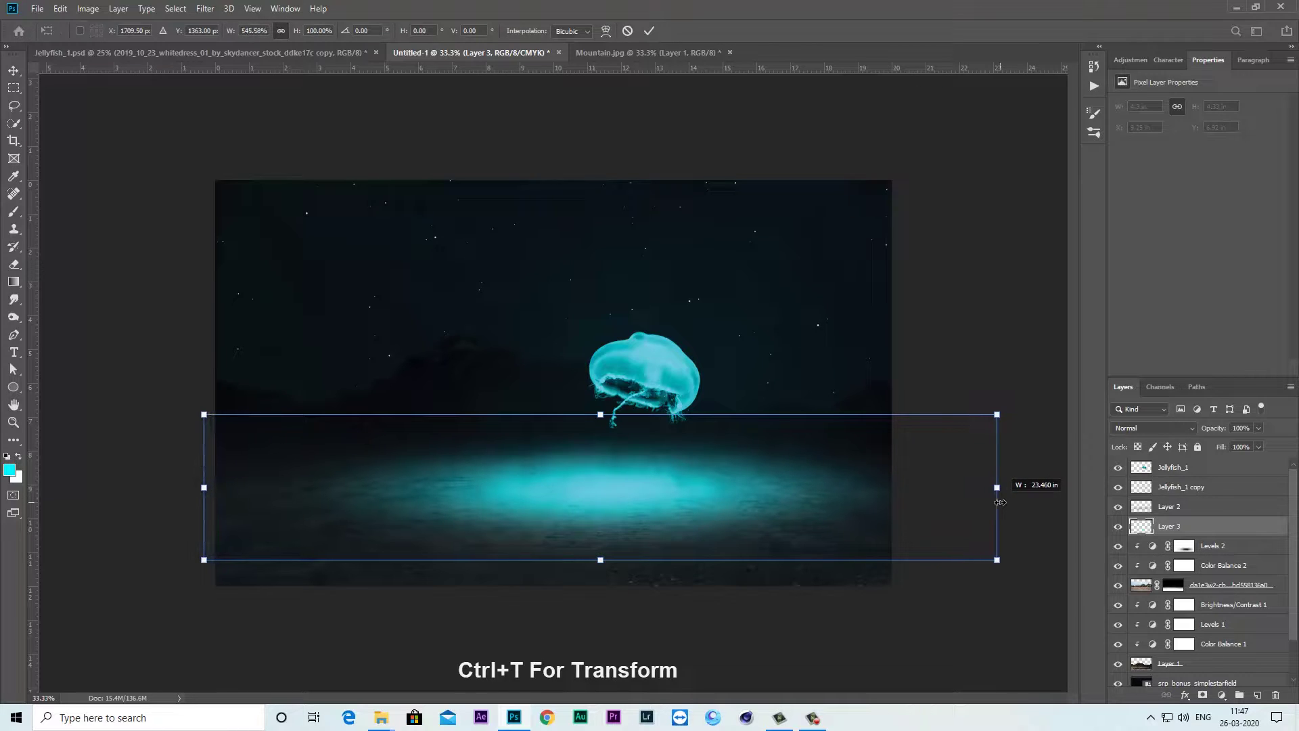
left_click_drag(600, 560, 600, 585)
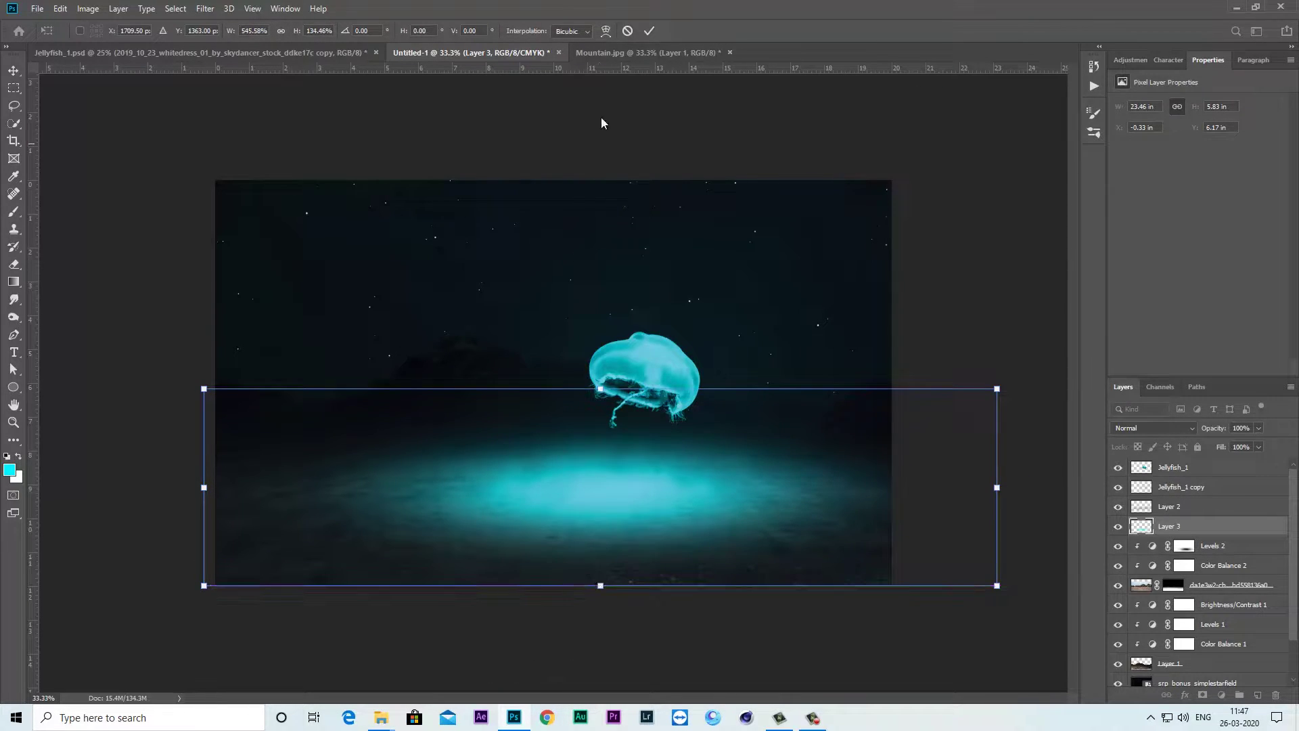
left_click(649, 31)
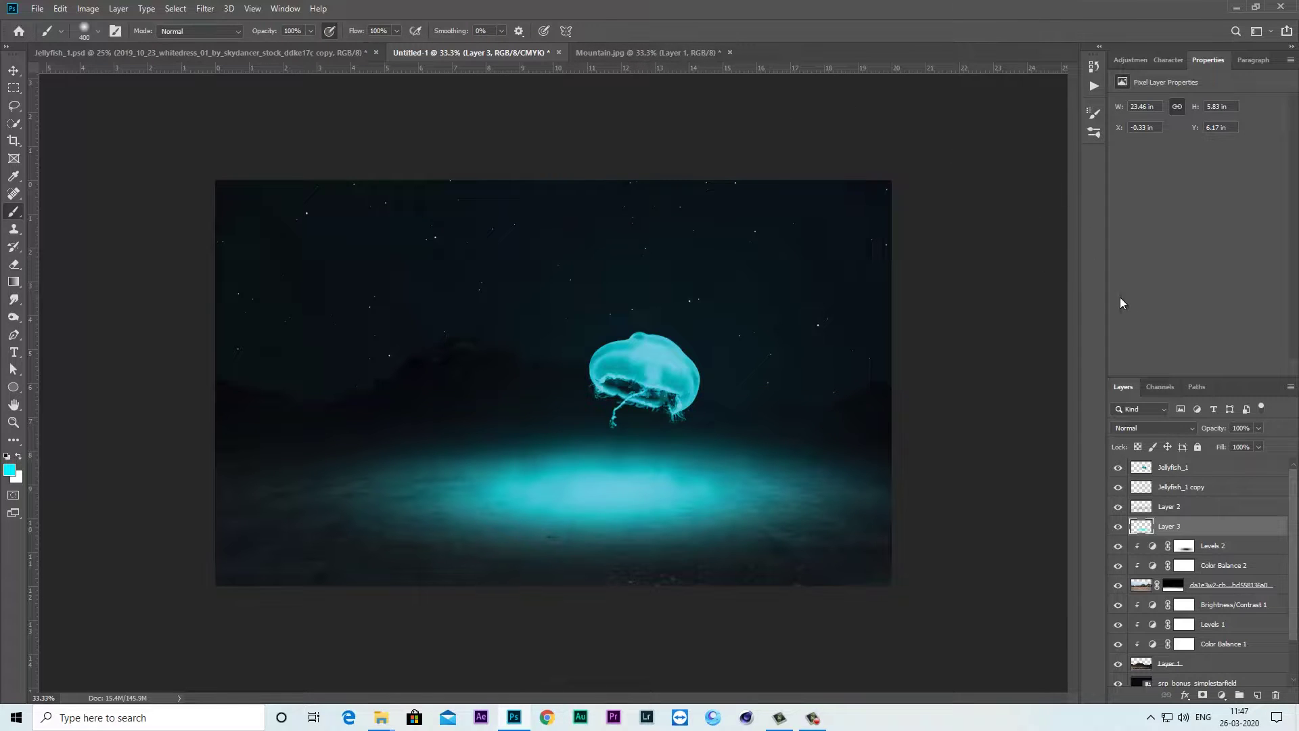
Set Layer 3 to Soft Light blend mode and add a new Layer 4 above it
left_click(1161, 429)
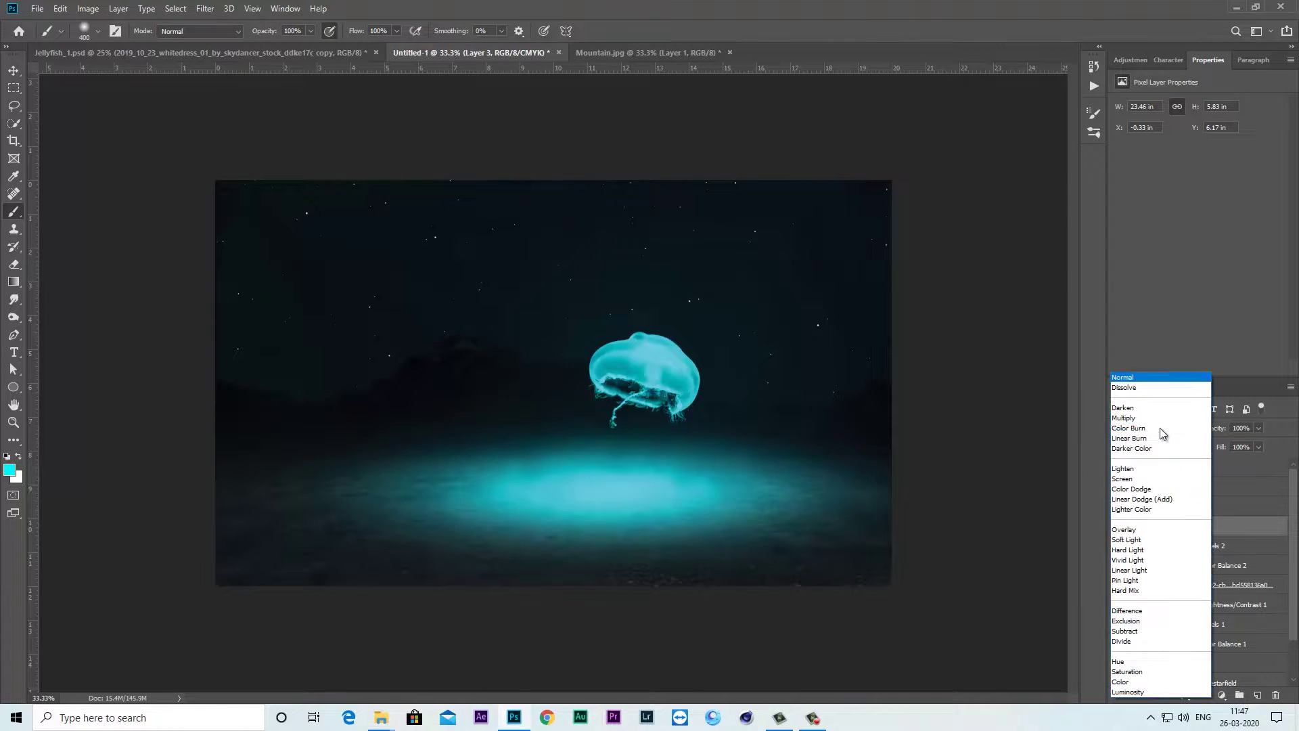
left_click(1137, 540)
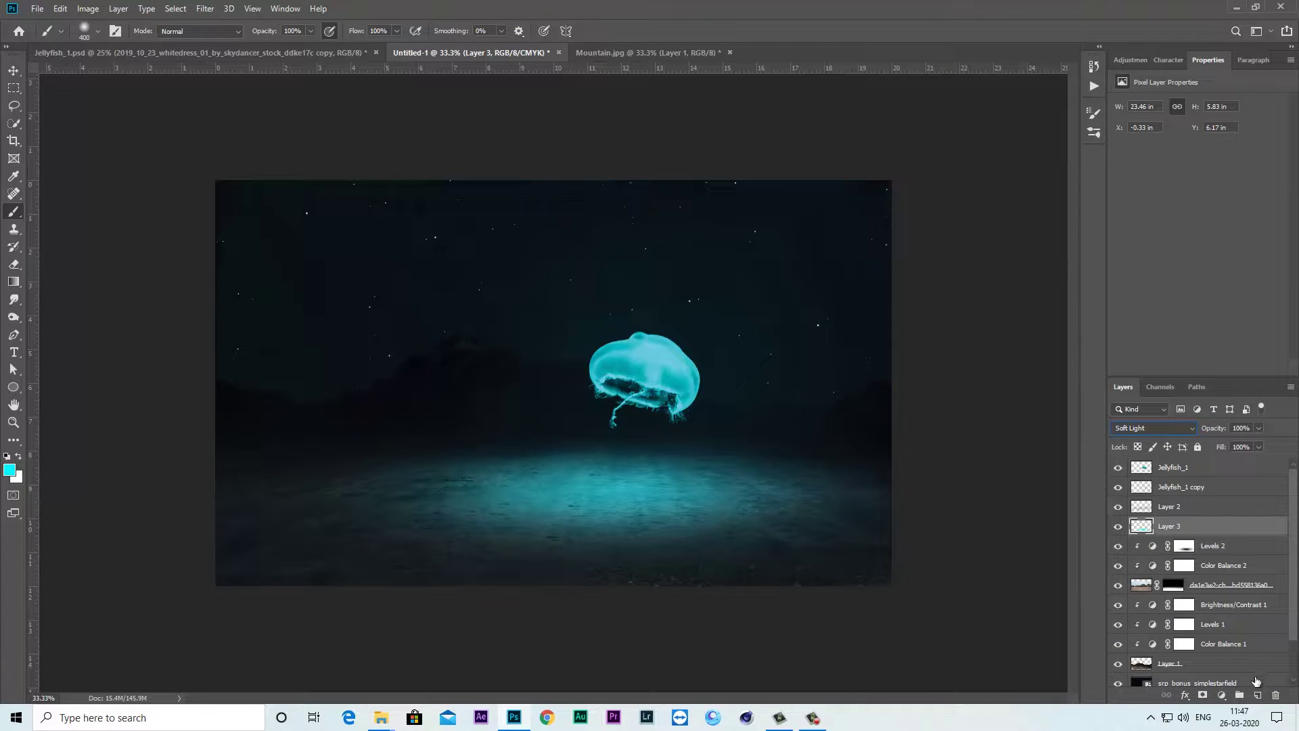
left_click(1257, 697)
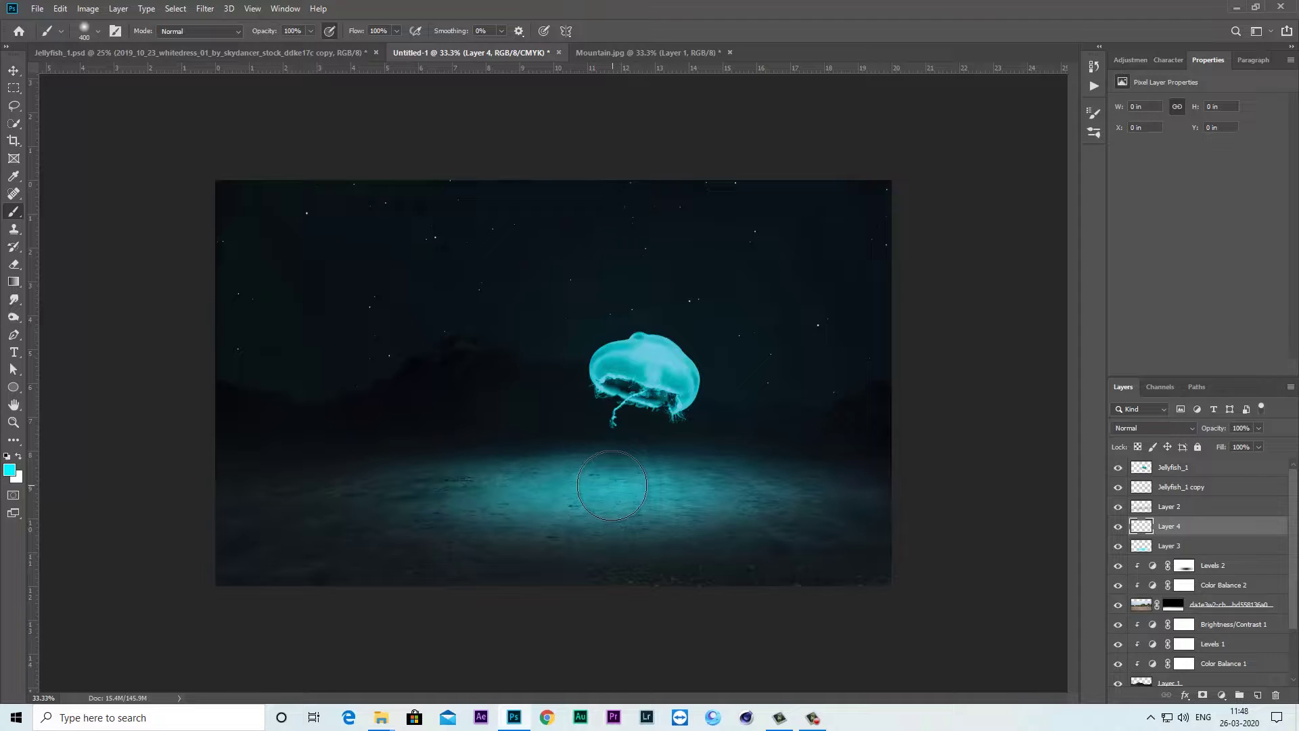
Paint a smaller cyan glow under the jellyfish with a 250 px brush and widen it horizontally
key("bracketleft")
key("bracketleft")
left_click(613, 487)
key("ctrl+t")
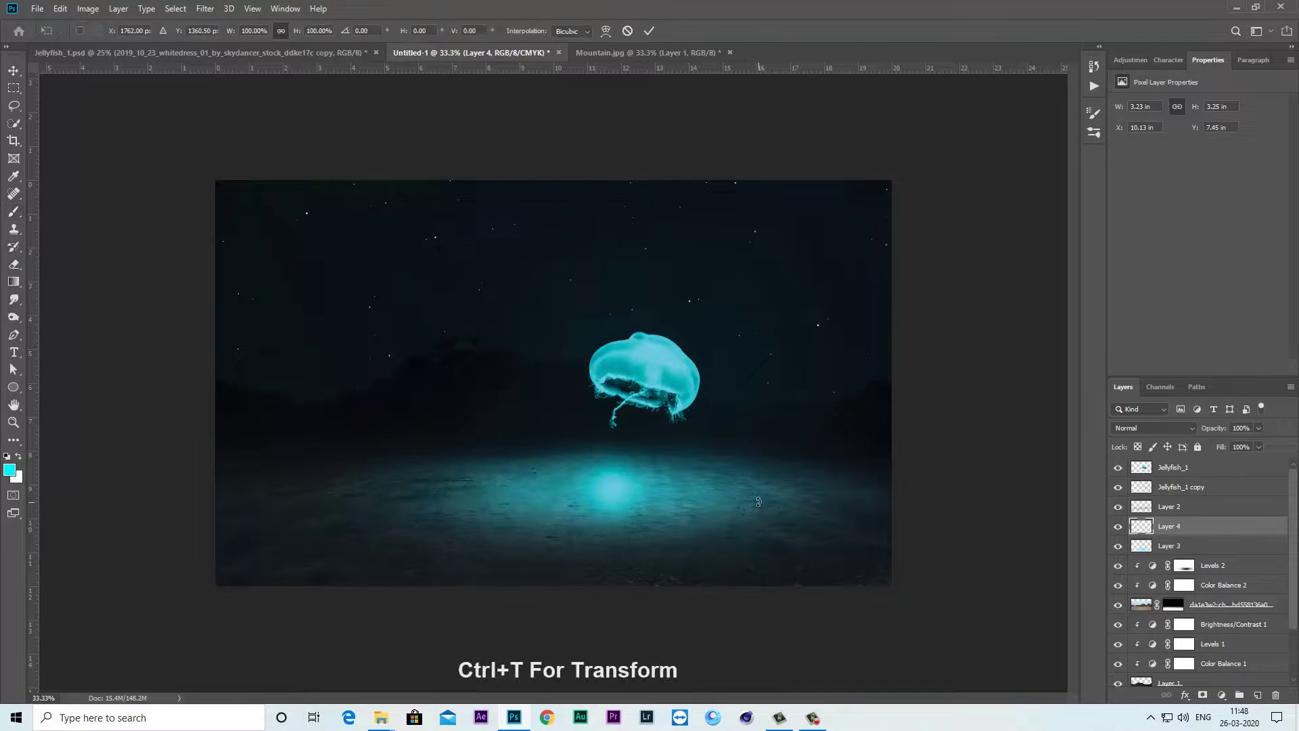
left_click_drag(667, 487, 837, 487)
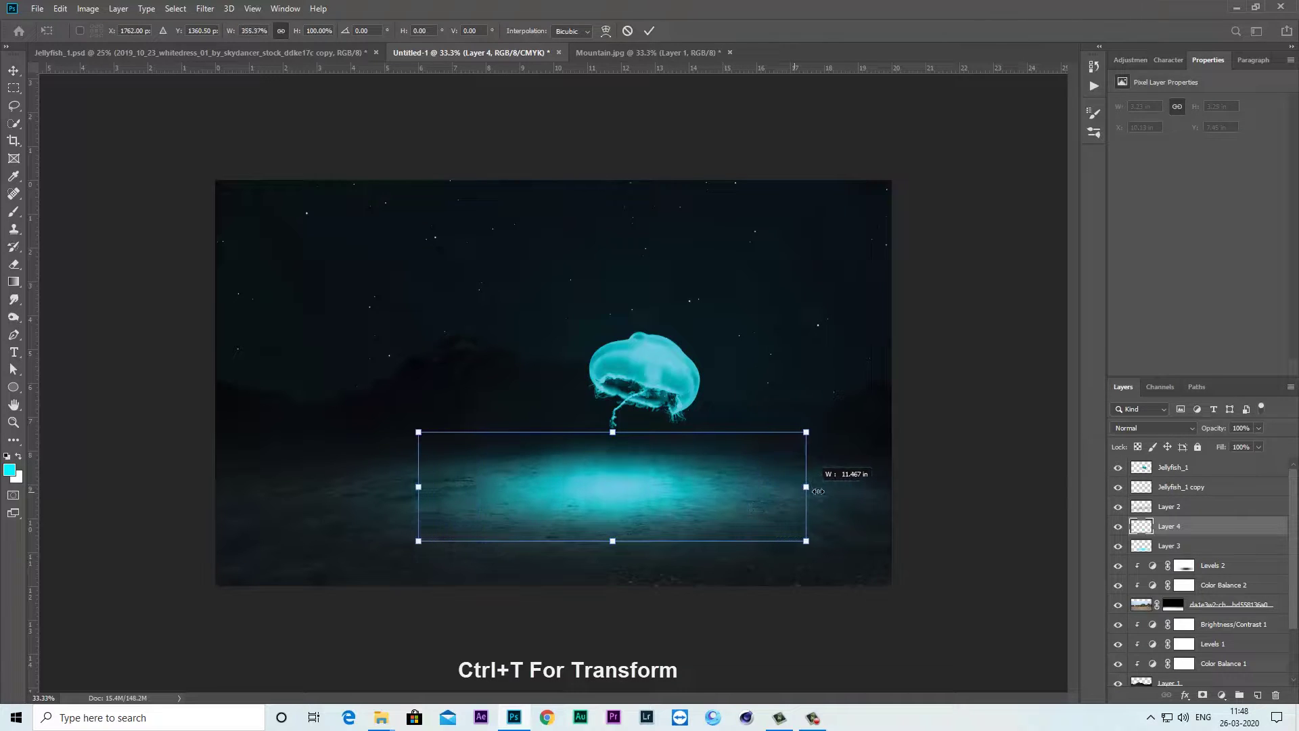
left_click(649, 30)
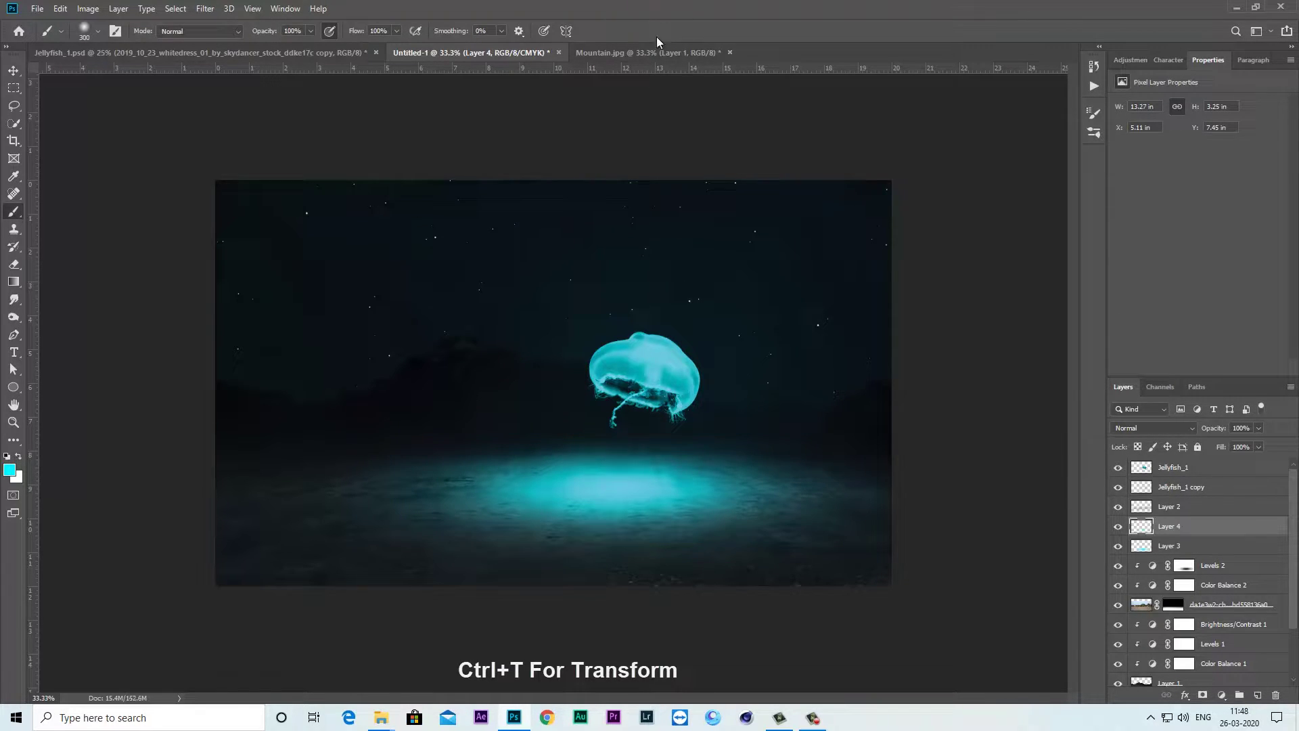
Blend Layer 4 as Overlay at 58% opacity and toggle it to compare
left_click(1156, 428)
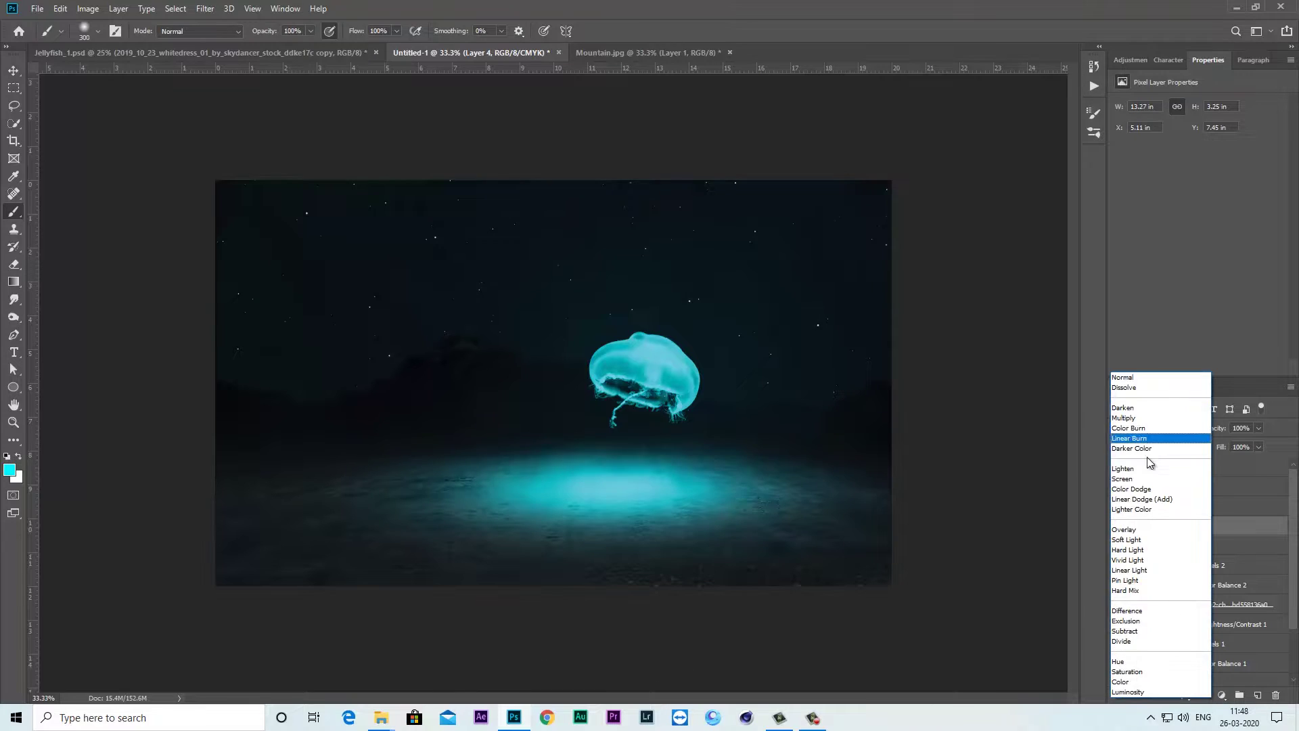
left_click(1140, 531)
left_click(1259, 429)
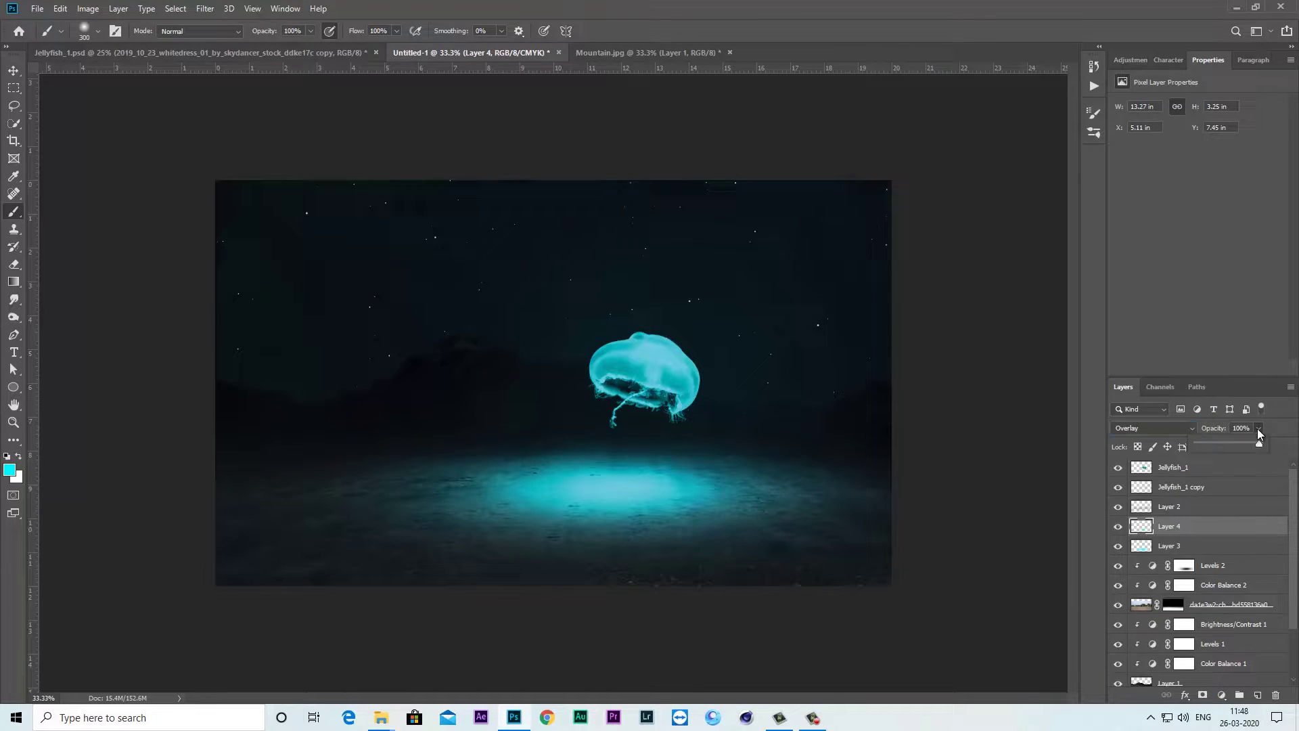
left_click(1222, 443)
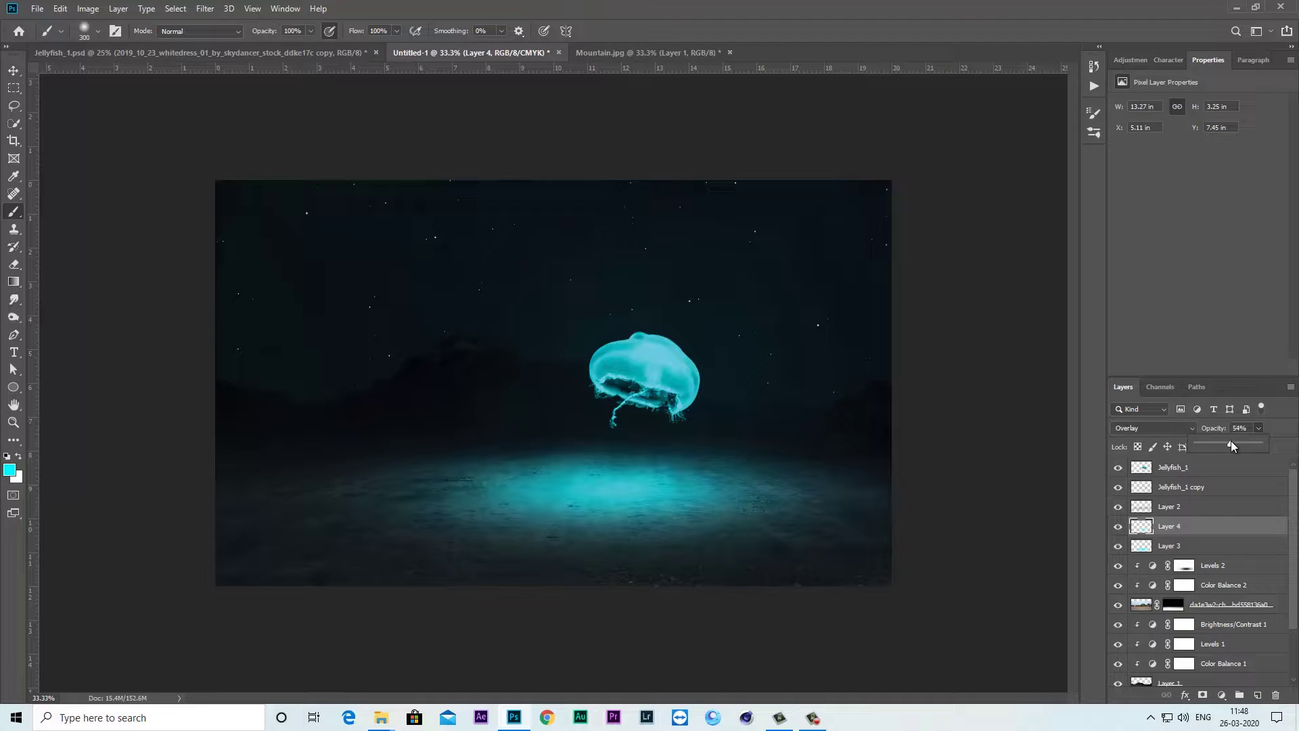
left_click(1118, 527)
Brush the lower foreground on the Levels 2 mask with a large brush at 24% opacity, 25% flow
left_click(1184, 566)
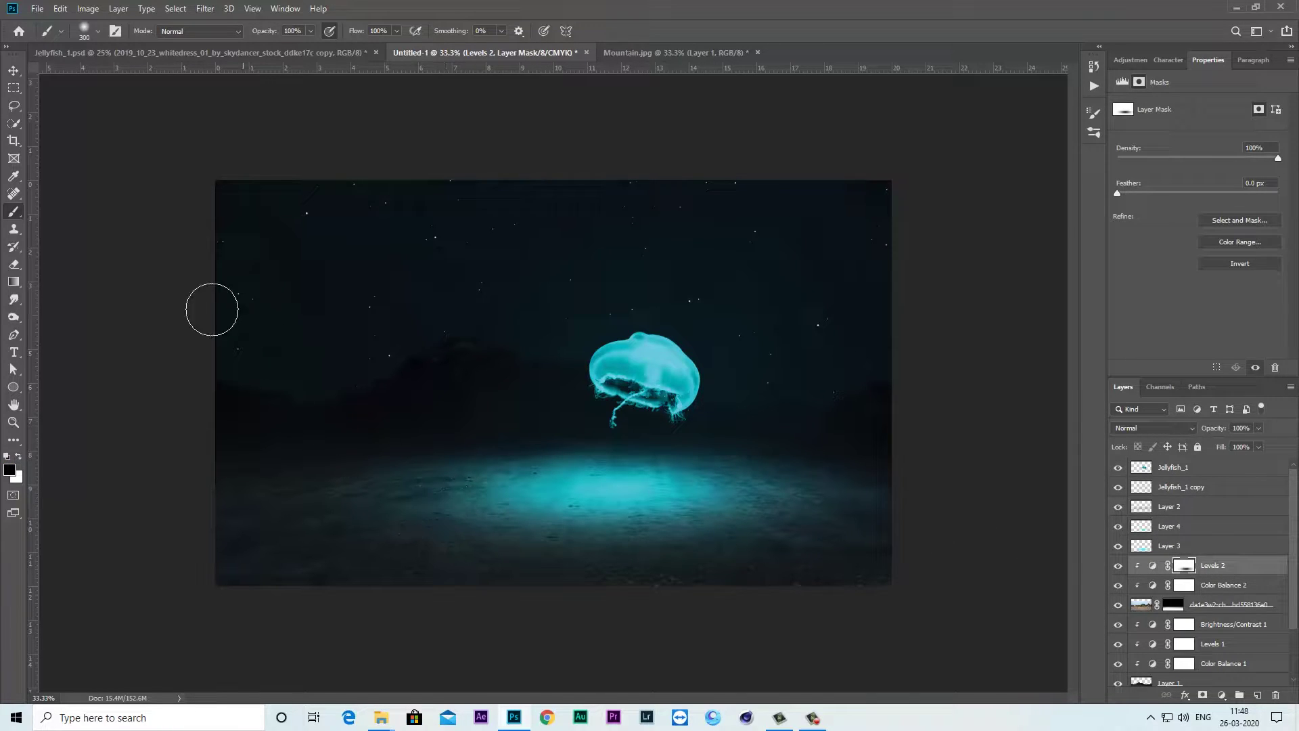
left_click_drag(310, 30, 284, 47)
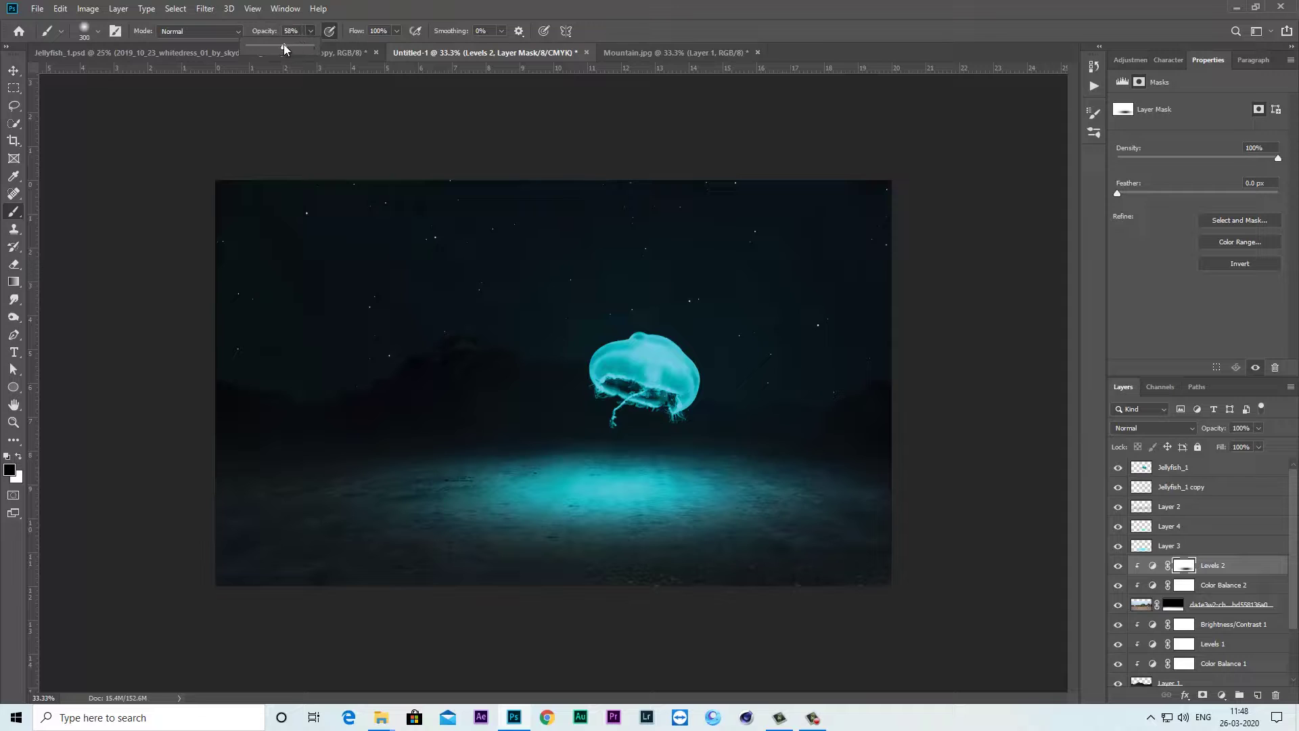
left_click(397, 30)
mouse_move(395, 46)
left_mouse_down()
mouse_move(298, 46)
mouse_move(386, 46)
left_mouse_up()
key("bracketright")
key("bracketright")
key("bracketright")
left_click(309, 30)
left_click(396, 31)
left_click_drag(382, 478, 139, 464)
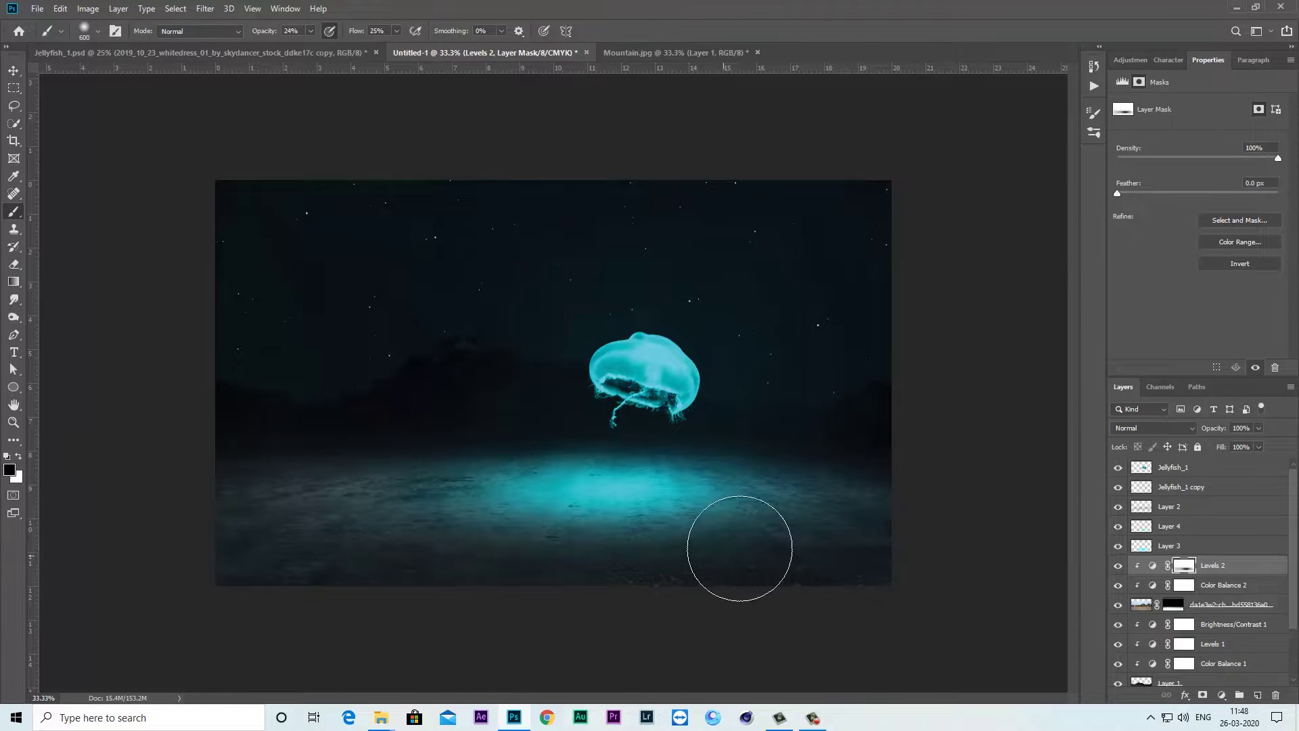
Compare Layer 4's glow, then move Layer 3 above Layer 4
left_click(1177, 529)
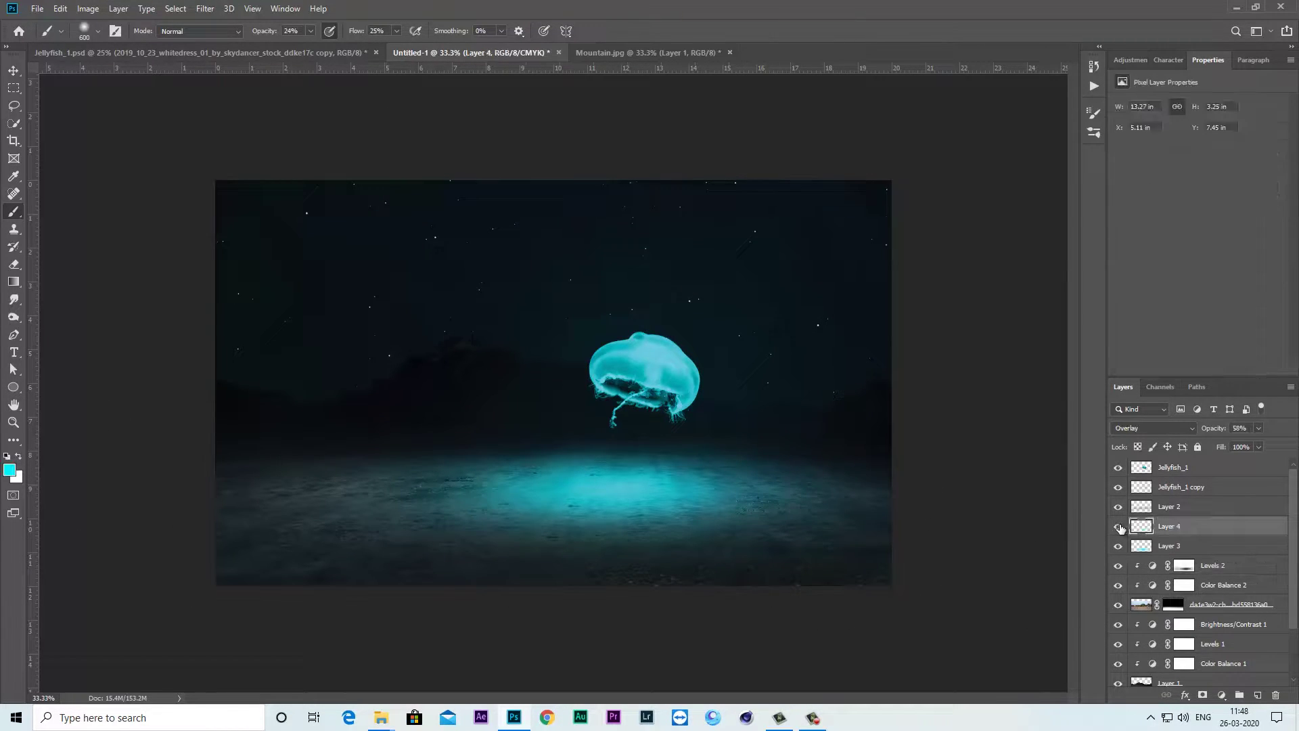
left_click(1119, 527)
left_click(1119, 527)
left_click(1167, 547)
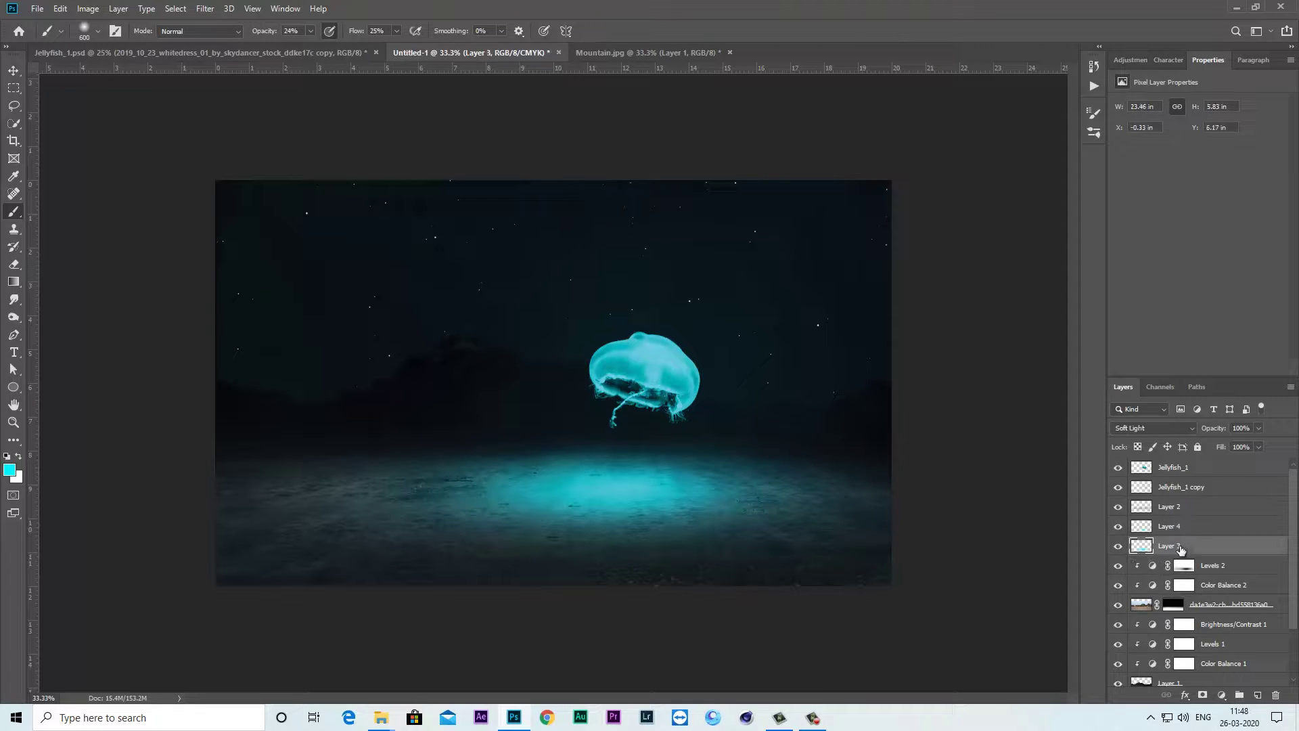
key("ctrl+bracketright")
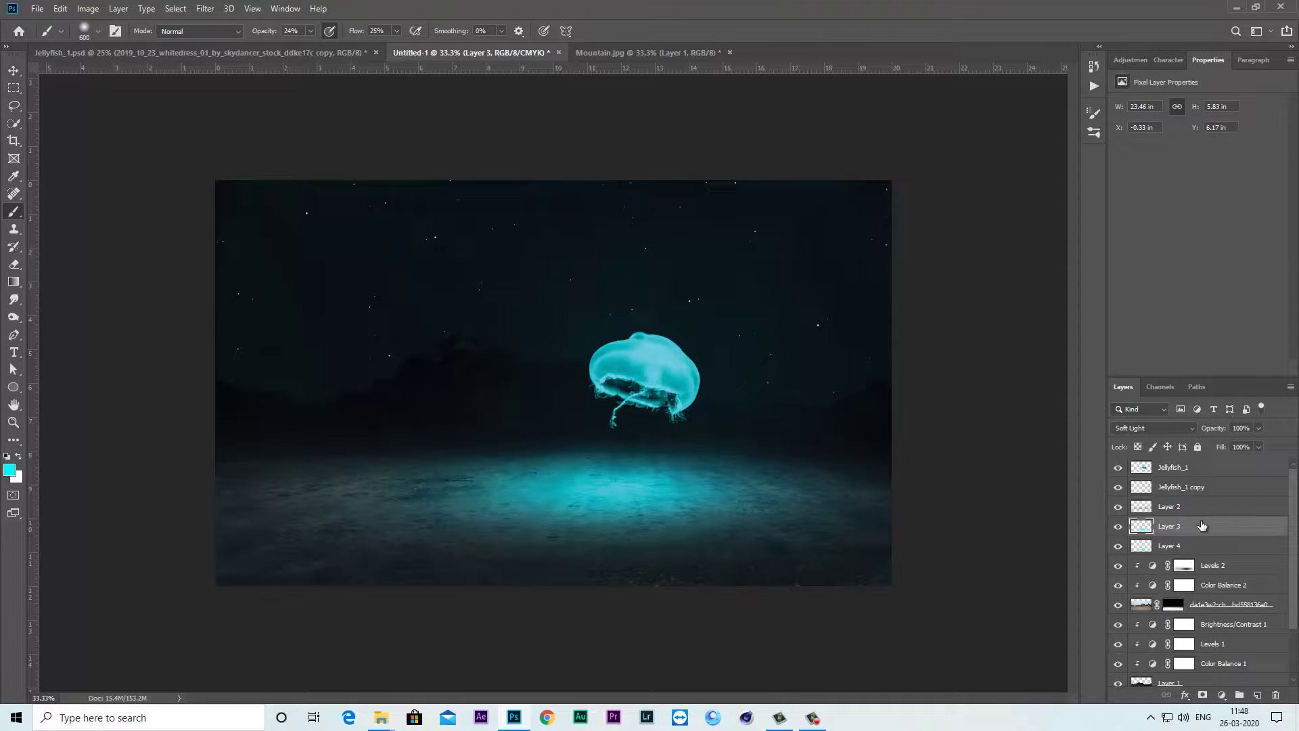
left_click(1119, 527)
Raise Layer 4's opacity to 96%, toggling it and Jellyfish_1 to compare the glow
left_click(1118, 546)
left_click(1118, 546)
left_click(1191, 545)
left_click(1258, 428)
left_click_drag(1259, 442, 1286, 444)
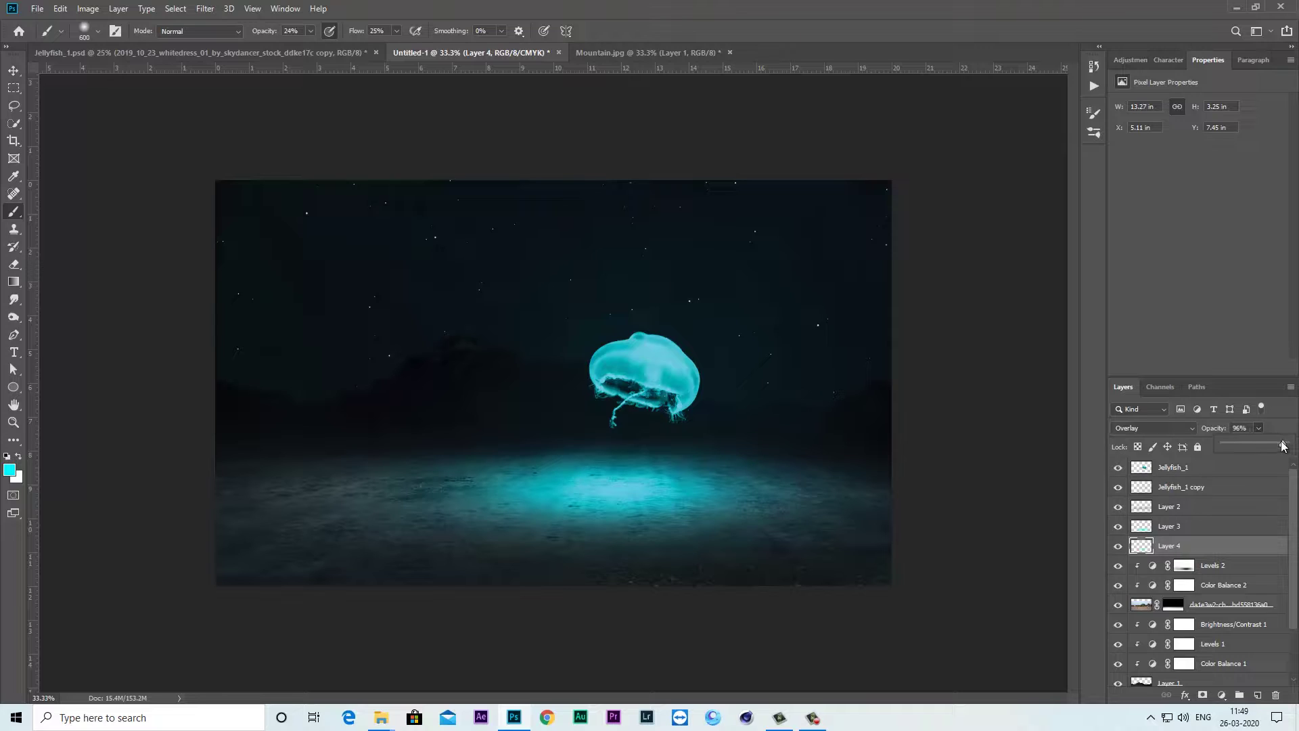
left_click(1118, 546)
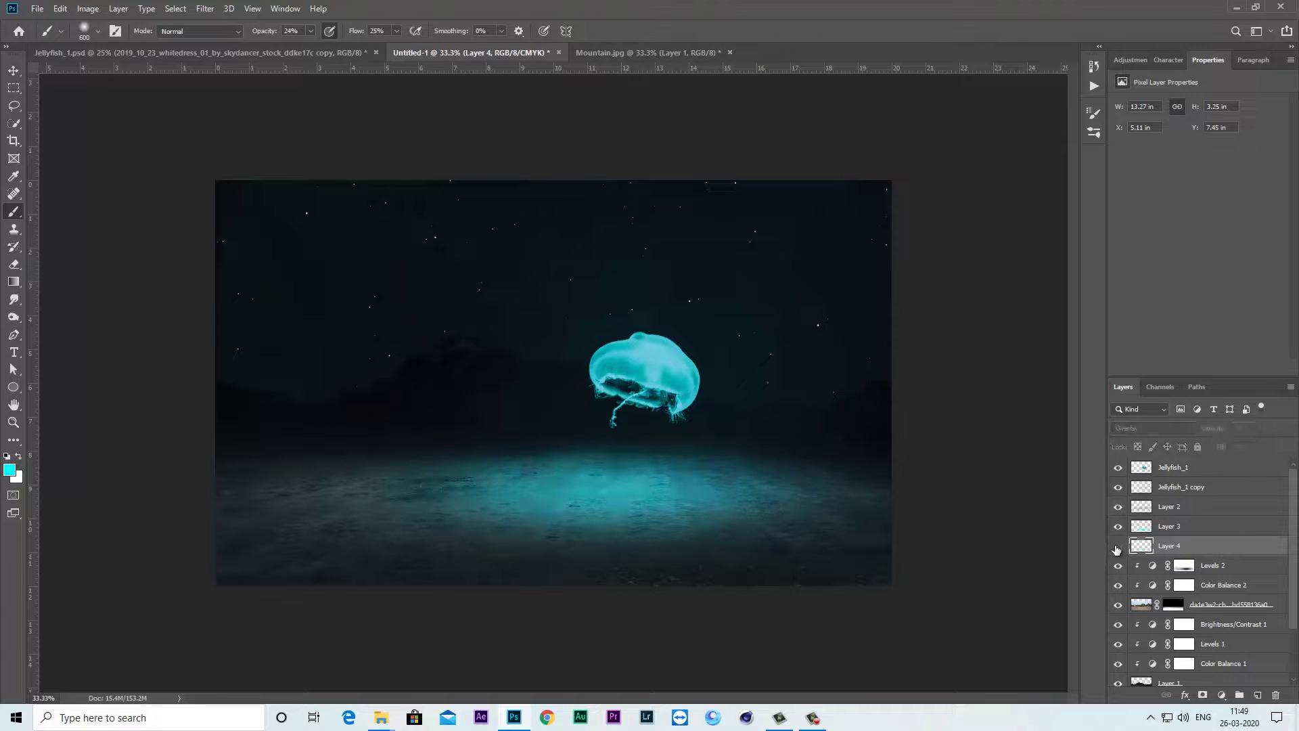
left_click(1153, 529)
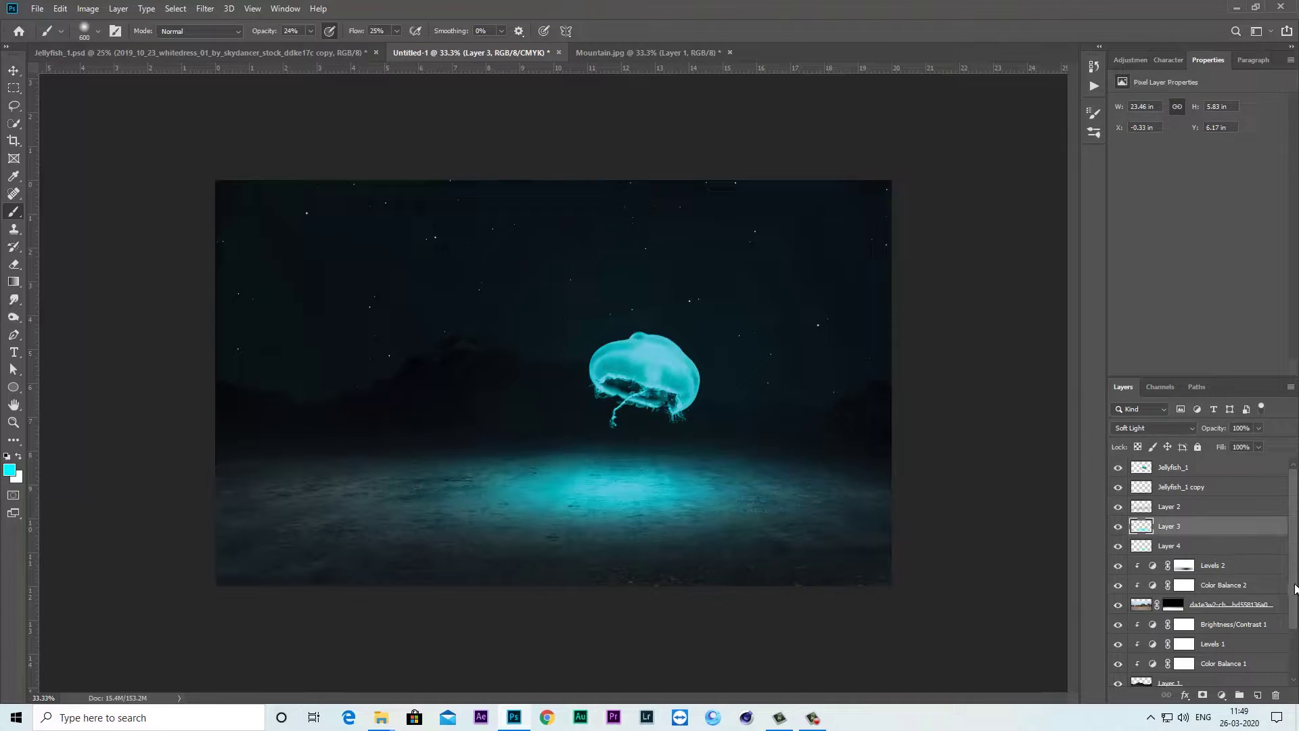
left_click(1150, 468)
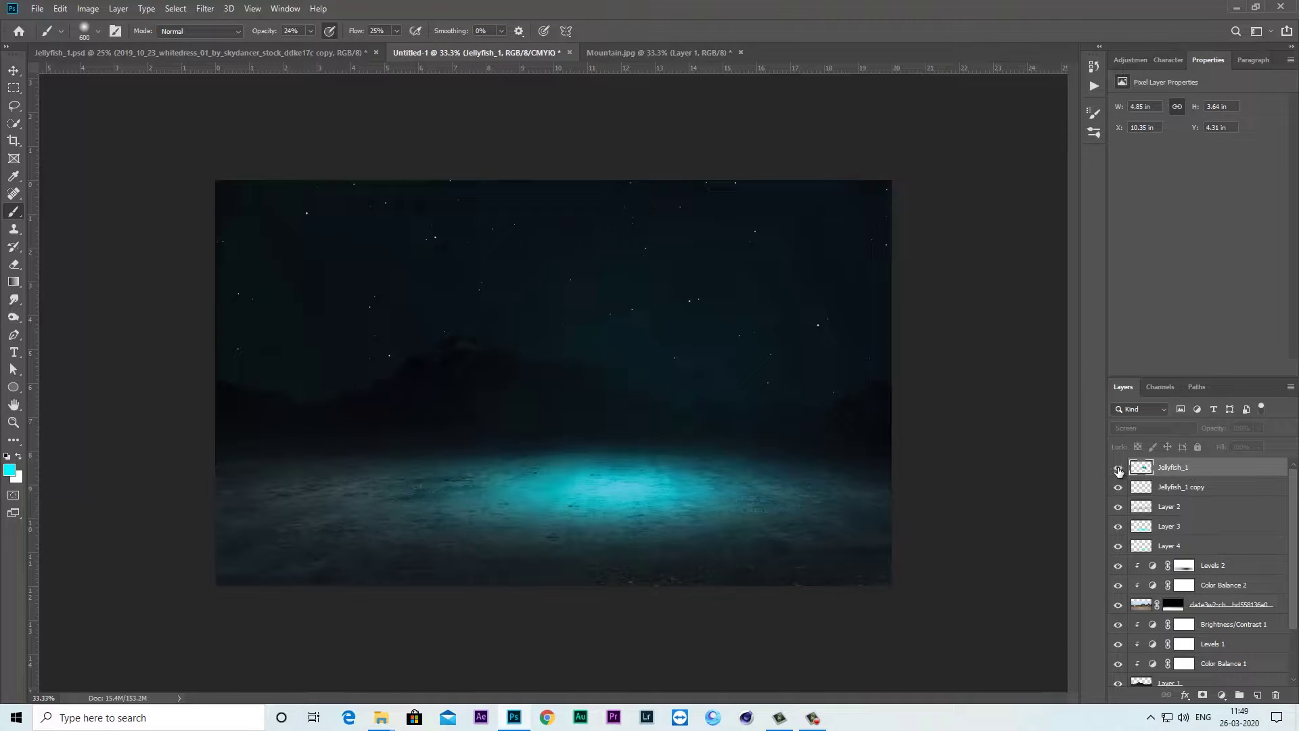
left_click(1118, 468)
Place the Girl image into the composite as an embedded smart object
key("v")
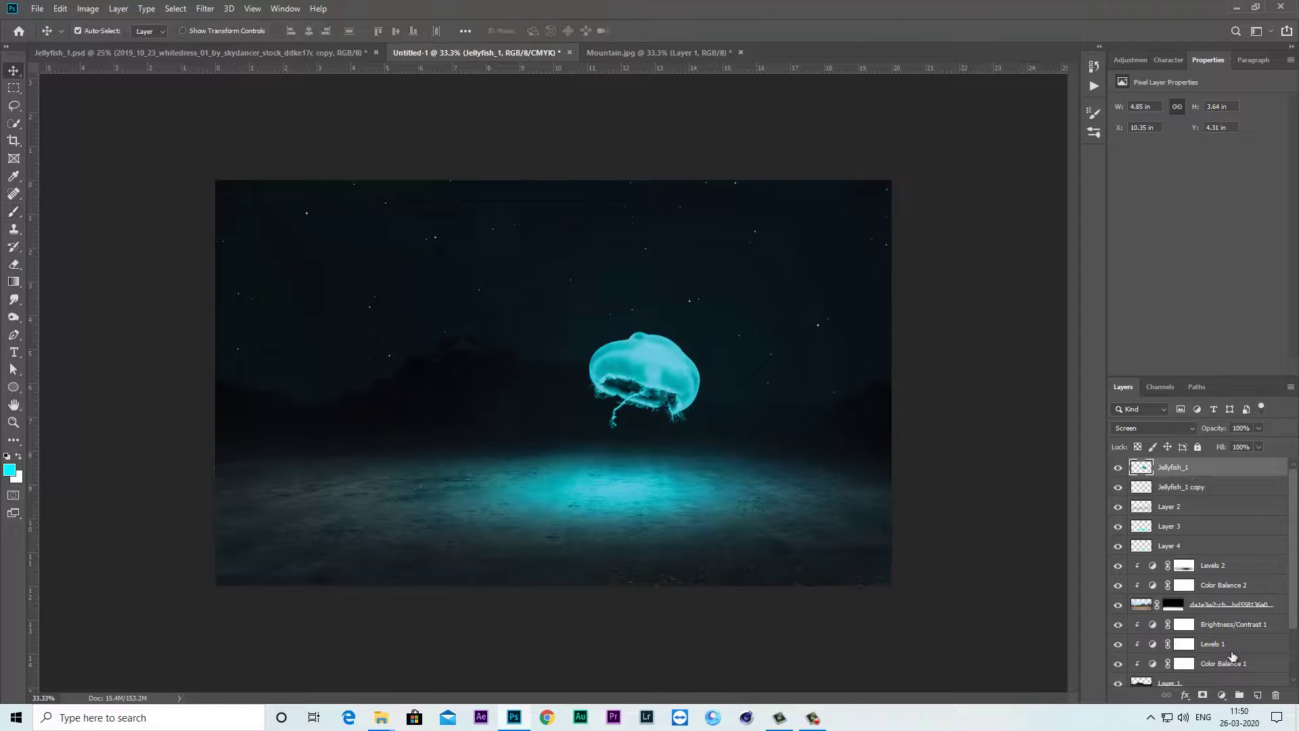
left_click(37, 8)
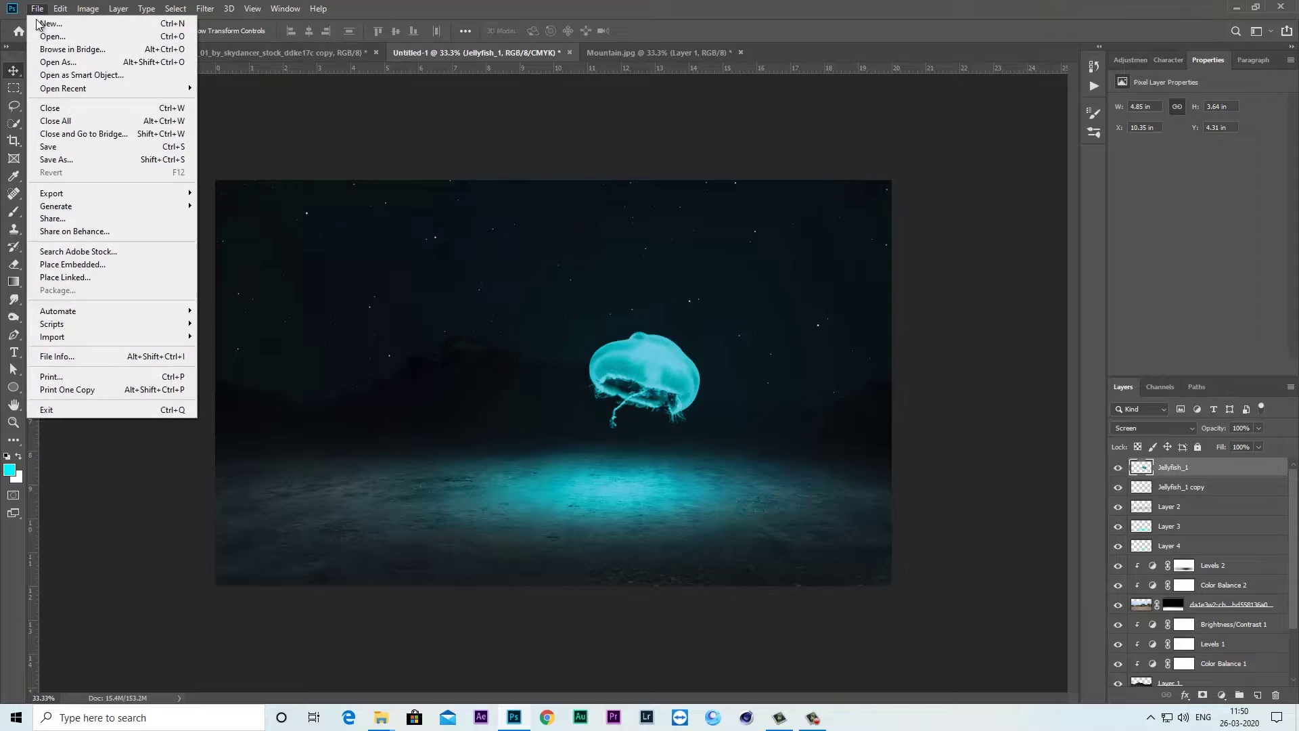
left_click(91, 264)
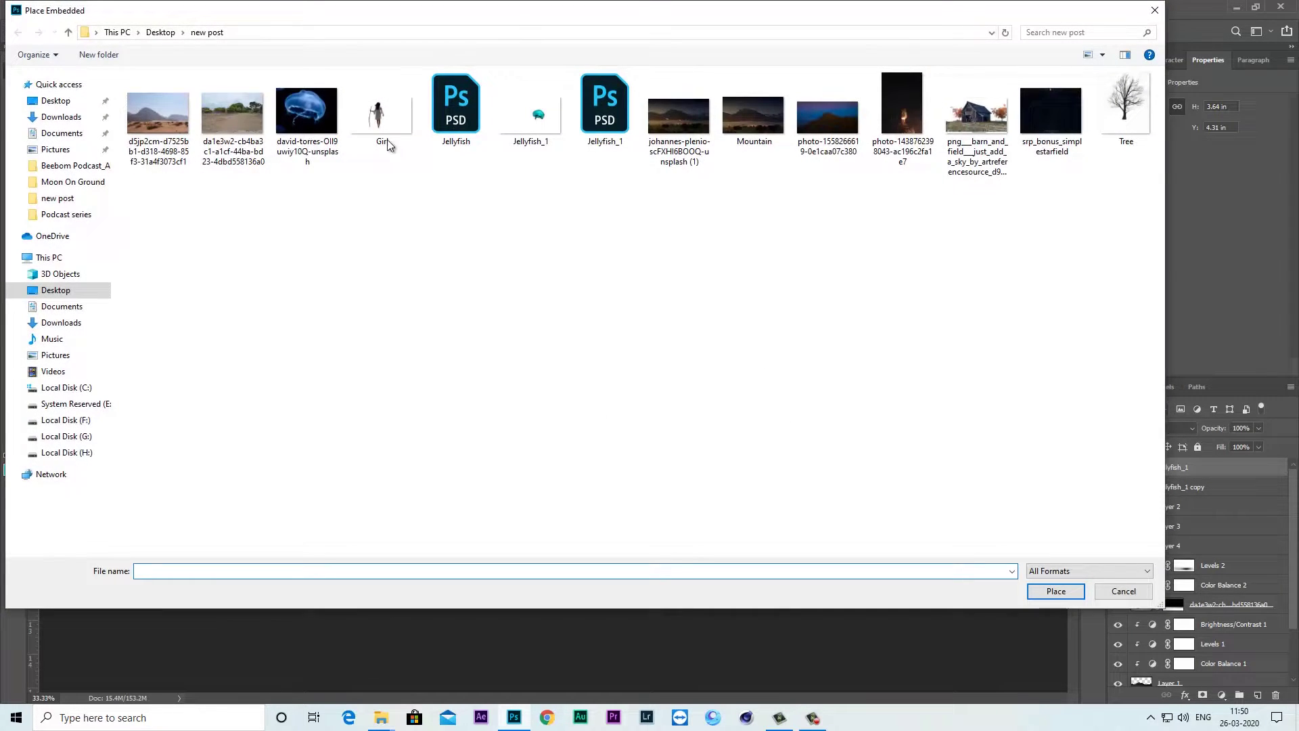
left_click(382, 119)
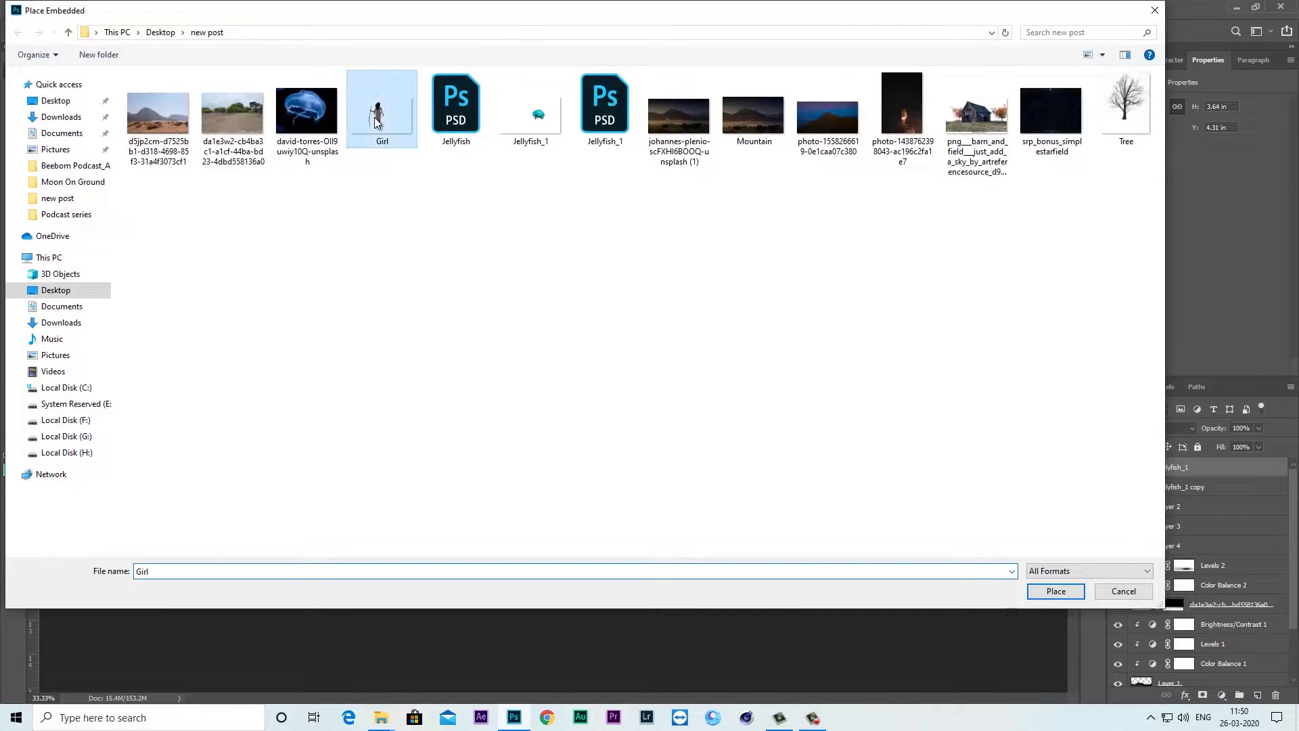
left_click(1047, 591)
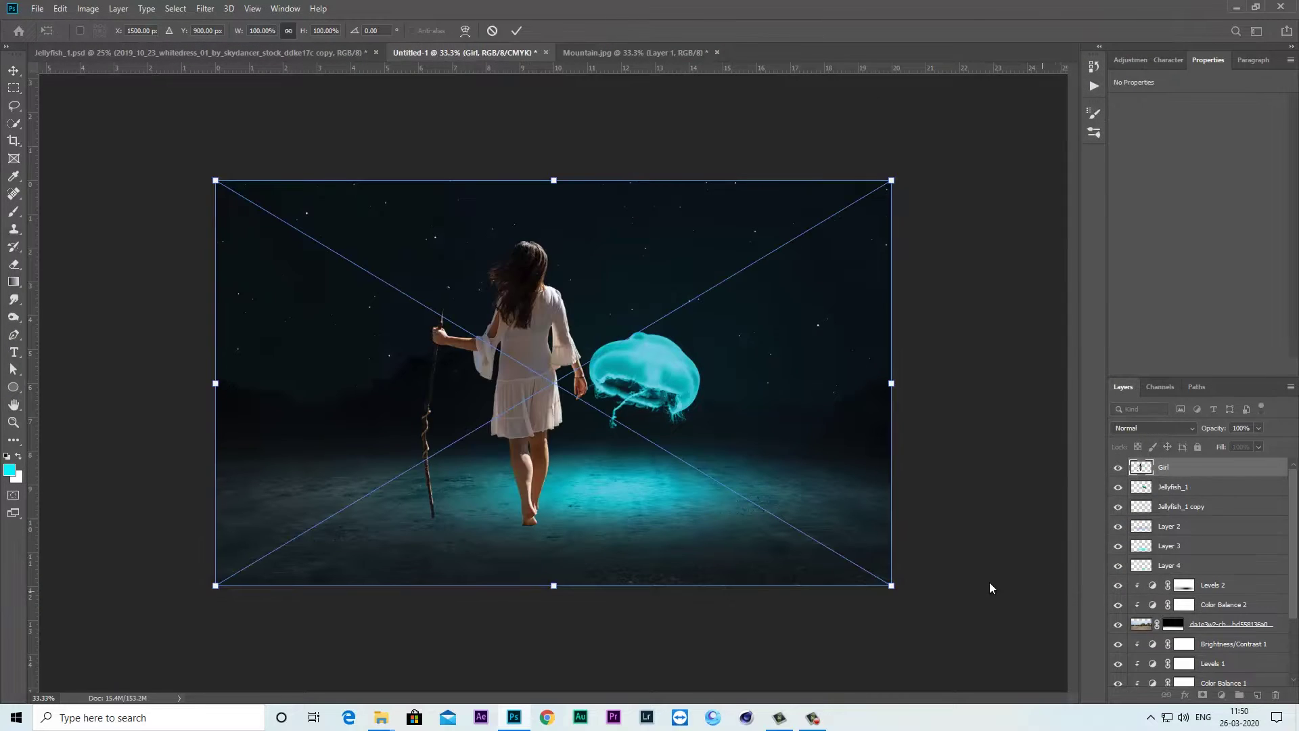
Scale the girl to about 40% and set her on the lit ground left of the jellyfish
left_click_drag(892, 178, 768, 254)
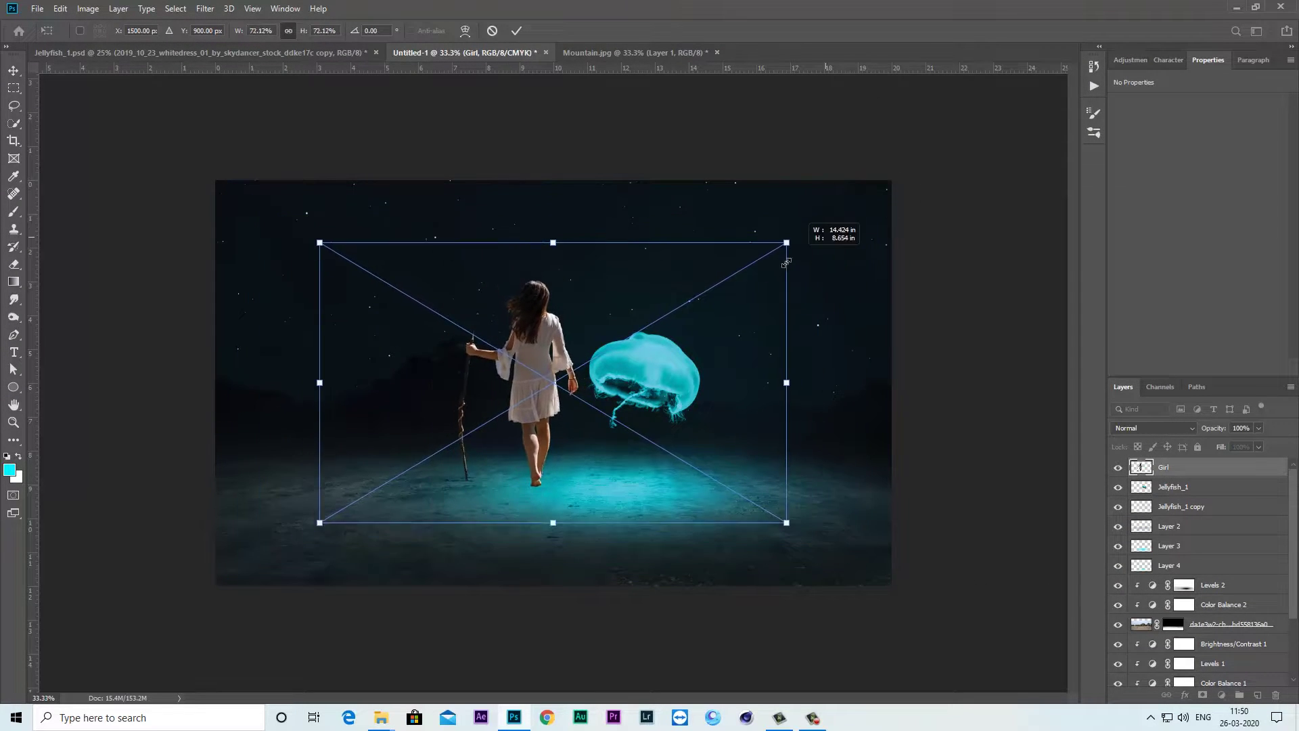
left_click_drag(528, 357, 458, 401)
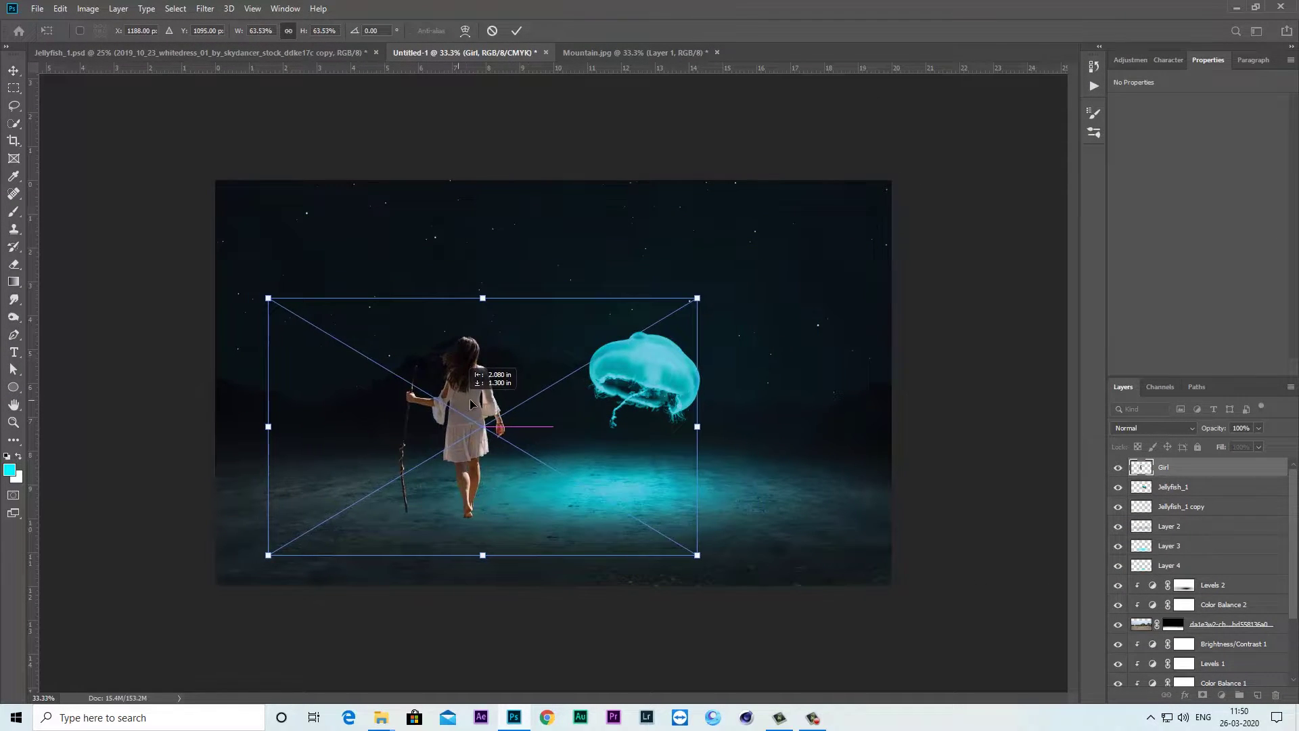
left_click_drag(687, 311, 615, 351)
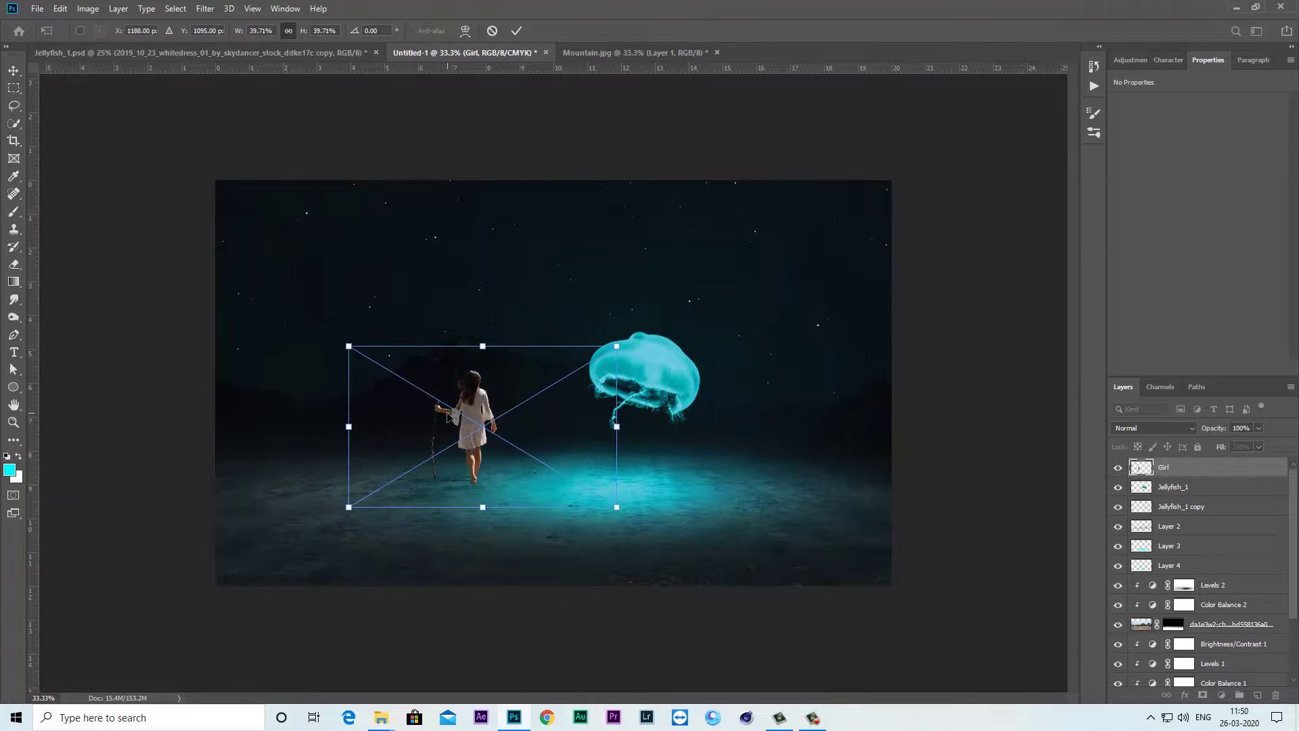
left_click_drag(442, 418, 438, 450)
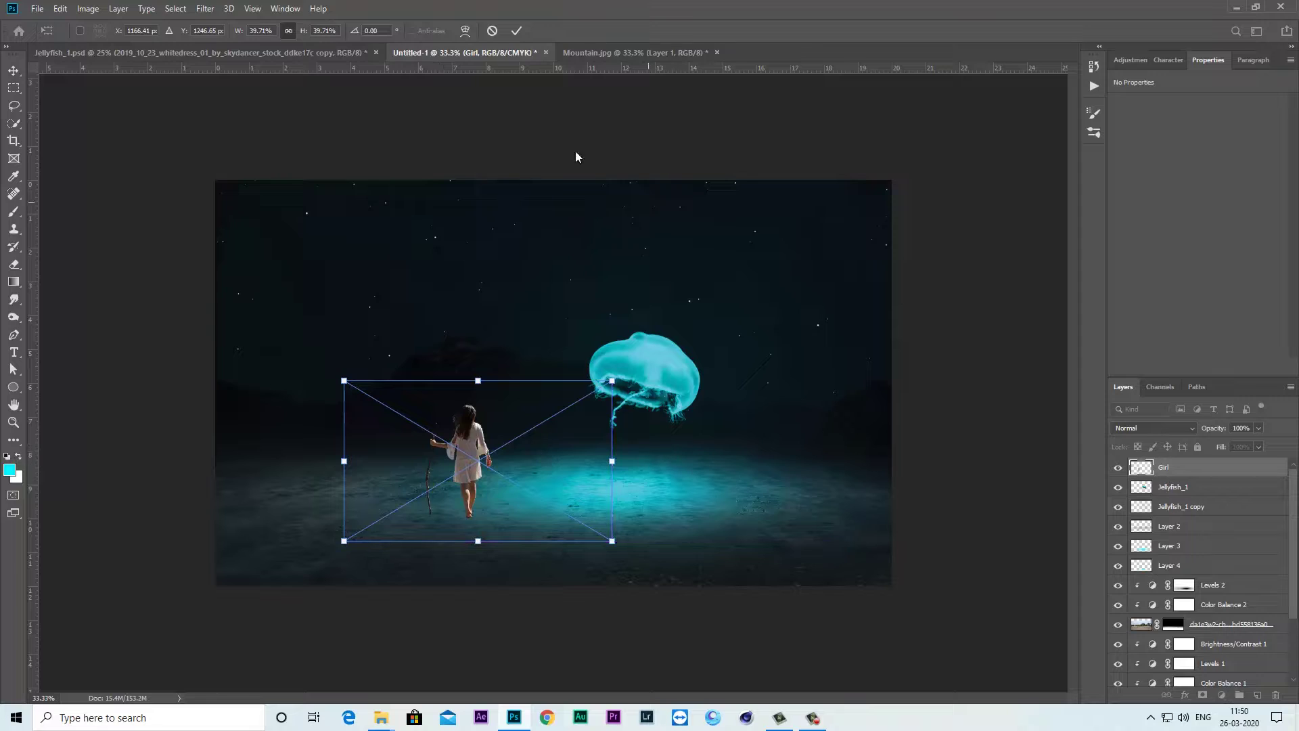
left_click(518, 31)
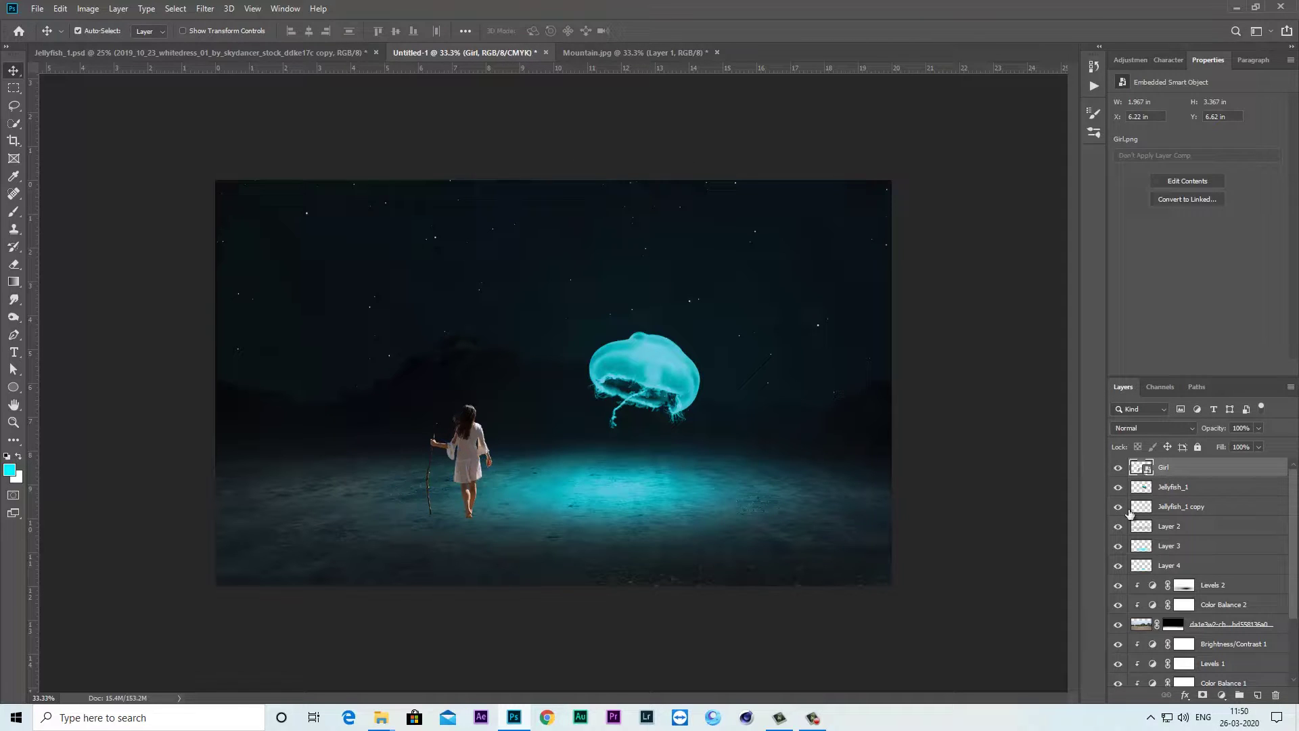
left_click(1116, 468)
Scale the Jellyfish_1 layer up to about 106% with a free transform
left_click(1181, 566)
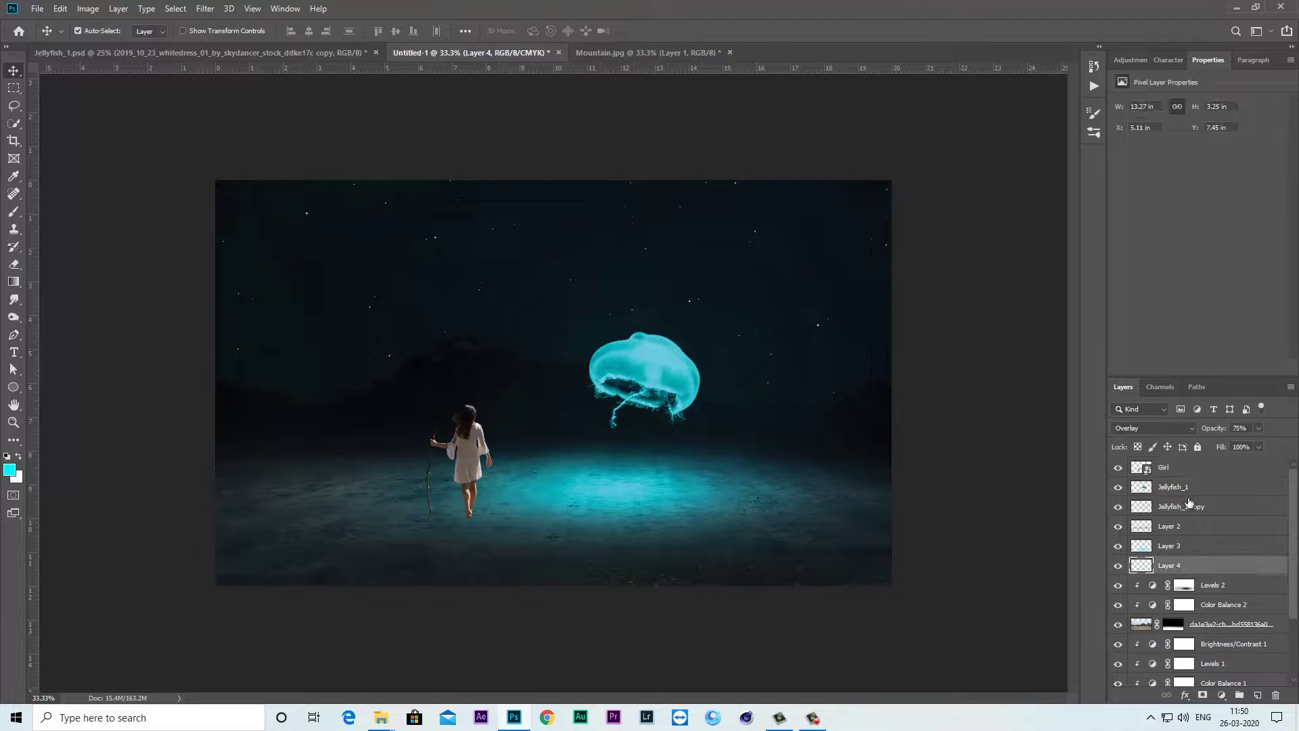
left_click(1158, 494)
left_click(1118, 487)
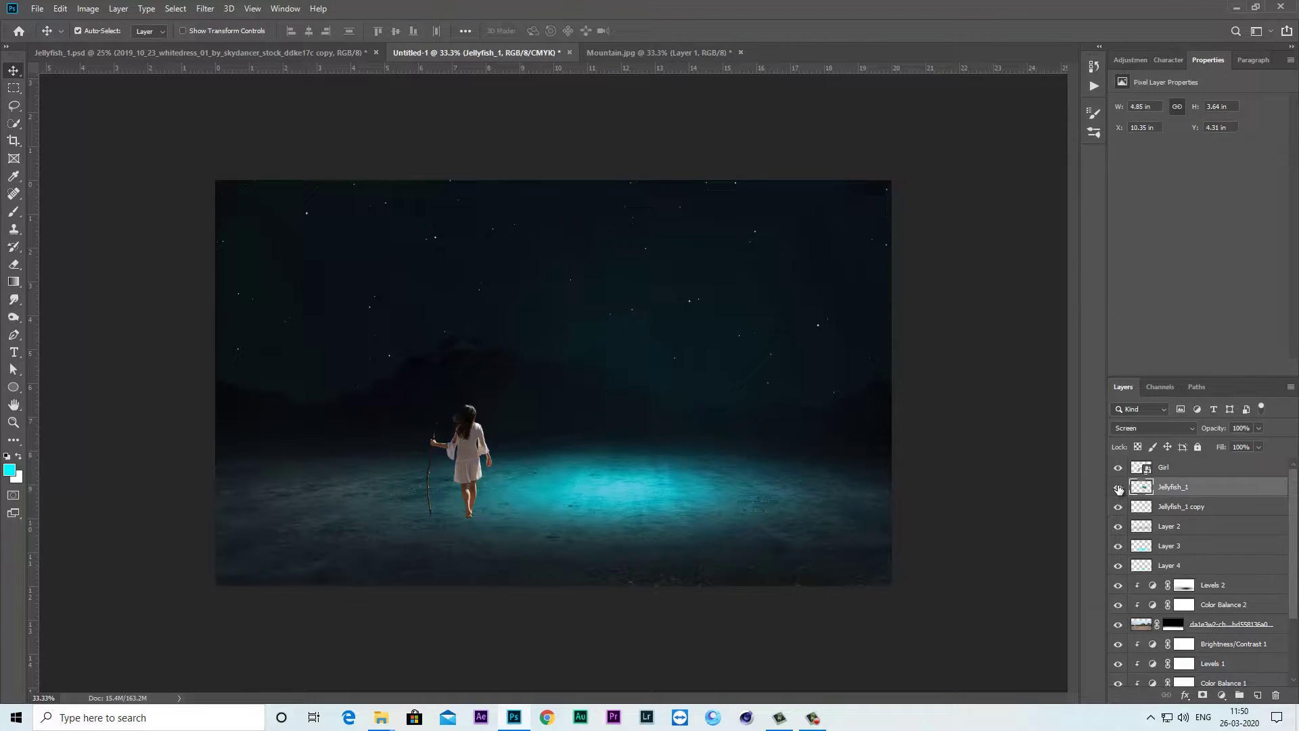
key("ctrl+t")
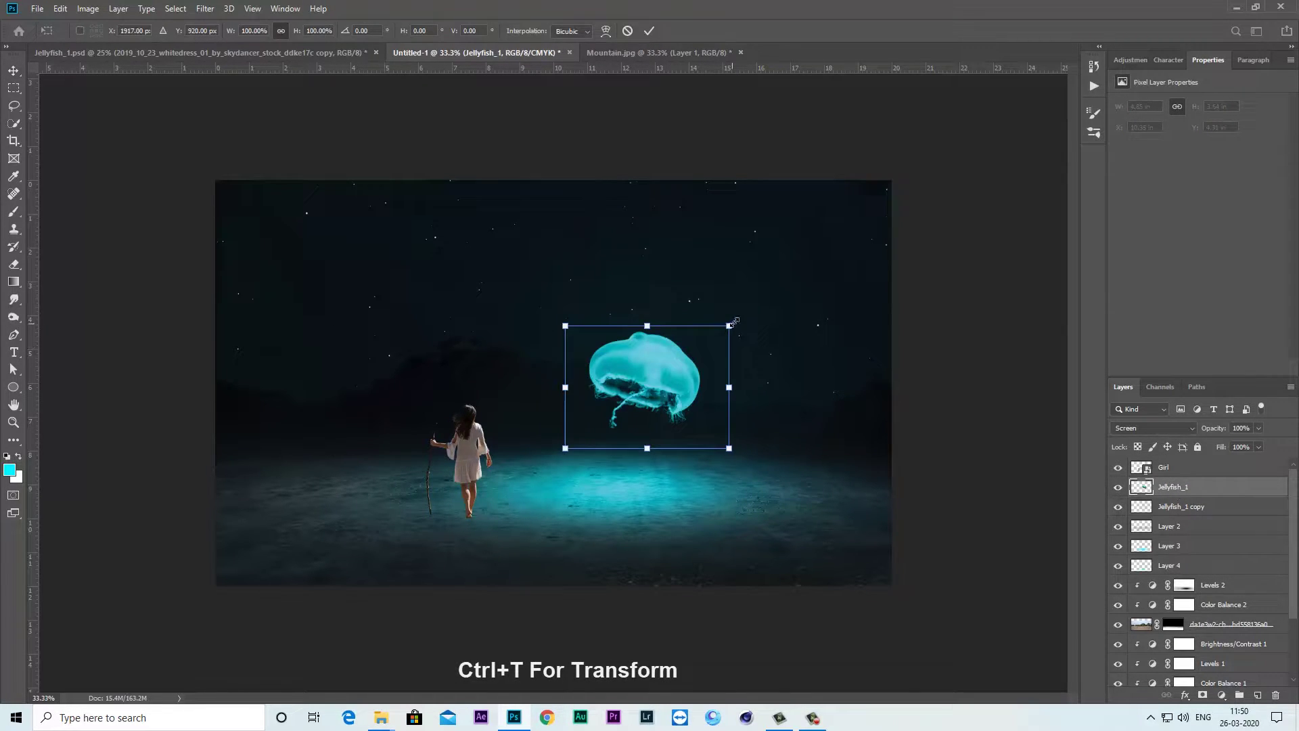
left_click_drag(735, 321, 740, 317)
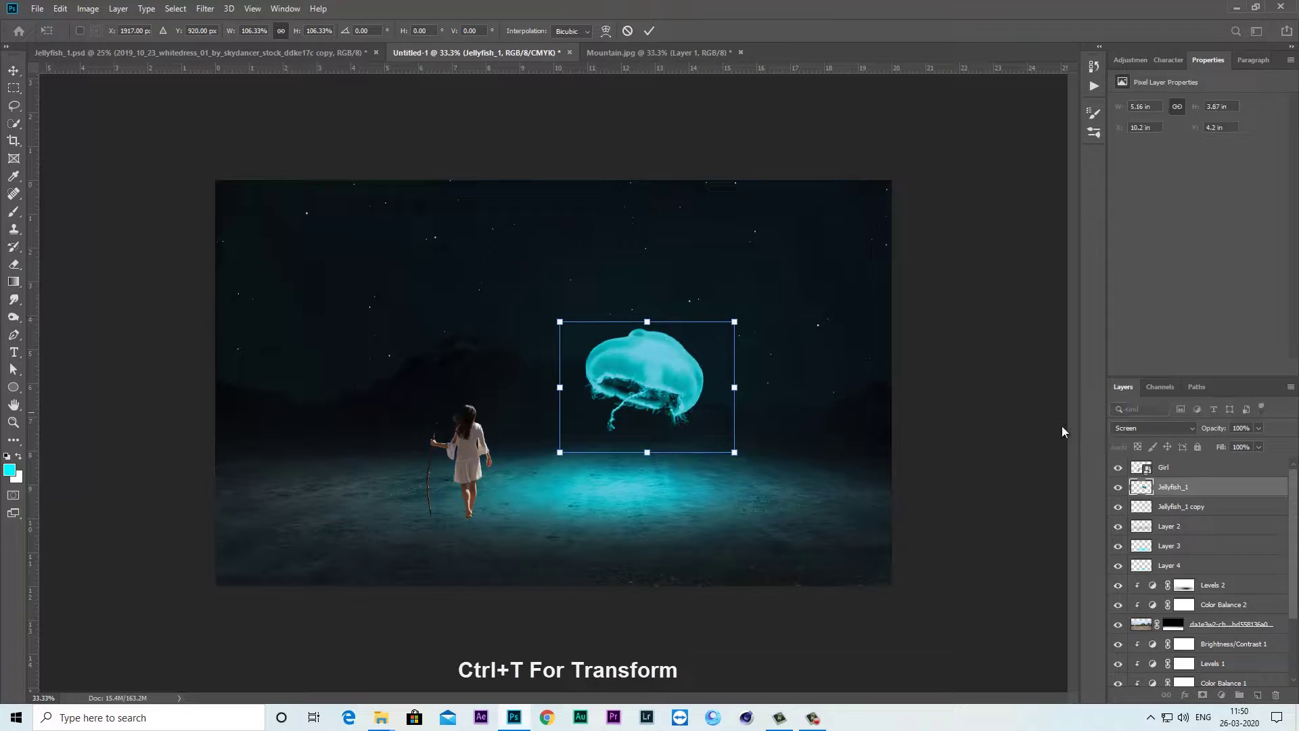
left_click(650, 31)
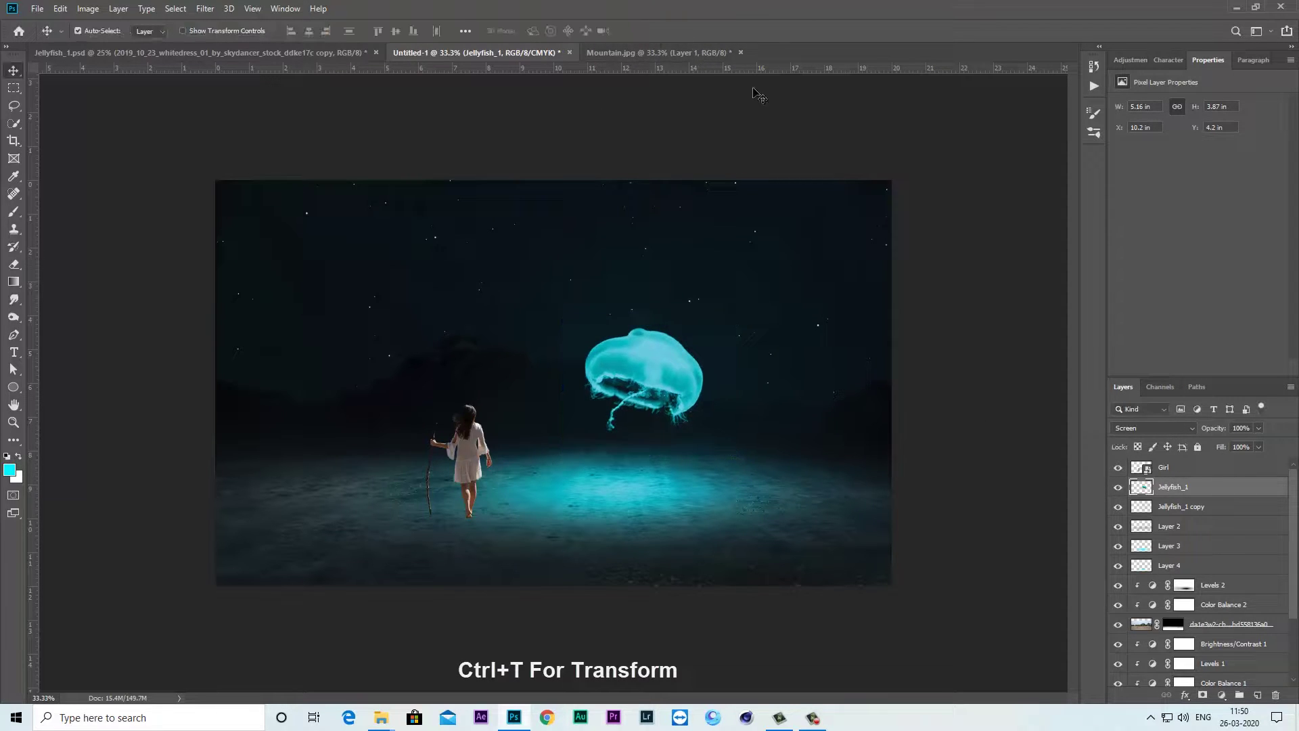
left_click(1117, 467)
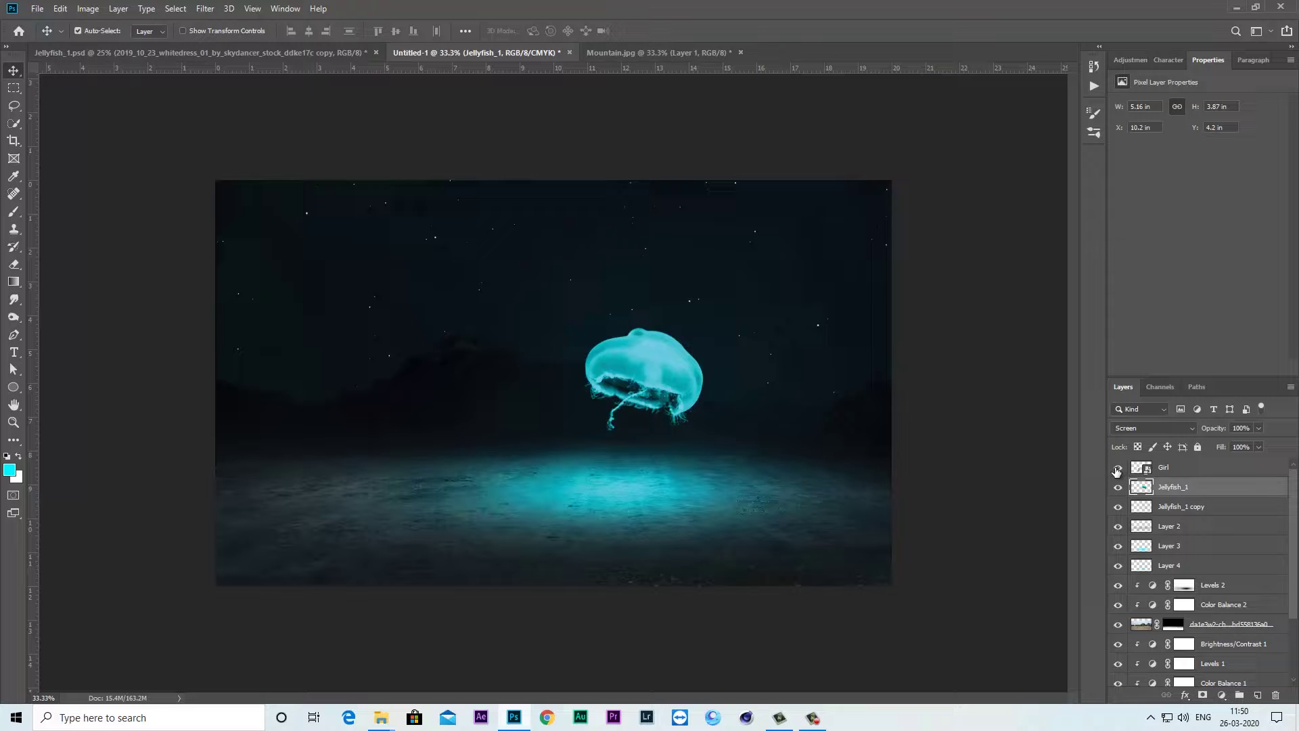
Rasterize the Girl layer and duplicate it as 'shadow' placed beneath Girl
right_click(1188, 472)
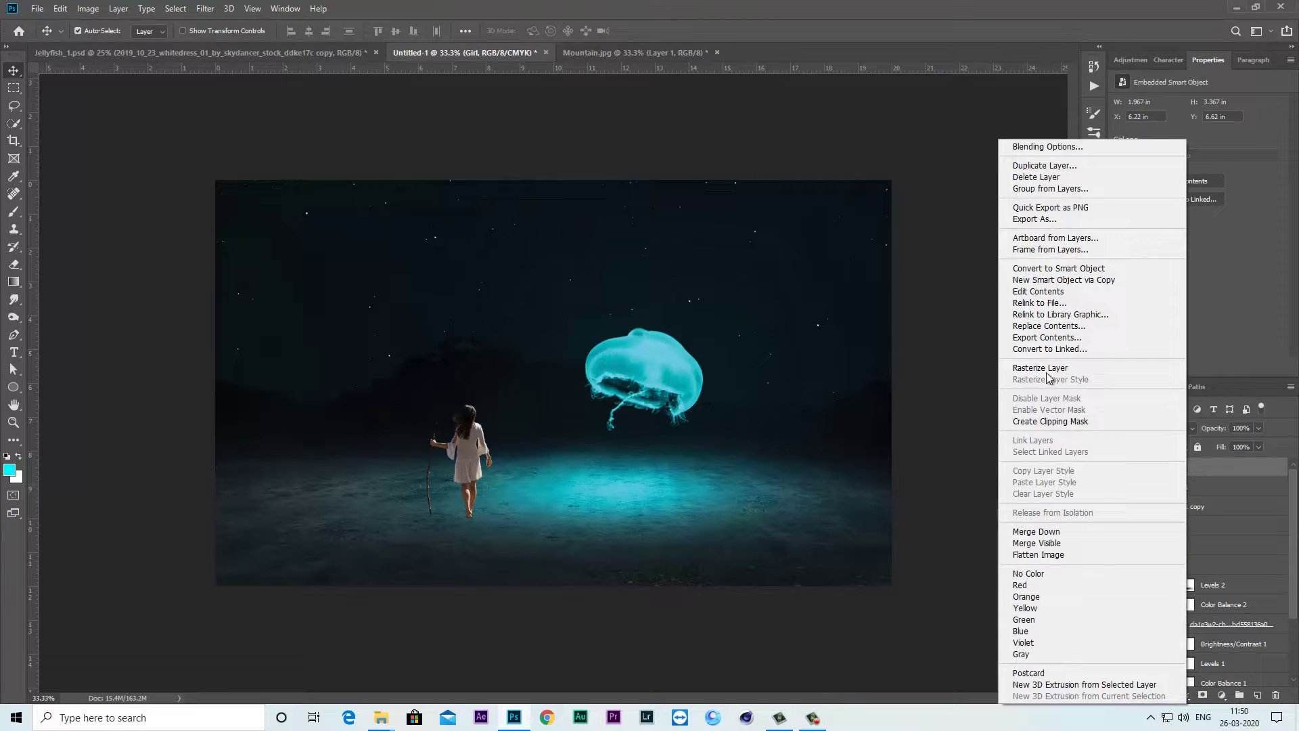
left_click(1042, 368)
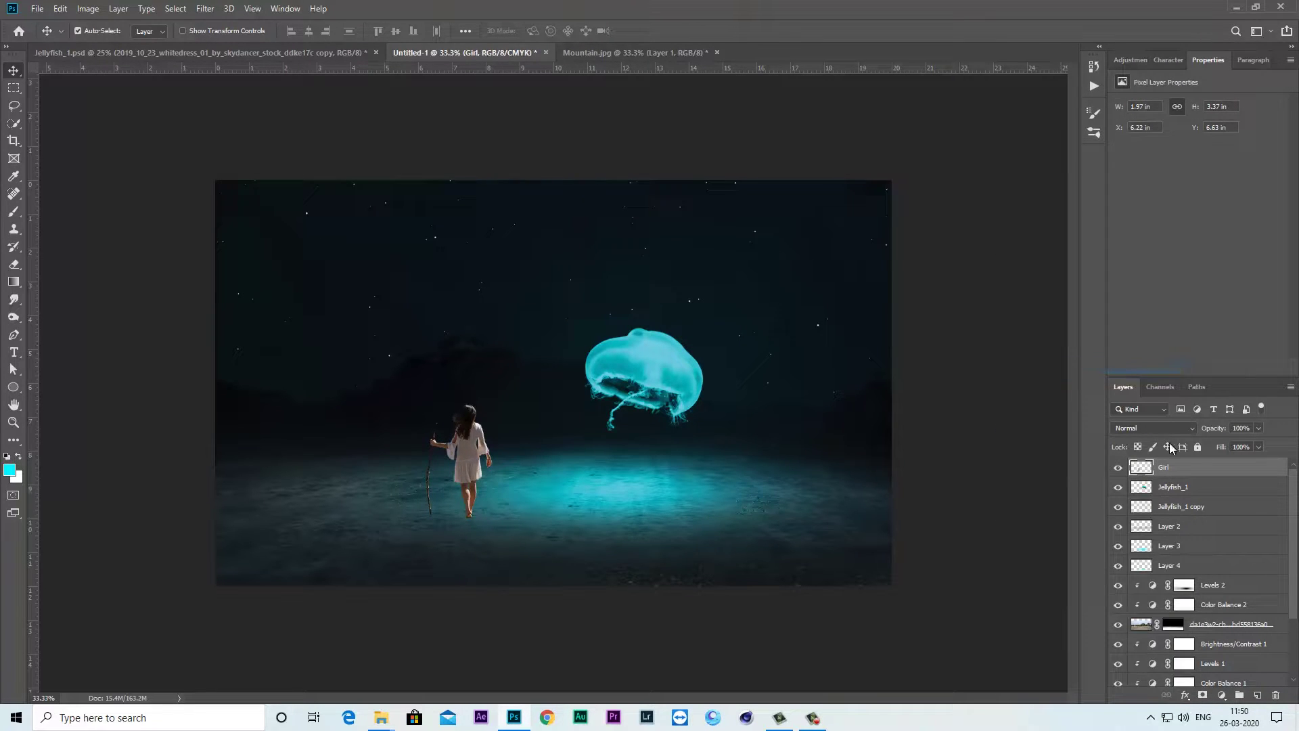
right_click(1225, 469)
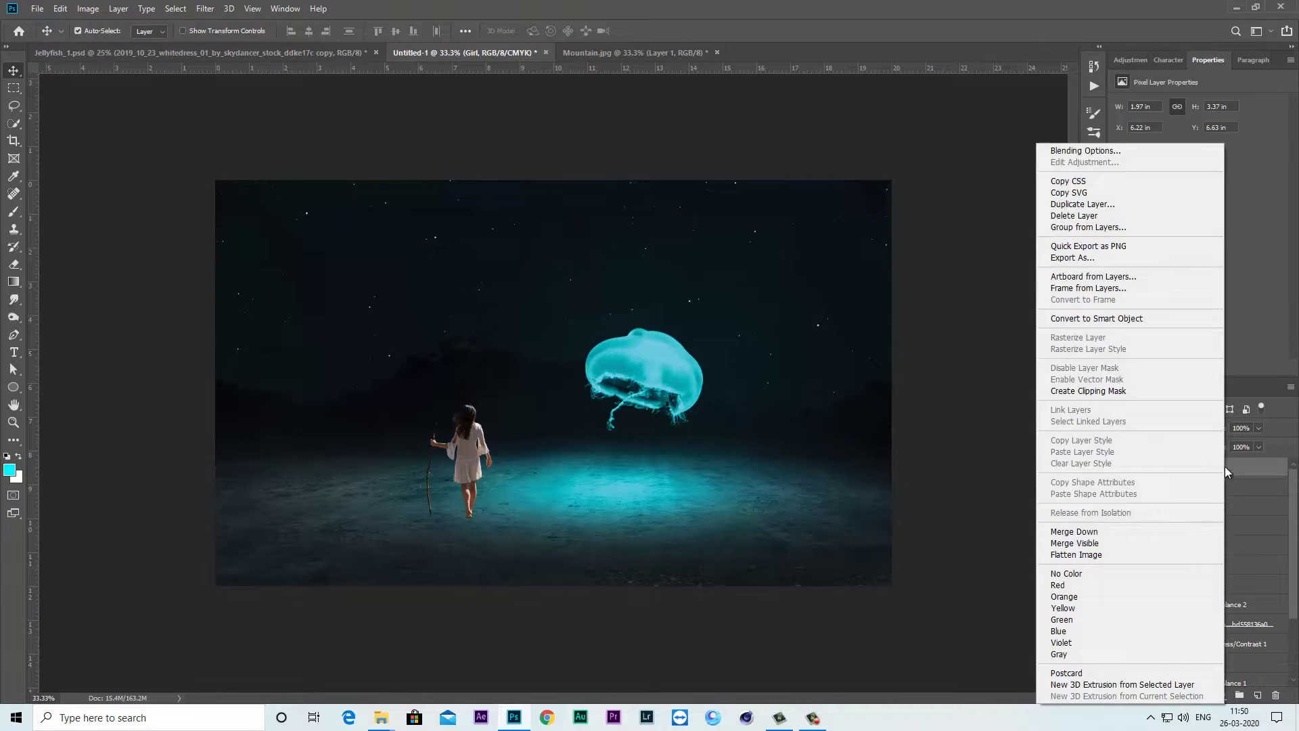
left_click(1082, 204)
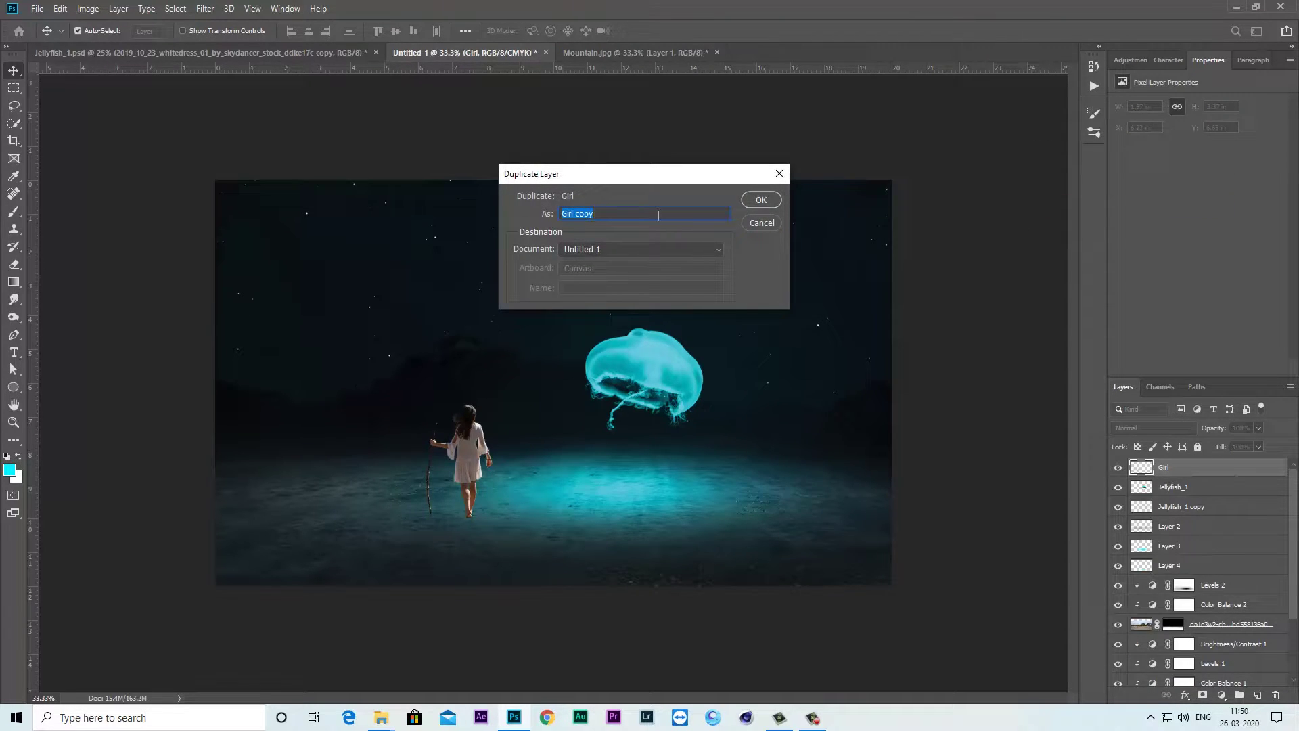
type("shadow")
left_click(760, 199)
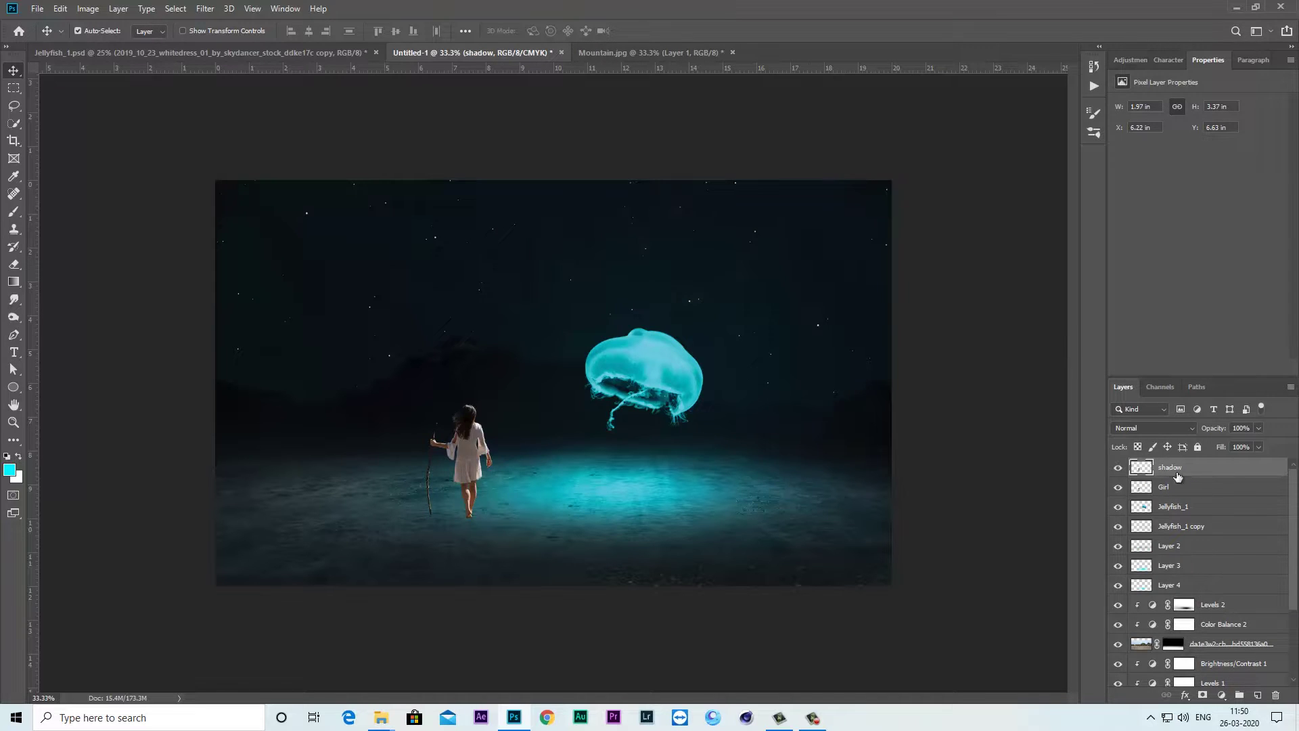
left_click_drag(1178, 474, 1183, 490)
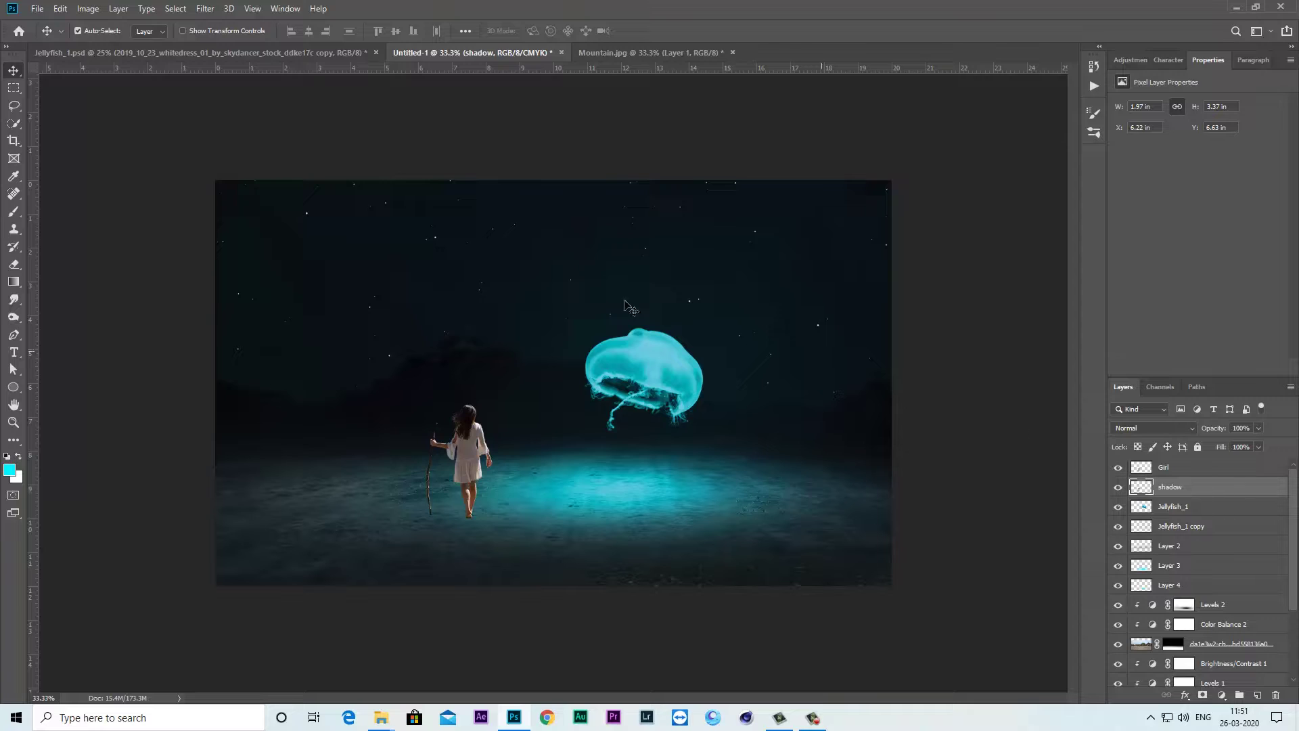
Blacken the shadow layer with Hue/Saturation Lightness -100
left_click(95, 8)
mouse_move(108, 44)
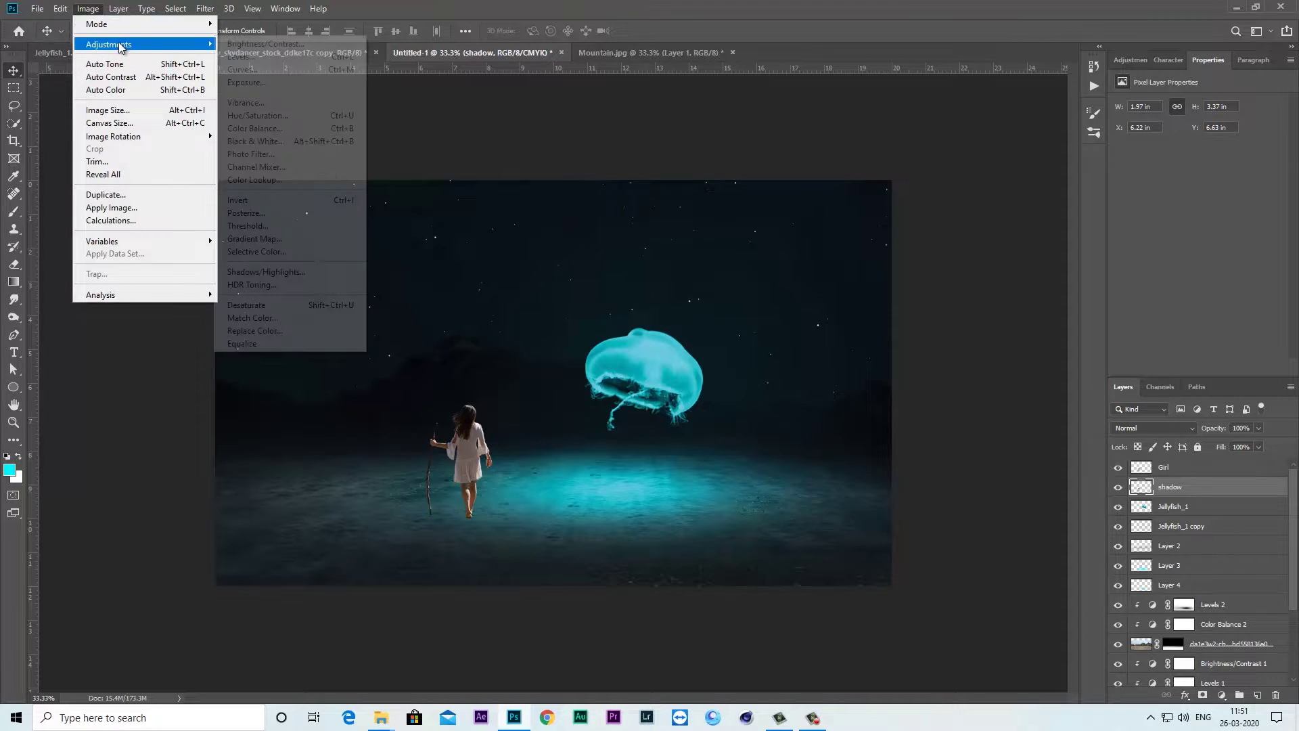
left_click(271, 115)
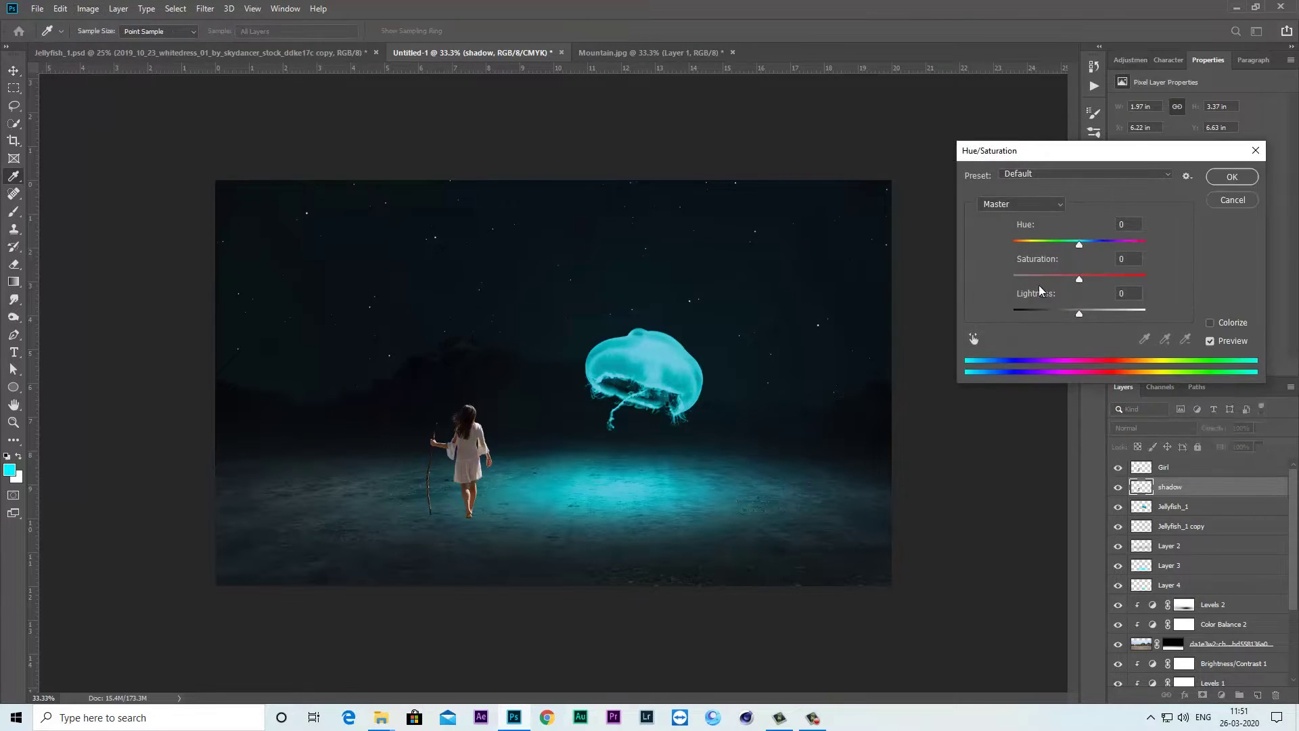
left_click_drag(1080, 314, 950, 326)
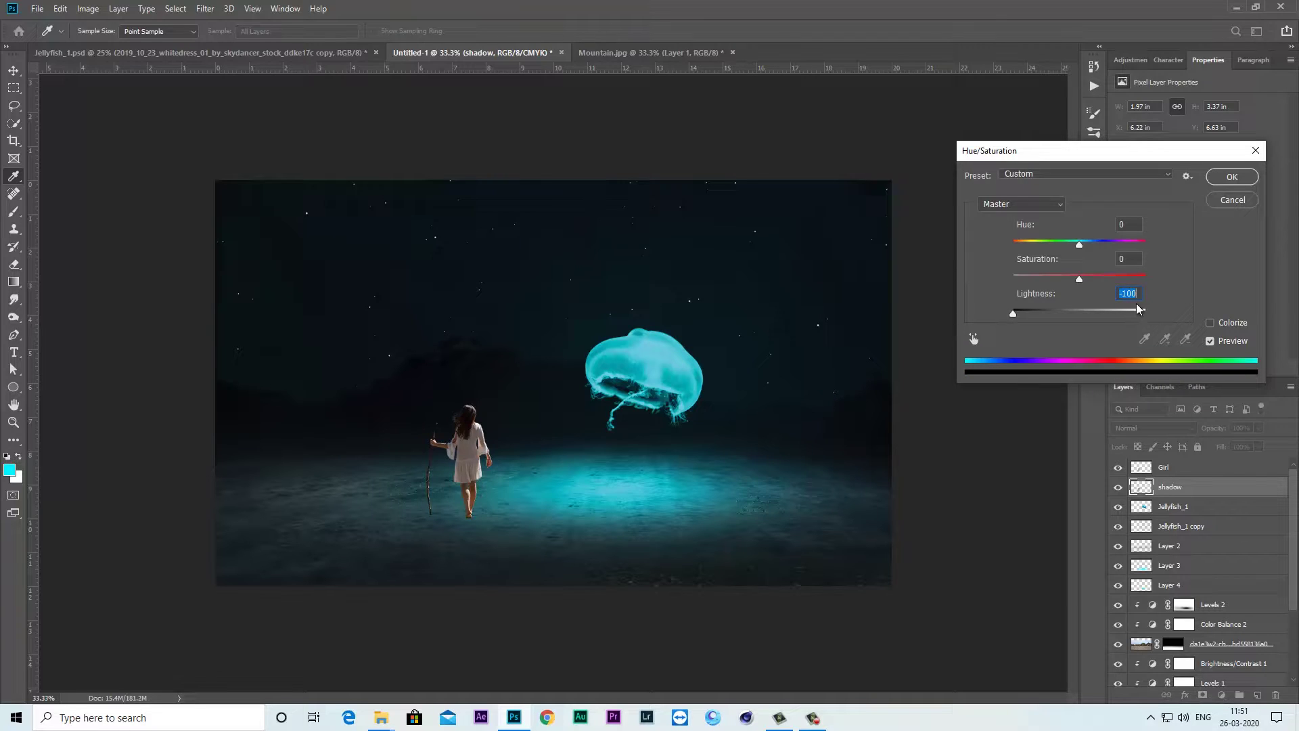
left_click(1229, 177)
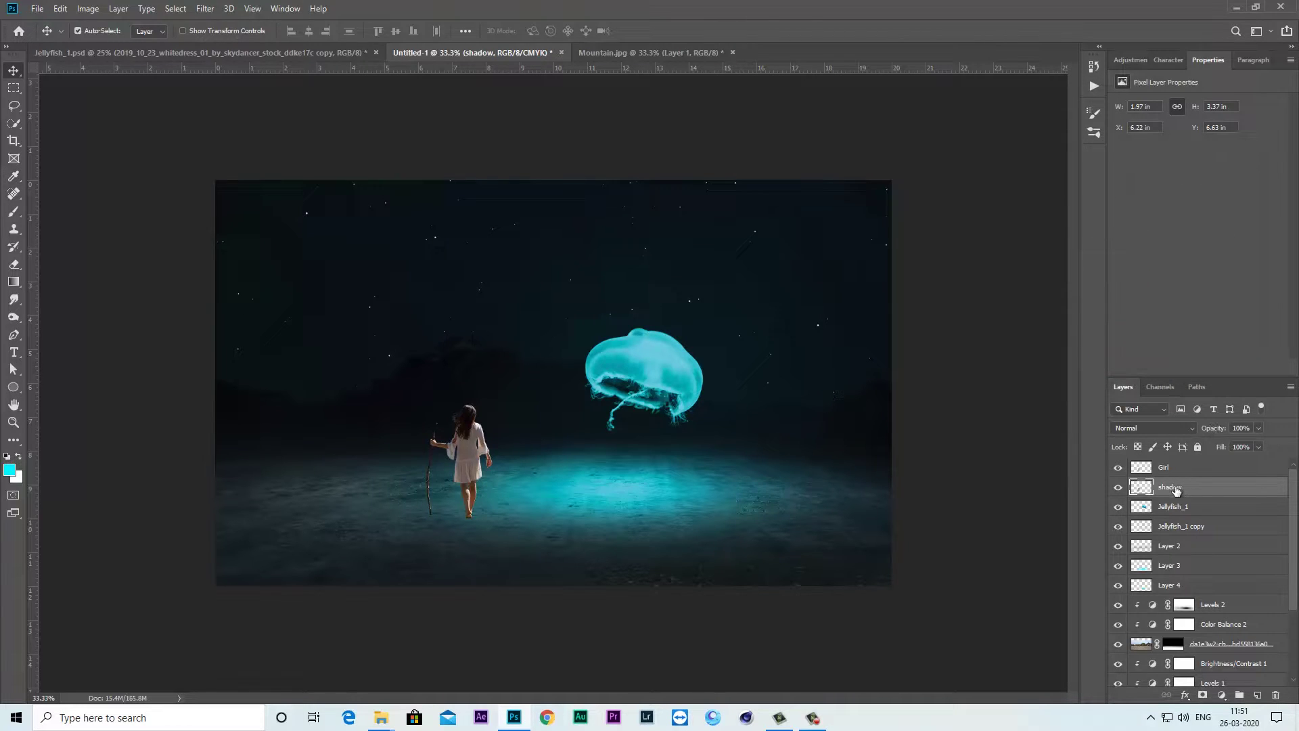
Skew the black silhouette flat onto the ground below the girl's feet as her cast shadow
key("ctrl+t")
right_click(457, 453)
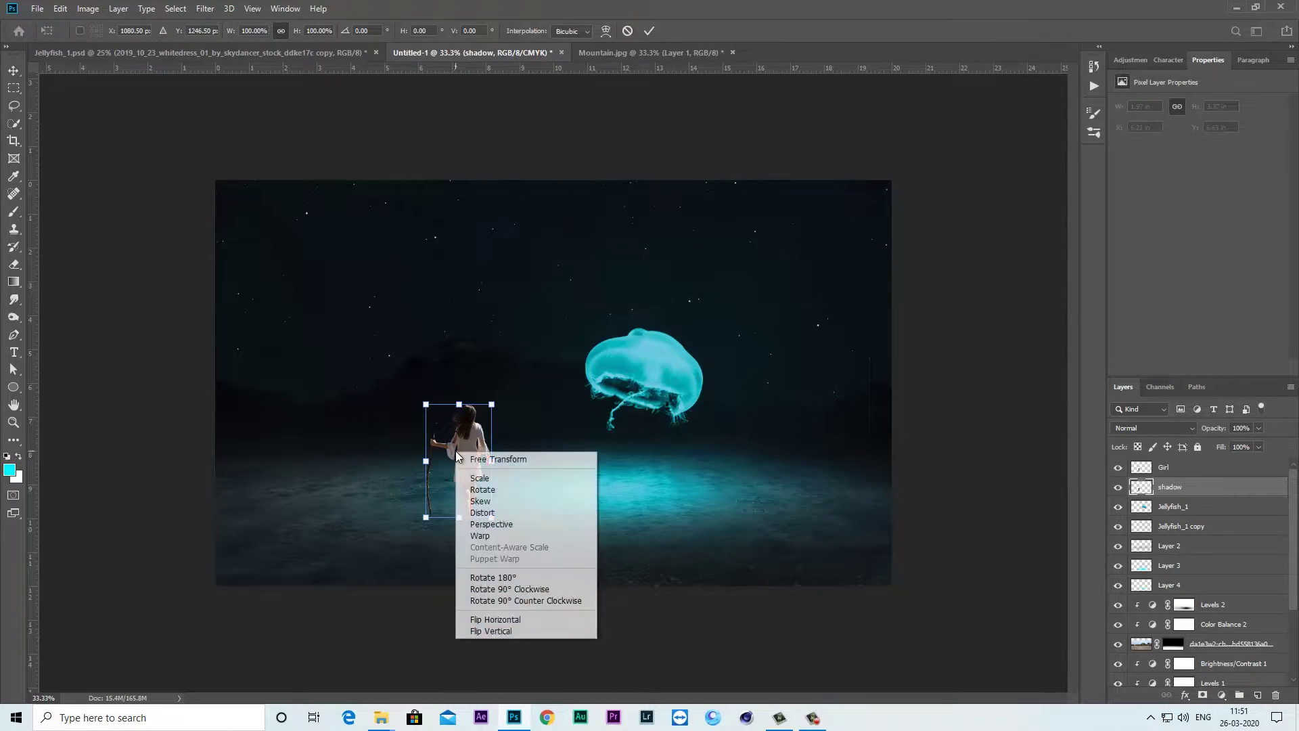
left_click(484, 505)
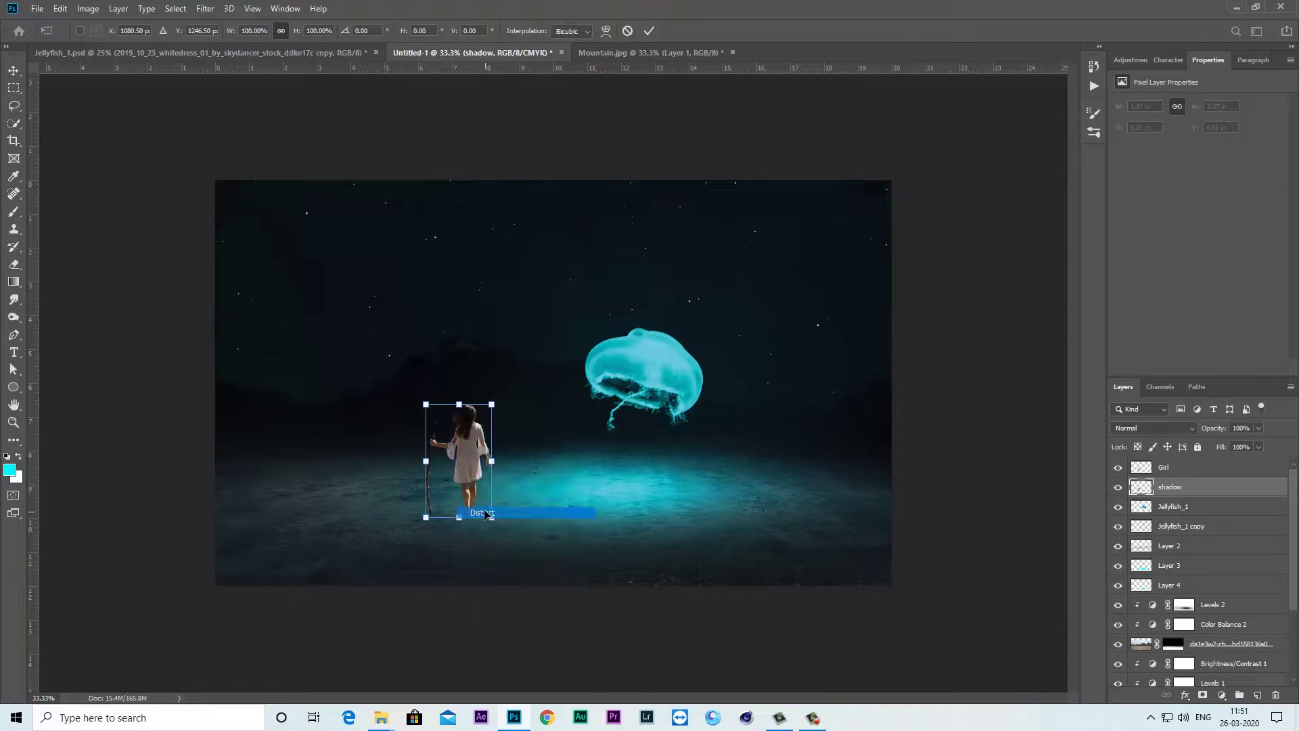
mouse_move(459, 404)
left_mouse_down()
mouse_move(446, 569)
mouse_move(376, 562)
left_mouse_up()
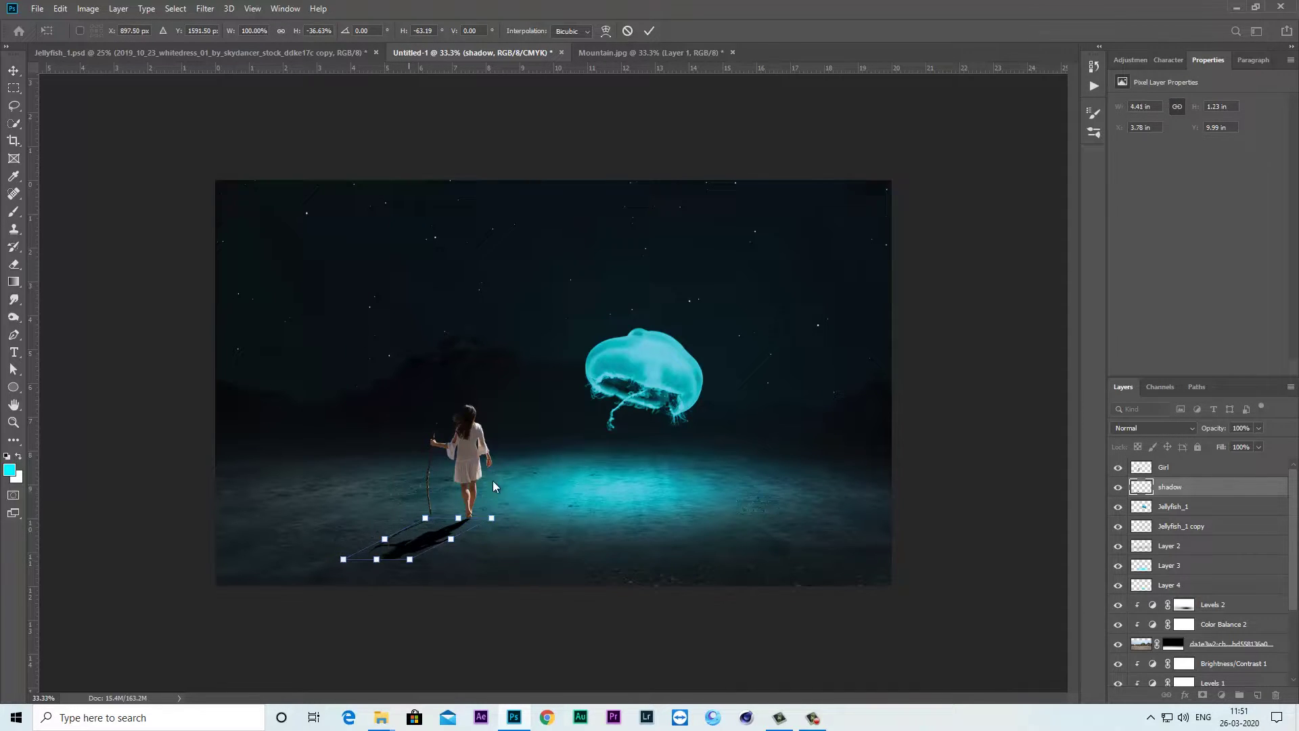
left_click(651, 32)
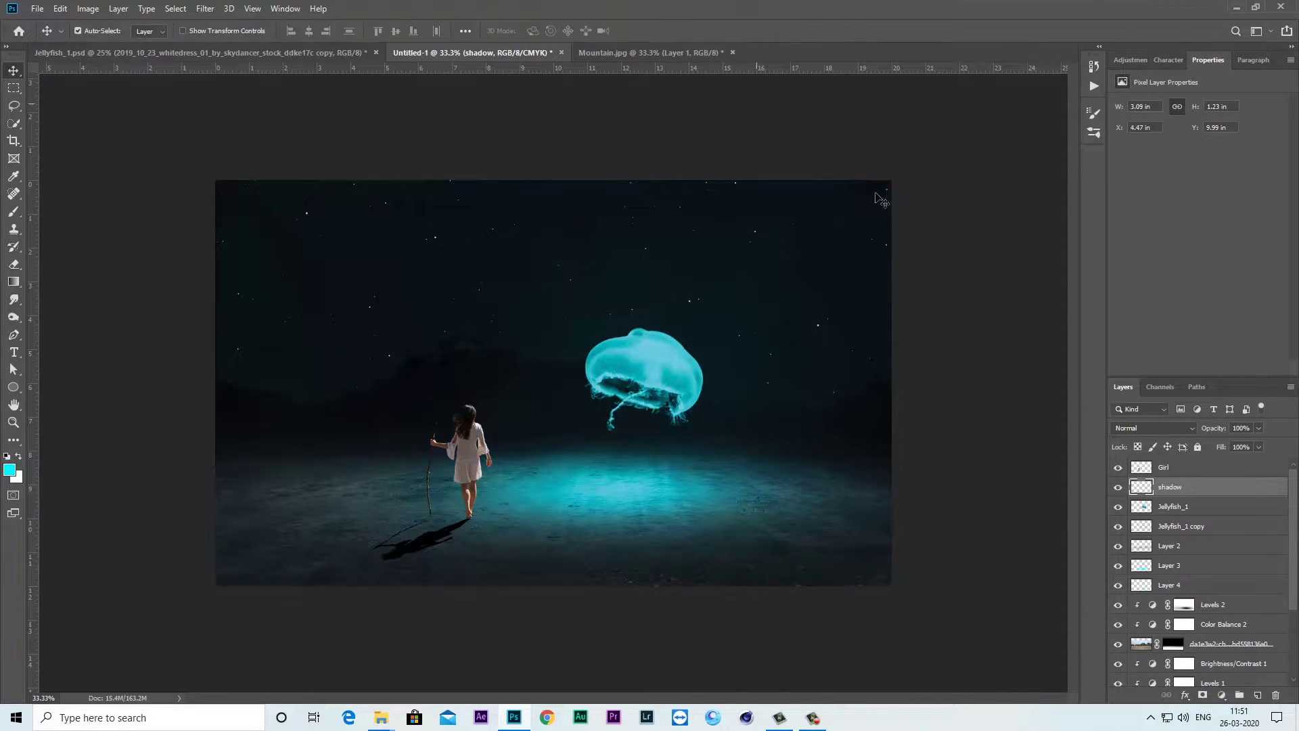
left_click(1120, 489)
Add an empty layer and ready a brush at 74% flow, zoomed on the girl's feet
left_click(1258, 695)
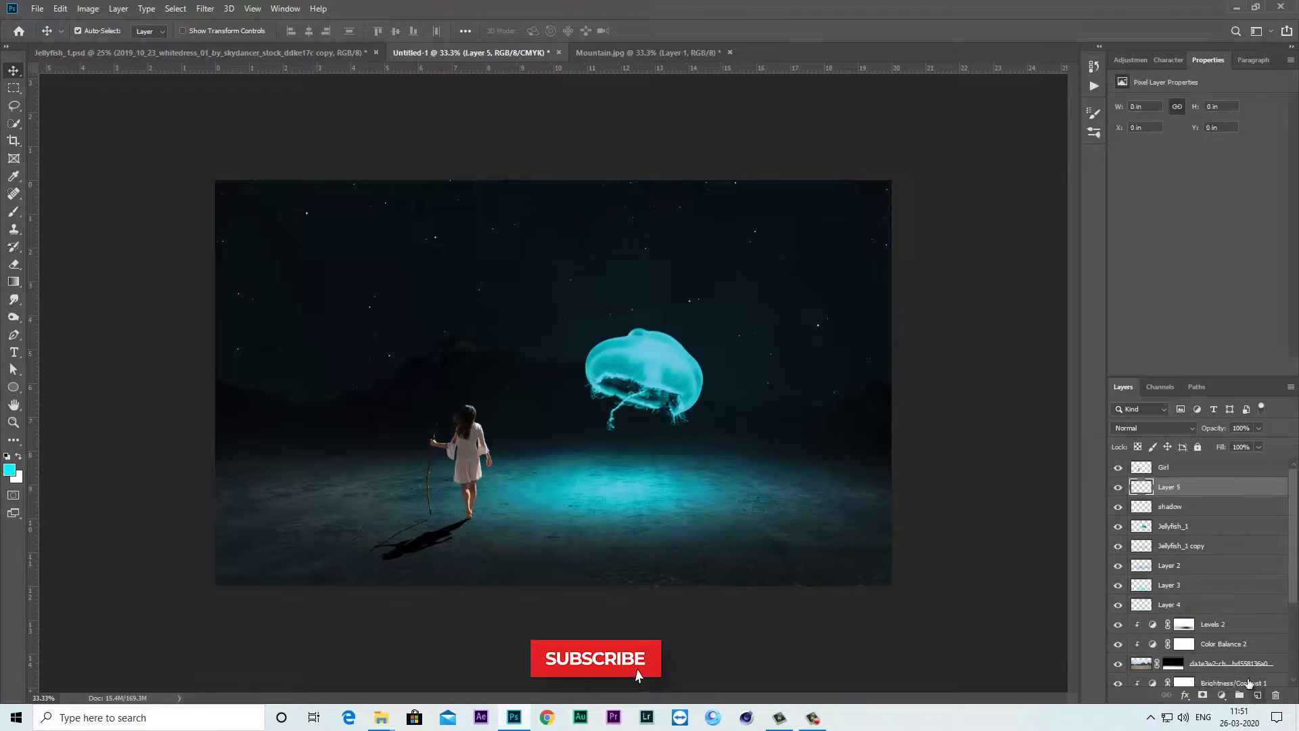
scroll(618, 499, "up", 2)
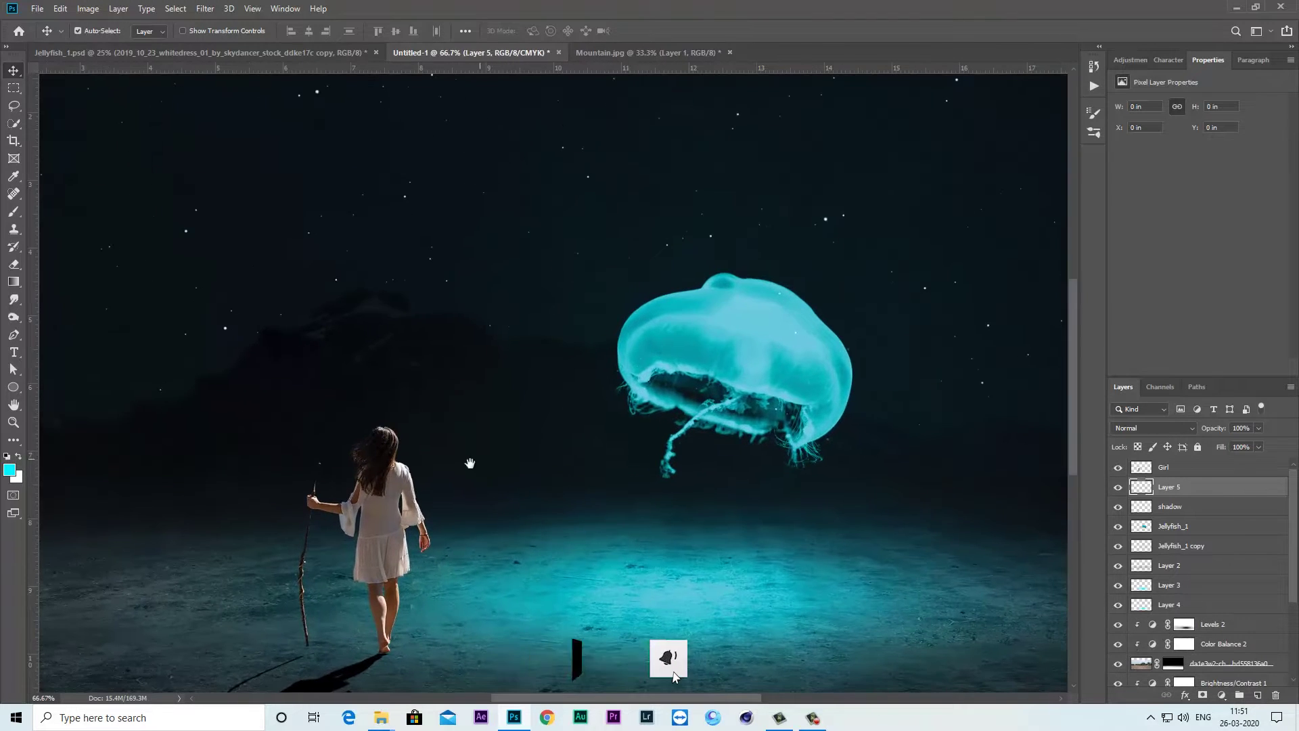
mouse_move(347, 594)
left_mouse_down()
mouse_move(559, 342)
mouse_move(546, 375)
left_mouse_up()
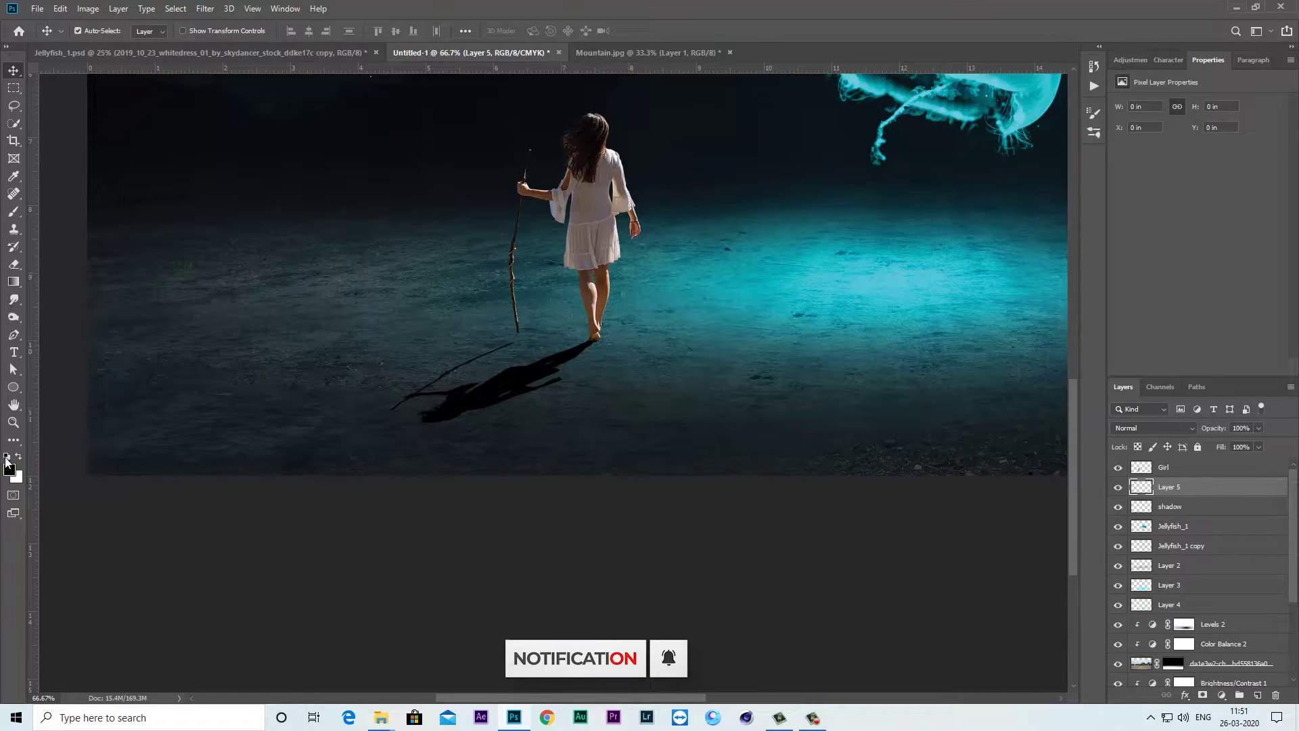
left_click(15, 211)
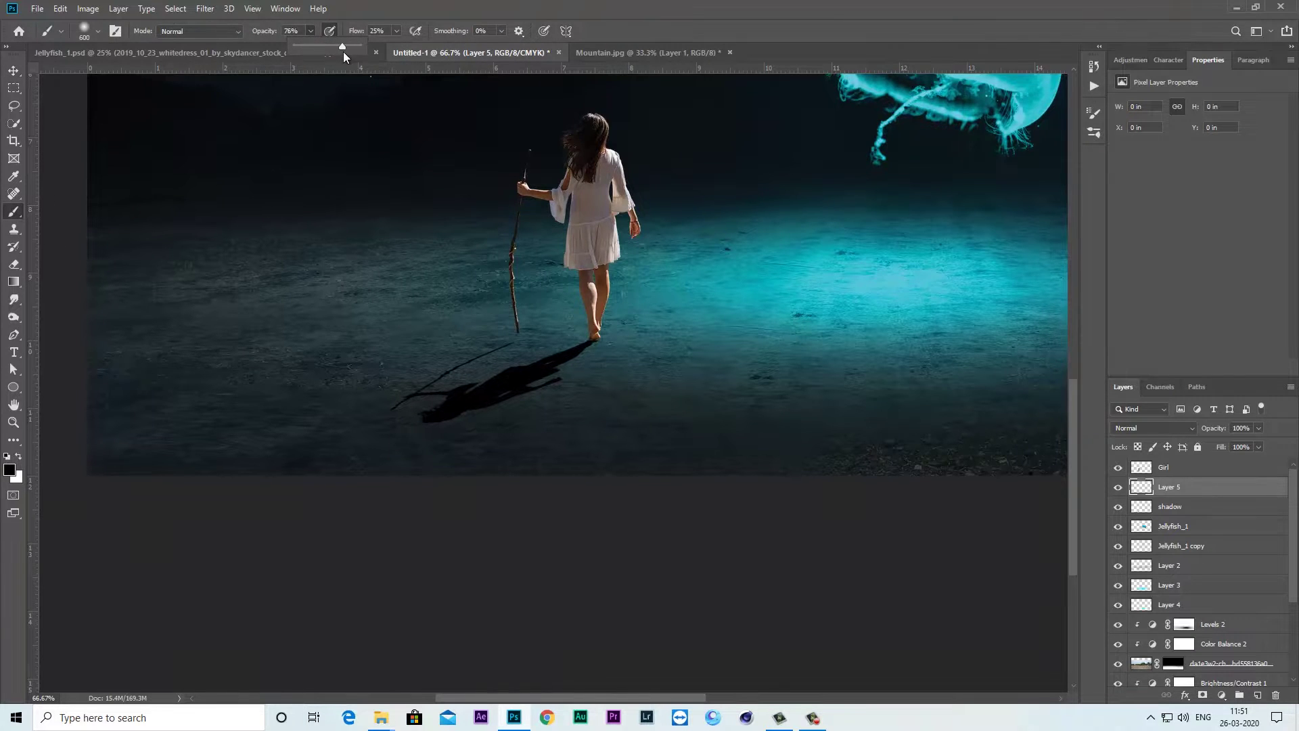
left_click_drag(389, 33, 423, 48)
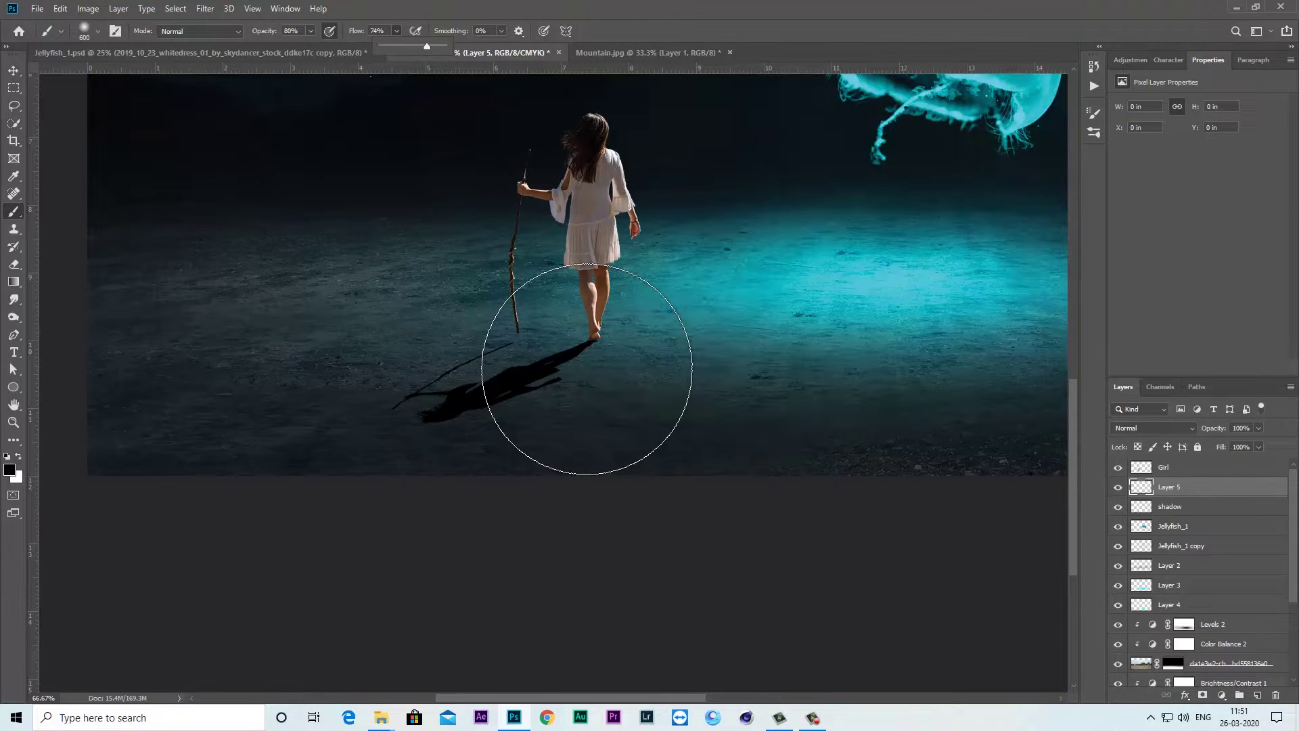
key("ctrl+plus")
key("ctrl+plus")
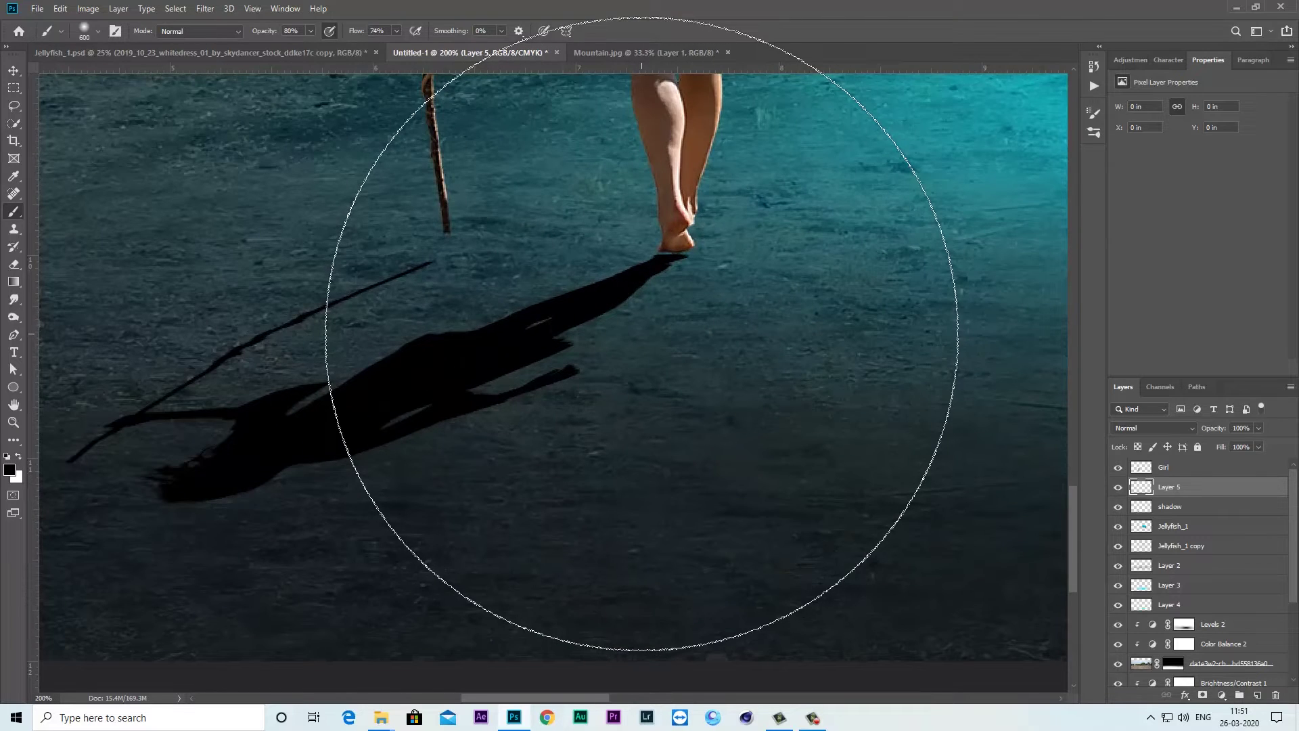
Paint black with a 20 px brush at 100% opacity from the heel along the shadow
key("bracketleft")
key("bracketleft")
key("bracketleft")
key("bracketleft")
key("bracketleft")
key("bracketleft")
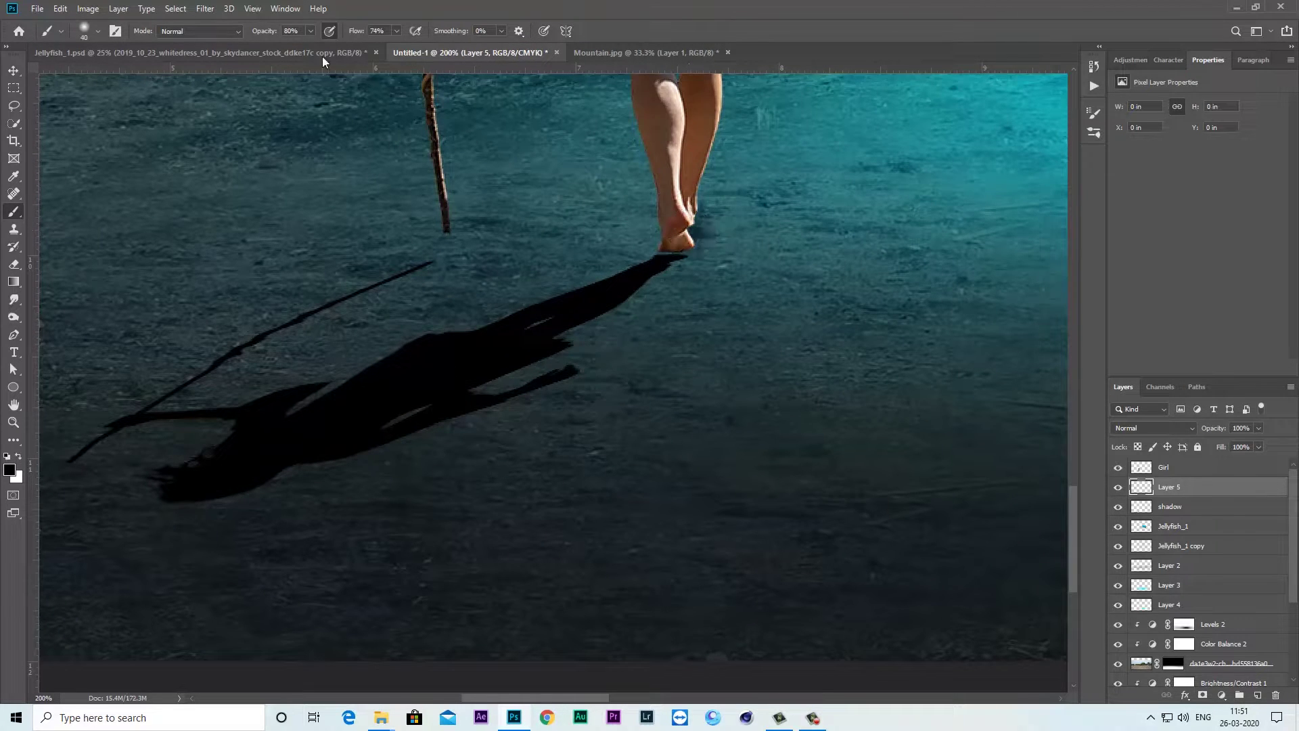
left_click(85, 30)
key("Return")
key("bracketleft")
key("bracketleft")
left_click(692, 233)
key("0")
left_click_drag(692, 233, 559, 311)
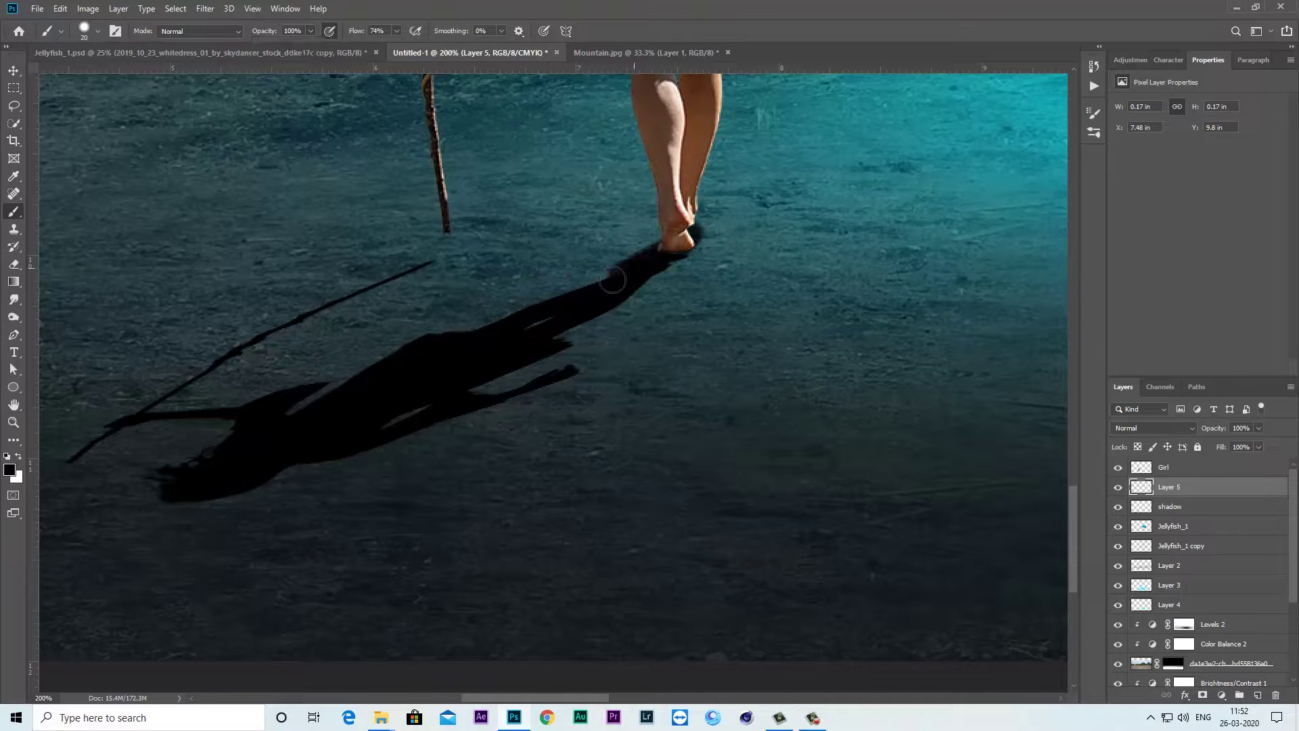
left_click_drag(694, 243, 672, 253)
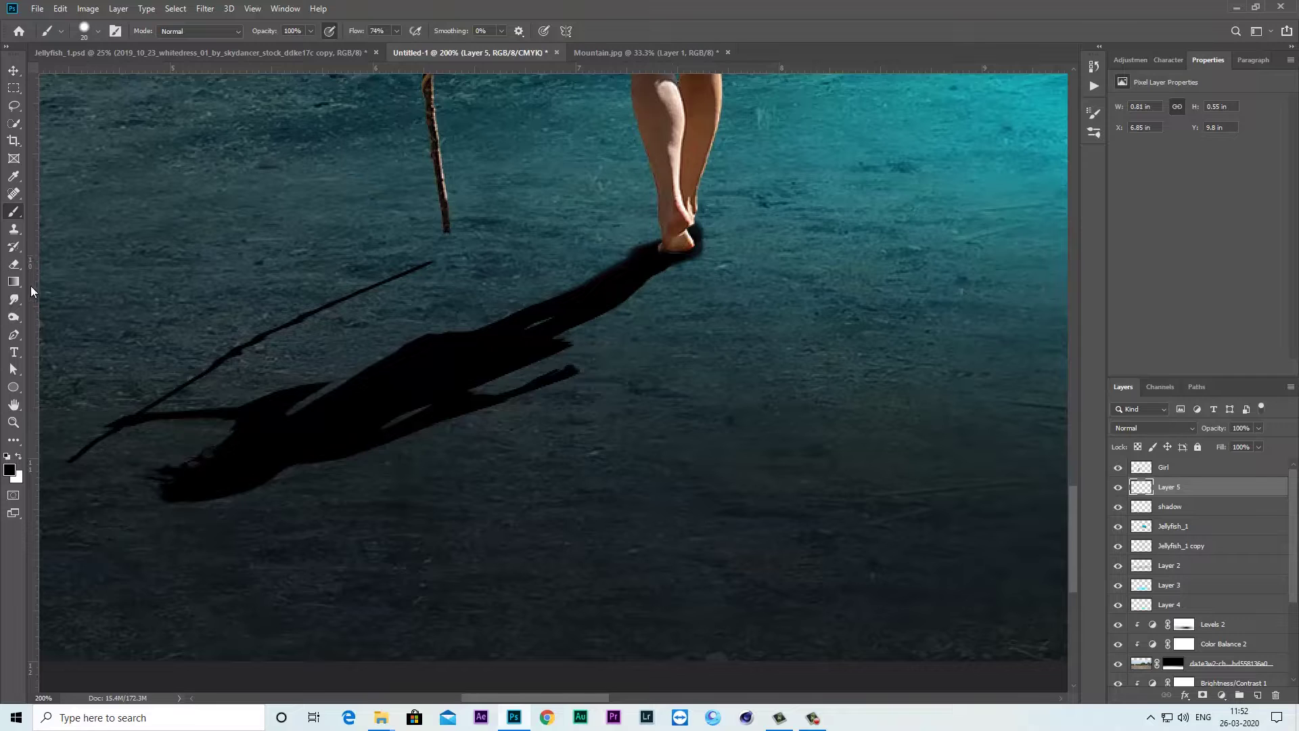
Erase stray dark paint at the girl's heel with a 20 px eraser at 100% opacity
key("e")
right_click(14, 264)
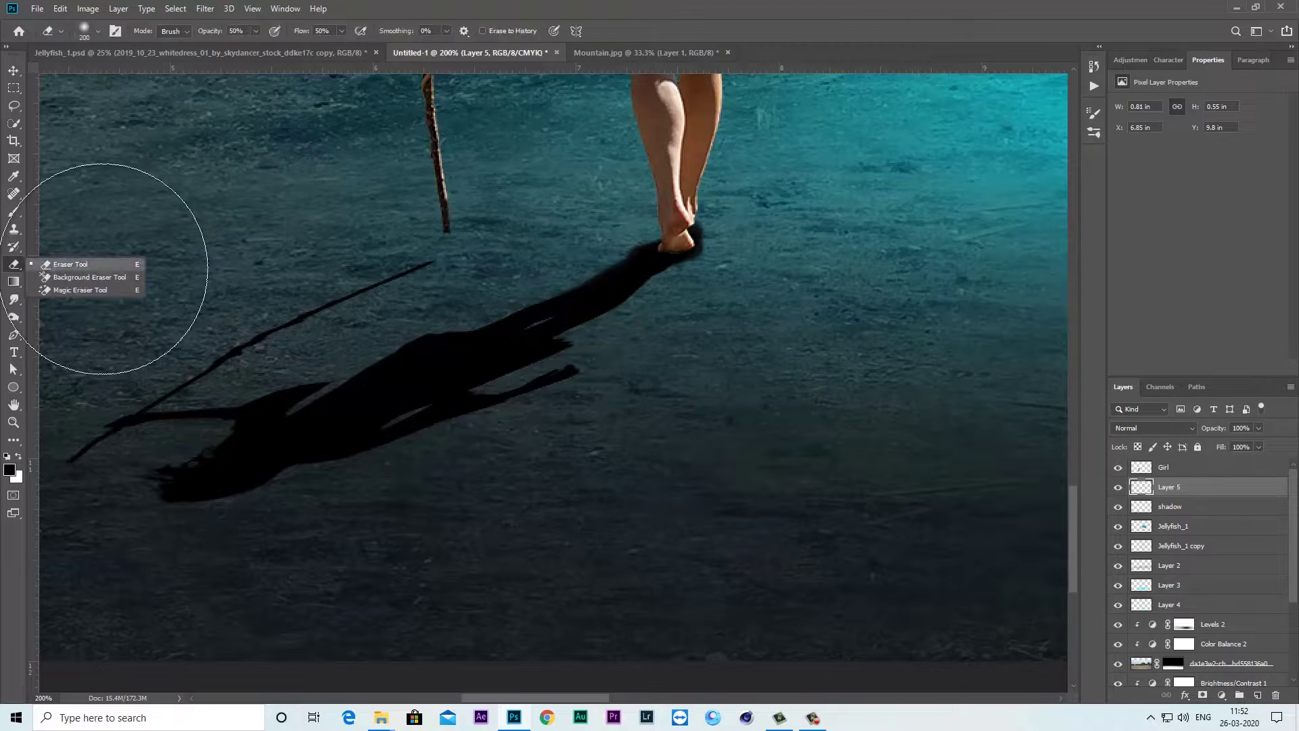
left_click(102, 266)
key("bracketleft")
key("bracketleft")
key("bracketleft")
key("bracketleft")
key("bracketleft")
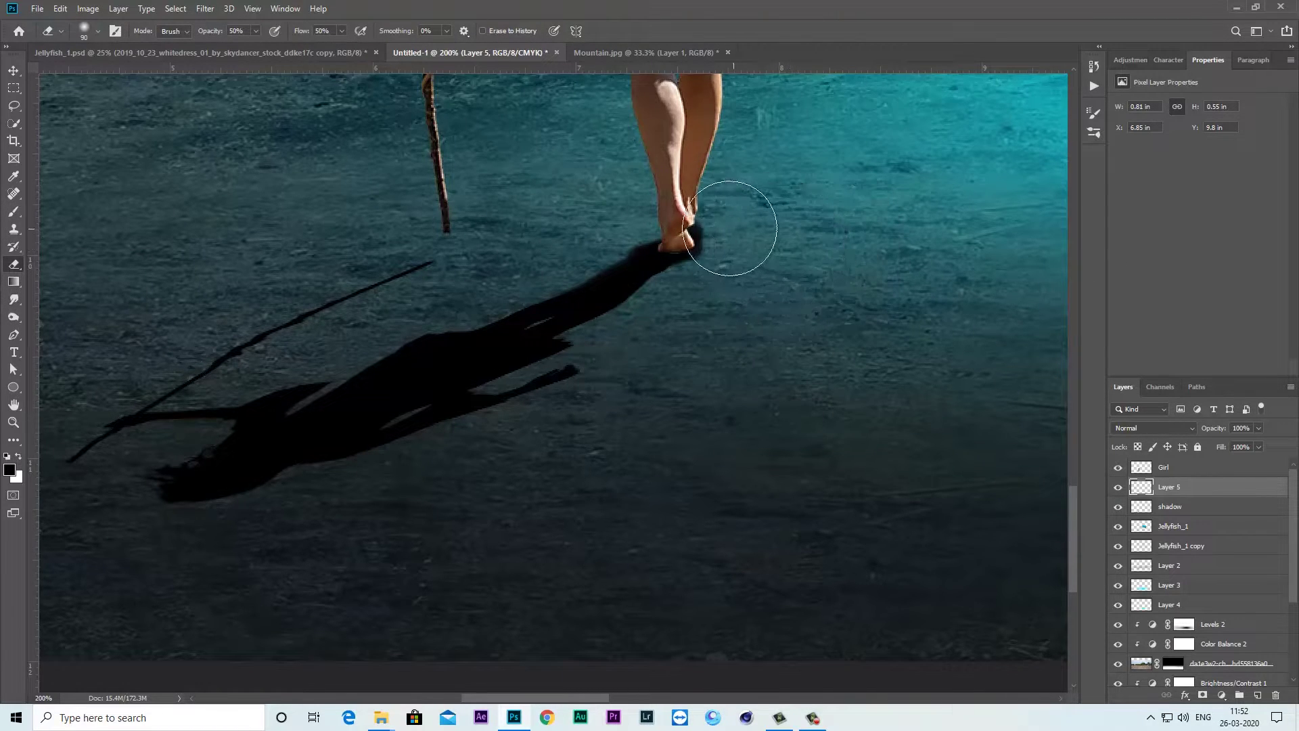
key("bracketleft")
key("bracketleft")
key("bracketleft")
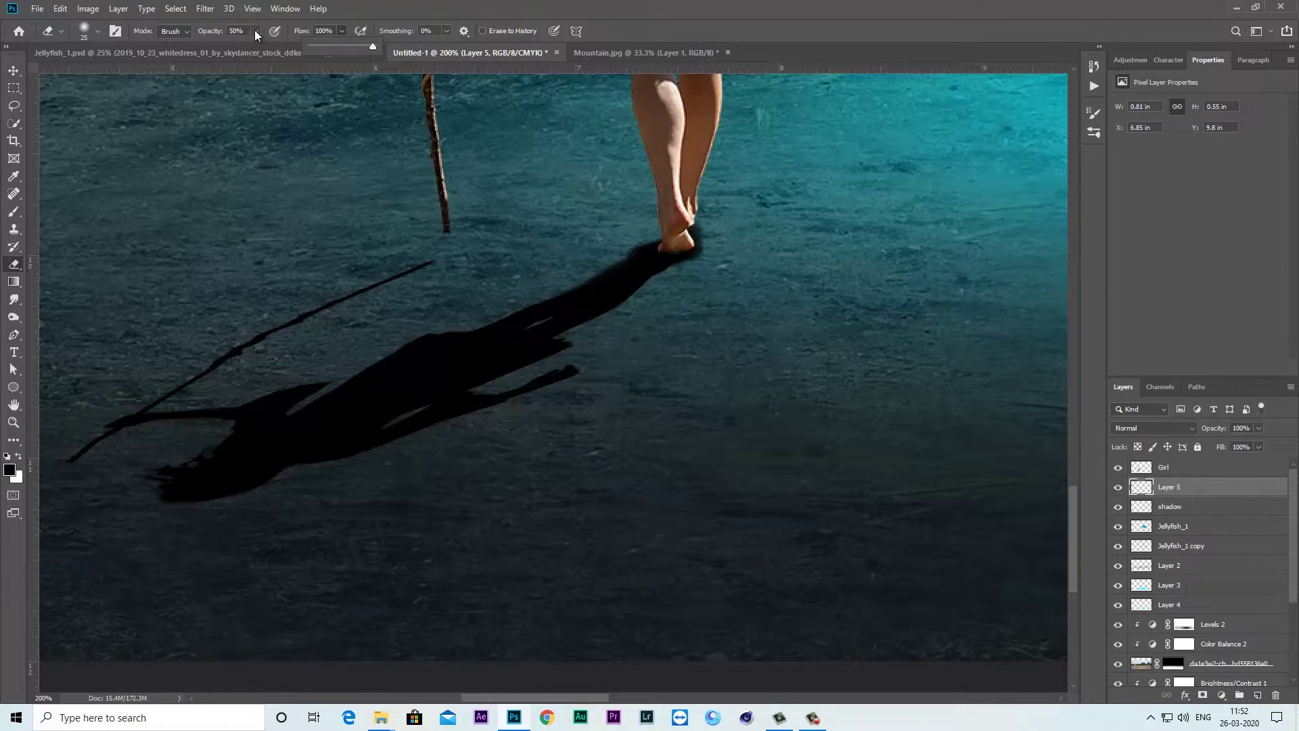
key("0")
key("bracketleft")
key("bracketleft")
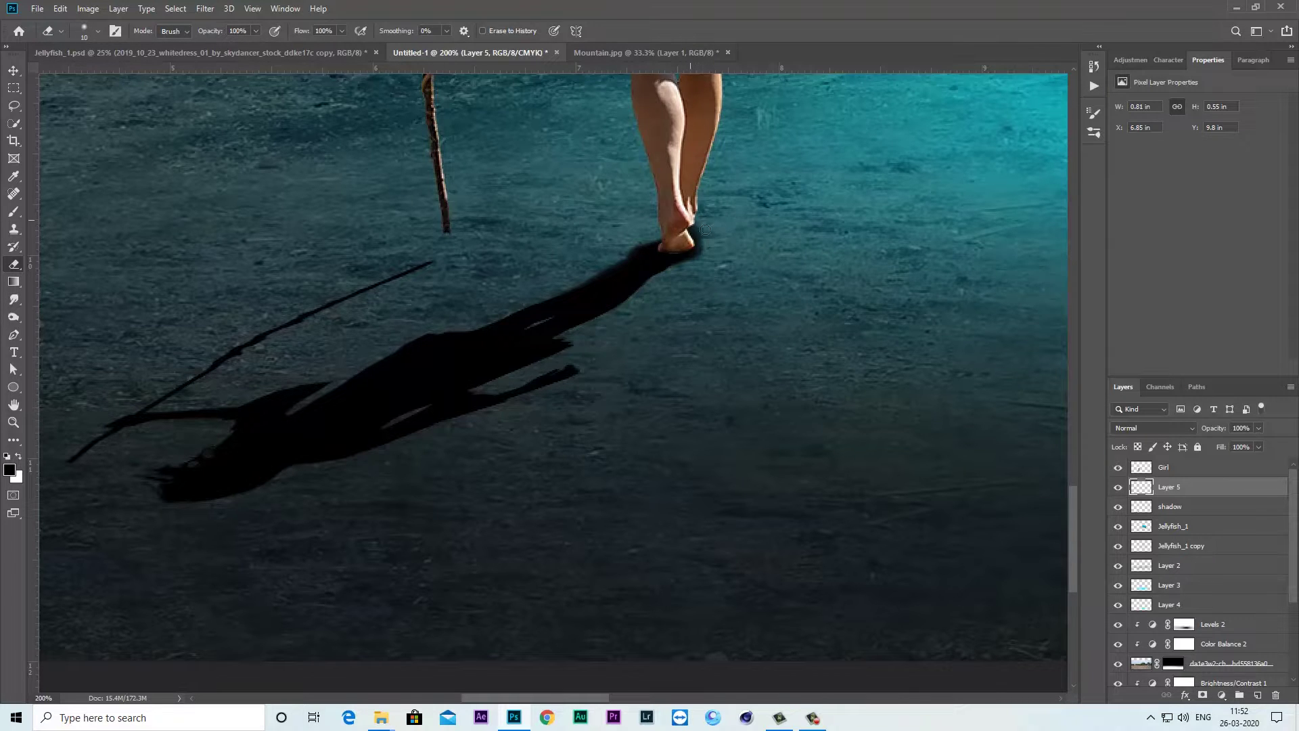
key("bracketright")
left_click_drag(705, 234, 703, 257)
key("ctrl+0")
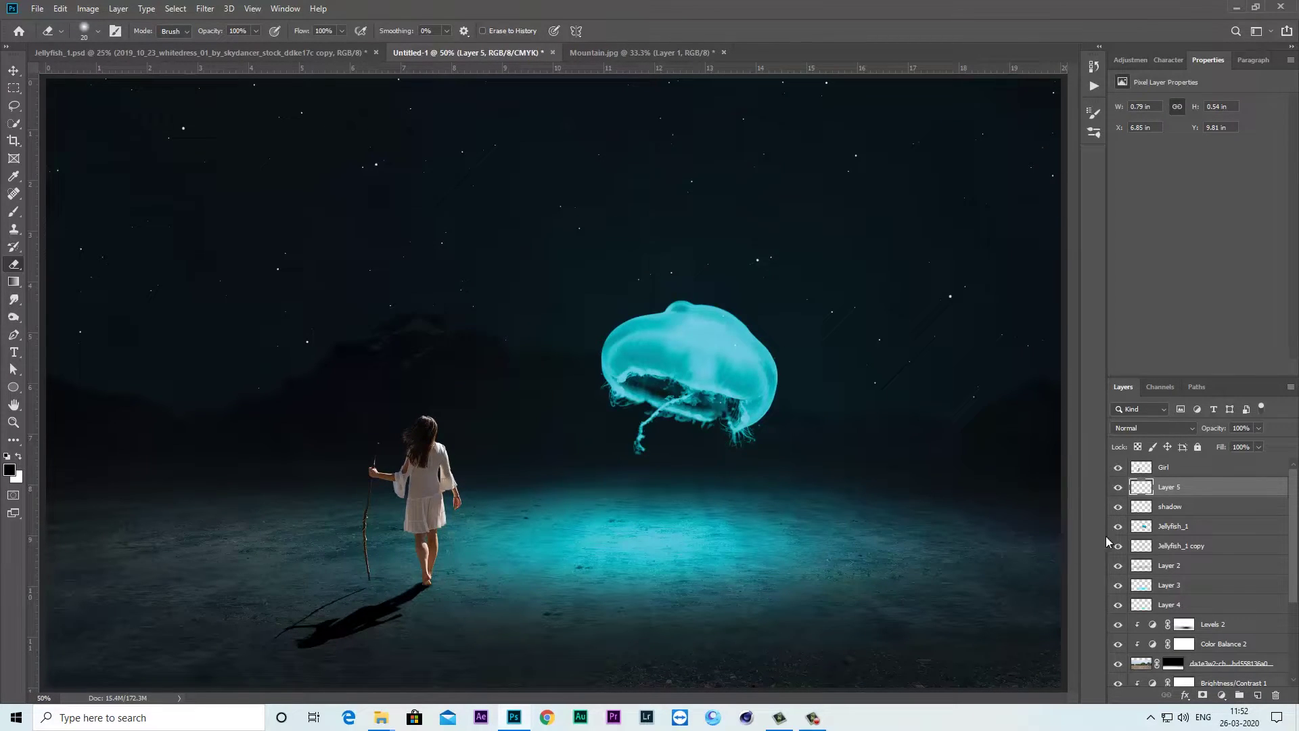
Merge the shadow and Layer 5 into a single layer
left_click(1184, 511, "ctrl")
right_click(1194, 490)
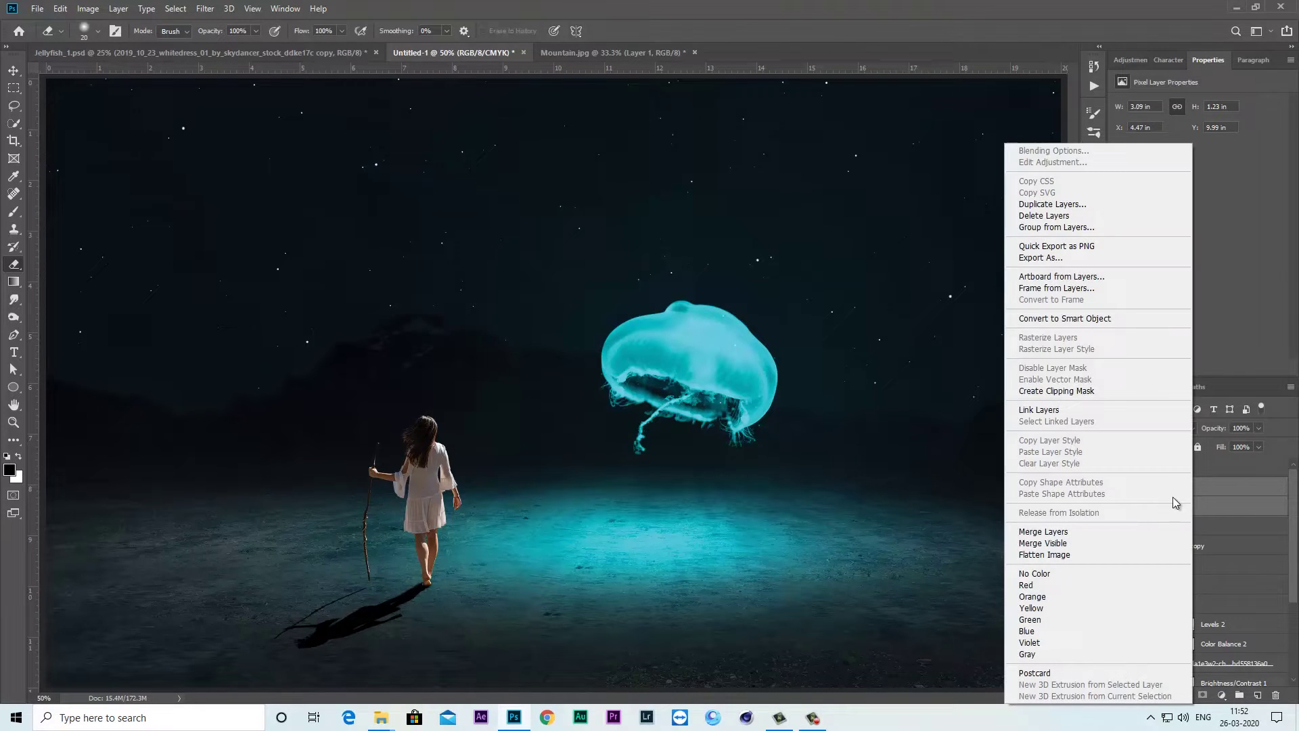
left_click(1076, 533)
left_click(1119, 487)
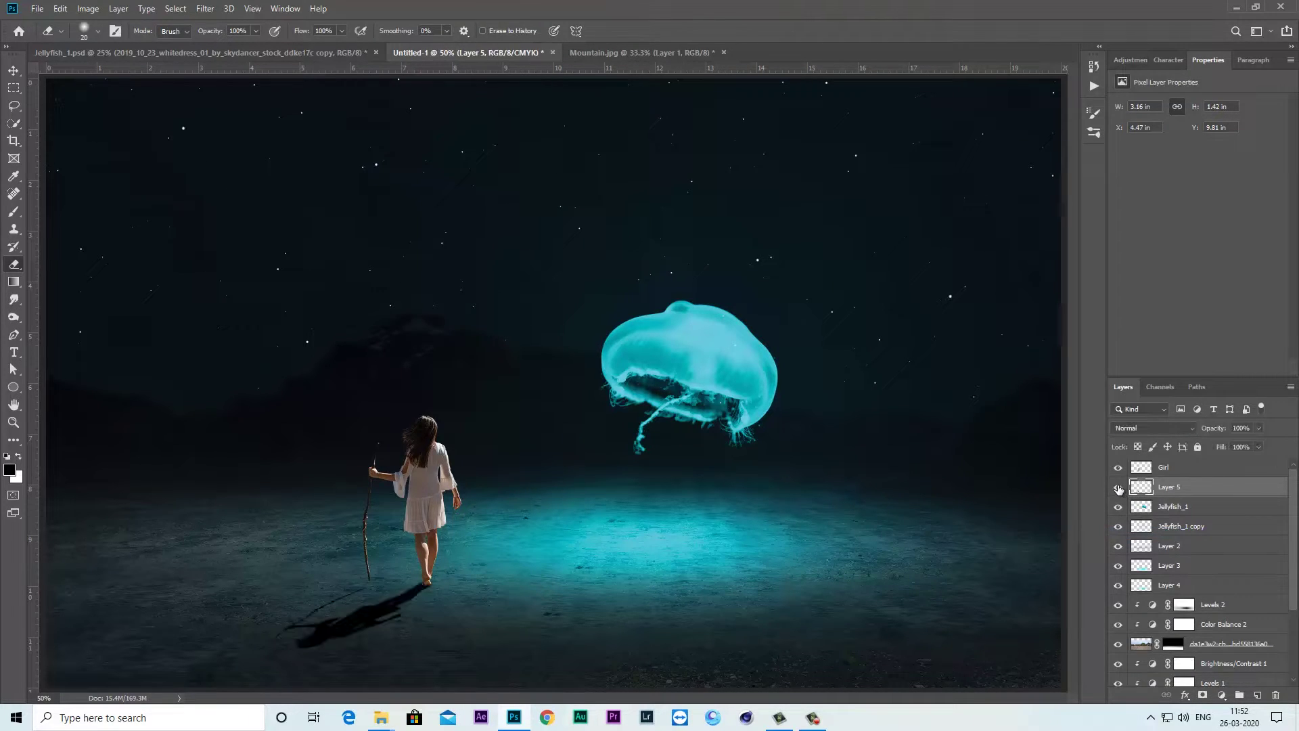
Draw a thin straight dark line from the walking stick's base as its shadow
scroll(452, 423, "up", 2)
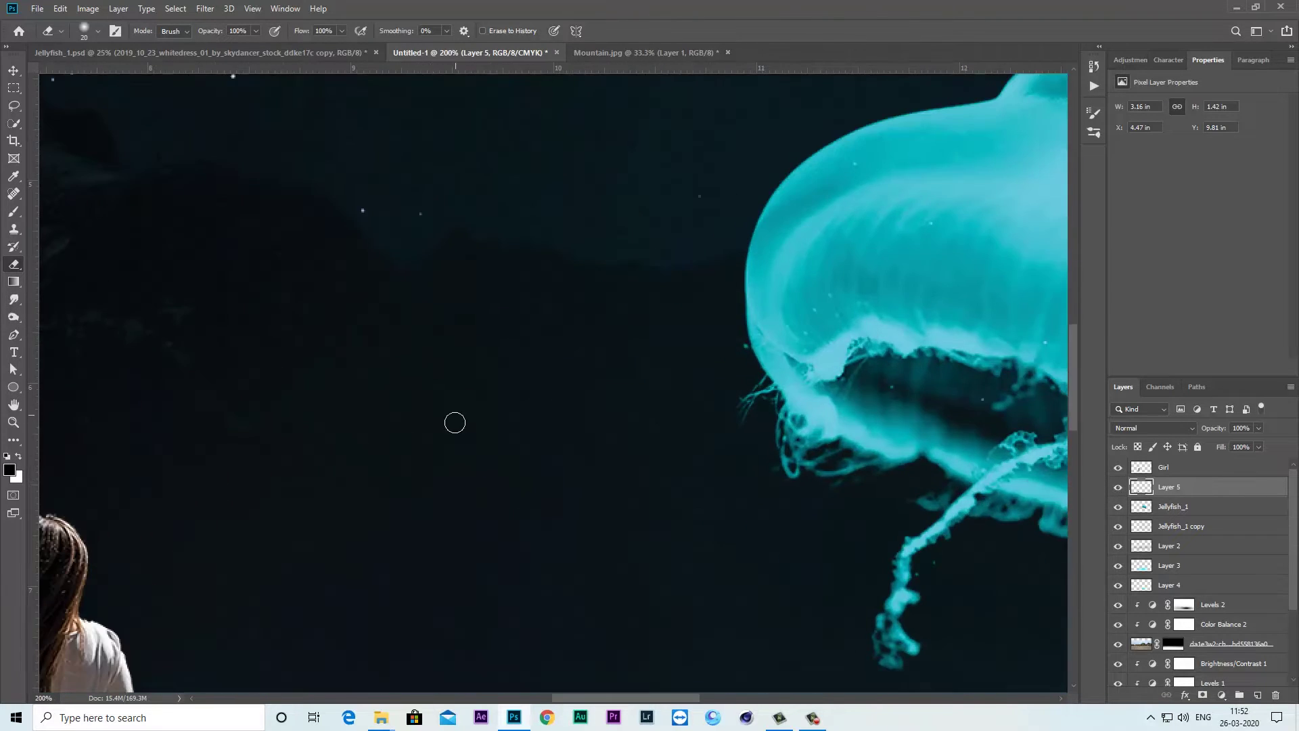
scroll(648, 279, "up", 2)
left_click_drag(677, 386, 711, 151)
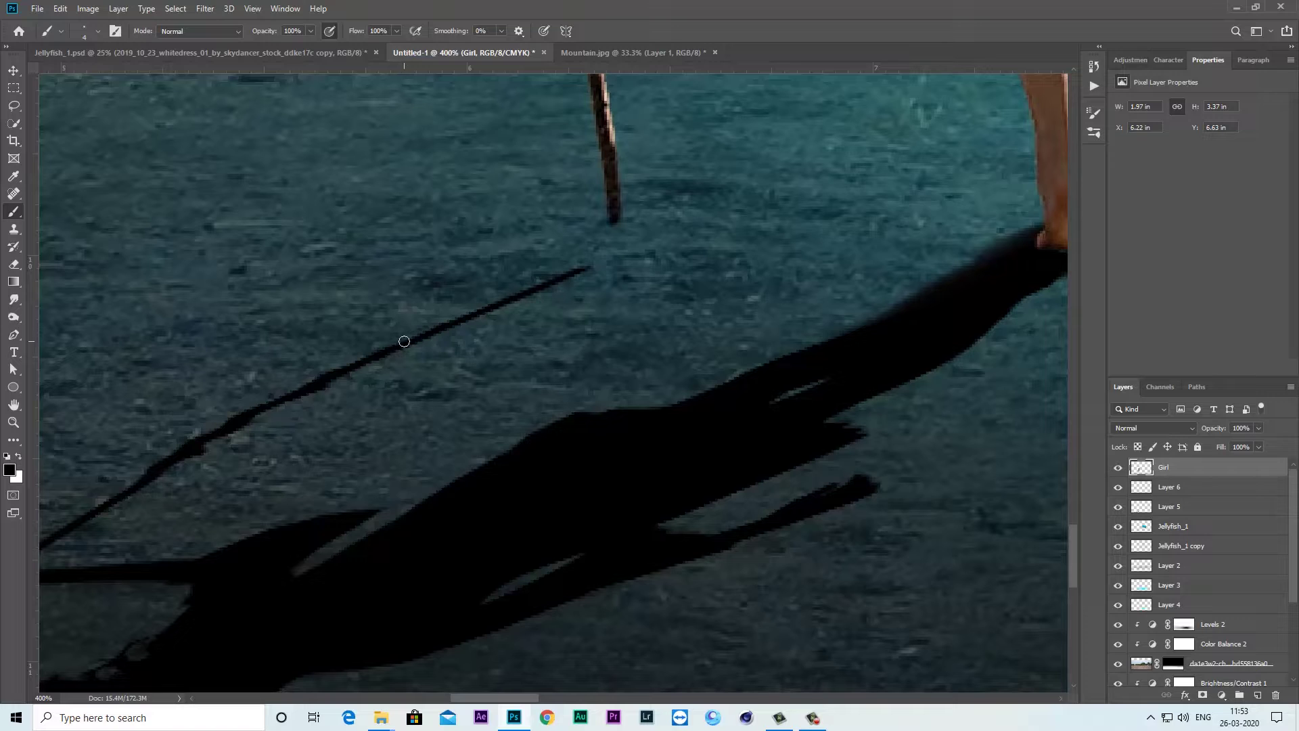
left_click(404, 341, "shift")
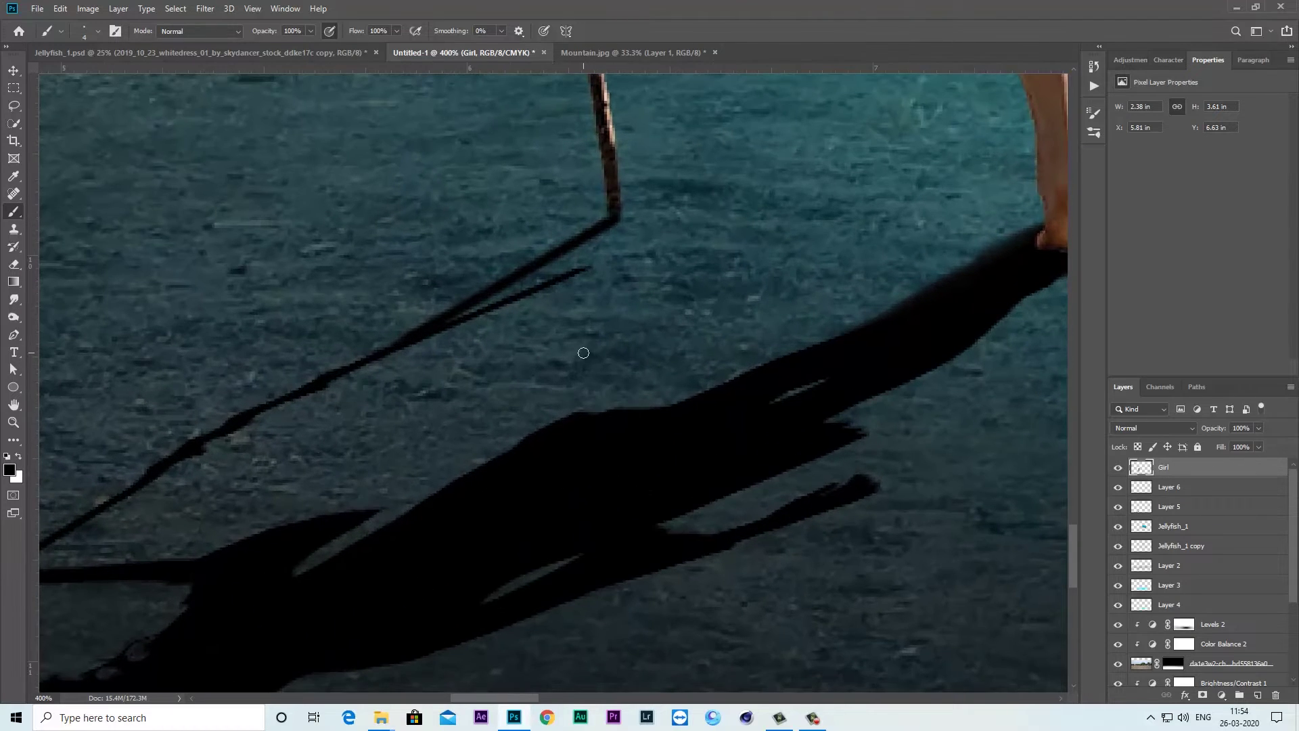
Erase the stray thin shadow line on Layer 5, leaving one clean staff shadow
left_click_drag(725, 335, 746, 386)
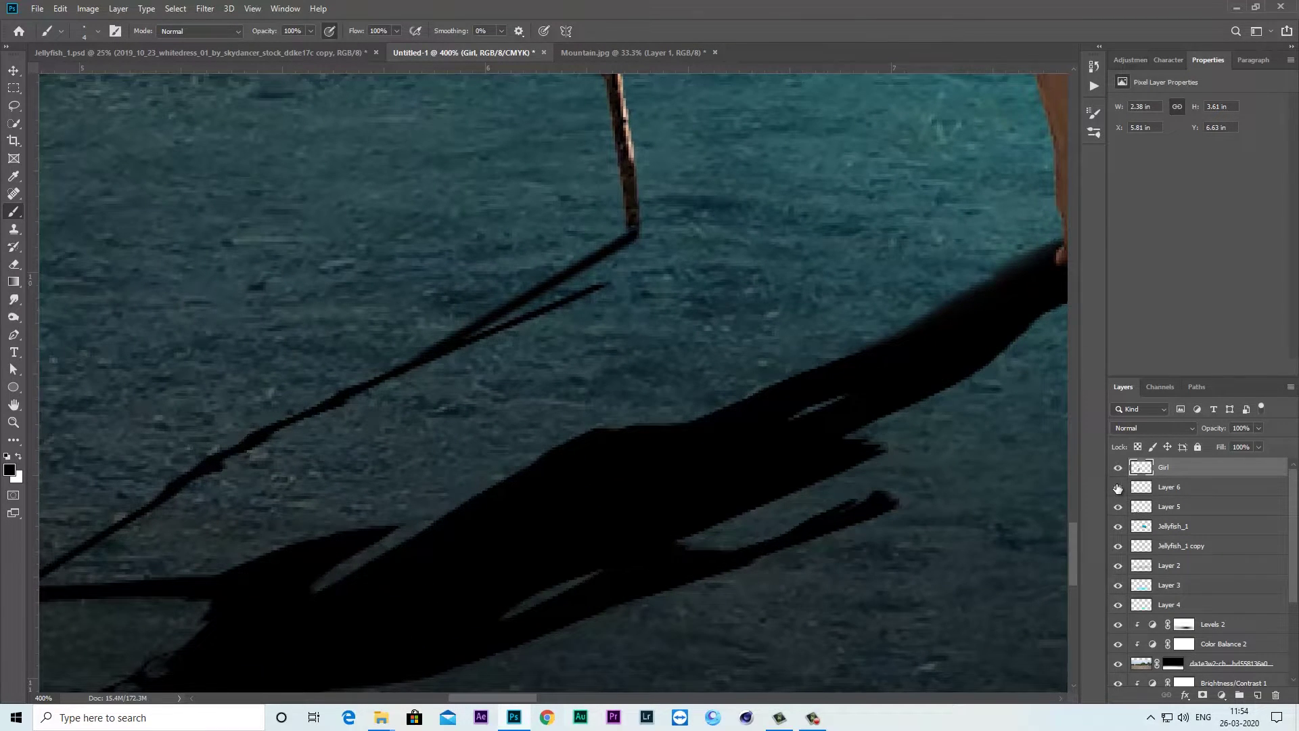
left_click(1118, 506)
left_click(1182, 508)
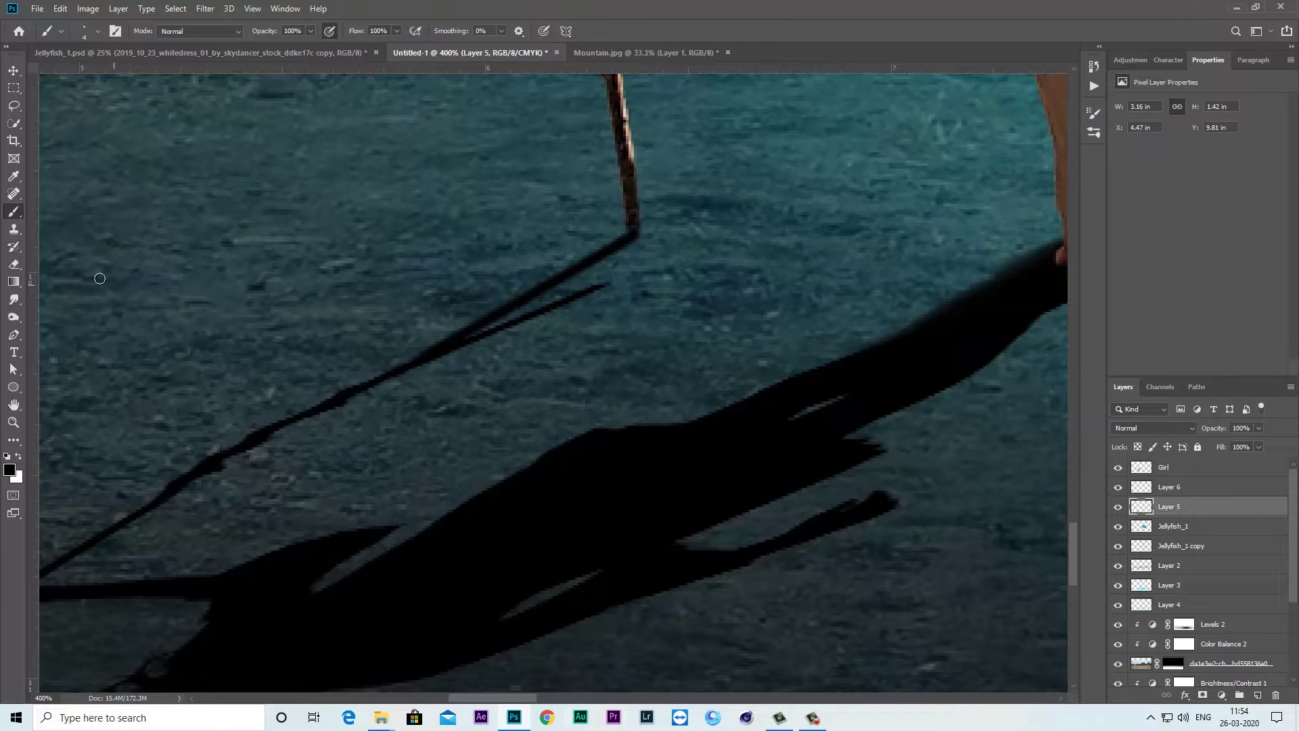
key("e")
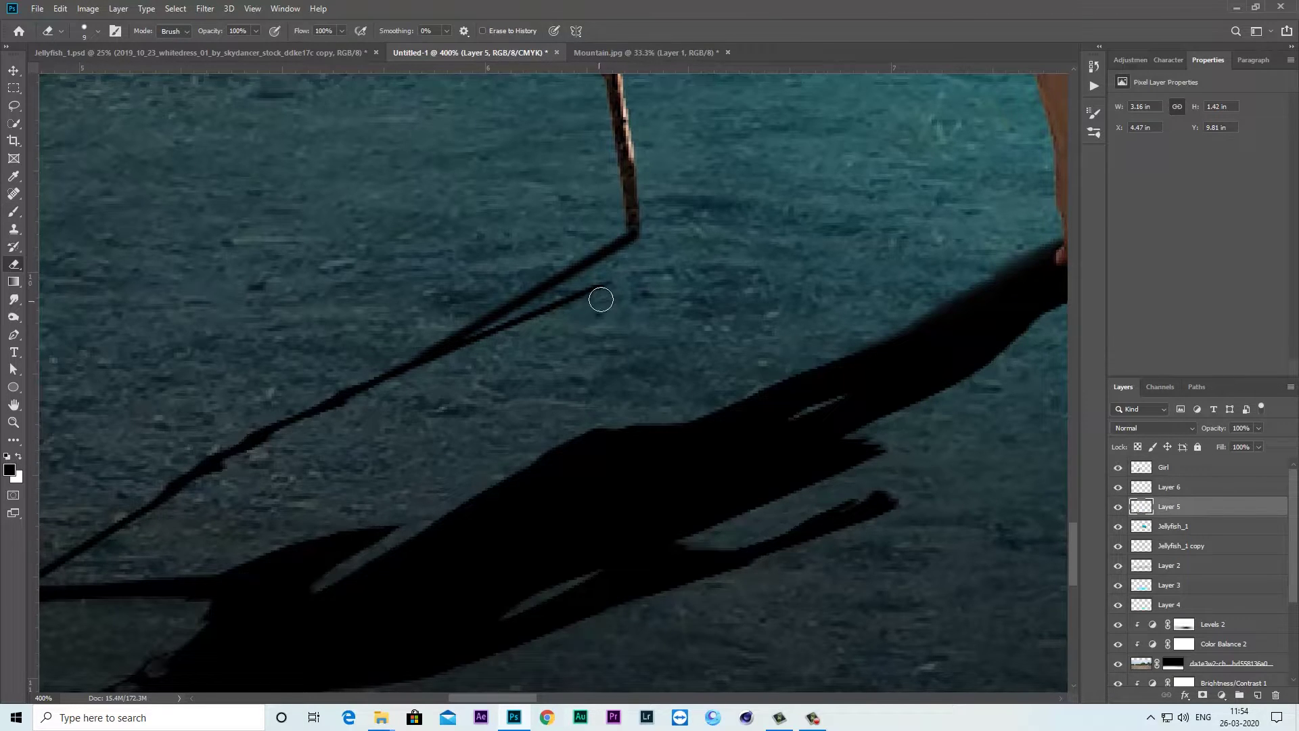
left_click_drag(590, 295, 451, 366)
key("ctrl+minus")
key("ctrl+minus")
key("ctrl+minus")
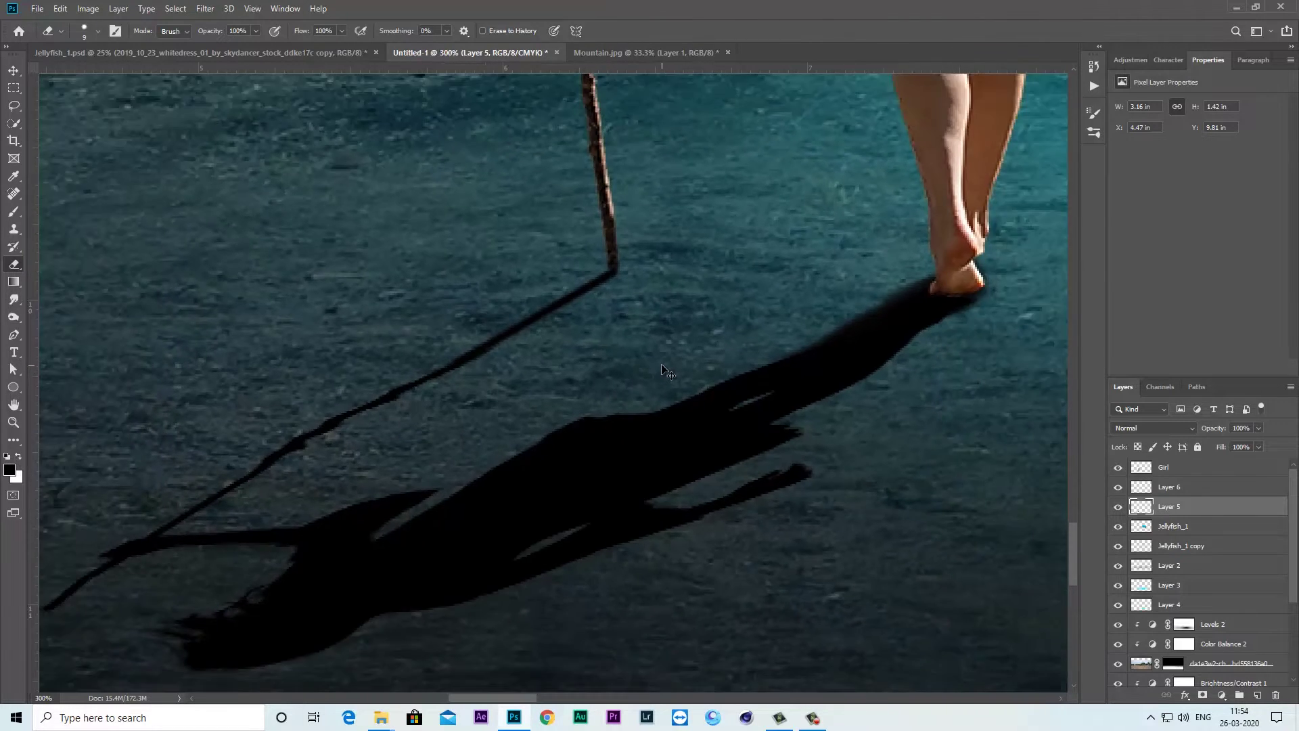
key("ctrl+minus")
key("ctrl+minus")
key("ctrl+minus")
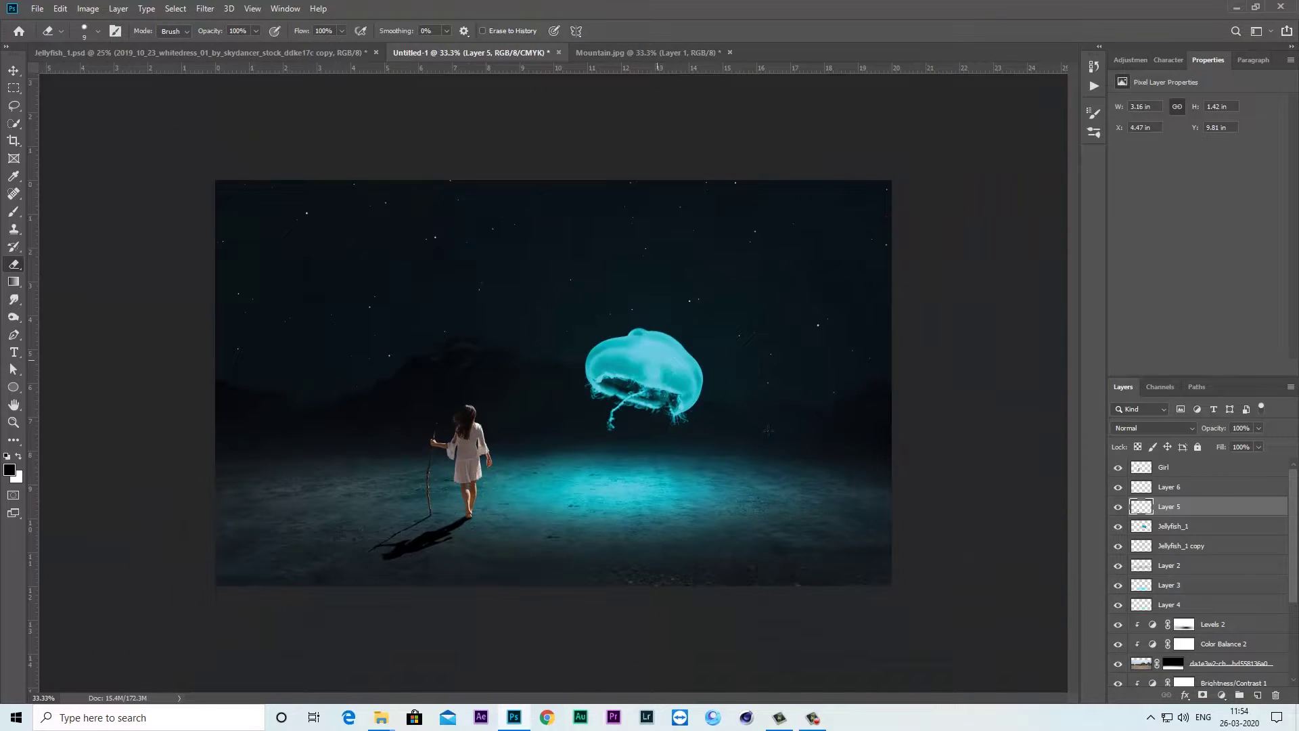
Merge Layers 5 and 6 into one layer named 'shadow' beneath the Girl layer
left_click(1119, 508)
left_click(1180, 474)
left_click(1171, 509)
right_click(1186, 488)
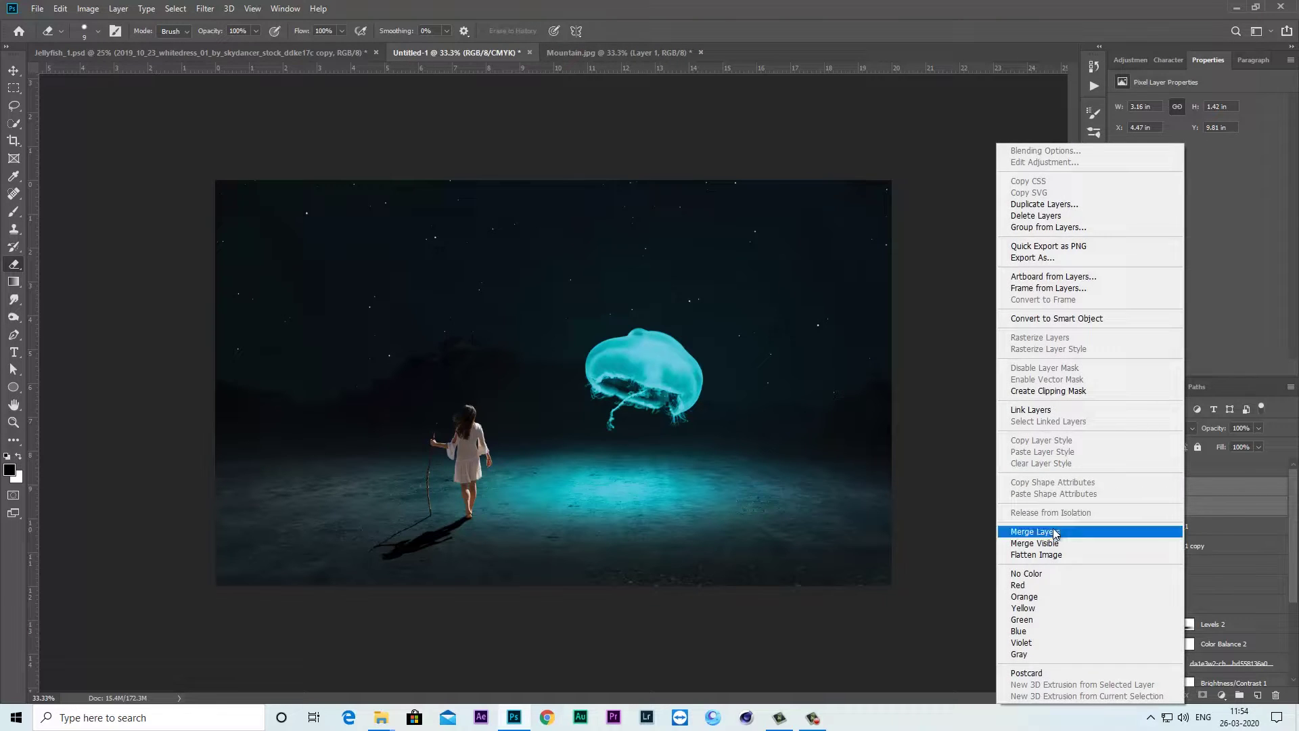
left_click(1056, 531)
double_click(1170, 486)
type("shadow")
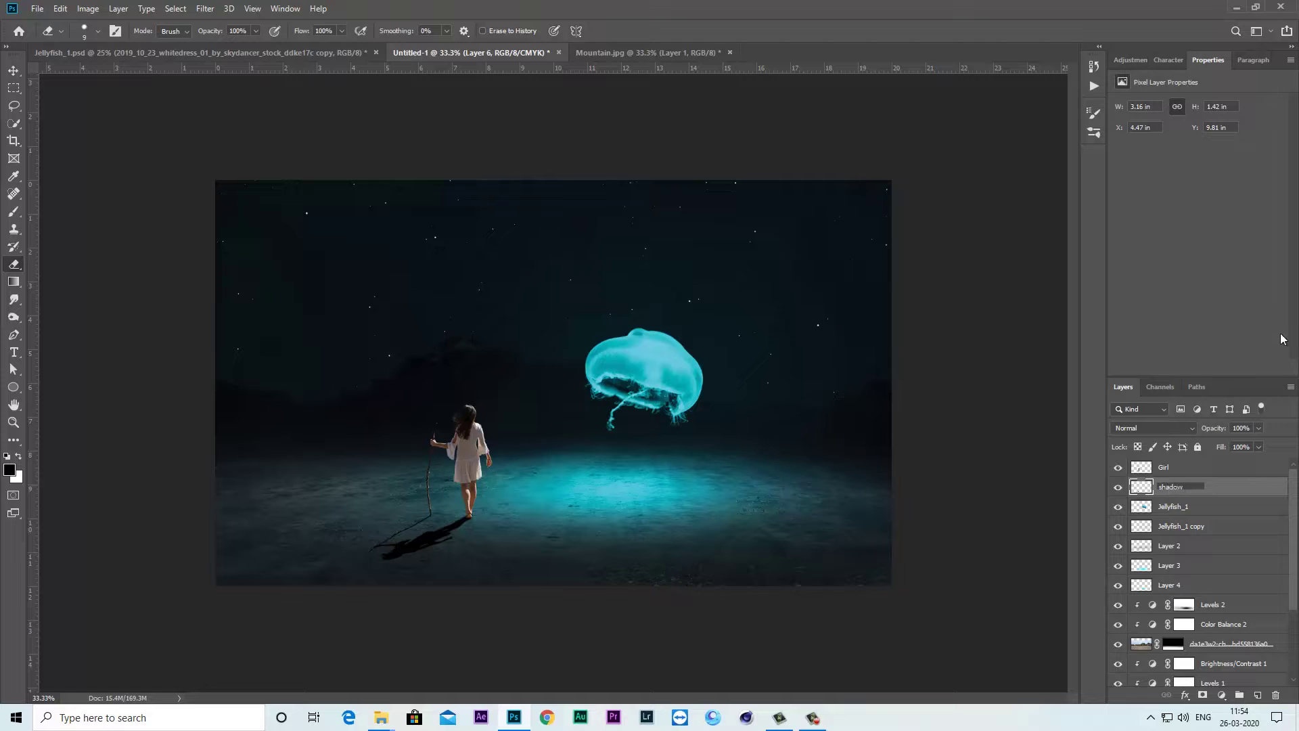
left_click(1219, 470)
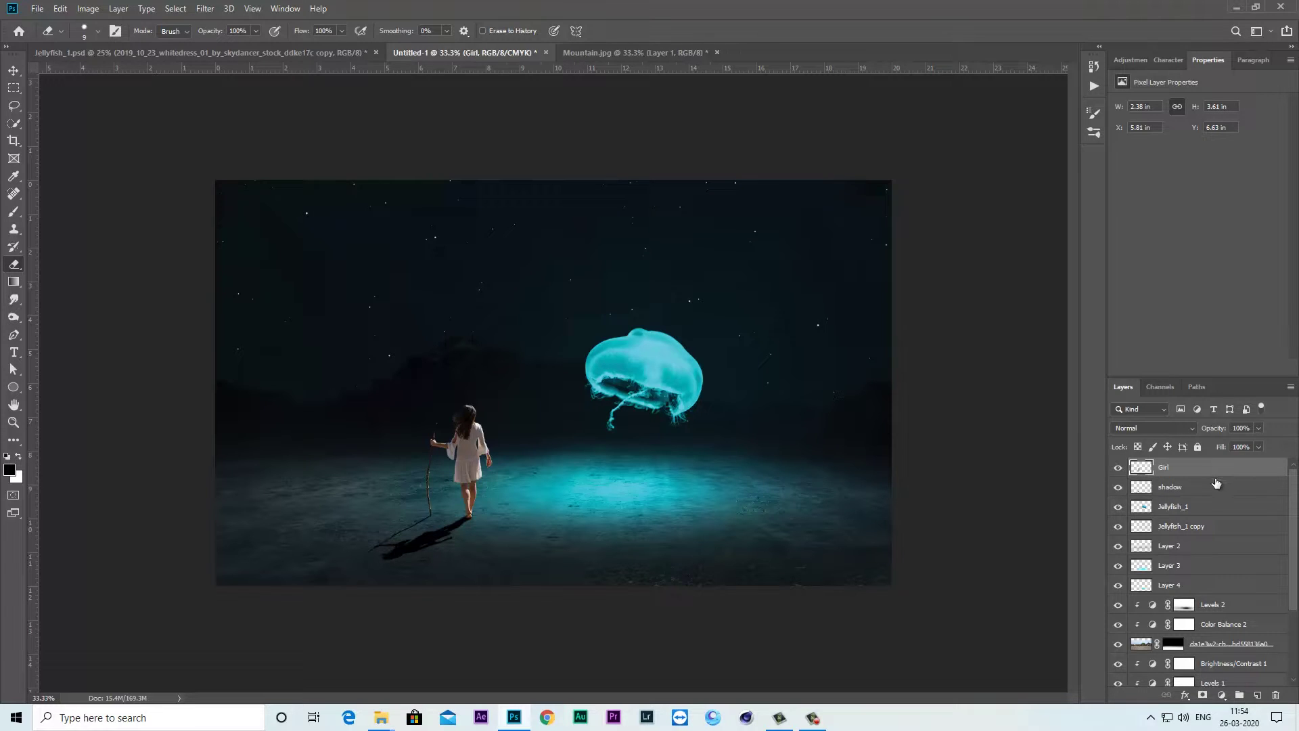
left_click(1118, 467)
left_click(1118, 467)
left_click(1188, 473)
Clip a Color Balance to Girl: midtones cyan -22, shadows cyan -20 and blue +12
left_click(1221, 695)
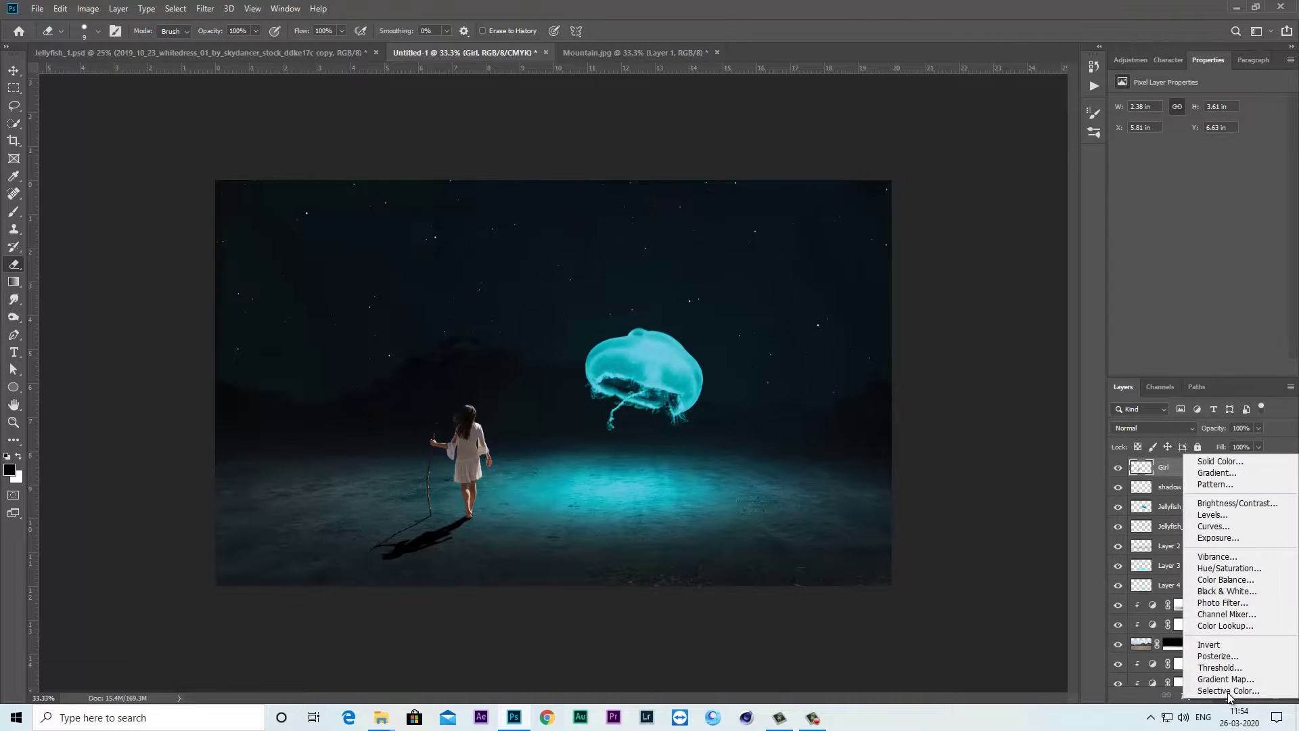
left_click(1217, 580)
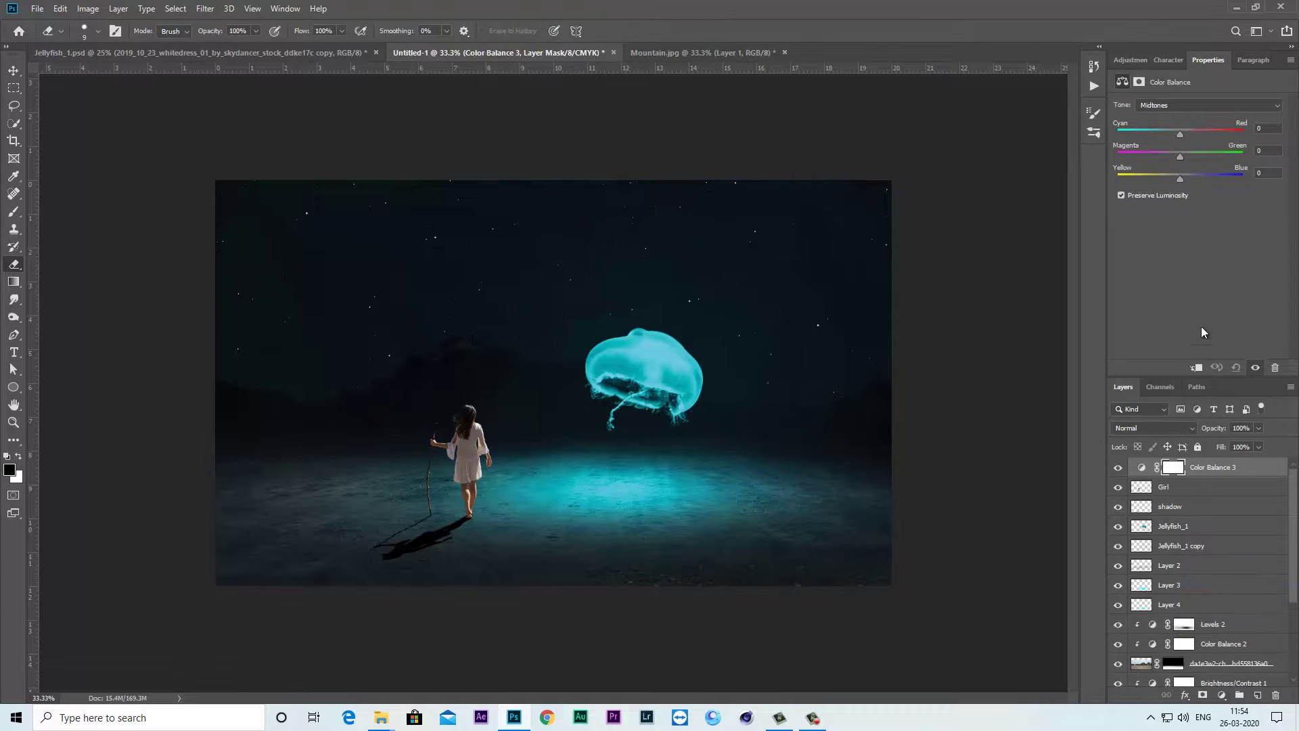
left_click(1197, 368)
left_click_drag(1180, 135, 1163, 135)
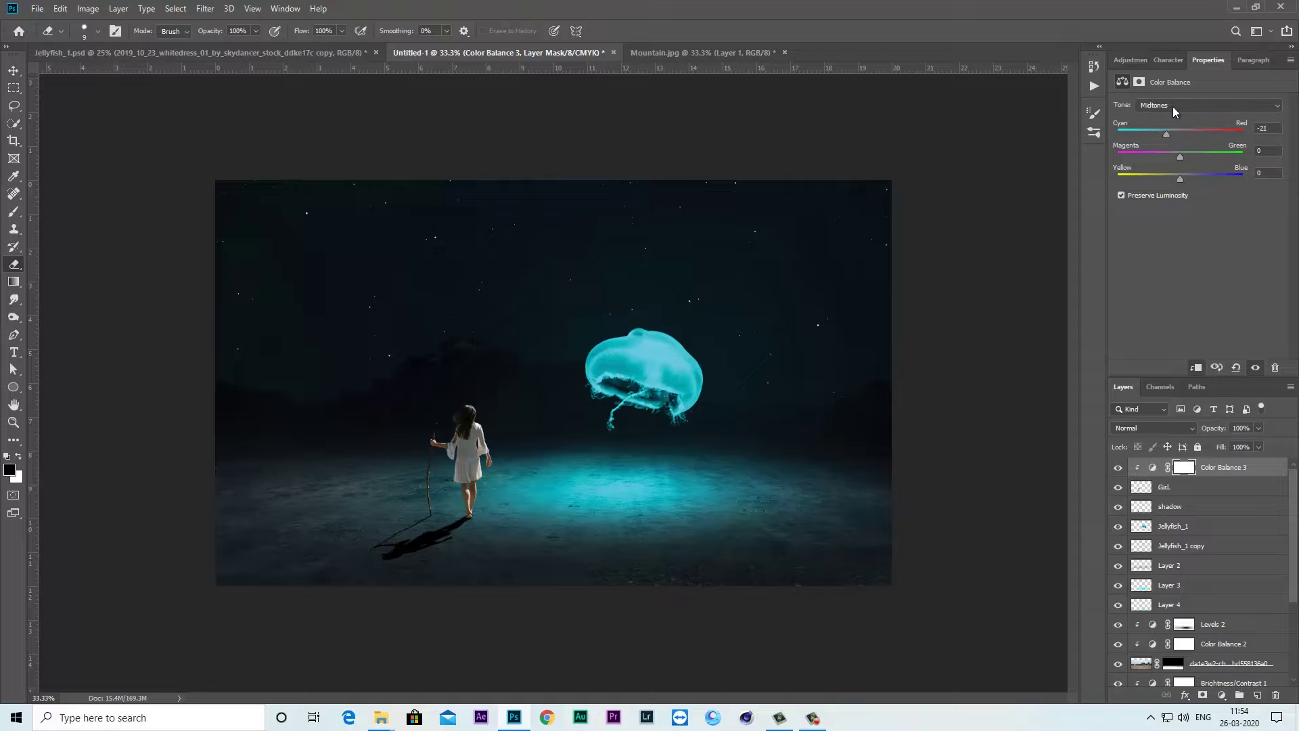
left_click(1172, 107)
left_click(1174, 117)
left_click_drag(1183, 177, 1187, 177)
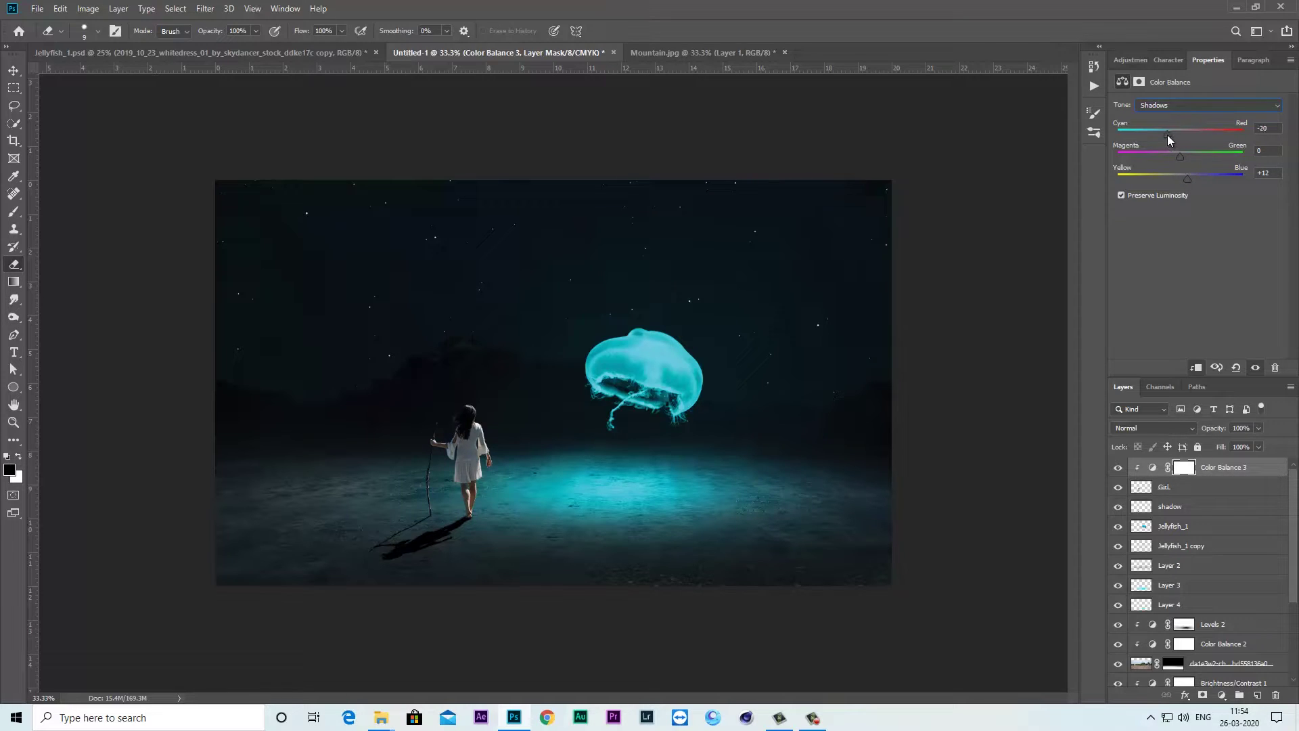
left_click(1118, 467)
left_click(1258, 695)
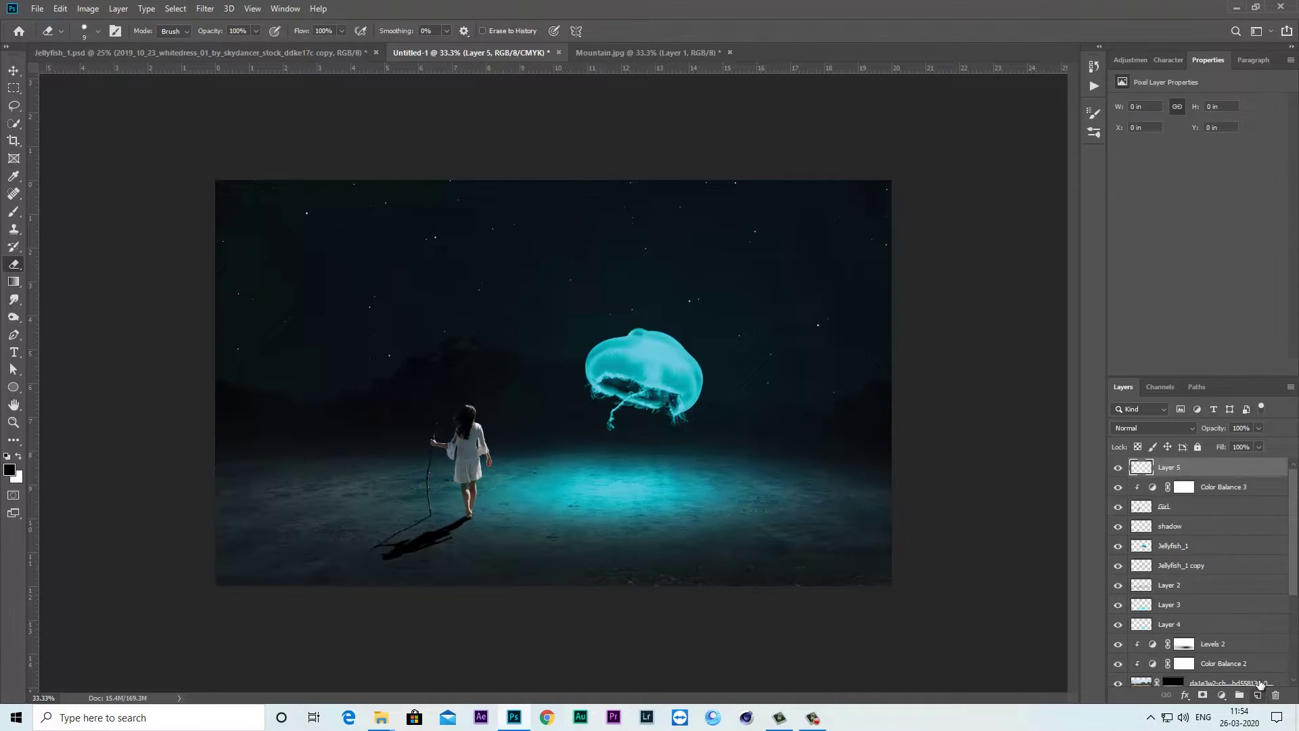
Clip the new layer and load the girl's silhouette as a selection
right_click(1186, 475)
left_click(1058, 392)
left_click(1143, 511)
right_click(1144, 511)
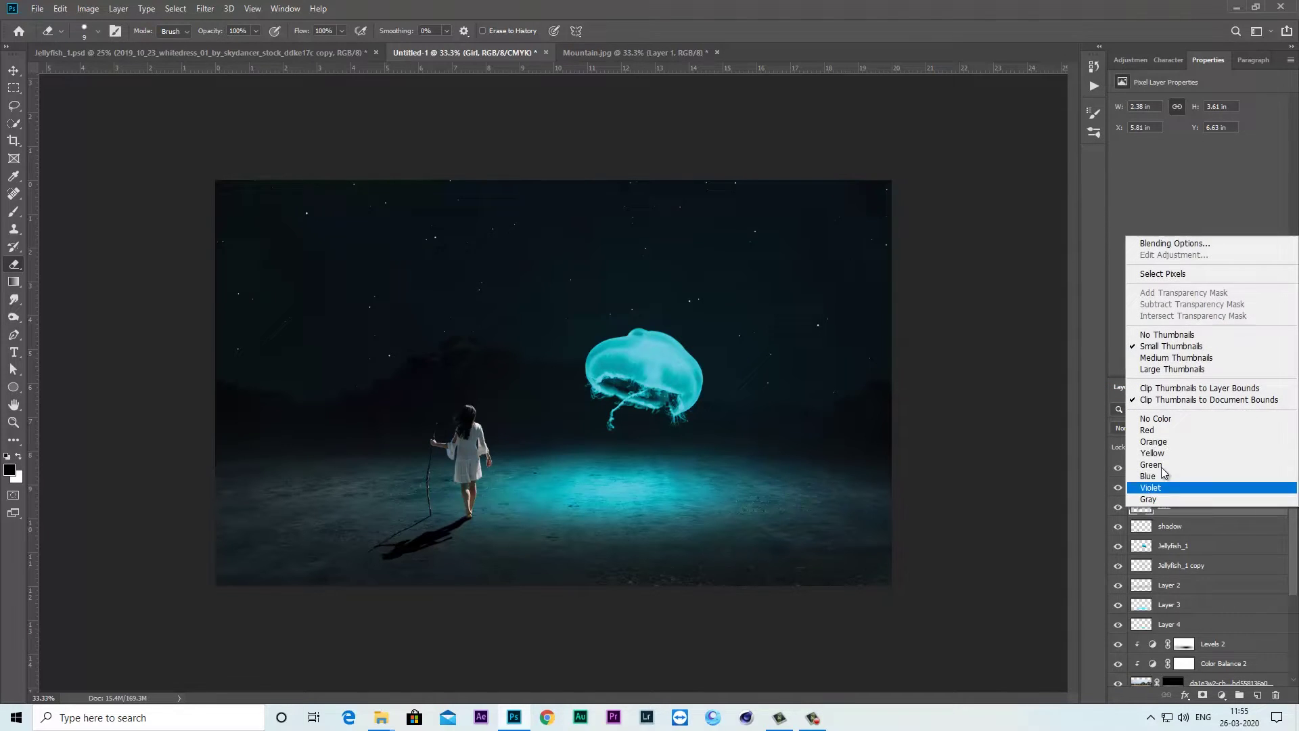
left_click(1163, 274)
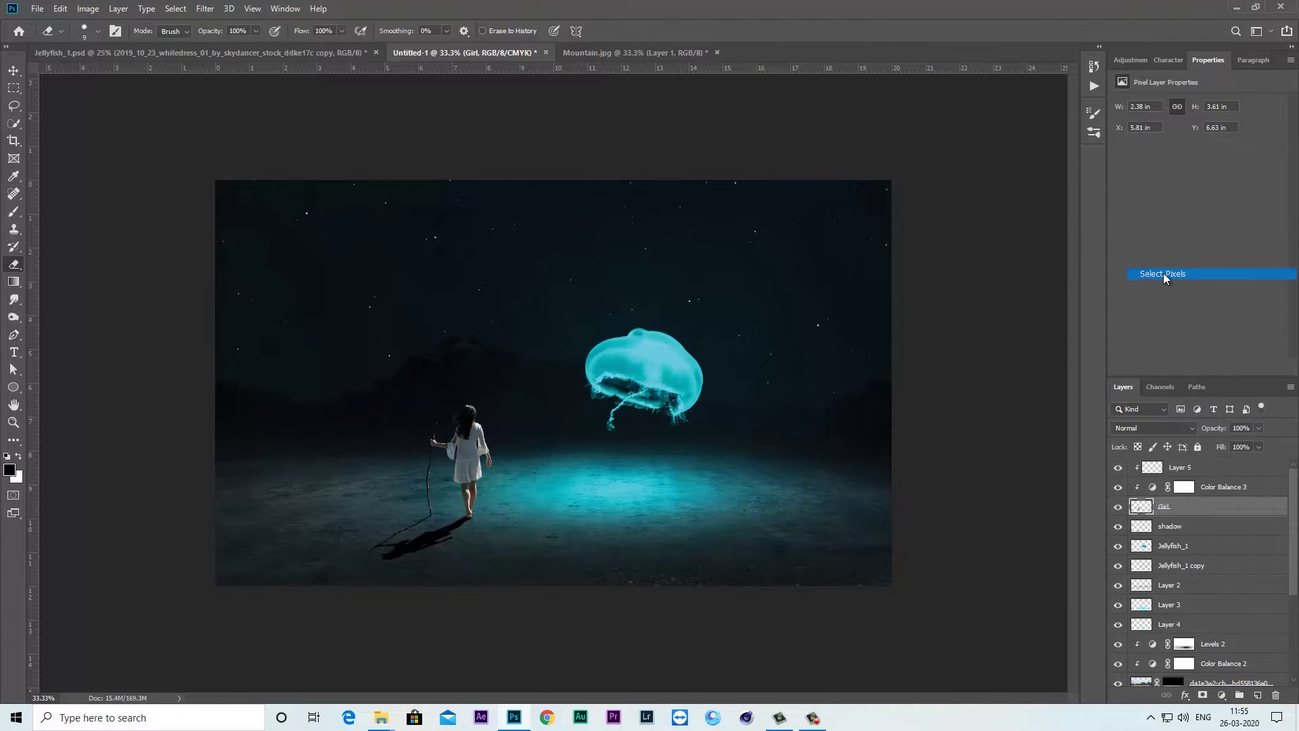
left_click(1183, 469)
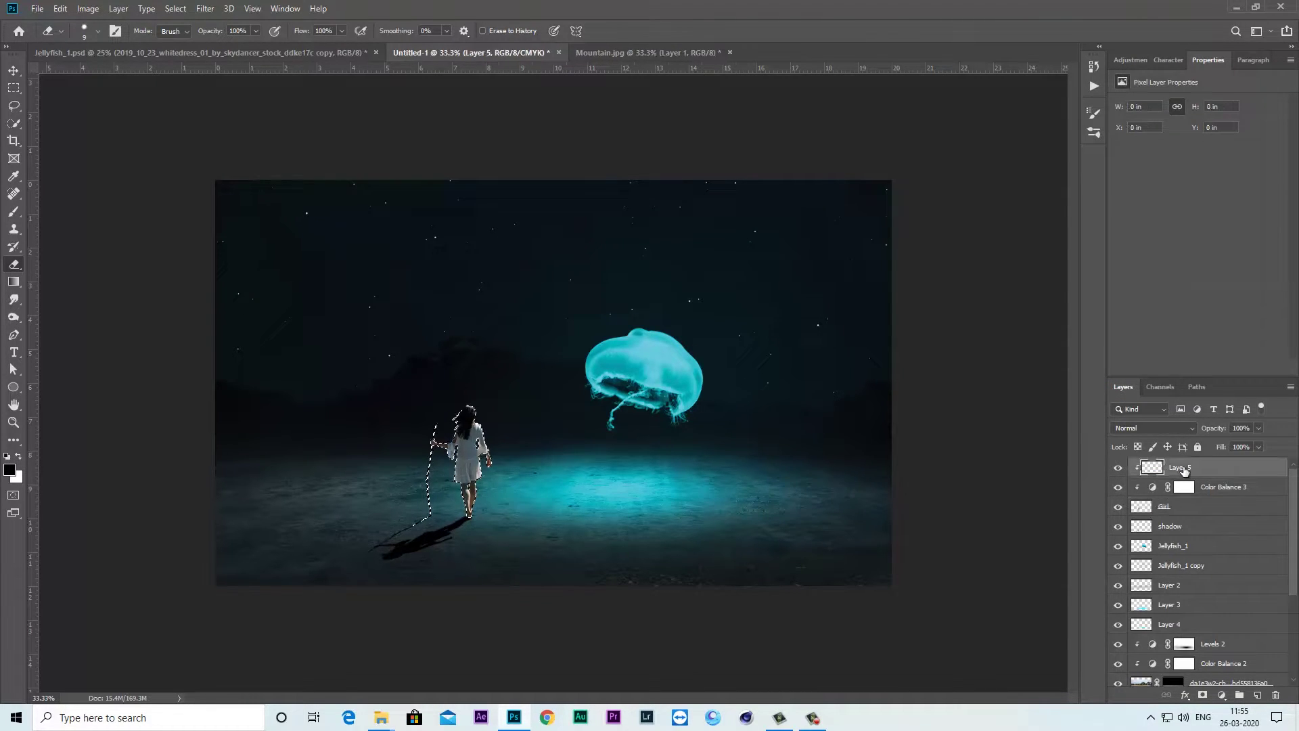
Fill the girl's selection with a bright cyan sampled from the jellyfish
left_click(9, 469)
left_click(650, 341)
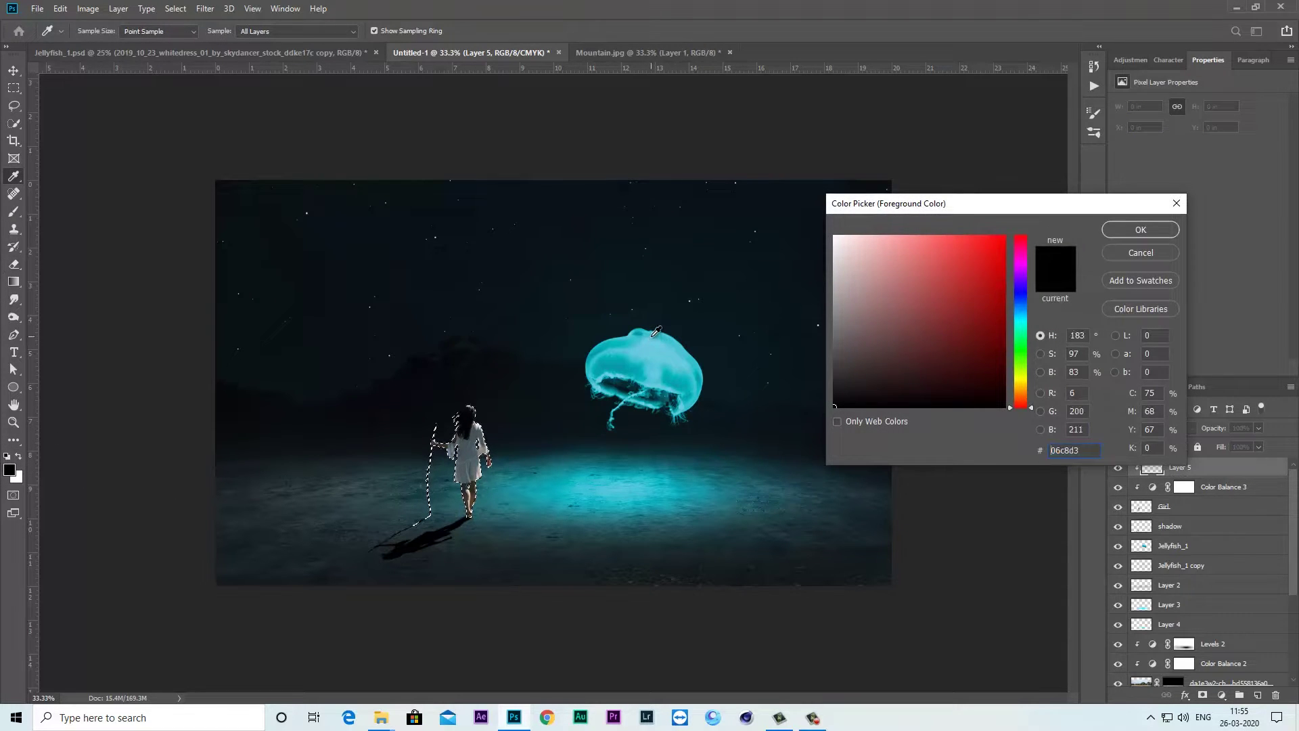
left_click_drag(994, 247, 998, 237)
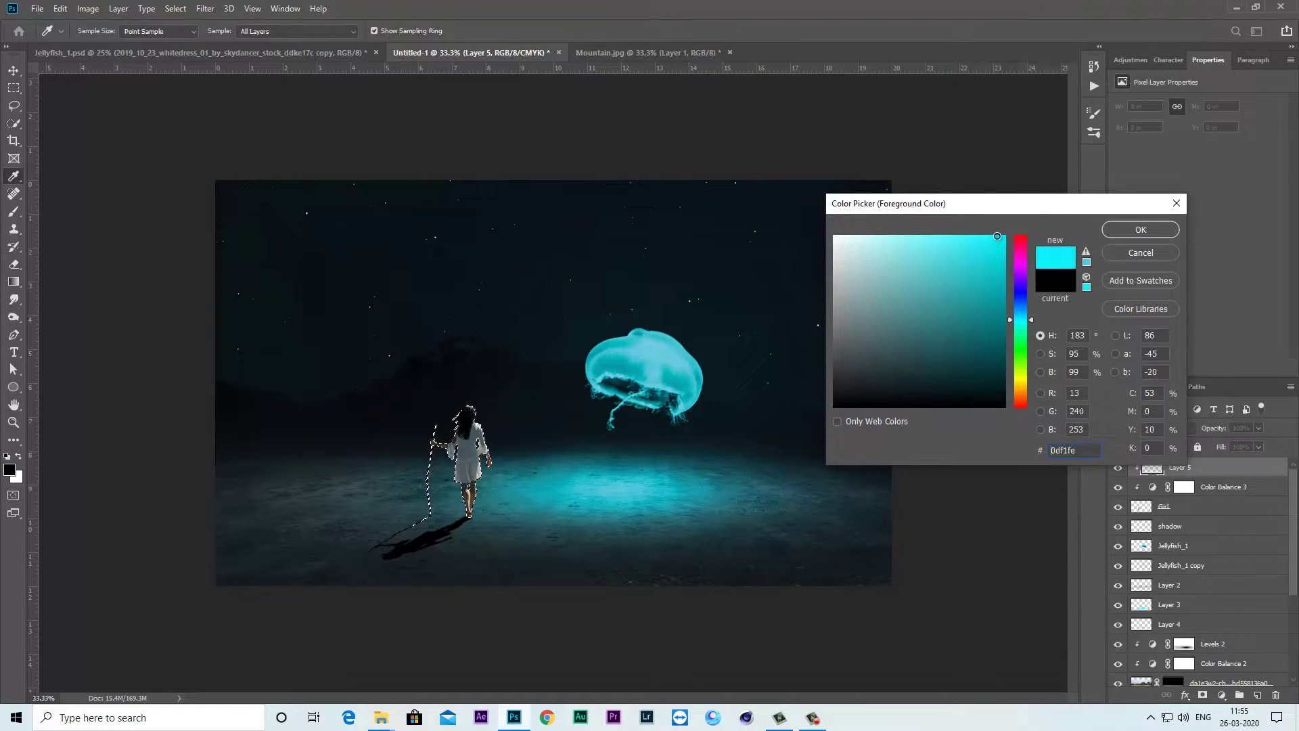
left_click(1128, 231)
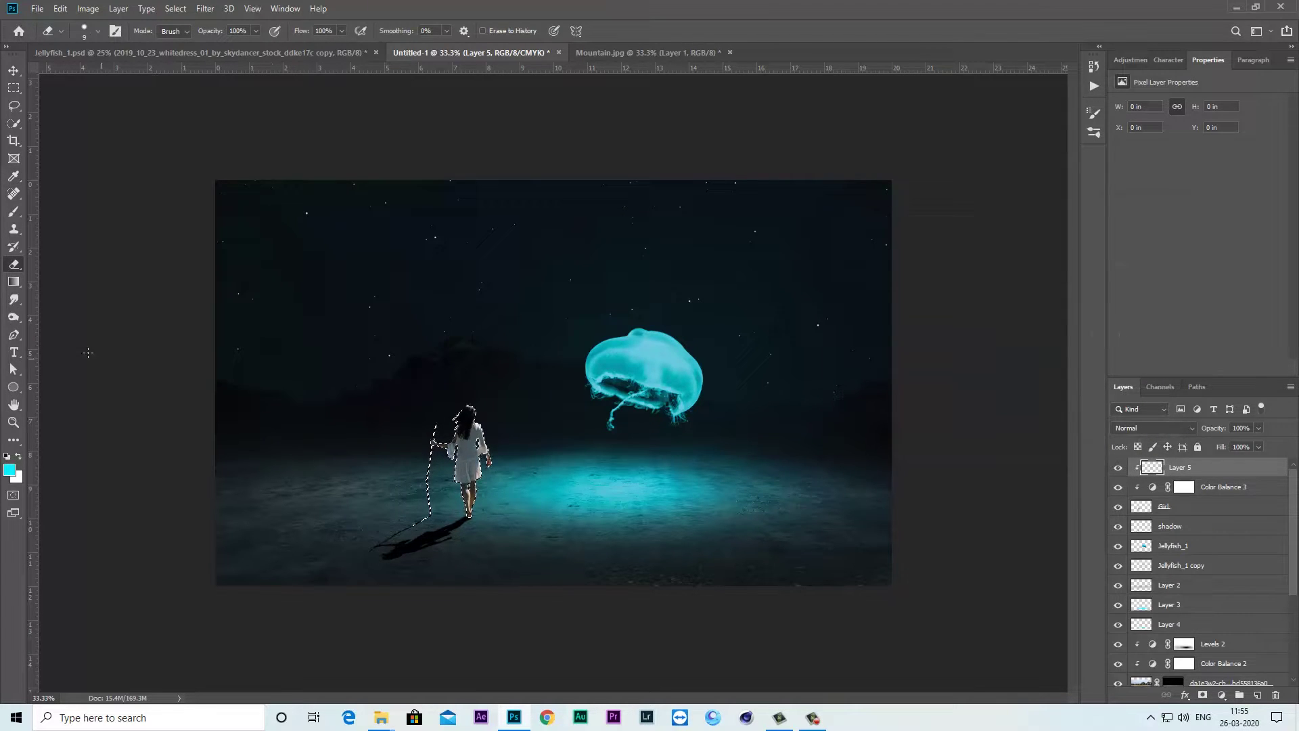
left_click_drag(14, 282, 81, 295)
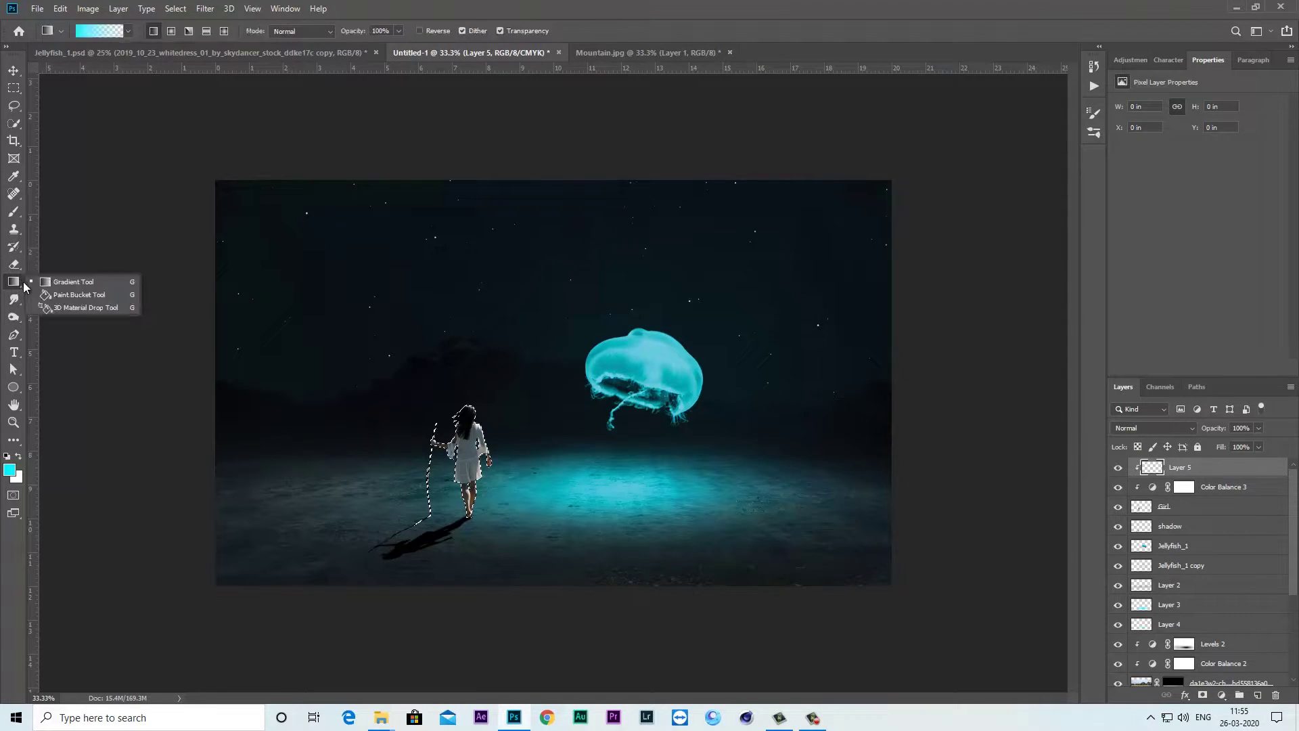
left_click(458, 450)
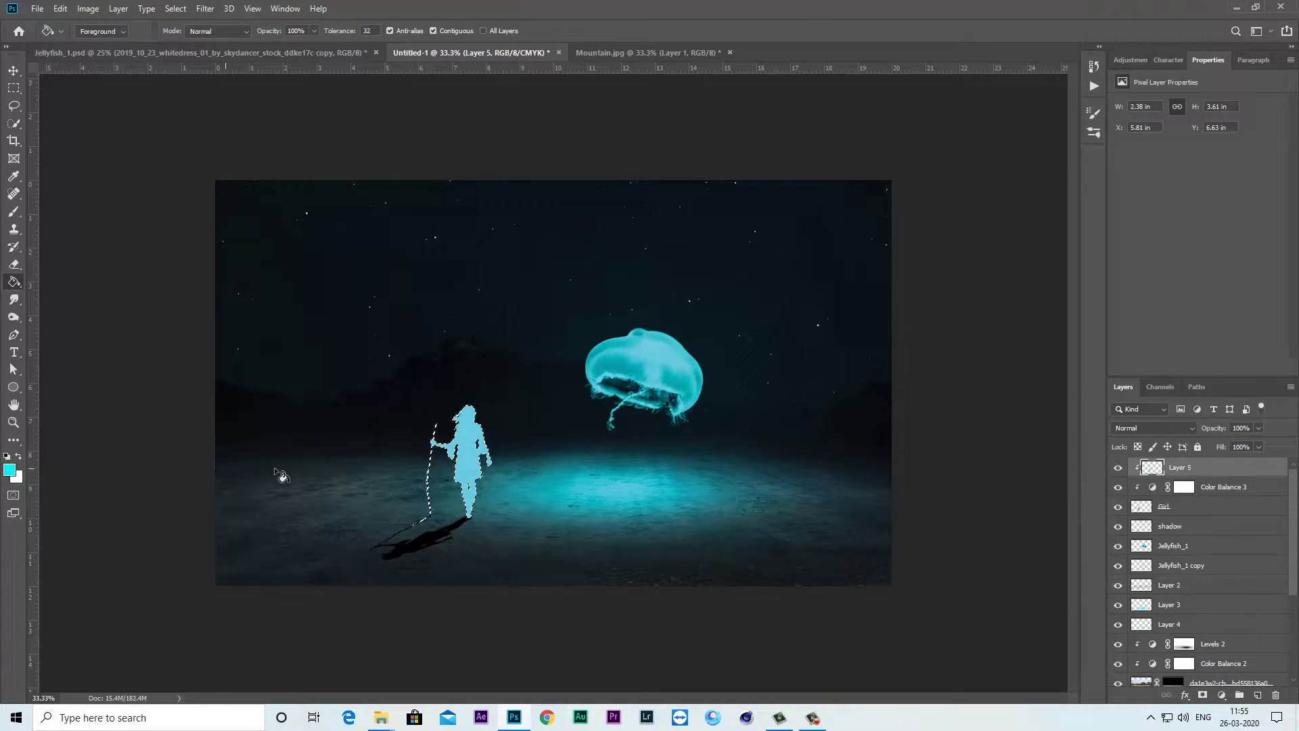
Set the cyan fill layer to Soft Light at 74% opacity and deselect
left_click(1152, 428)
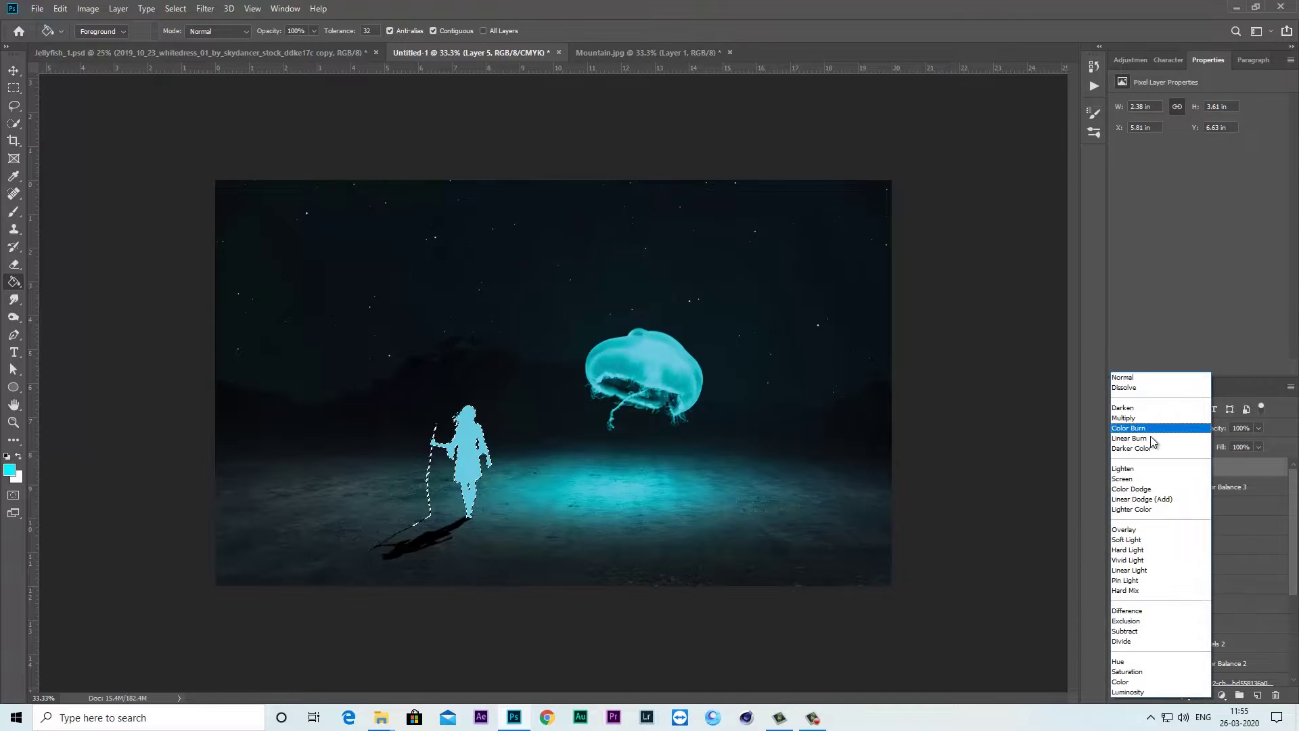
left_click(1137, 541)
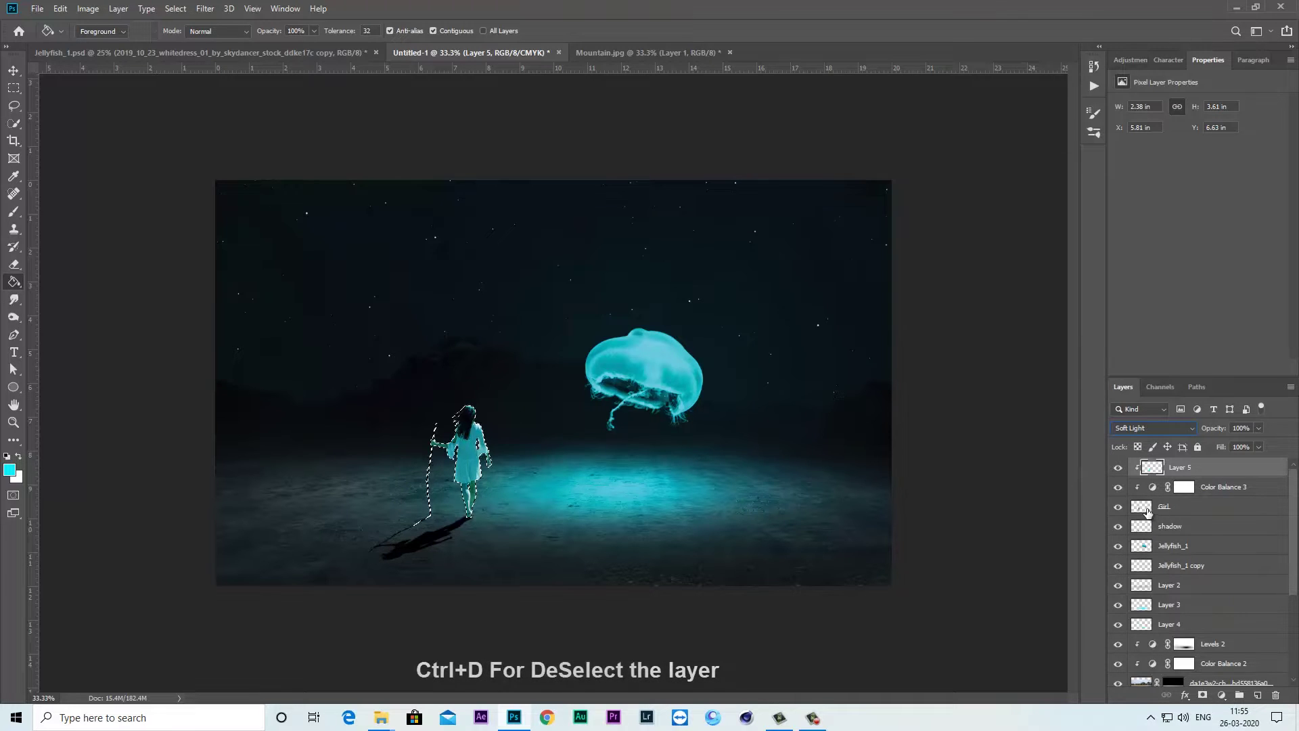
left_click(1147, 512)
key("ctrl+d")
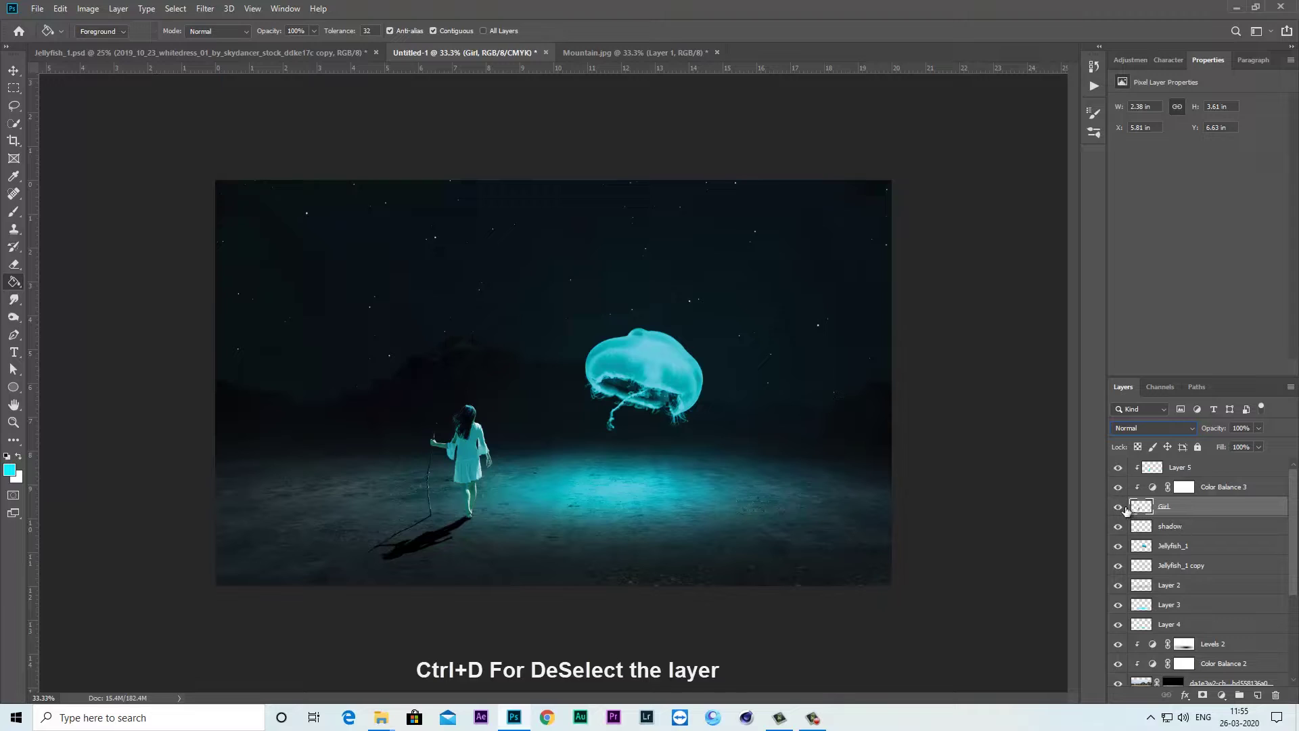
left_click(1196, 469)
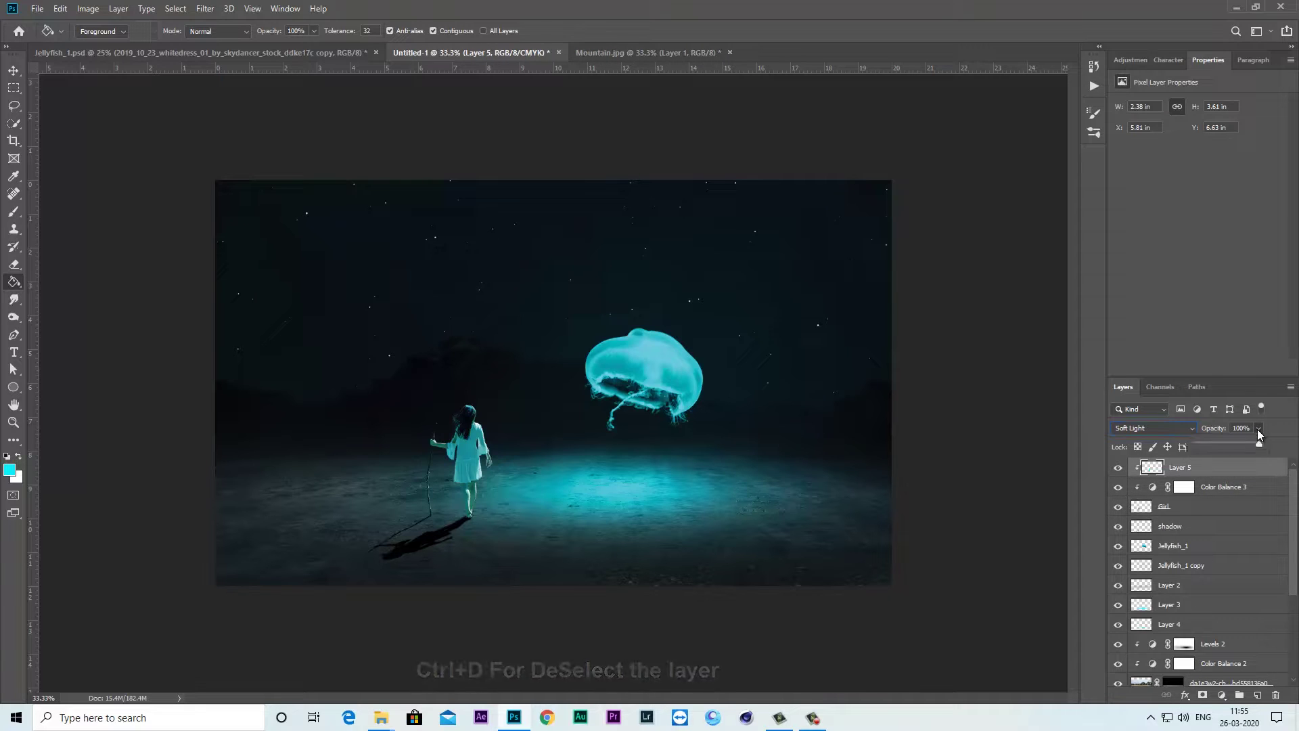
left_click_drag(1258, 429, 1249, 445)
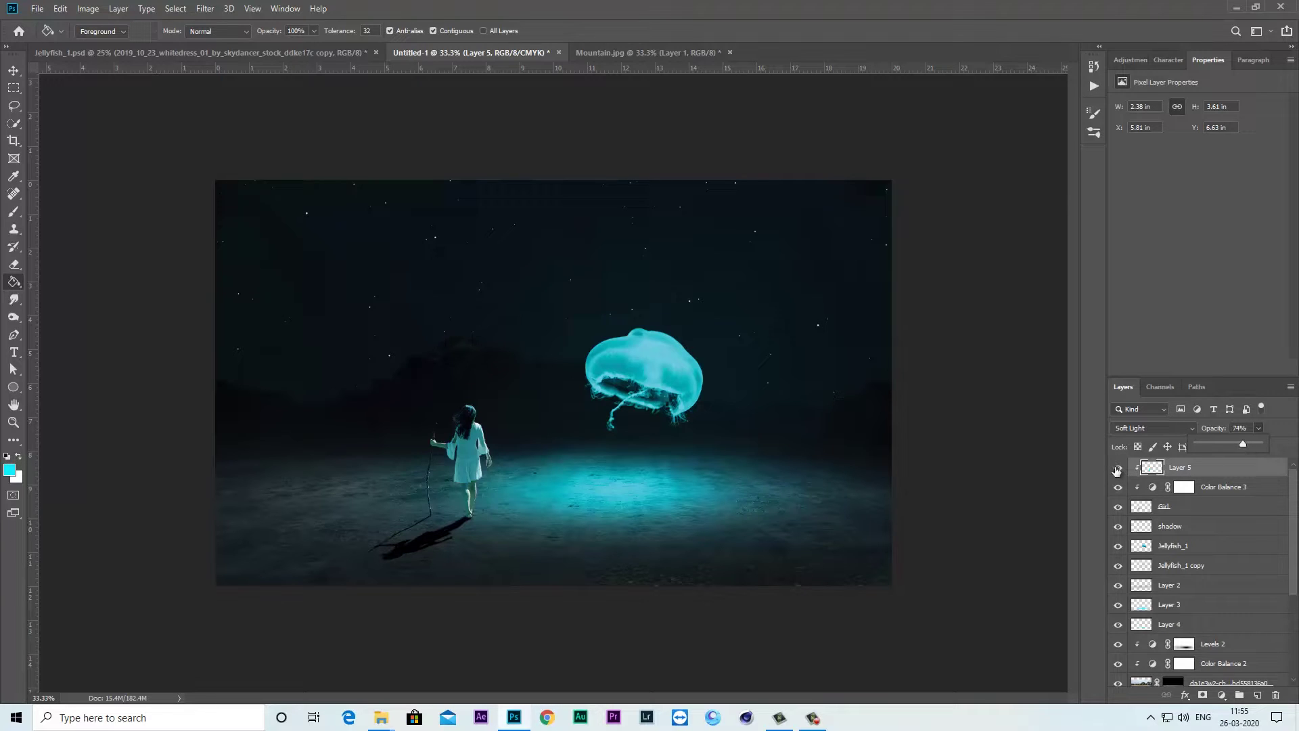
left_click(1118, 468)
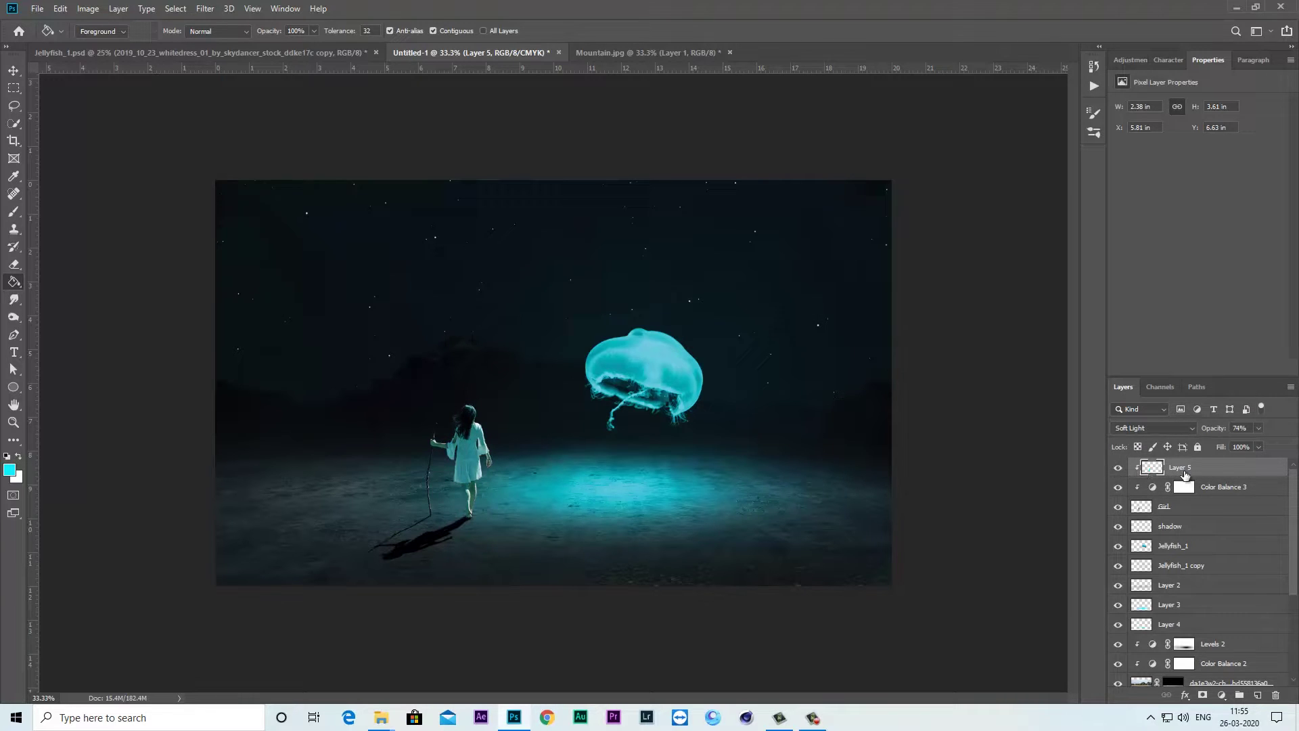
left_click(1260, 694)
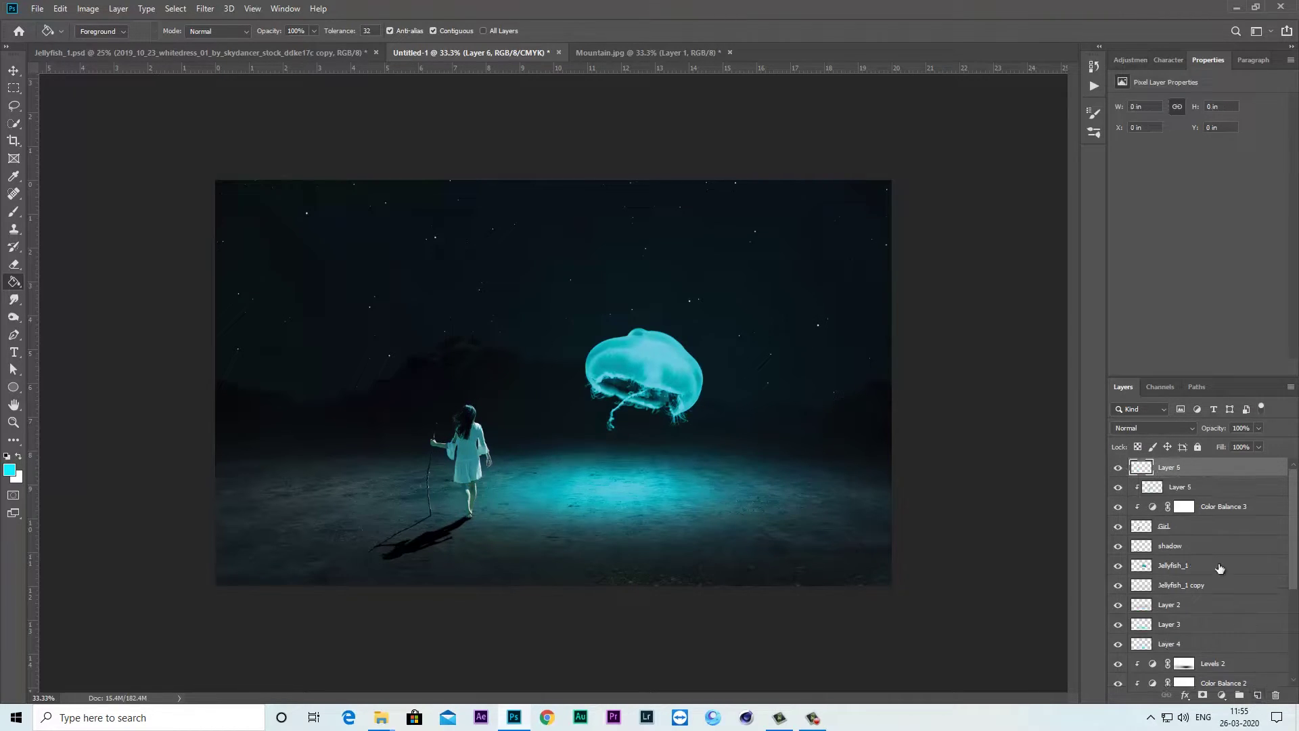
Fill Layer 6 with 50% gray, set it to Overlay and clip it to Layer 5
left_click(60, 8)
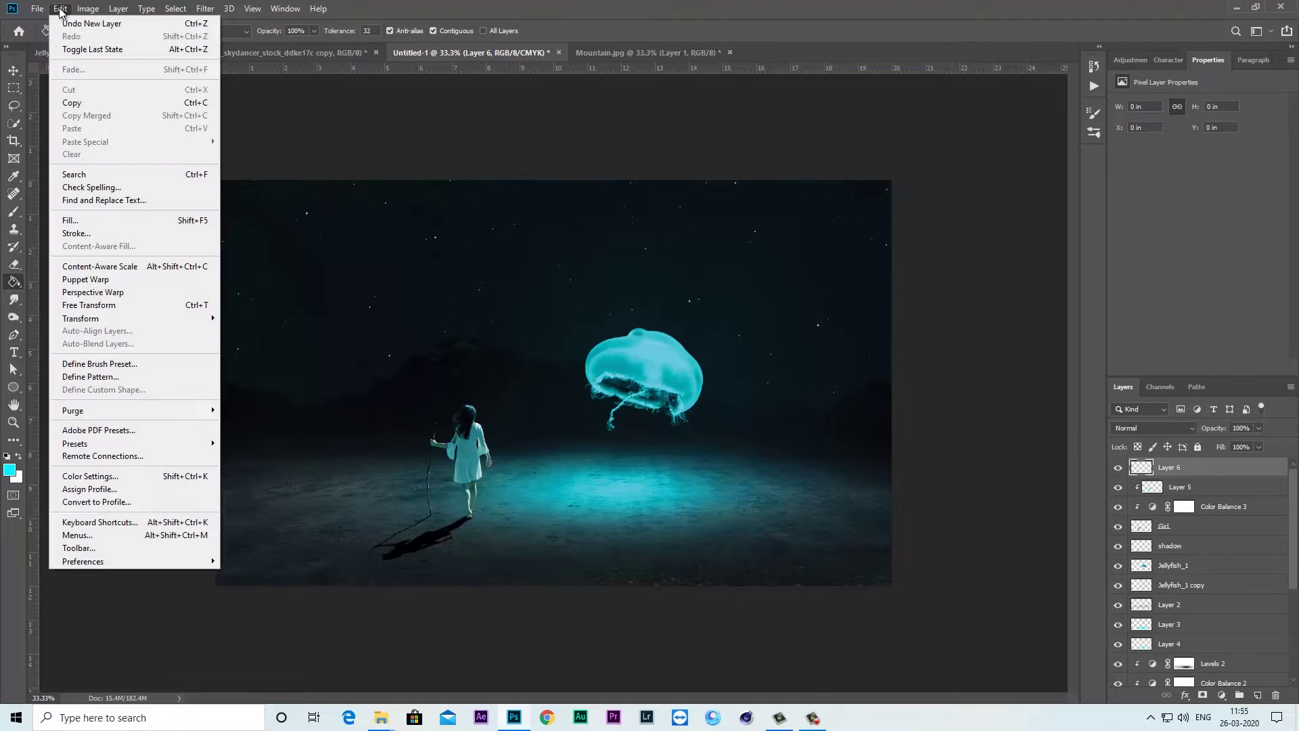
left_click(85, 224)
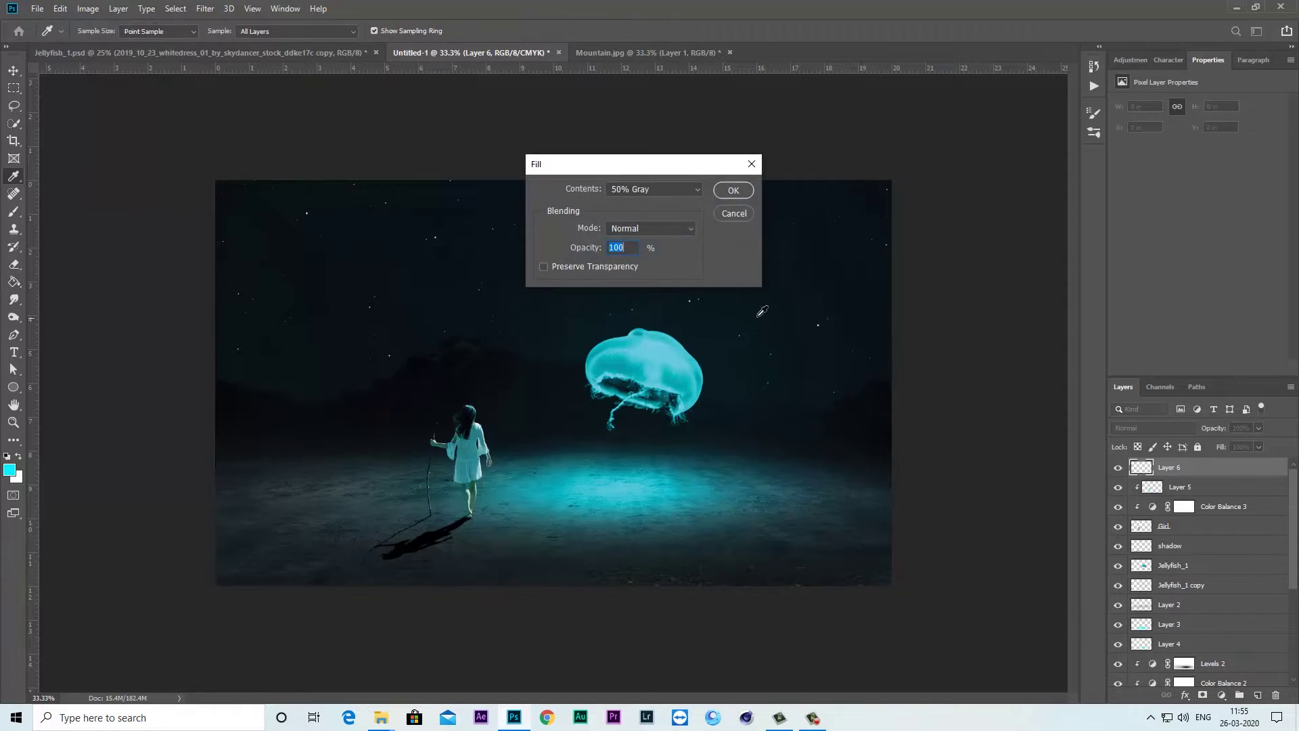
left_click(731, 191)
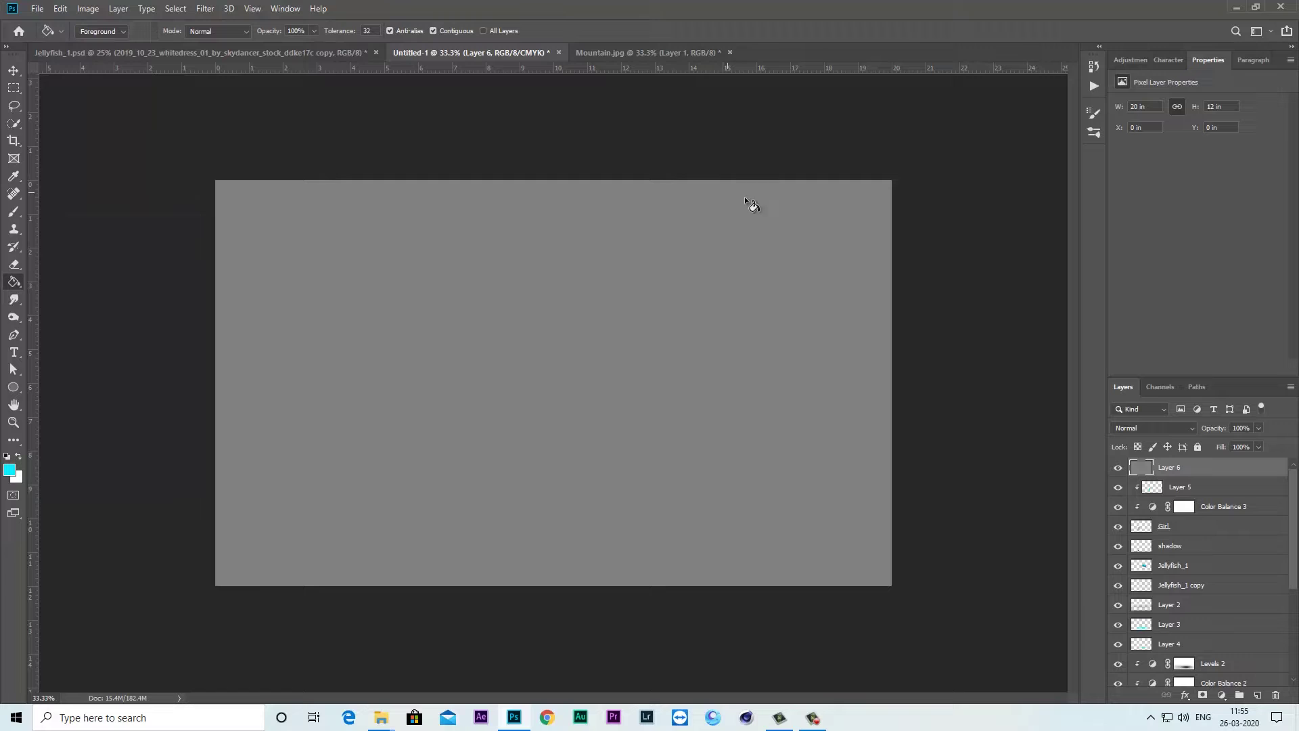
left_click(1172, 428)
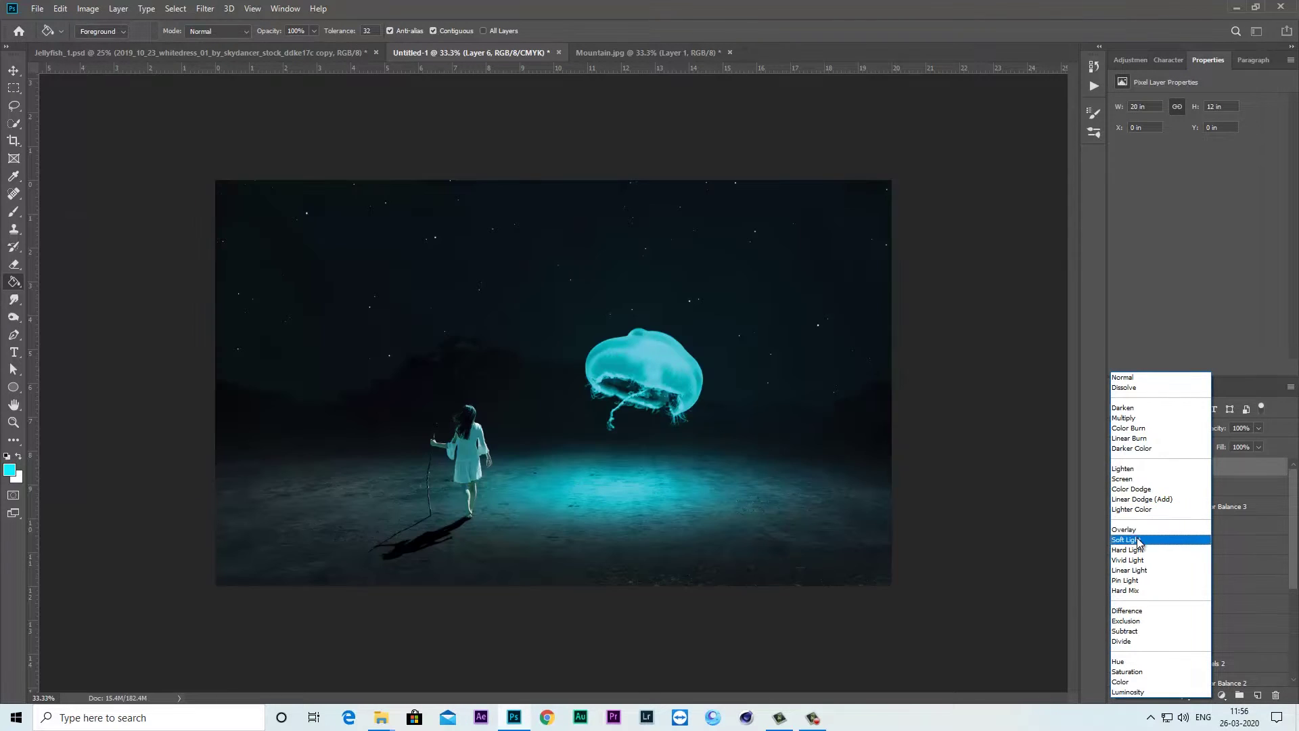
left_click(1131, 529)
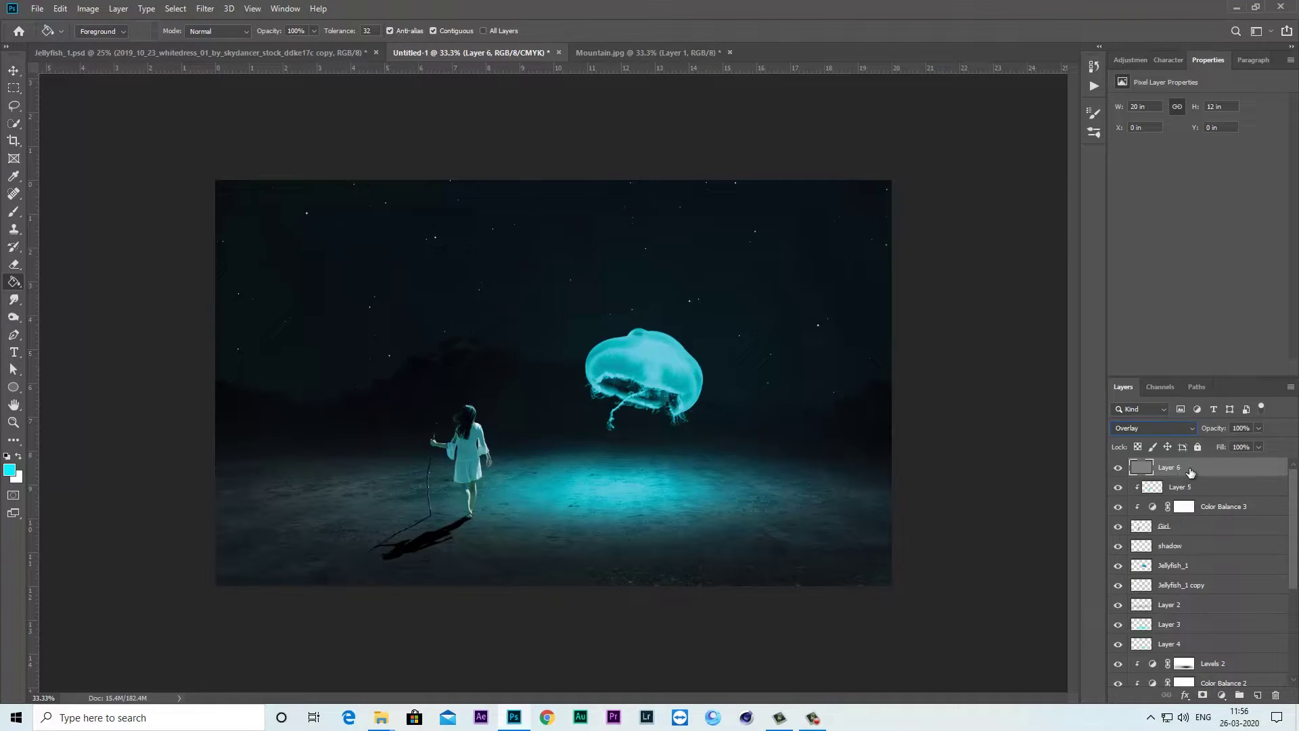
right_click(1191, 472)
left_click(1073, 391)
Select the Burn tool from the toning tool group
right_click(13, 298)
left_click(40, 328)
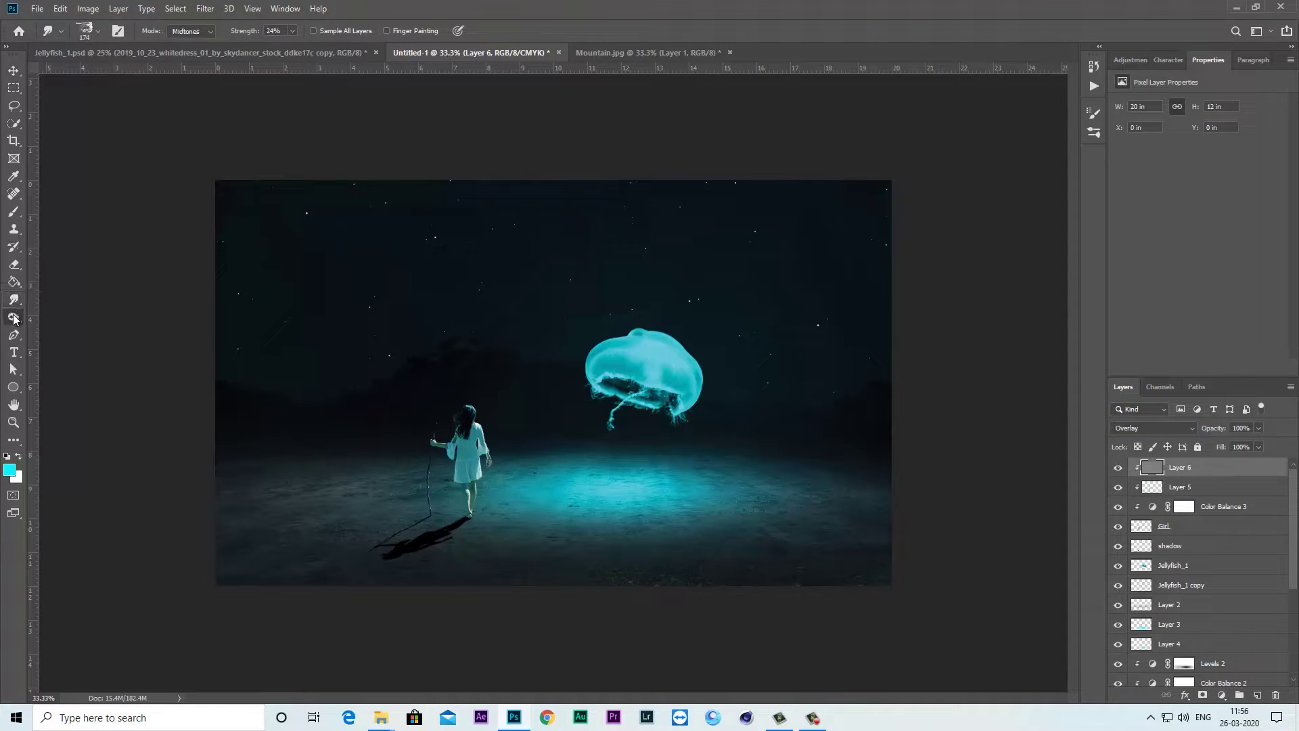
right_click(13, 318)
left_click(51, 328)
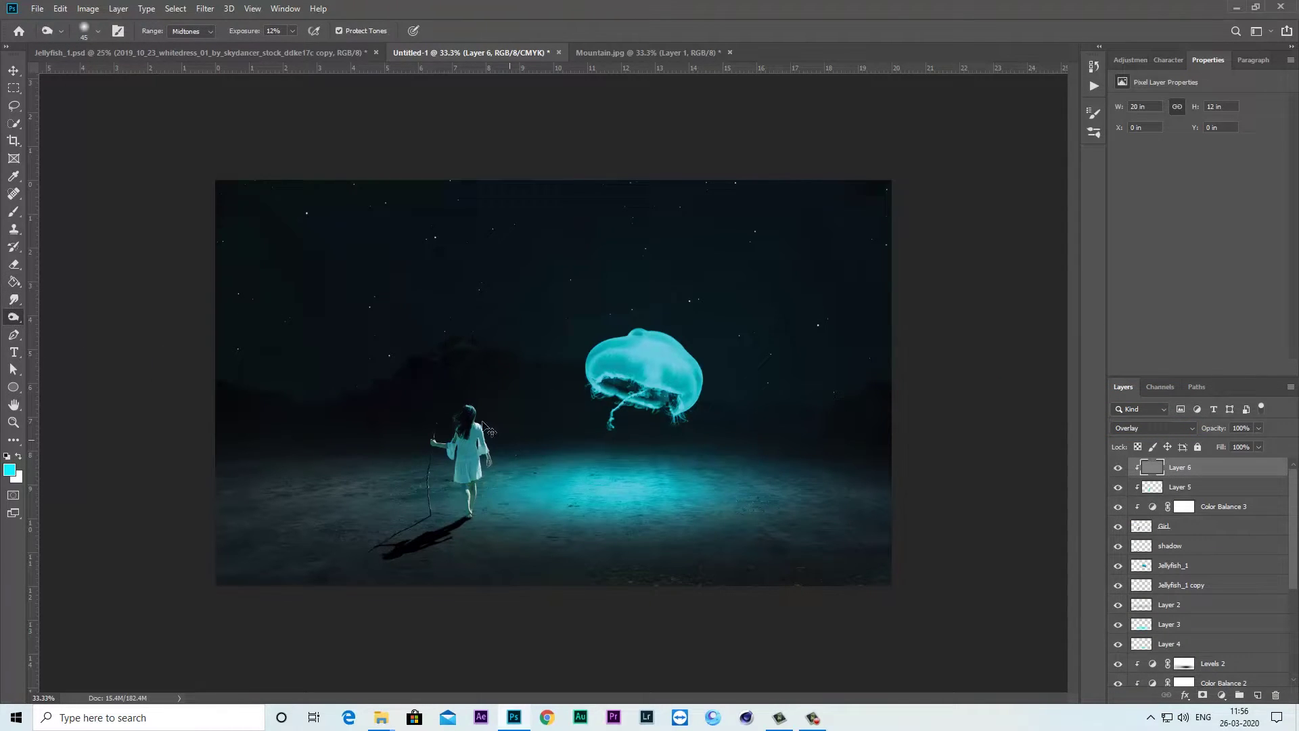
Burn shading into the girl's hair, dress and left calf with brush sizes 90 and 40
scroll(487, 429, "up", 3)
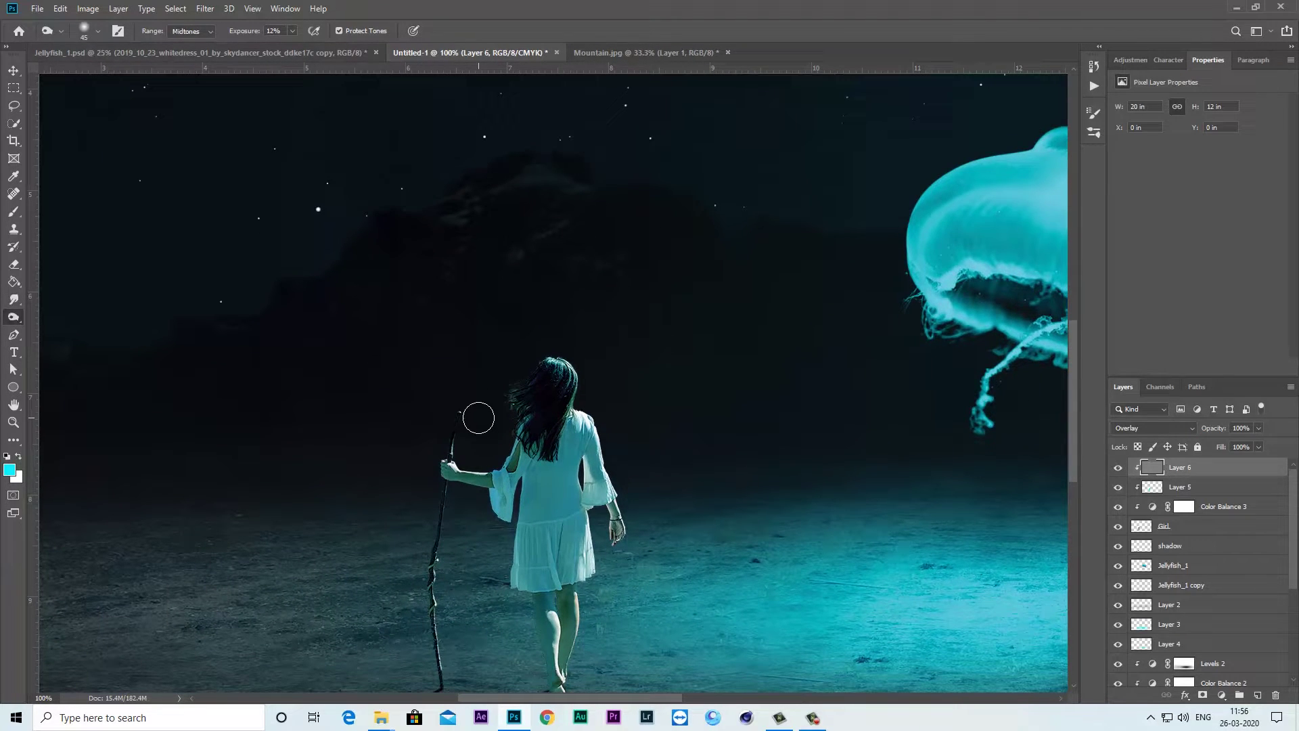
key("bracketright")
key("bracketright")
key("bracketright")
mouse_move(515, 411)
left_mouse_down()
mouse_move(511, 544)
mouse_move(552, 440)
left_mouse_up()
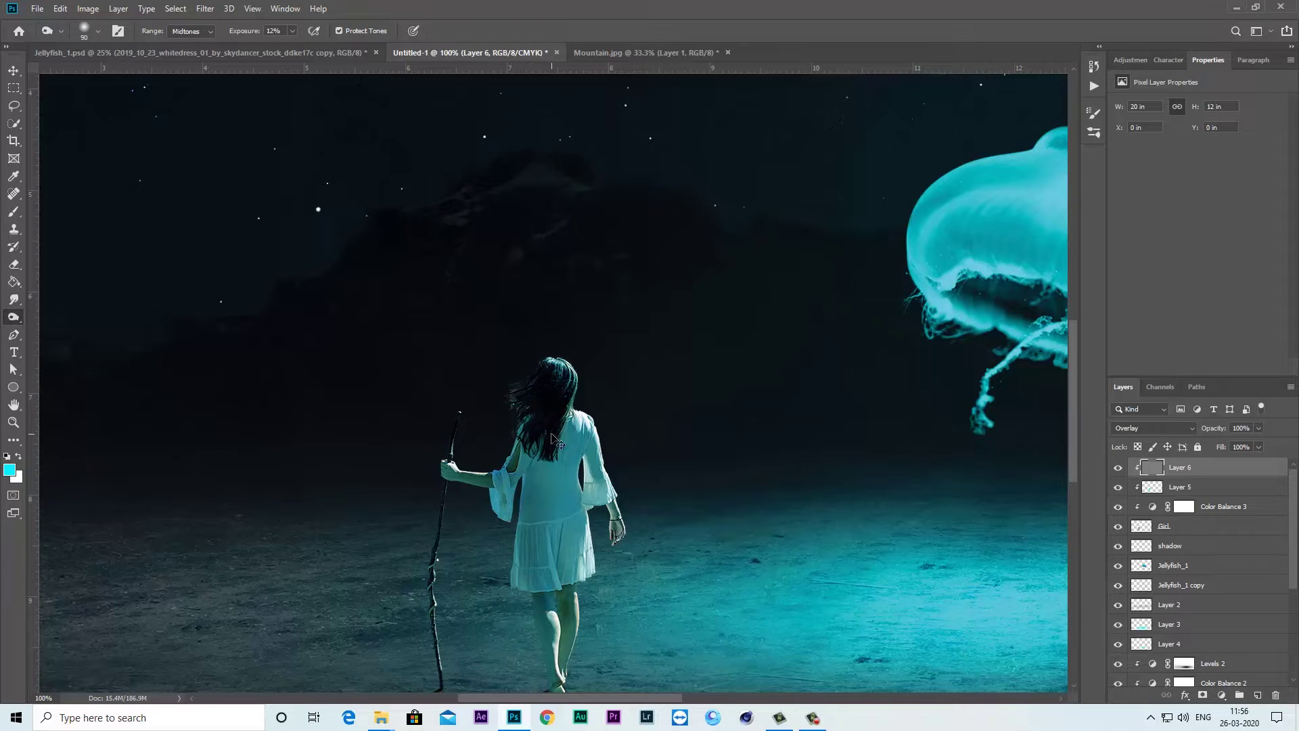
key("ctrl+plus")
scroll(580, 368, "down", 10)
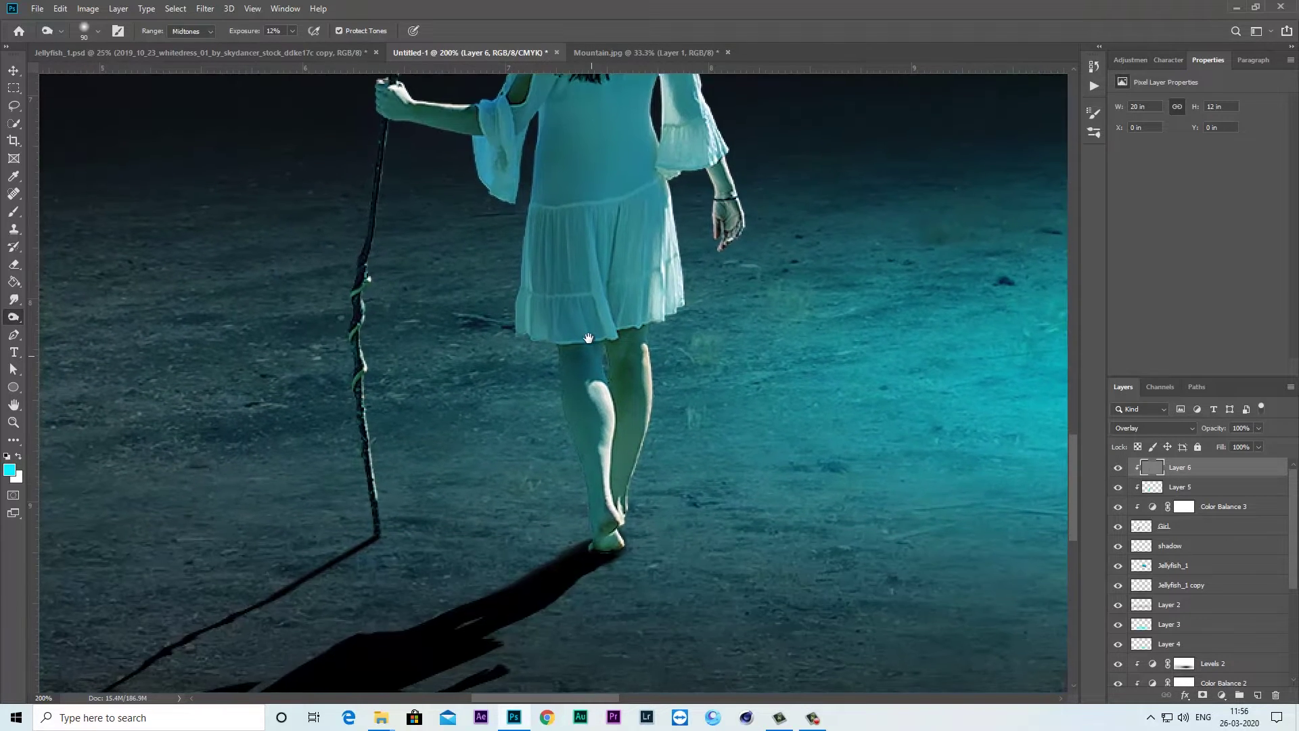
key("bracketleft")
key("bracketleft")
key("bracketleft")
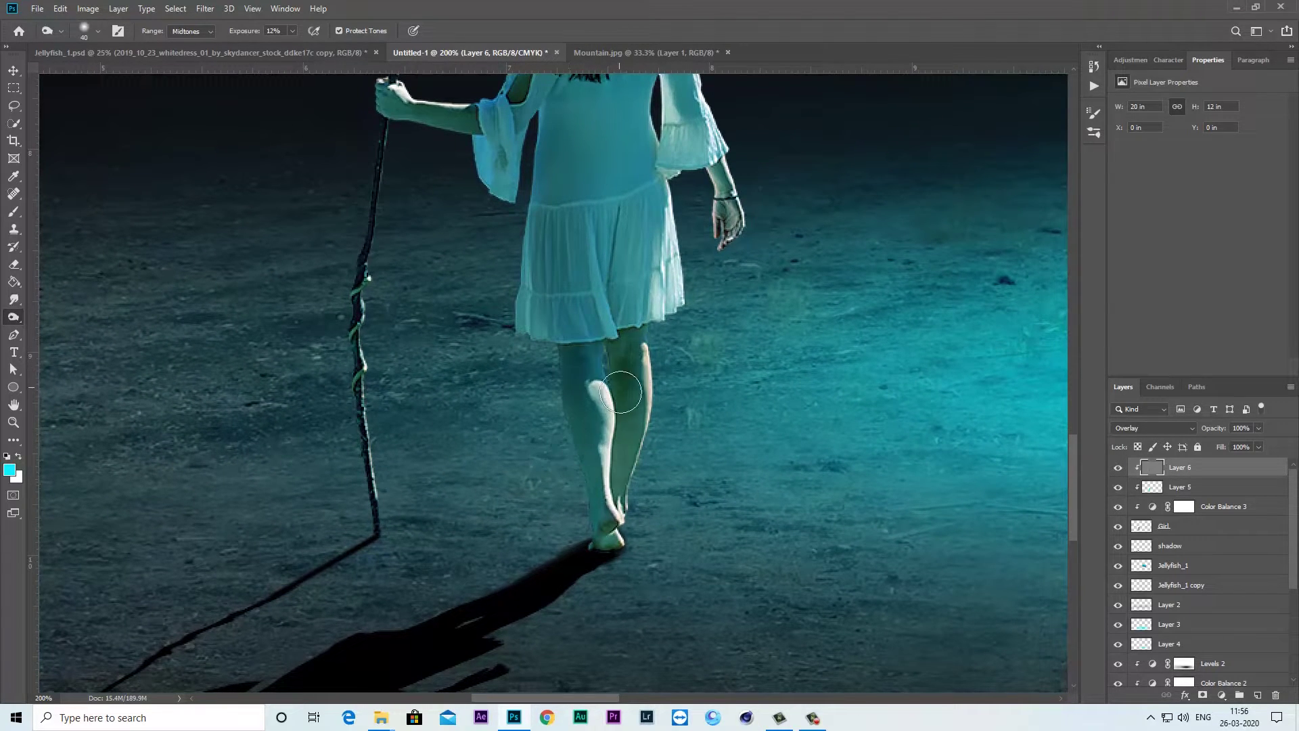
left_click_drag(612, 379, 607, 471)
scroll(568, 546, "up", 5)
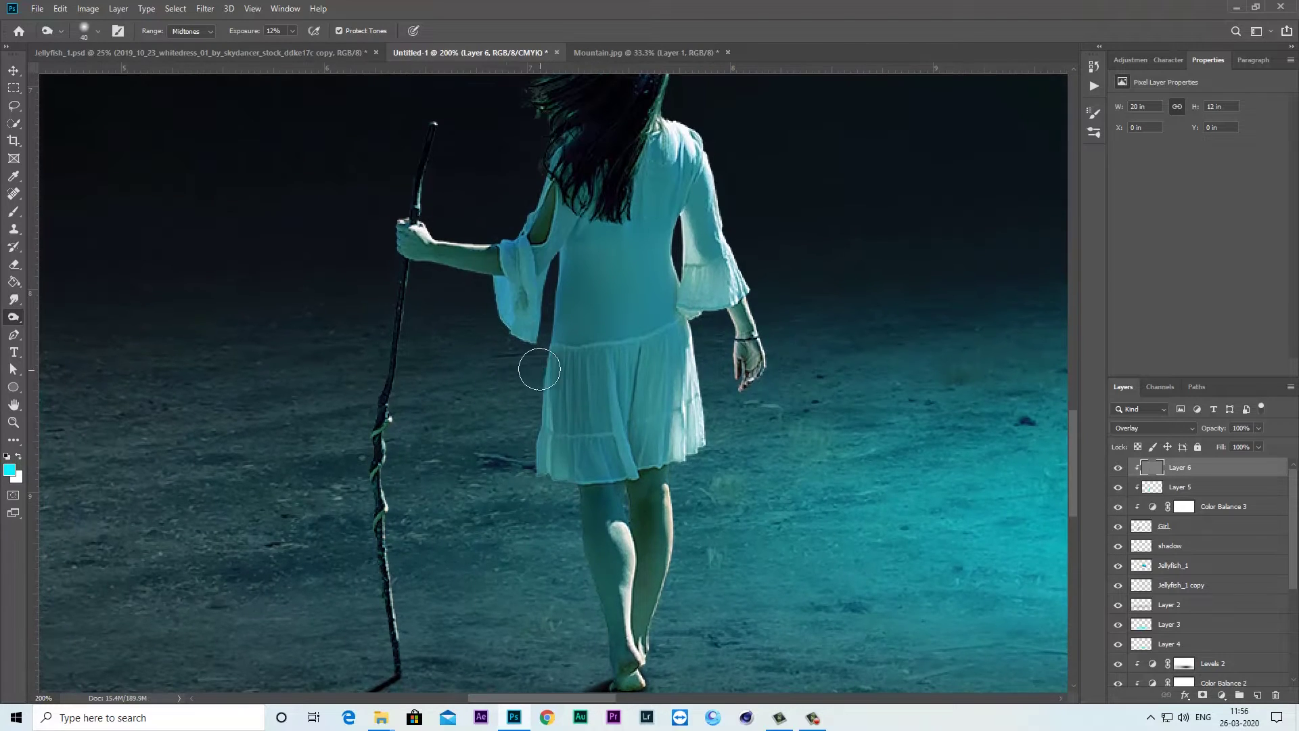
scroll(645, 489, "up", 5)
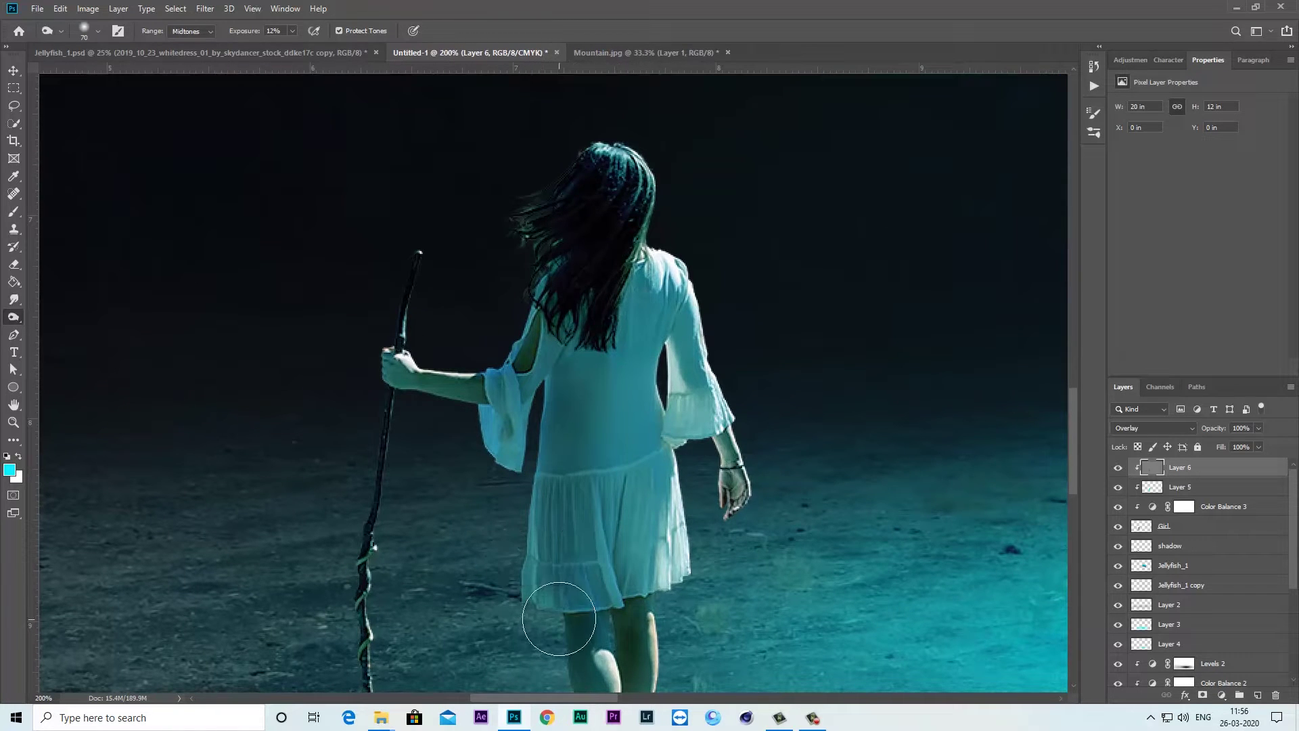
key("ctrl+minus")
key("ctrl+minus")
key("ctrl+minus")
key("bracketright")
key("bracketright")
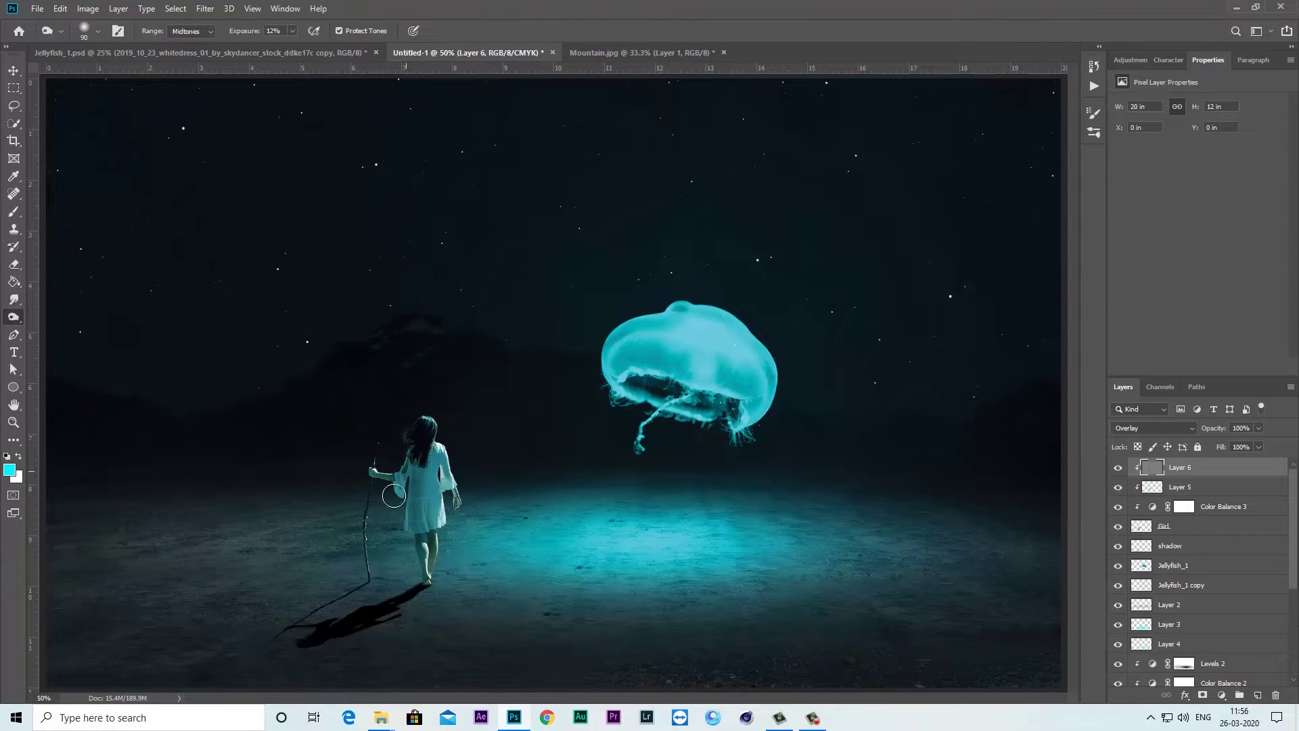
key("bracketright")
Add a clipped Brightness/Contrast layer with brightness -54 and contrast 18
left_click(1222, 695)
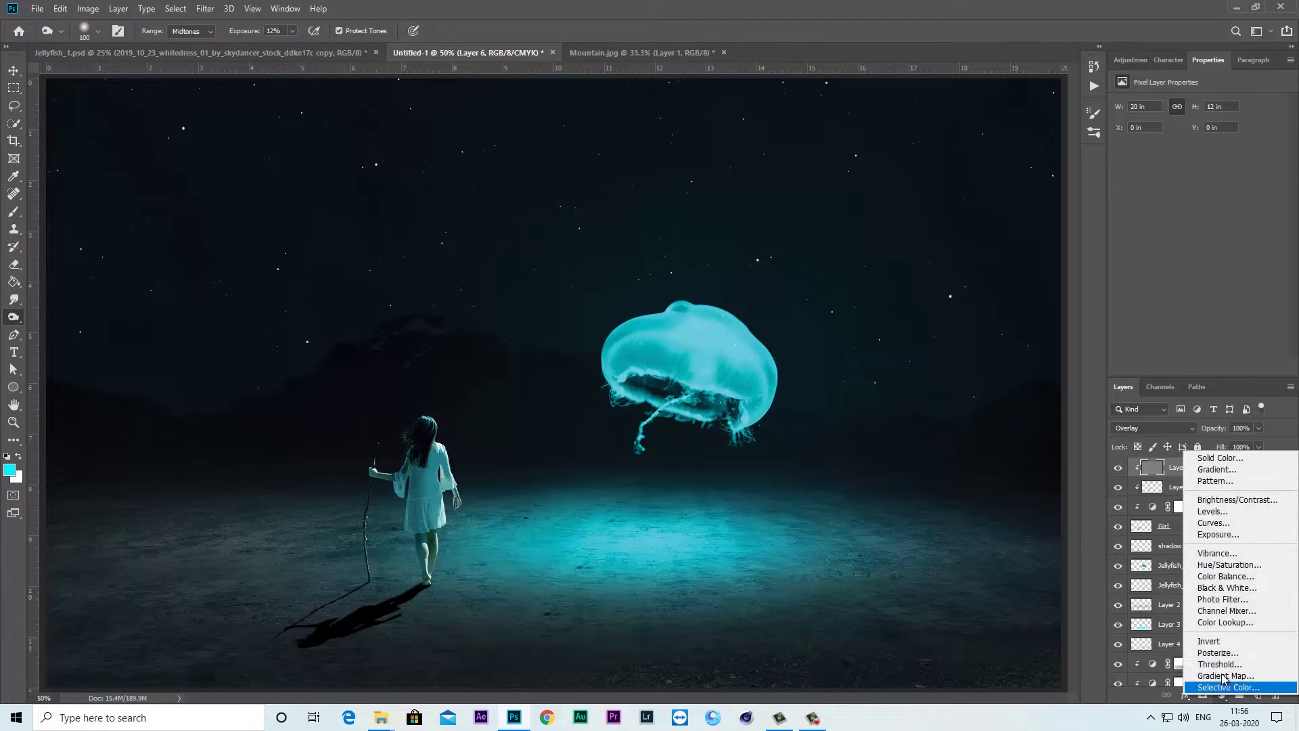
left_click(1223, 502)
left_click(1198, 368)
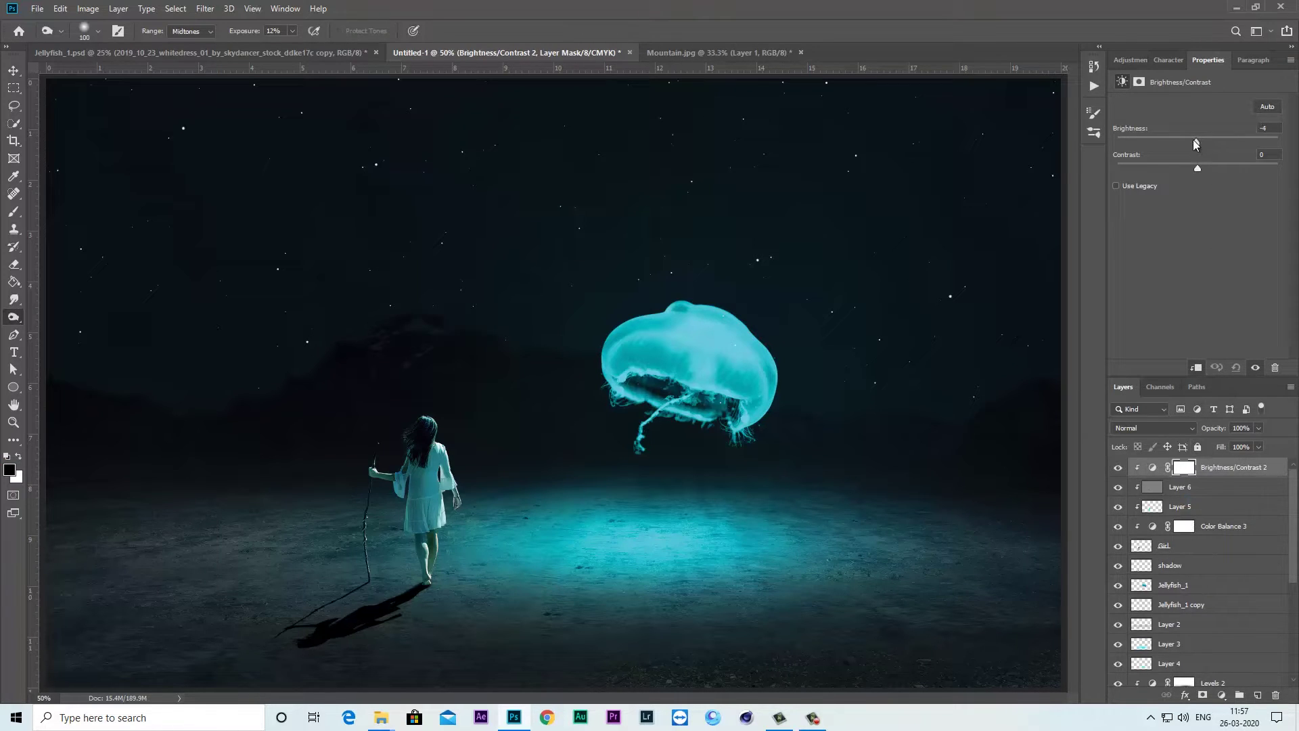
mouse_move(1195, 144)
left_mouse_down()
mouse_move(1155, 144)
mouse_move(1169, 142)
left_mouse_up()
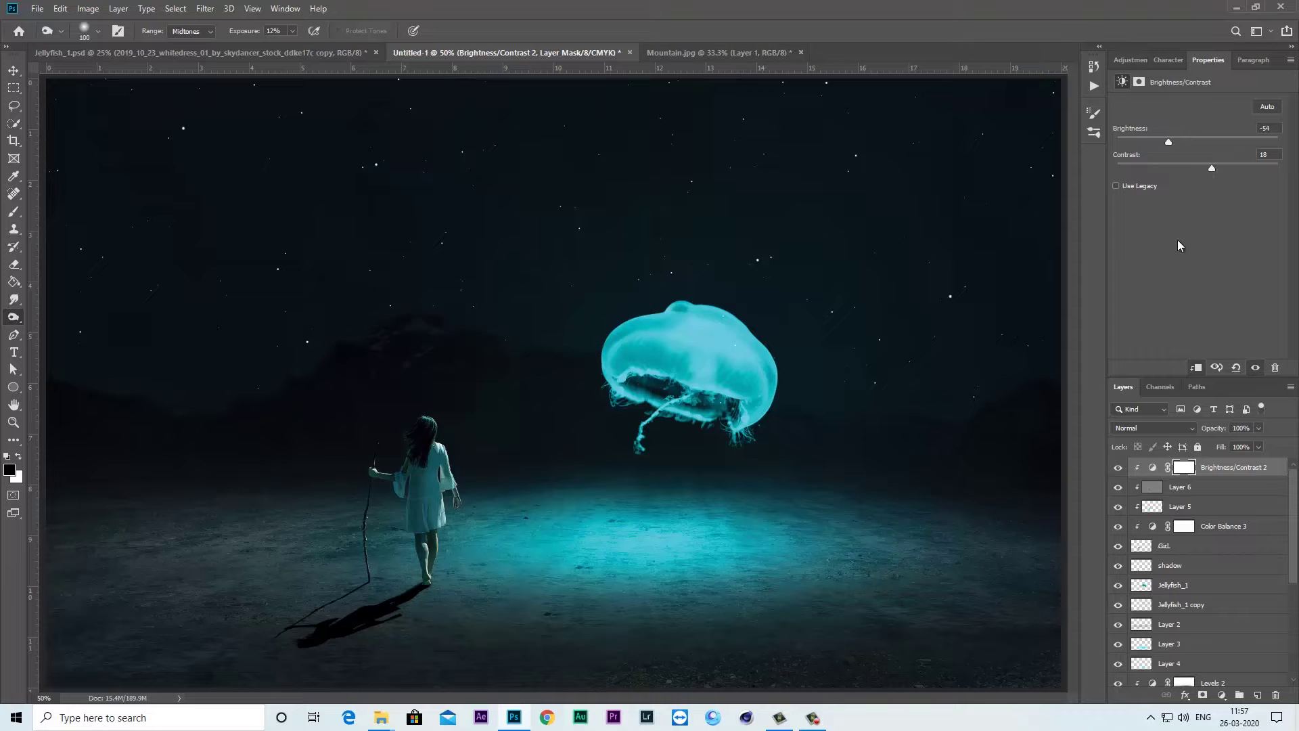
key("ctrl+minus")
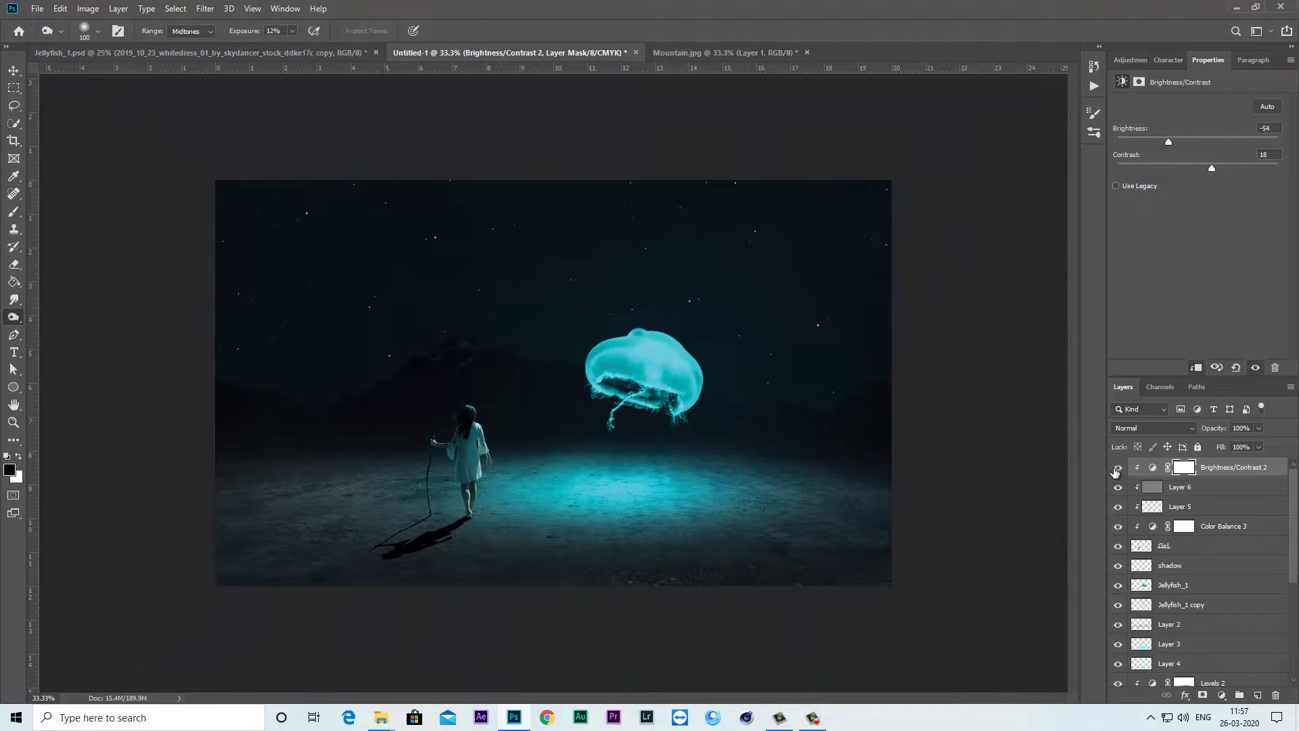
left_click(1117, 469)
Paint its mask near the girl with a size-150 brush at 30% opacity
left_click(1185, 469)
left_click(16, 215)
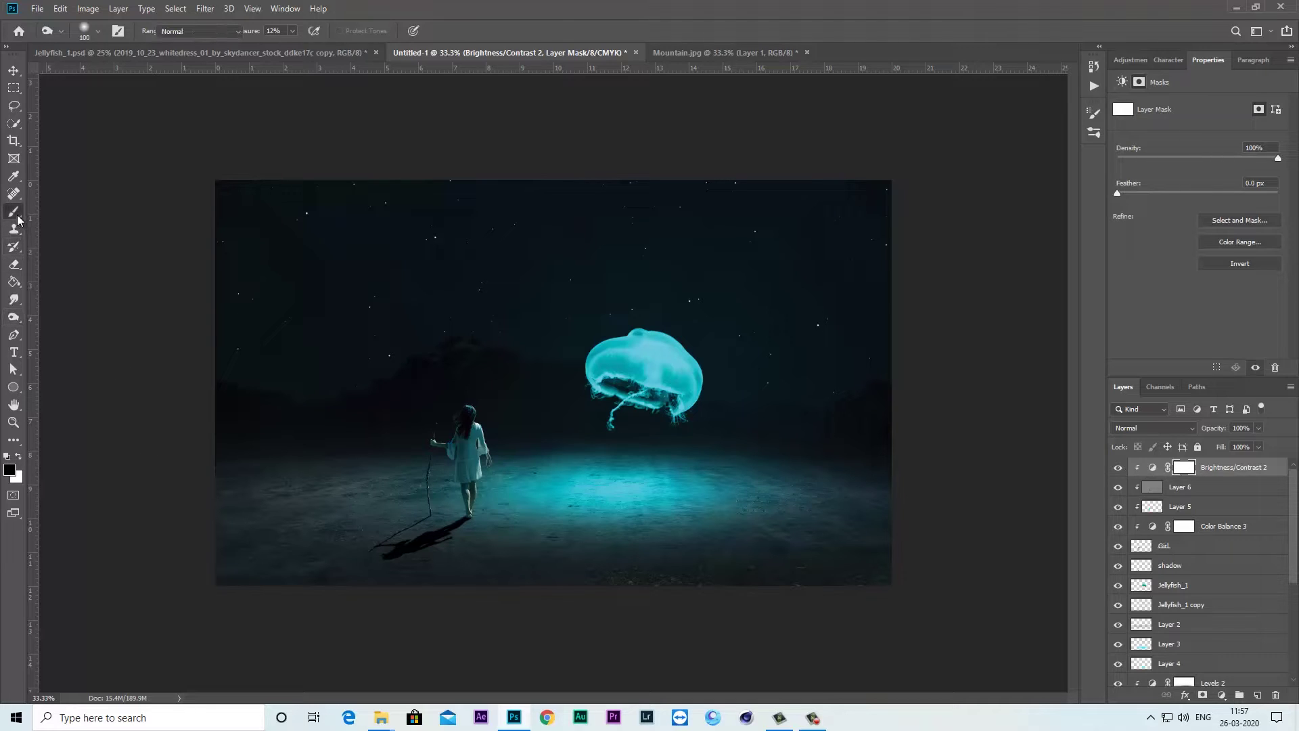
left_click(310, 31)
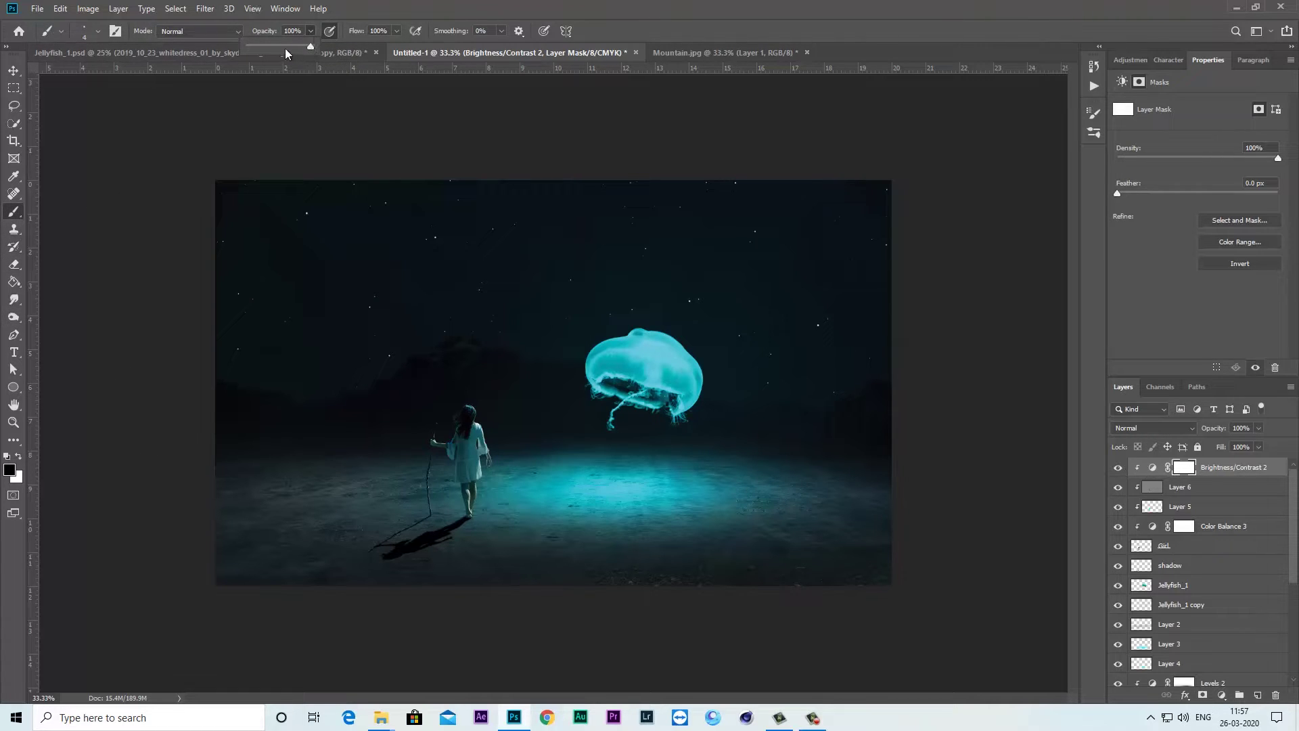
left_click_drag(285, 47, 275, 47)
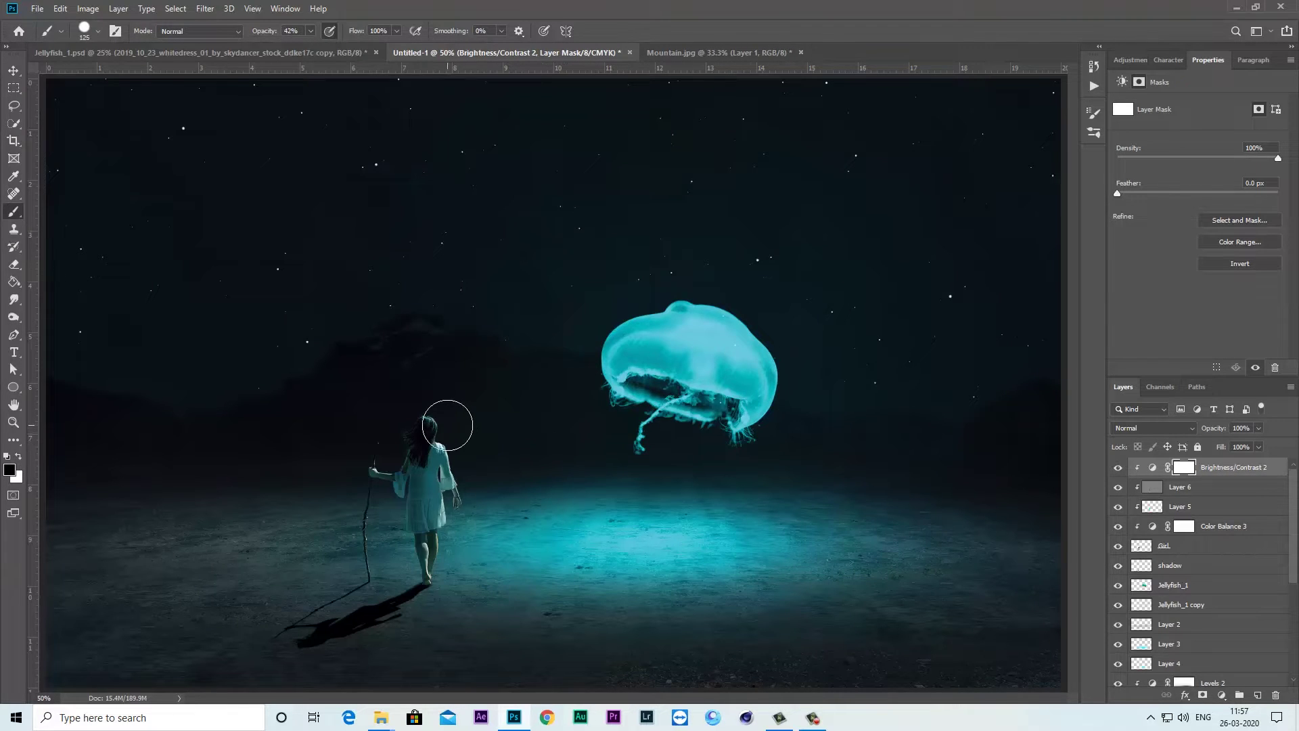
key("bracketright")
key("bracketright")
key("bracketright")
left_click(310, 31)
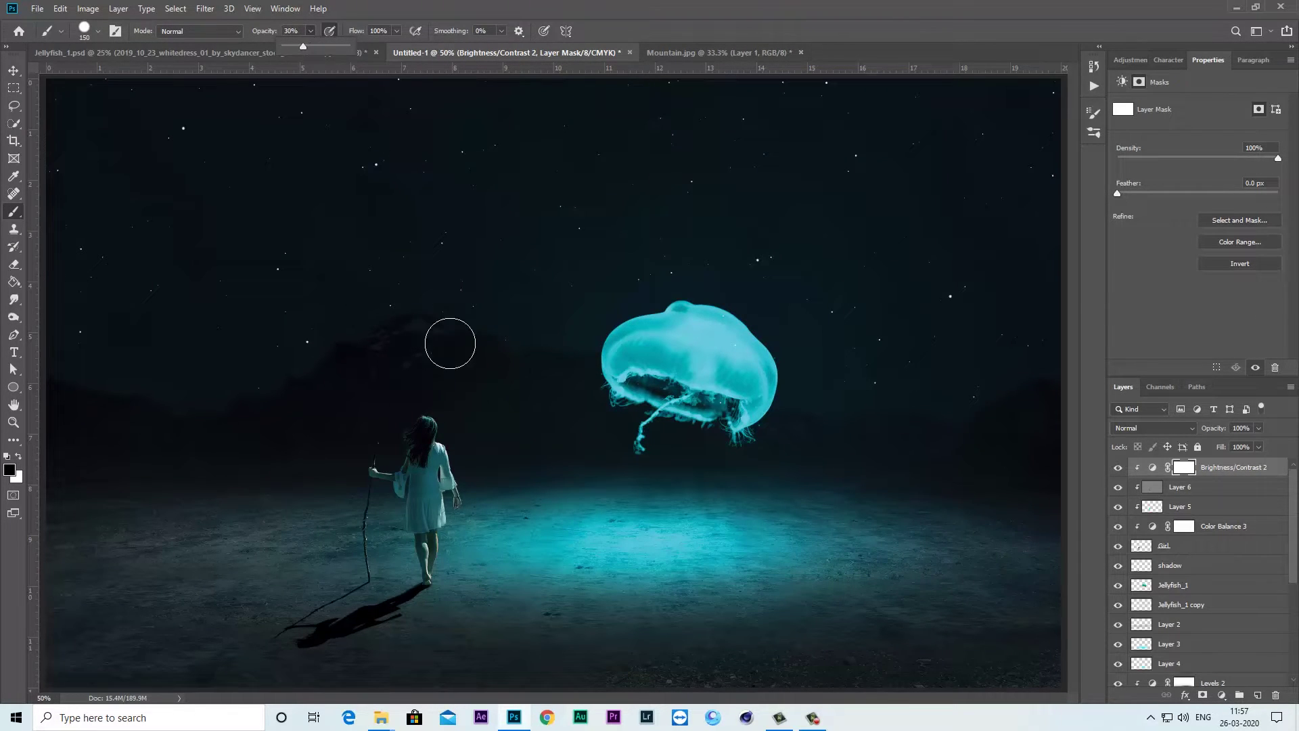
mouse_move(447, 433)
left_mouse_down()
mouse_move(464, 551)
mouse_move(446, 365)
mouse_move(414, 372)
mouse_move(449, 348)
left_mouse_up()
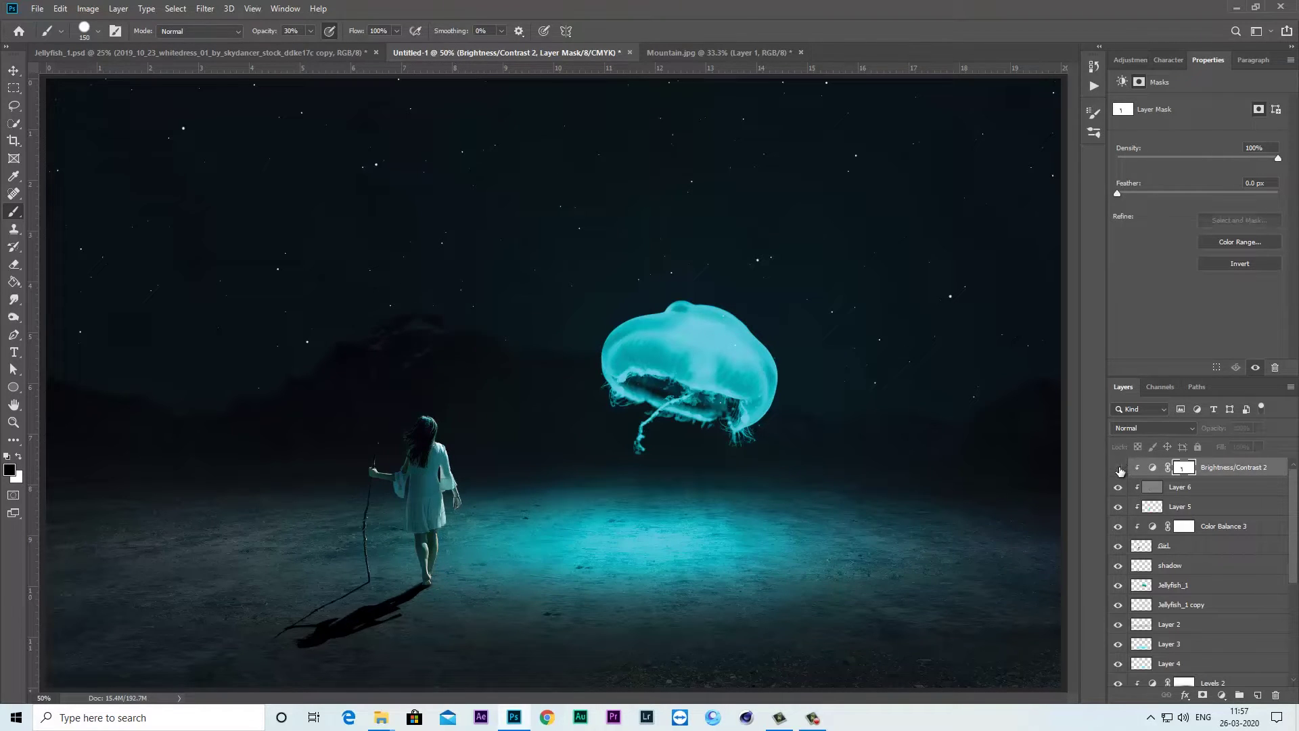
left_click(1118, 467)
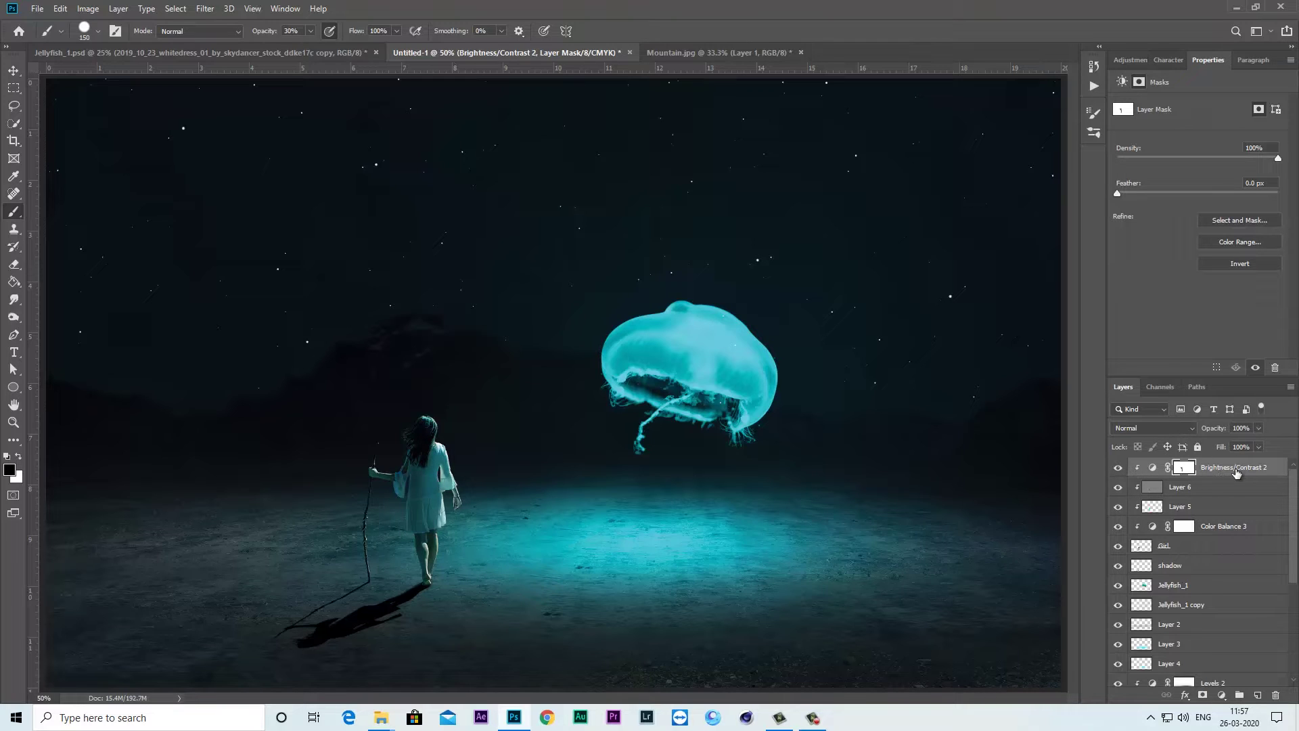
Place the barn-and-field image as embedded and rasterize its layer
left_click(13, 70)
left_click(37, 9)
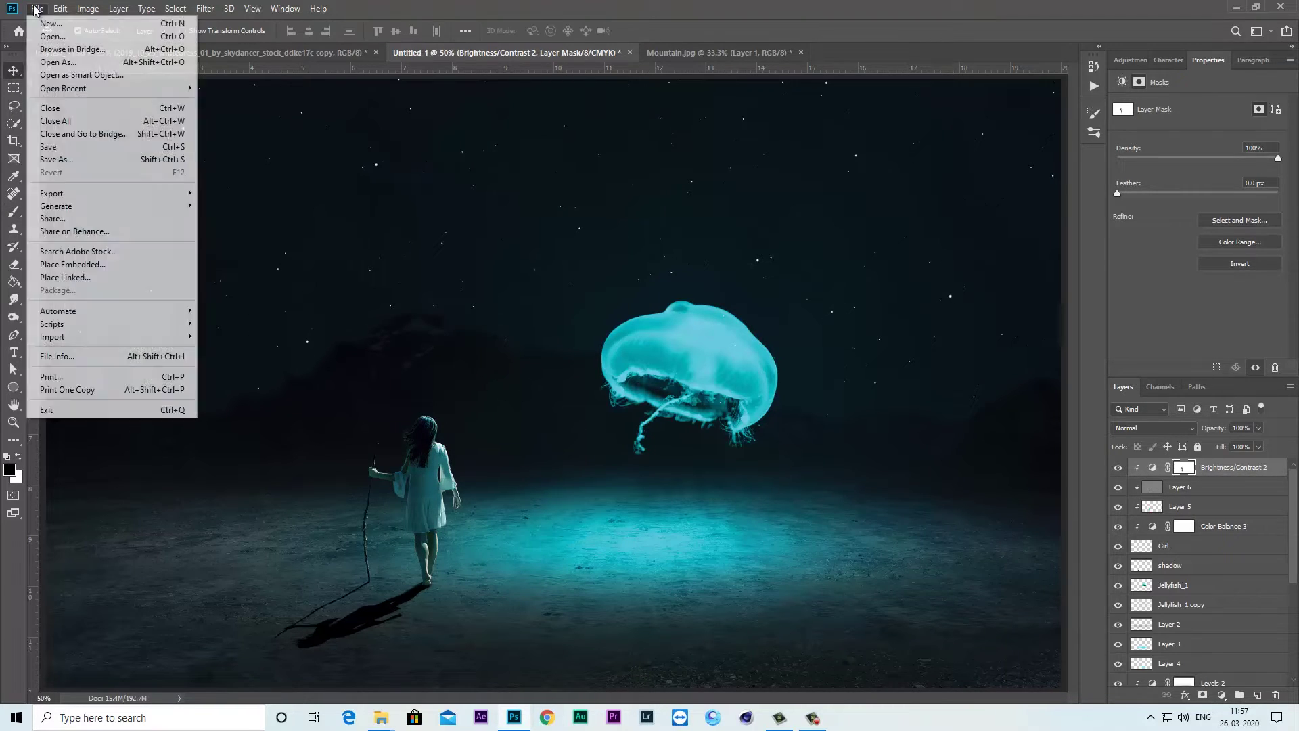
left_click(83, 264)
left_click(964, 123)
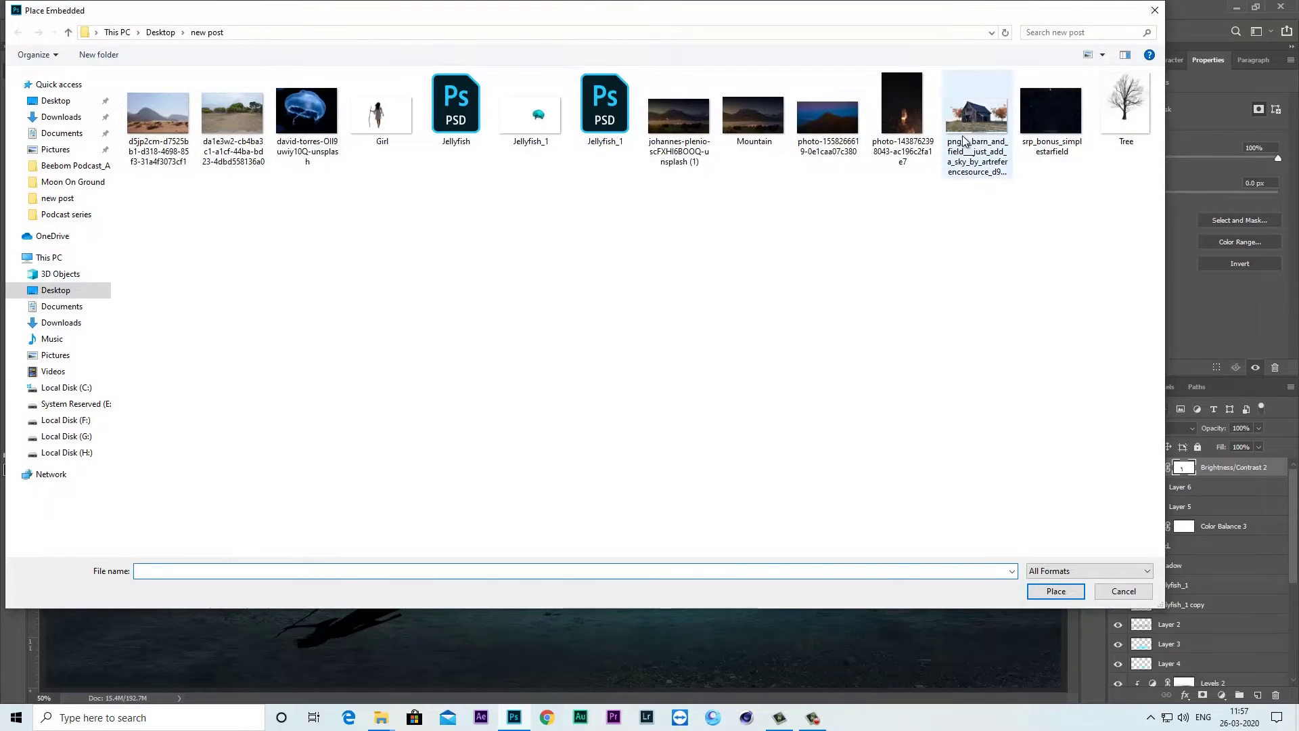
left_click(1056, 591)
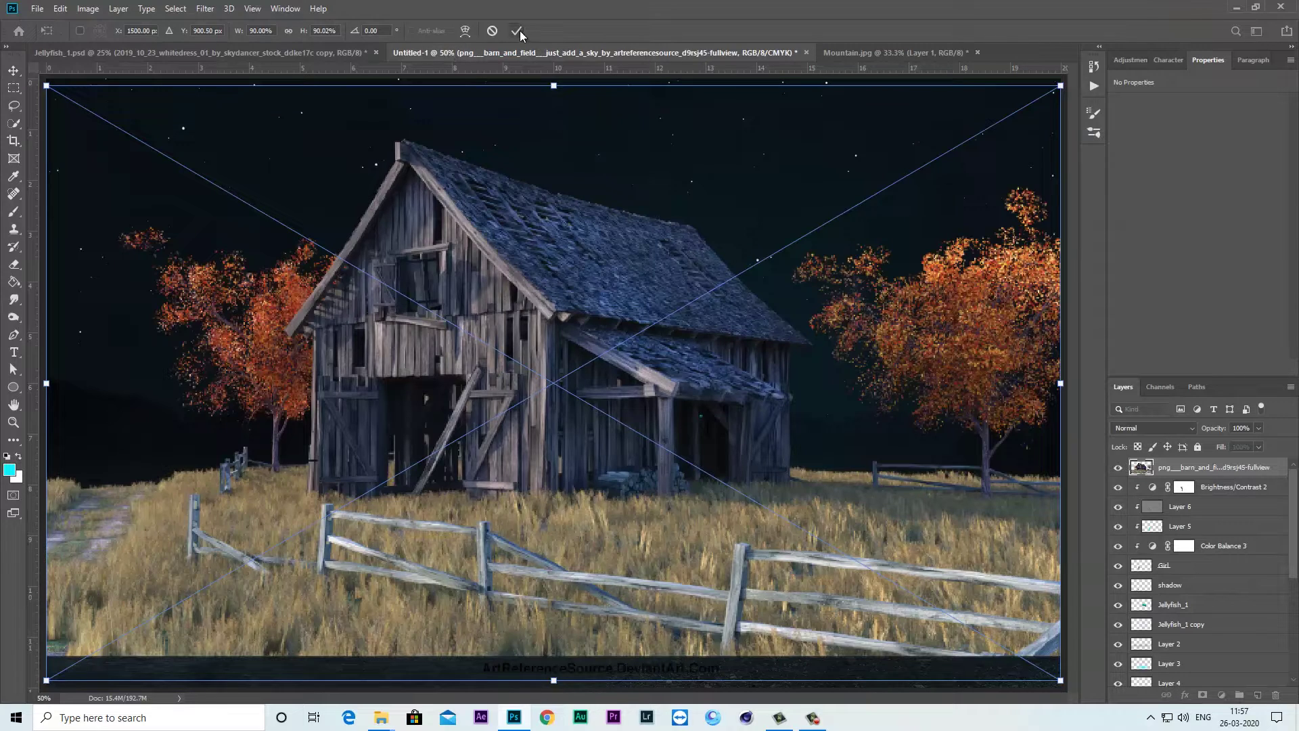
left_click(517, 32)
right_click(1193, 467)
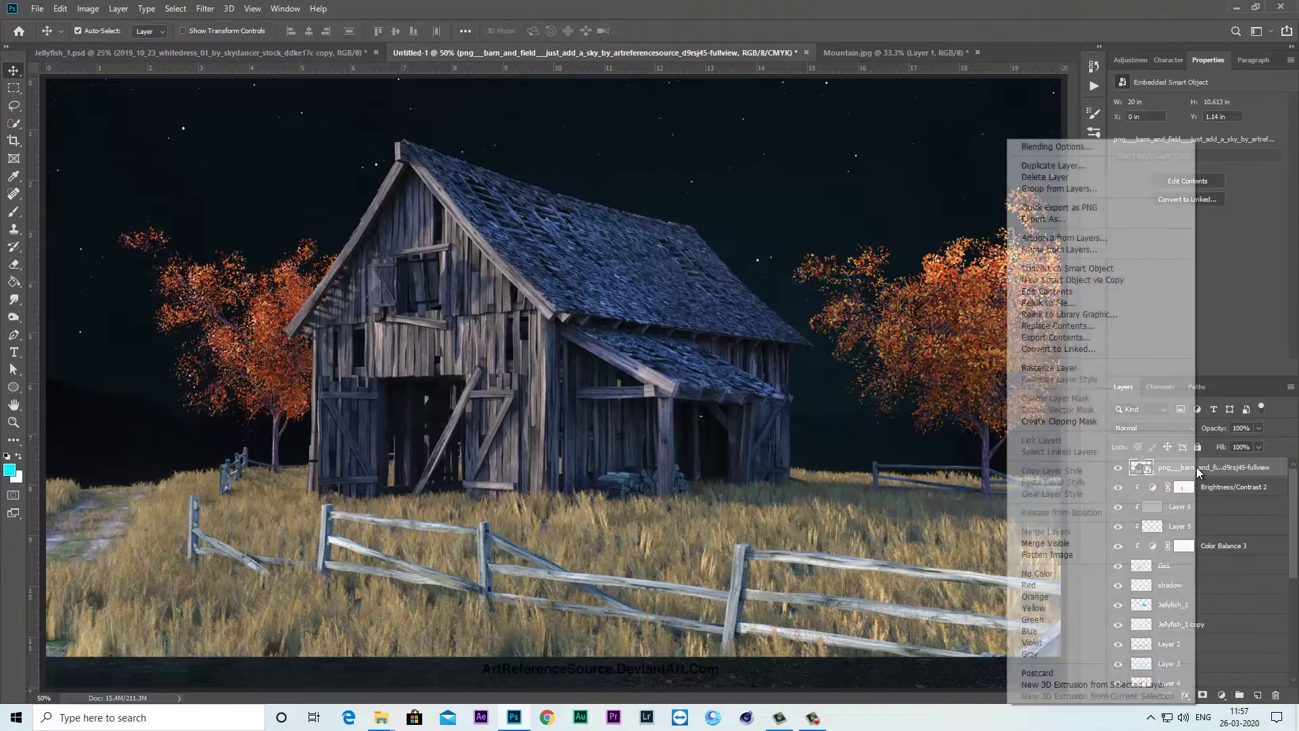
left_click(1057, 375)
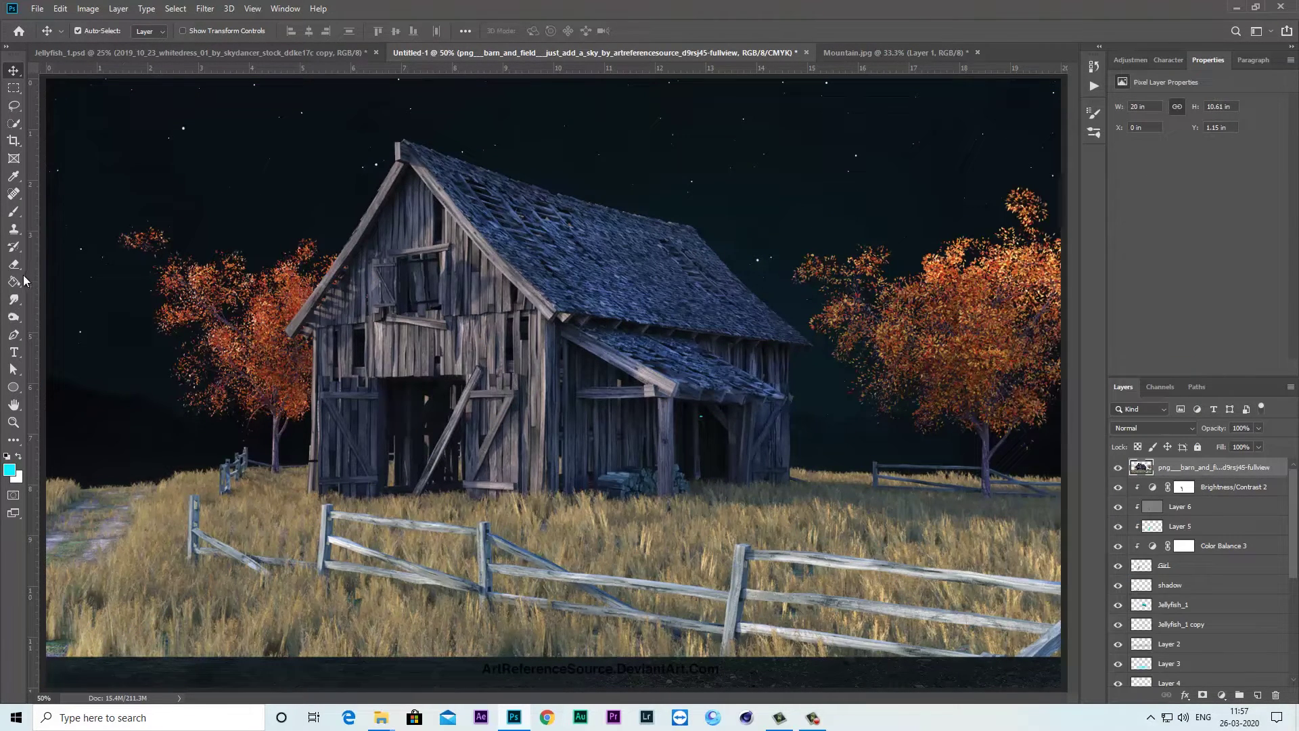
Trace the barn outline with the Pen tool and mask out everything else
right_click(19, 336)
left_click(61, 336)
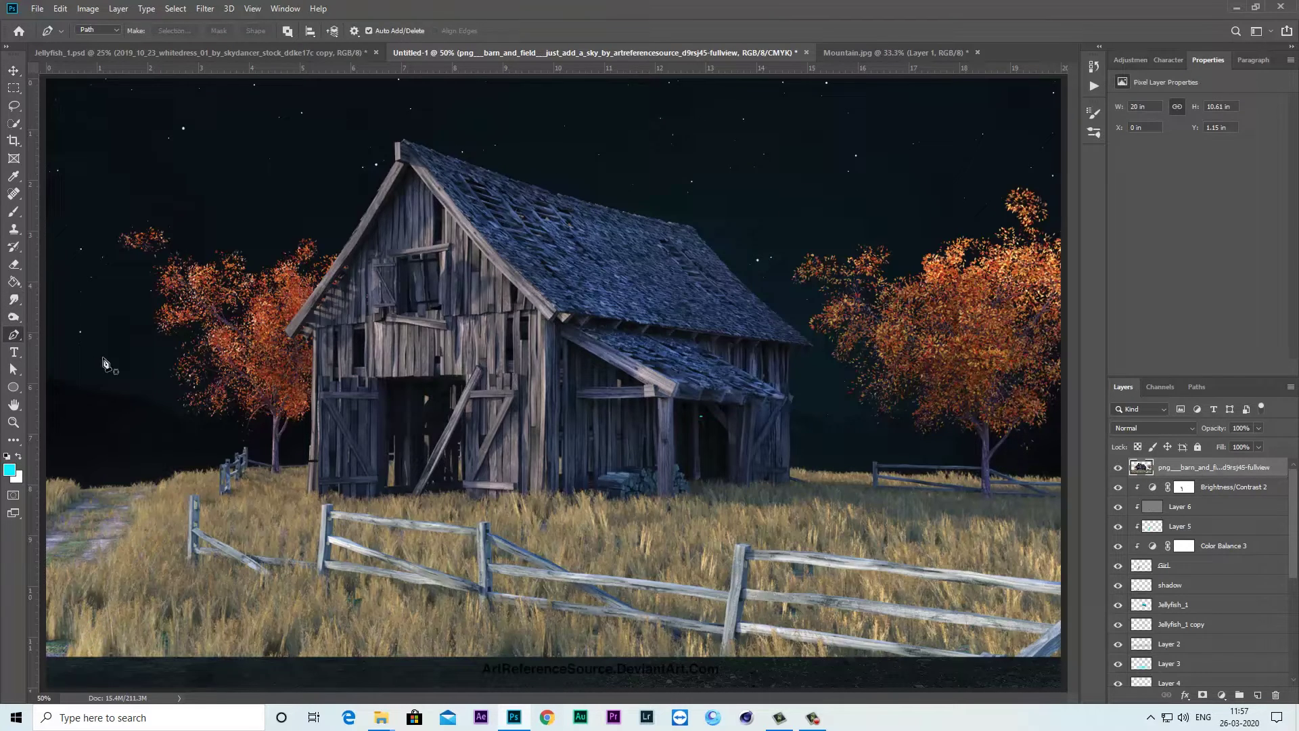
left_click(311, 491)
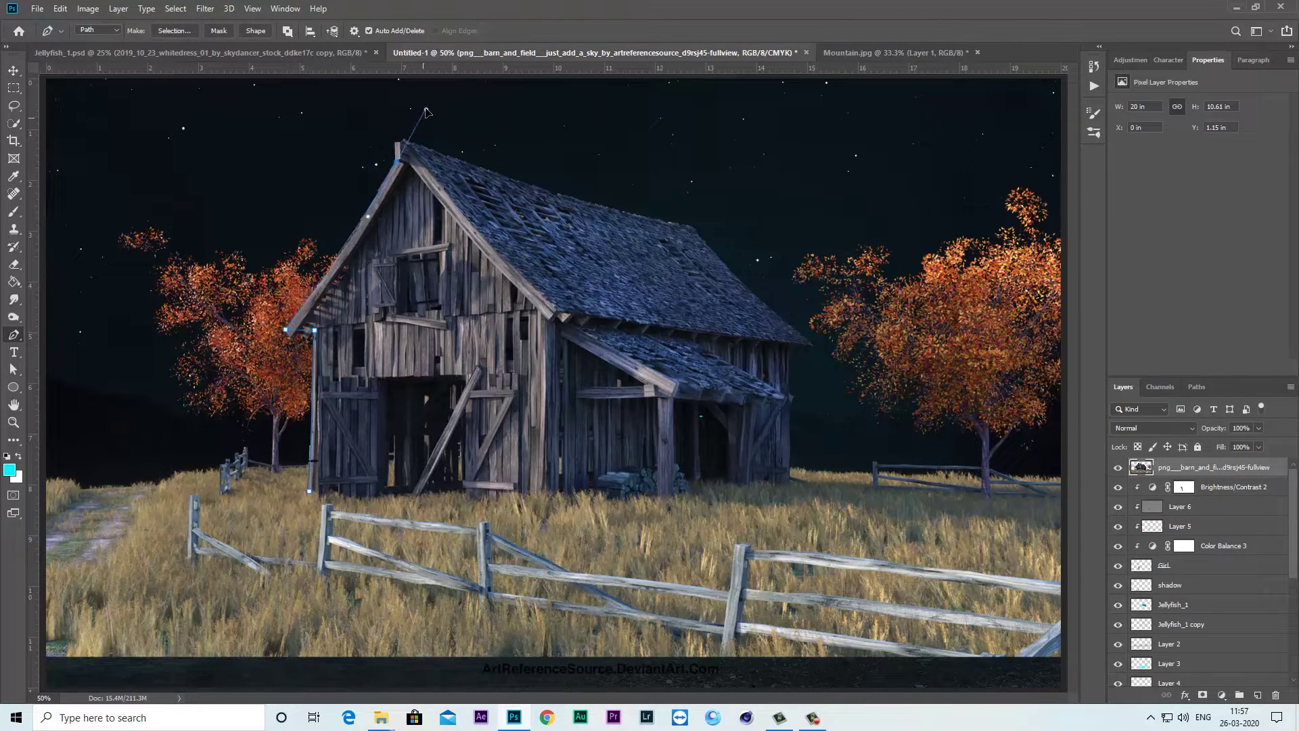
left_click(396, 162)
left_click(395, 142)
left_click(404, 140)
left_click(690, 225)
left_click(812, 346)
left_click(788, 482)
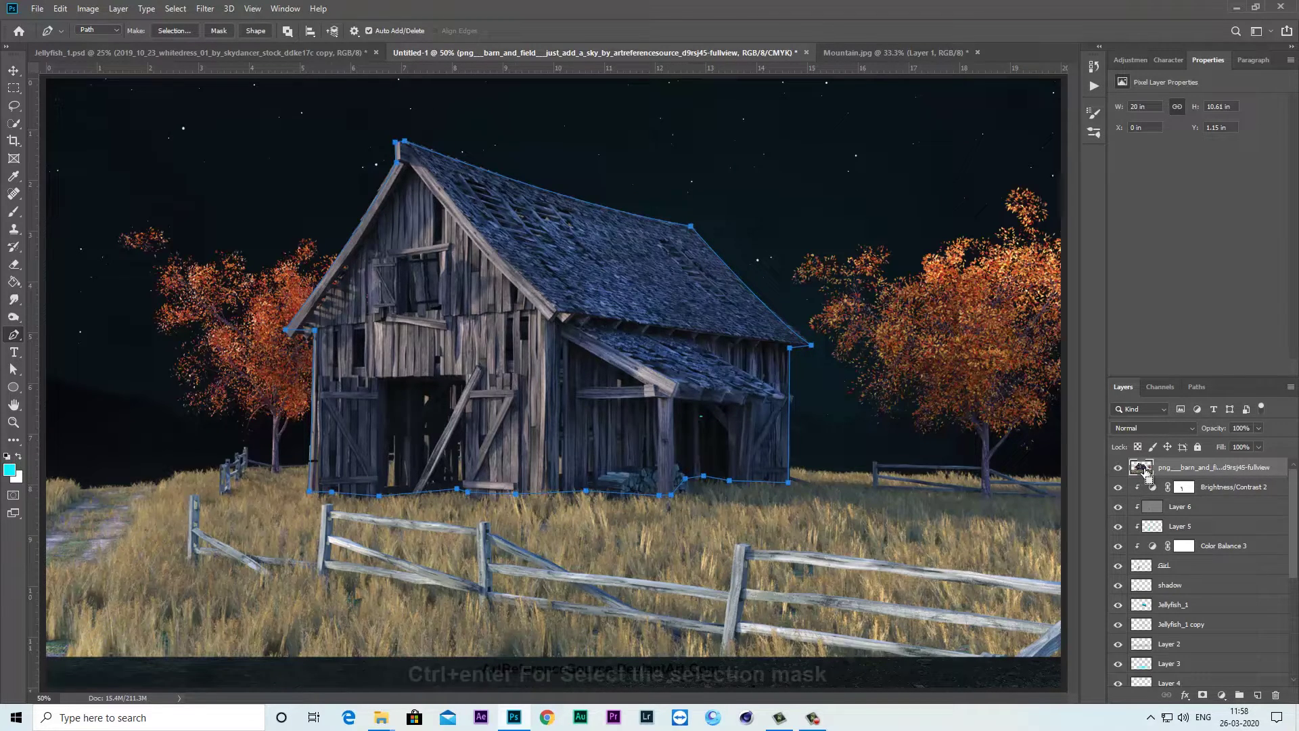
key("ctrl+Return")
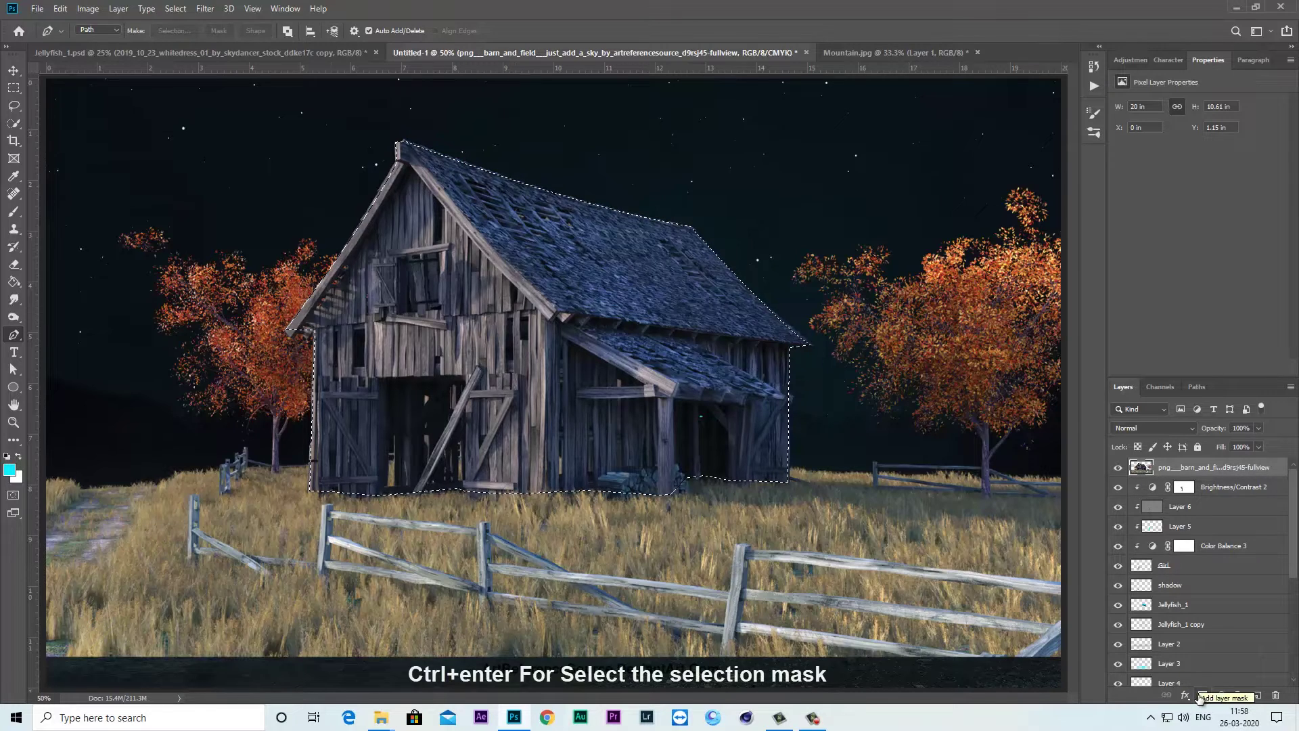
left_click(1201, 694)
Apply the barn's layer mask, flip it horizontally and scale it into the lower left
scroll(920, 521, "down", 2)
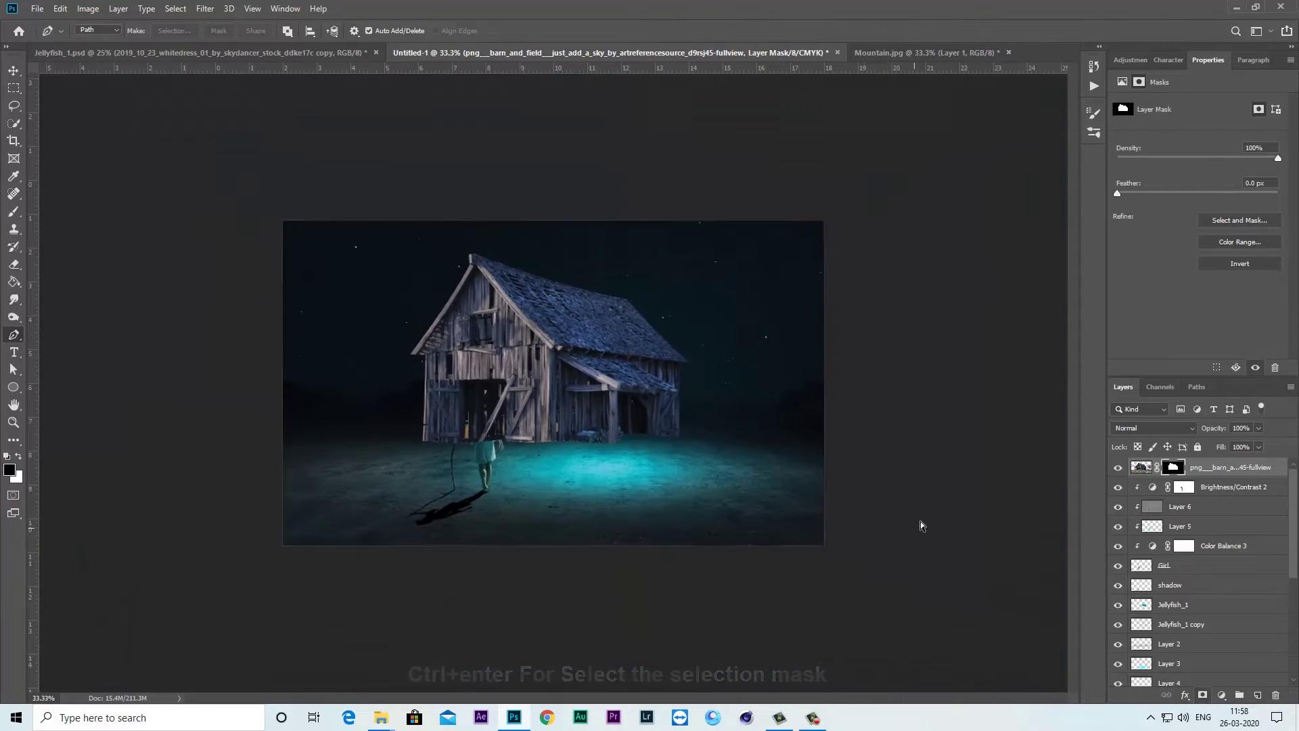
right_click(1175, 467)
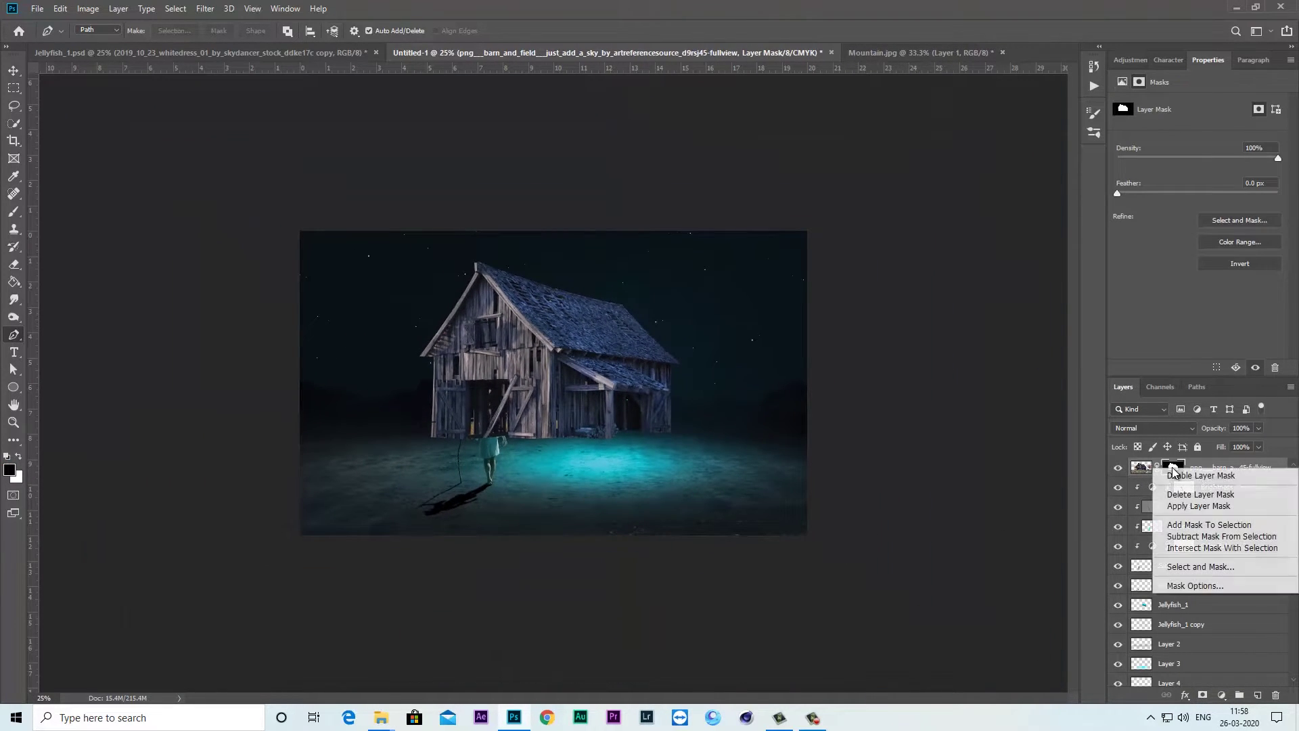
left_click(1188, 508)
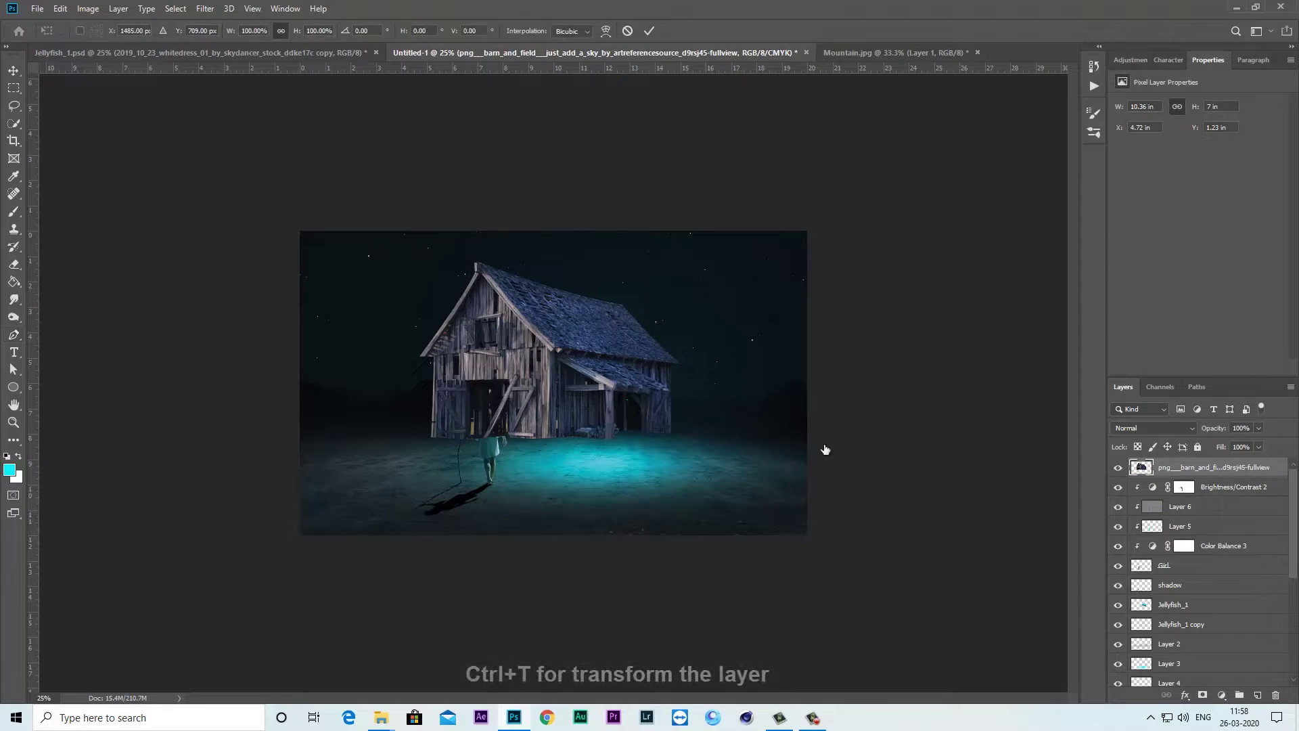
key("ctrl+t")
right_click(570, 384)
left_click(611, 550)
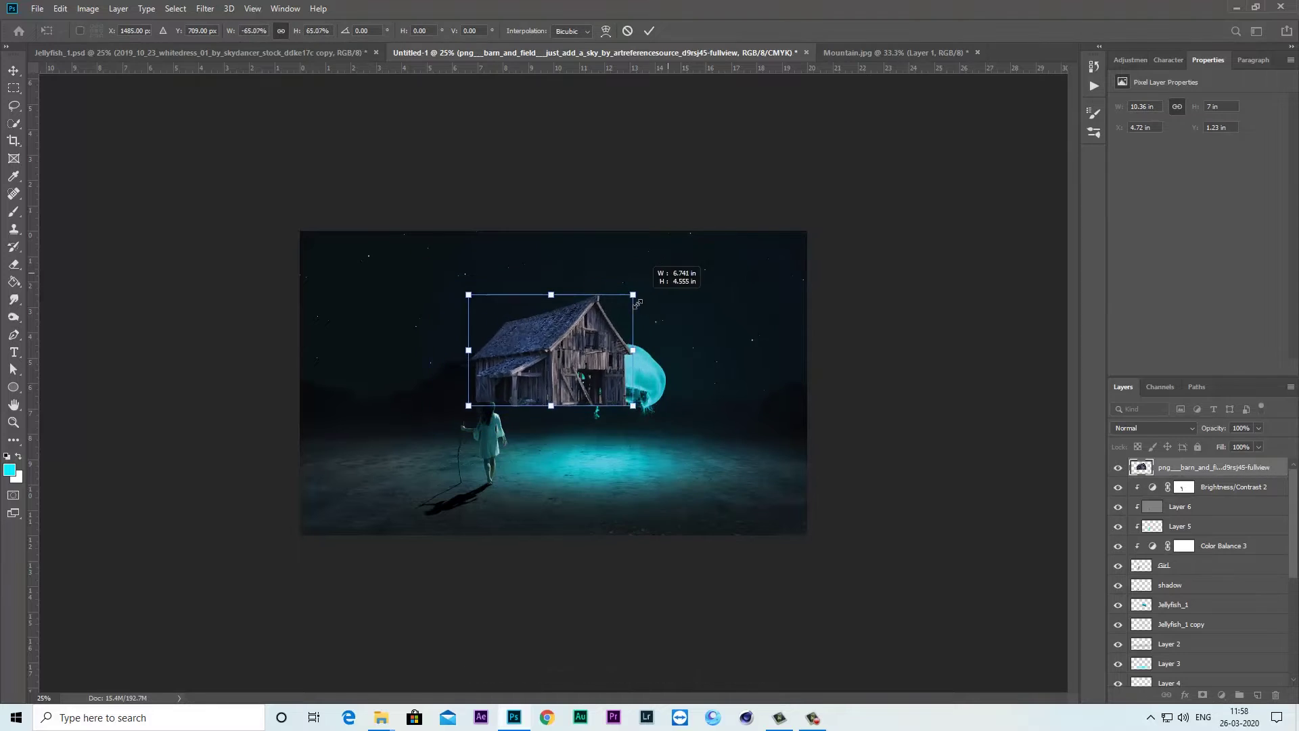
left_click_drag(682, 261, 420, 399)
key("ctrl+plus")
key("ctrl+plus")
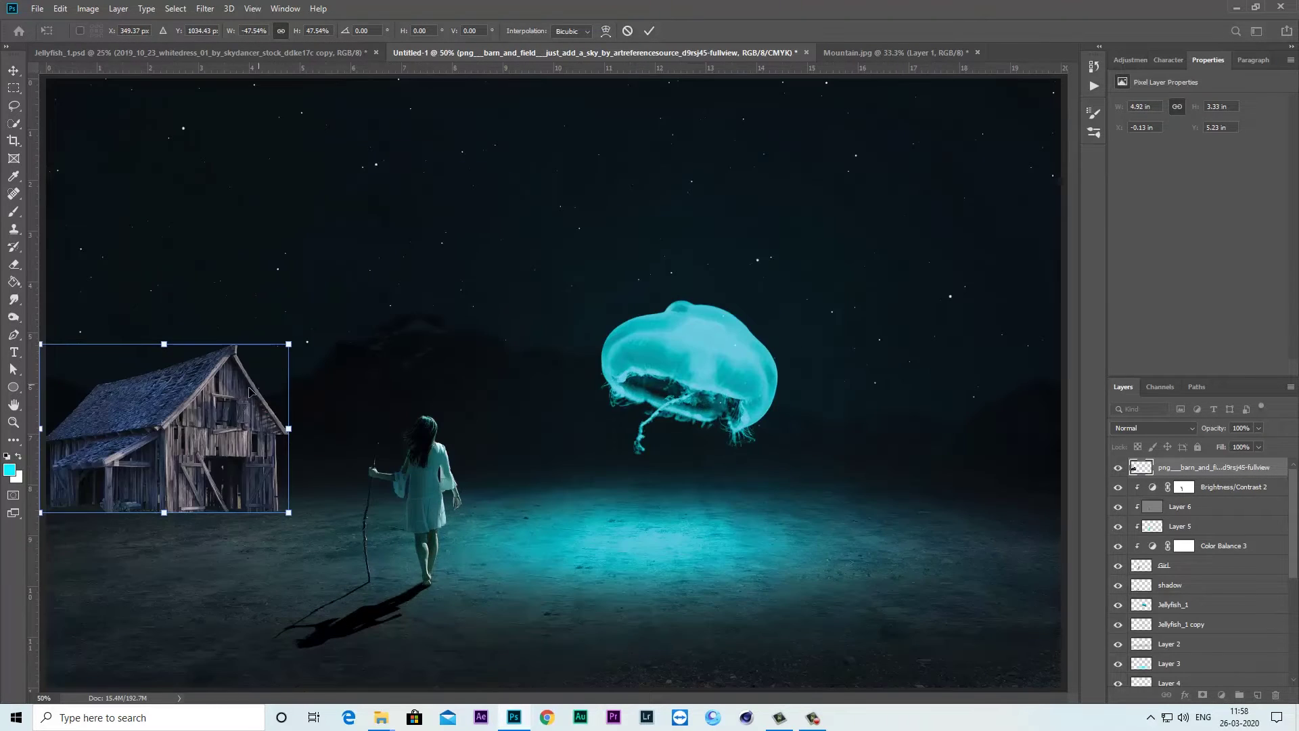
left_click_drag(290, 514, 305, 537)
key("ctrl+minus")
key("Return")
Shrink the barn slightly more and nudge it left and down beside the girl
key("p")
left_click(1118, 467)
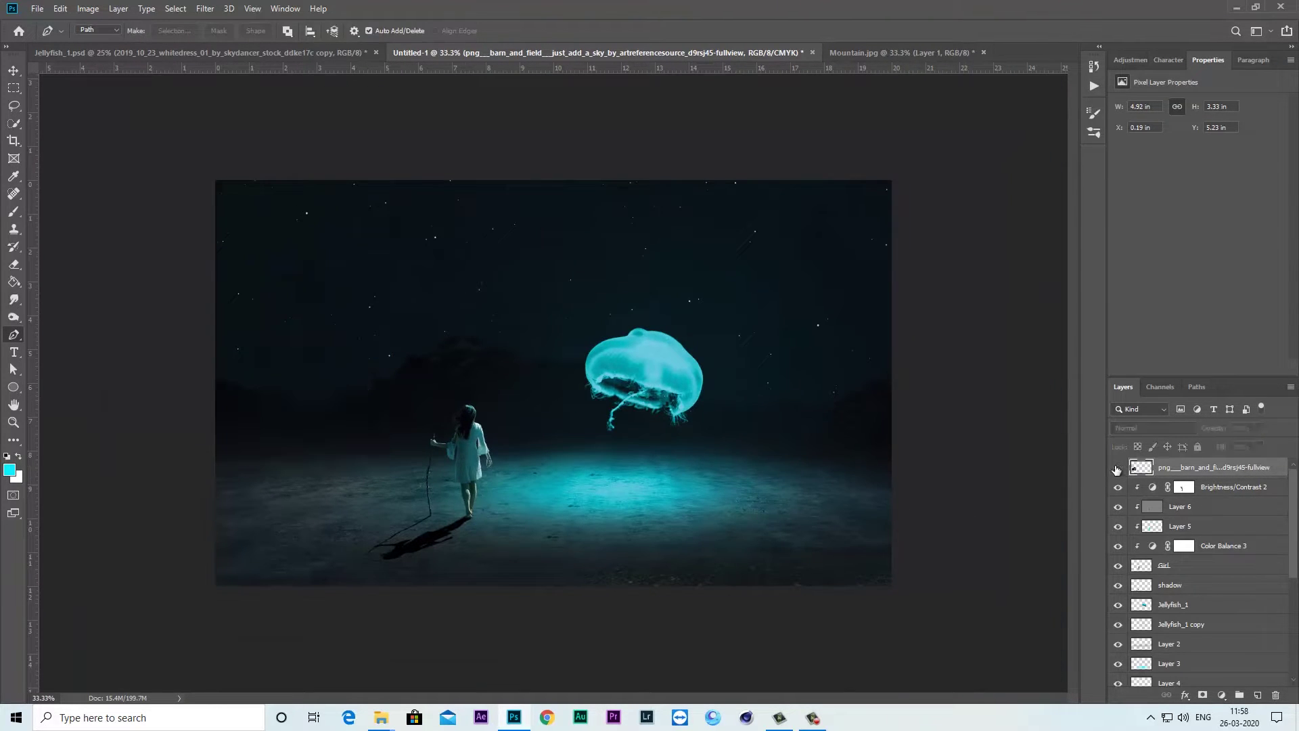
key("ctrl+t")
left_click_drag(387, 358, 373, 366)
left_click_drag(342, 408, 333, 421)
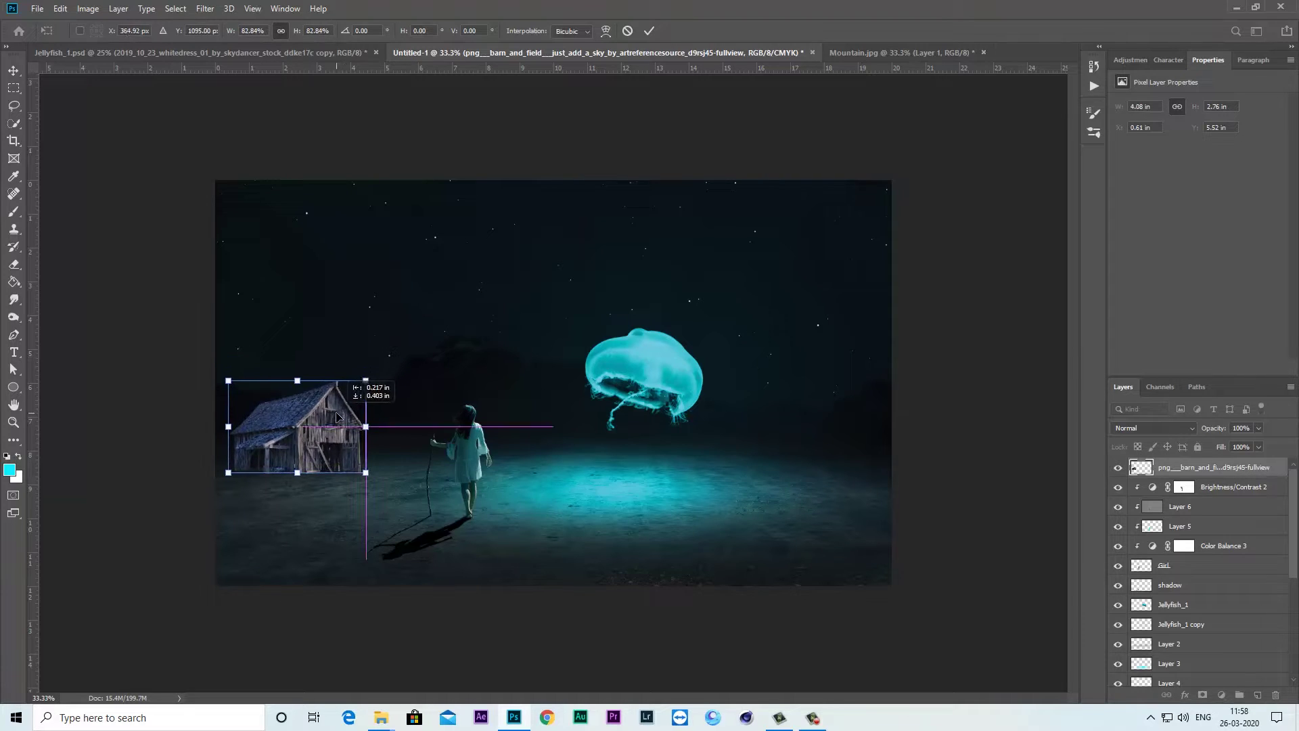
key("Return")
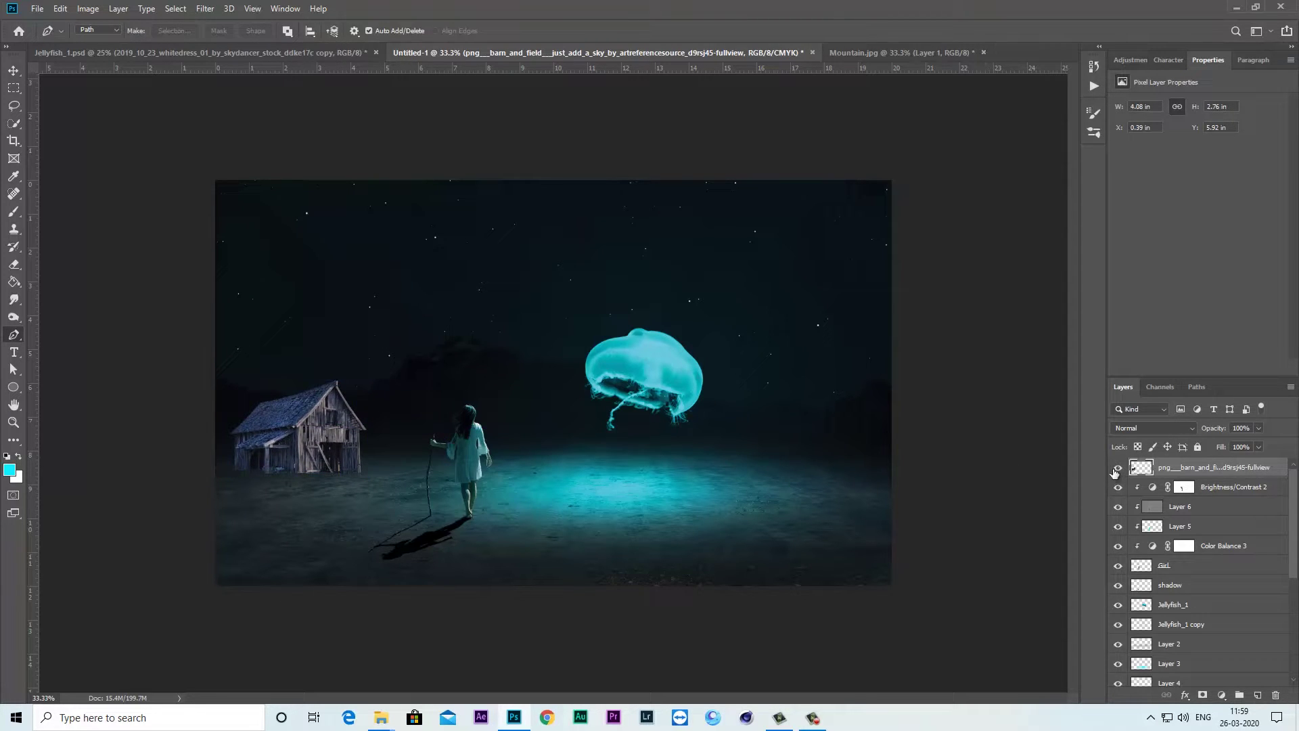
left_click(1118, 468)
left_click(88, 8)
mouse_move(109, 43)
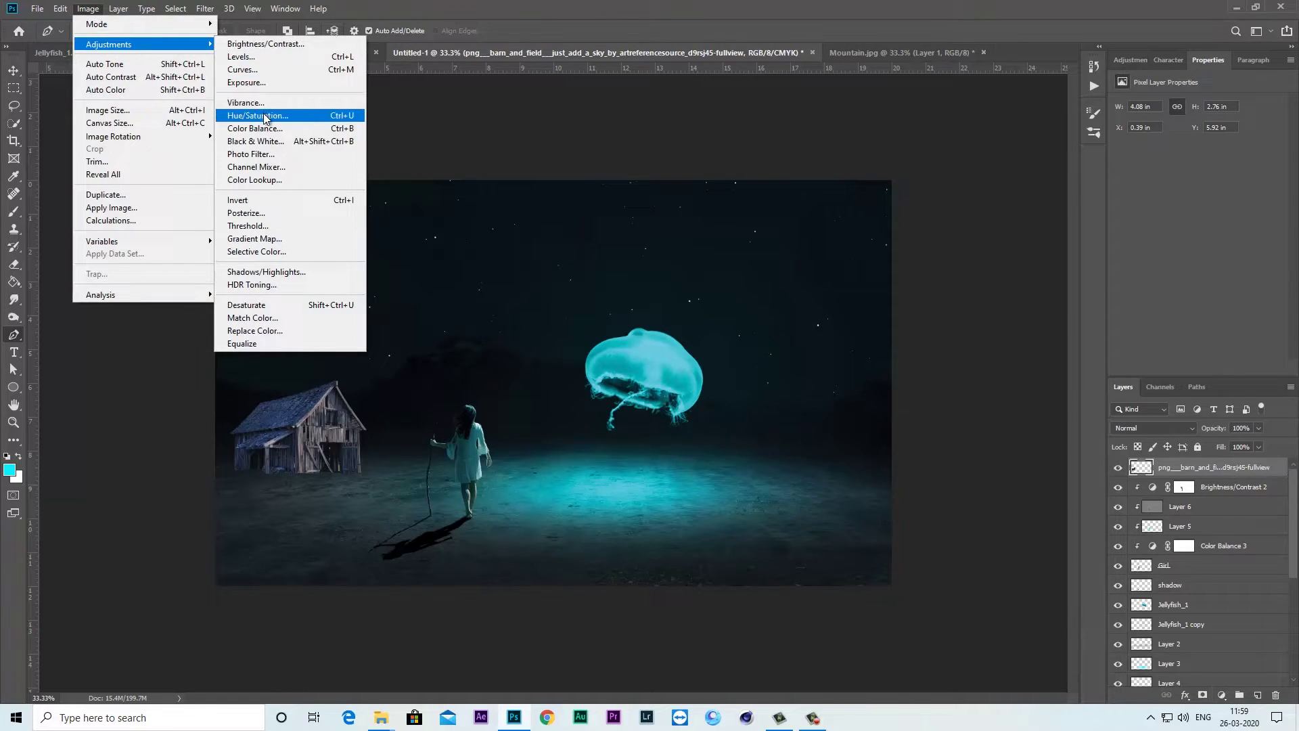
Colorize the barn blue-grey with Hue/Saturation, hue about 198, saturation 22
left_click(264, 117)
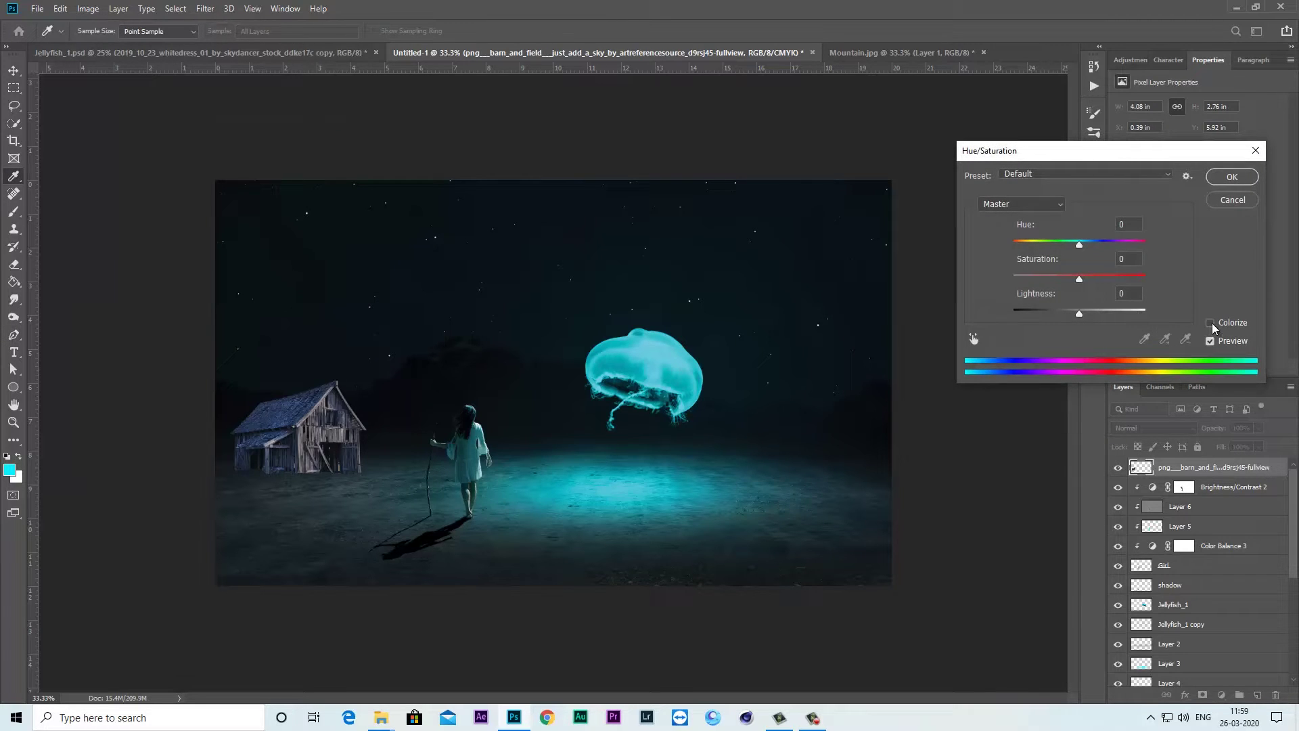
left_click(1210, 322)
left_click_drag(1081, 243, 1095, 243)
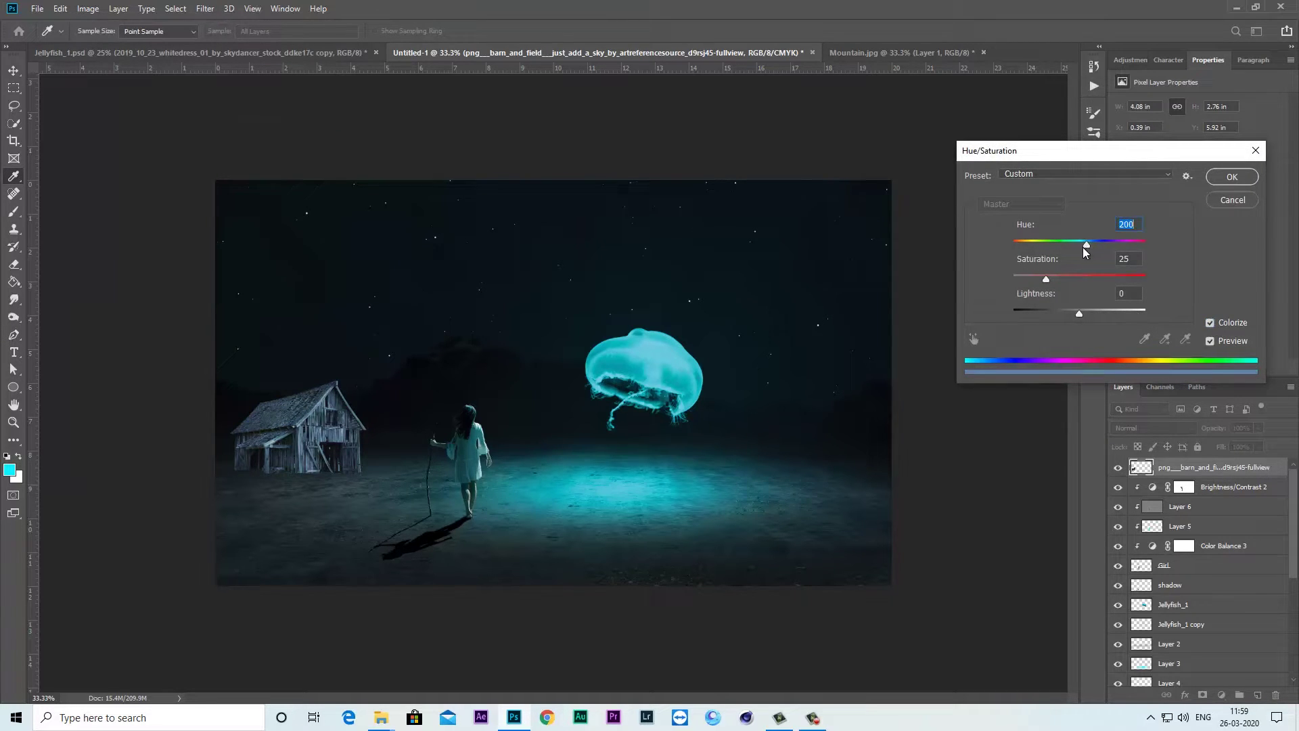
left_click_drag(1046, 279, 1087, 243)
left_click(1239, 184)
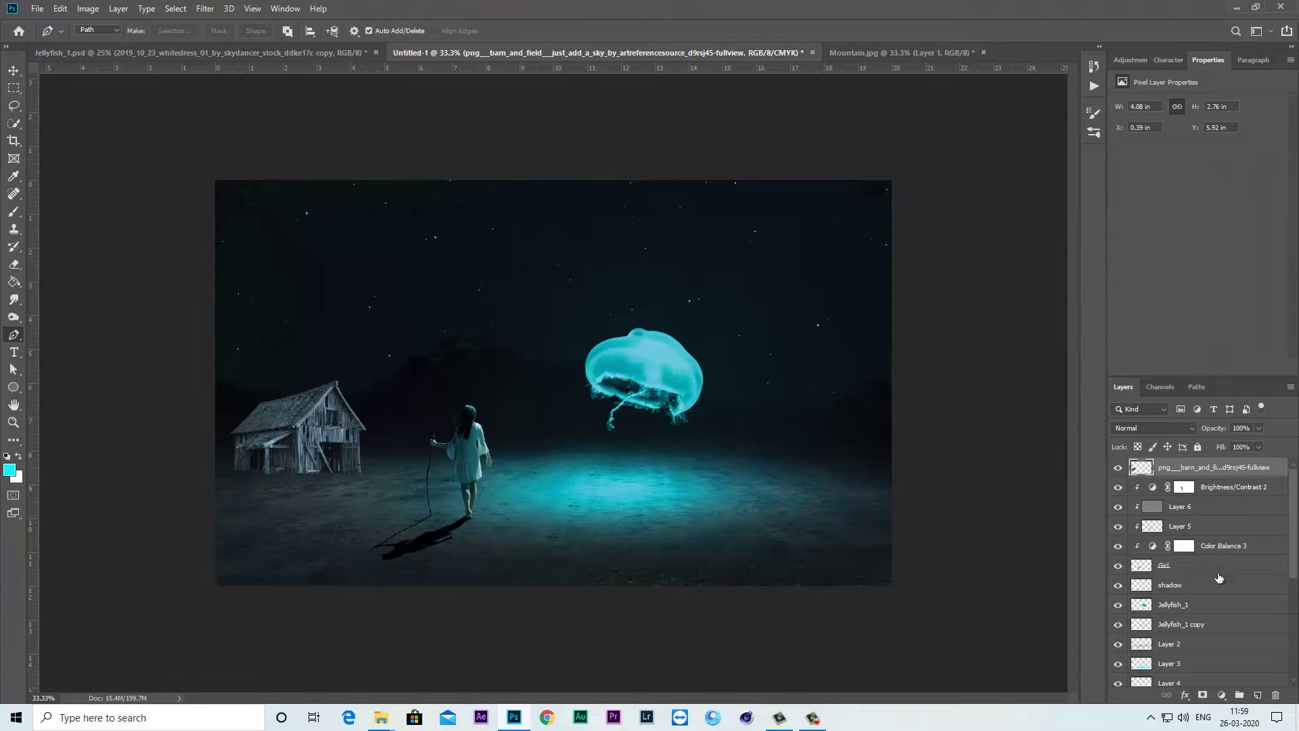
Darken the barn with a clipped Brightness/Contrast layer, brightness strongly lowered, contrast 39
left_click(1221, 695)
left_click(1211, 520)
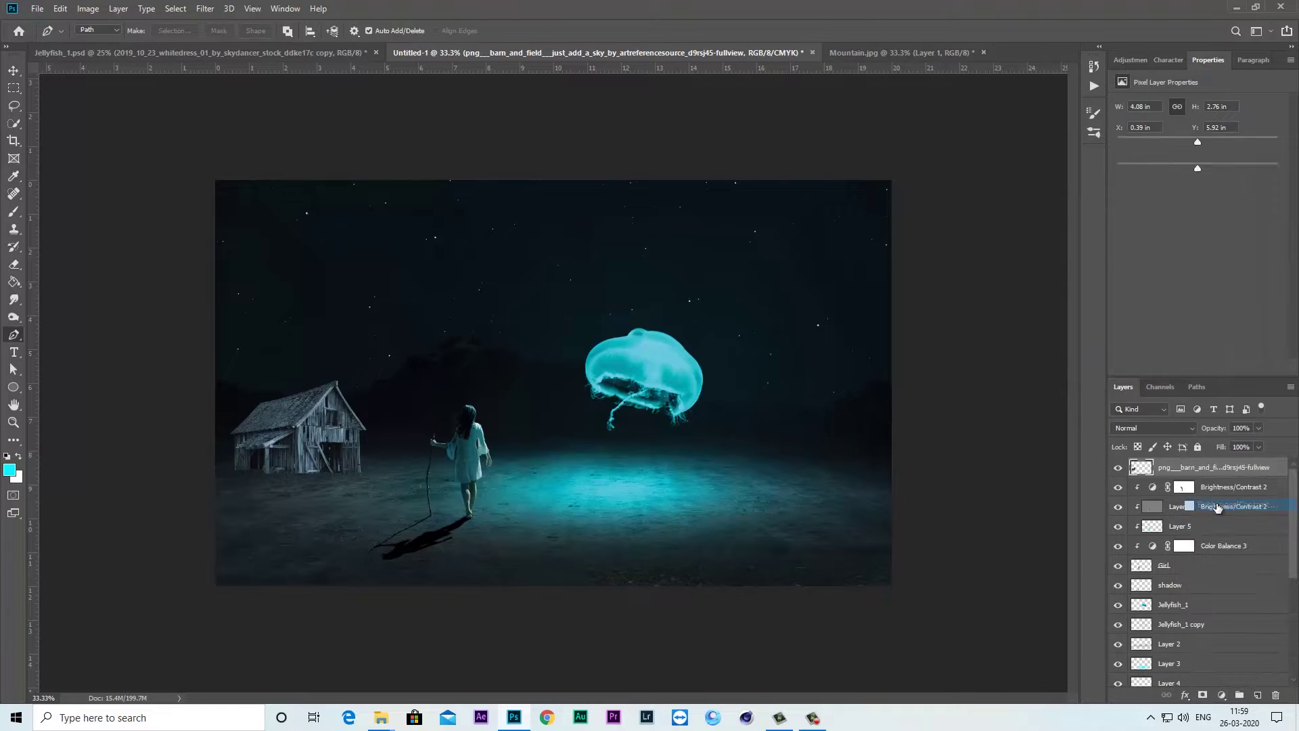
left_click(1202, 367)
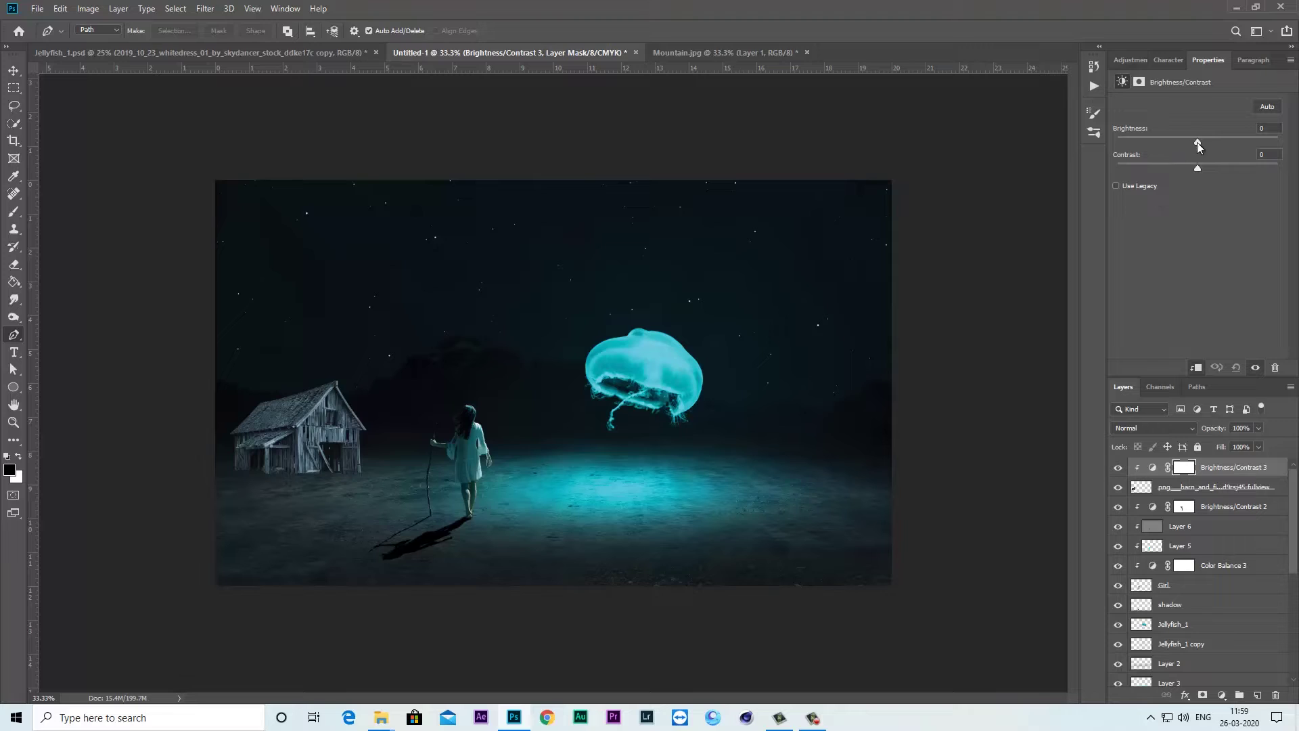
left_click_drag(1198, 142, 1143, 140)
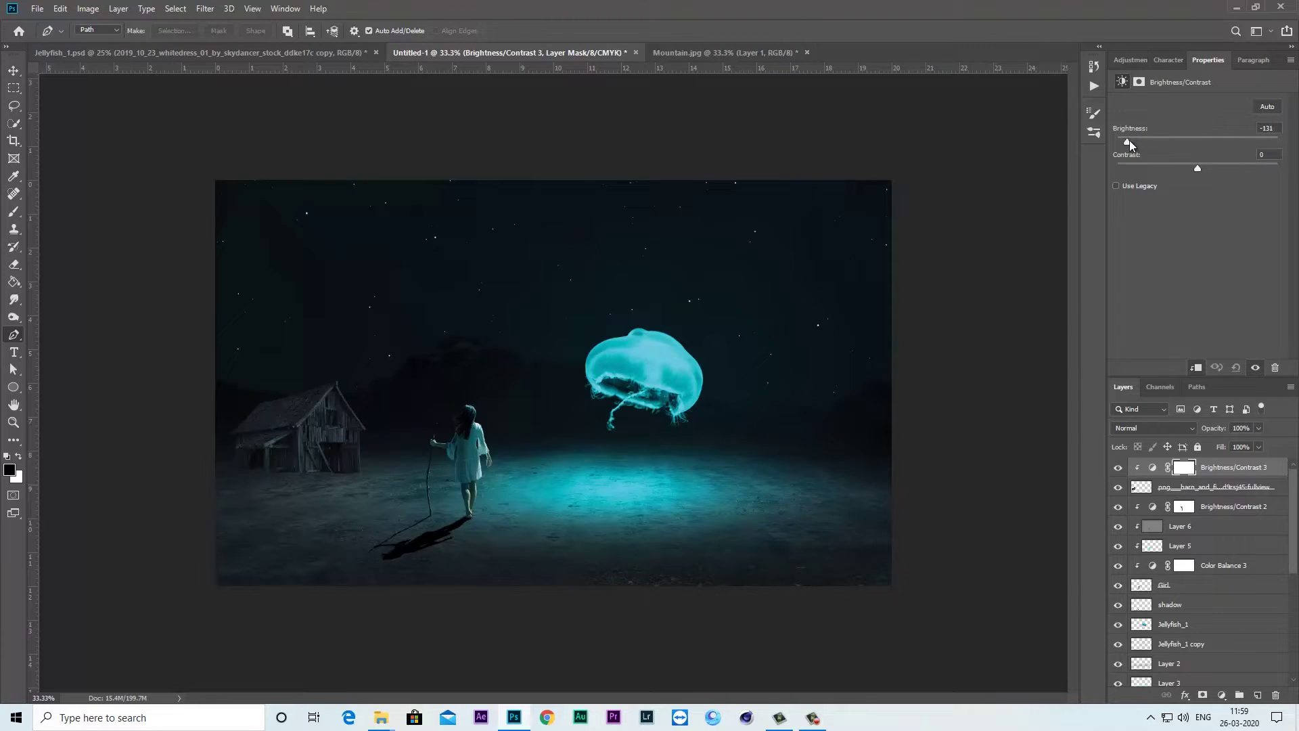
left_click_drag(1133, 140, 1135, 141)
left_click(1183, 492)
key("ctrl+plus")
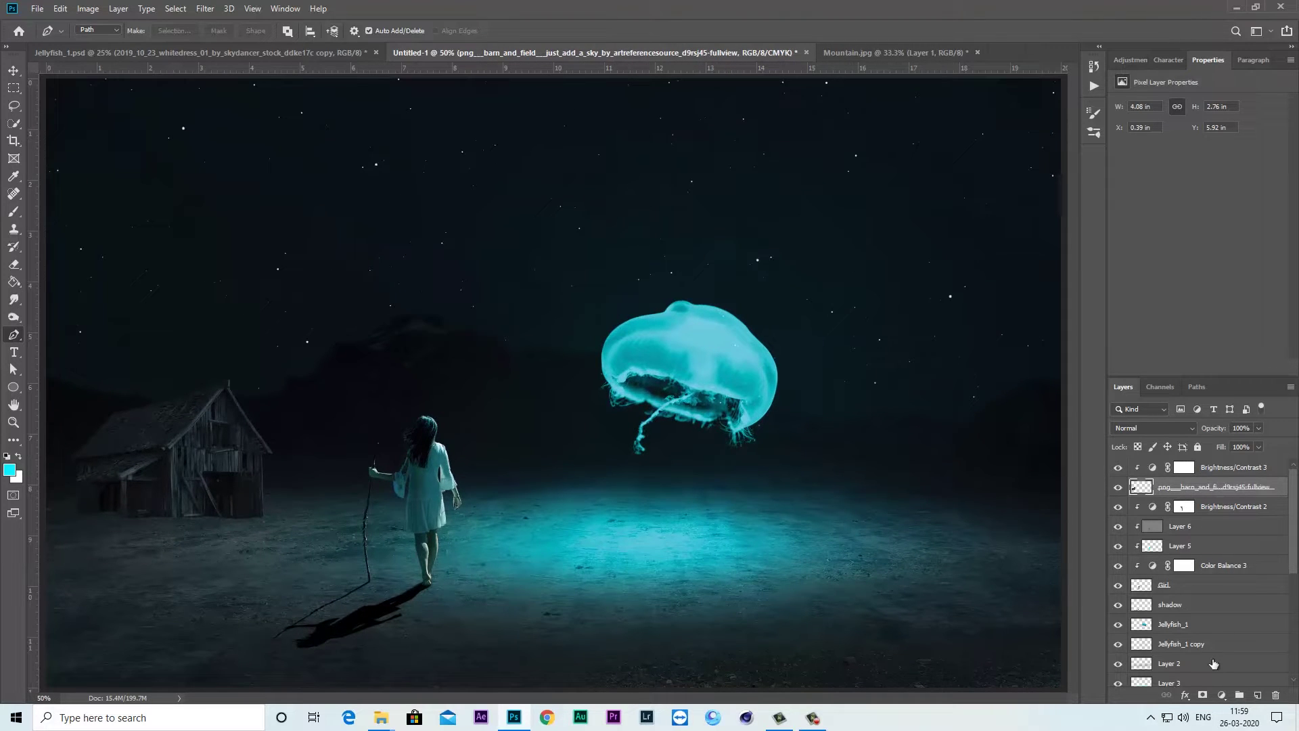
Add a layer mask to the barn layer and pick a black Soft Round brush
key("ctrl+plus")
left_click(1203, 695)
key("b")
key("d")
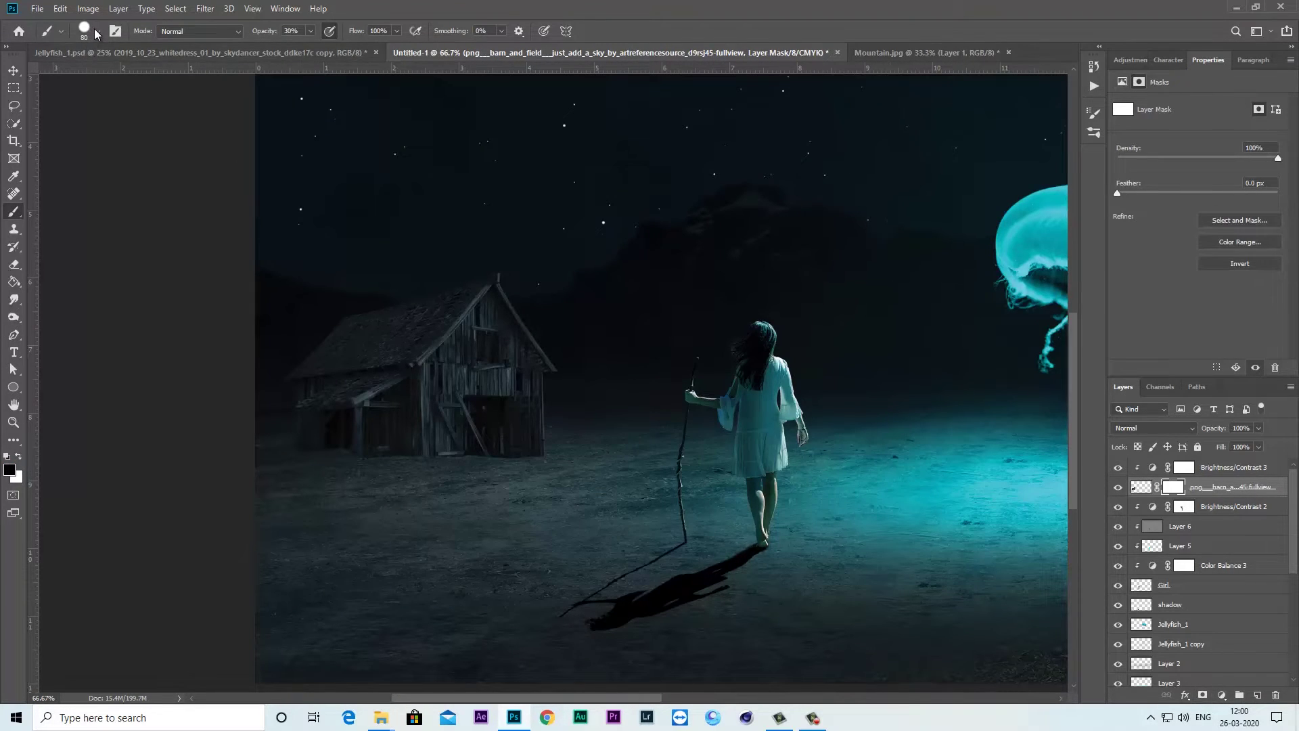
left_click(84, 31)
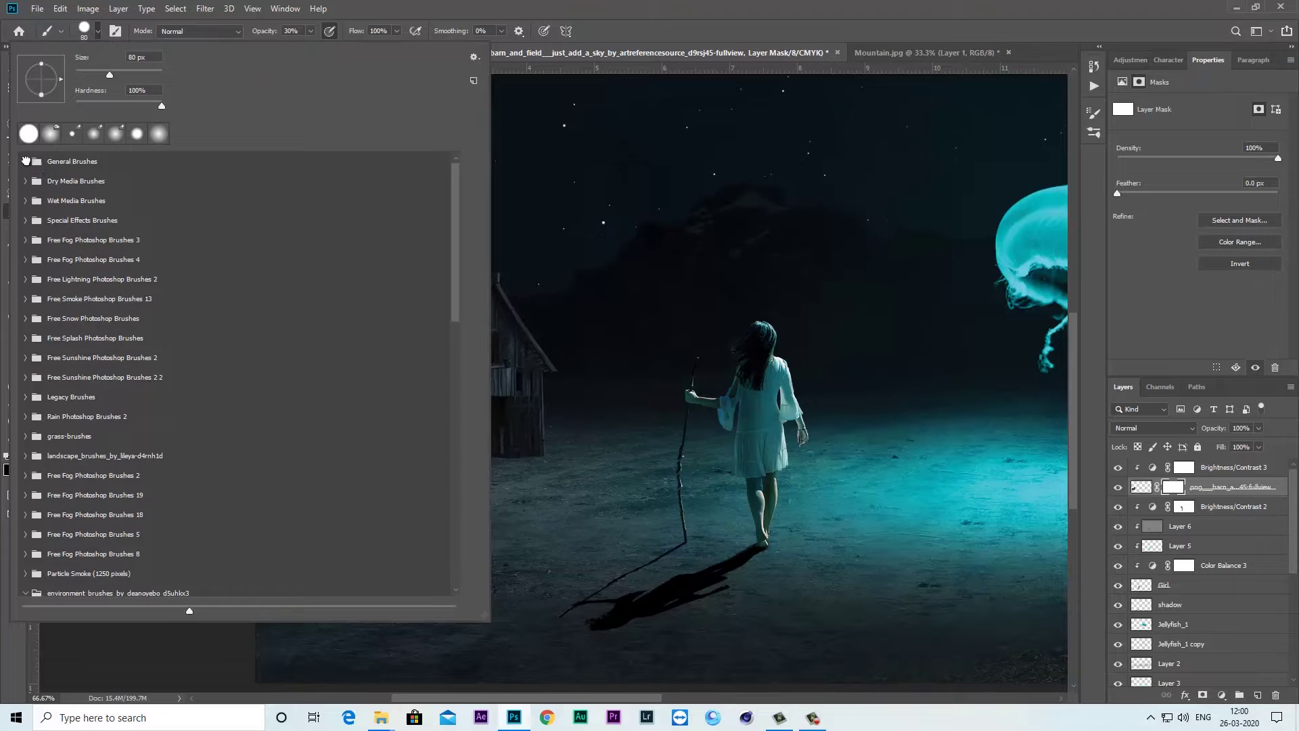
left_click(26, 161)
left_click(47, 186)
left_click(25, 162)
key("Return")
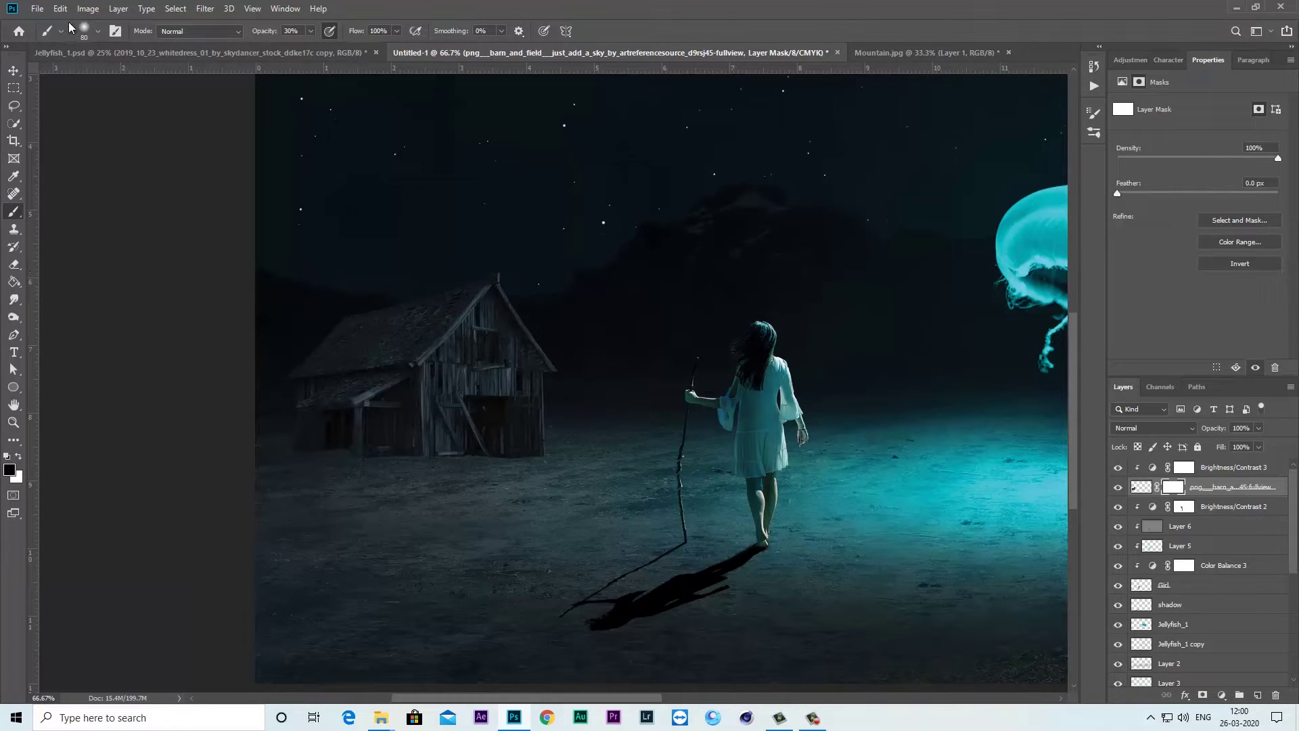
Set the brush to 100% opacity and size 30, and frame the barn's base
left_click(100, 33)
key("Return")
key("0")
scroll(549, 456, "up", 2)
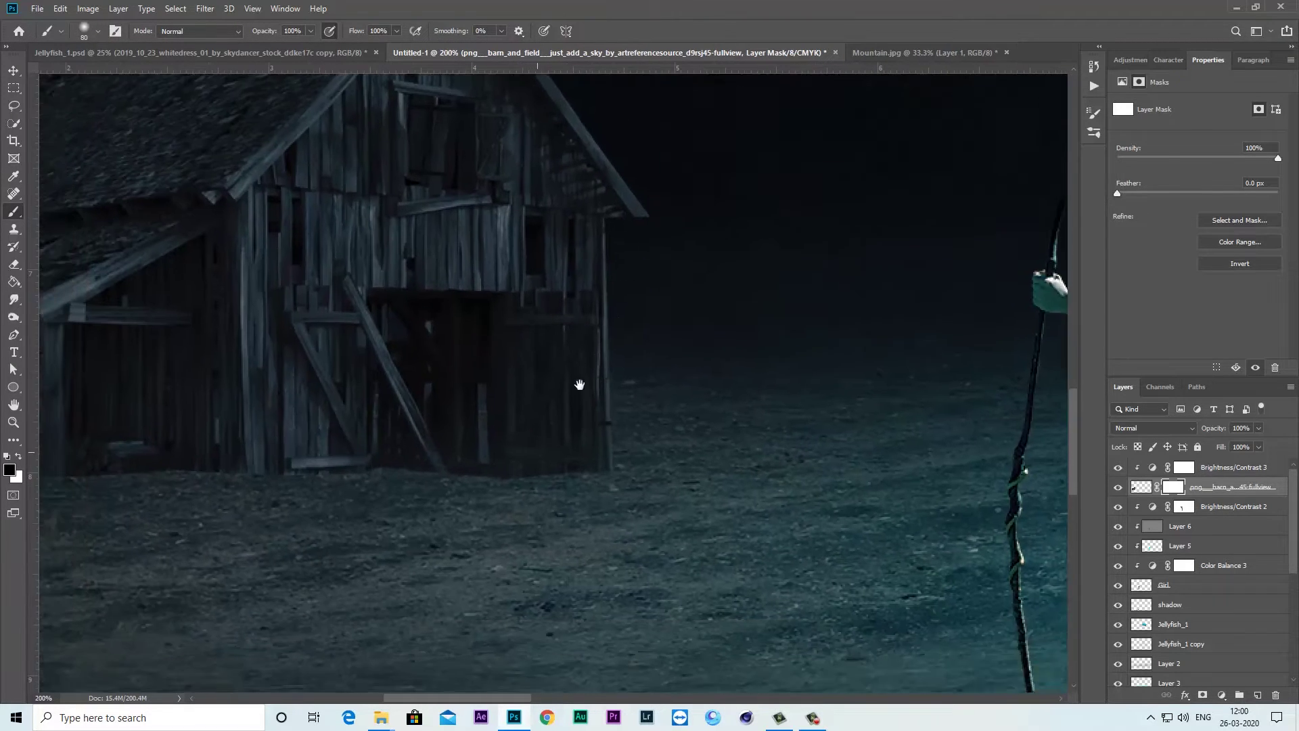
key("bracketleft")
key("bracketleft")
key("bracketleft")
key("bracketleft")
key("bracketleft")
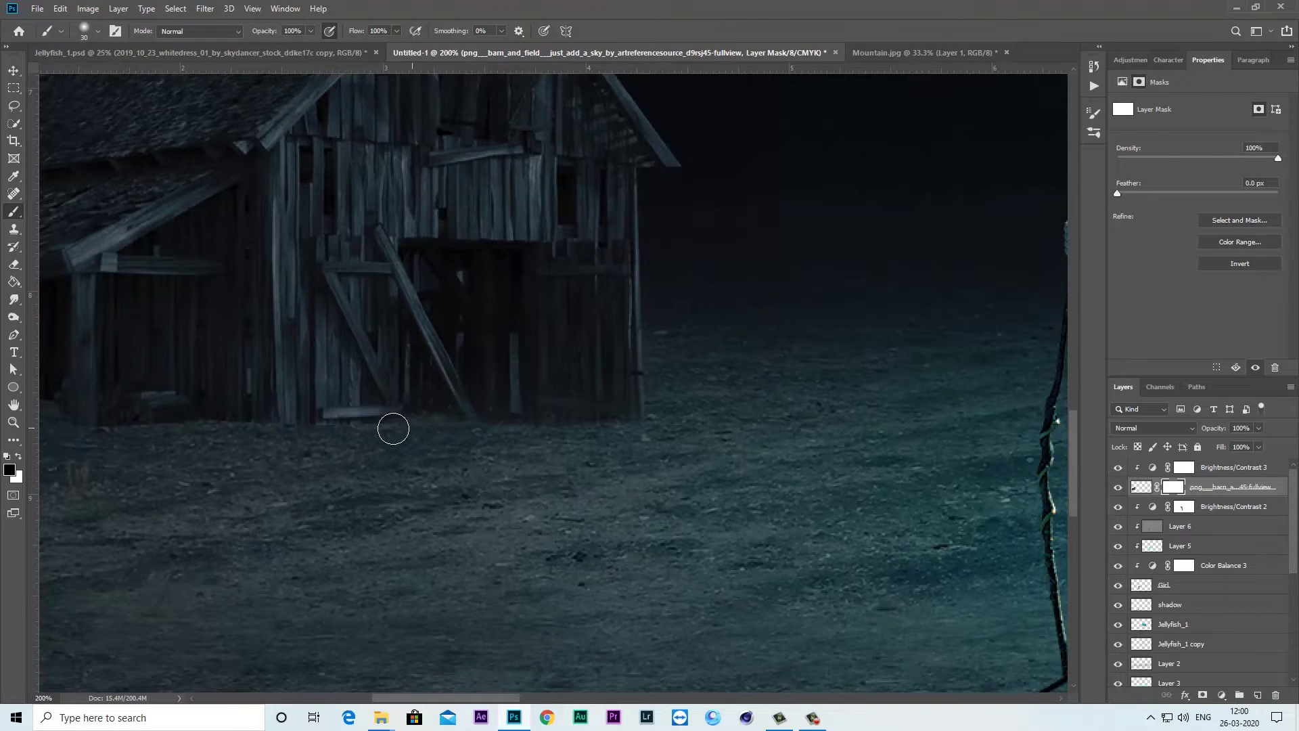
left_click_drag(233, 435, 525, 435)
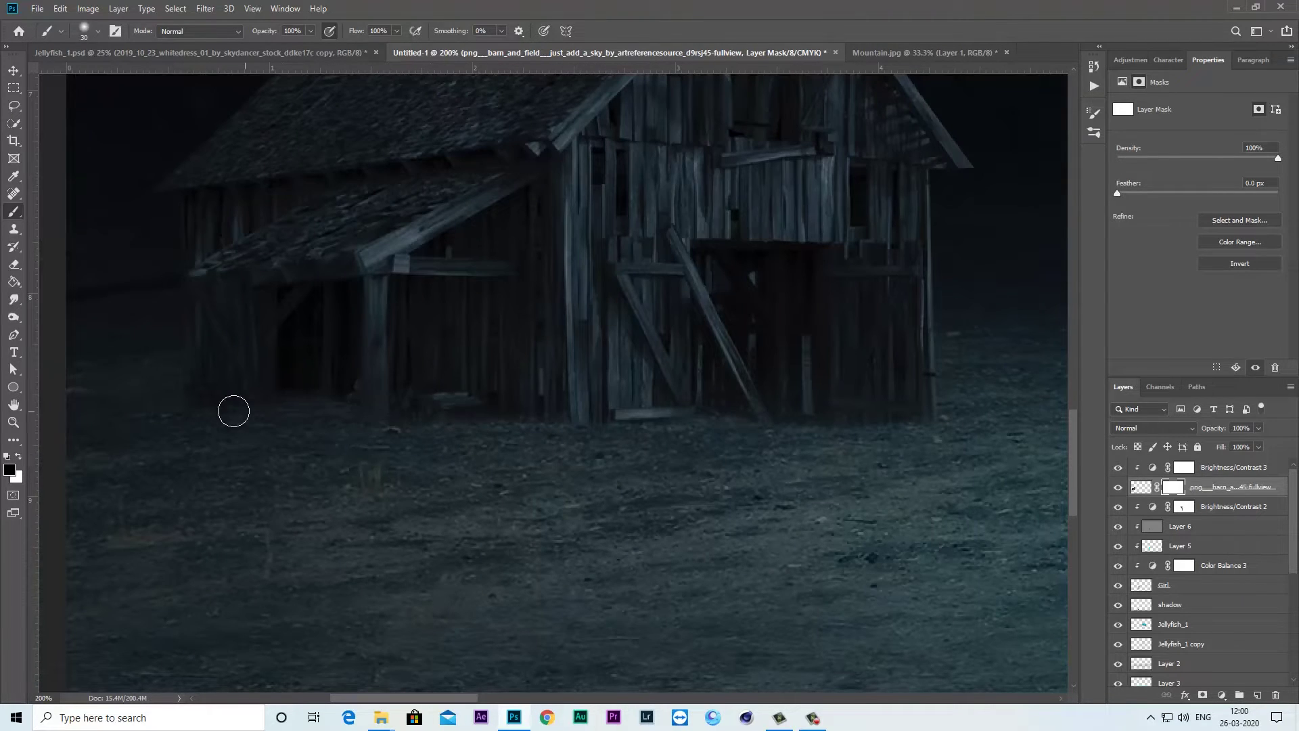
scroll(614, 462, "down", 4)
scroll(745, 446, "up", 1)
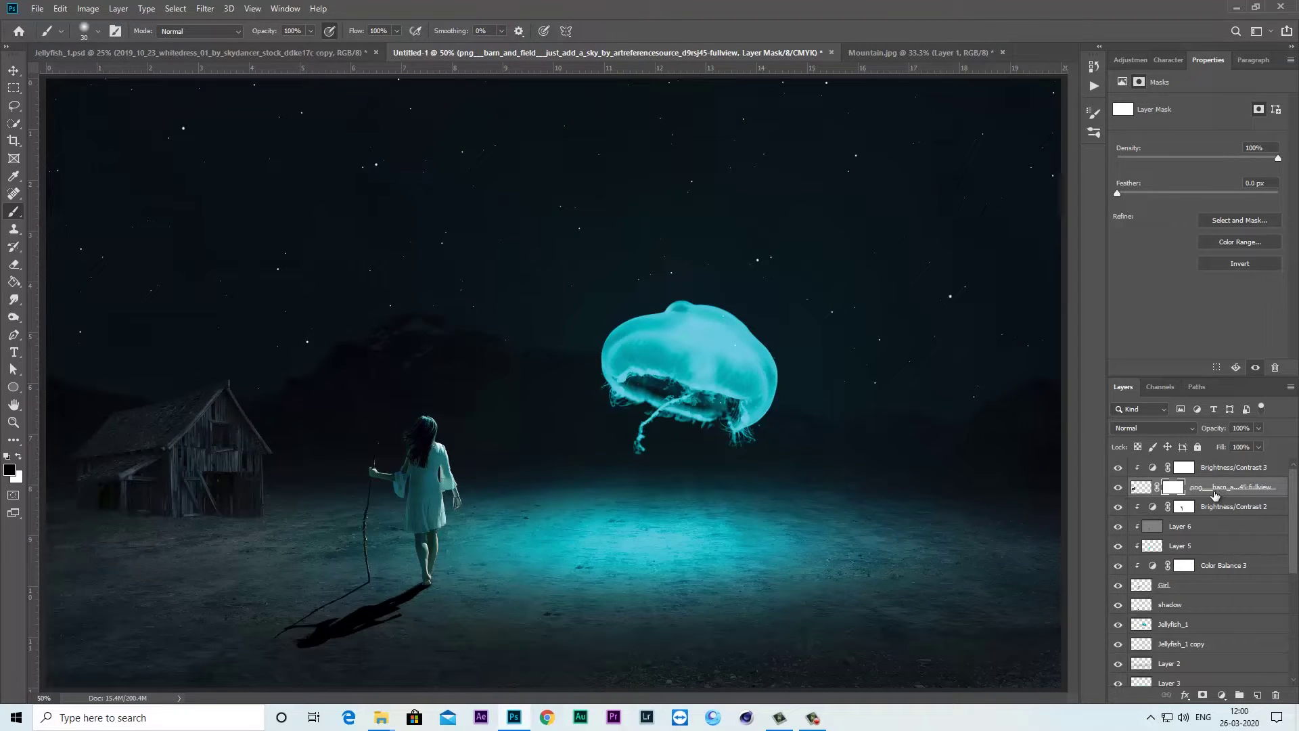
scroll(600, 435, "up", 1)
left_click_drag(609, 406, 594, 395)
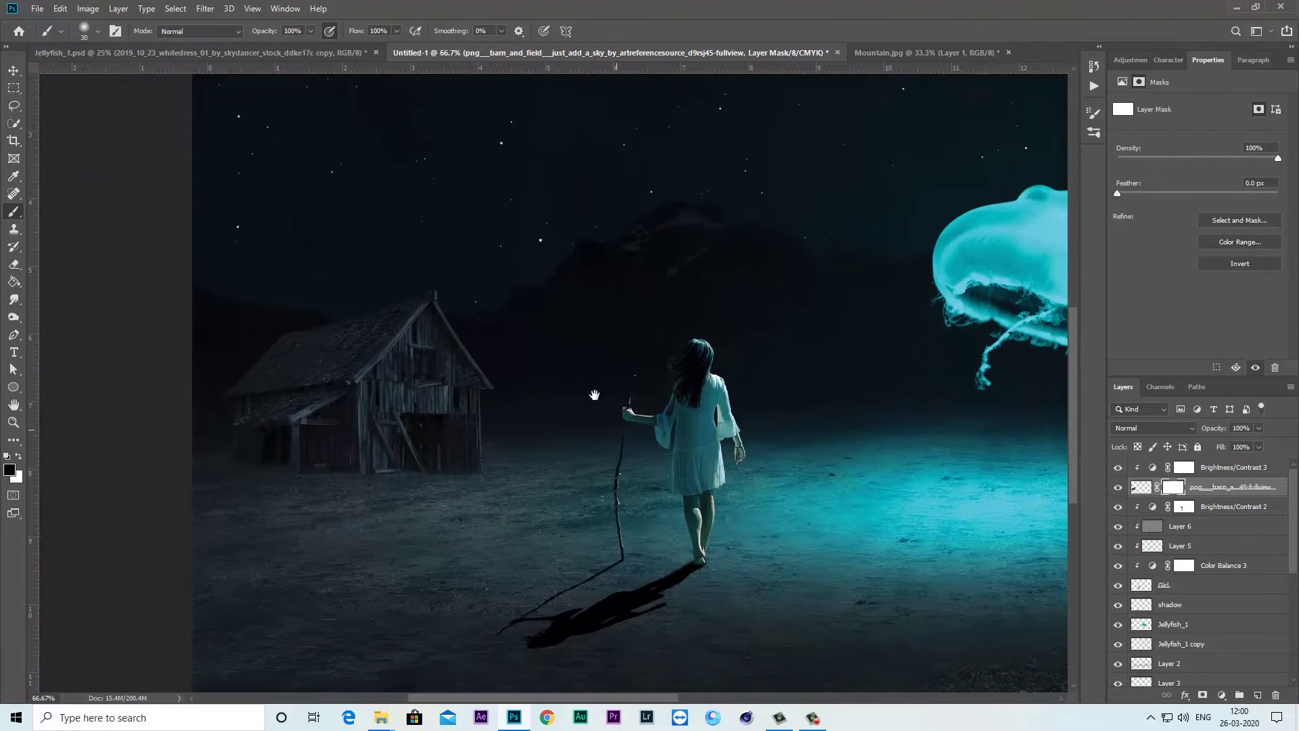
Add Layer 7 filled with 50% gray and blended in Overlay mode
left_click(1256, 696)
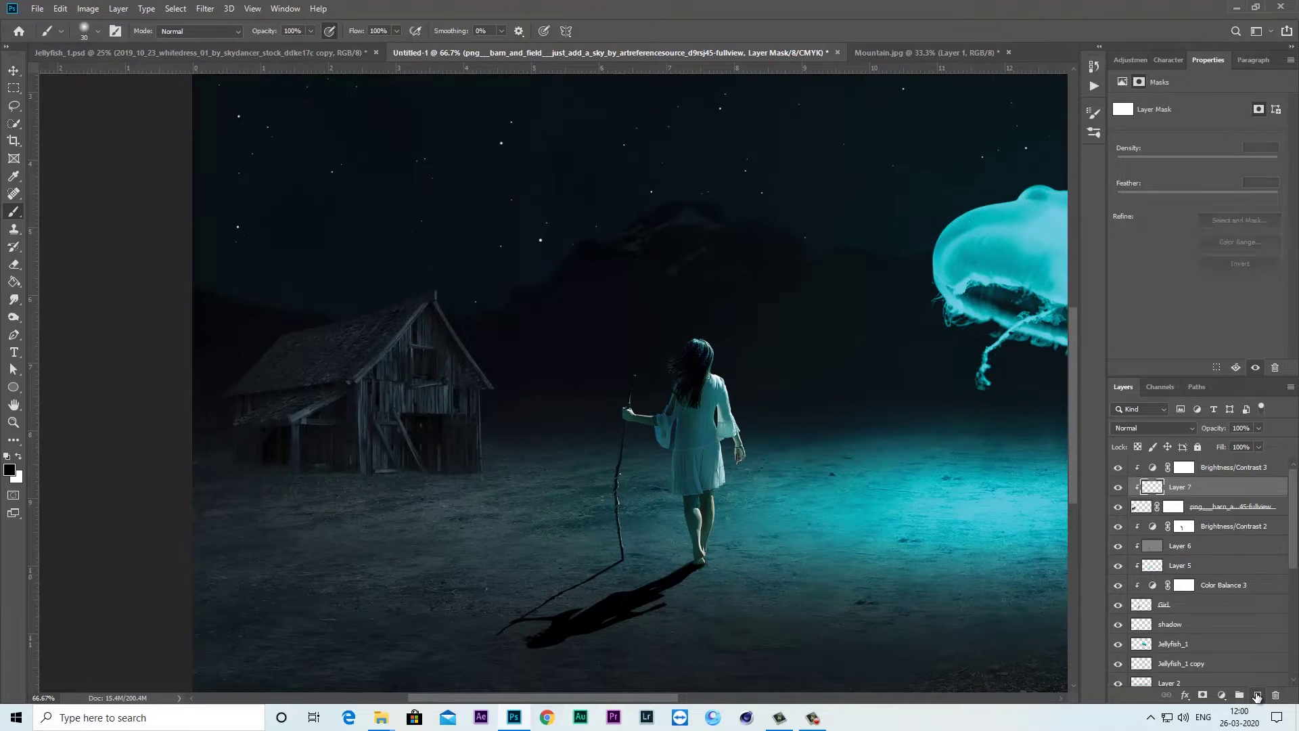
left_click(60, 9)
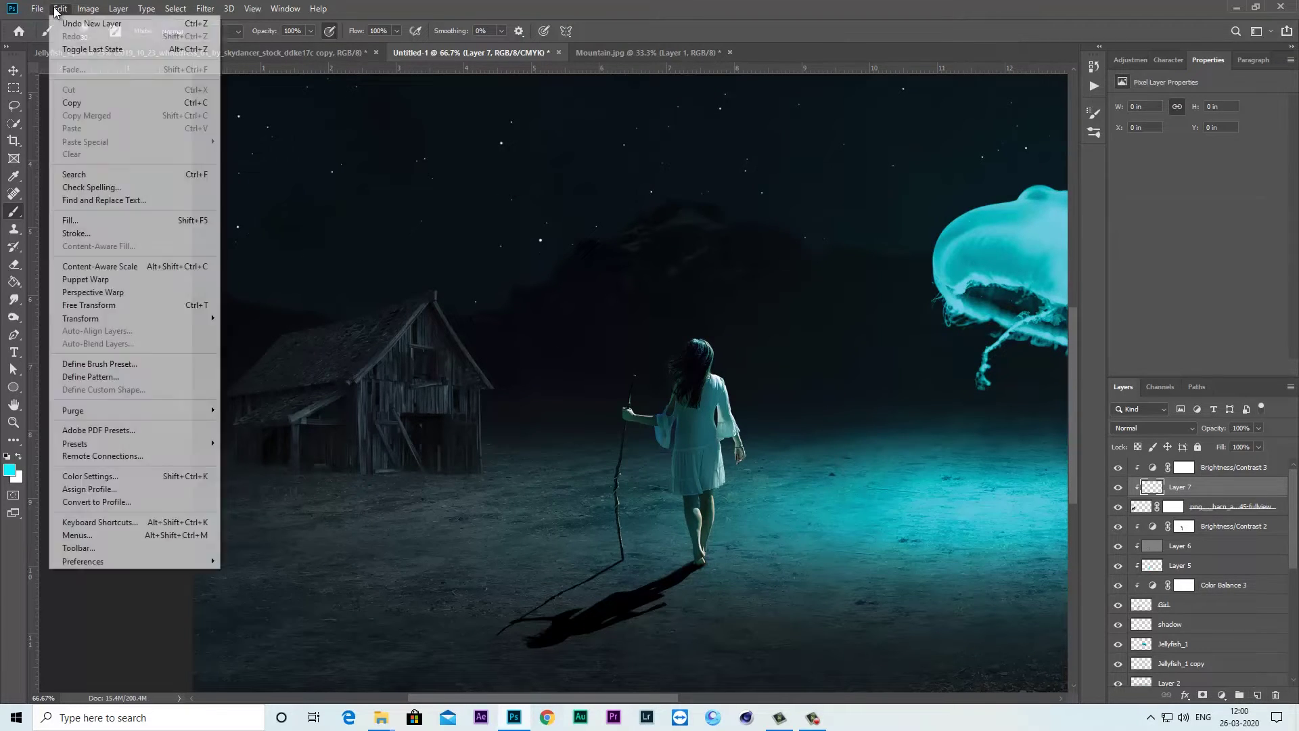
left_click(74, 220)
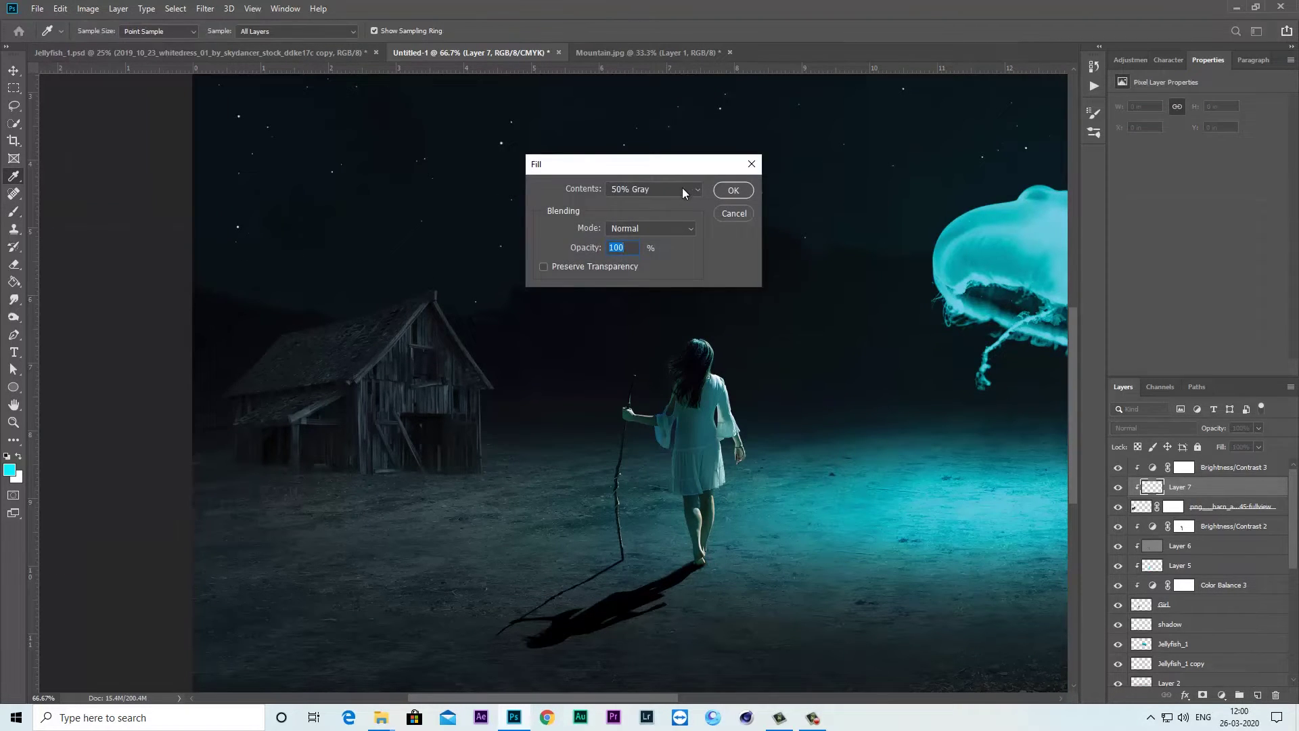
left_click(733, 191)
left_click(1154, 428)
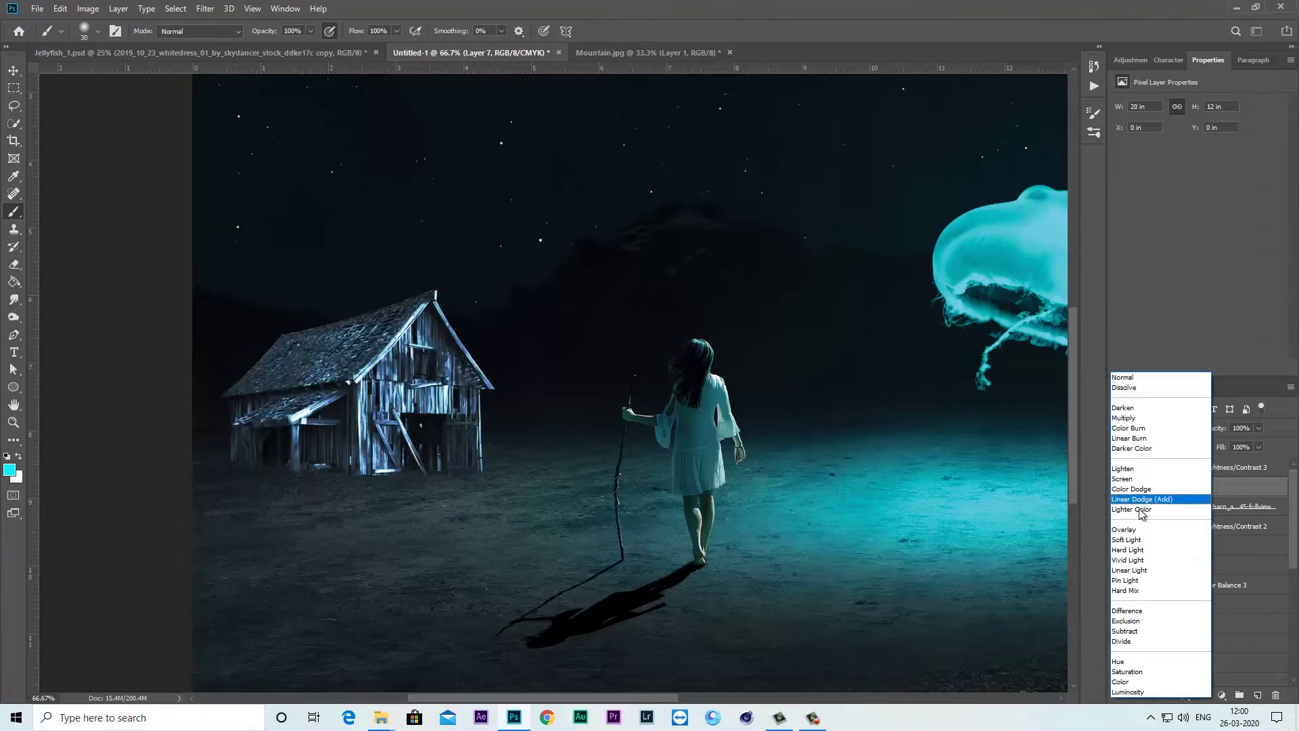
left_click(1136, 533)
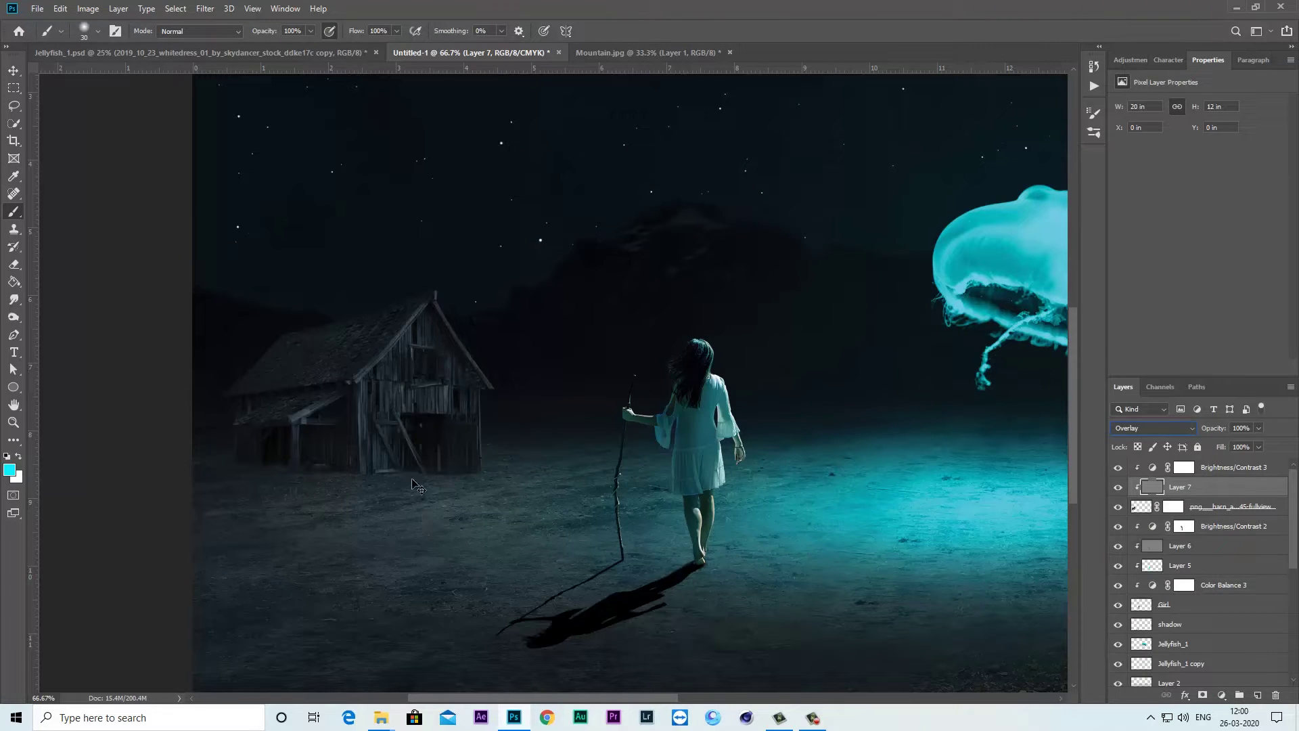
Burn the barn's lower left, then compare the scene with Layer 7 toggled
scroll(409, 417, "up", 1)
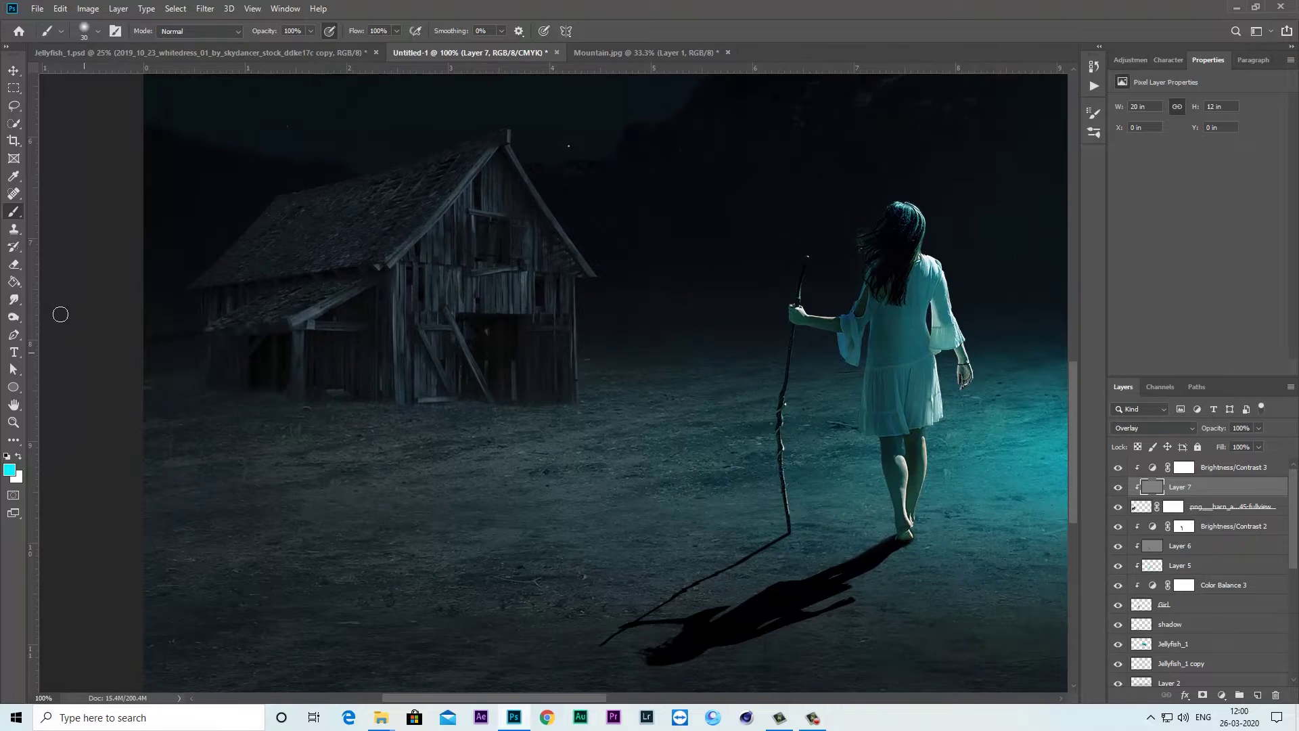
left_click(13, 316)
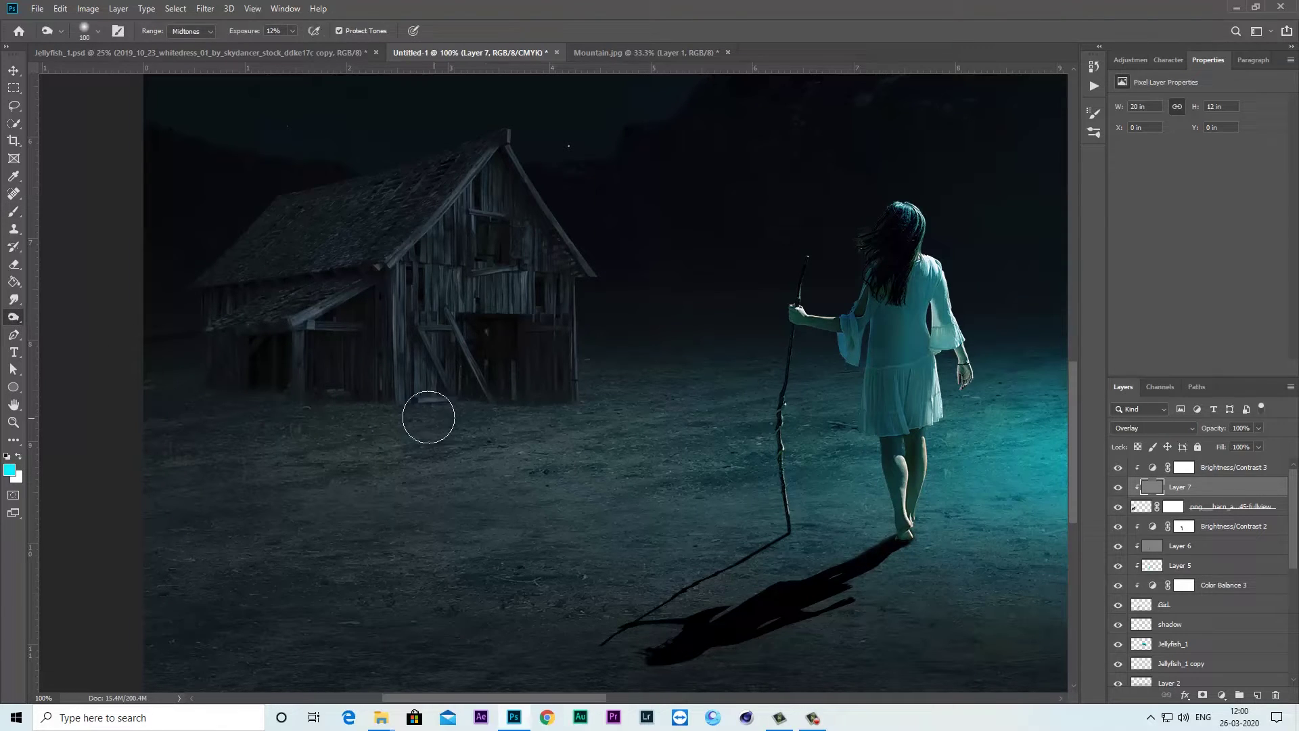
mouse_move(310, 392)
left_mouse_down()
mouse_move(210, 249)
mouse_move(336, 165)
mouse_move(185, 273)
mouse_move(157, 381)
left_mouse_up()
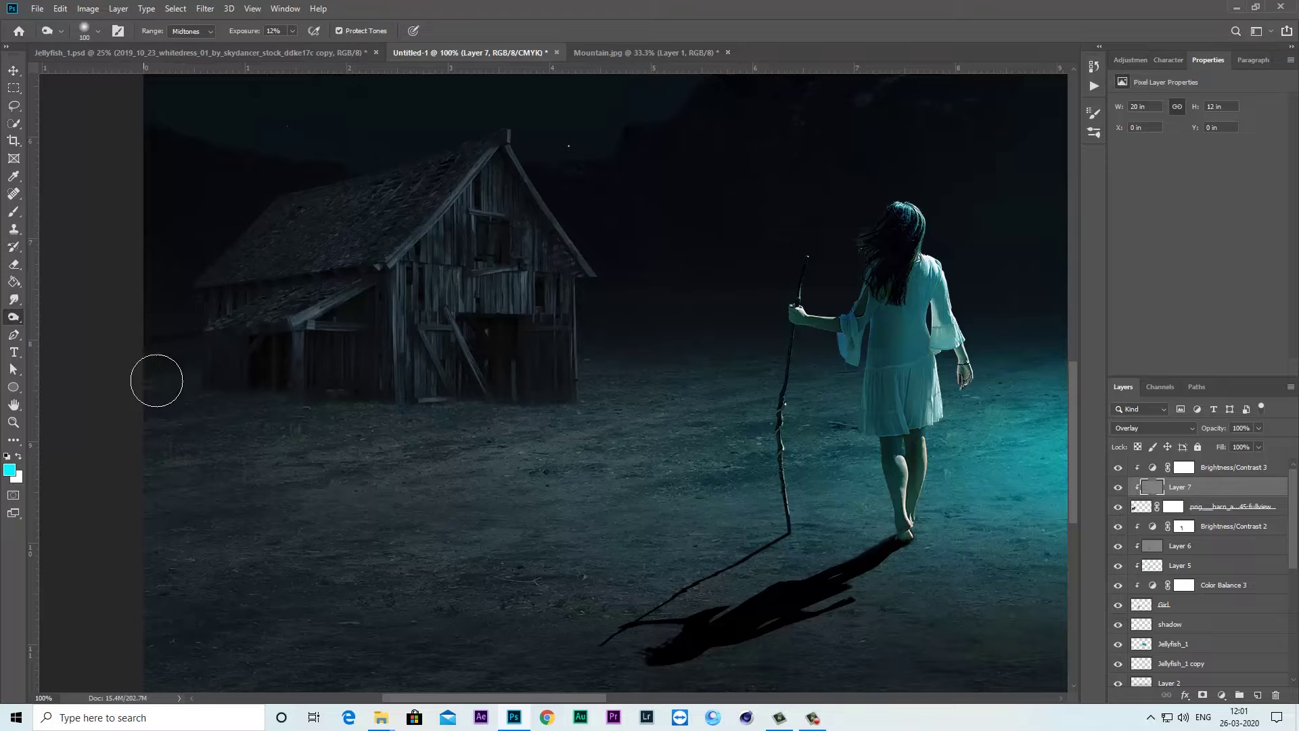
key("ctrl+minus")
key("ctrl+minus")
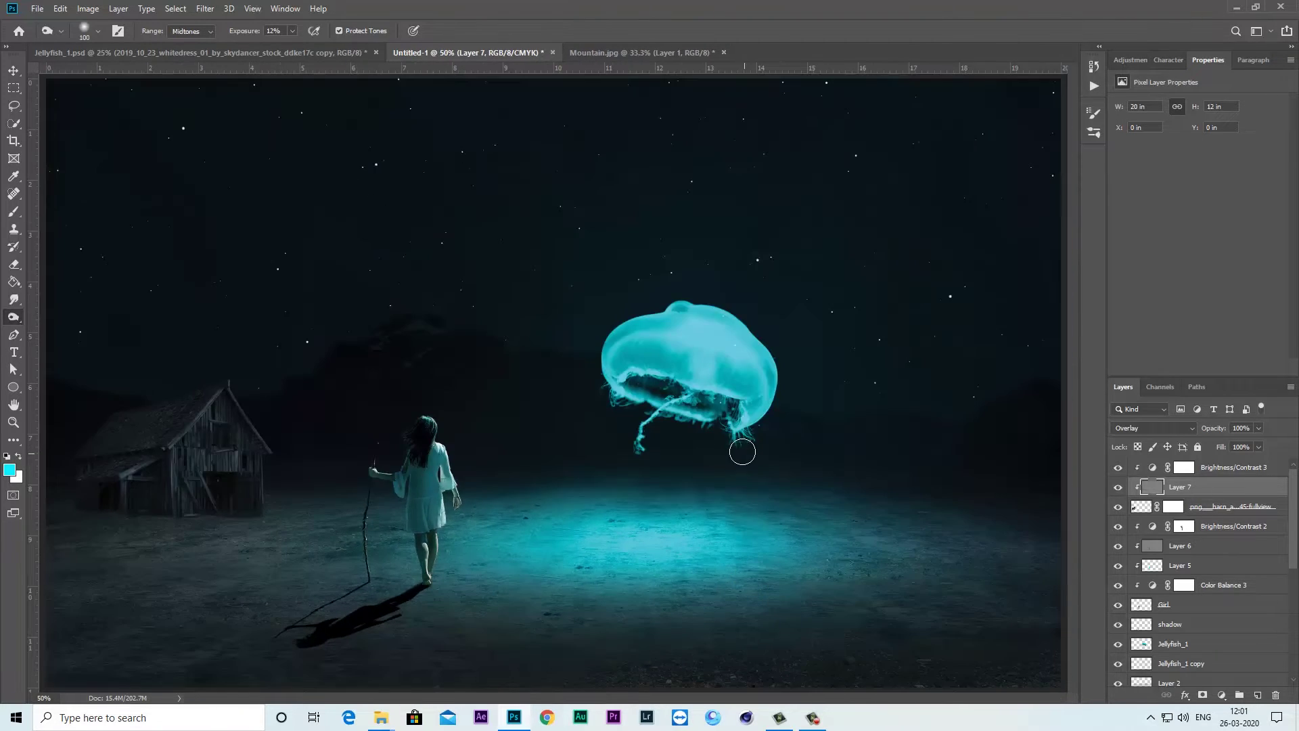
left_click(1118, 488)
left_click(1223, 475)
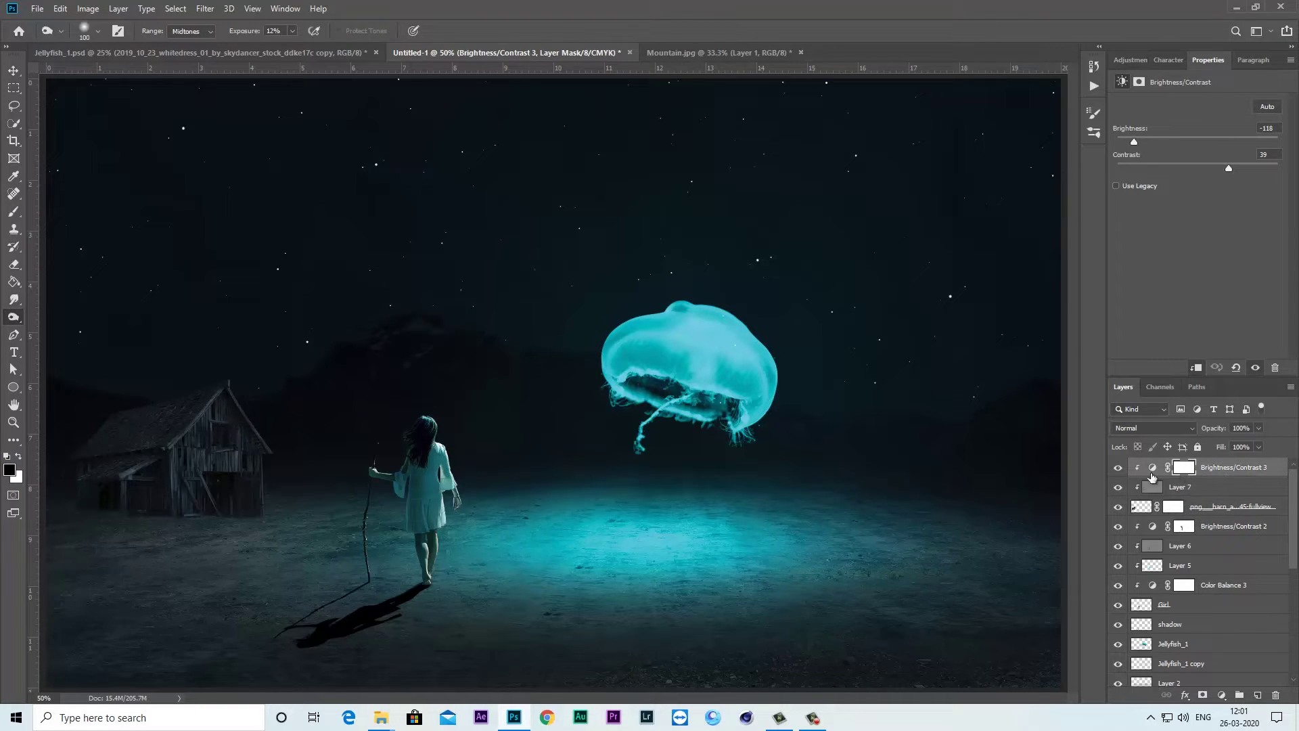
Brush the Brightness/Contrast 3 mask over the barn at 34% opacity, 33% flow, size 300
right_click(14, 211)
left_click(68, 215)
key("3")
key("4")
key("shift+3")
key("shift+3")
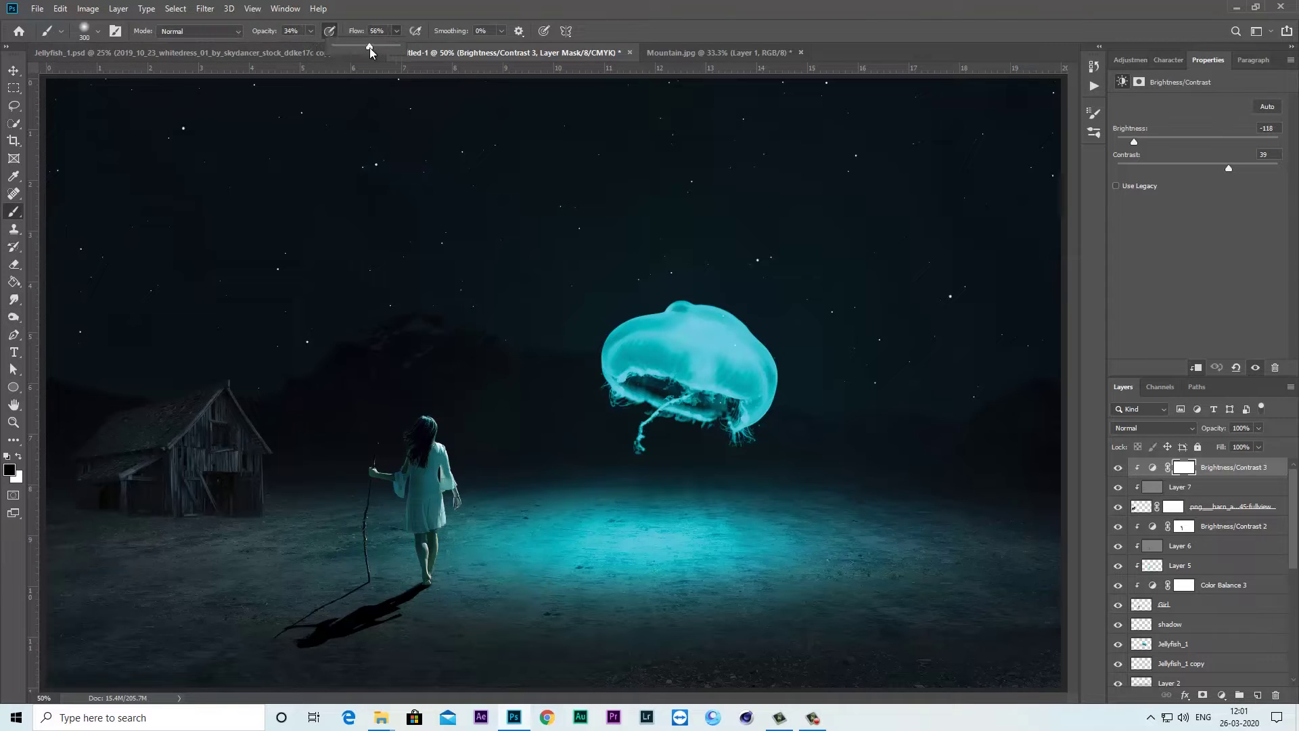
key("bracketright")
key("bracketright")
key("bracketright")
left_click_drag(255, 401, 256, 517)
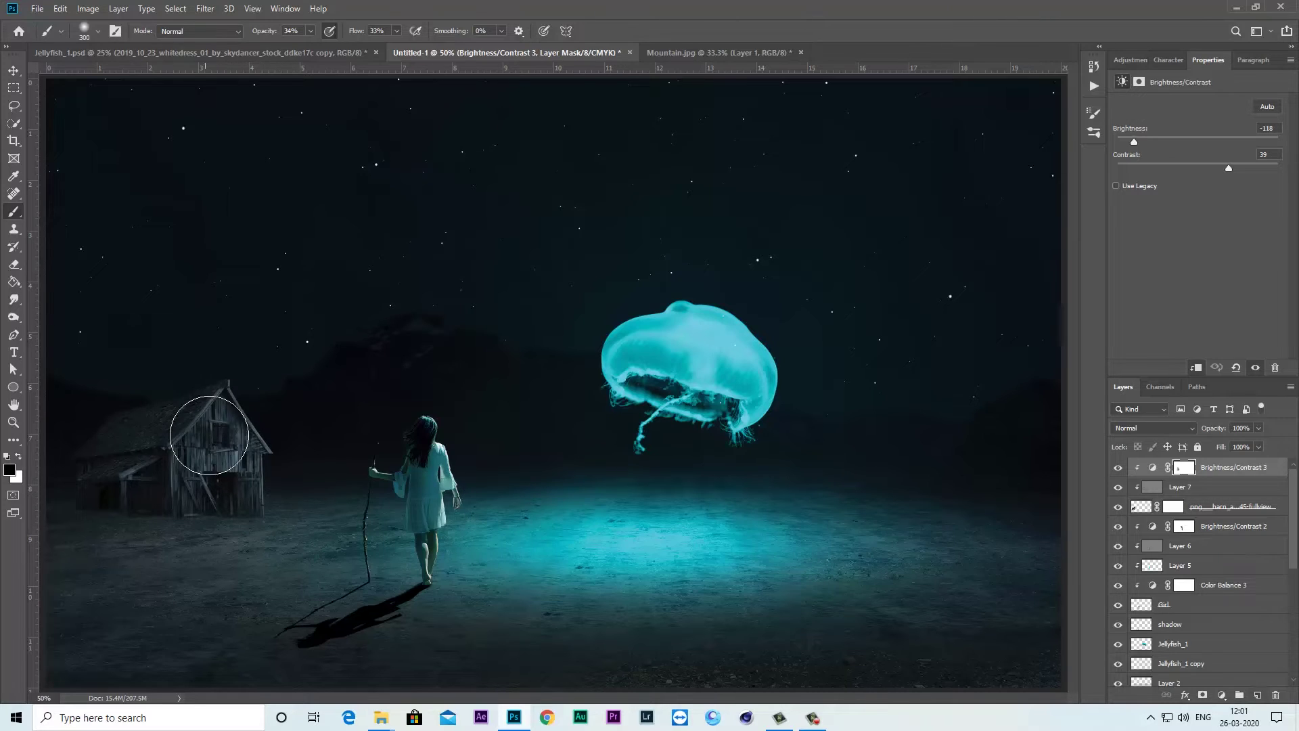
left_click(1152, 467)
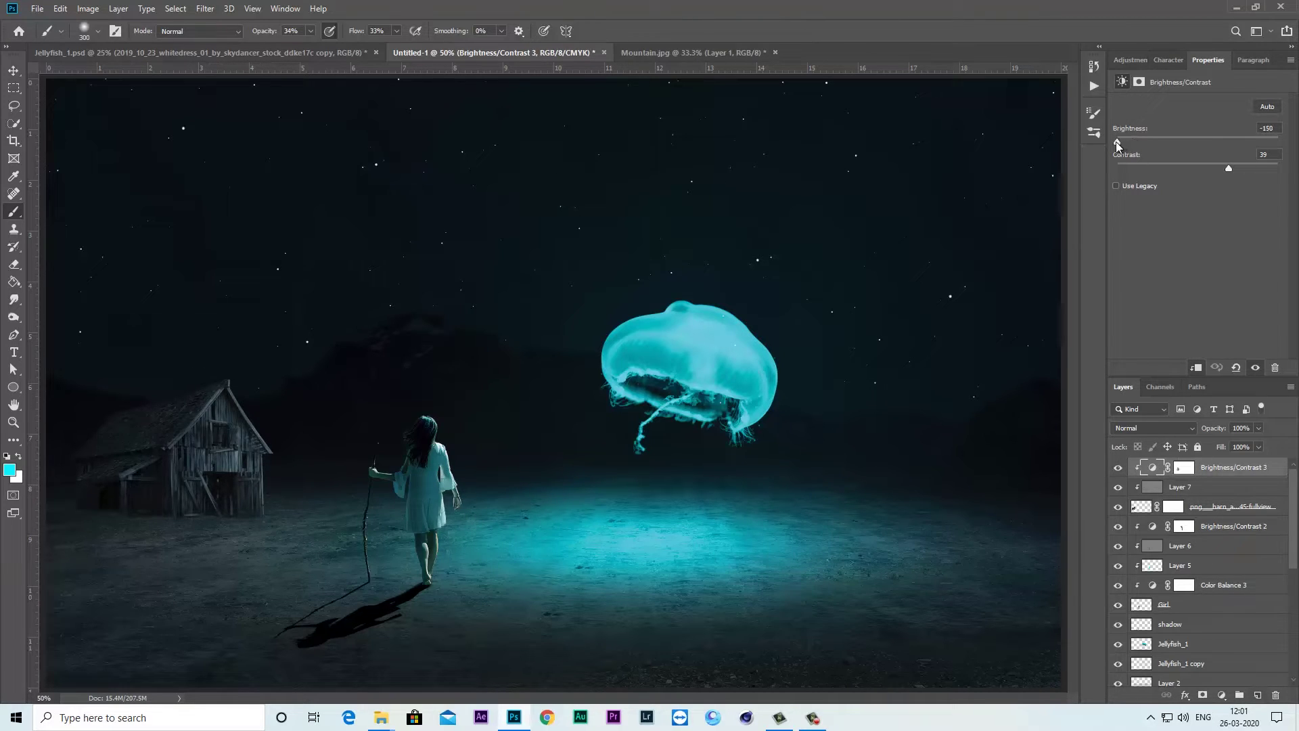
left_click(1183, 466)
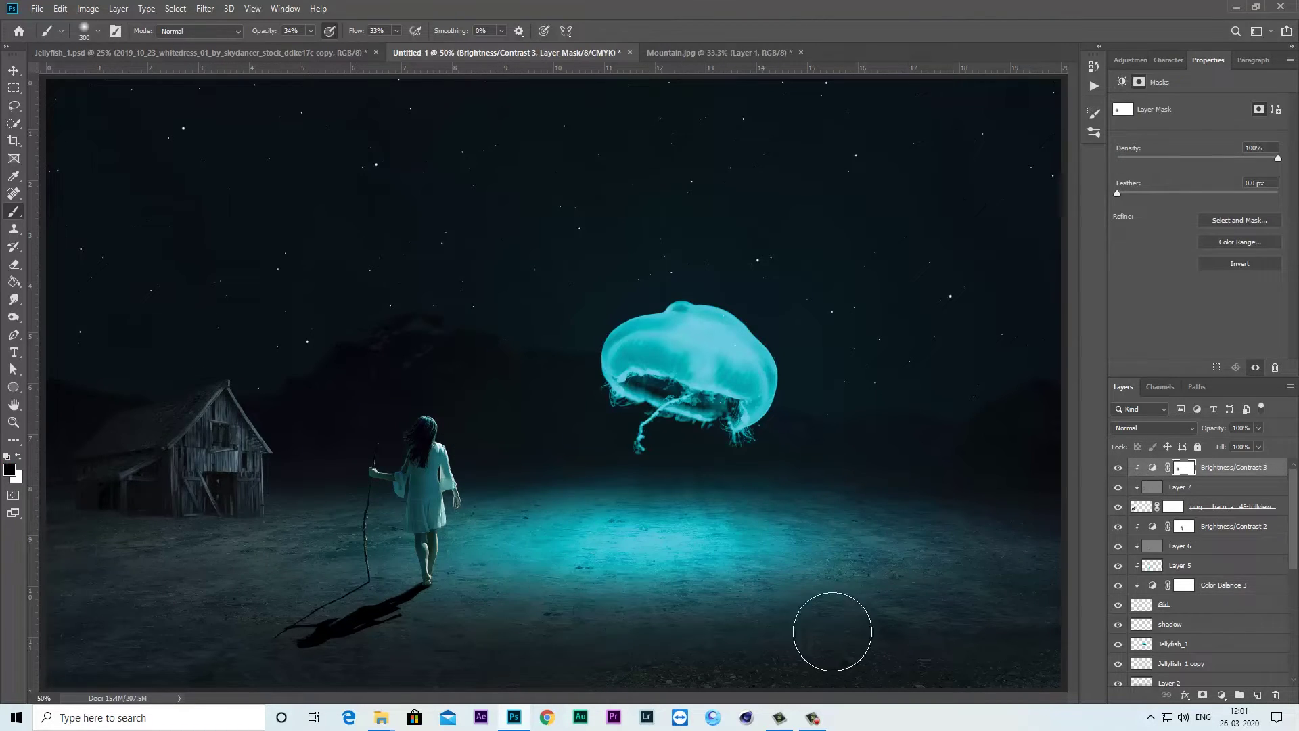
Add Layer 8 as a clipping mask and paint bright cyan over the barn front
left_click(1257, 695)
right_click(1184, 470)
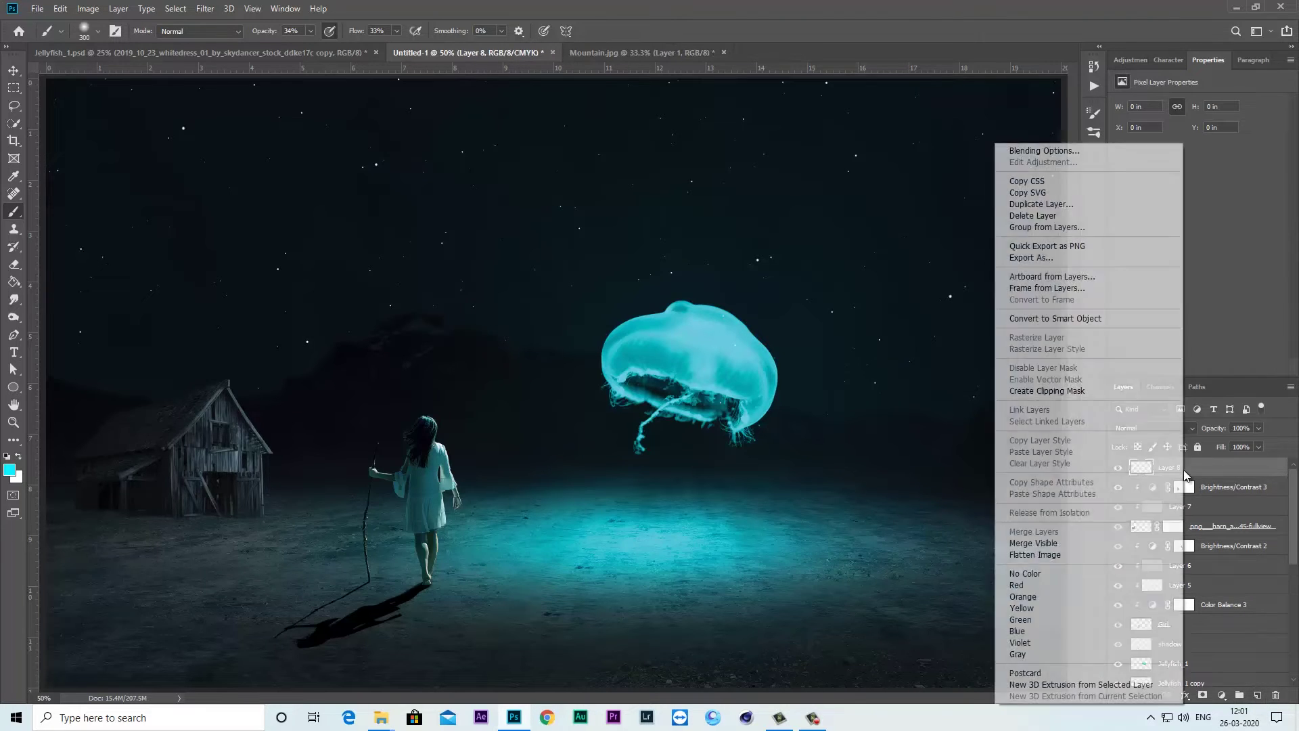
left_click(1077, 391)
left_click(10, 469)
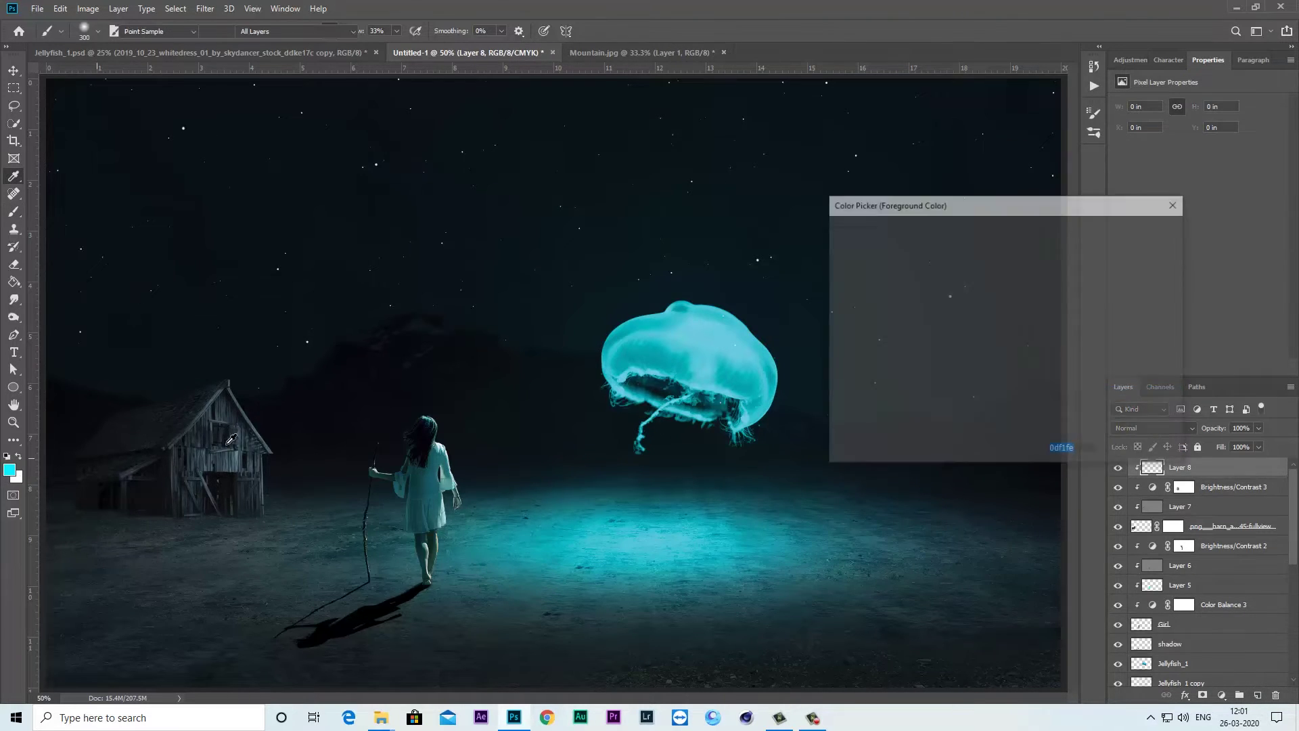
left_click(651, 327)
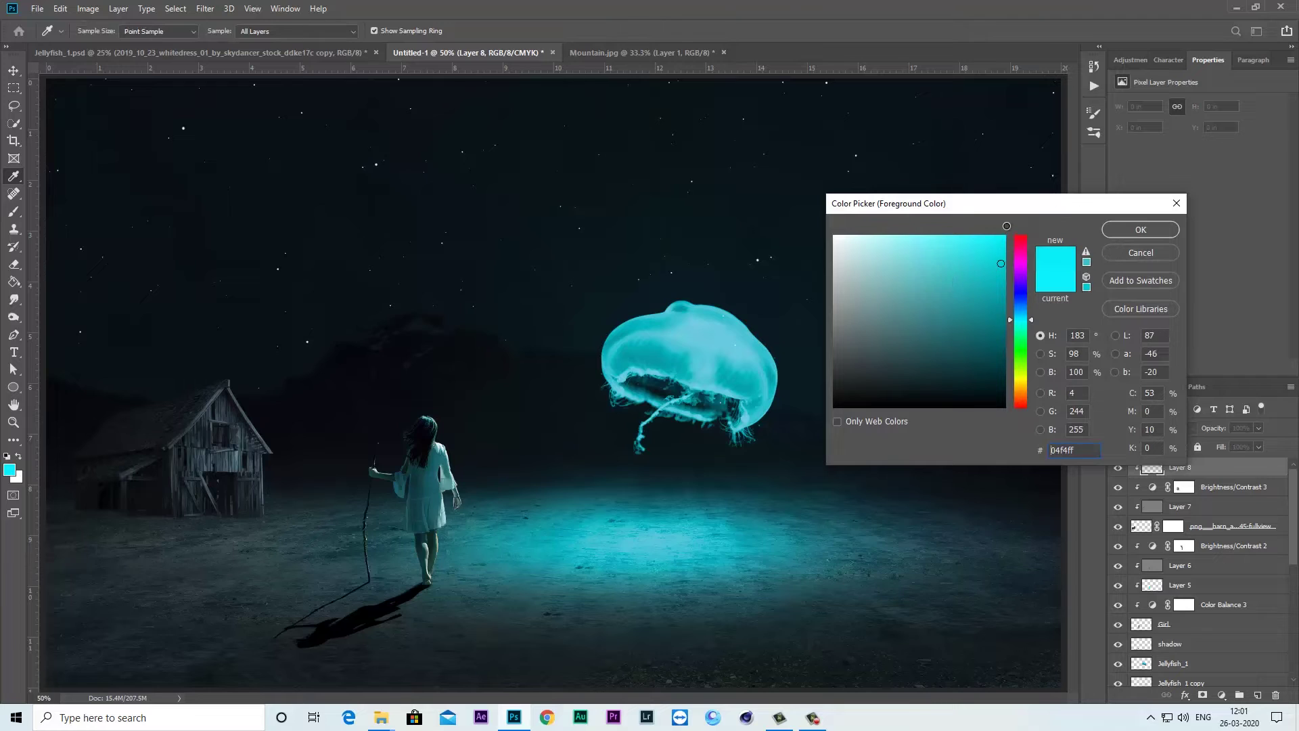
left_click(1141, 229)
key("b")
mouse_move(257, 442)
left_mouse_down()
mouse_move(275, 456)
mouse_move(218, 479)
mouse_move(226, 415)
mouse_move(214, 488)
left_mouse_up()
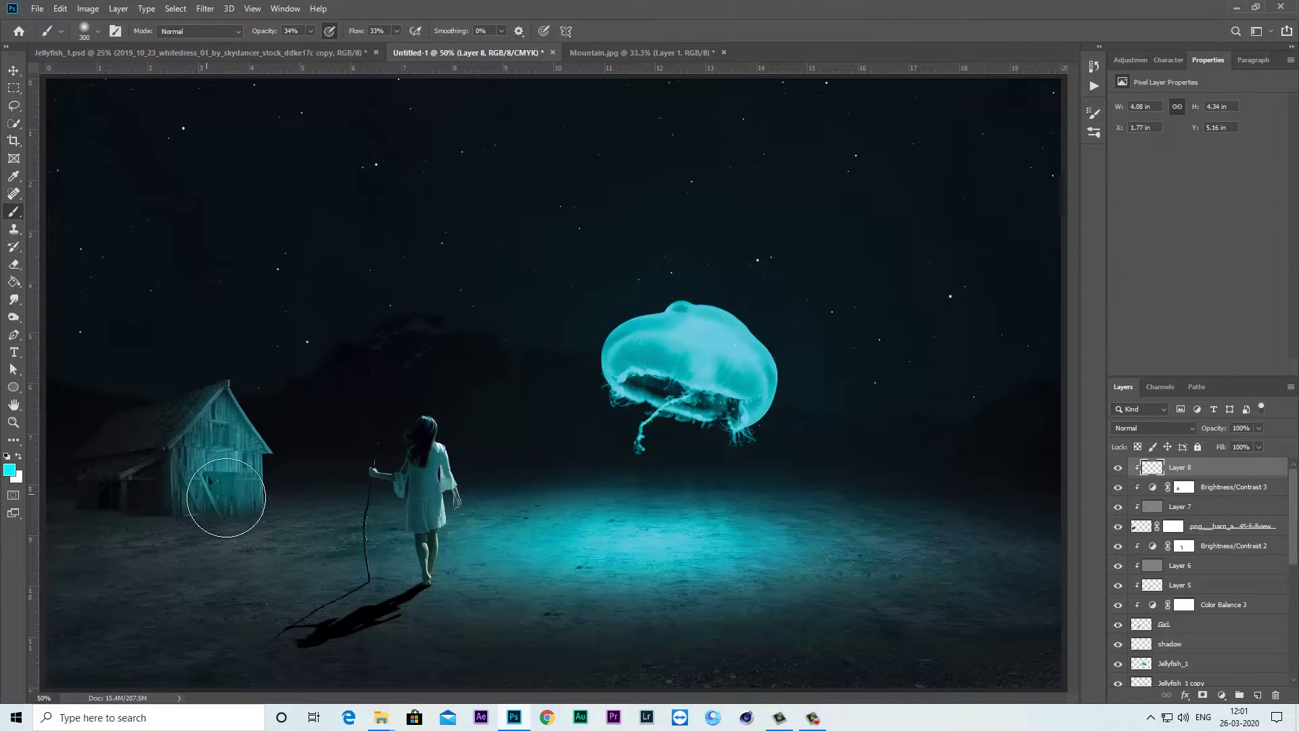
Set Layer 8 to Soft Light at 59% opacity
left_click(1155, 429)
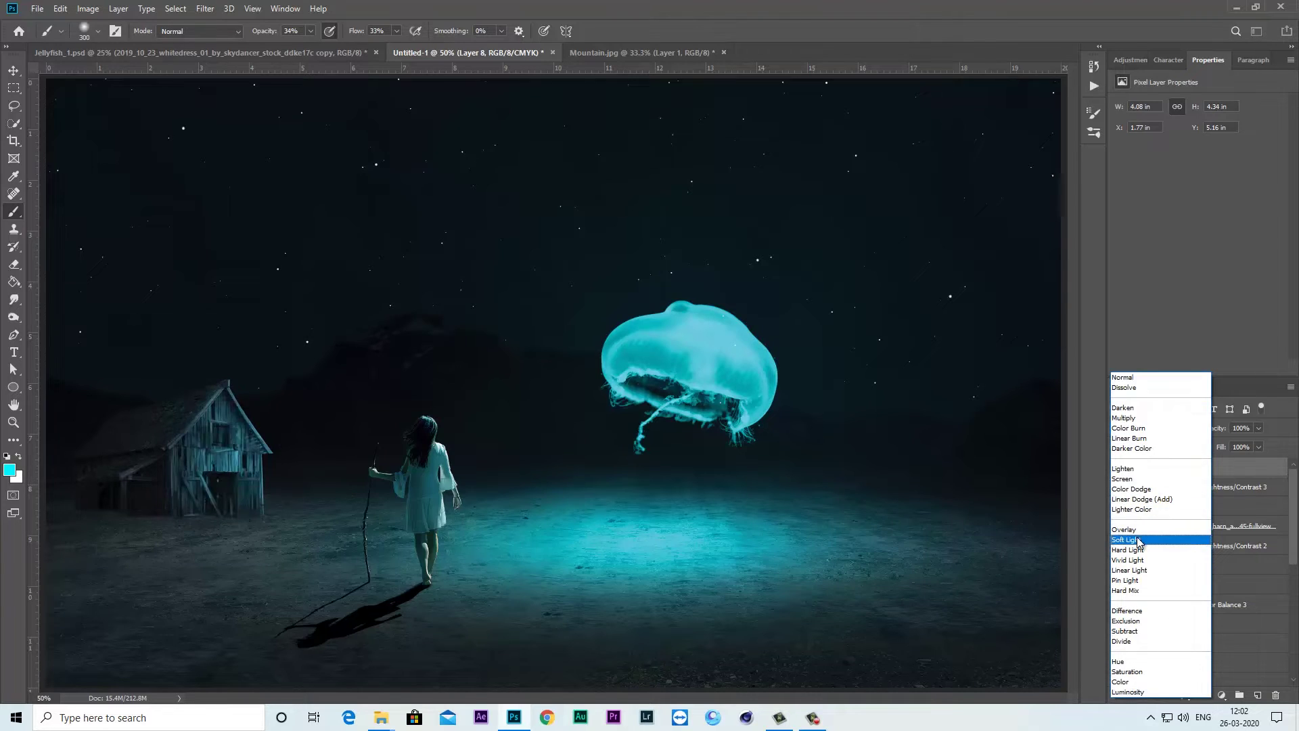
left_click(1139, 540)
left_click(1258, 428)
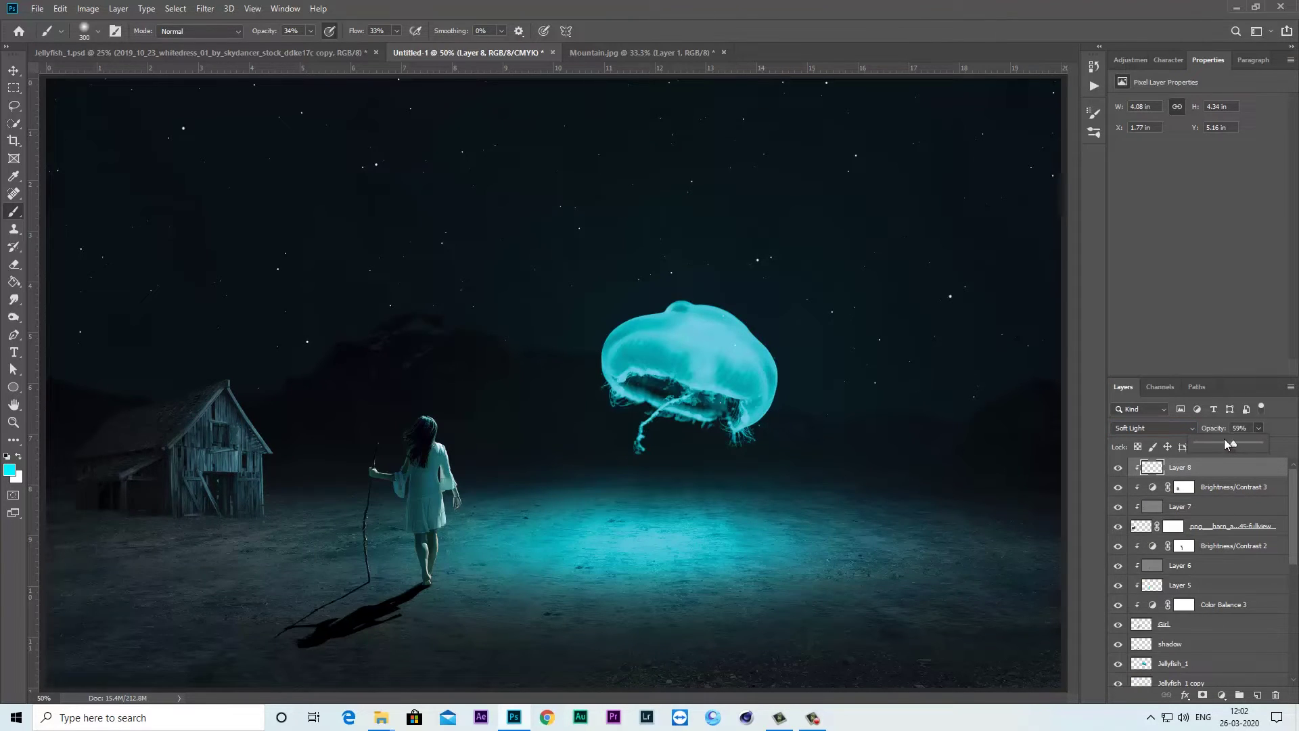
key("ctrl+minus")
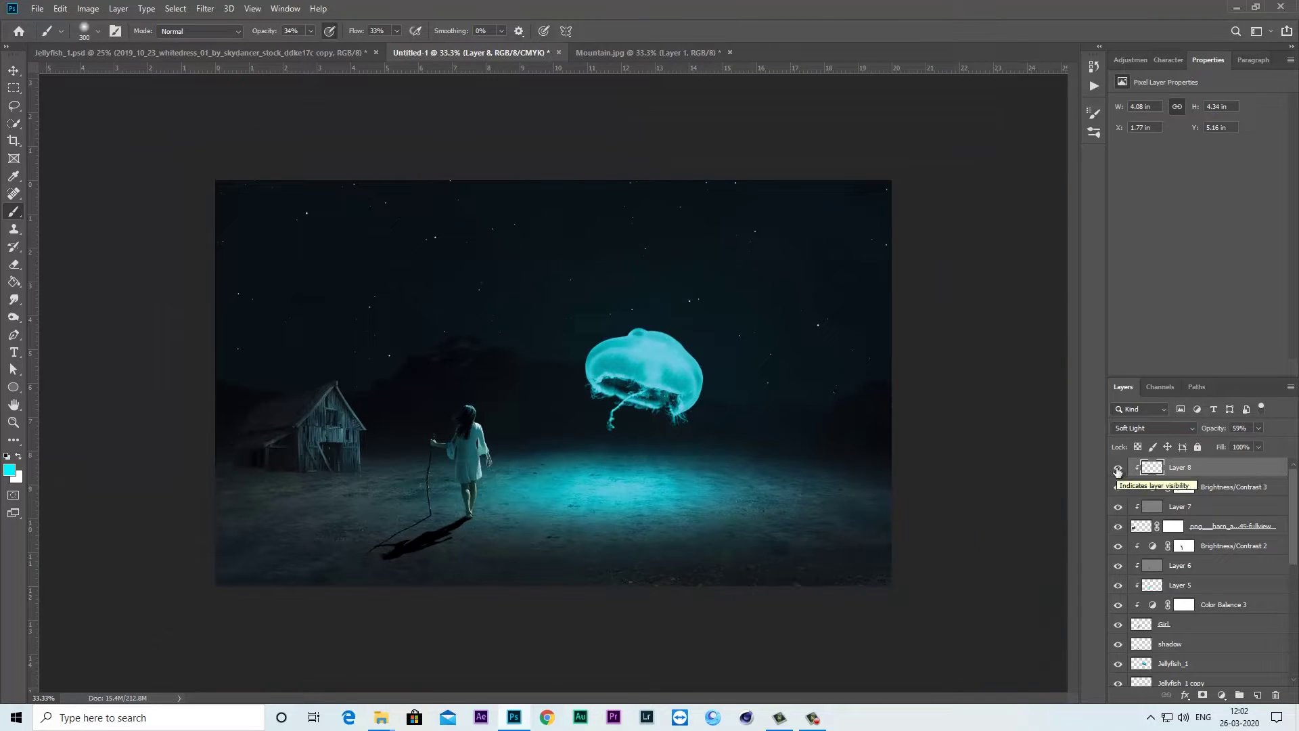
Show Layer 1, add Layer 9 above it, and paint soft cyan across the mountains
left_click_drag(1295, 550, 1295, 651)
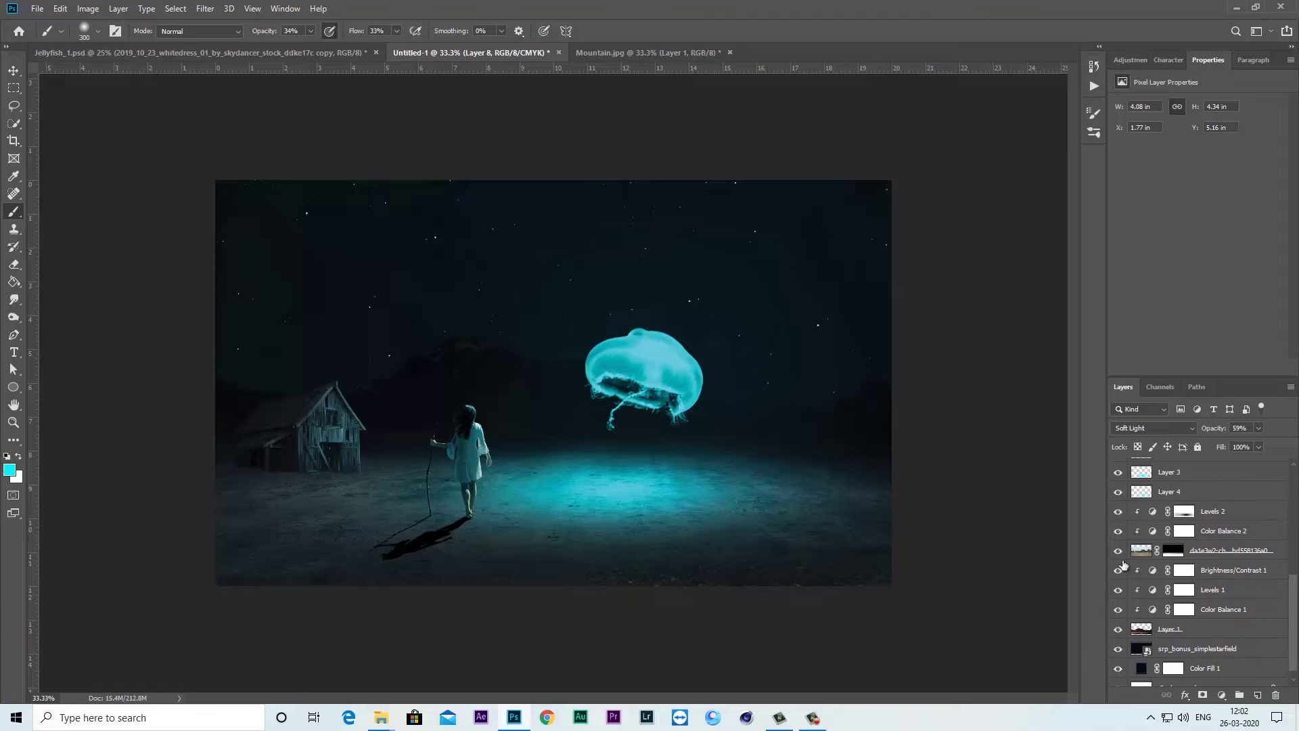
left_click(1118, 630)
left_click(1194, 632)
left_click(1261, 697)
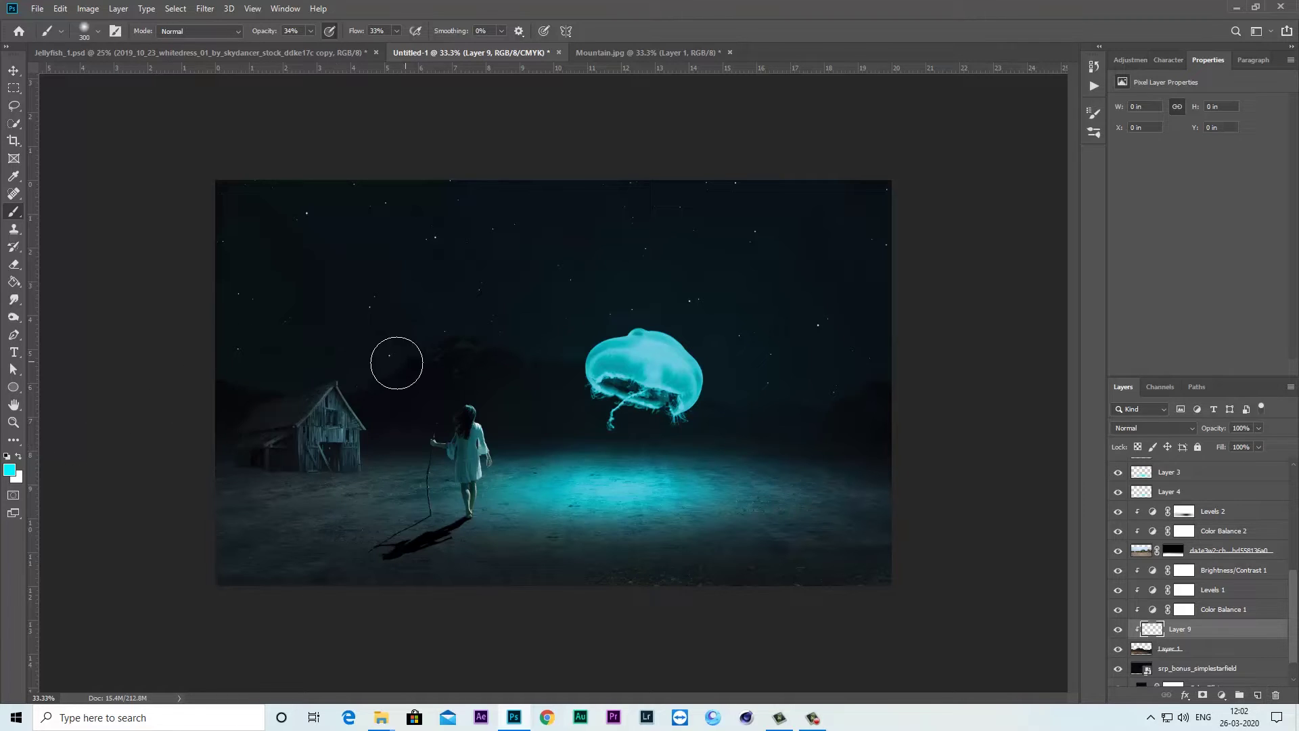
mouse_move(459, 329)
left_mouse_down()
mouse_move(843, 375)
mouse_move(223, 369)
mouse_move(248, 360)
left_mouse_up()
Set Layer 9 to Soft Light, add a 60% cyan dab, and settle at 68% opacity
left_click(1158, 428)
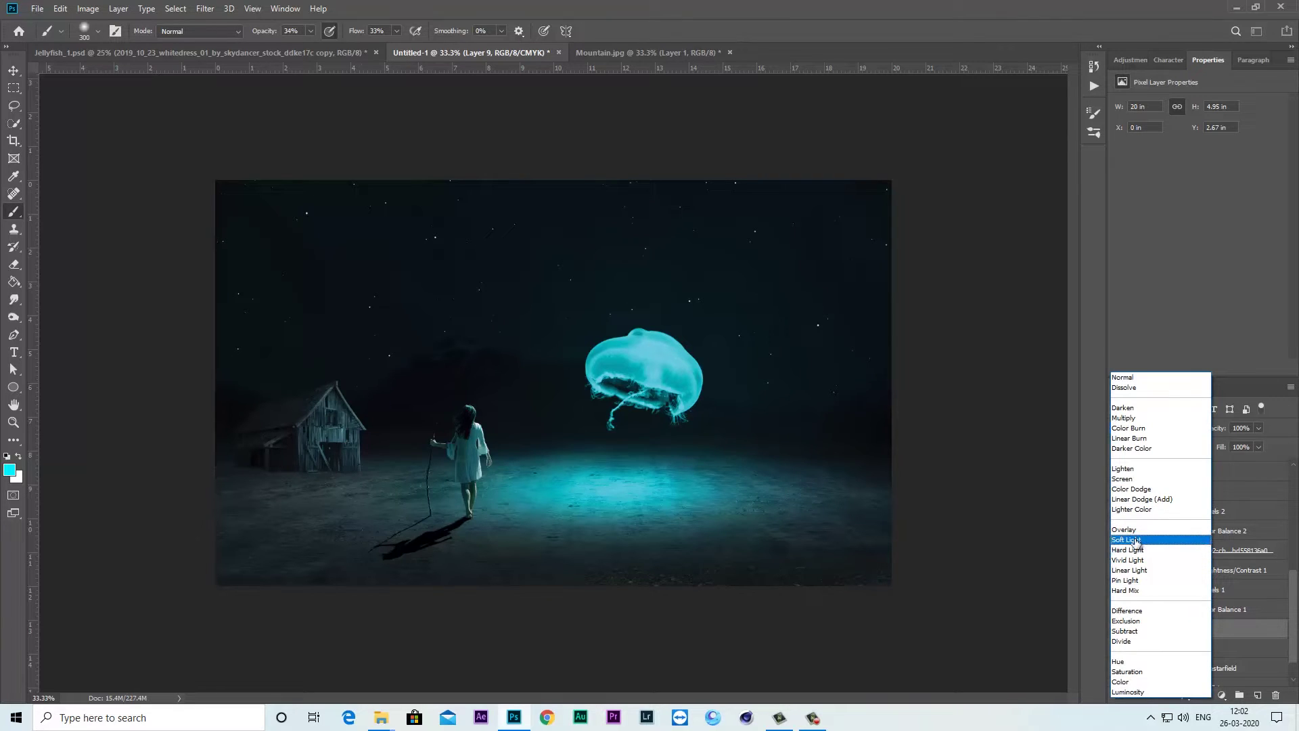
left_click(1136, 542)
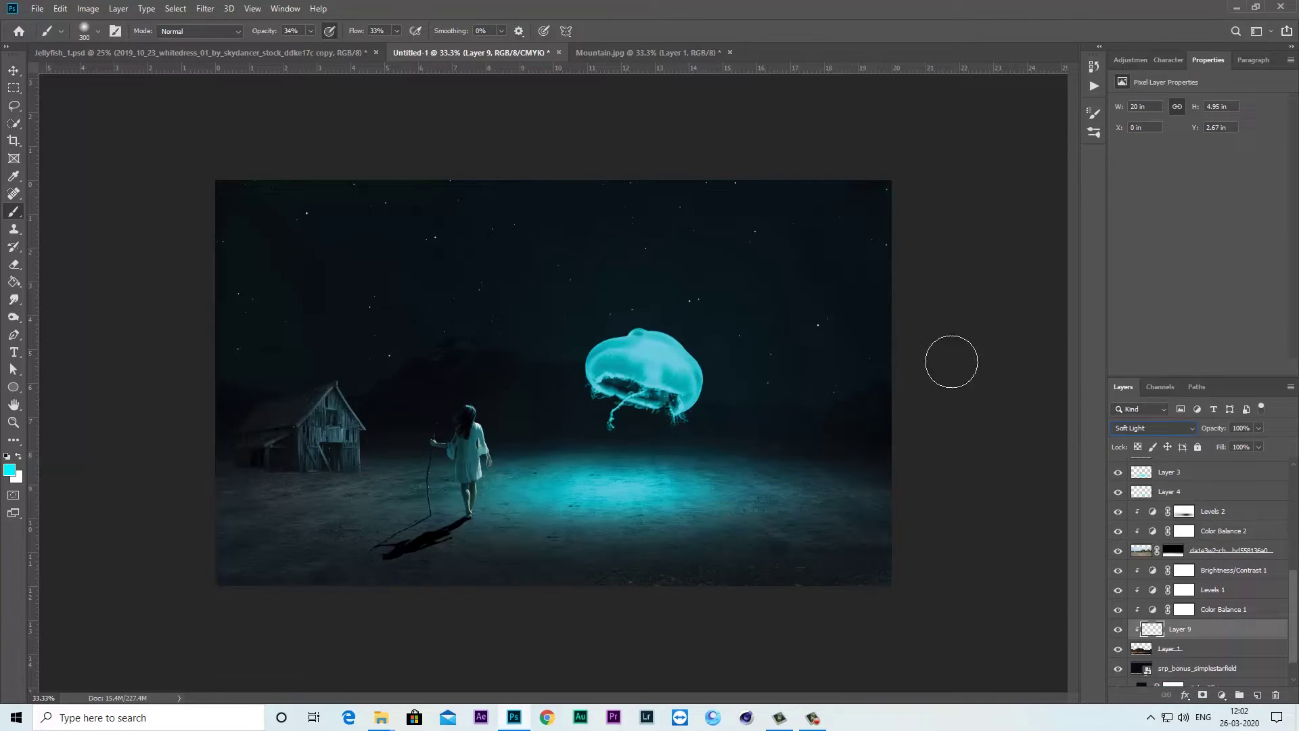
left_click_drag(311, 46, 326, 50)
left_click(455, 271)
left_click(1118, 629)
left_click(1294, 473)
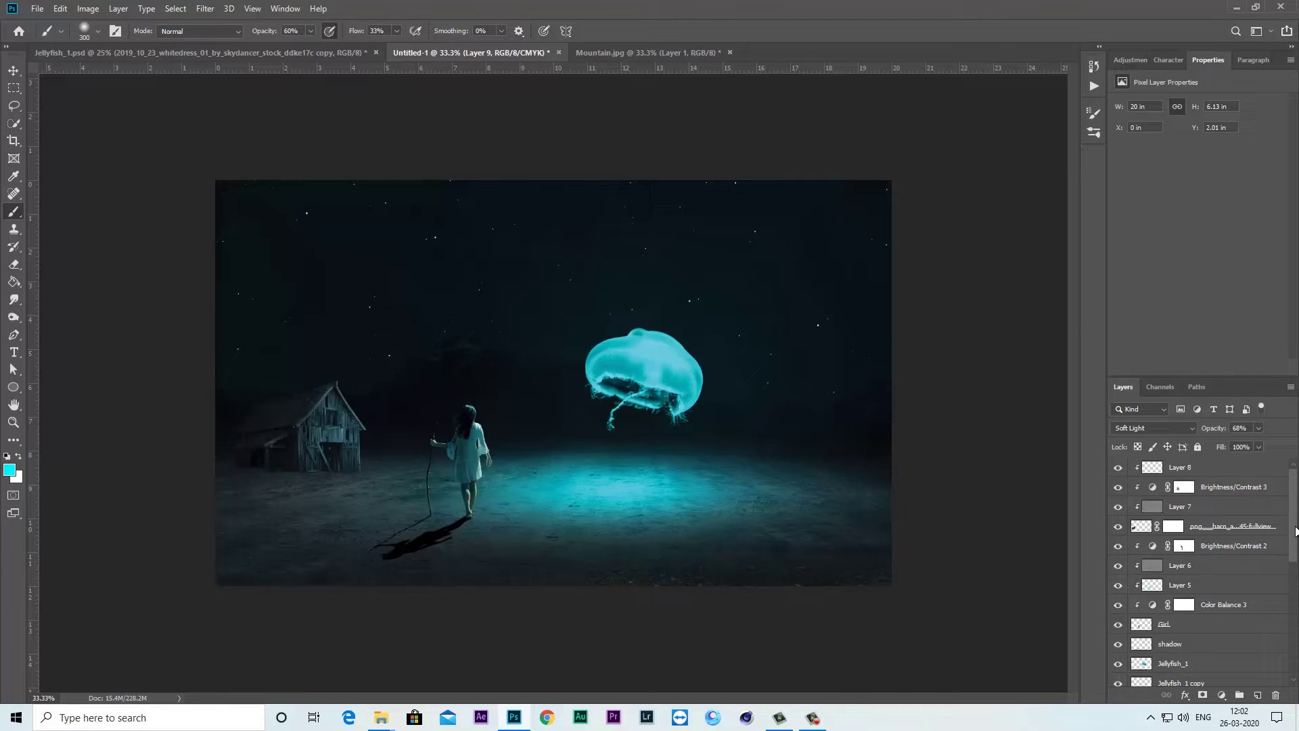
Add Layer 10 above Layer 3 and paint cyan glow on the ground with 400–600 px brushes
scroll(1295, 532, "down", 4)
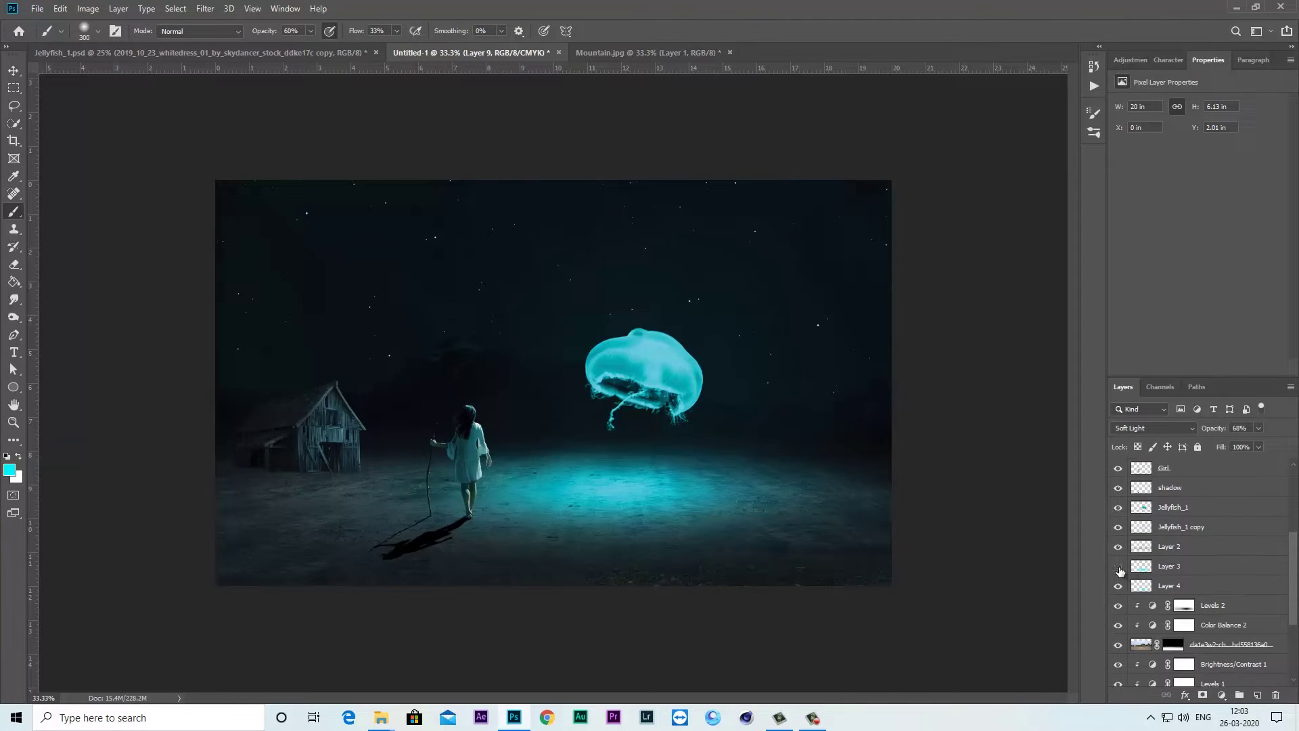
left_click(1120, 571)
left_click(1195, 570)
left_click(1258, 693)
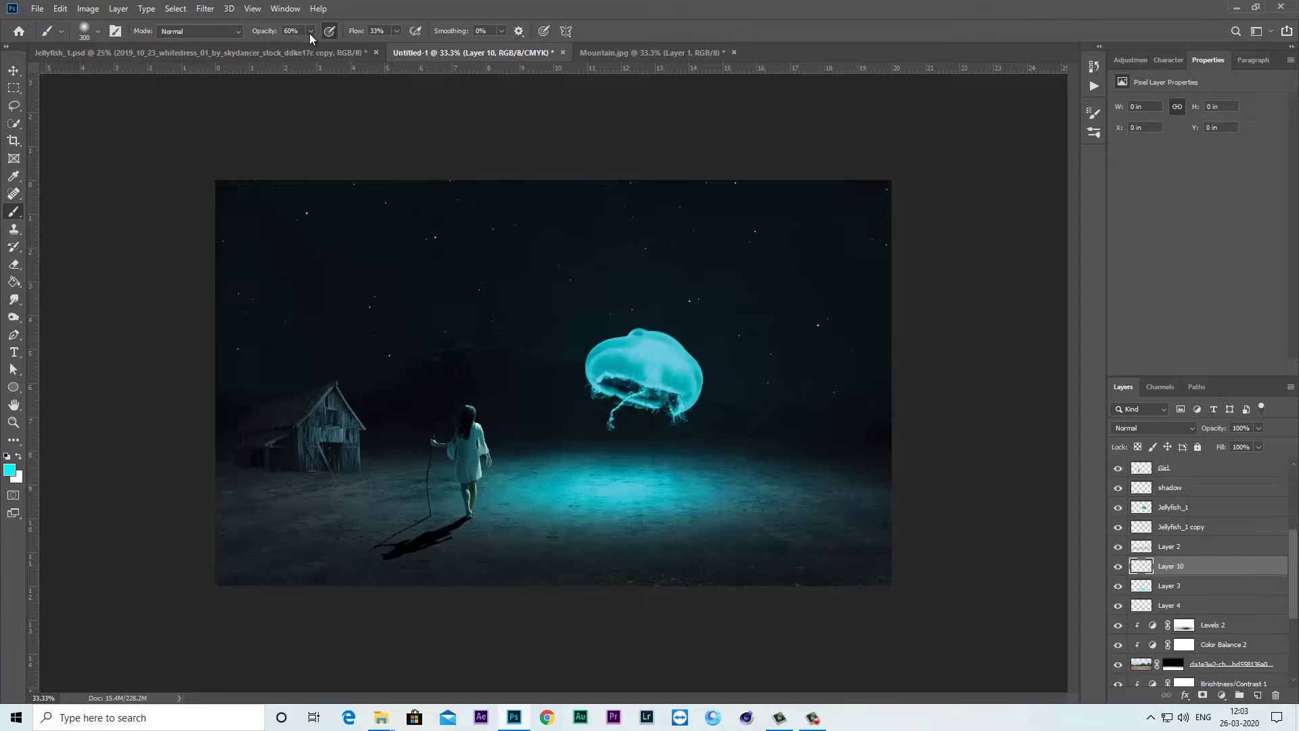
key("bracketright")
left_click_drag(537, 502, 421, 522)
key("bracketright")
key("bracketright")
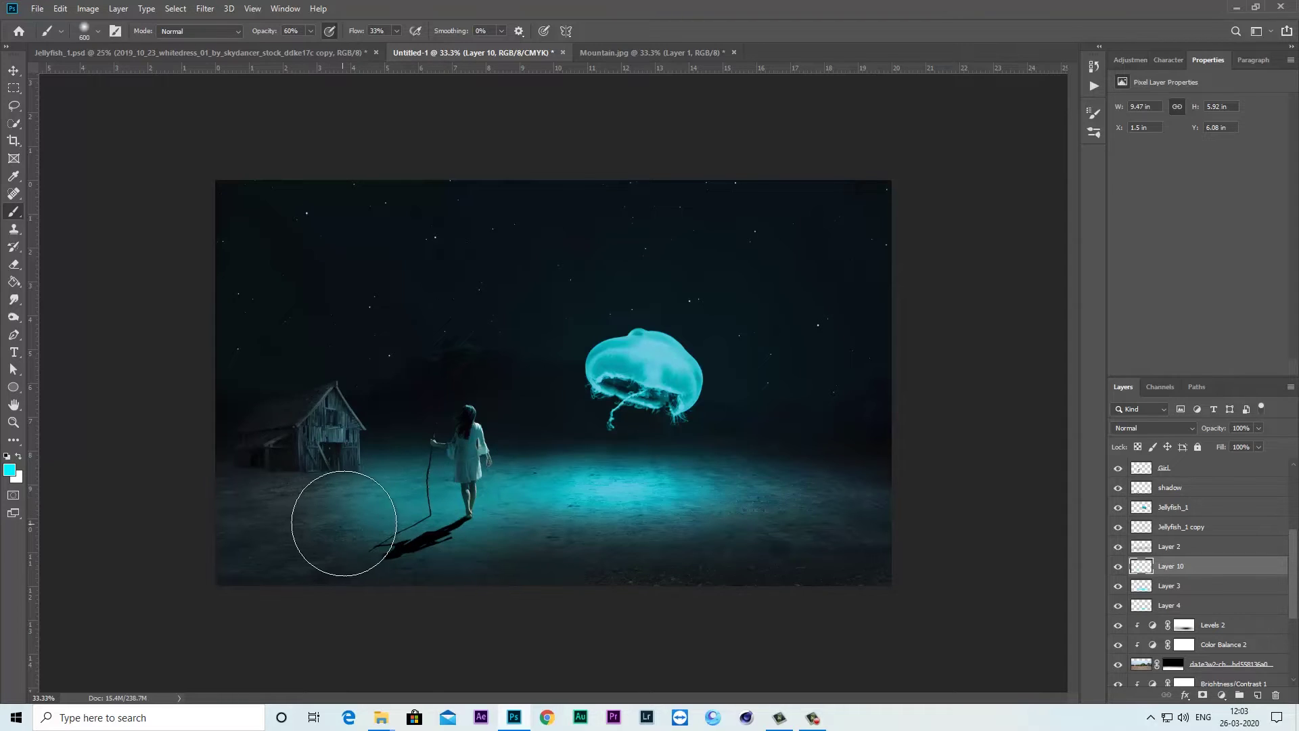
left_click_drag(342, 522, 312, 517)
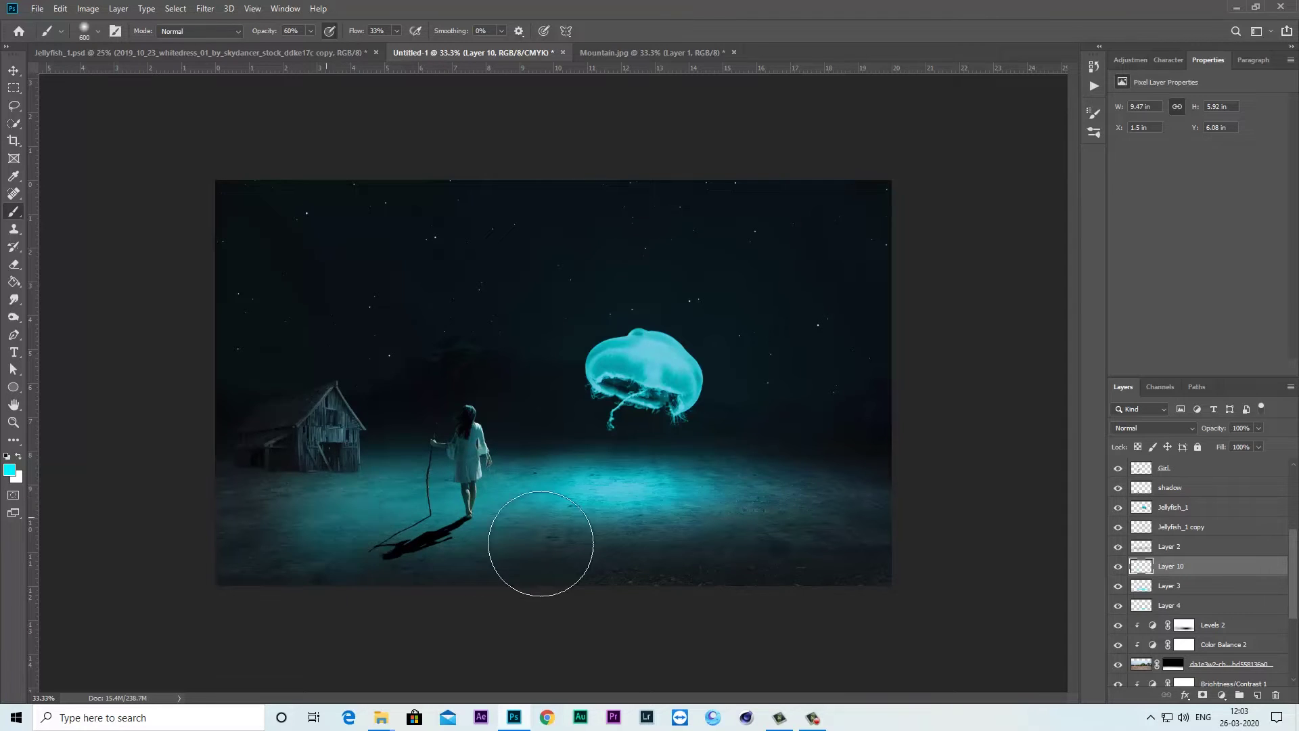
Set Layer 10 to Soft Light, extend the glow left and right, and lower opacity to 77%
left_click(1174, 433)
left_click(1136, 543)
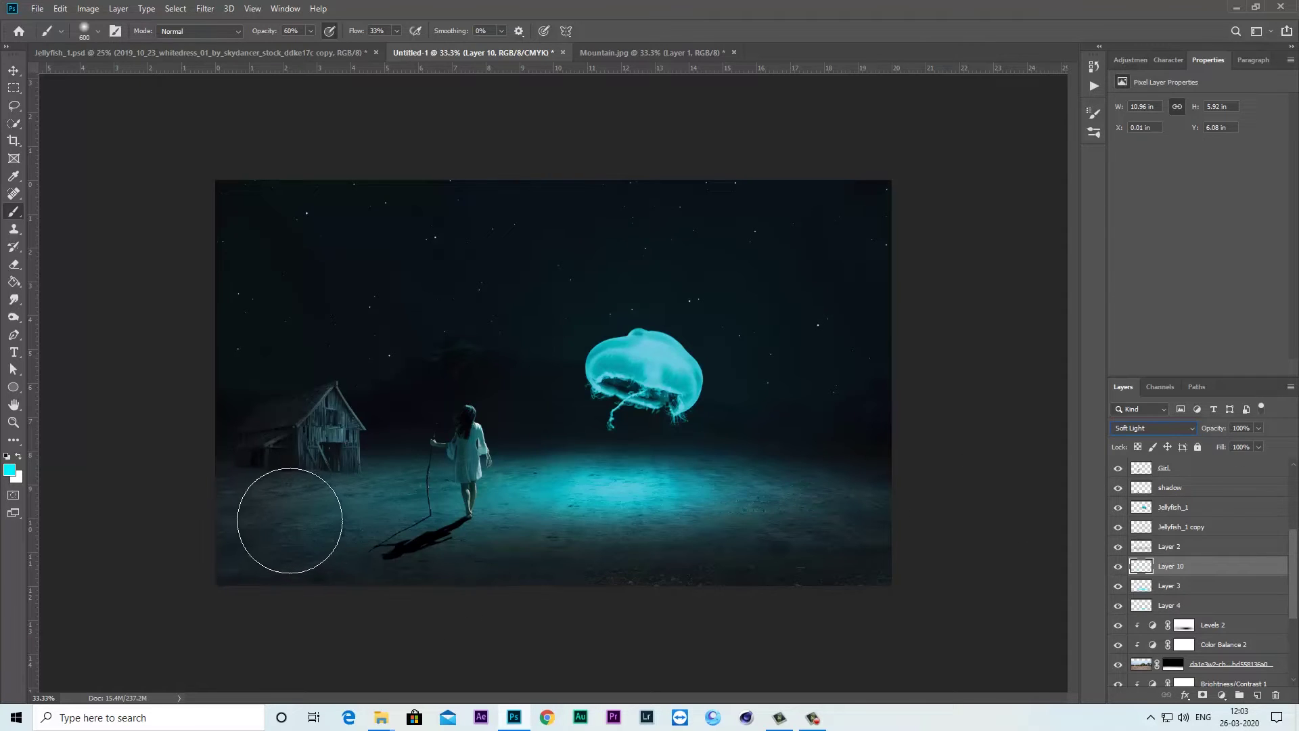
left_click_drag(286, 522, 265, 515)
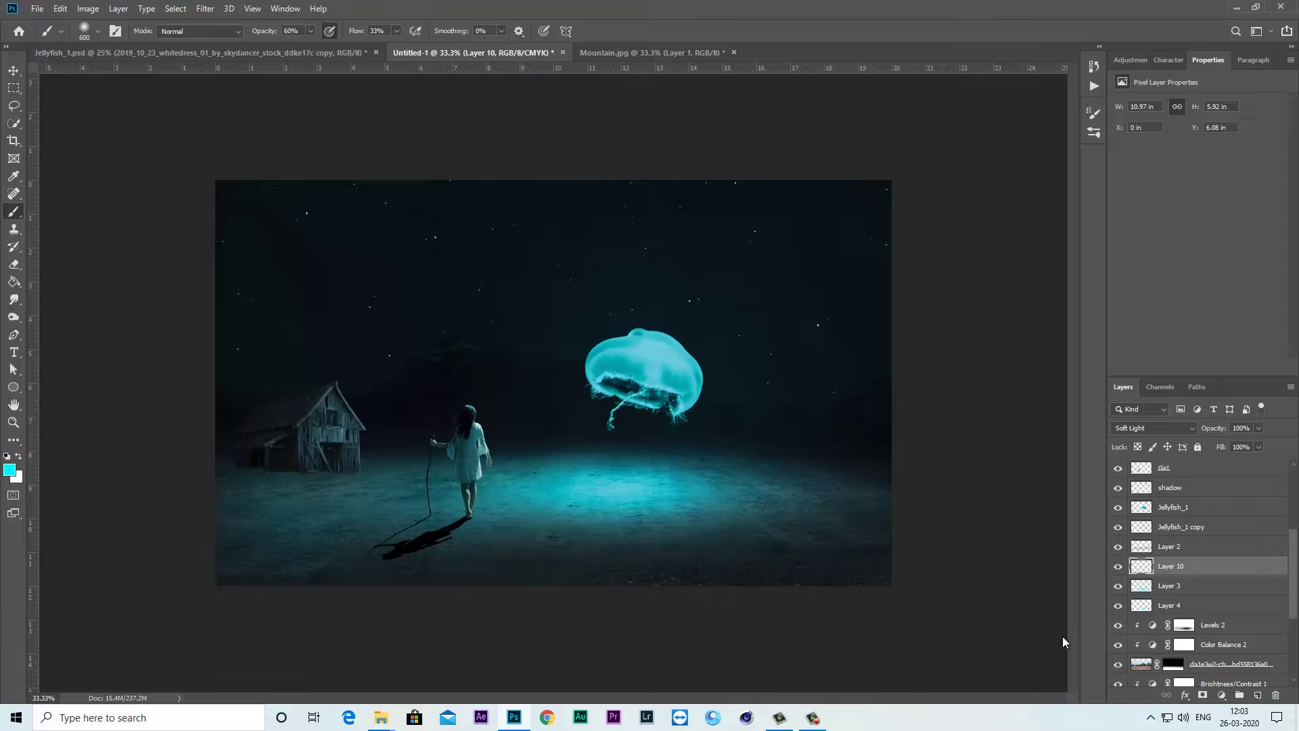
left_click_drag(865, 539, 841, 493)
left_click_drag(1258, 427, 1245, 446)
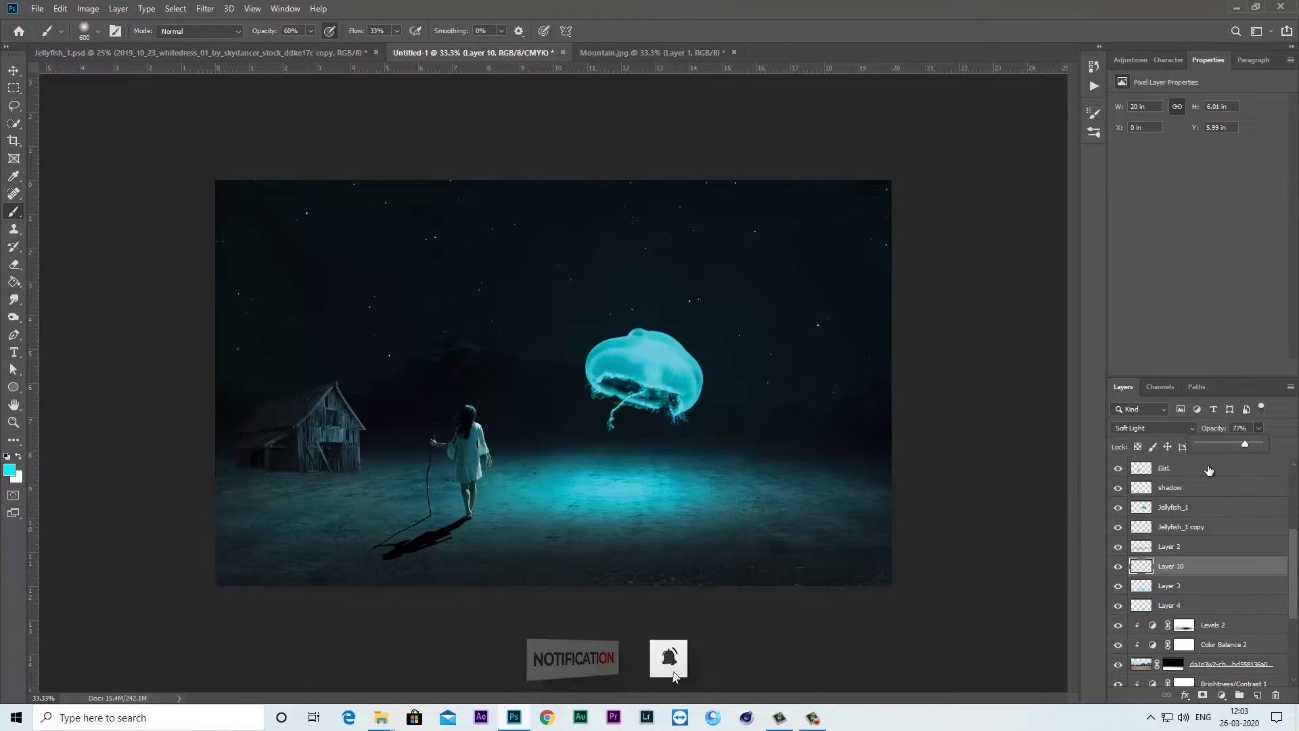
scroll(1218, 474, "up", 3)
left_click(1248, 475)
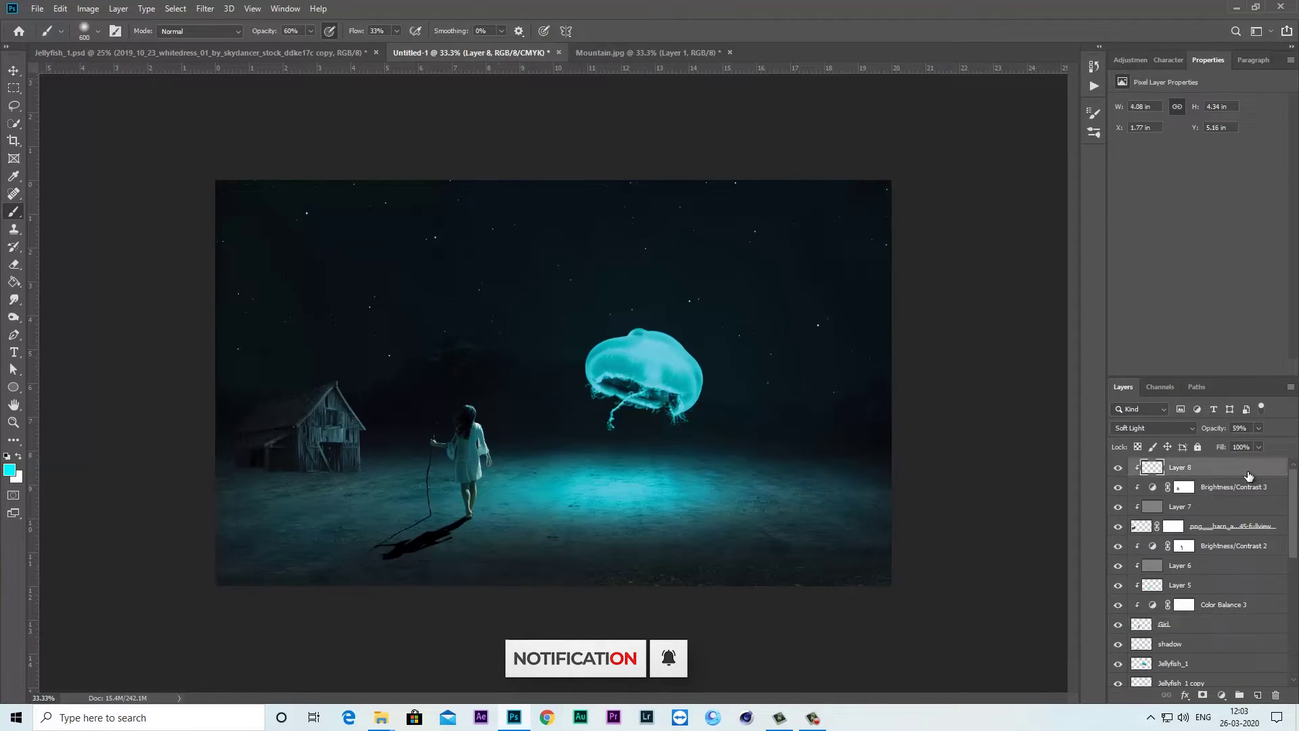
Place the Tree image embedded, shrink it small, and set it right of the jellyfish
left_click(37, 8)
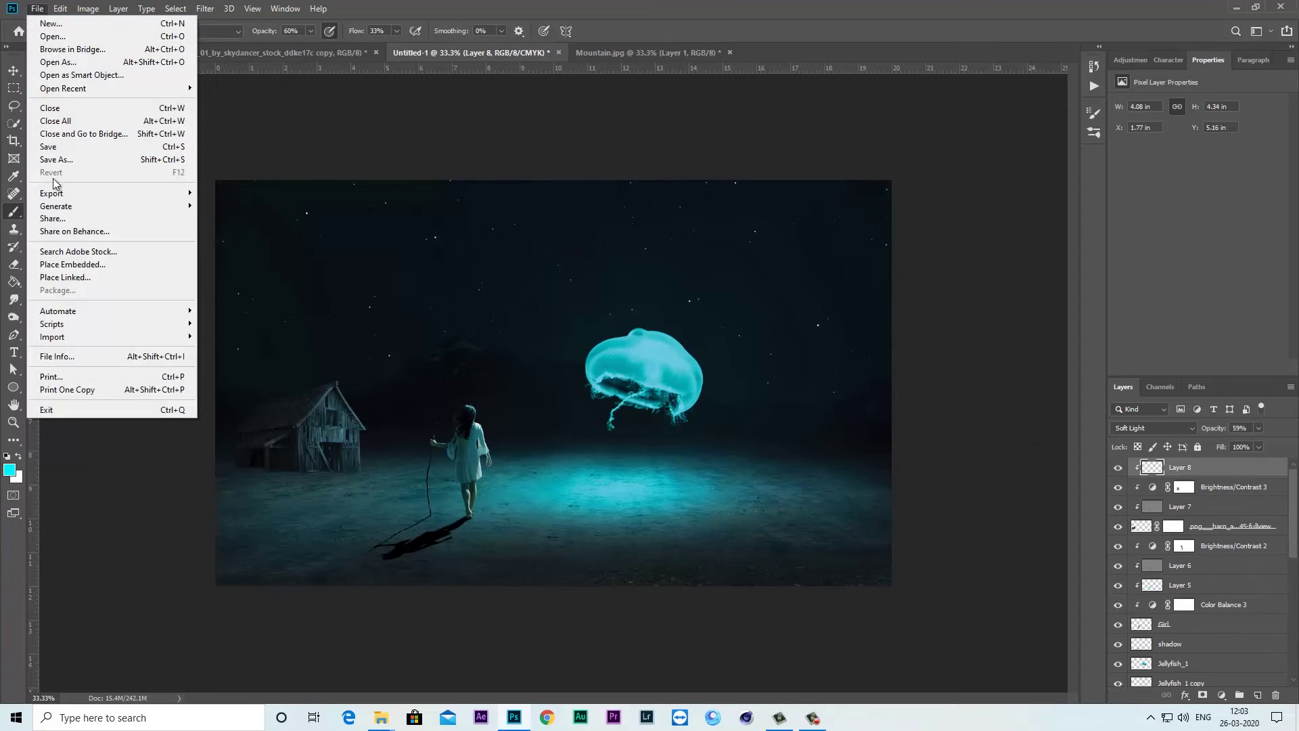
left_click(105, 266)
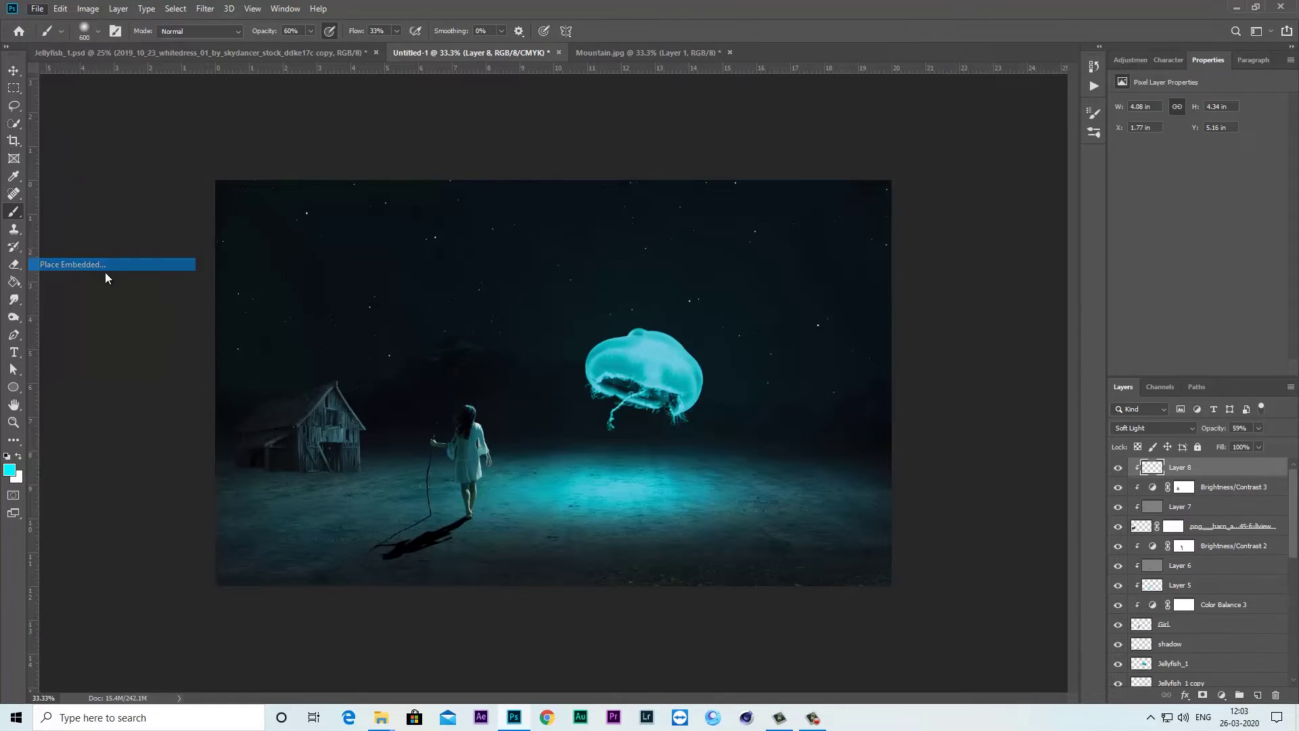
left_click(1117, 122)
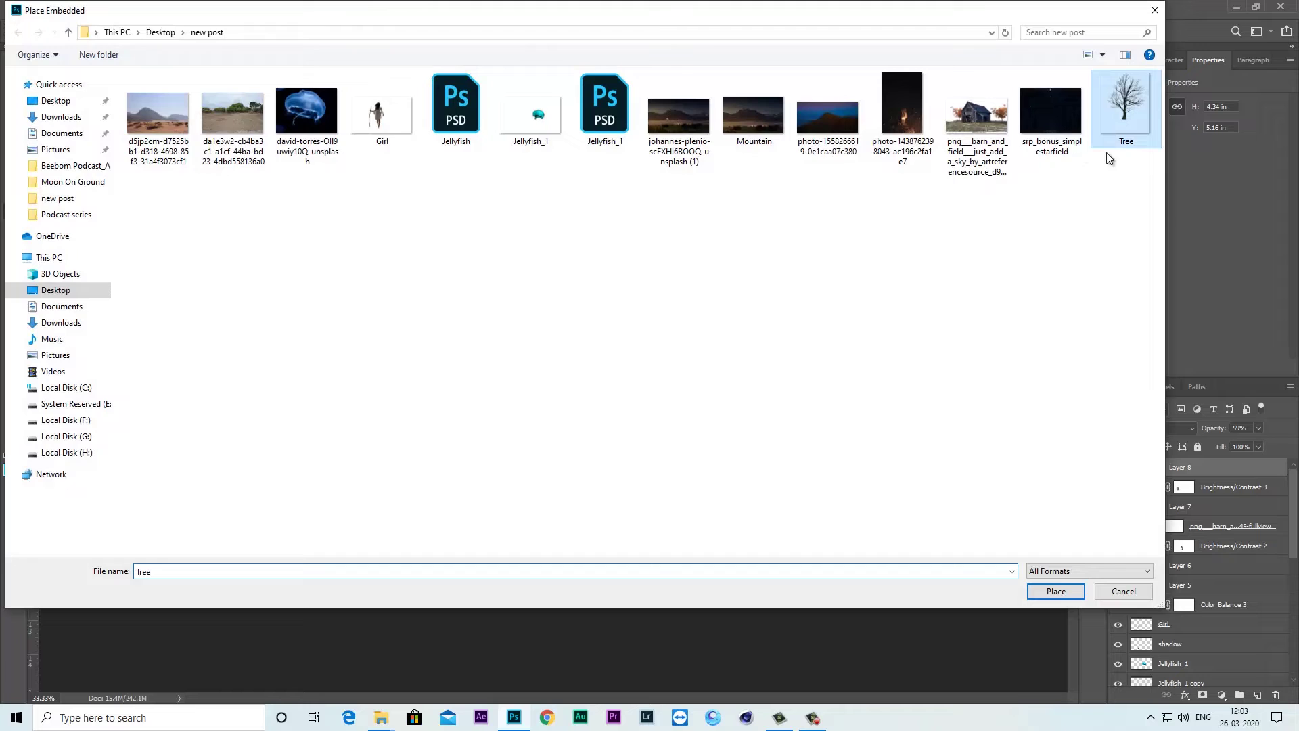
left_click(1069, 592)
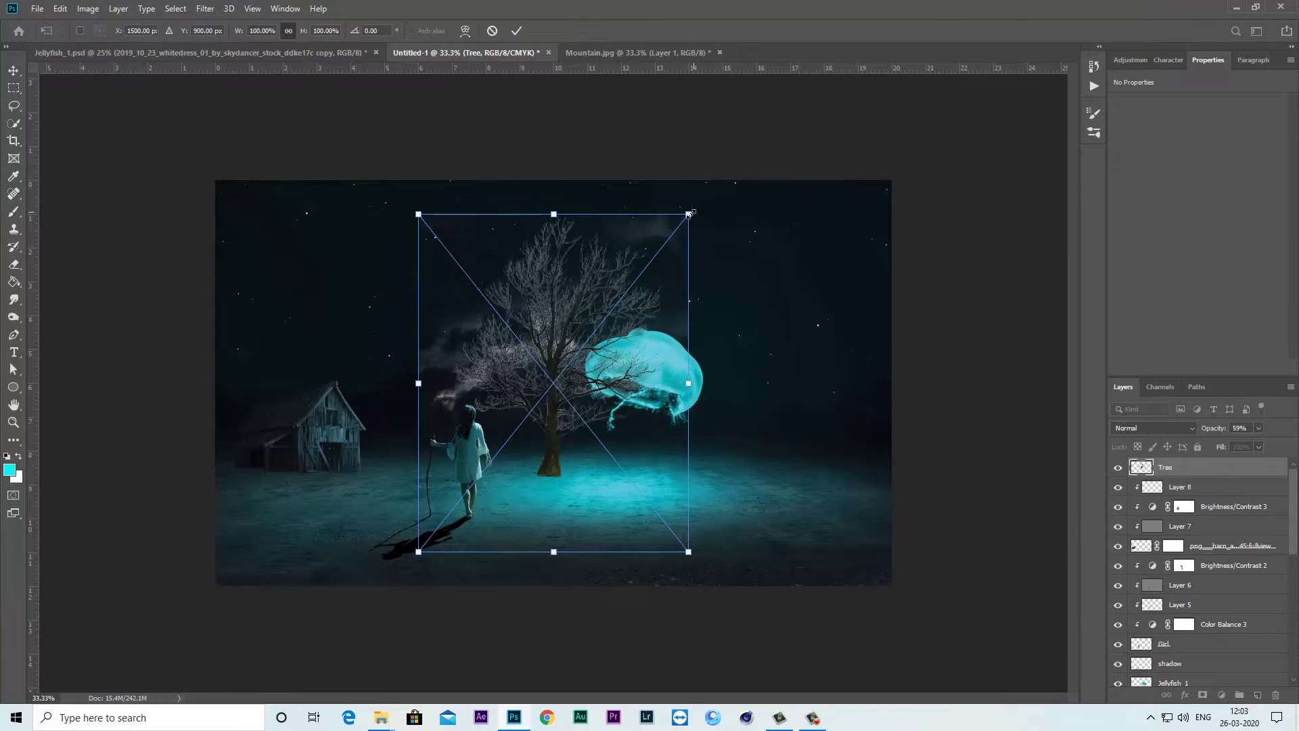
left_click_drag(689, 214, 643, 276)
left_click_drag(567, 356, 798, 374)
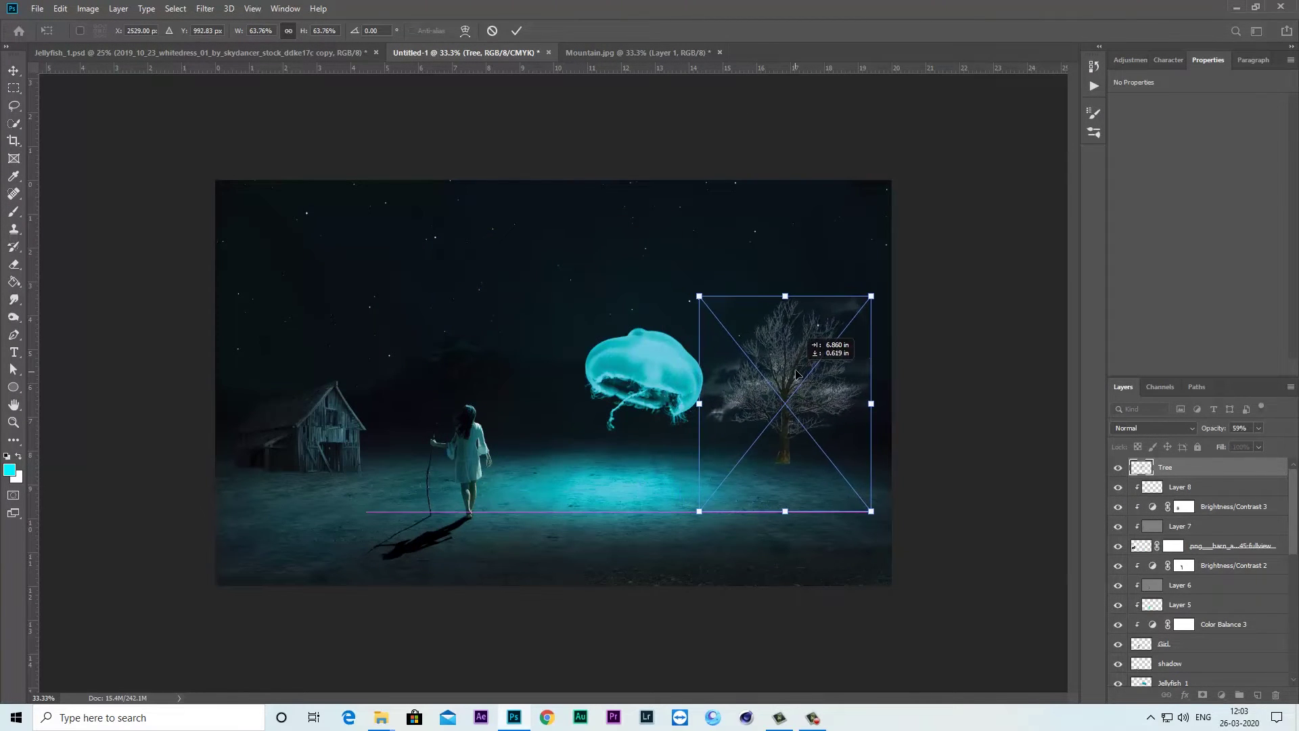
mouse_move(871, 296)
left_mouse_down()
mouse_move(788, 421)
mouse_move(829, 475)
left_mouse_up()
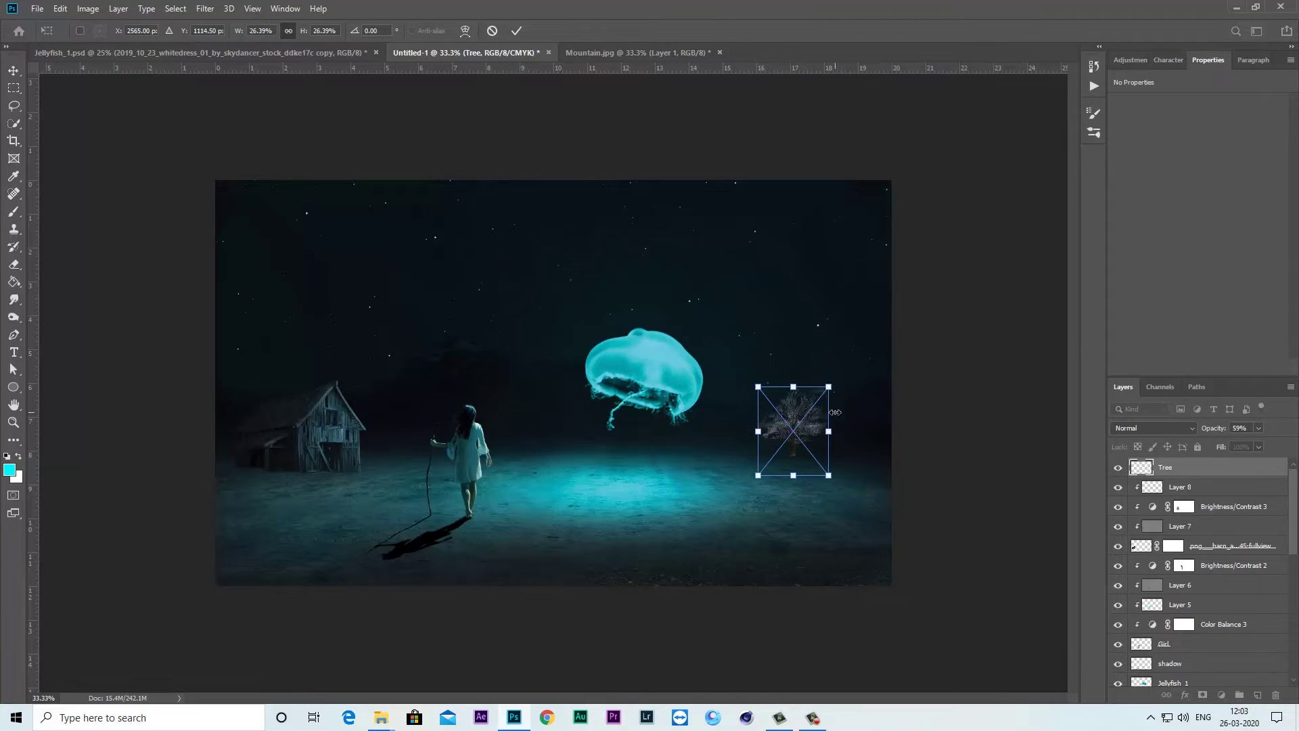
left_click_drag(835, 412, 860, 414)
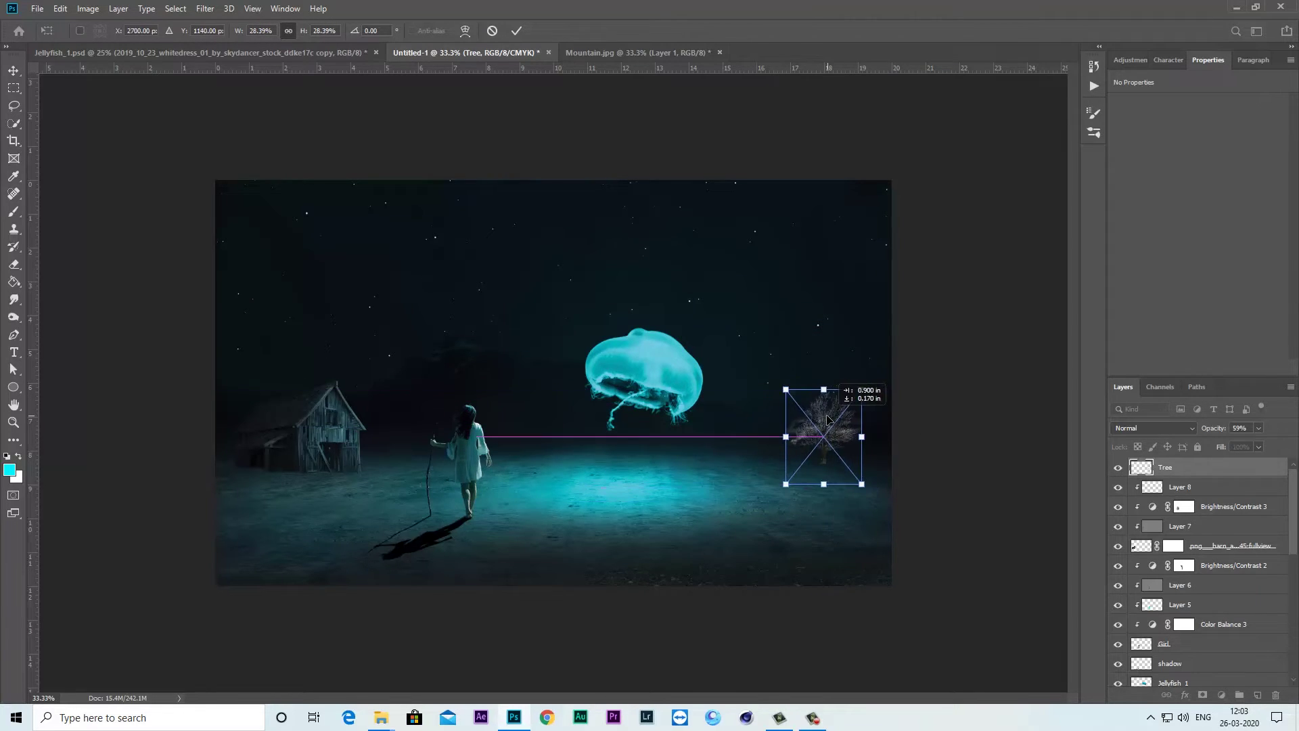
left_click(516, 32)
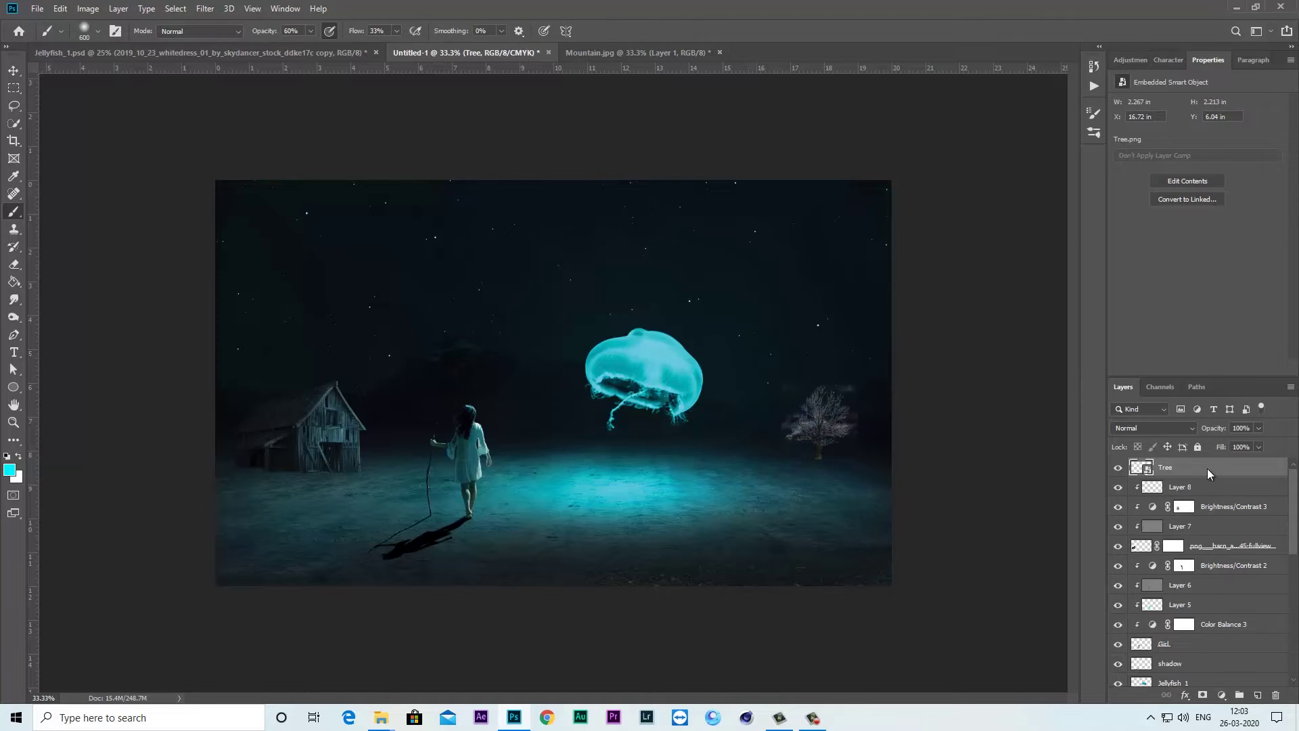
Rasterize the Tree layer and darken it with a clipped Levels adjustment lowering midtones
right_click(1209, 473)
left_click(1076, 368)
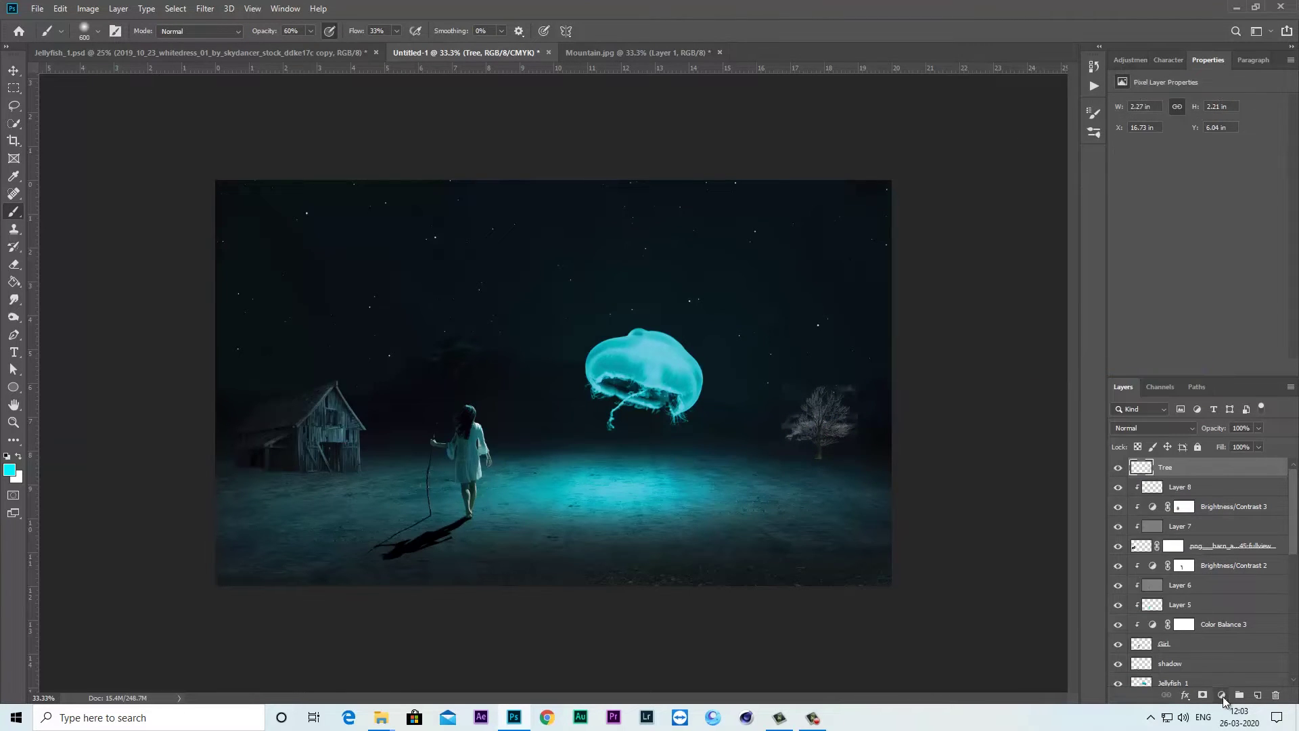
left_click(1223, 697)
left_click(1211, 526)
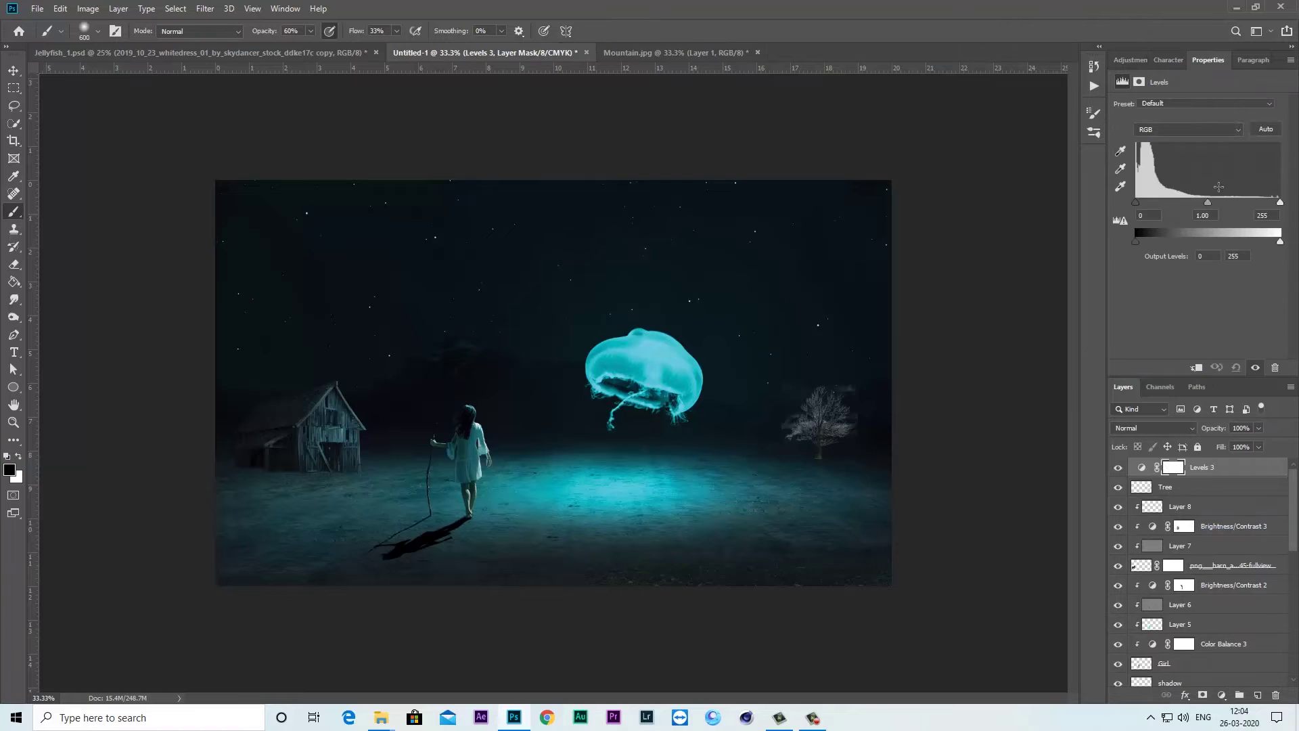
left_click_drag(1208, 203, 1256, 202)
key("ctrl+alt+g")
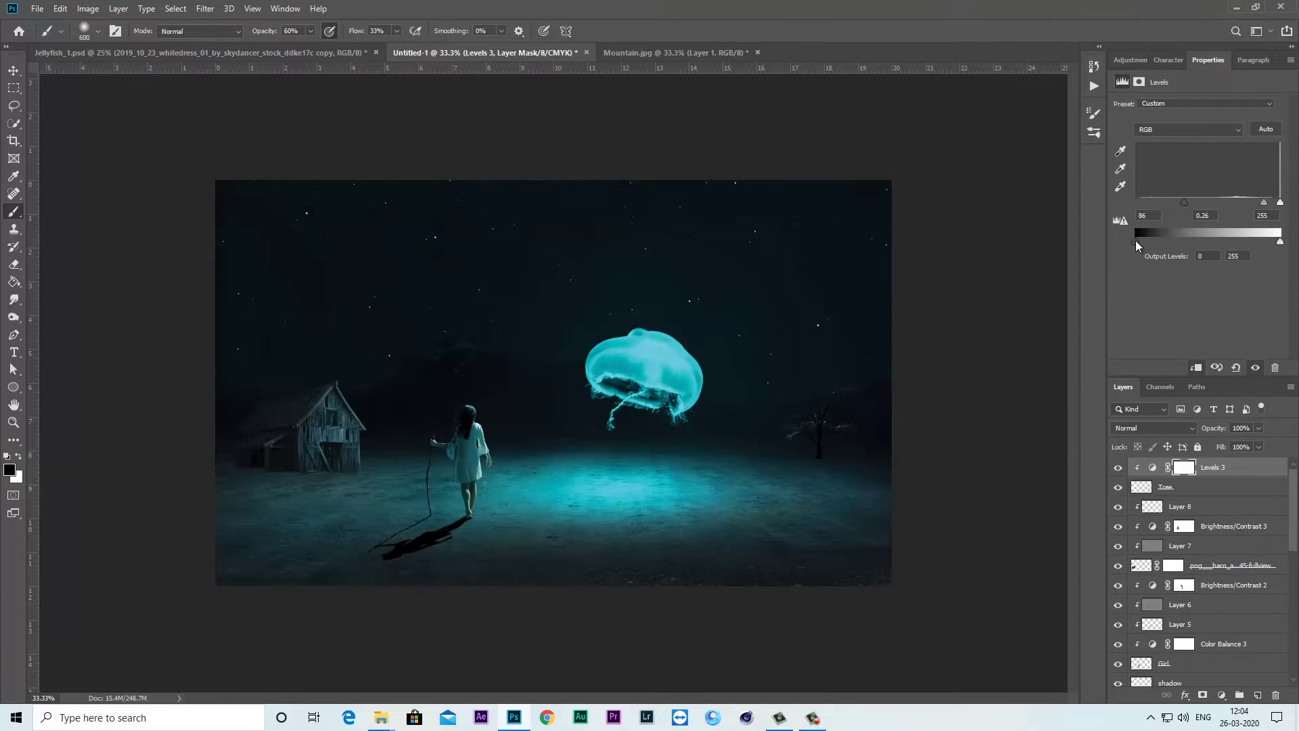
Select the Tree layer and set the Eraser to 70 px
left_click(1174, 492)
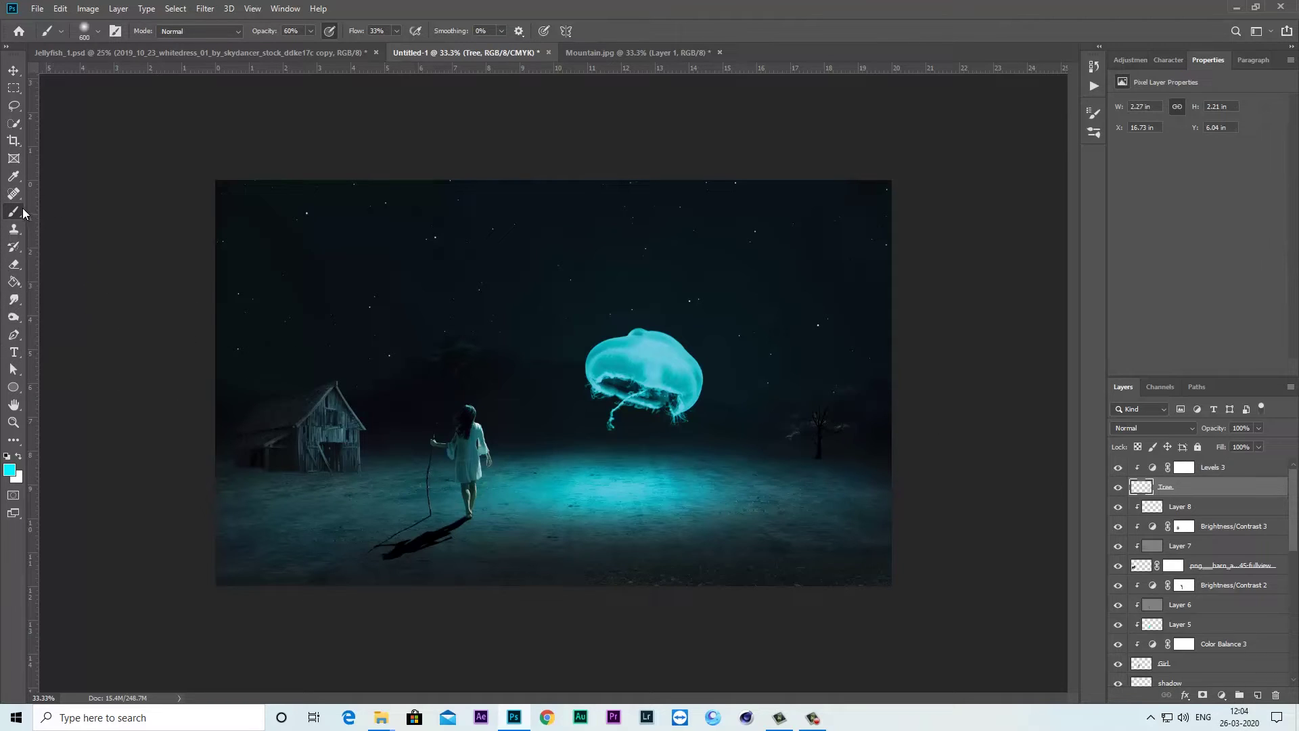
left_click(14, 264)
left_click(66, 266)
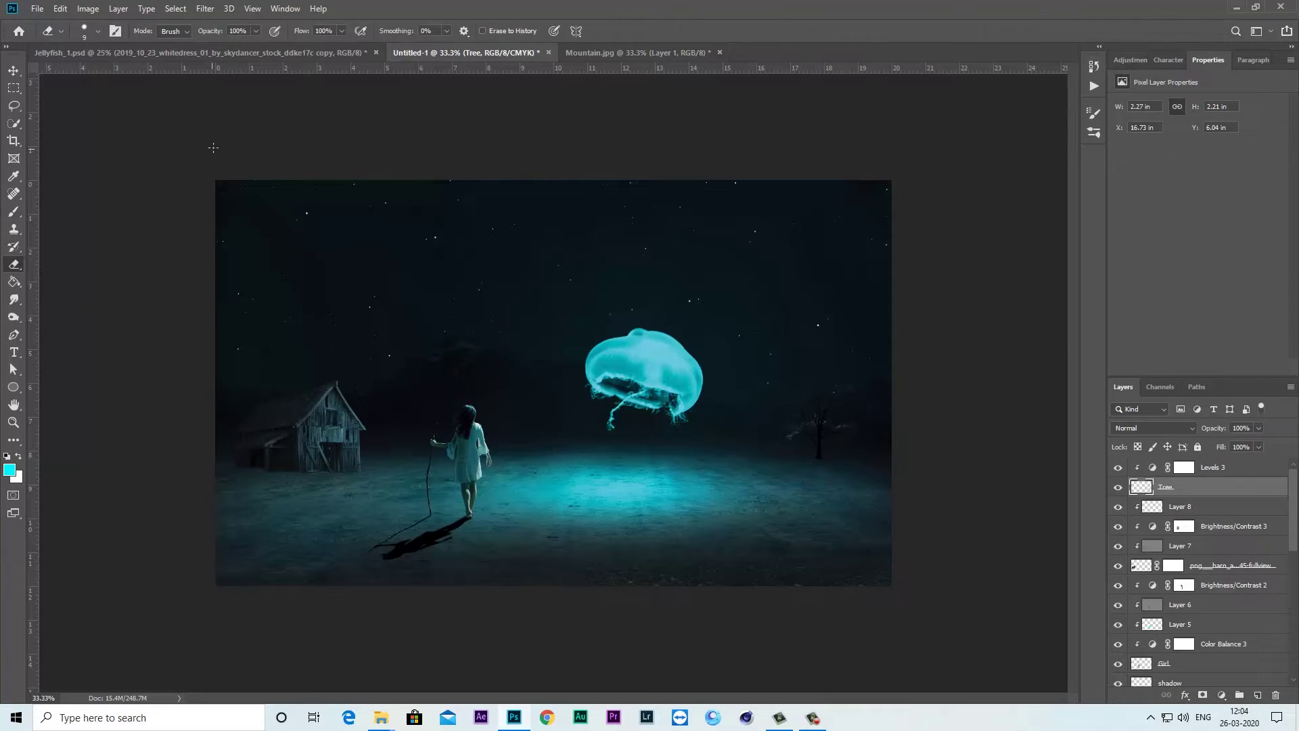
left_click(98, 31)
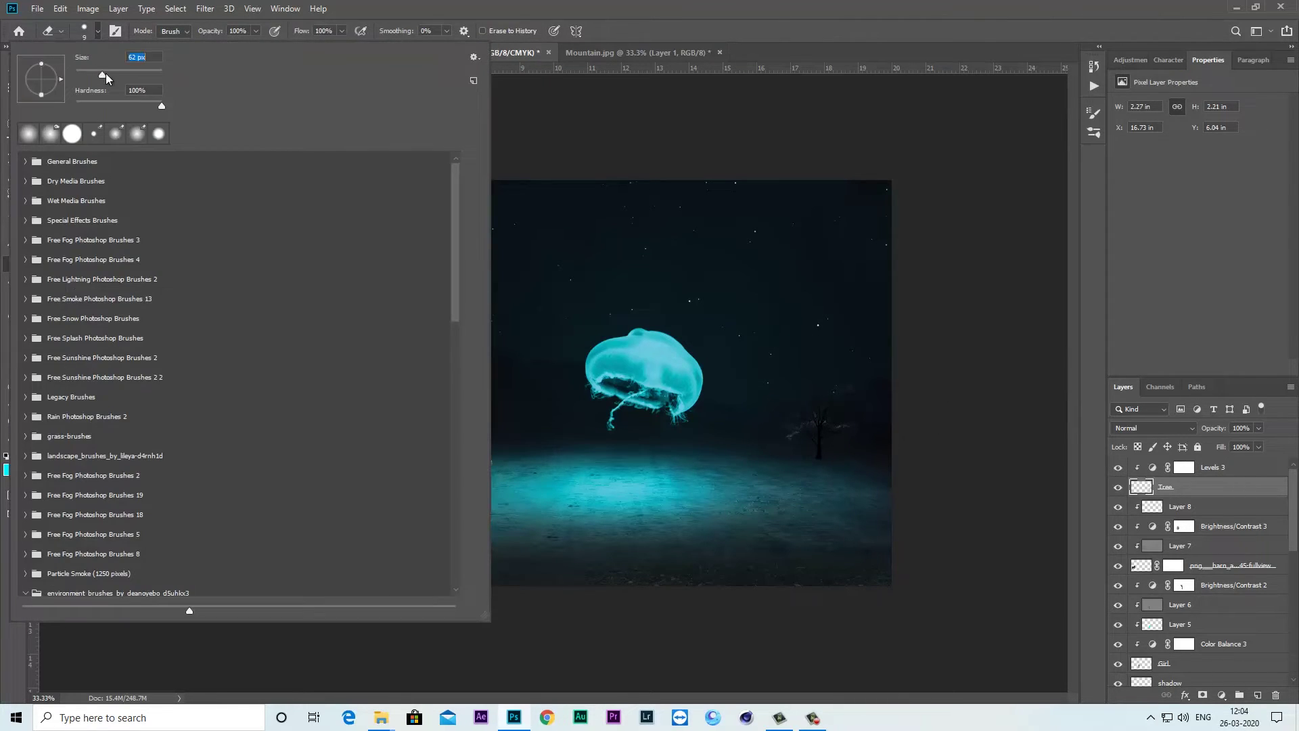
key("Return")
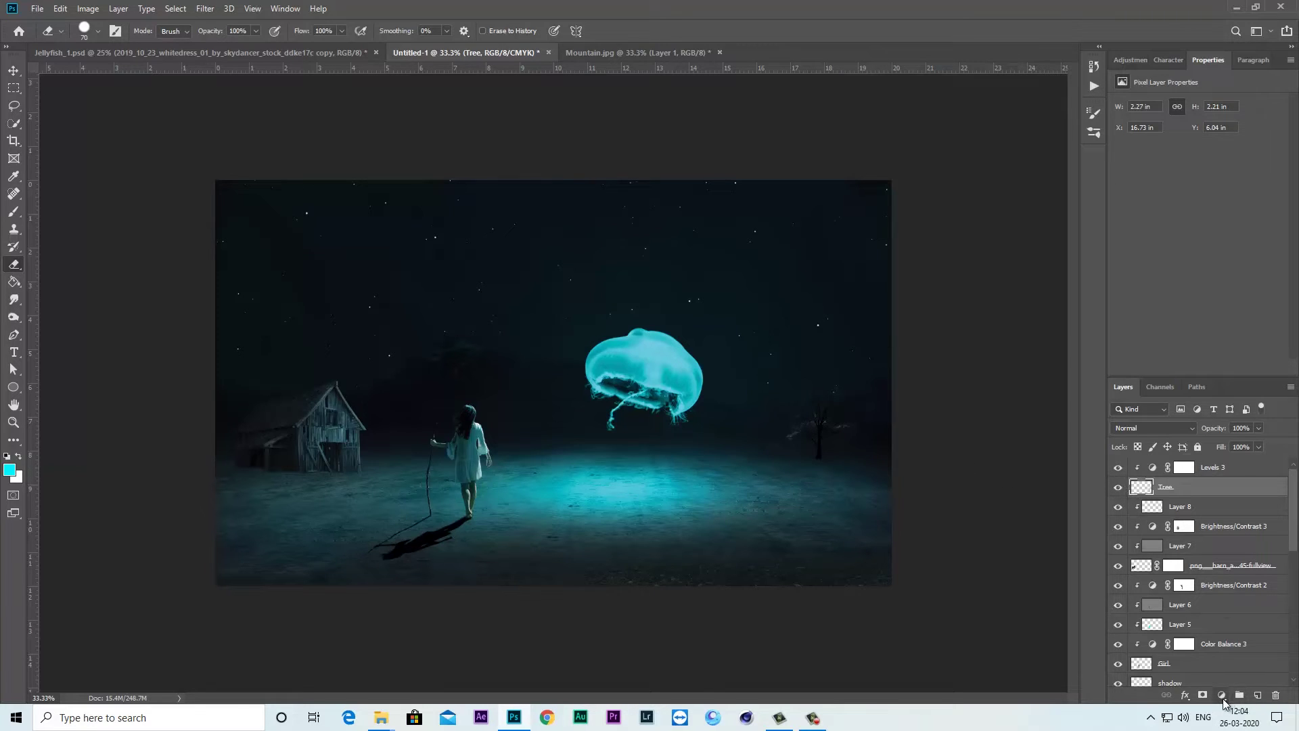
left_click(1222, 695)
Add a Color Balance layer shifting the tree to cyan -75, blue +25, then add a layer above Layer 8
left_click(1225, 579)
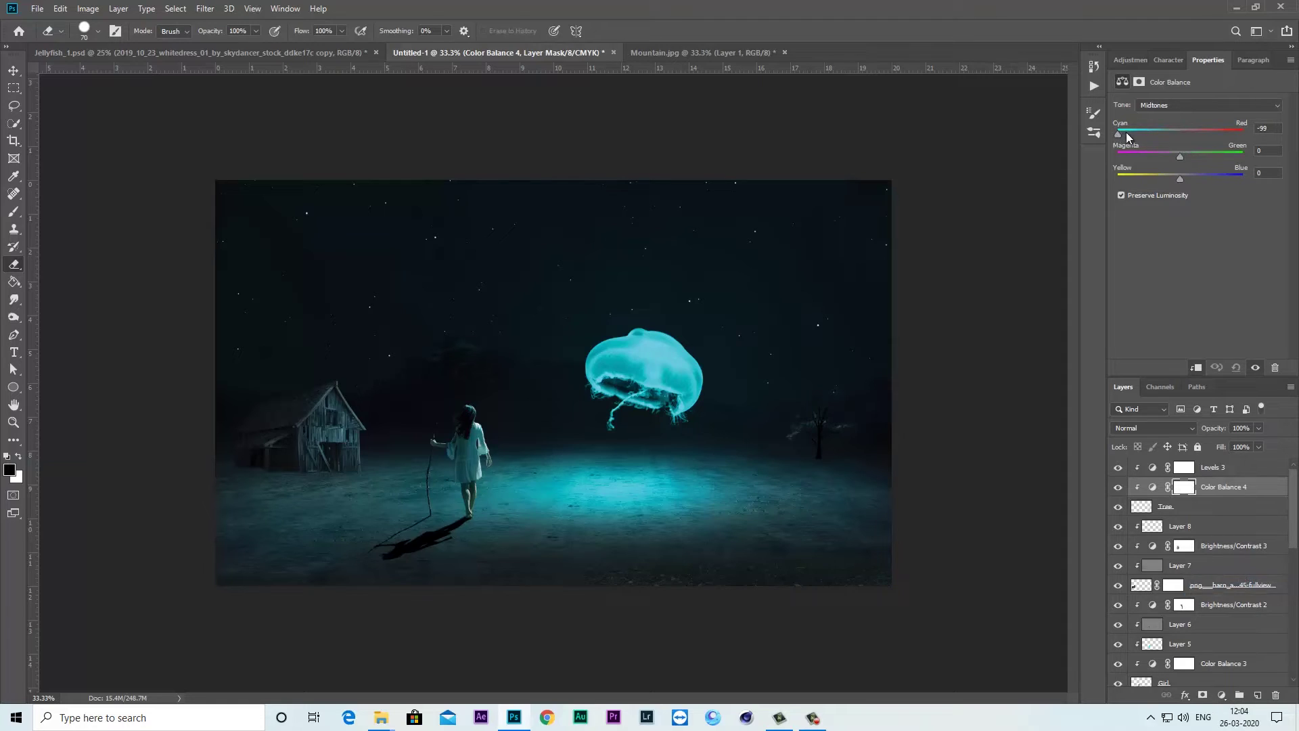
left_click_drag(1191, 178, 1195, 180)
left_click(1193, 511)
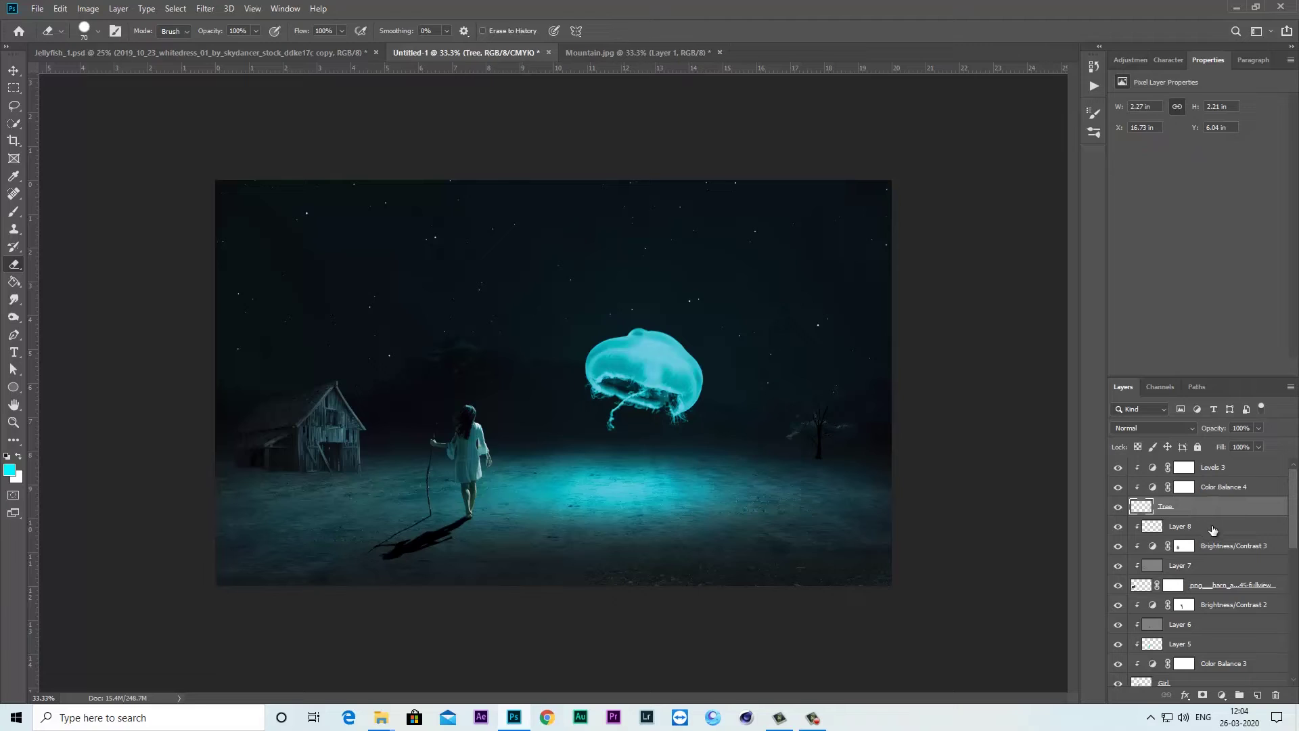
left_click(1254, 691)
Name the new layer 'tree shadow' and paint a black dab at the tree's base at 100% flow
double_click(1178, 528)
type("tree shadow")
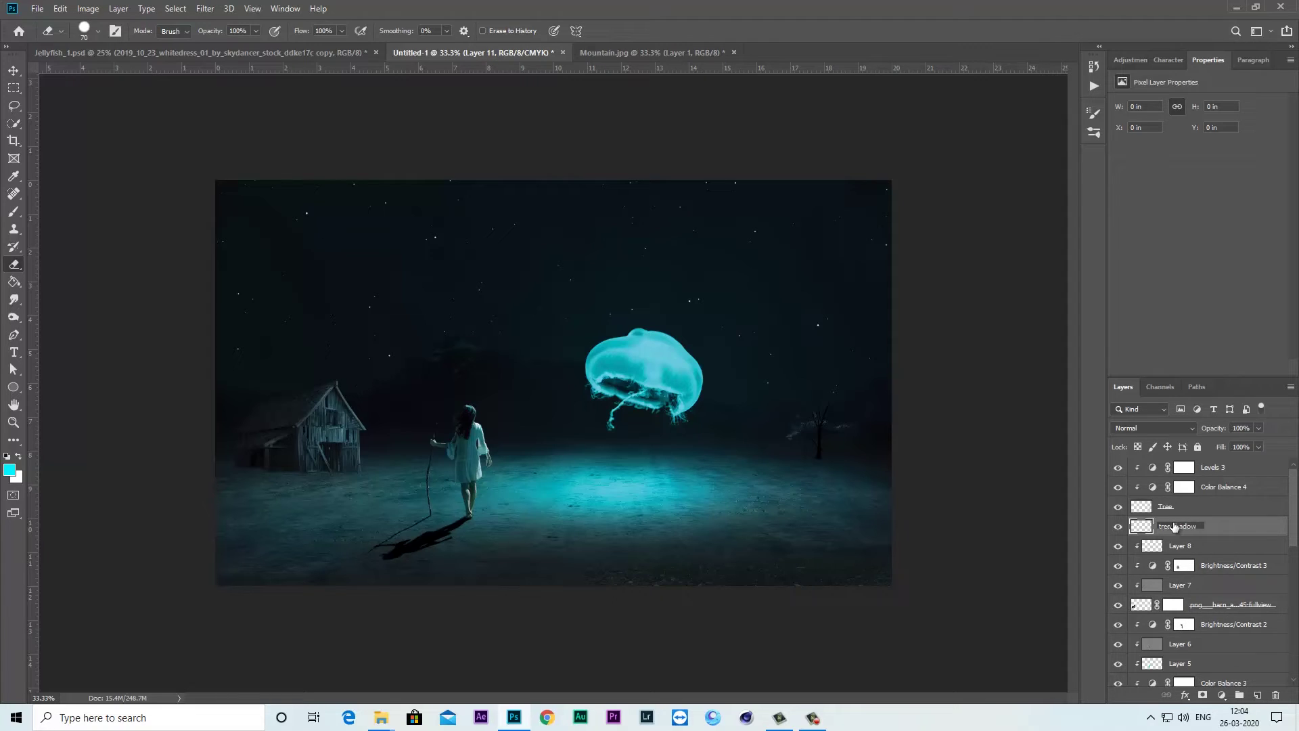
key("Return")
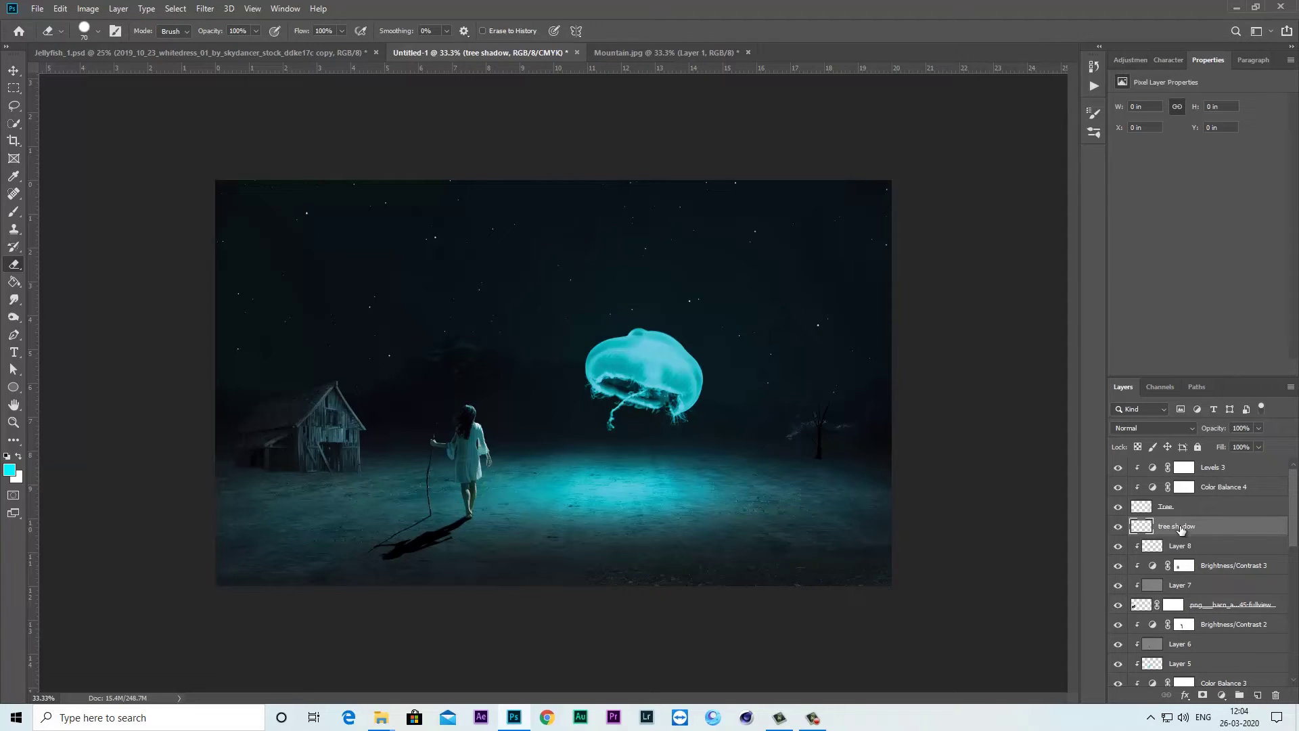
left_click(18, 458)
left_click(7, 457)
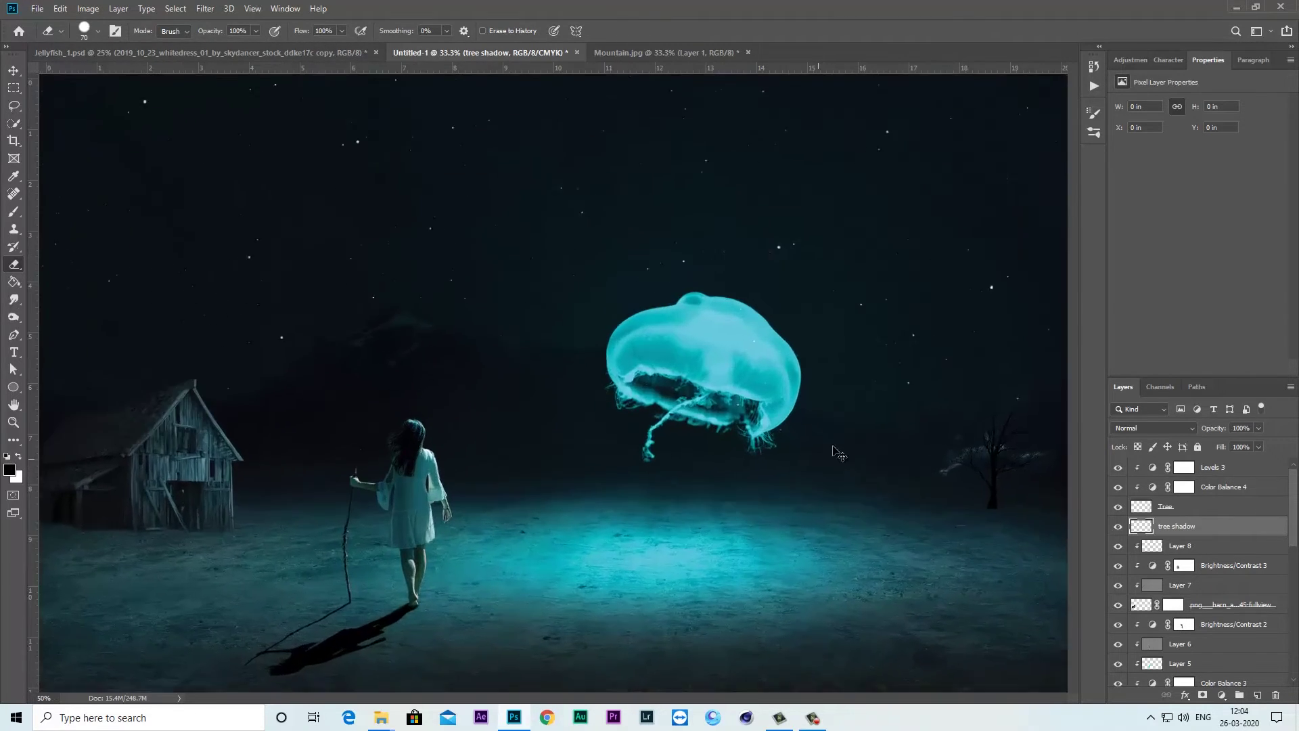
scroll(822, 467, "up", 2)
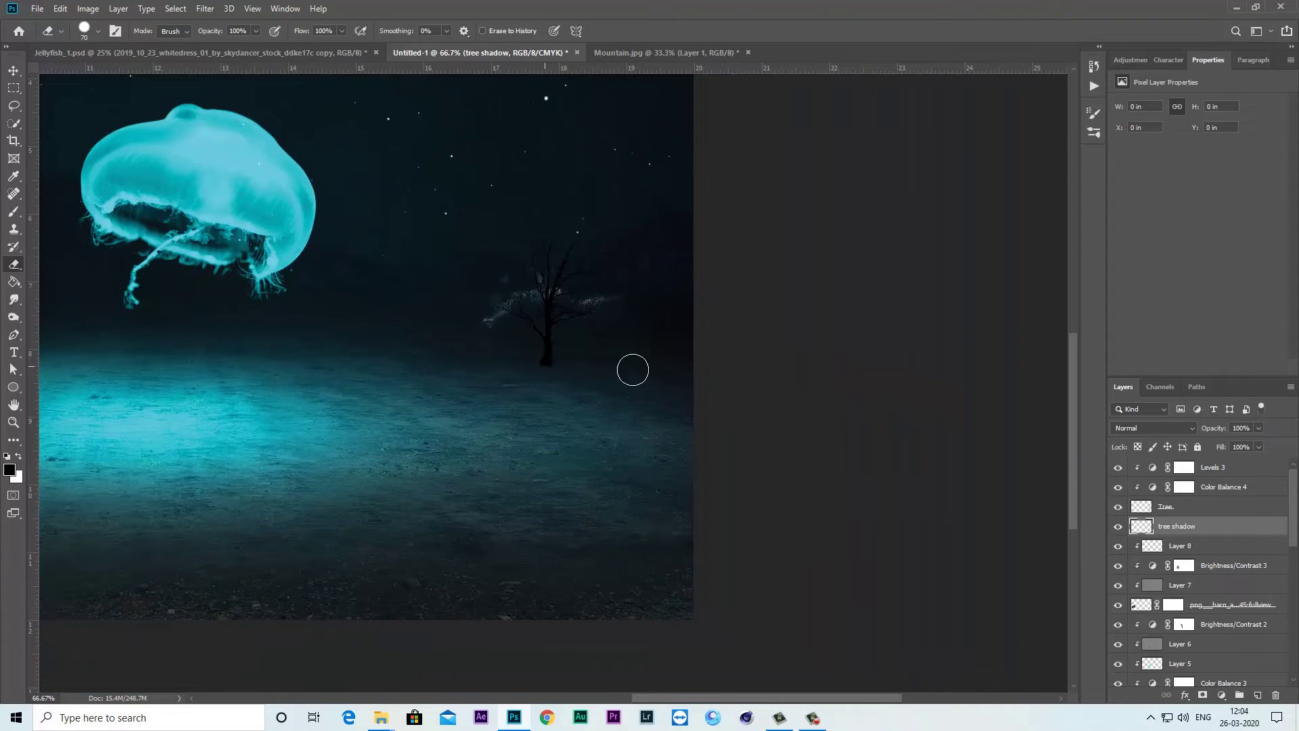
left_click(14, 211)
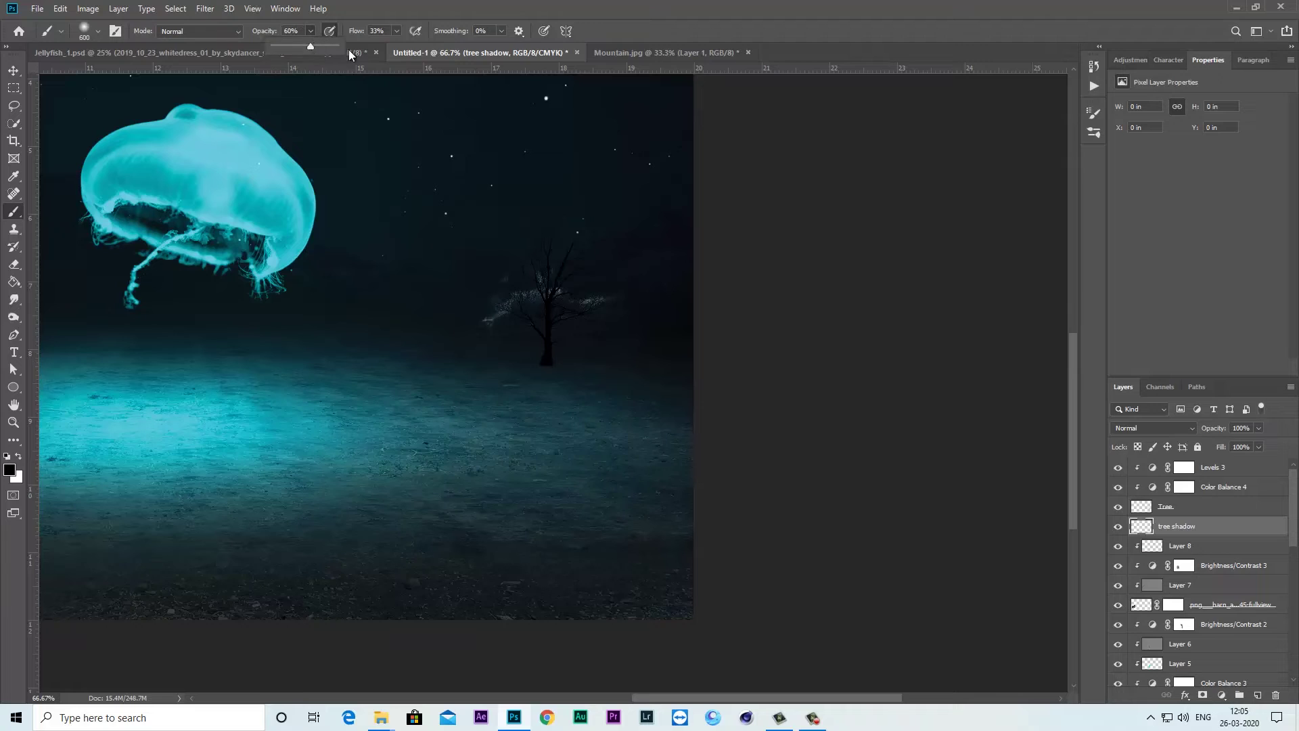
left_click_drag(396, 32, 400, 46)
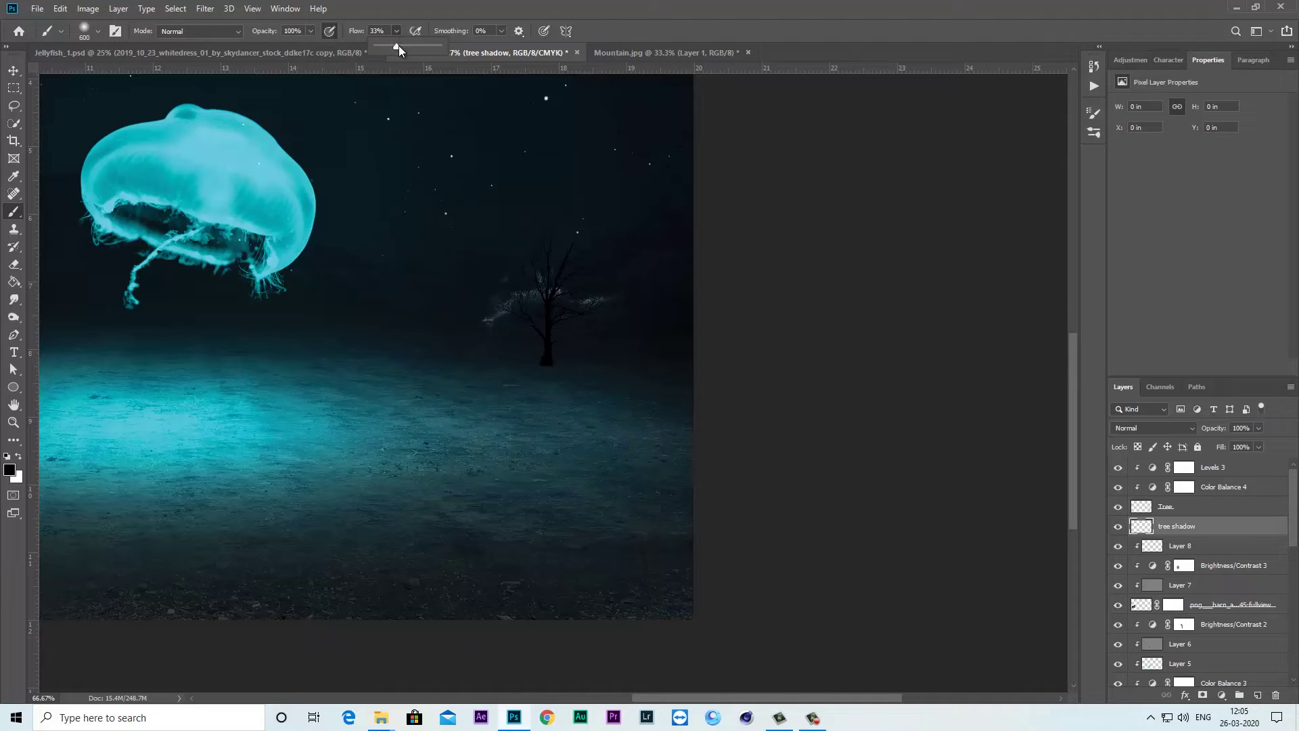
left_click(96, 31)
left_click(97, 34)
left_click(548, 366)
Squash the tree shadow flat and wide with Free Transform and commit it
key("ctrl+t")
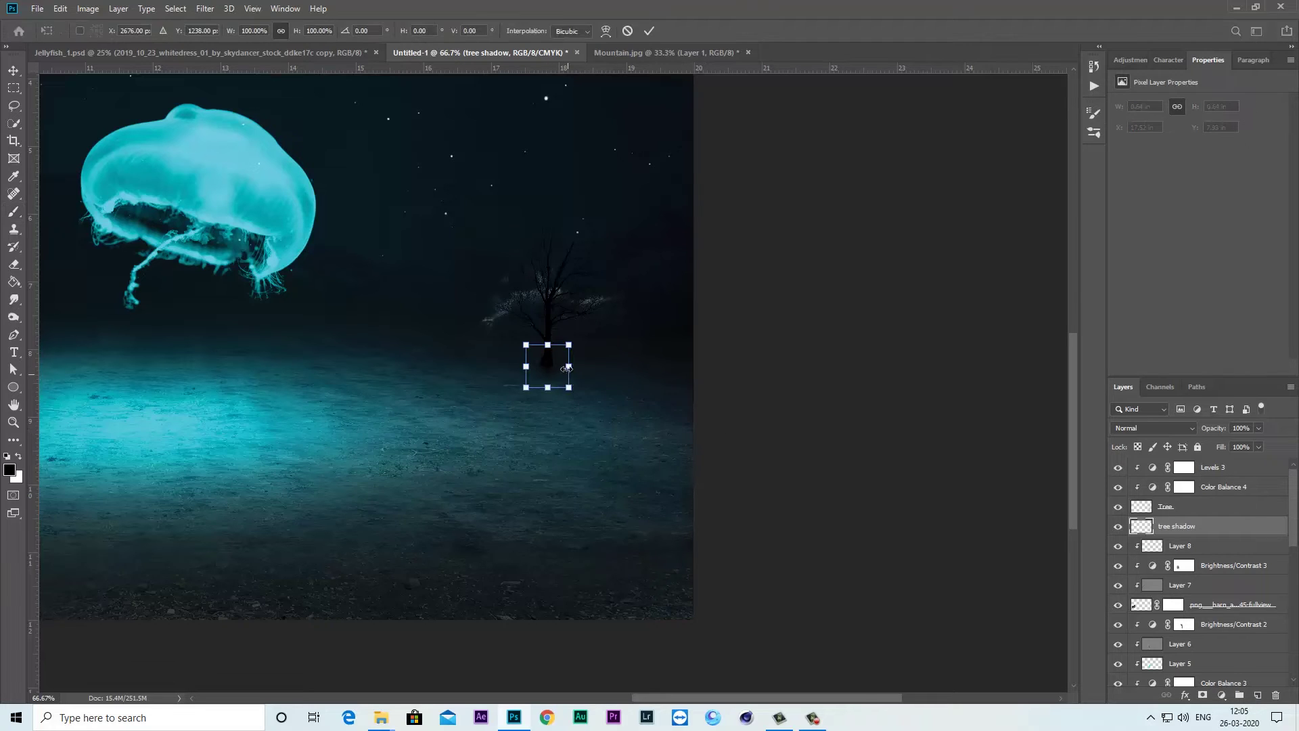
left_click_drag(549, 345, 625, 366)
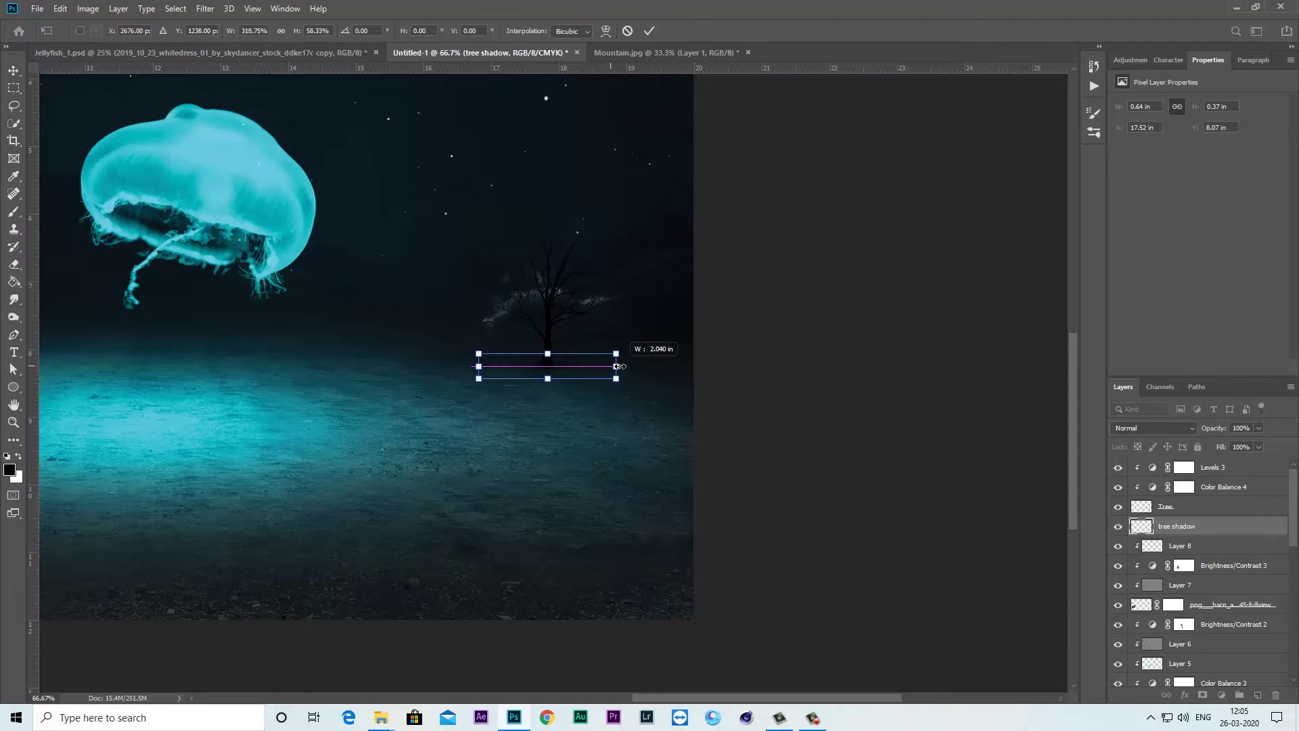
key("Return")
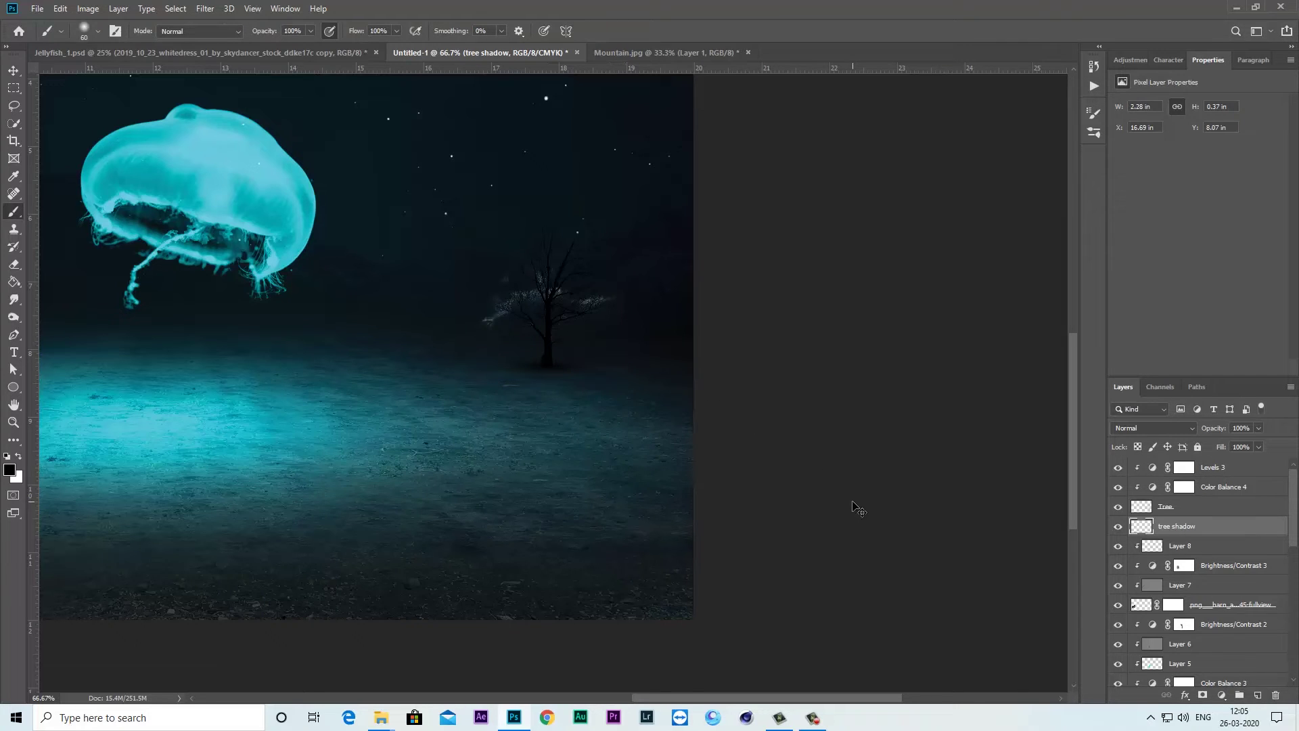
key("ctrl+minus")
key("ctrl+minus")
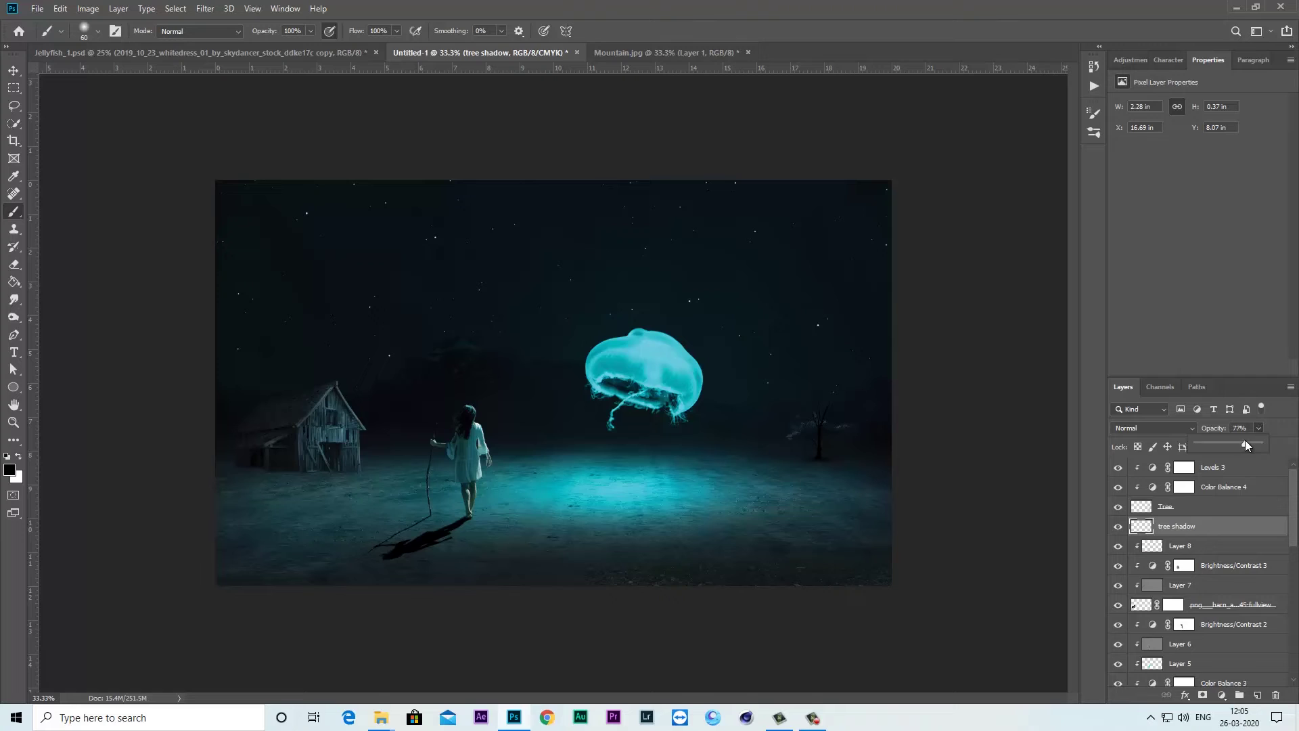
Place pexels-photo-1487009 embedded above Levels 3, blended as Linear Dodge (Add)
left_click(1232, 467)
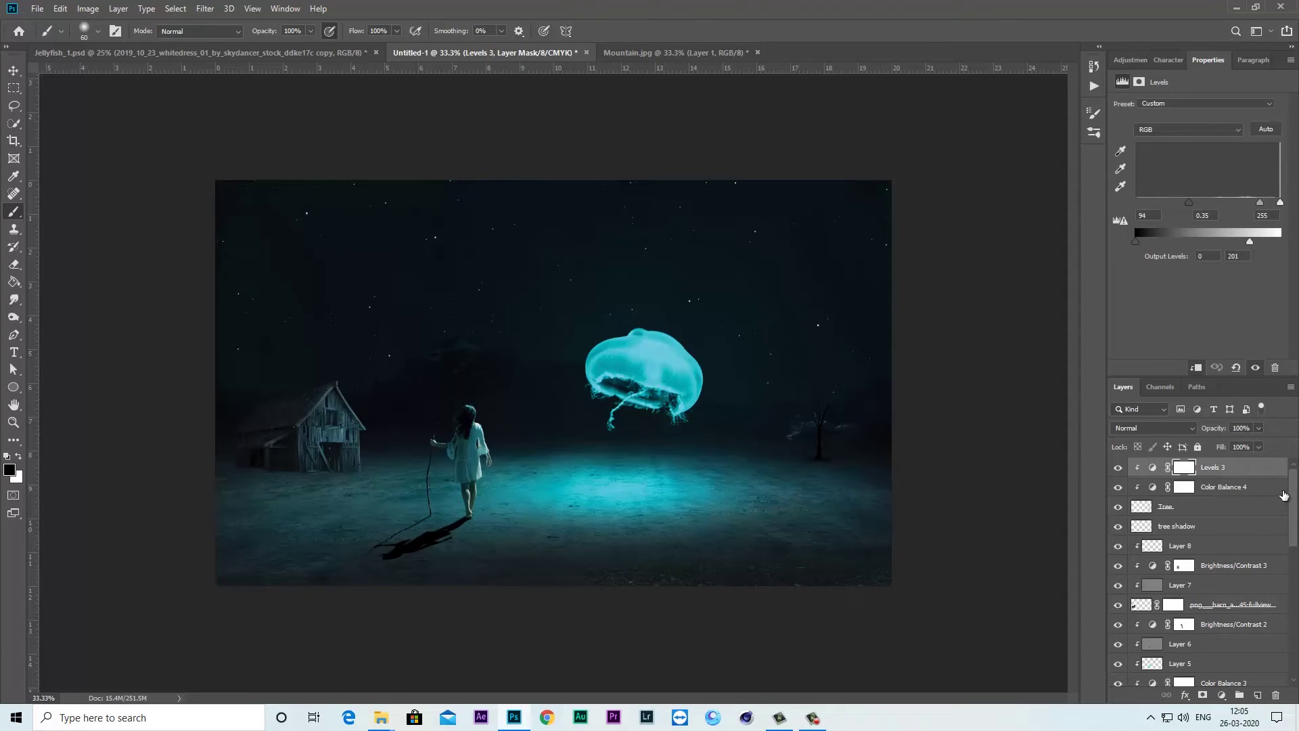
left_click(35, 8)
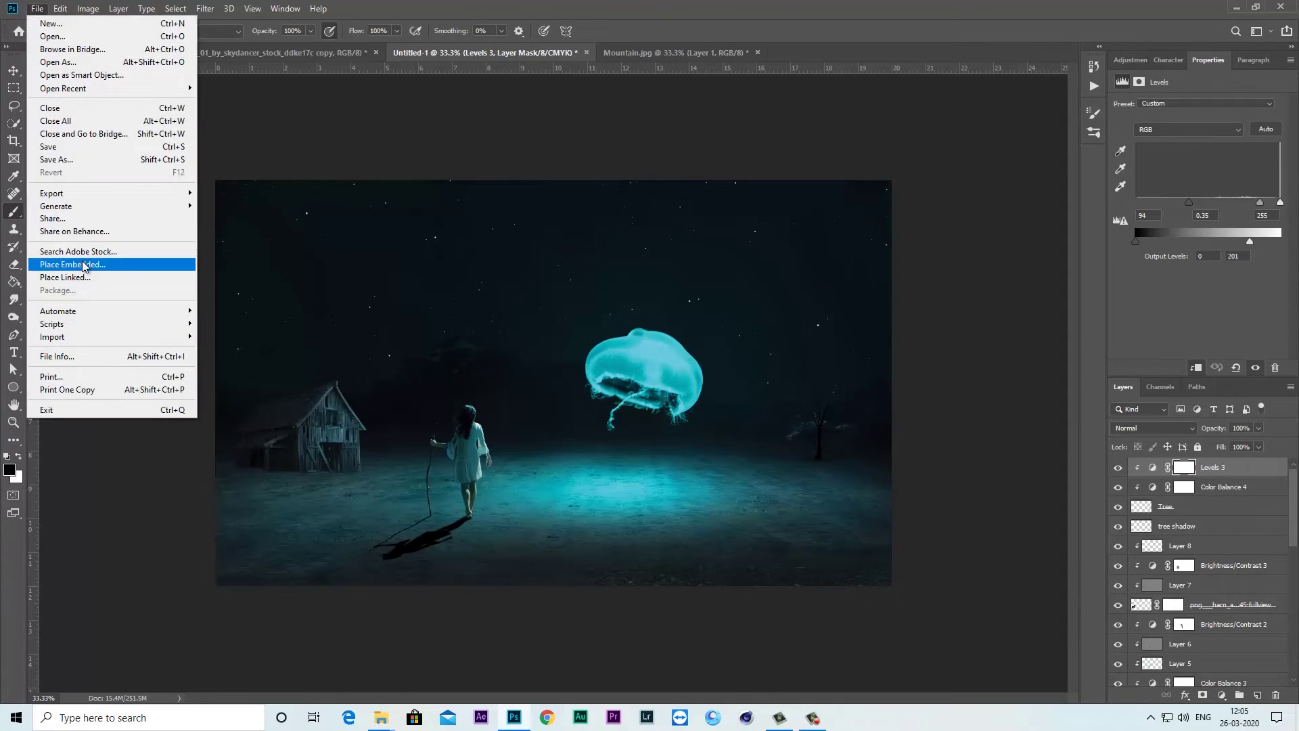
left_click(58, 263)
left_click(684, 109)
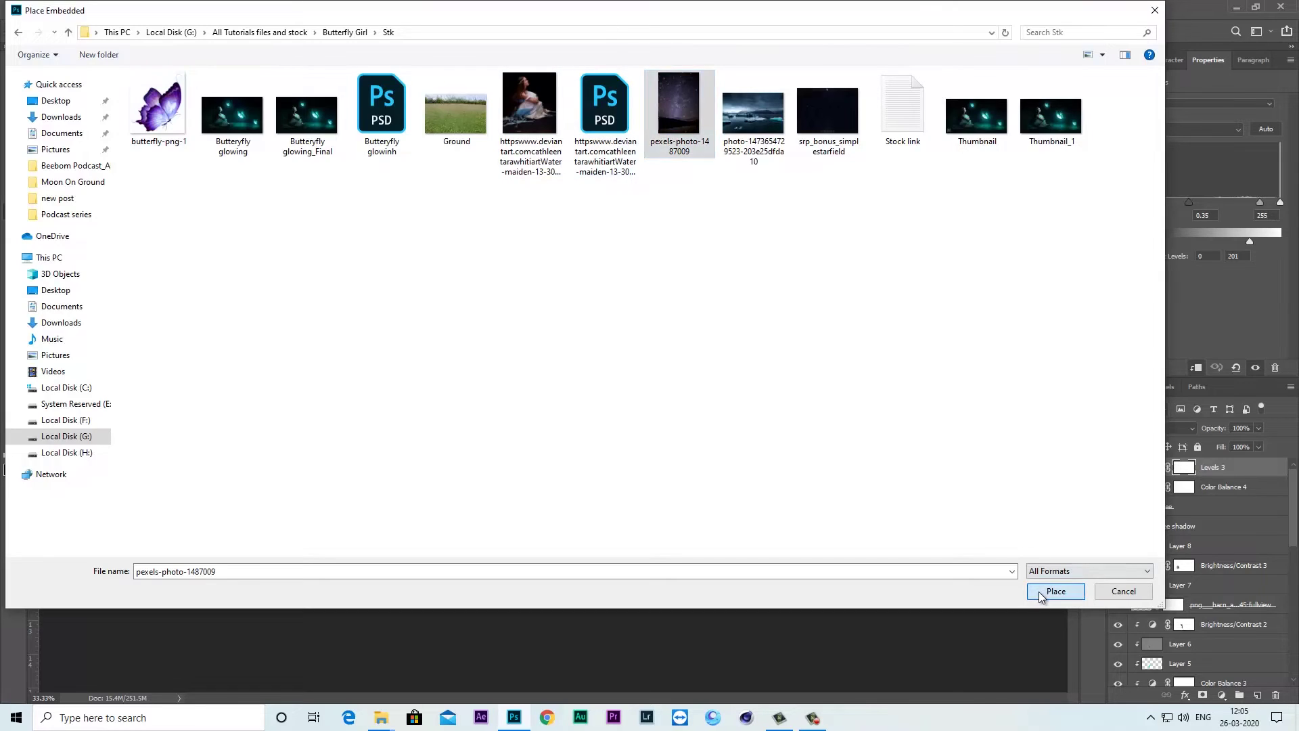
left_click(1049, 592)
left_click(1158, 432)
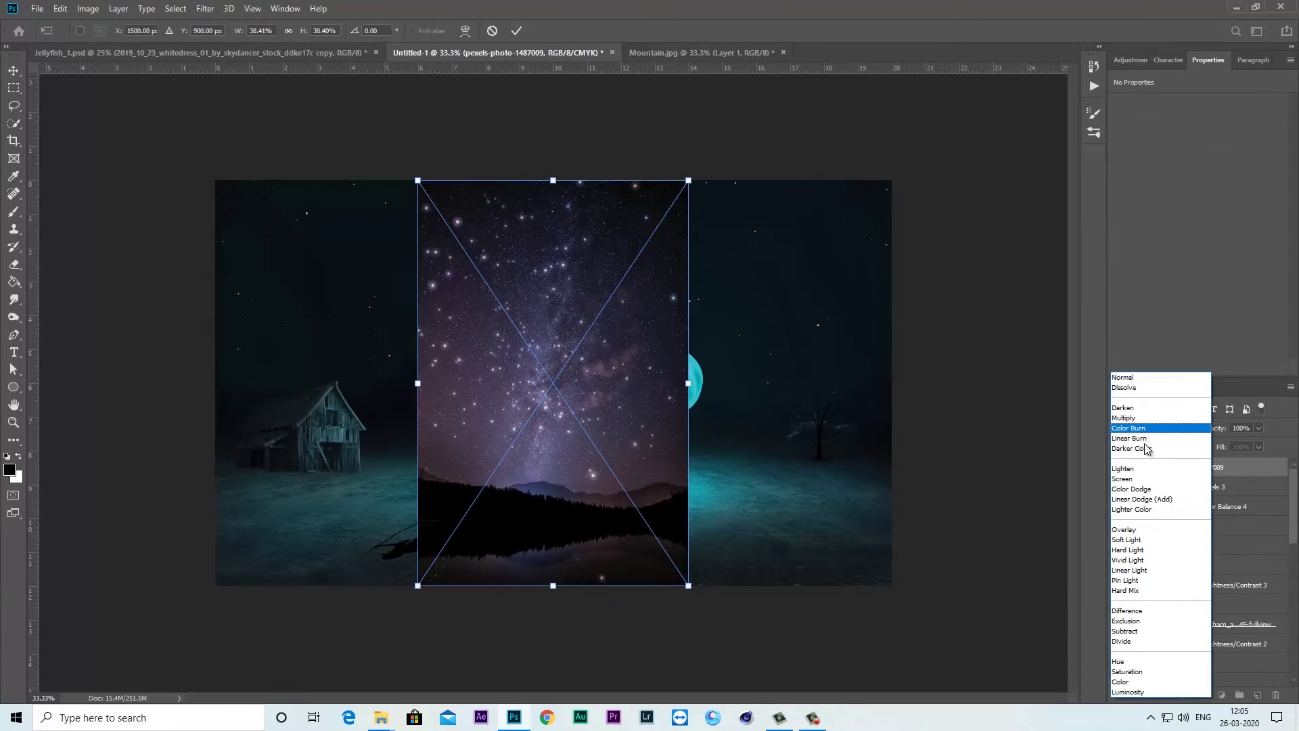
left_click(1143, 499)
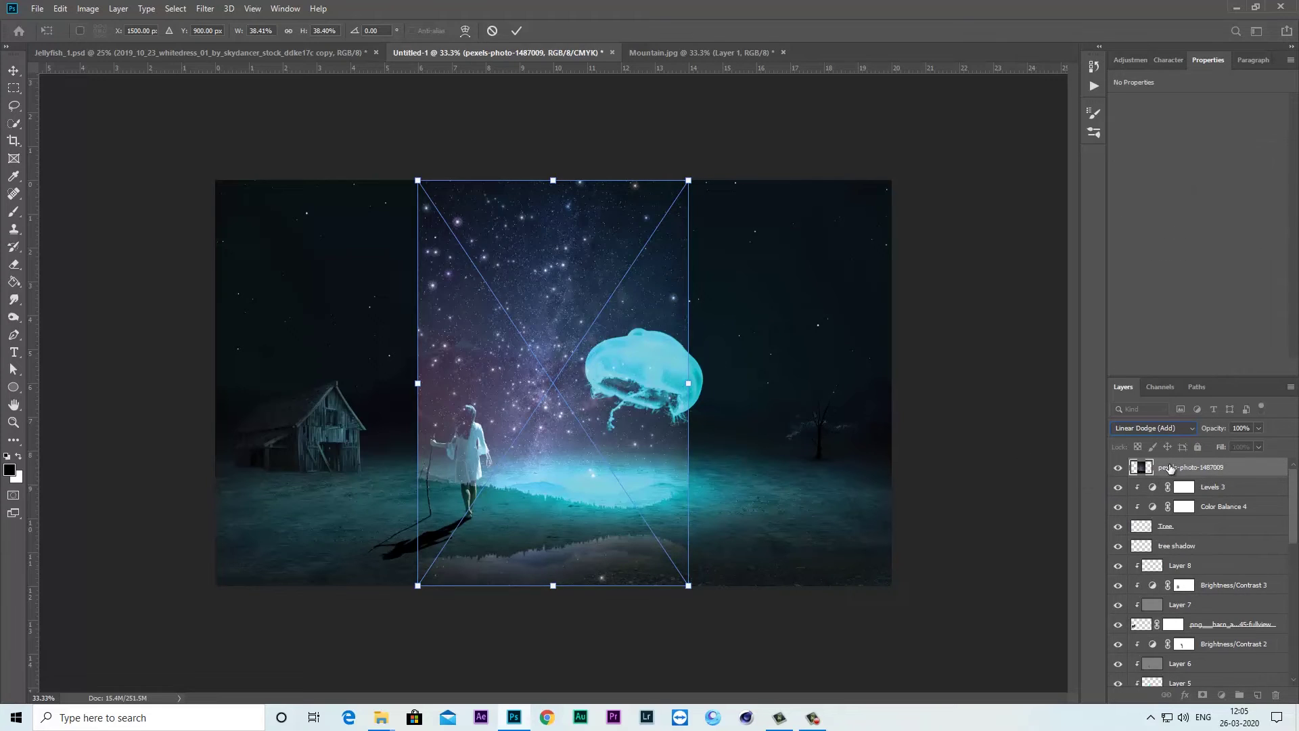
Shrink the star photo, move it over the jellyfish, and rotate it about -33°
left_click_drag(686, 178, 632, 269)
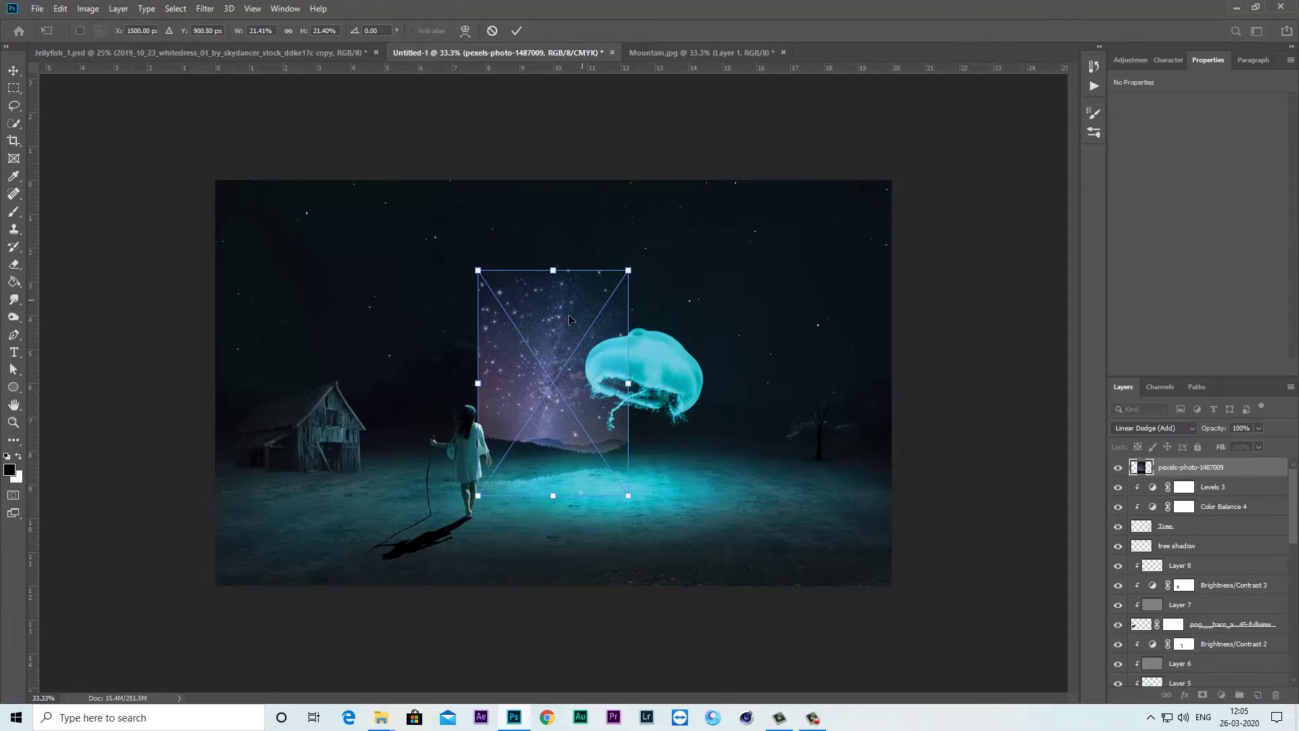
left_click_drag(561, 326, 649, 331)
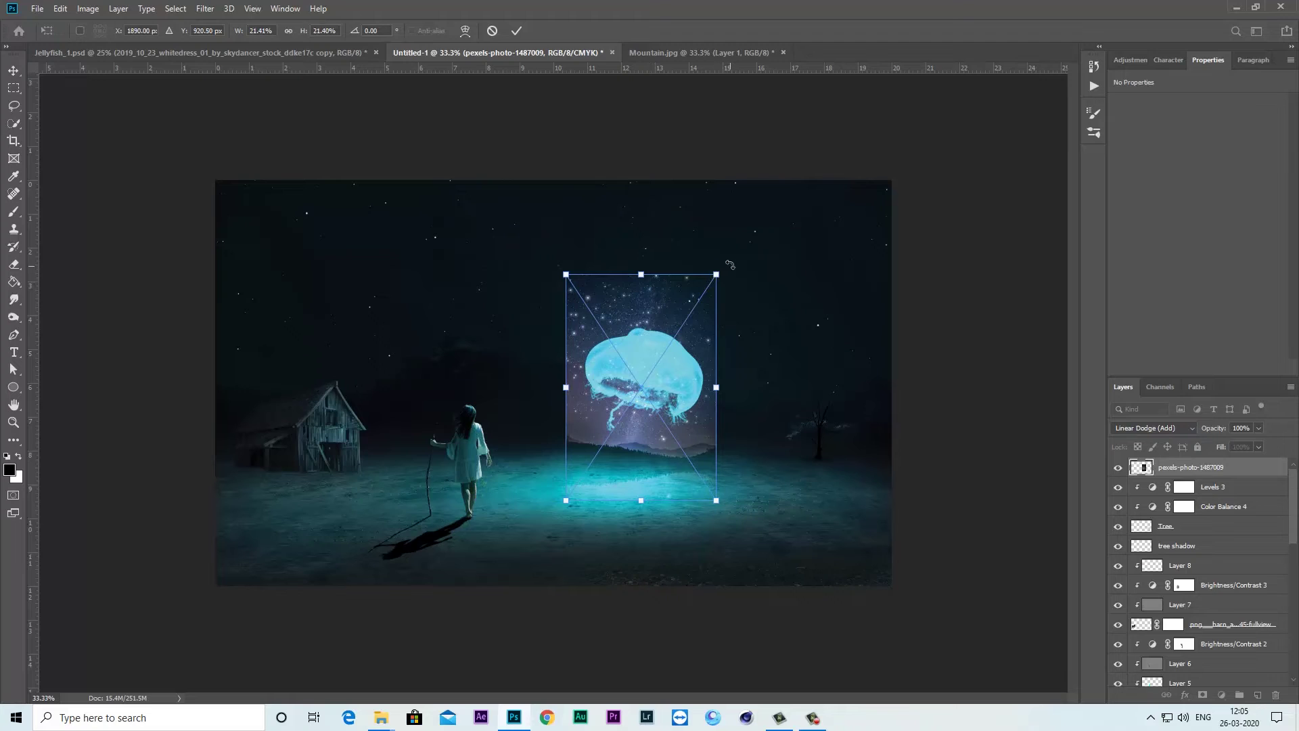
left_click_drag(725, 269, 647, 231)
key("Return")
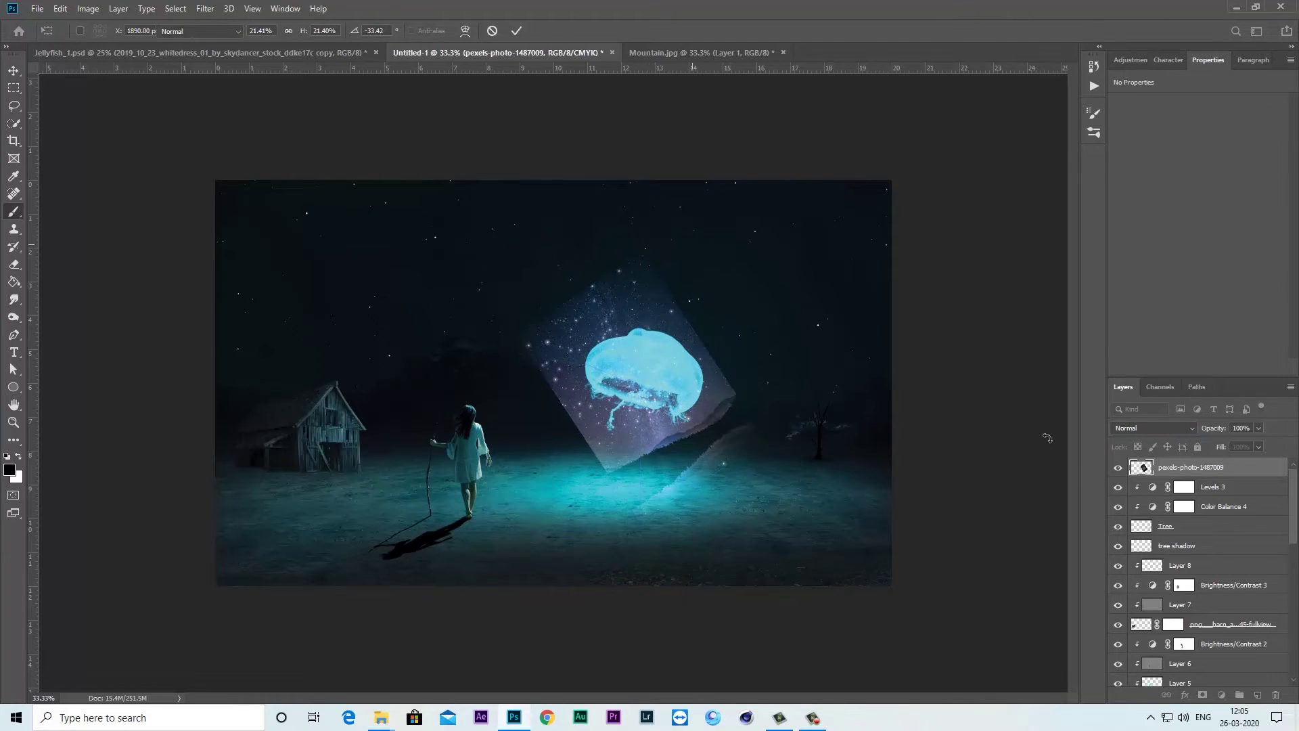
left_click(1221, 697)
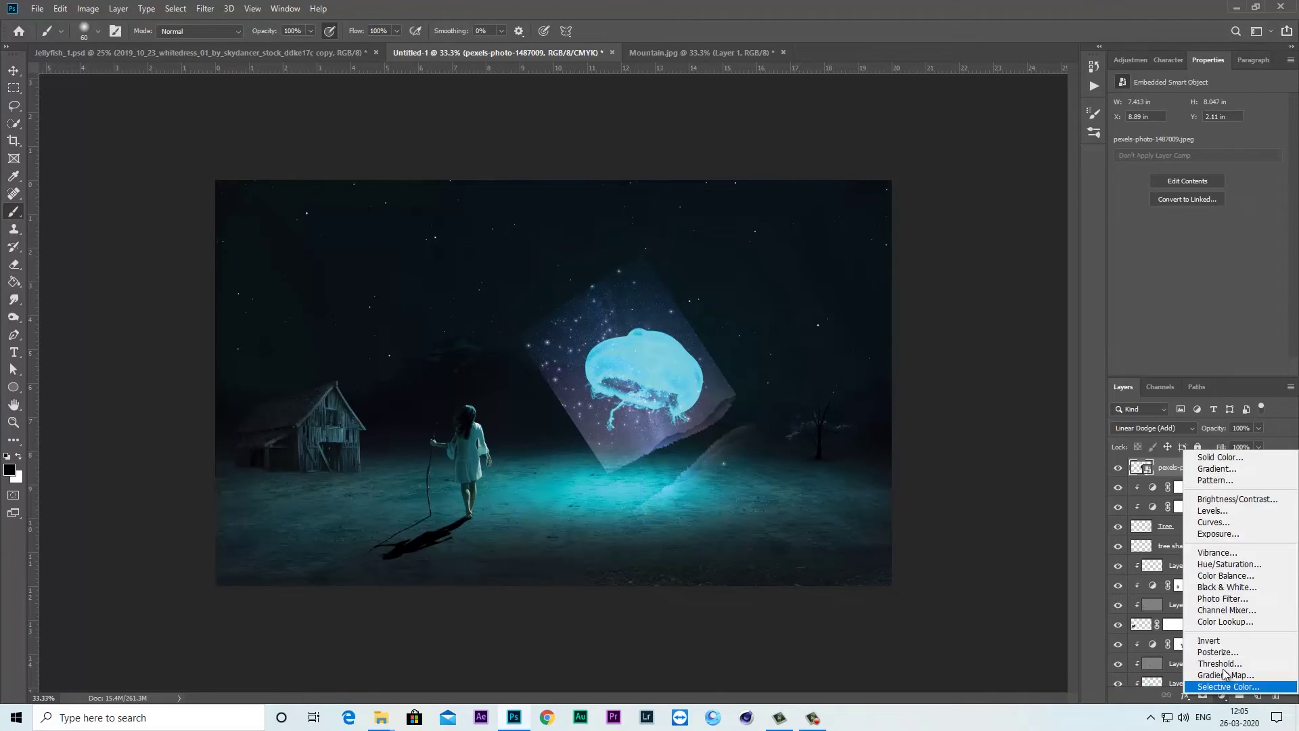
Clip a Levels adjustment to the star photo with midtone 0.44 and black 39
left_click(1218, 522)
key("ctrl+alt+g")
left_click_drag(1208, 202, 1242, 203)
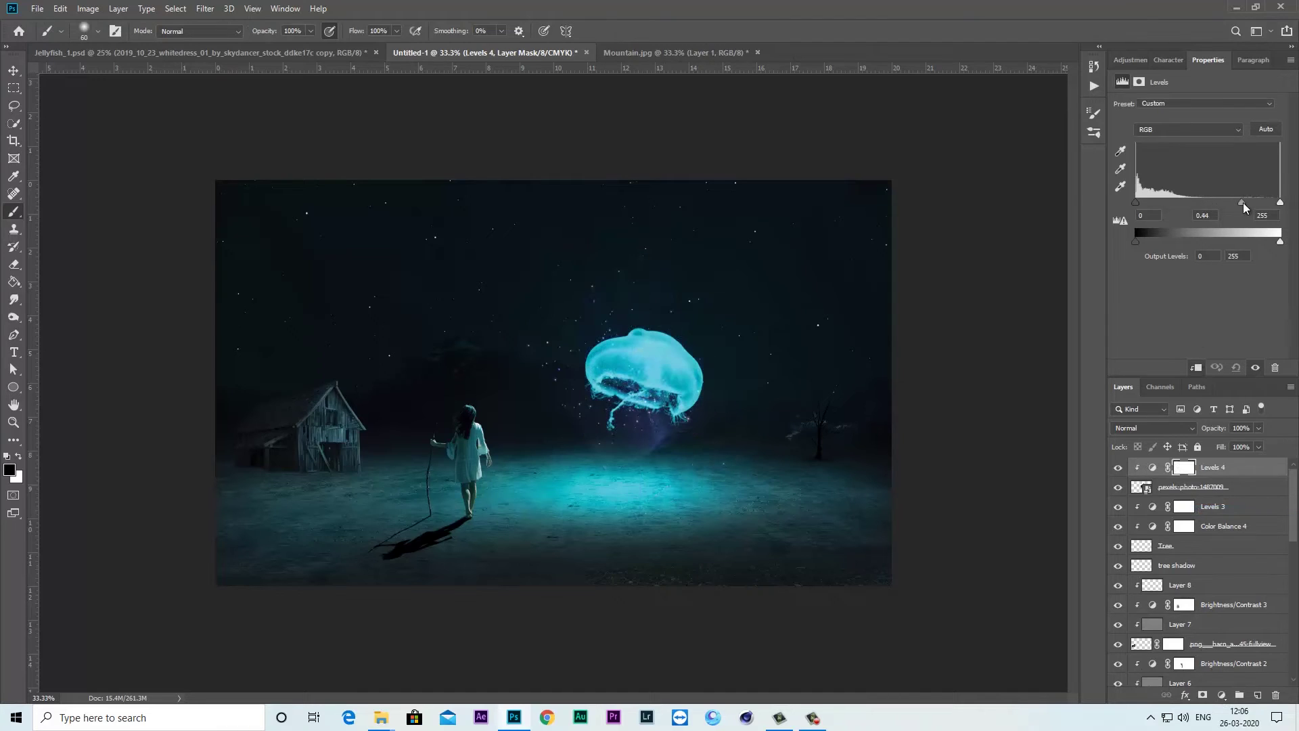
left_click_drag(1140, 202, 1157, 202)
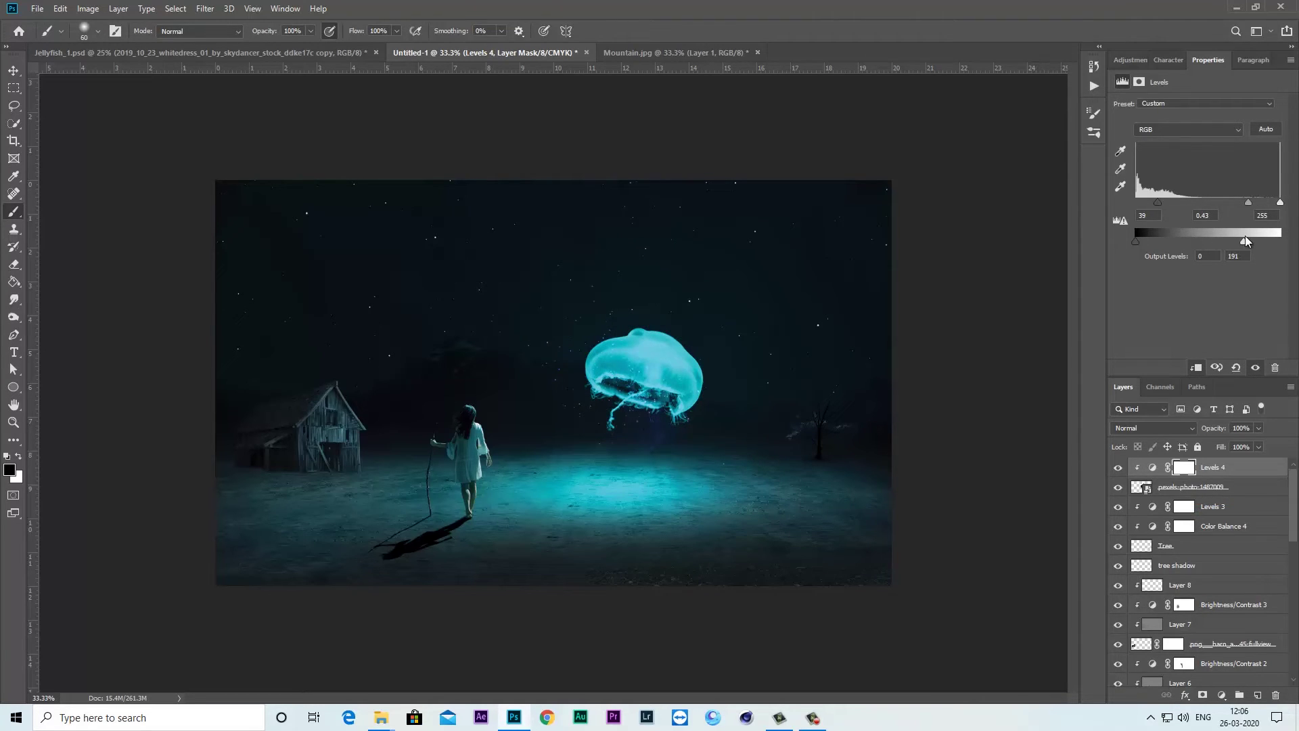
Rasterize the star photo layer and give the Eraser a soft tip
right_click(1177, 486)
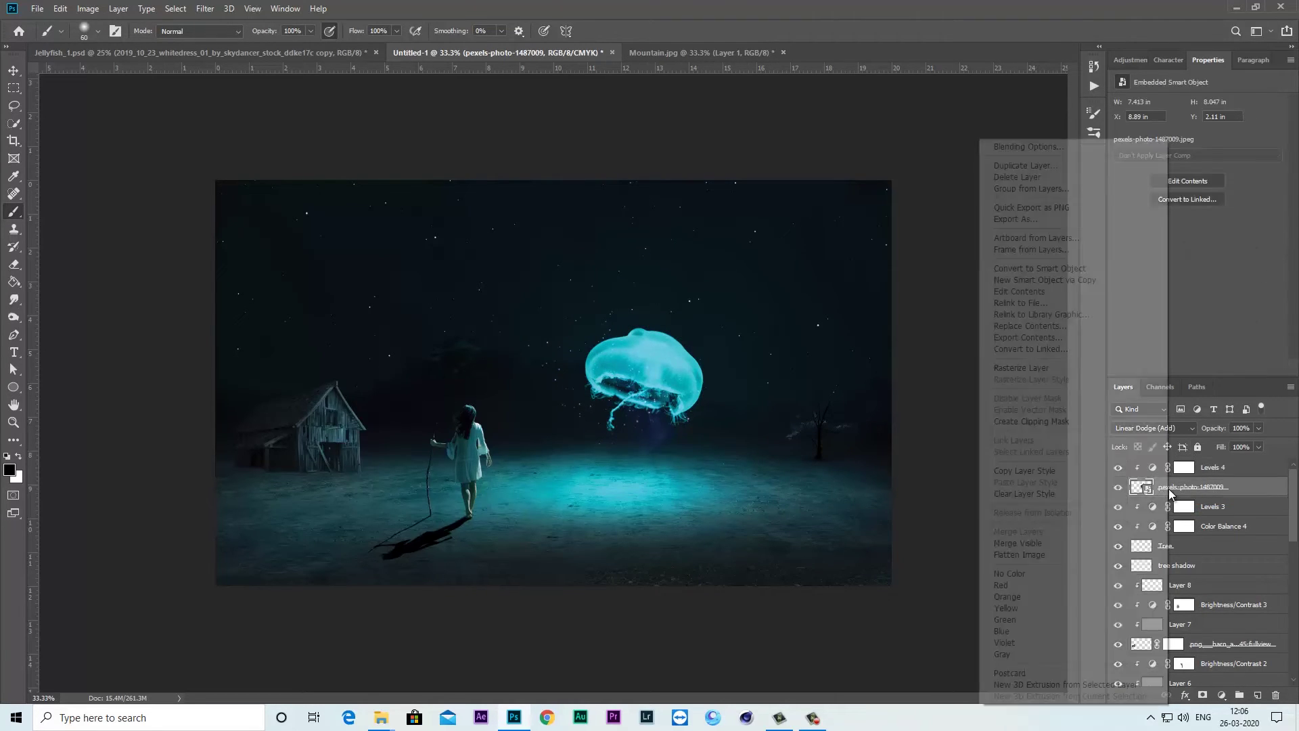
left_click(1053, 368)
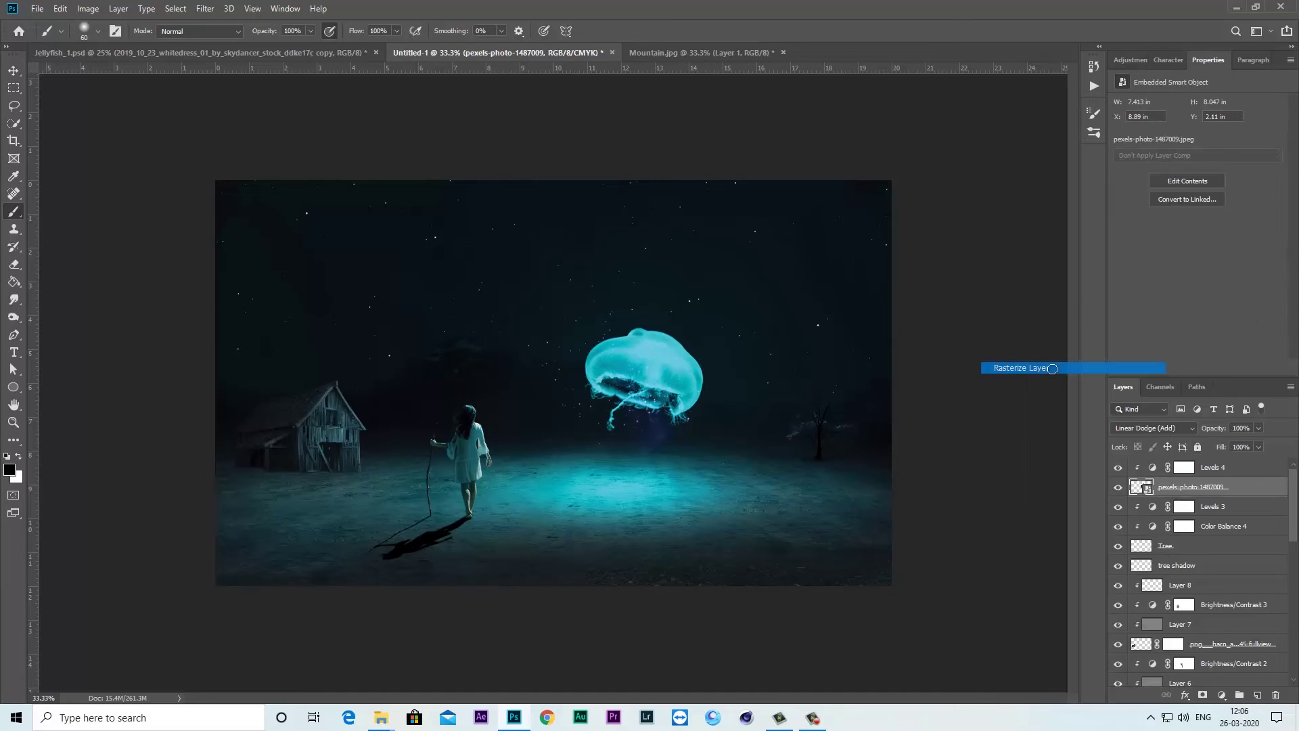
left_click(12, 269)
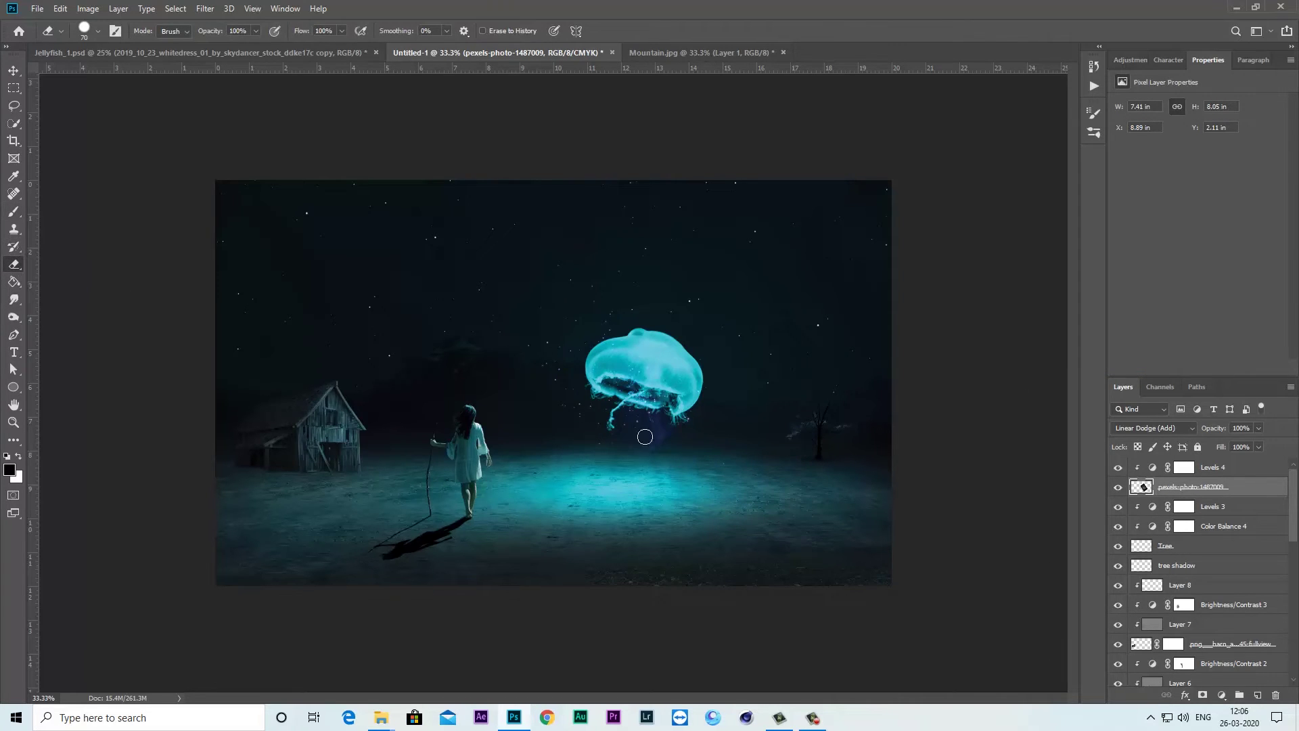
scroll(677, 450, "up", 2)
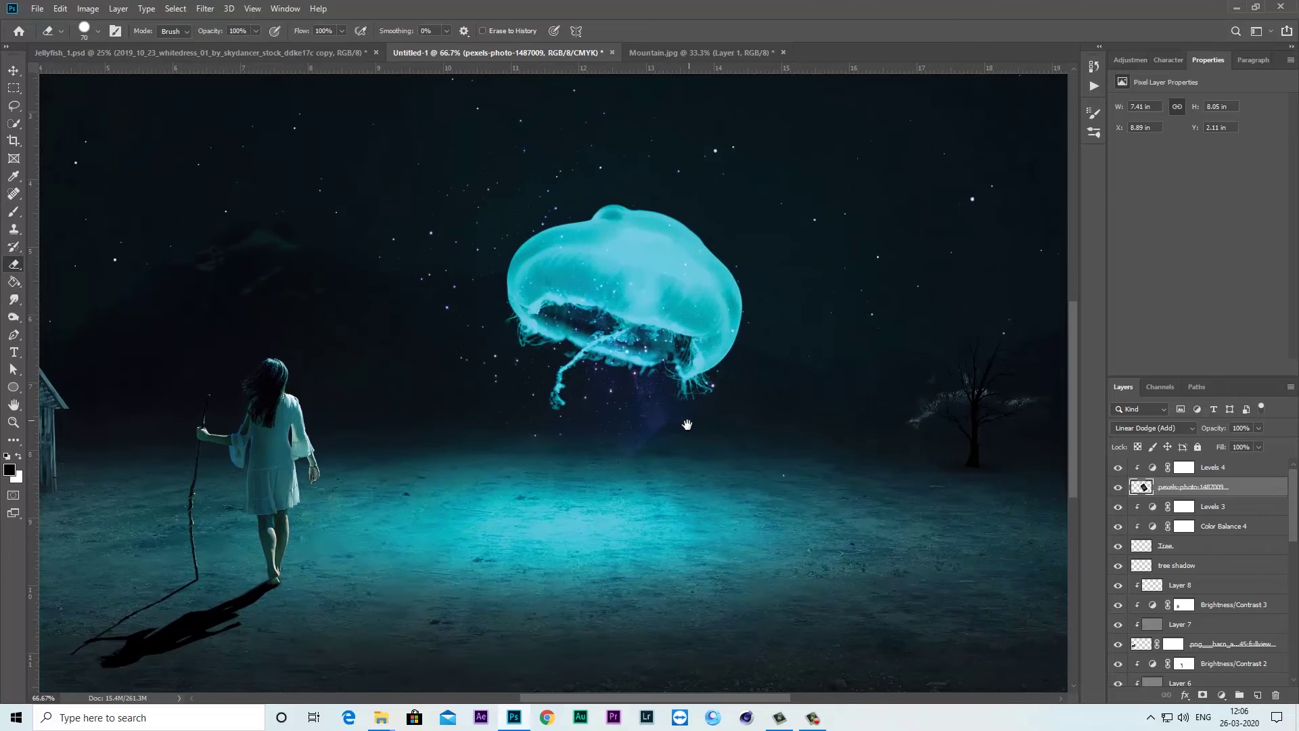
left_click(84, 31)
left_click_drag(163, 89, 128, 89)
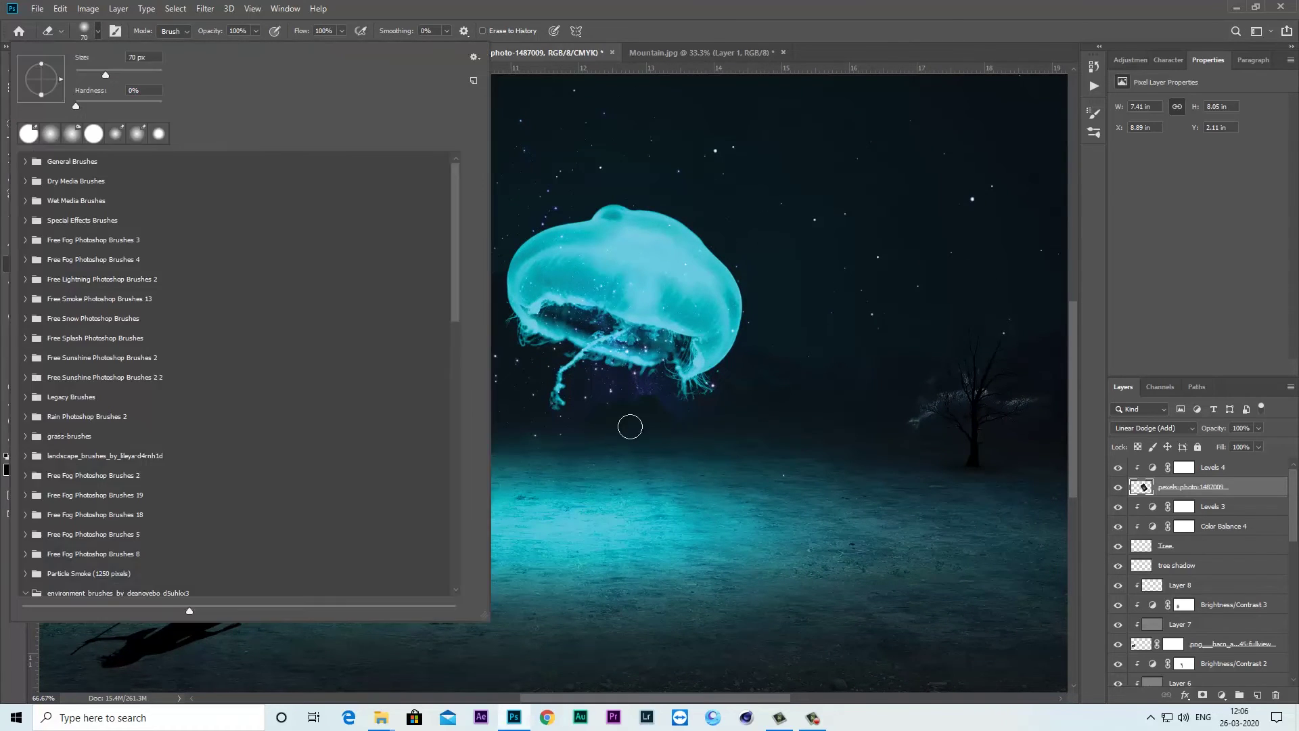
left_click(629, 425)
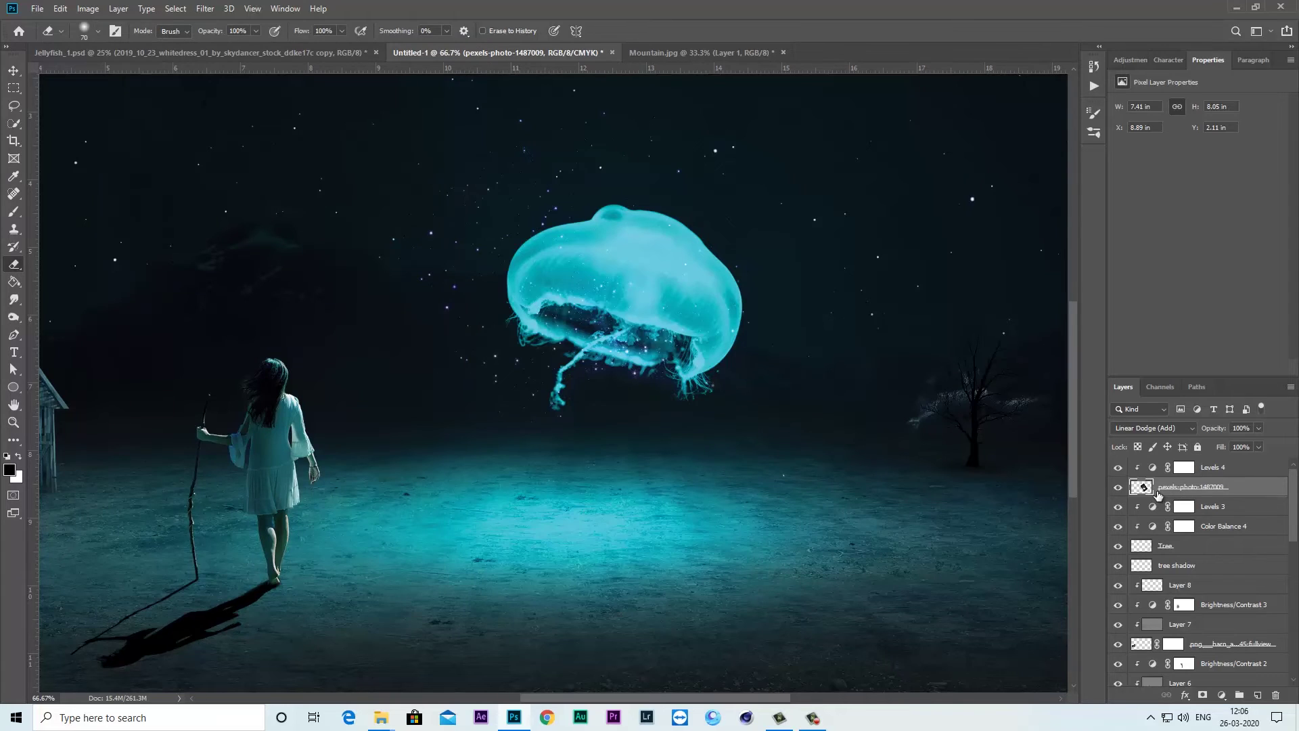
Nudge the star photo right and down, then blend it as Lighter Color
key("ctrl+t")
left_click_drag(614, 288, 664, 302)
key("ctrl+minus")
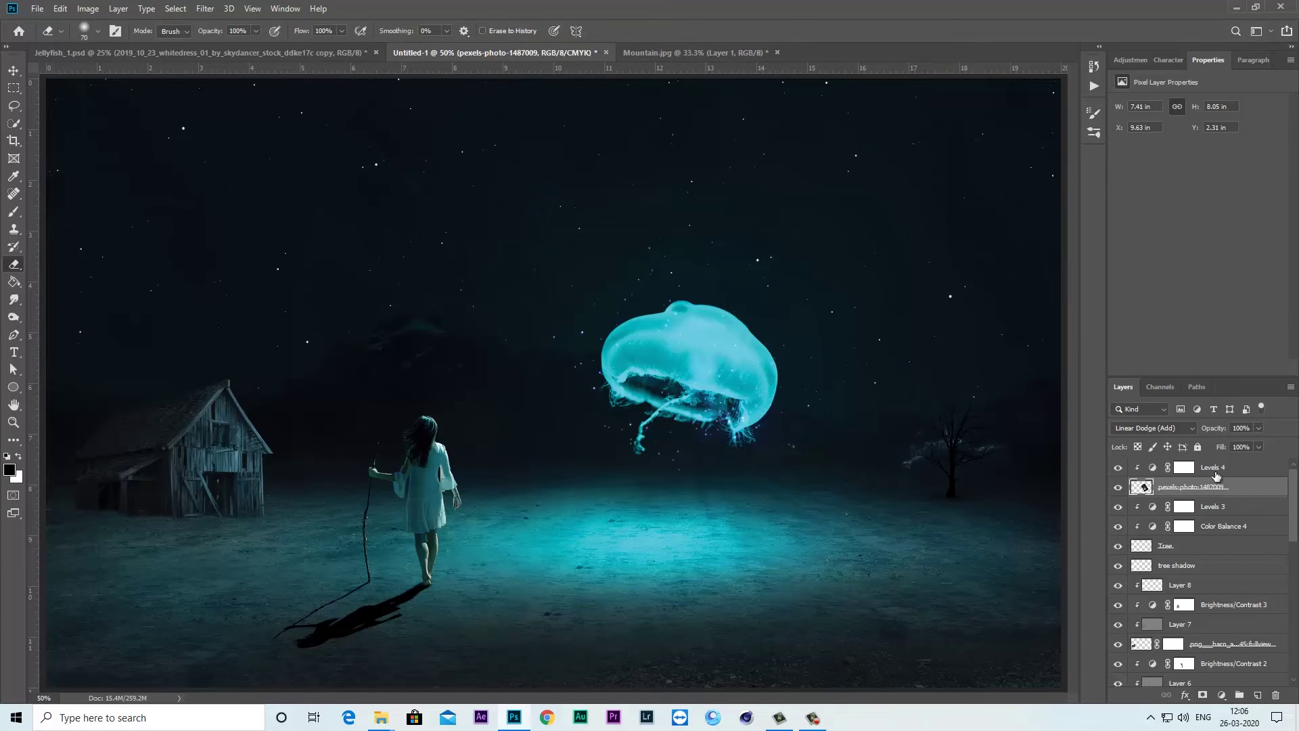
left_click_drag(910, 603, 957, 605)
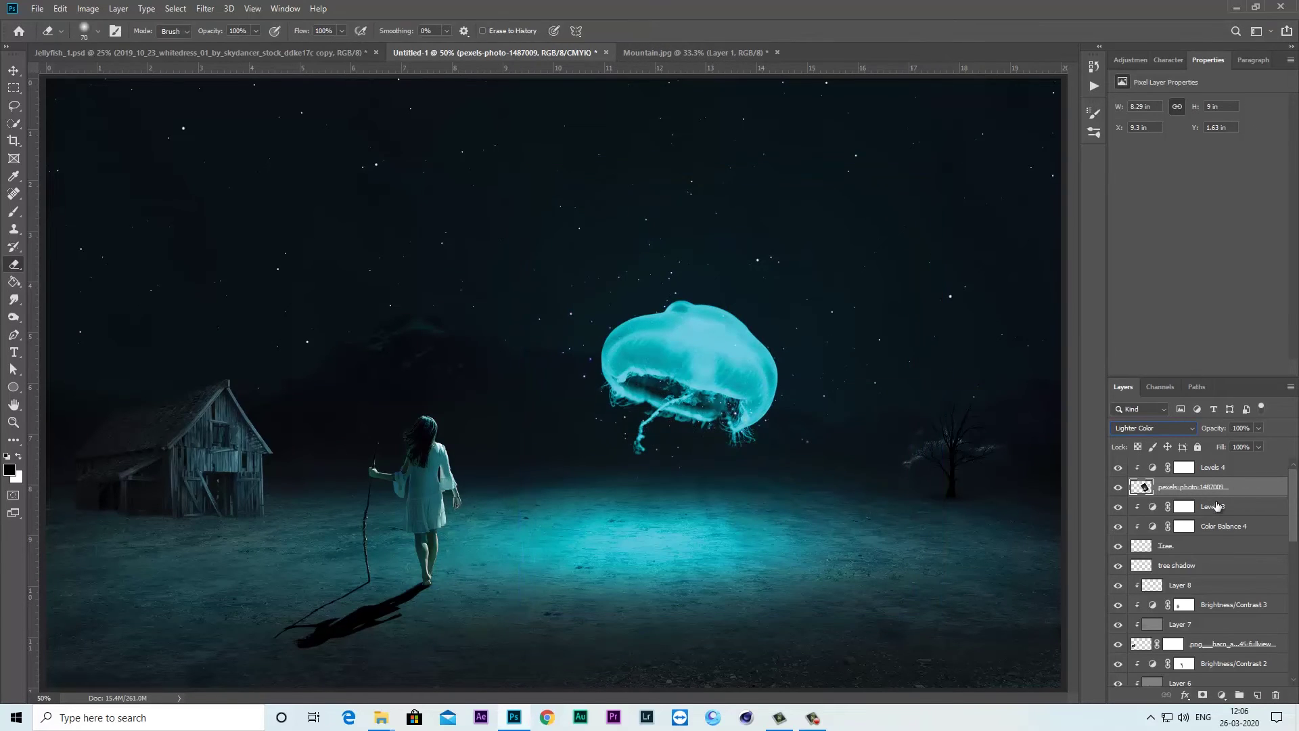
left_click(1118, 468)
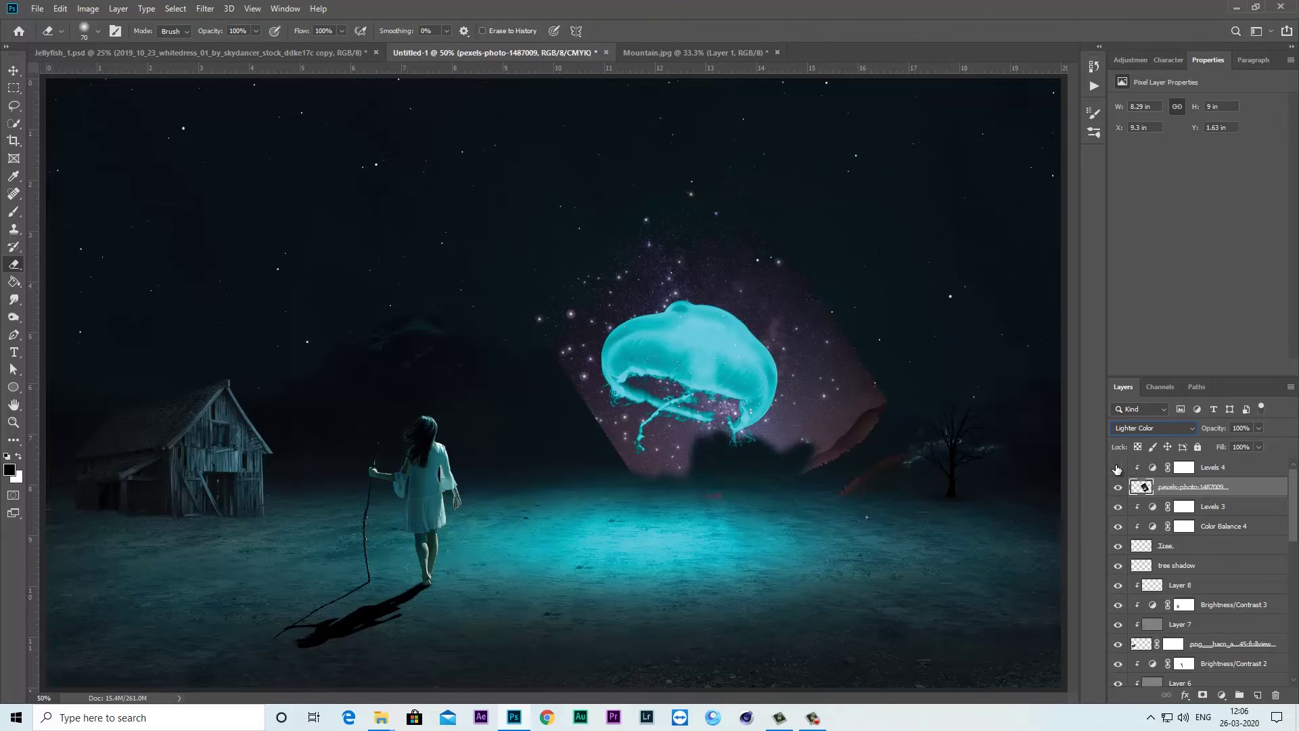
left_click(1226, 472)
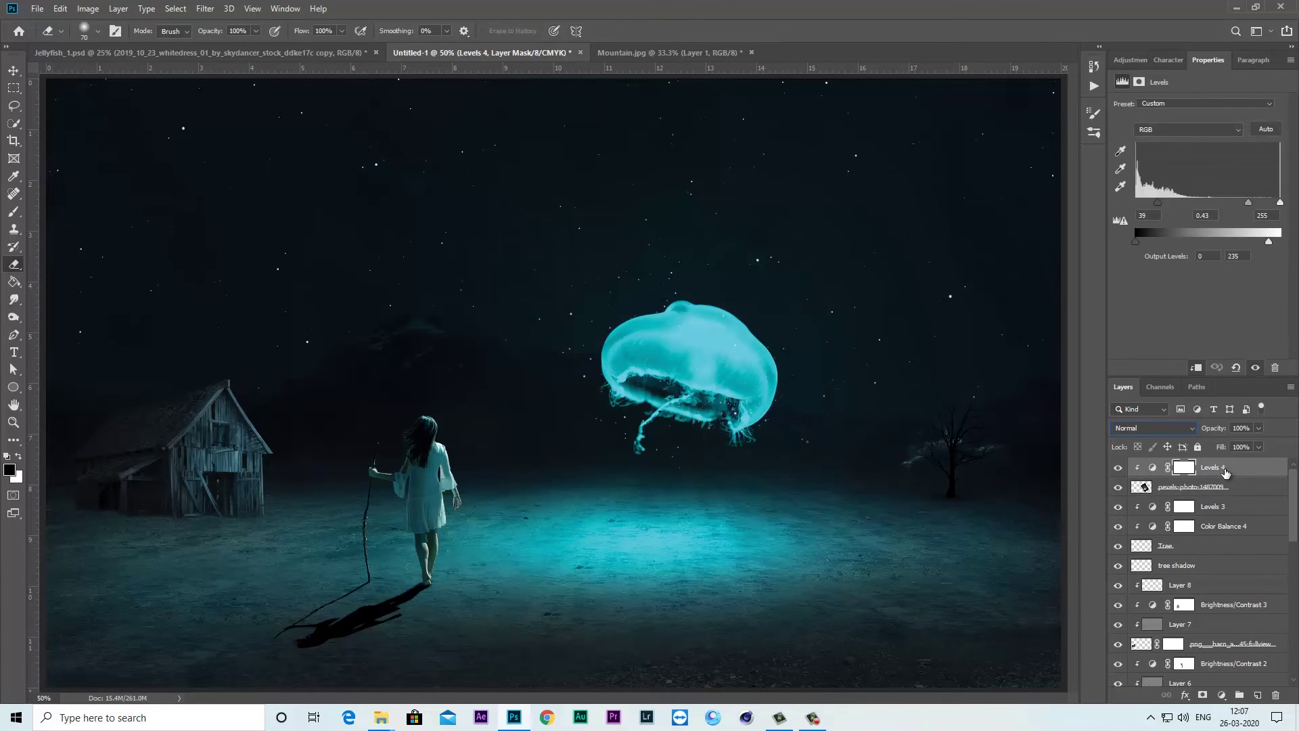
key("ctrl+minus")
key("ctrl+minus")
left_click(1210, 494)
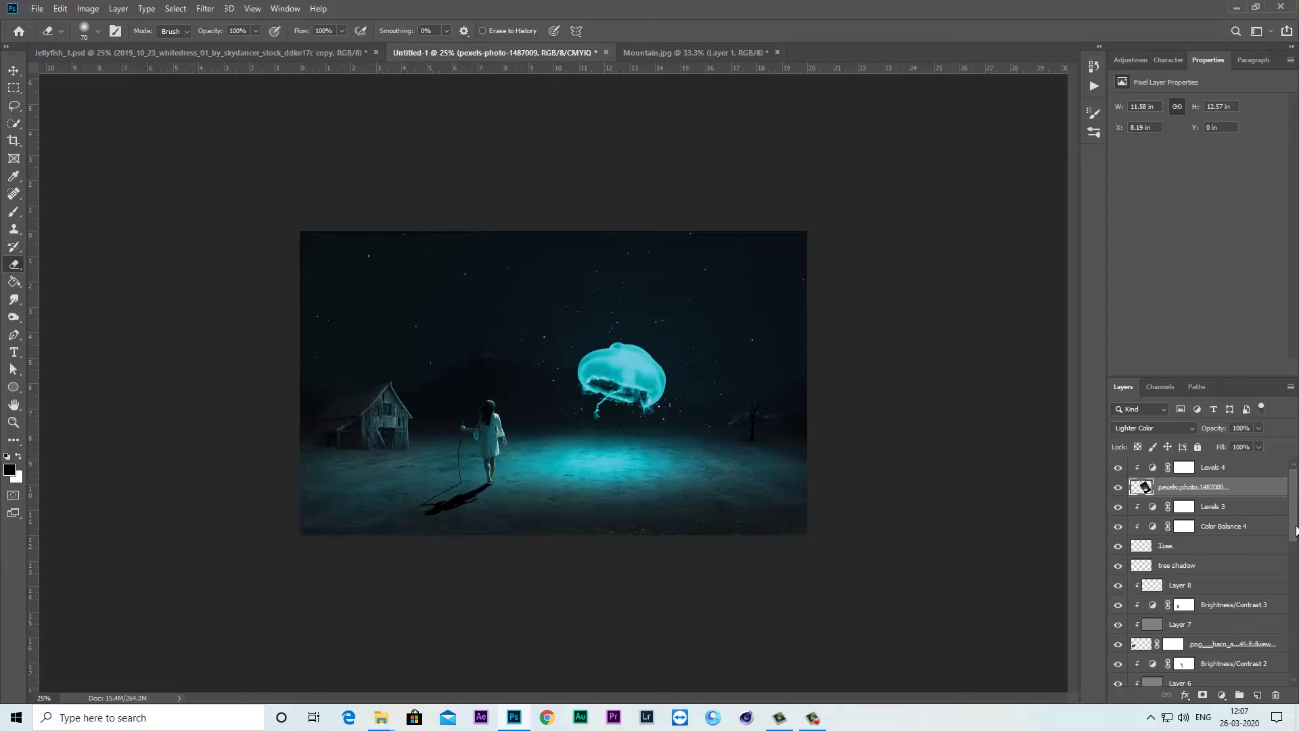
Add a new layer above Jellyfish_1 and sample the jellyfish's cyan as foreground colour
scroll(1294, 531, "down", 1)
scroll(1293, 534, "down", 1)
scroll(1294, 541, "down", 1)
scroll(1293, 551, "down", 1)
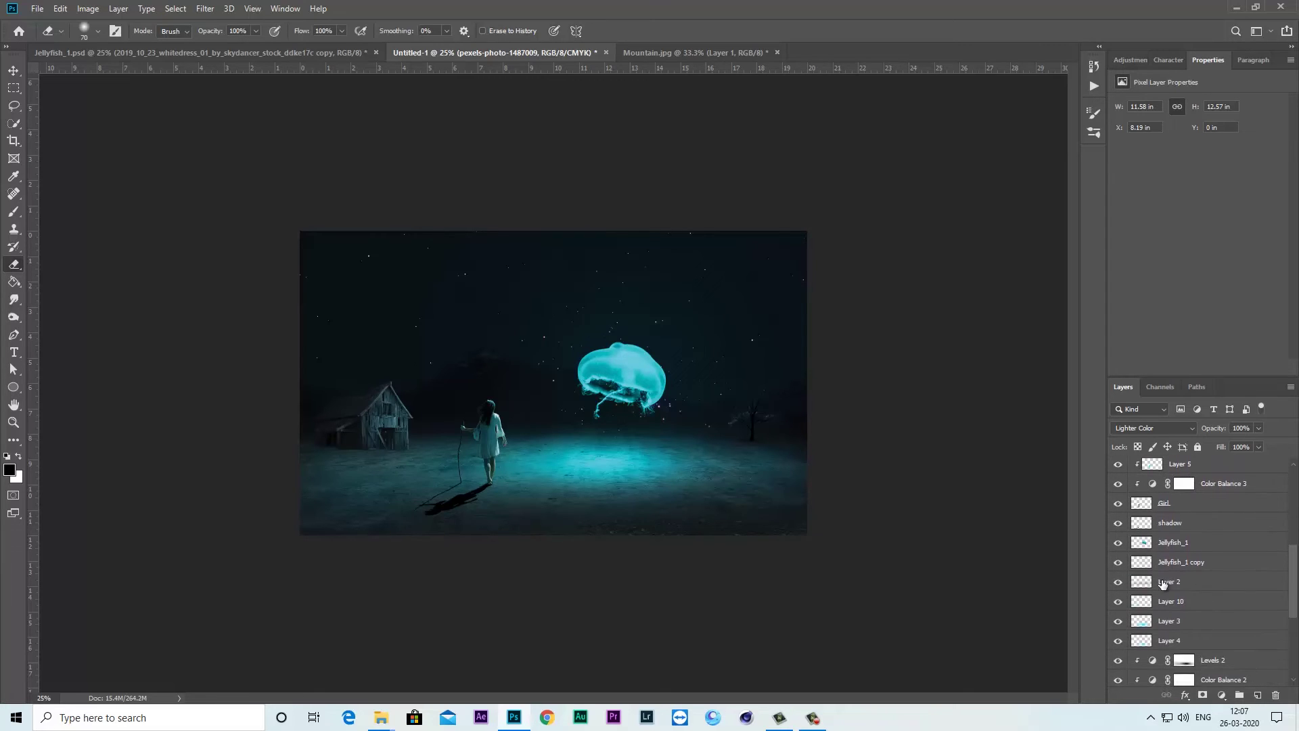
left_click(1118, 543)
left_click(1118, 544)
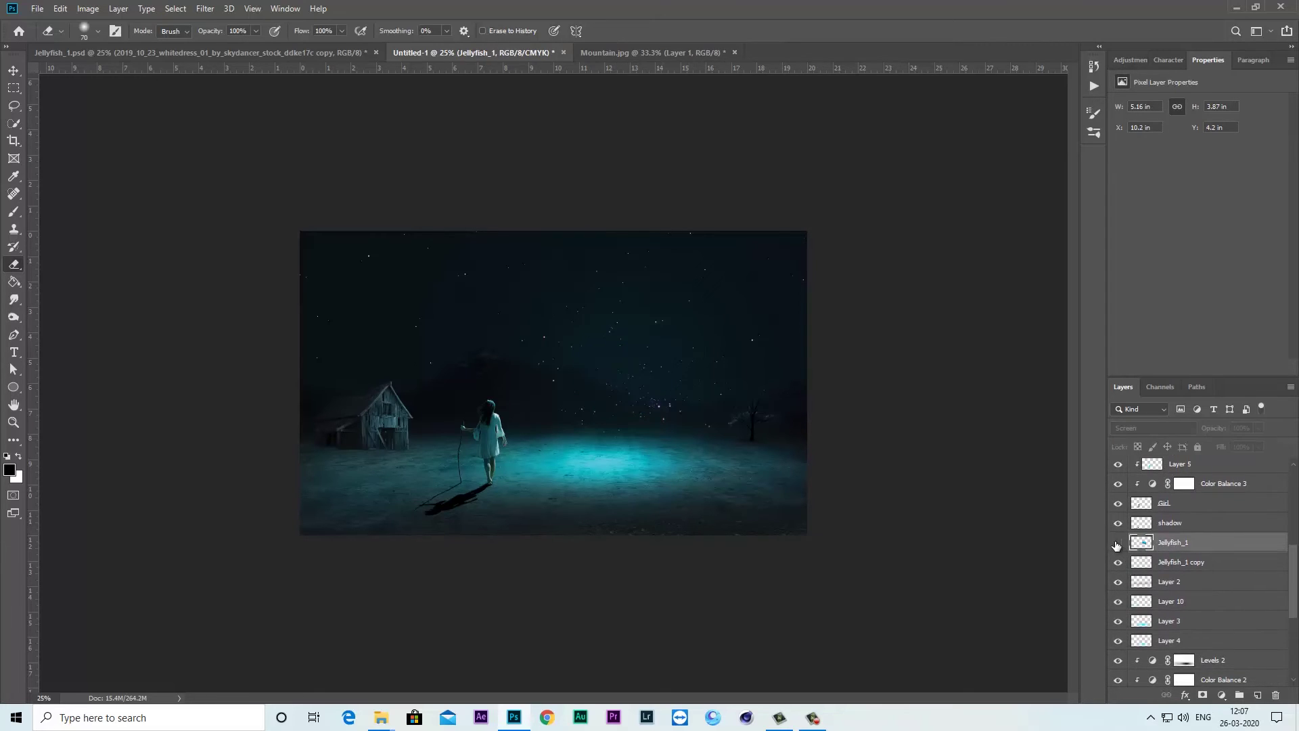
left_click(1259, 697)
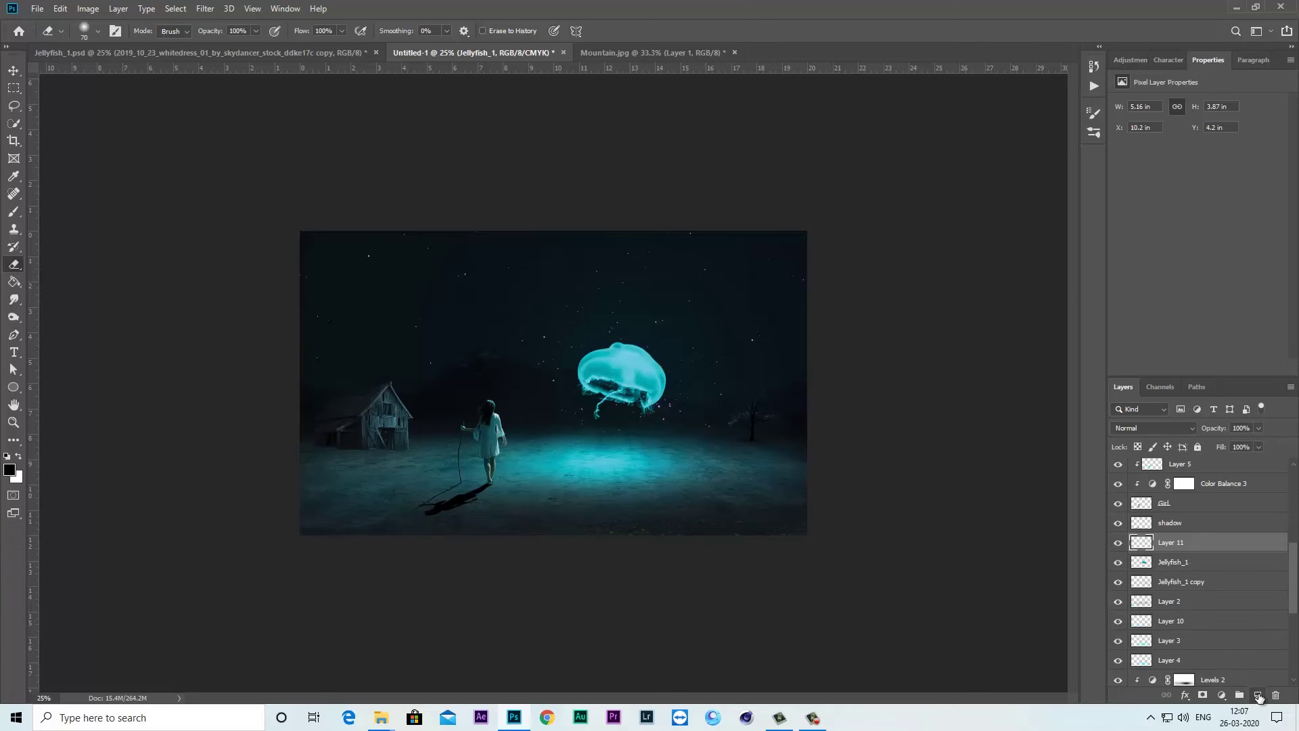
left_click(10, 469)
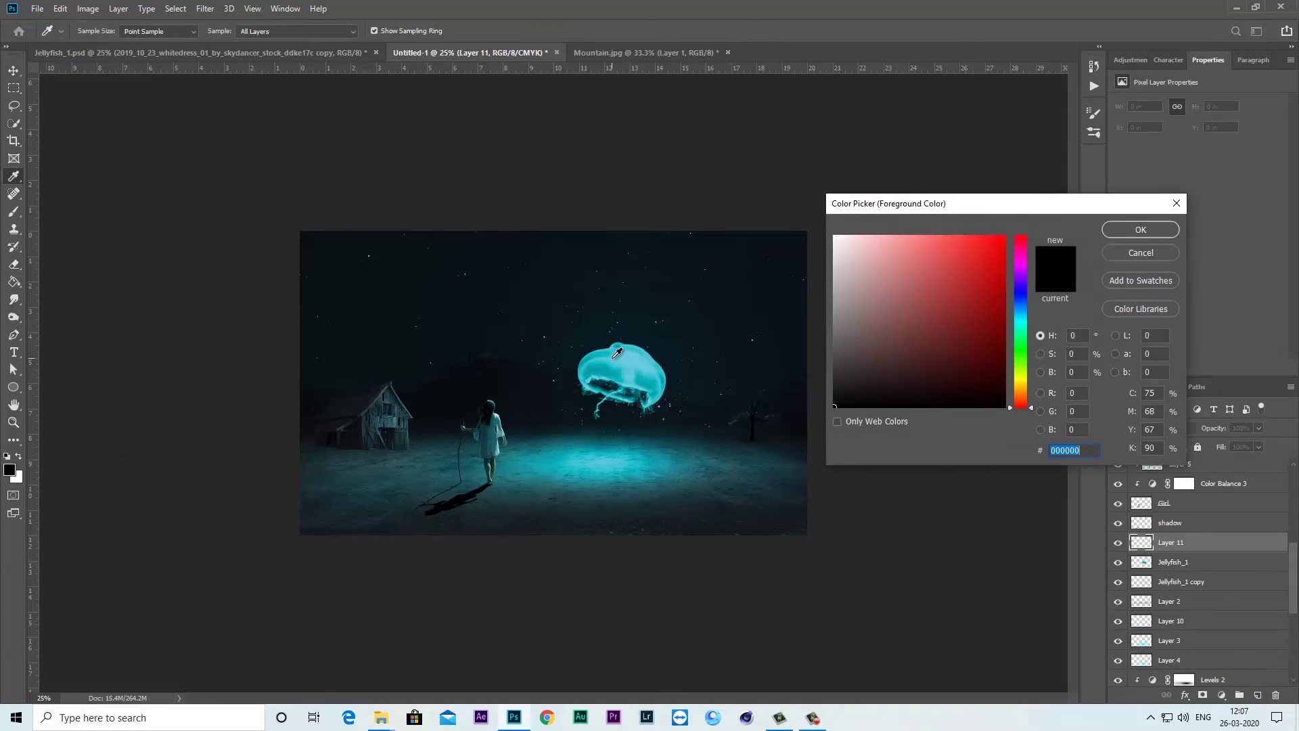
left_click(616, 353)
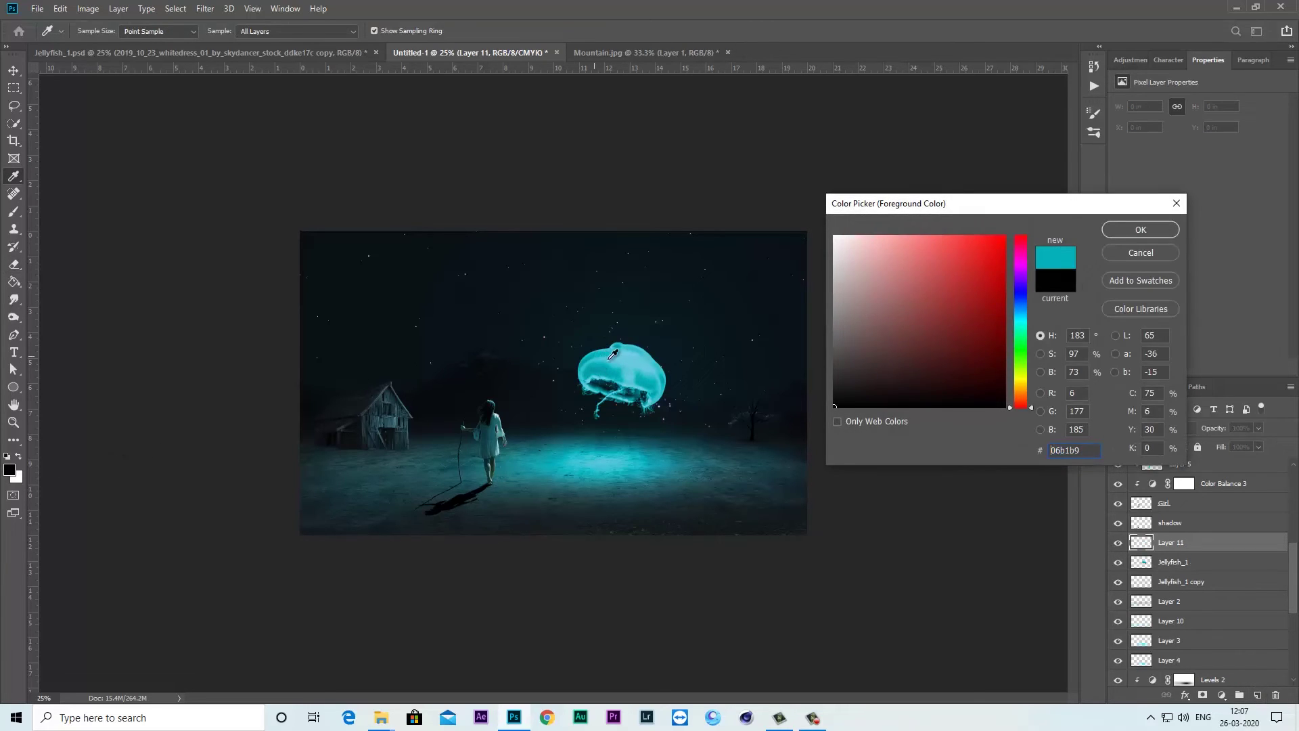
left_click(1141, 229)
Paint a 900-pixel soft cyan glow over the jellyfish
key("b")
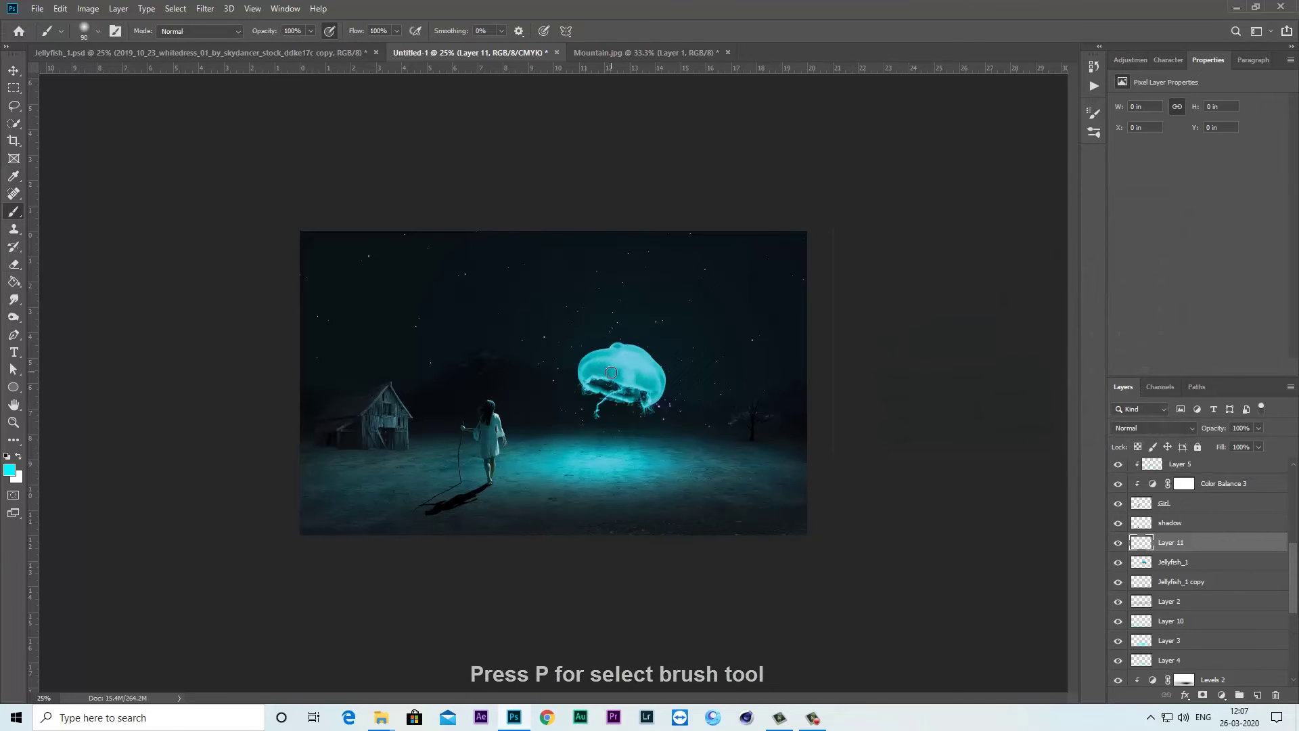
key("bracketright")
key("bracketright")
key("bracketright")
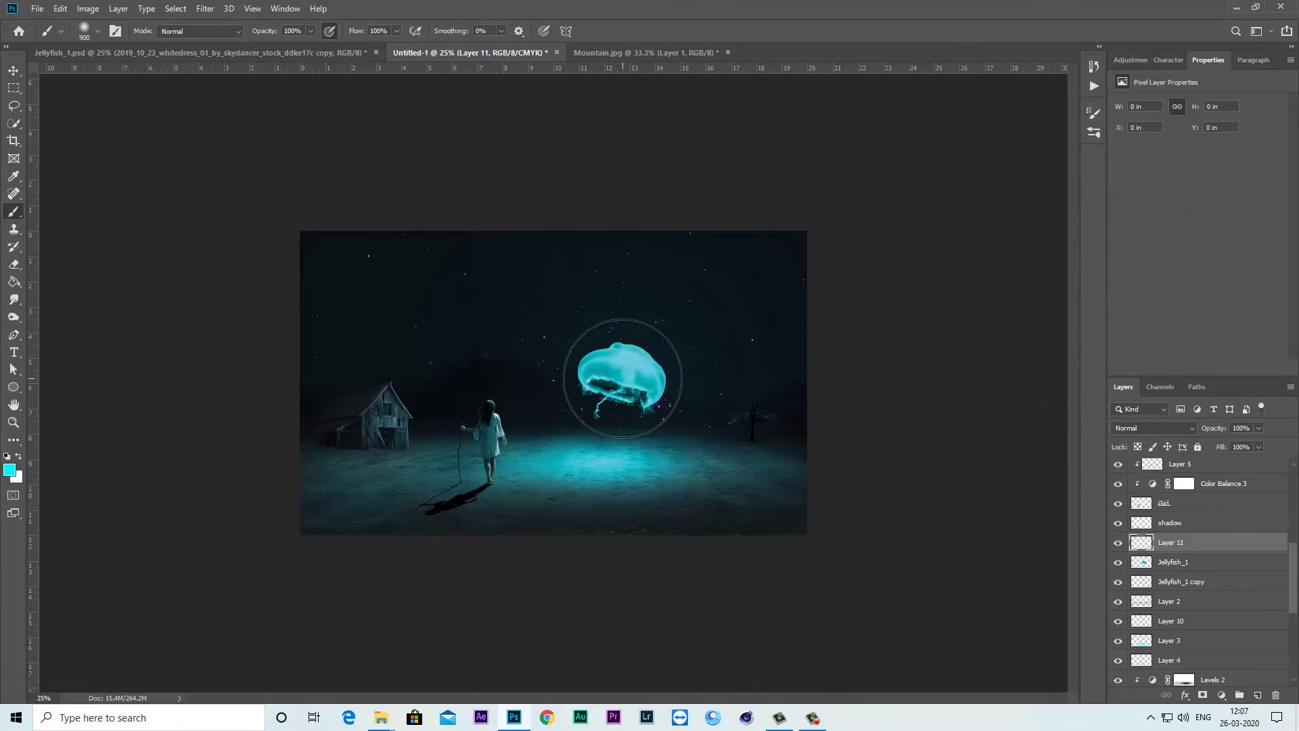
left_click(621, 378)
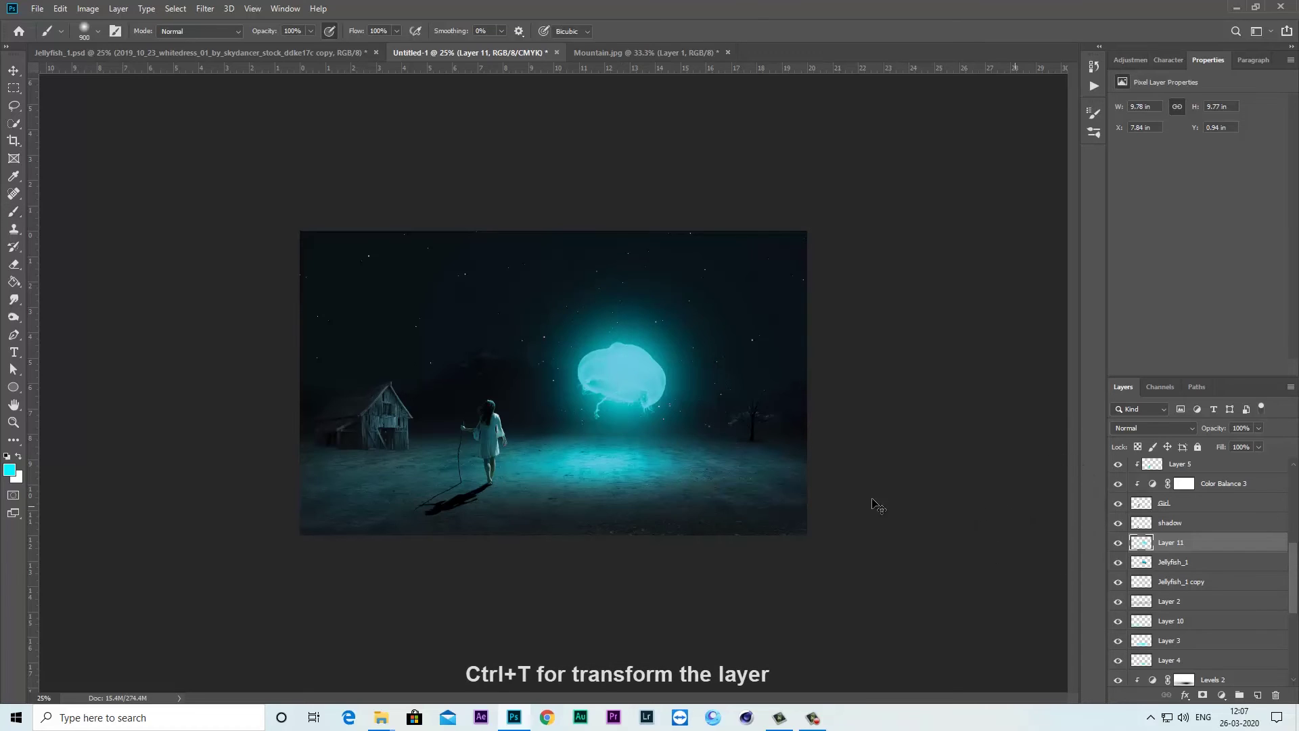
Scale the glow layer up to about 157% and blend it as Soft Light
key("ctrl+t")
left_click_drag(747, 503, 809, 560)
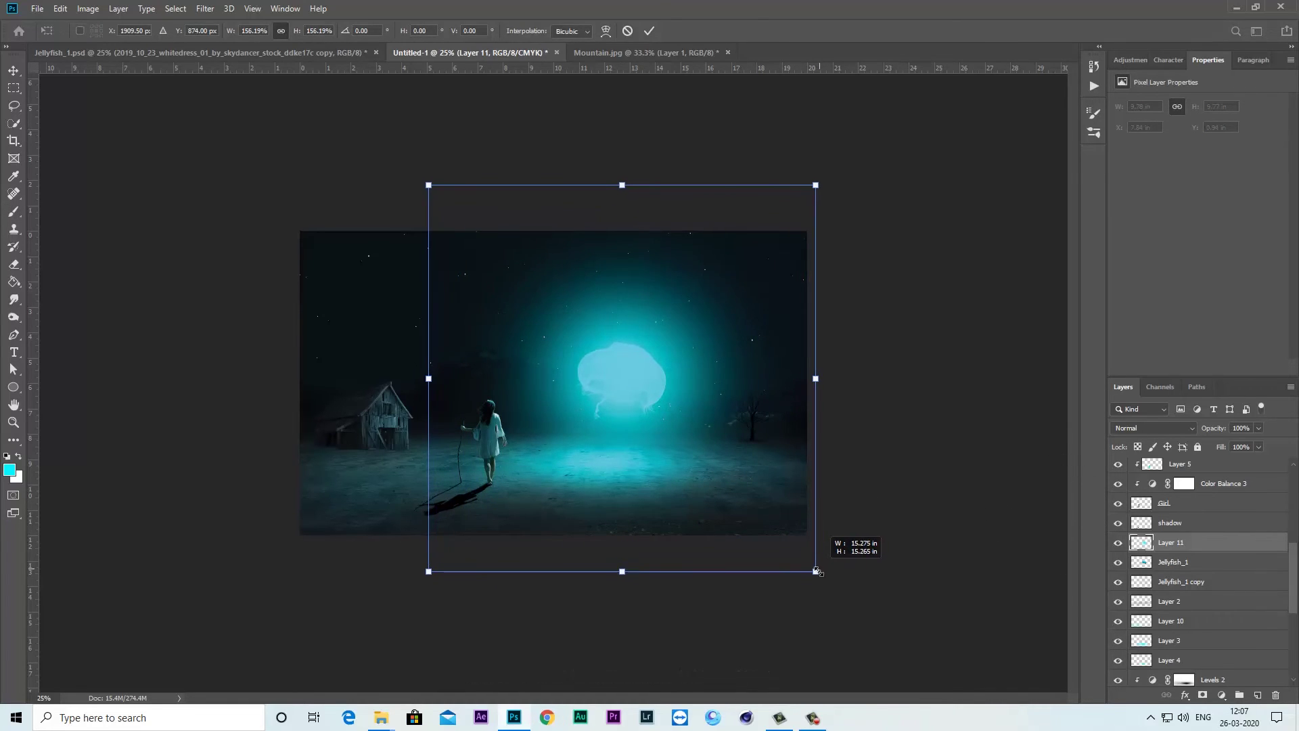
left_click_drag(809, 560, 819, 570)
left_click(1144, 433)
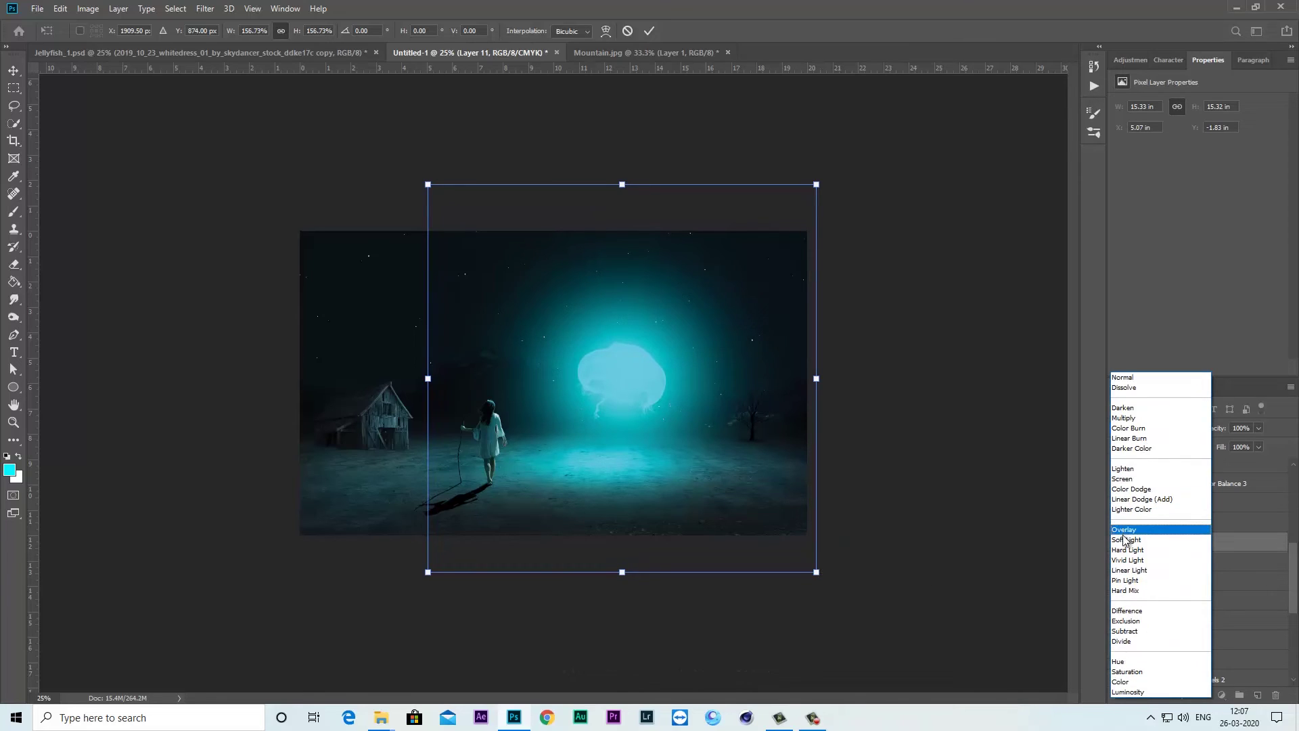
left_click(1124, 539)
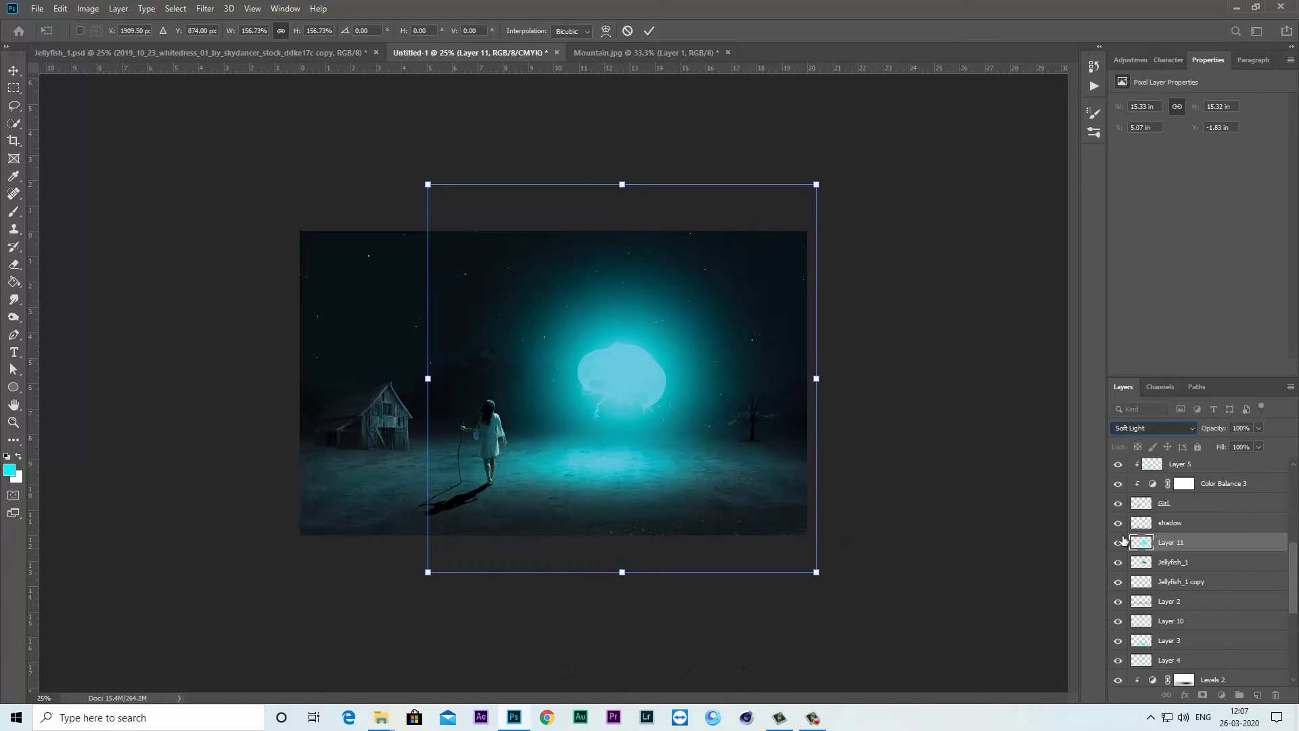
left_click(649, 31)
key("b")
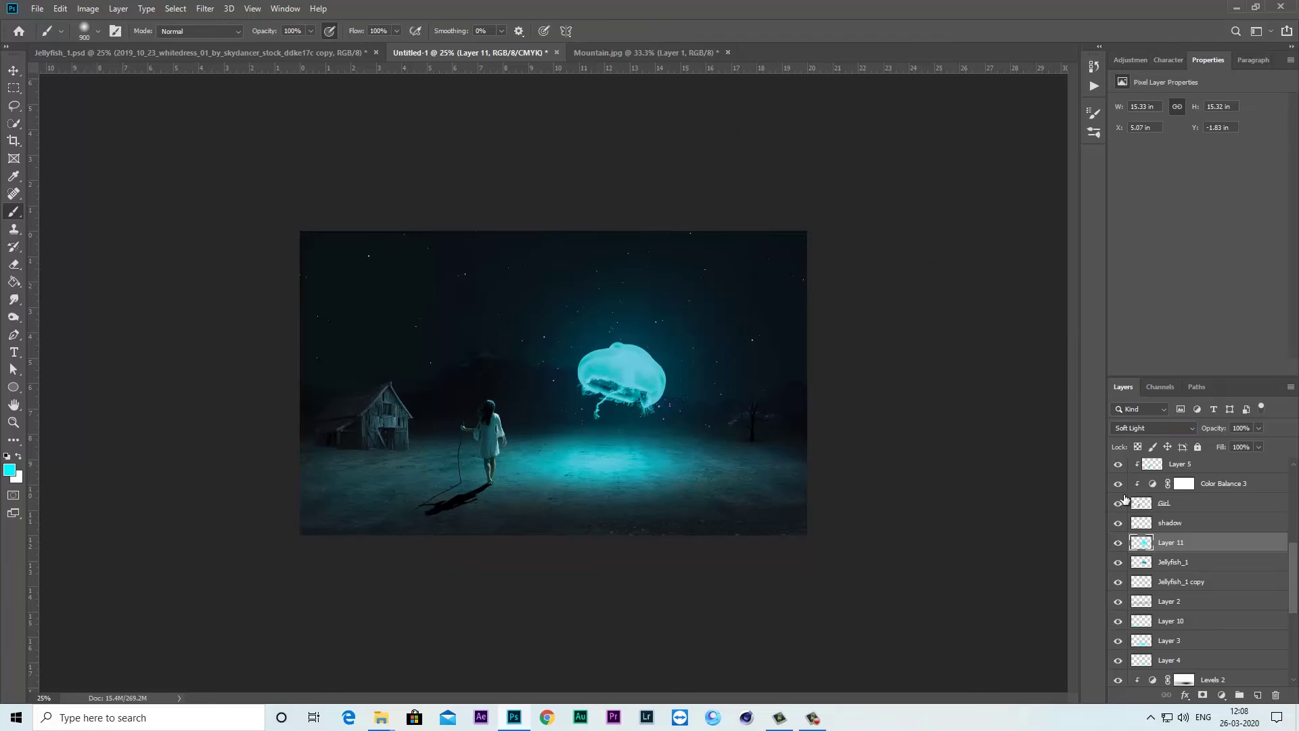
key("ctrl+plus")
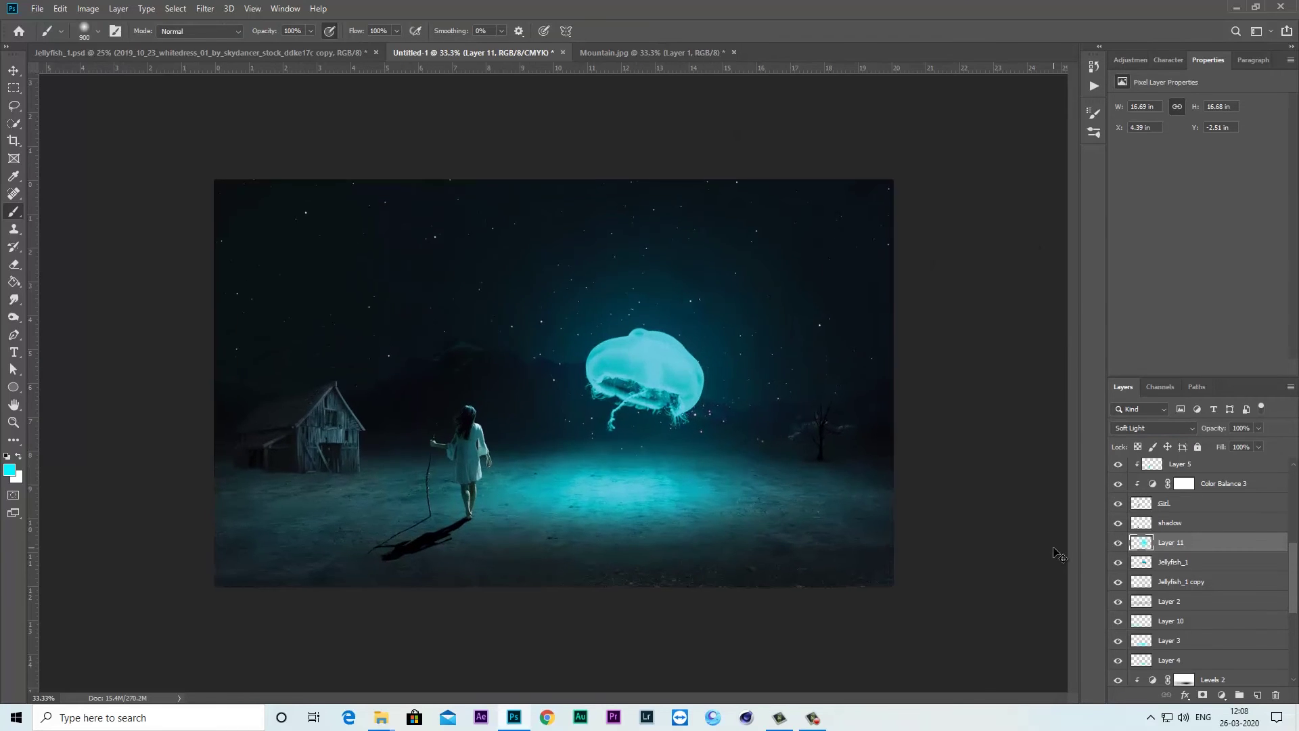
key("ctrl+plus")
key("ctrl+minus")
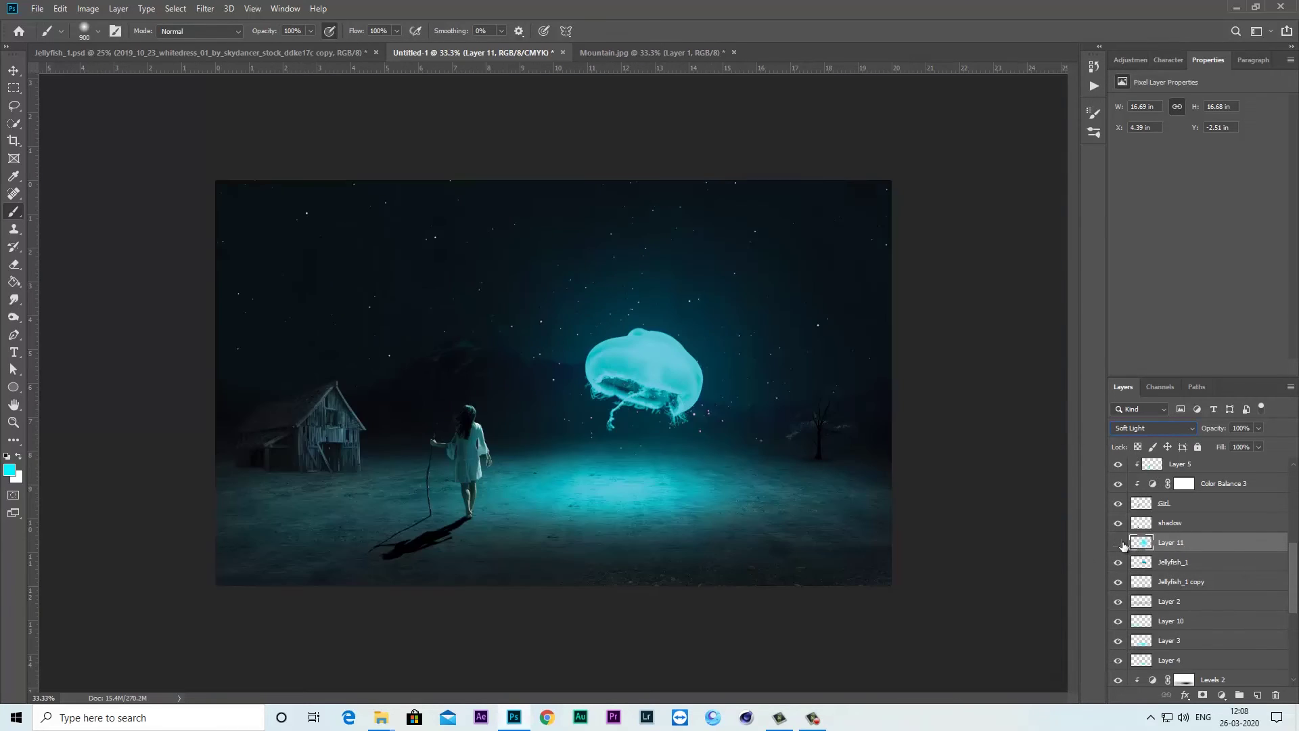
Add a Cyan Photo Filter at 25% density above Levels 4, plus empty Layer 12 on top
left_click_drag(1296, 545, 1281, 484)
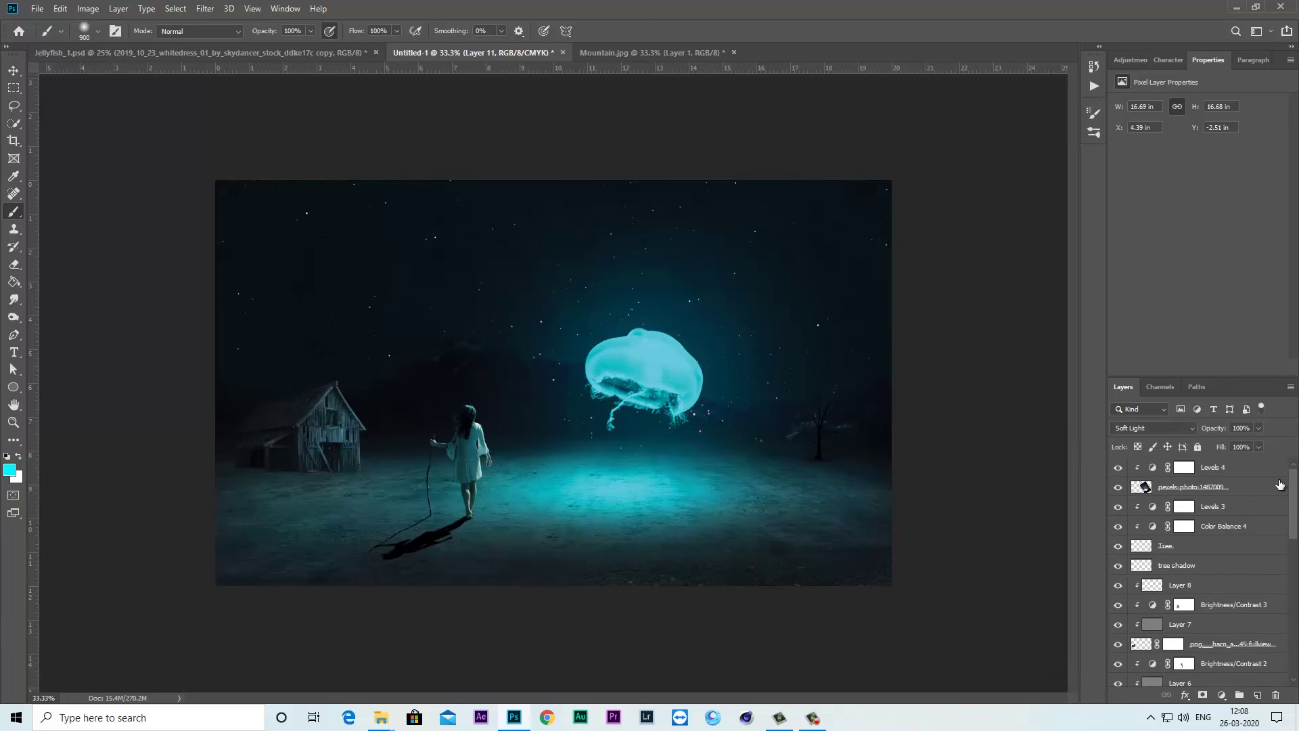
left_click(1261, 476)
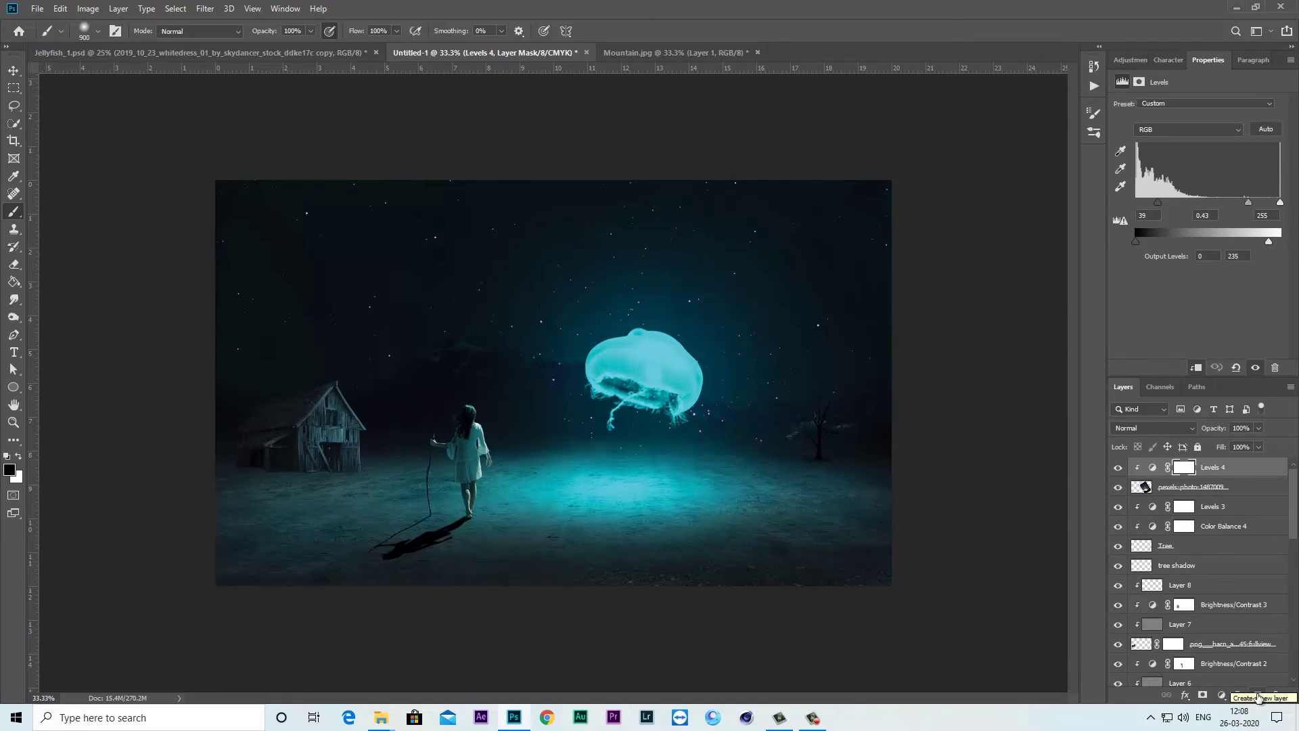
left_click(1221, 695)
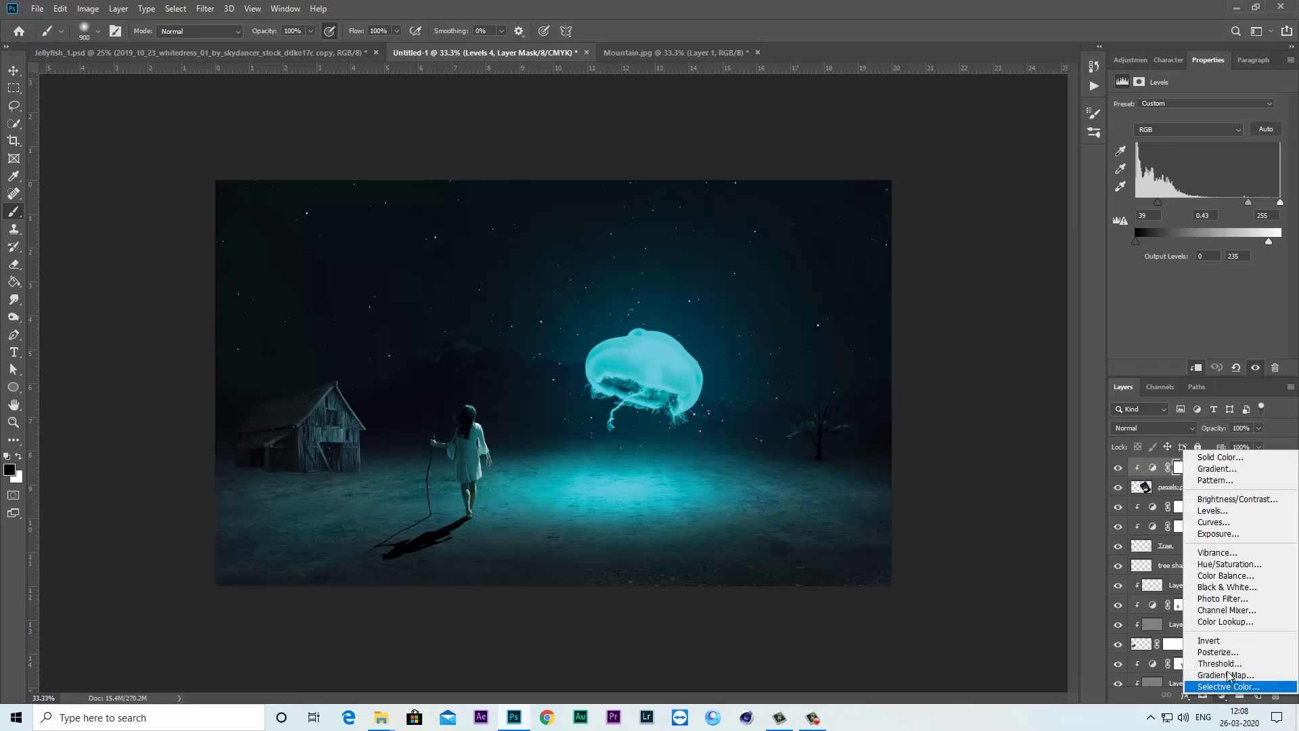
left_click(1238, 598)
left_click(1278, 103)
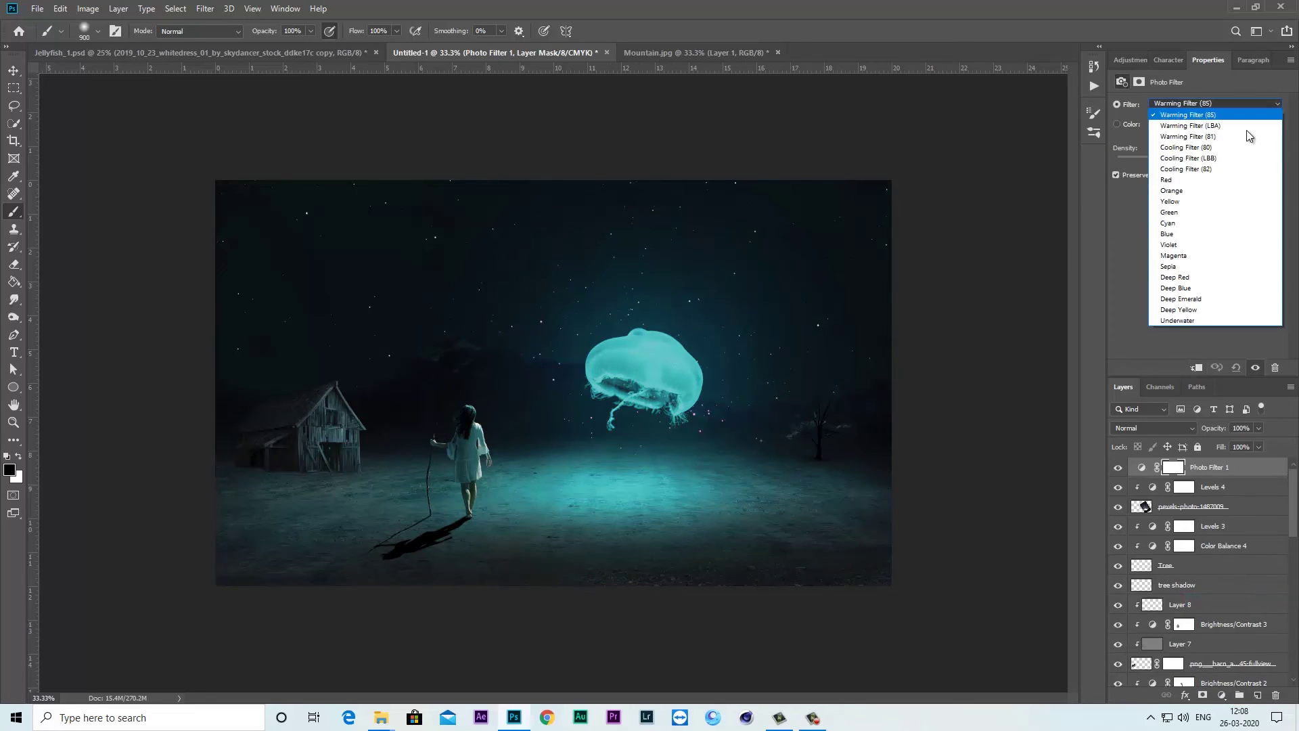
left_click(1179, 222)
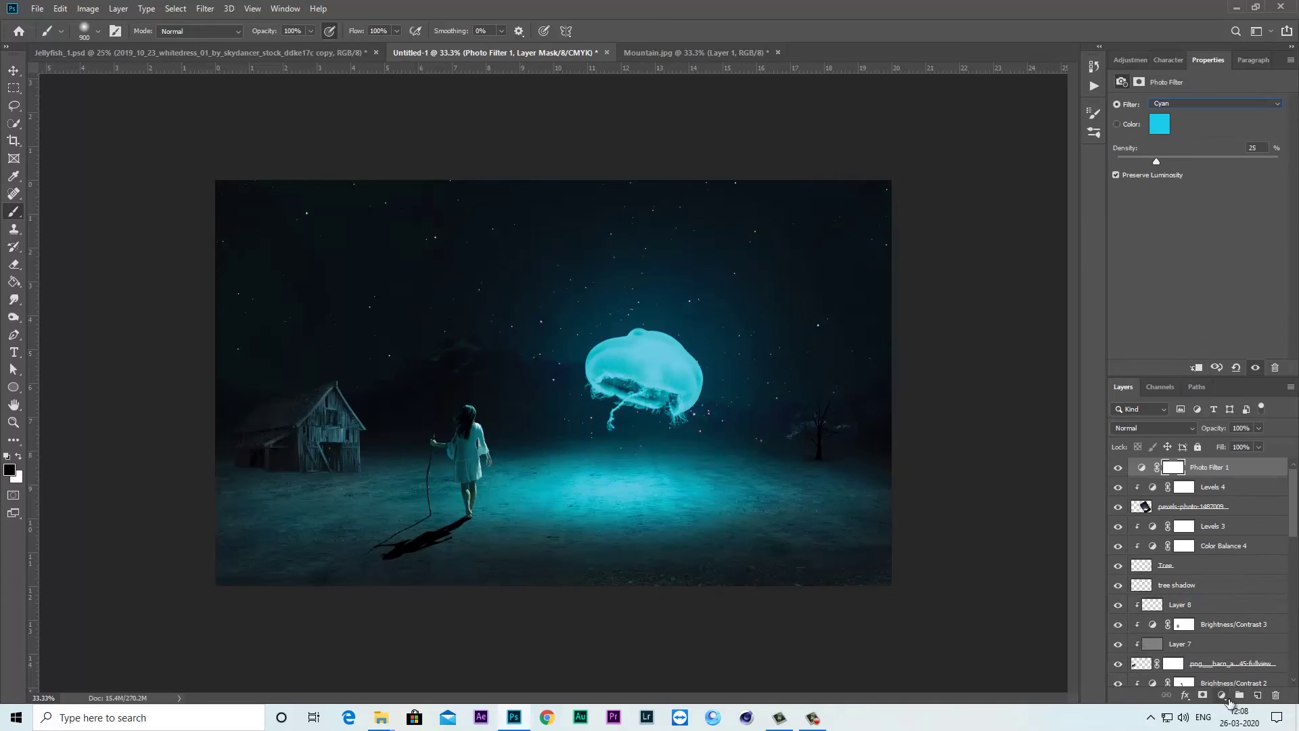
left_click(1258, 699)
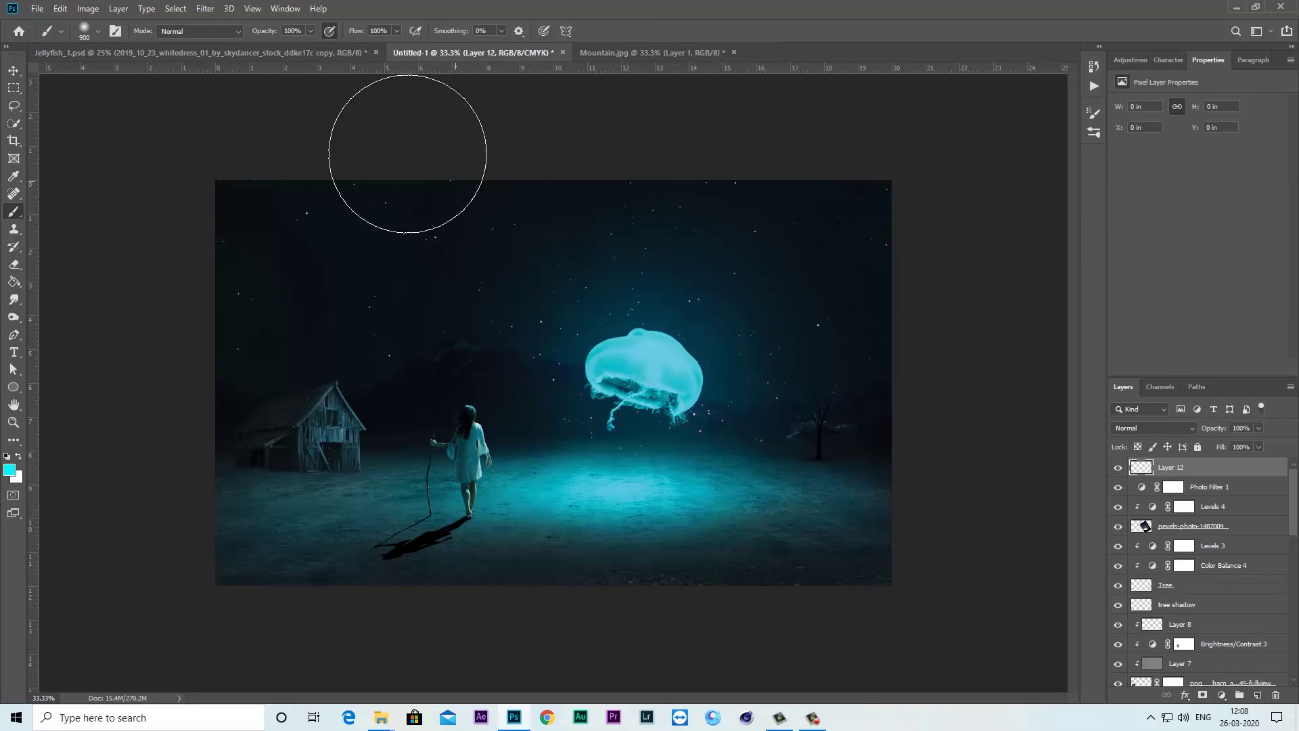
Apply Image onto Layer 12, then Camera Raw: slightly cooler, exposure +0.35, whites +14
left_click(88, 9)
left_click(112, 208)
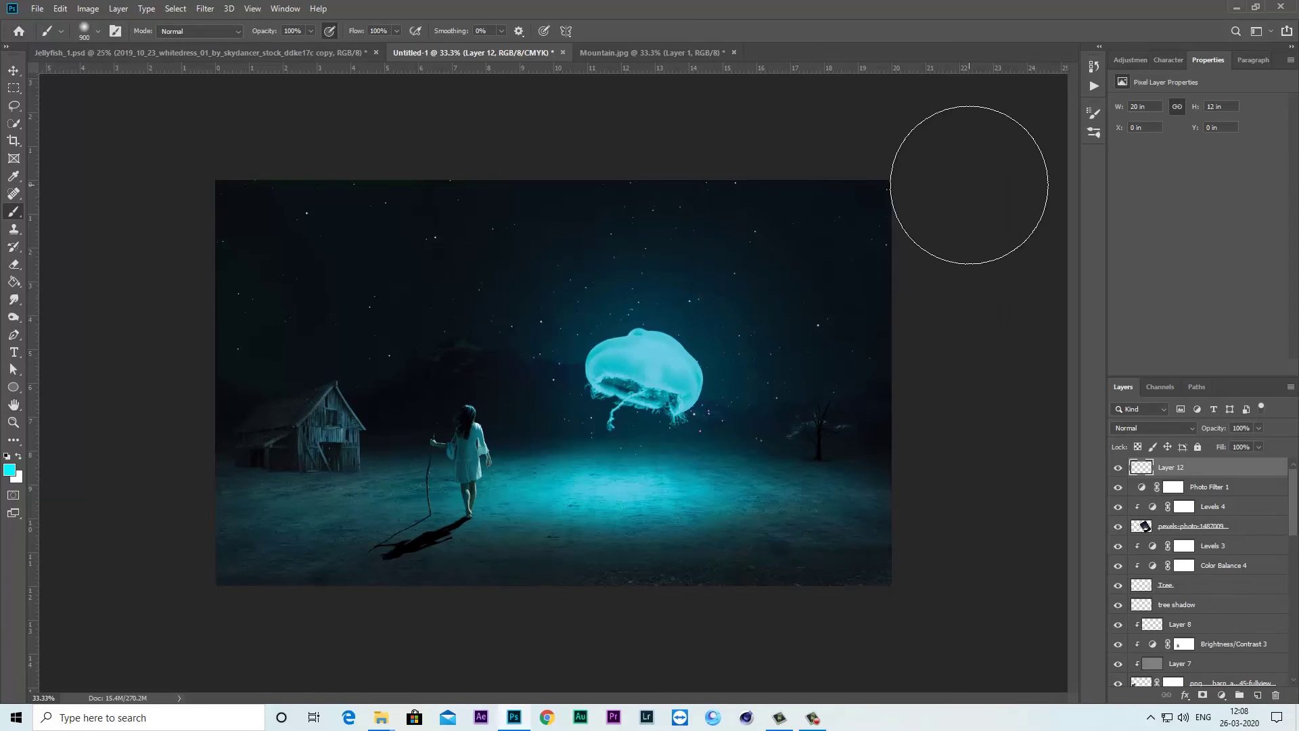
left_click(205, 9)
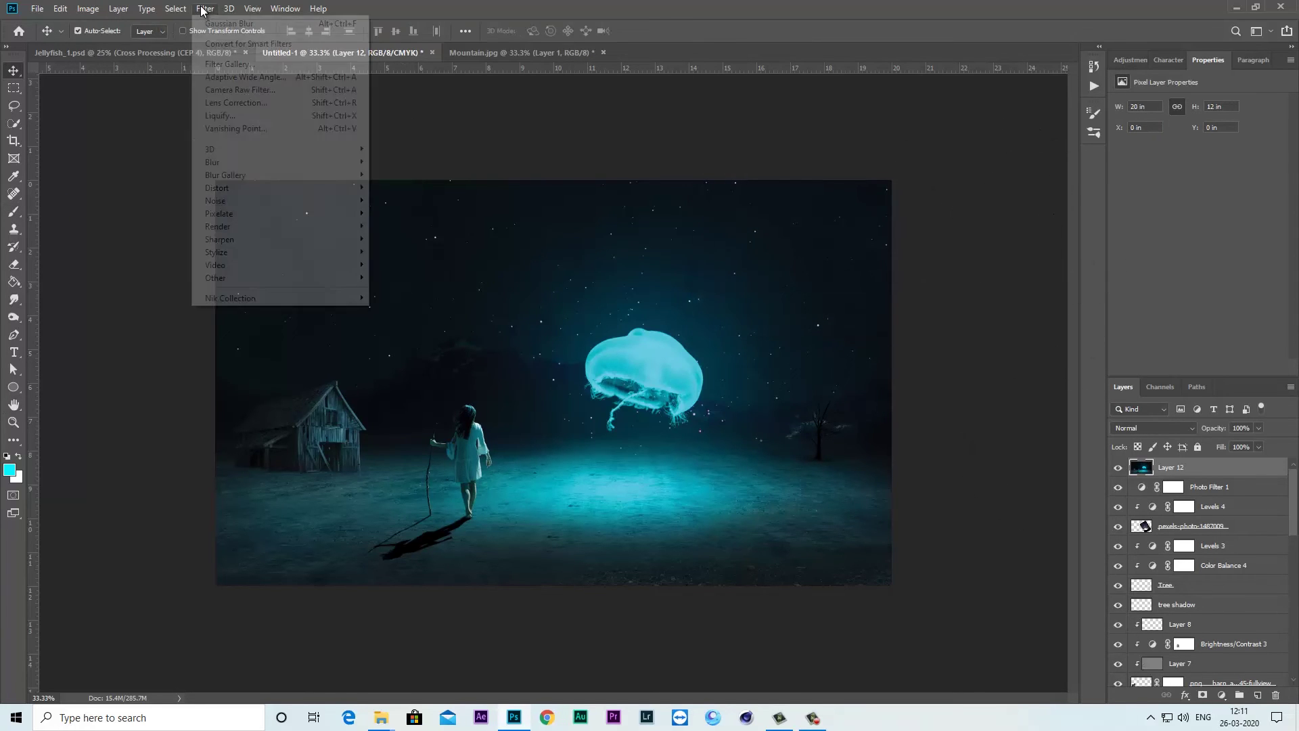
left_click(237, 89)
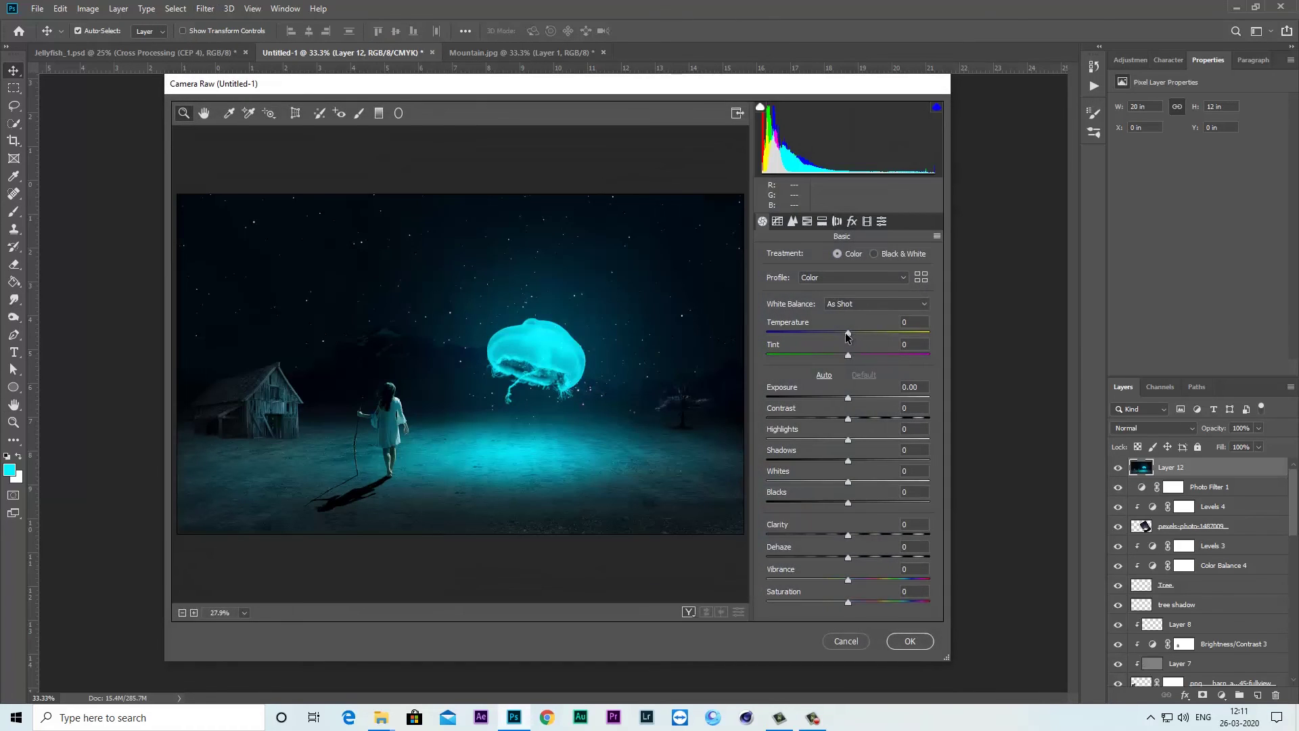
left_click_drag(848, 336, 843, 337)
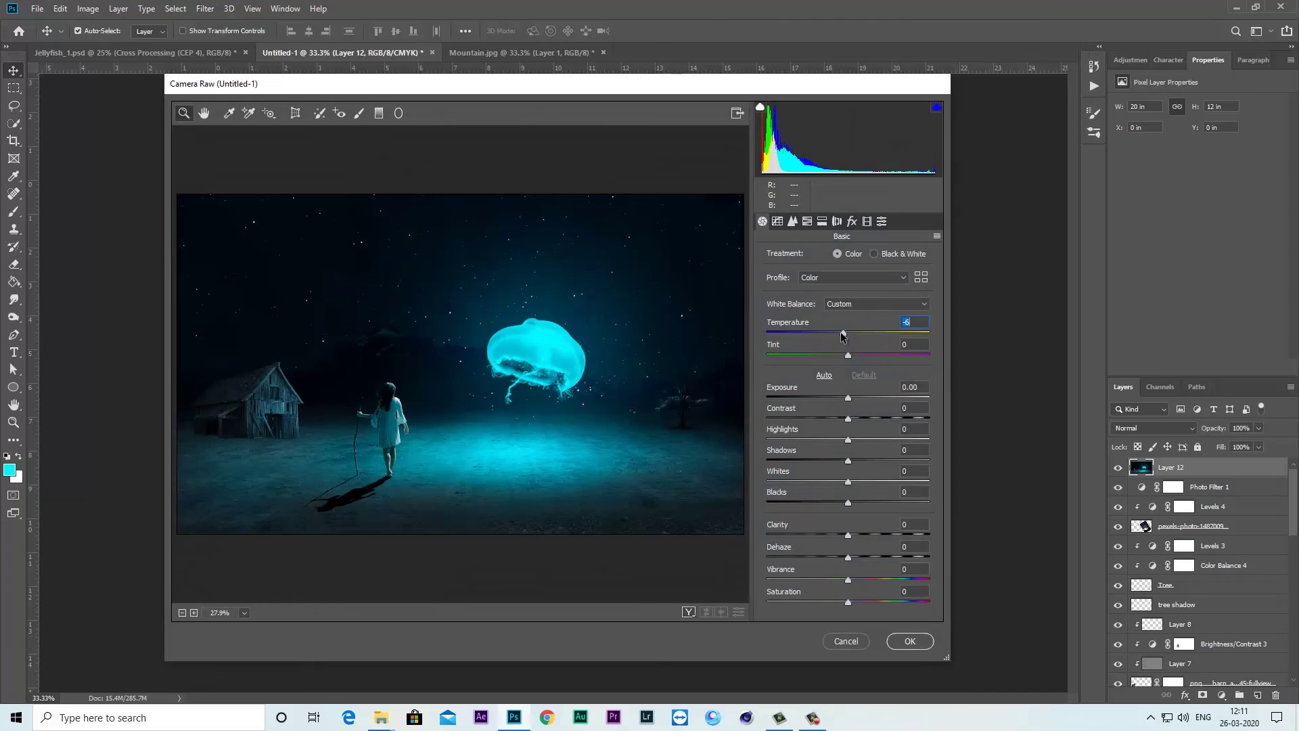
mouse_move(848, 399)
left_mouse_down()
mouse_move(860, 419)
mouse_move(841, 444)
left_mouse_up()
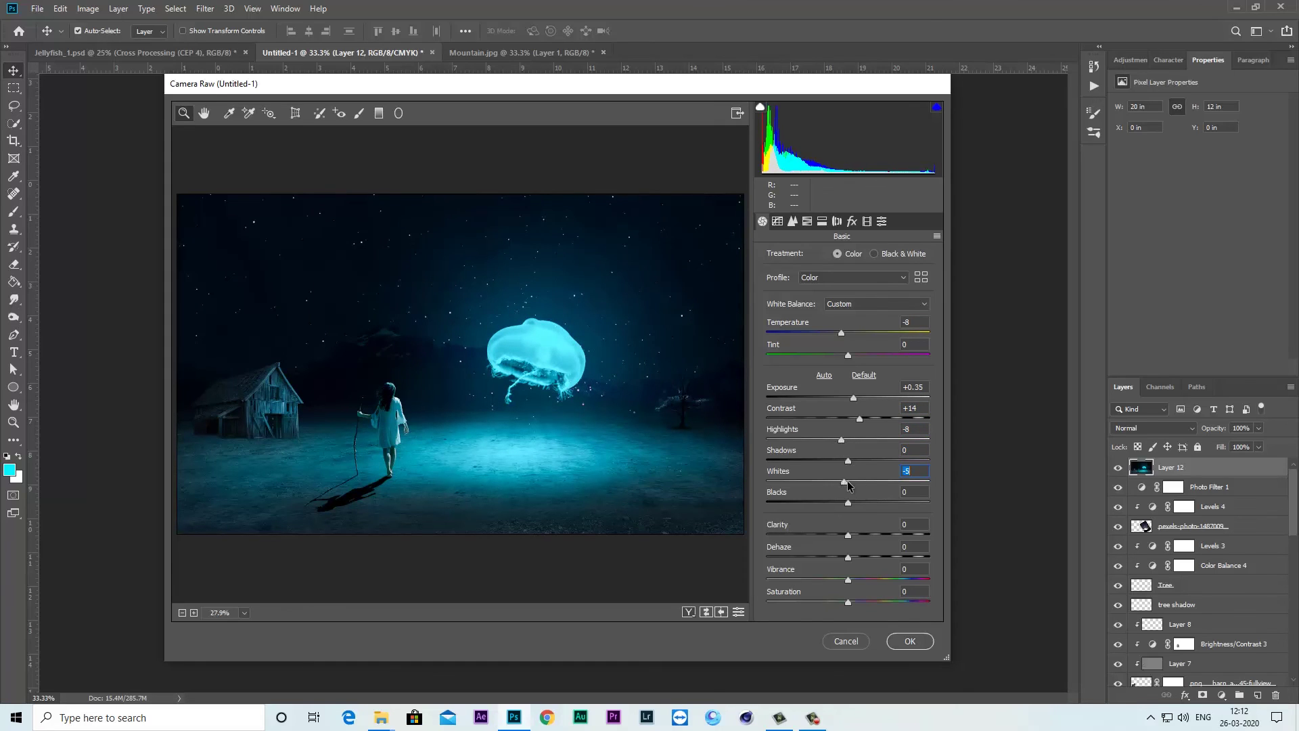
mouse_move(848, 485)
left_mouse_down()
mouse_move(860, 491)
mouse_move(841, 503)
left_mouse_up()
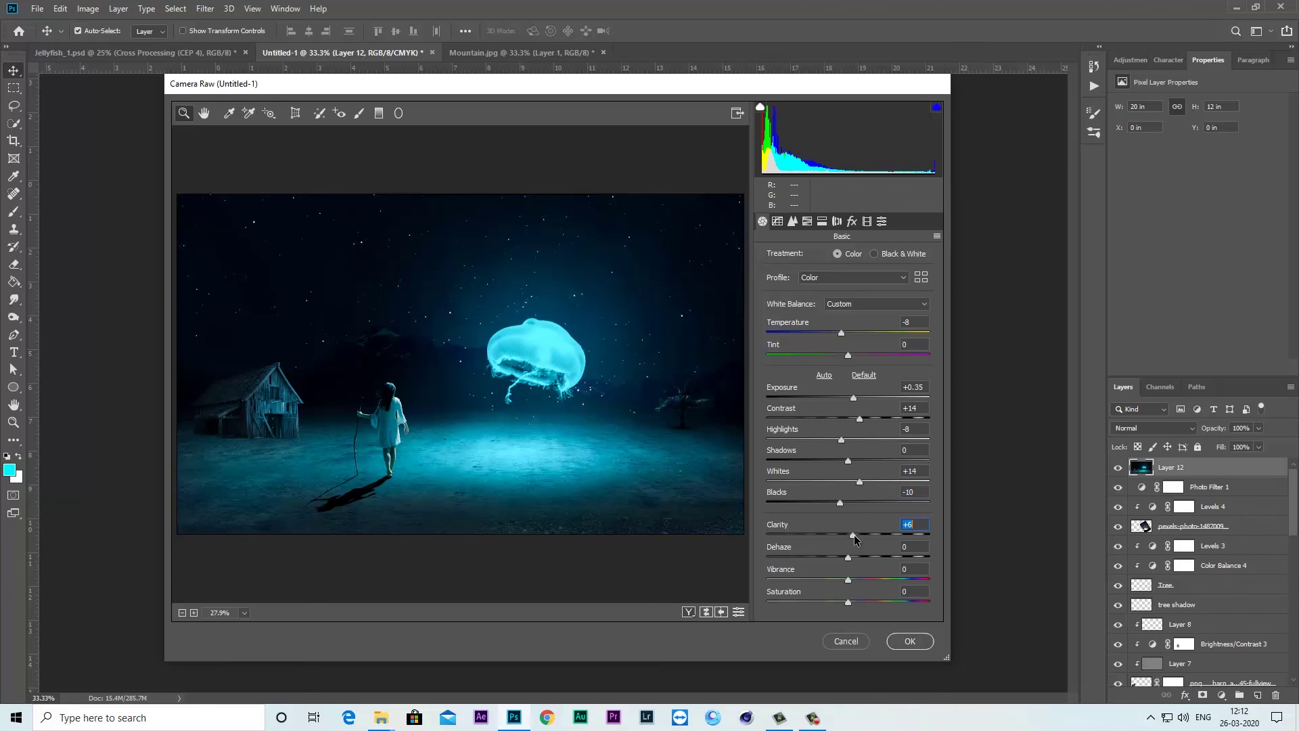
left_click(908, 641)
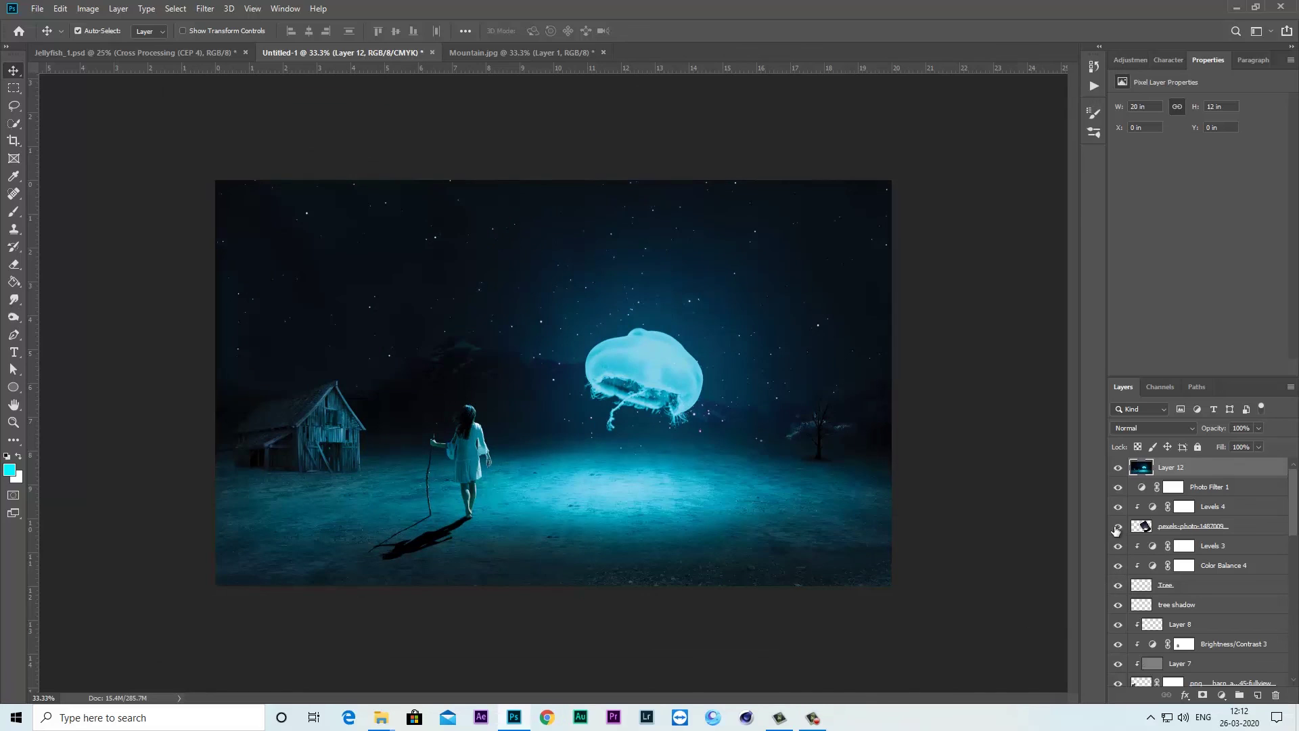
Apply Color Efex Pro 4 Cross Processing, method T04, at 33% strength
left_click(1118, 468)
left_click(206, 9)
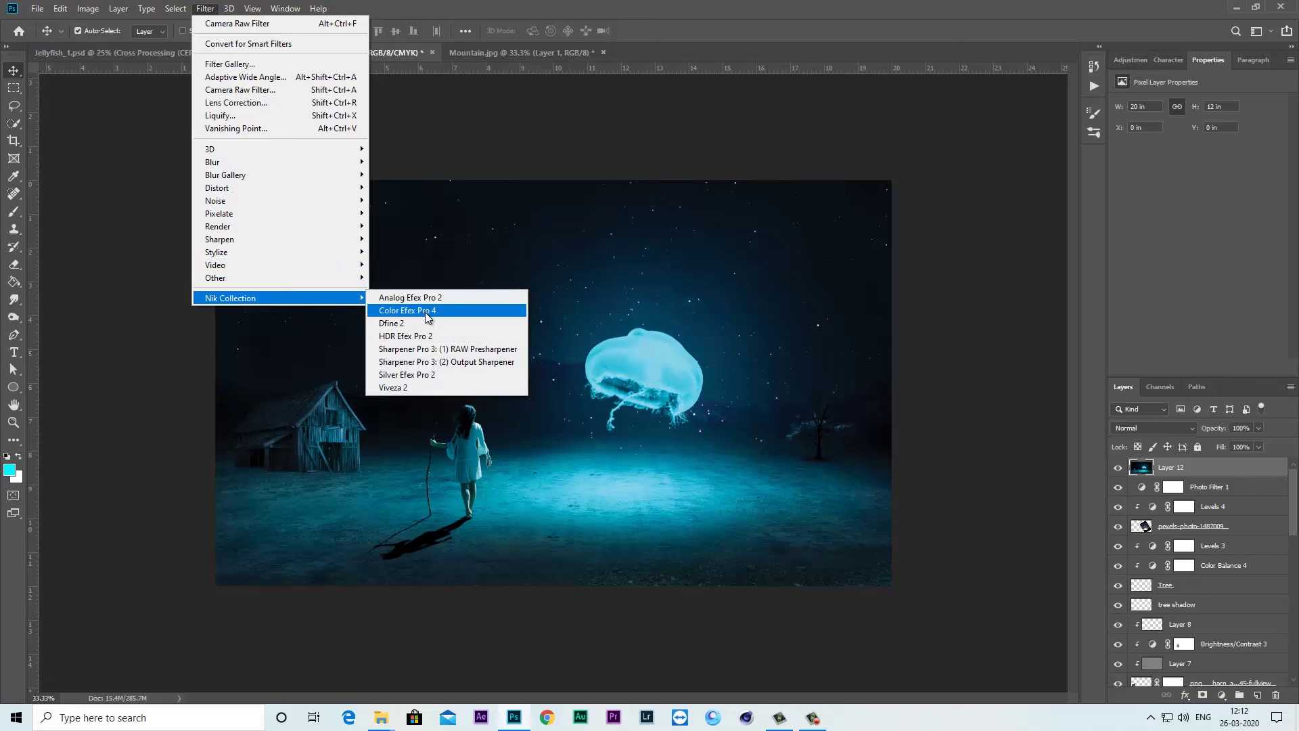
left_click(425, 311)
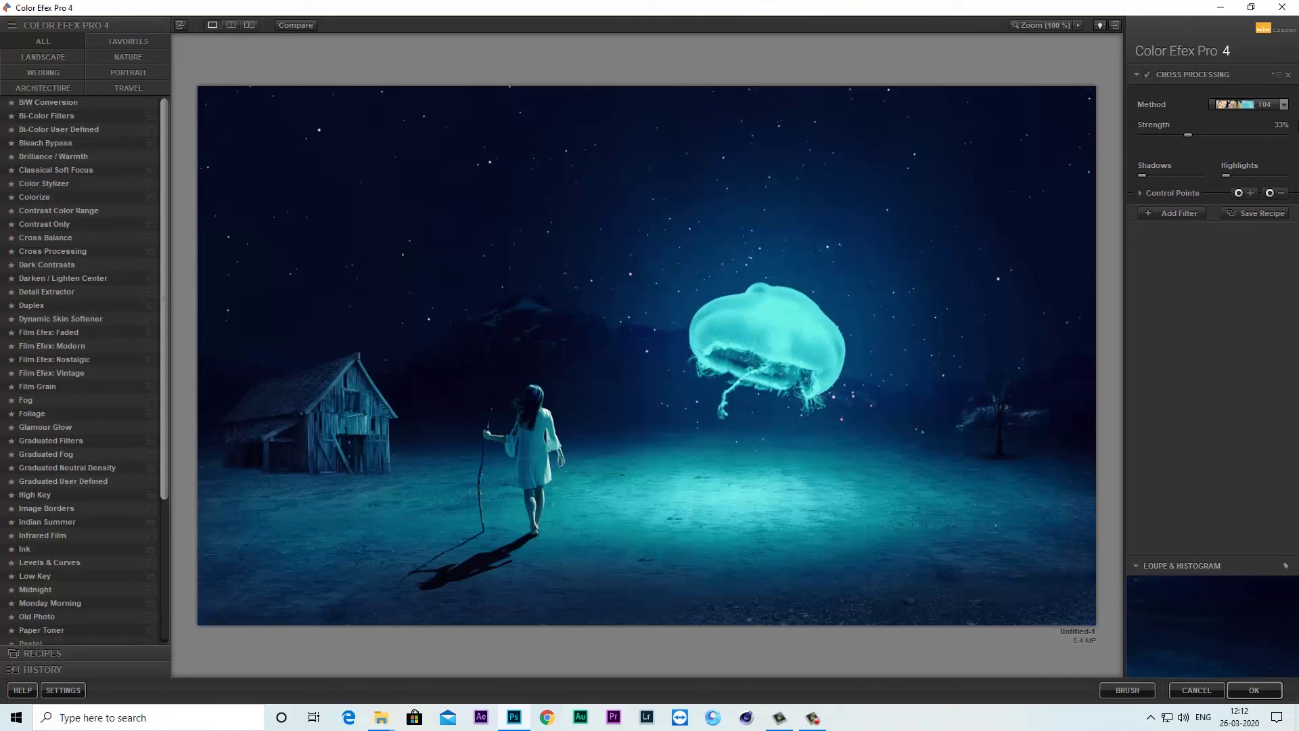
left_click(1284, 104)
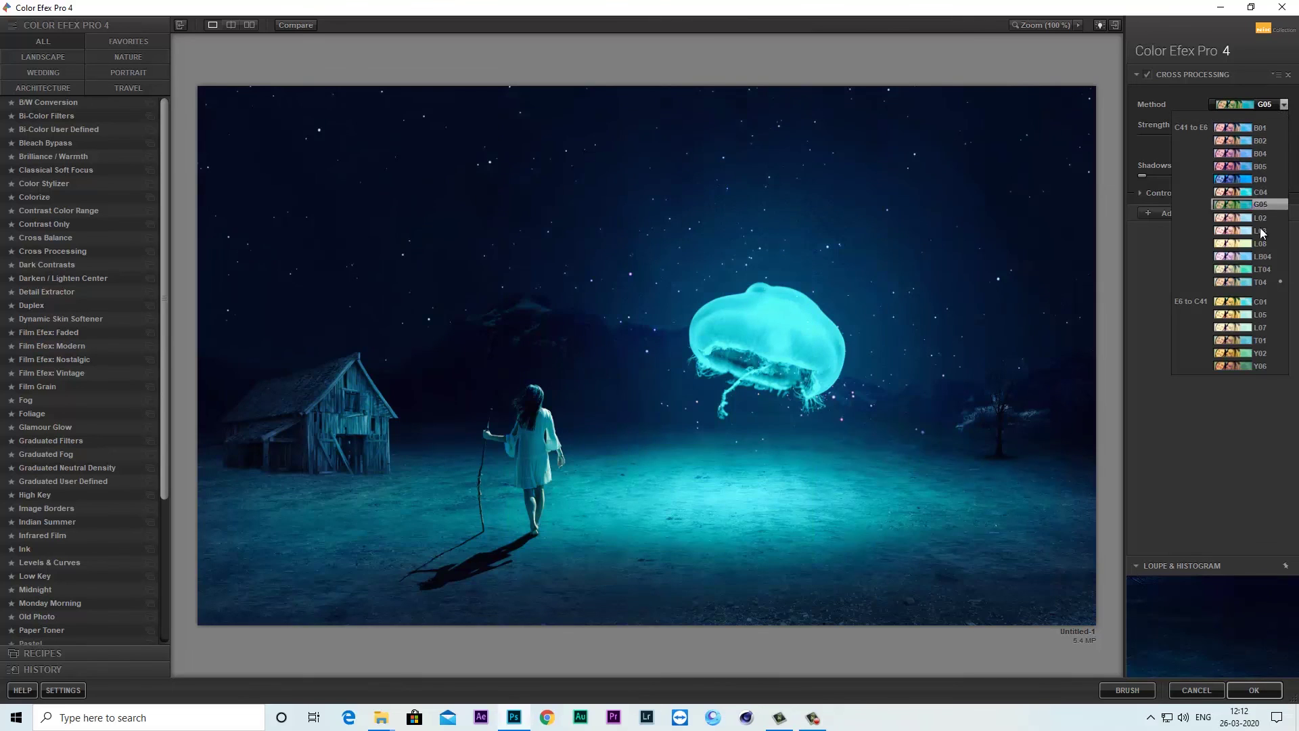
left_click(1247, 282)
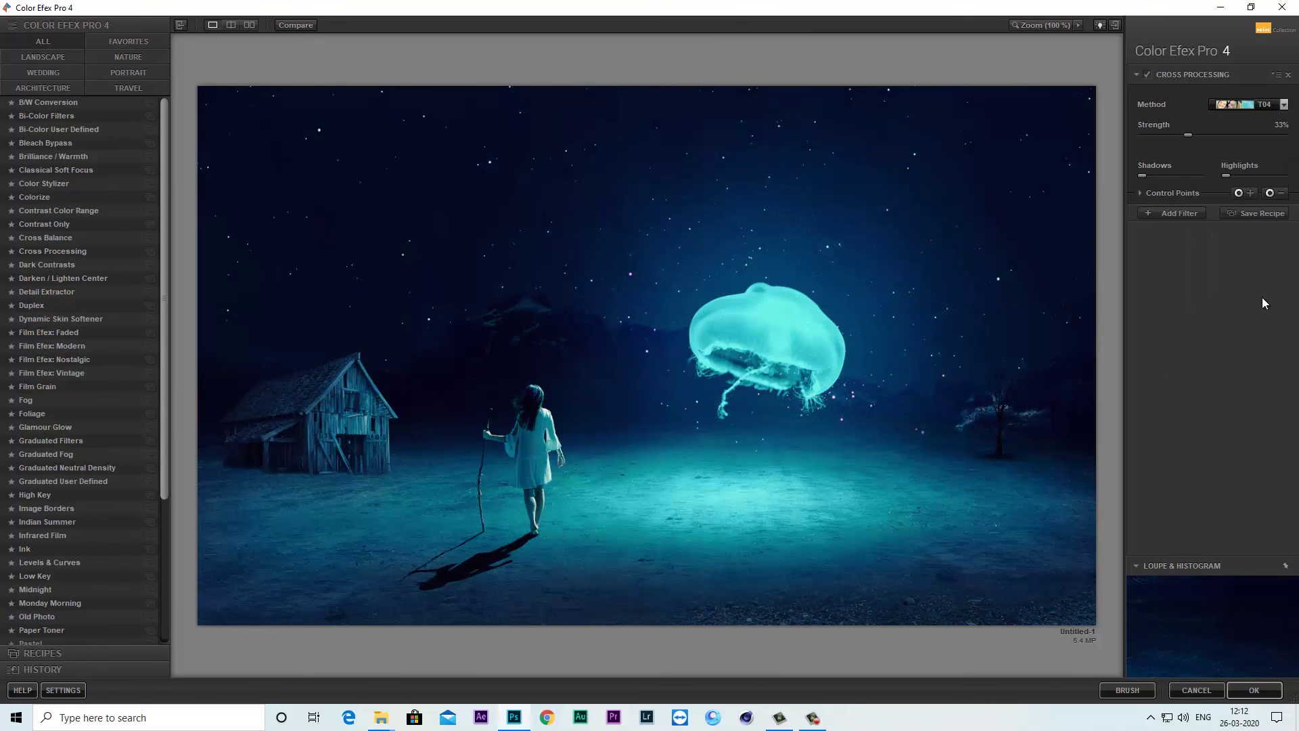
left_click(1260, 691)
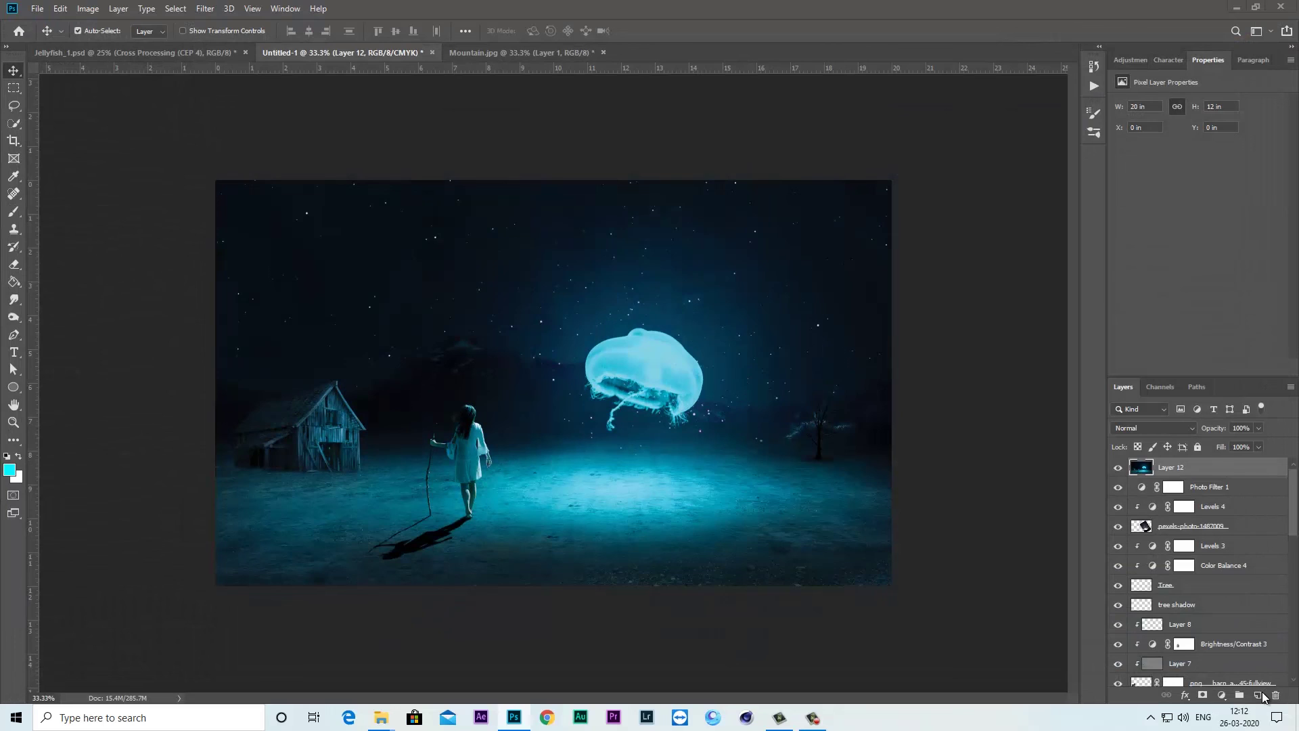